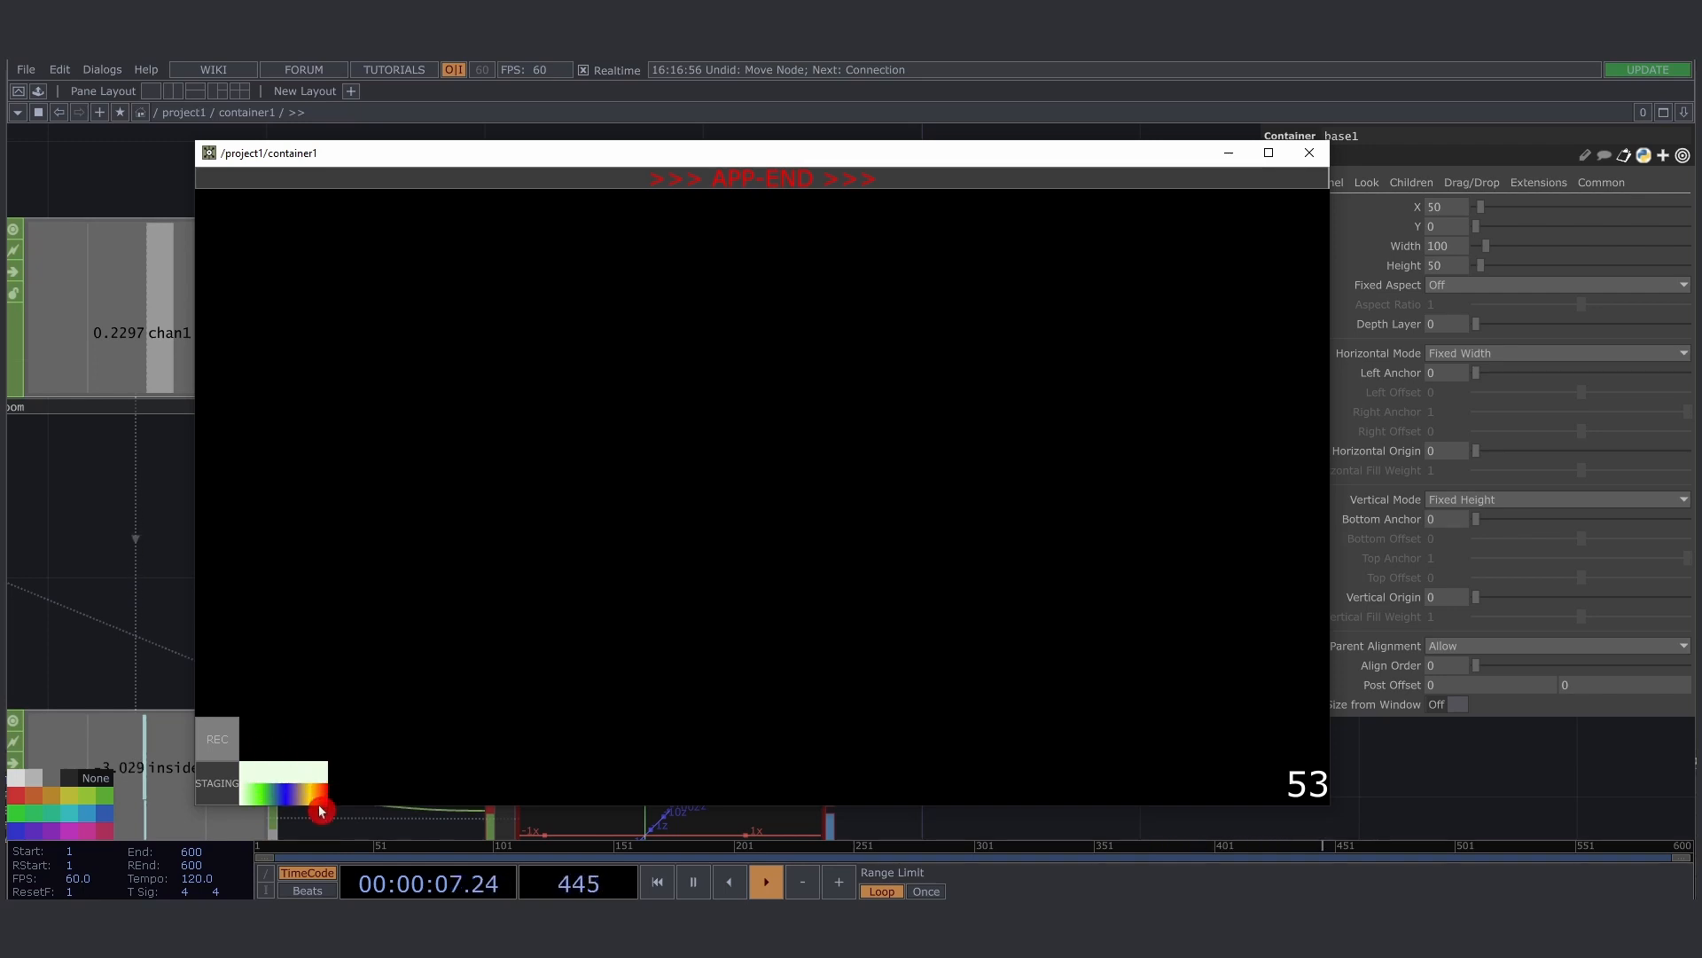
Draw freehand strokes in orange, red, green and brown on the canvas, choosing each colour from the colour strip
mouse_move(273, 785)
left_mouse_down()
mouse_move(268, 798)
mouse_move(234, 776)
mouse_move(319, 795)
left_mouse_up()
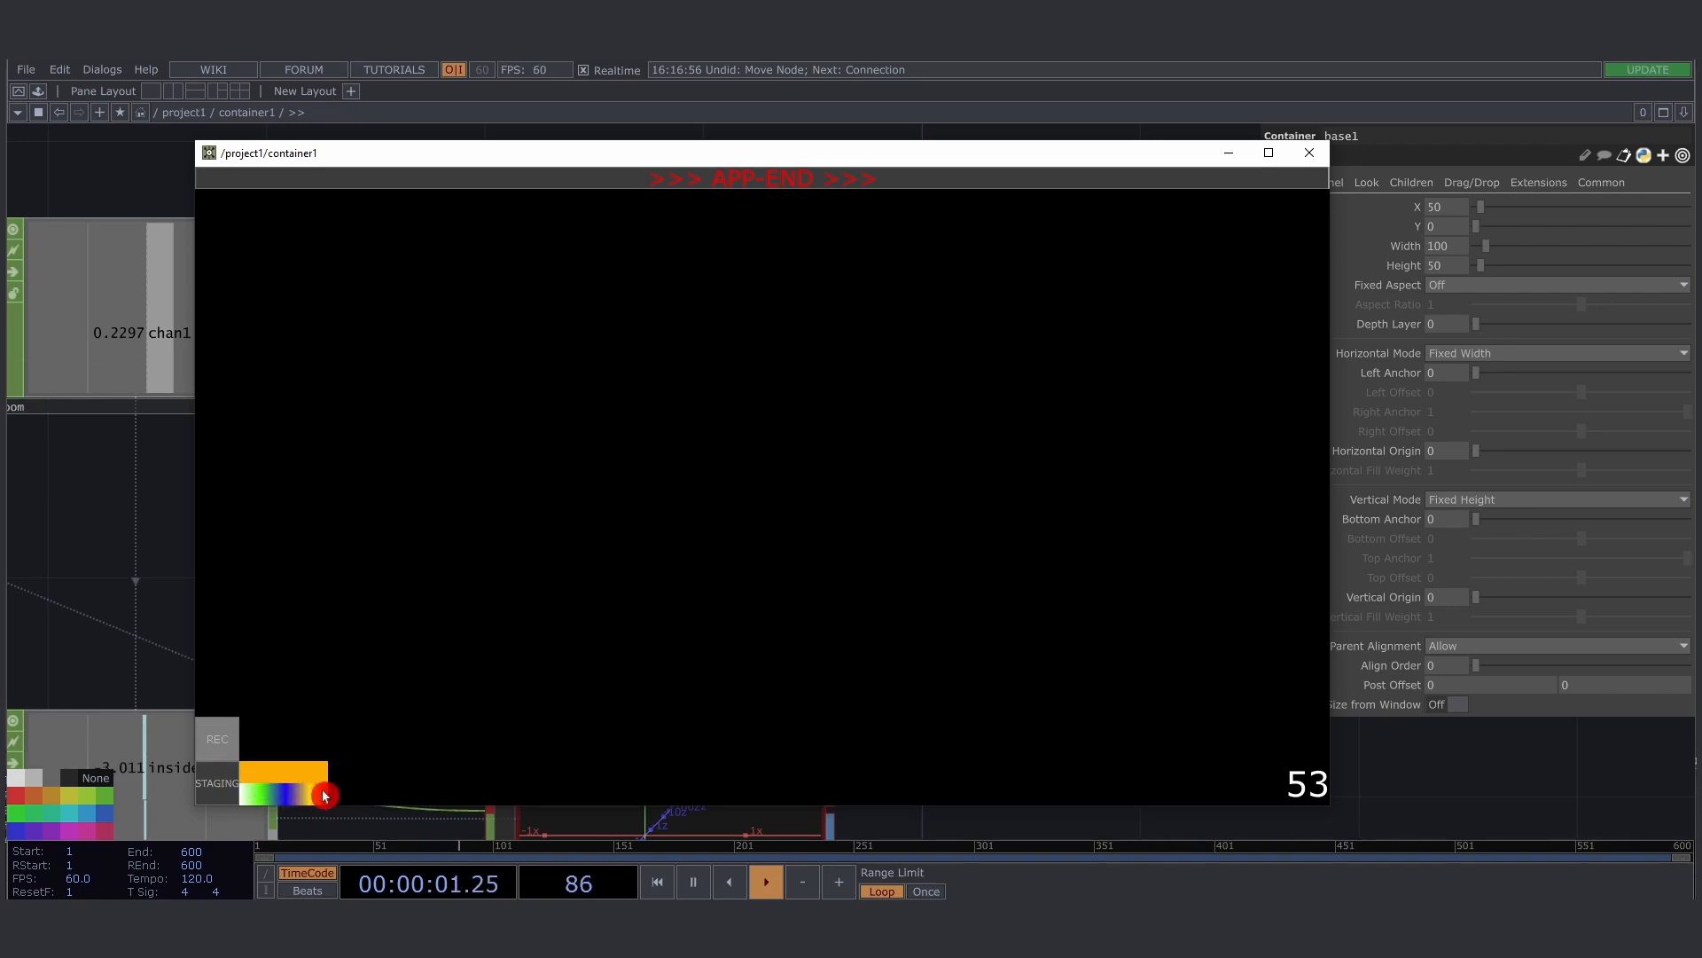
left_click_drag(593, 488, 557, 568)
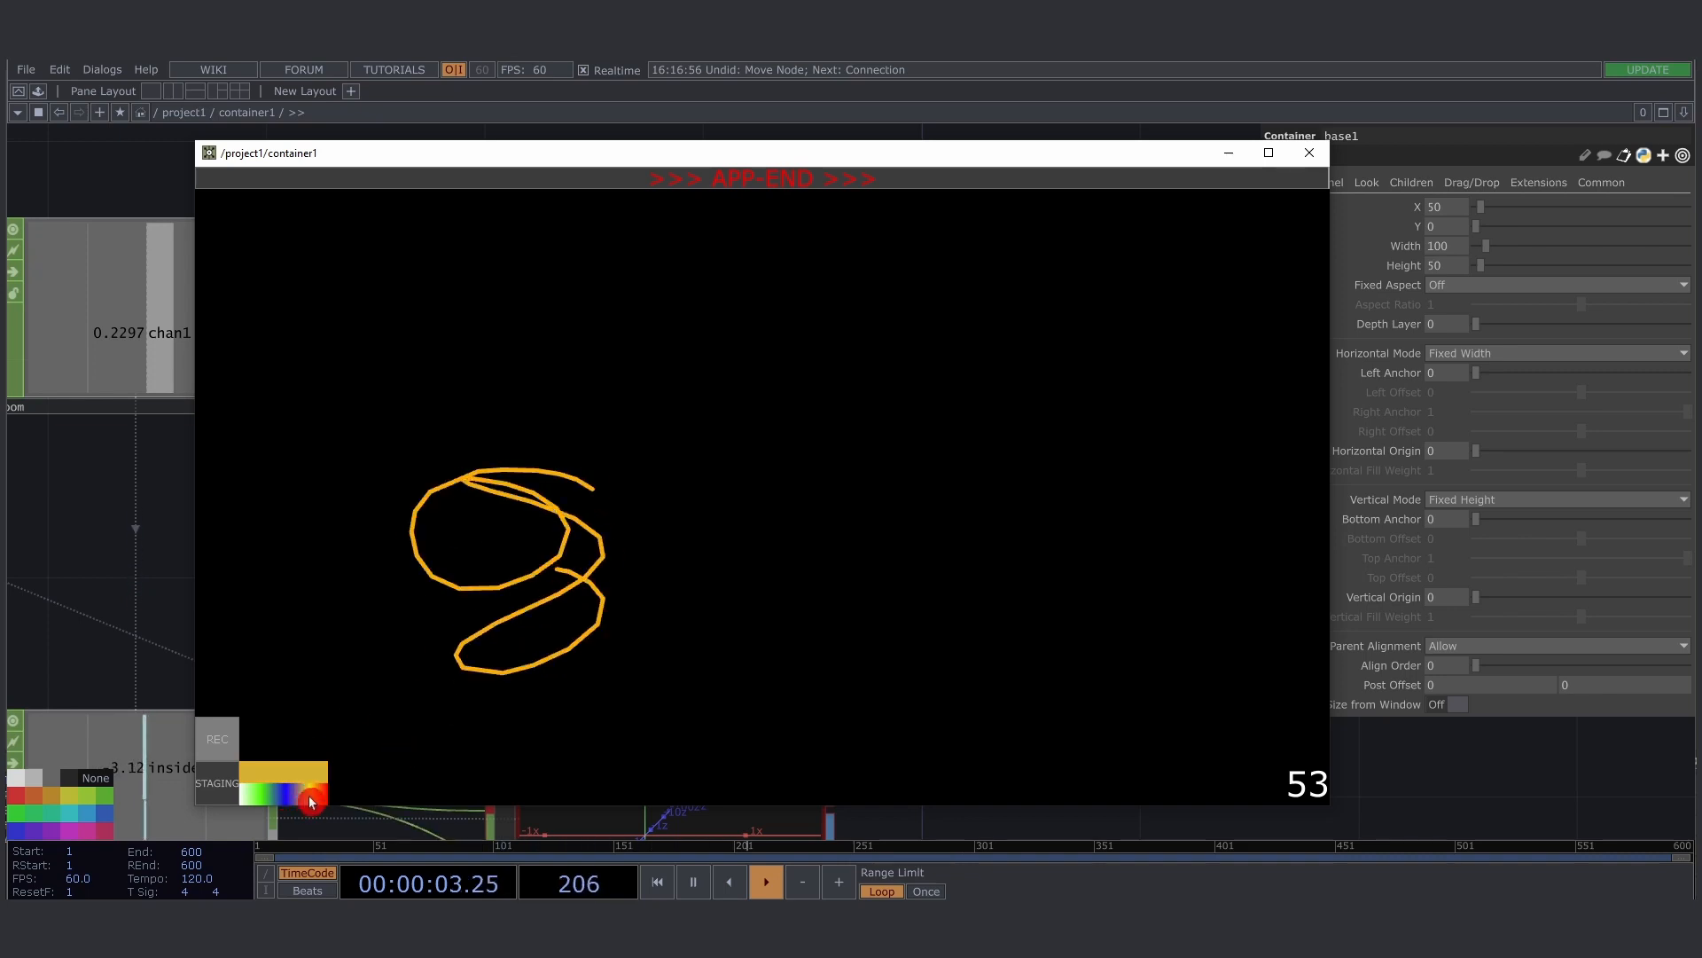
left_click_drag(304, 798, 321, 796)
mouse_move(587, 507)
left_mouse_down()
mouse_move(616, 680)
mouse_move(652, 553)
left_mouse_up()
left_click_drag(315, 796, 286, 798)
mouse_move(379, 612)
left_mouse_down()
mouse_move(417, 609)
mouse_move(402, 551)
mouse_move(444, 543)
left_mouse_up()
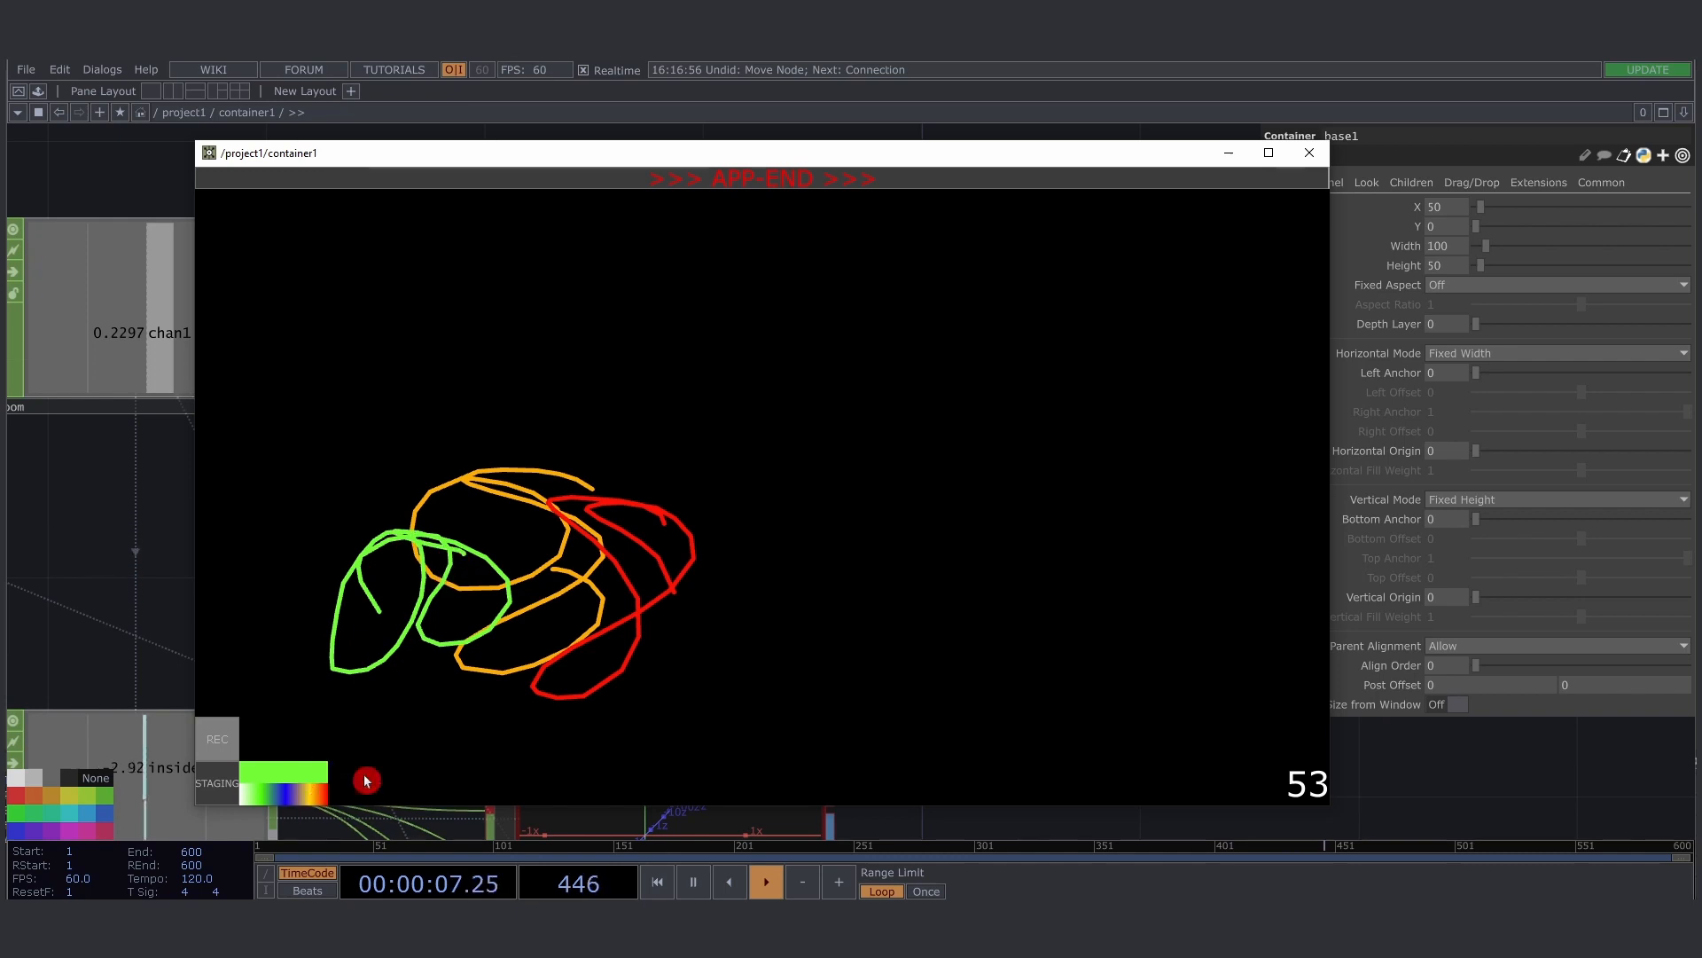
left_click(305, 801)
left_click_drag(303, 801, 306, 798)
mouse_move(485, 636)
left_mouse_down()
mouse_move(543, 600)
mouse_move(524, 671)
mouse_move(539, 629)
left_mouse_up()
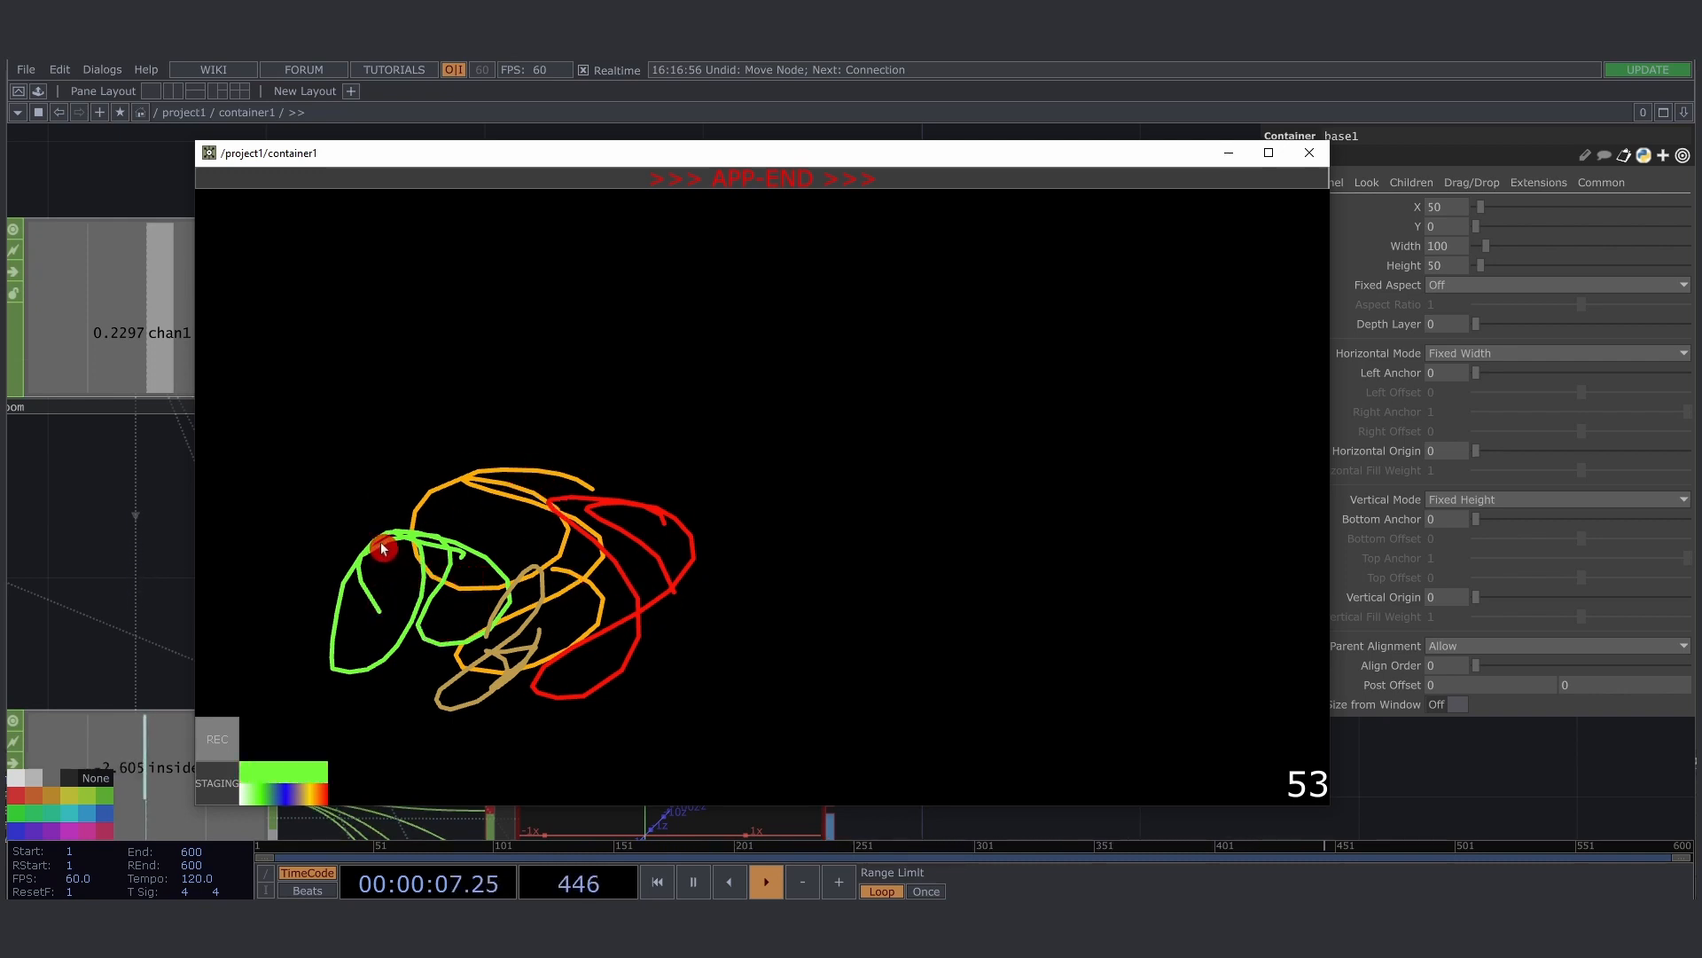
Sample the colours of the existing green, red and brown strokes on the canvas and draw over them
left_click_drag(383, 548, 334, 555)
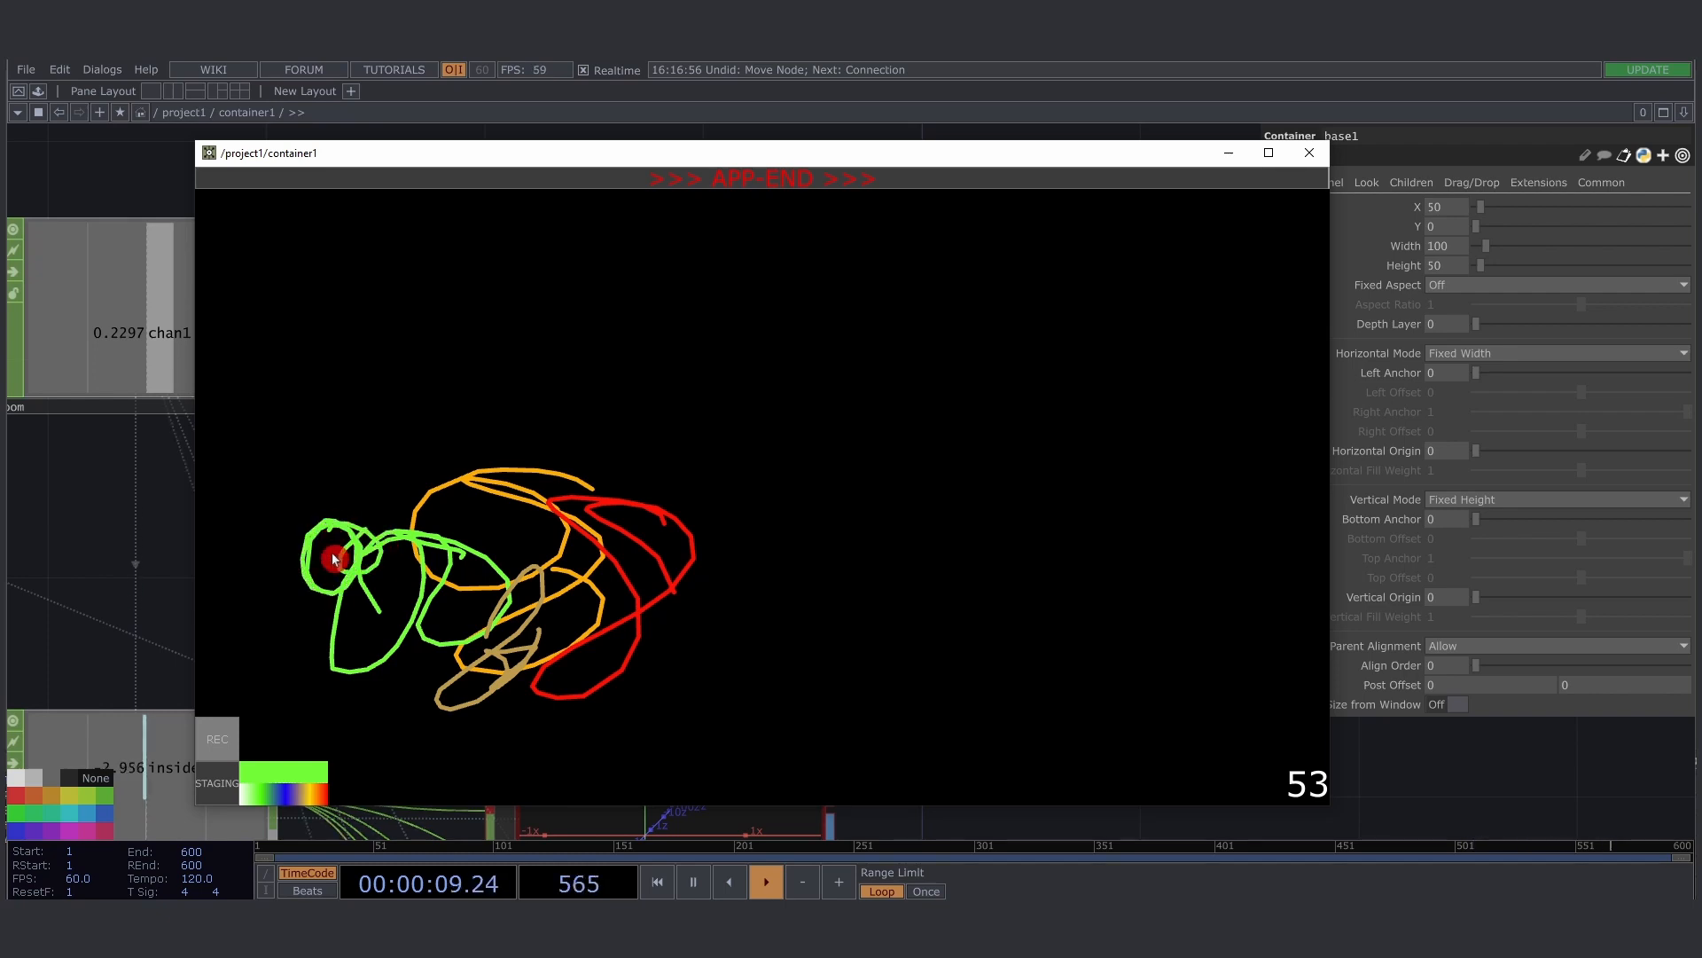
mouse_move(650, 511)
left_mouse_down()
mouse_move(639, 532)
mouse_move(733, 509)
left_mouse_up()
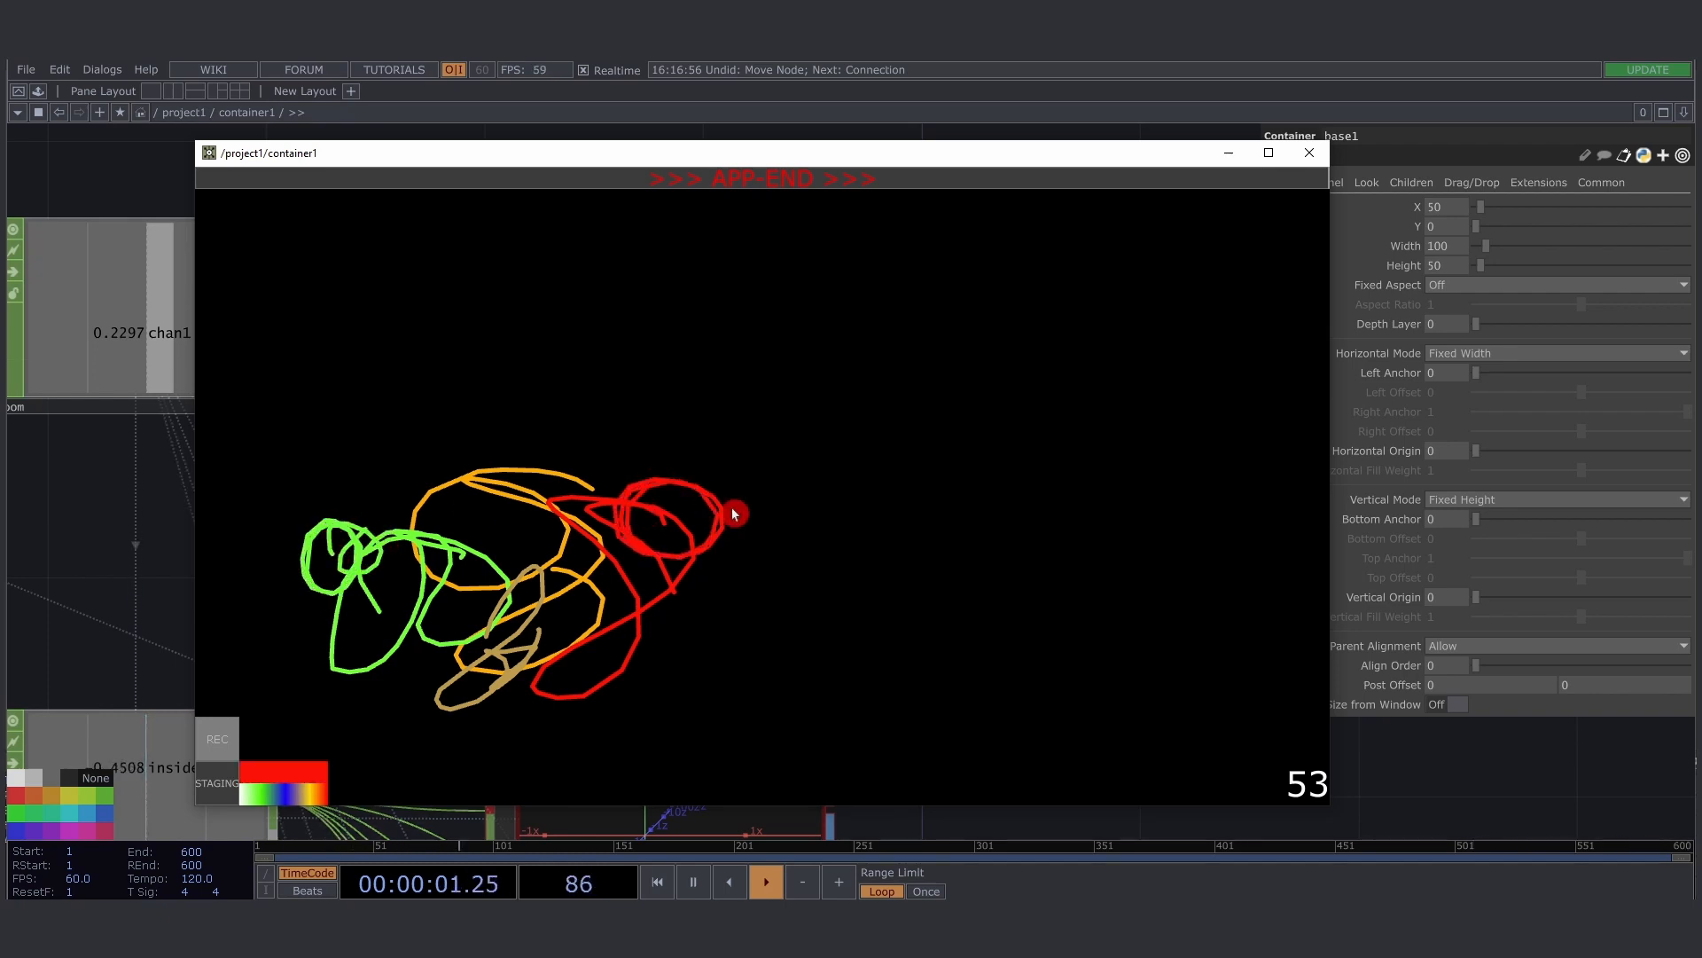
mouse_move(532, 657)
left_mouse_down()
mouse_move(541, 631)
mouse_move(494, 650)
mouse_move(523, 629)
left_mouse_up()
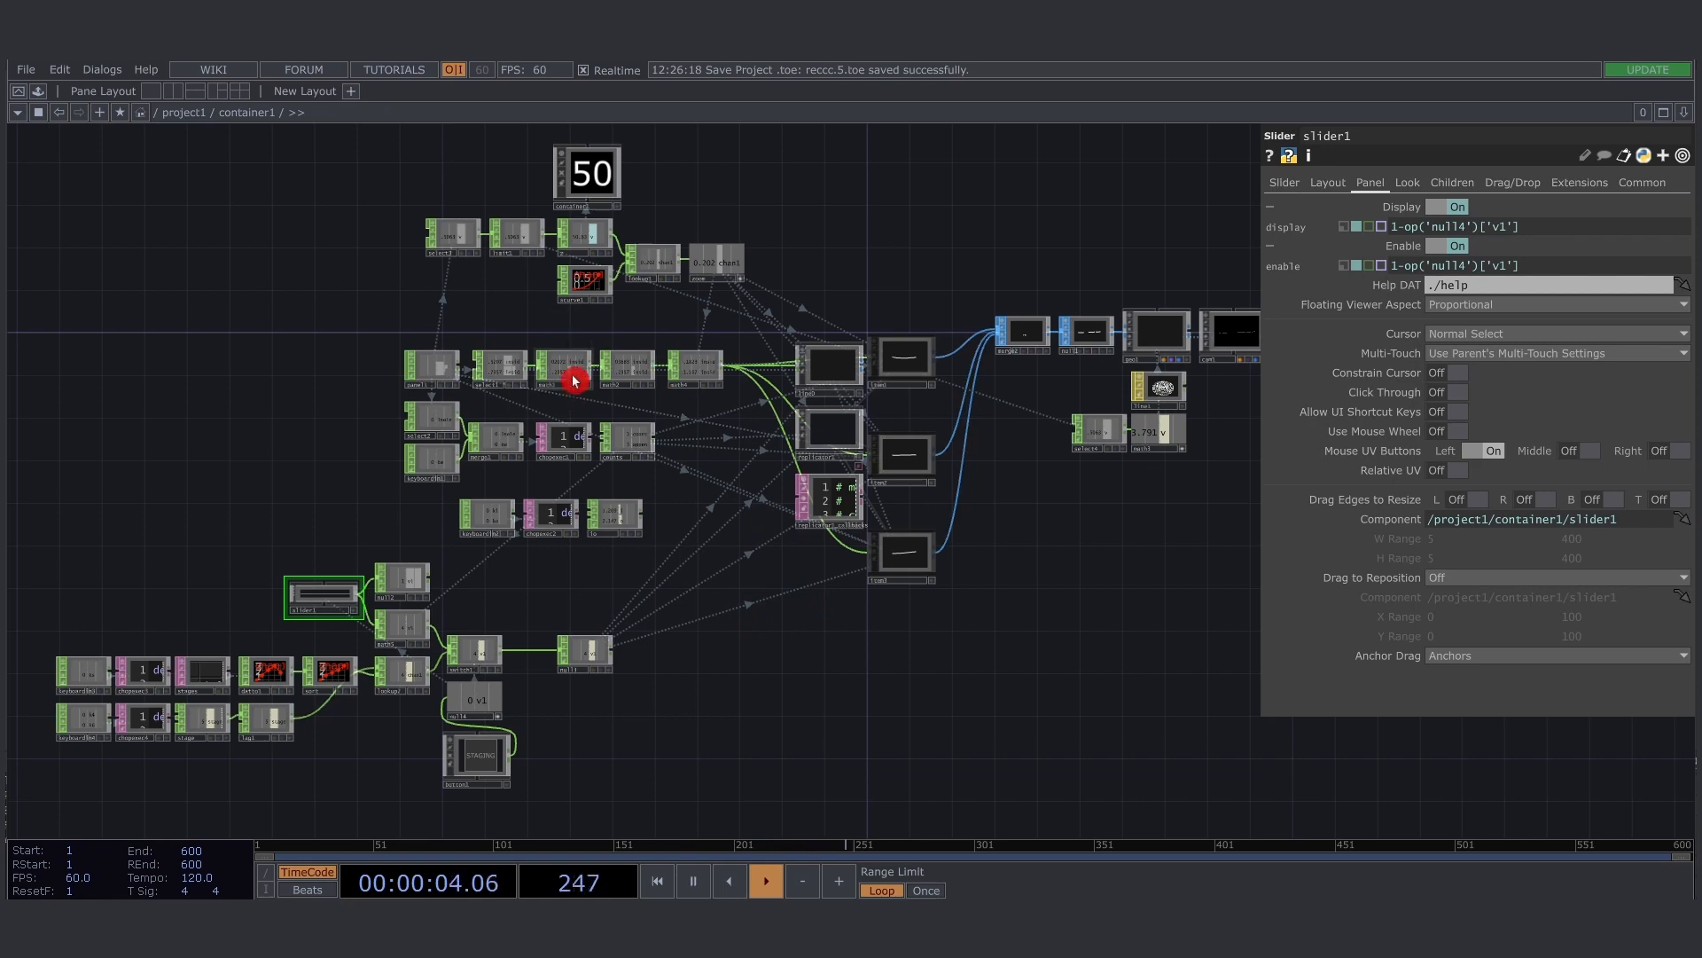
Add a Base COMP to the container1 network and place it above the line0 operator
left_click_drag(834, 271, 778, 312)
mouse_move(777, 312)
middle_mouse_down()
mouse_move(797, 336)
mouse_move(771, 307)
middle_mouse_up()
key("Tab")
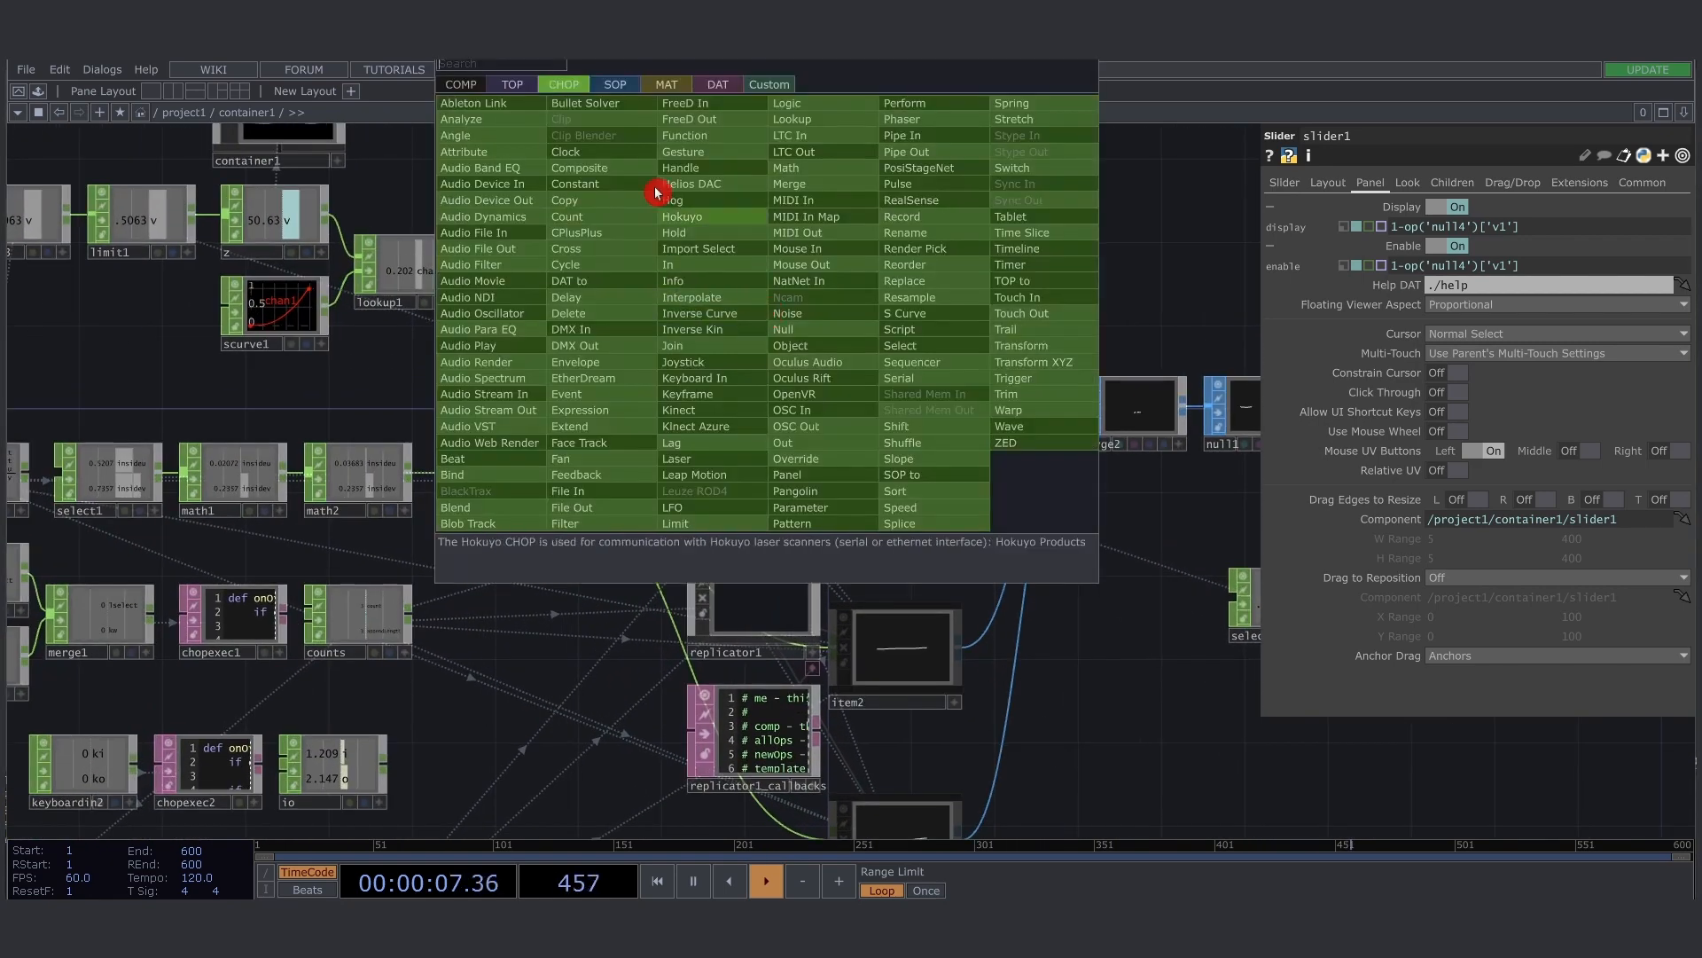
left_click(461, 86)
type("base")
key("Return")
left_click(463, 89)
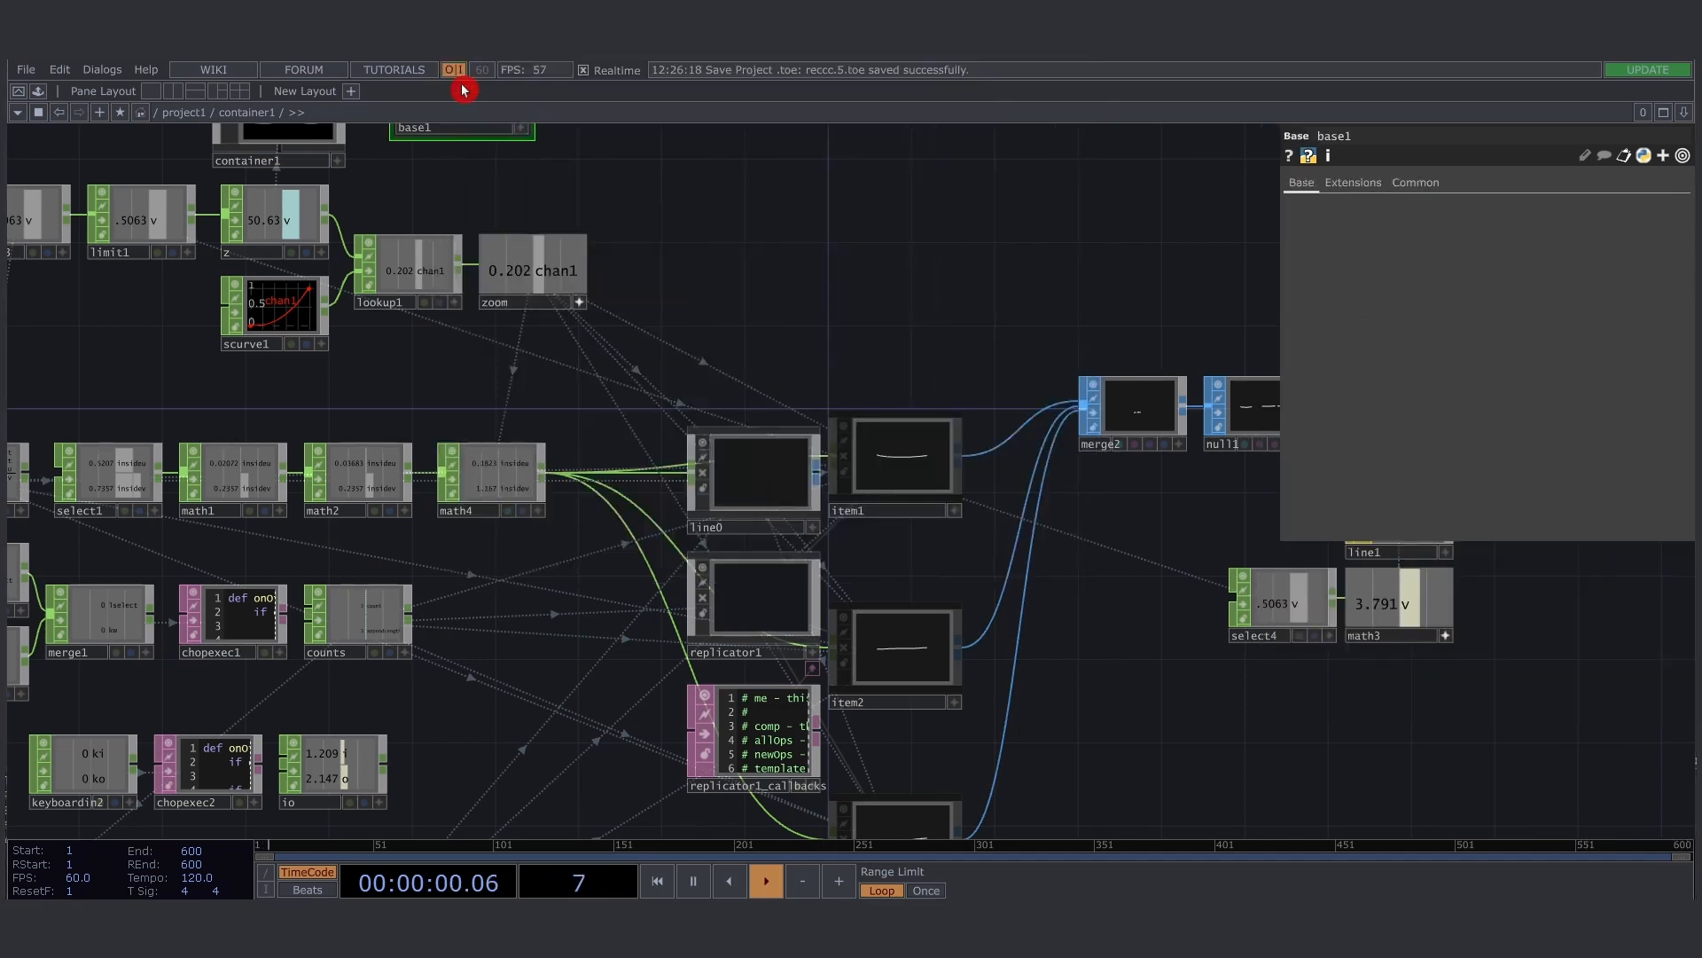
left_click_drag(616, 209, 557, 320)
left_click_drag(406, 169, 703, 358)
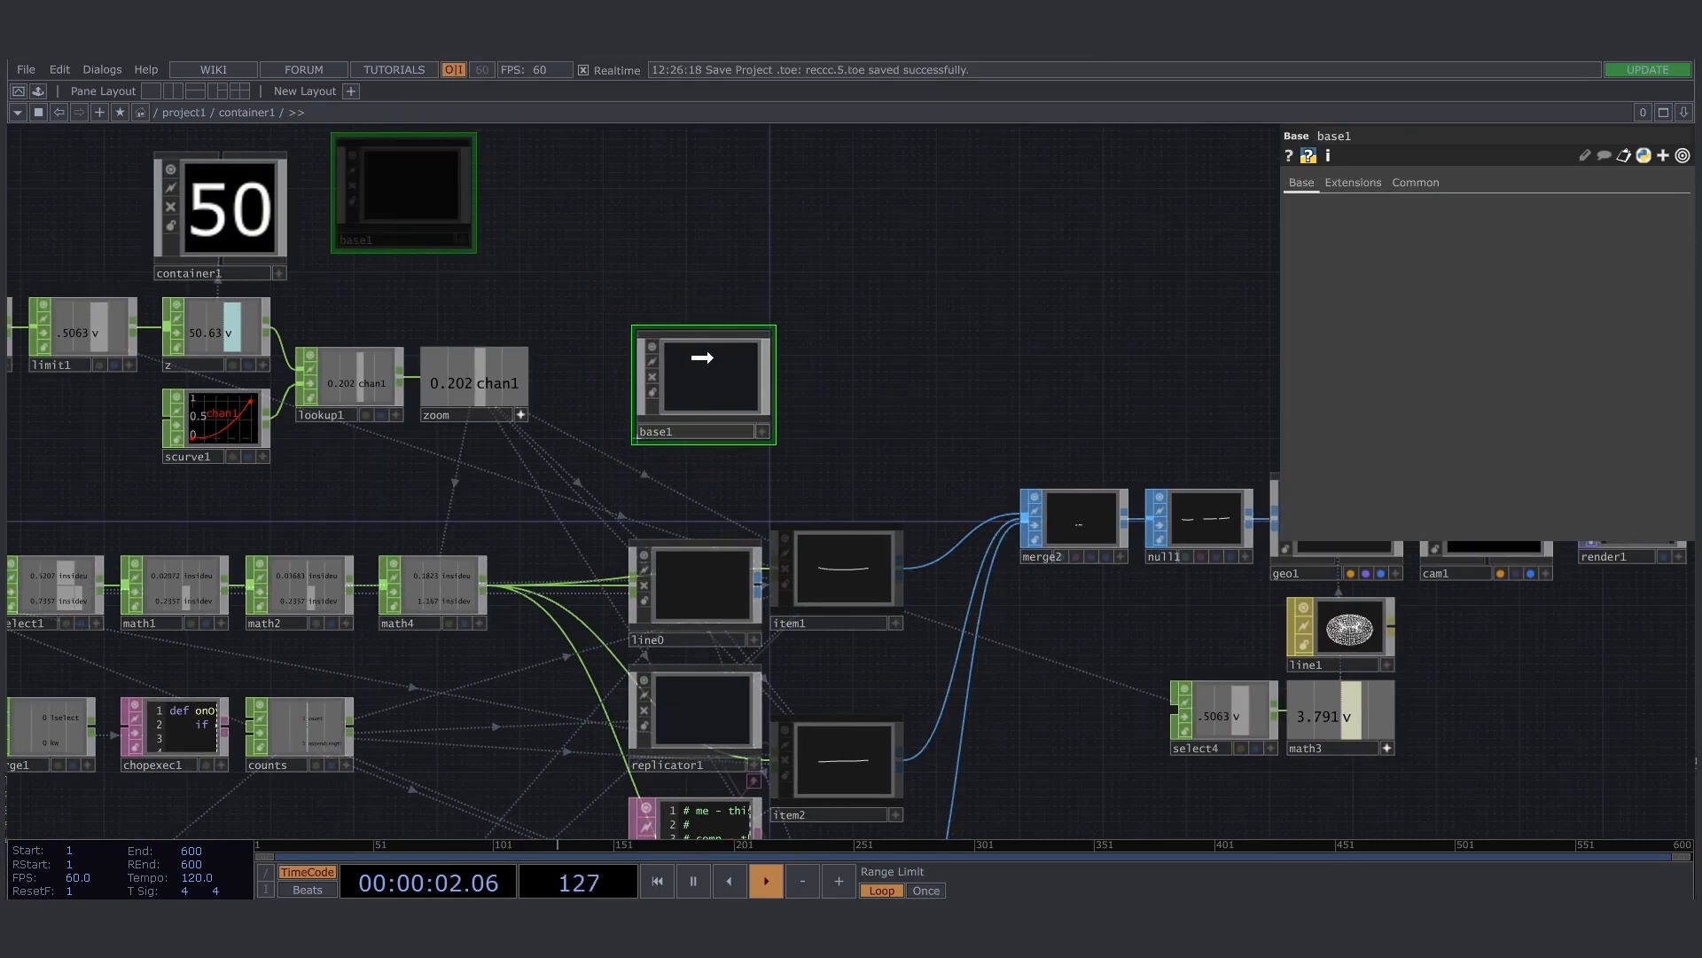
left_click_drag(872, 387, 909, 303)
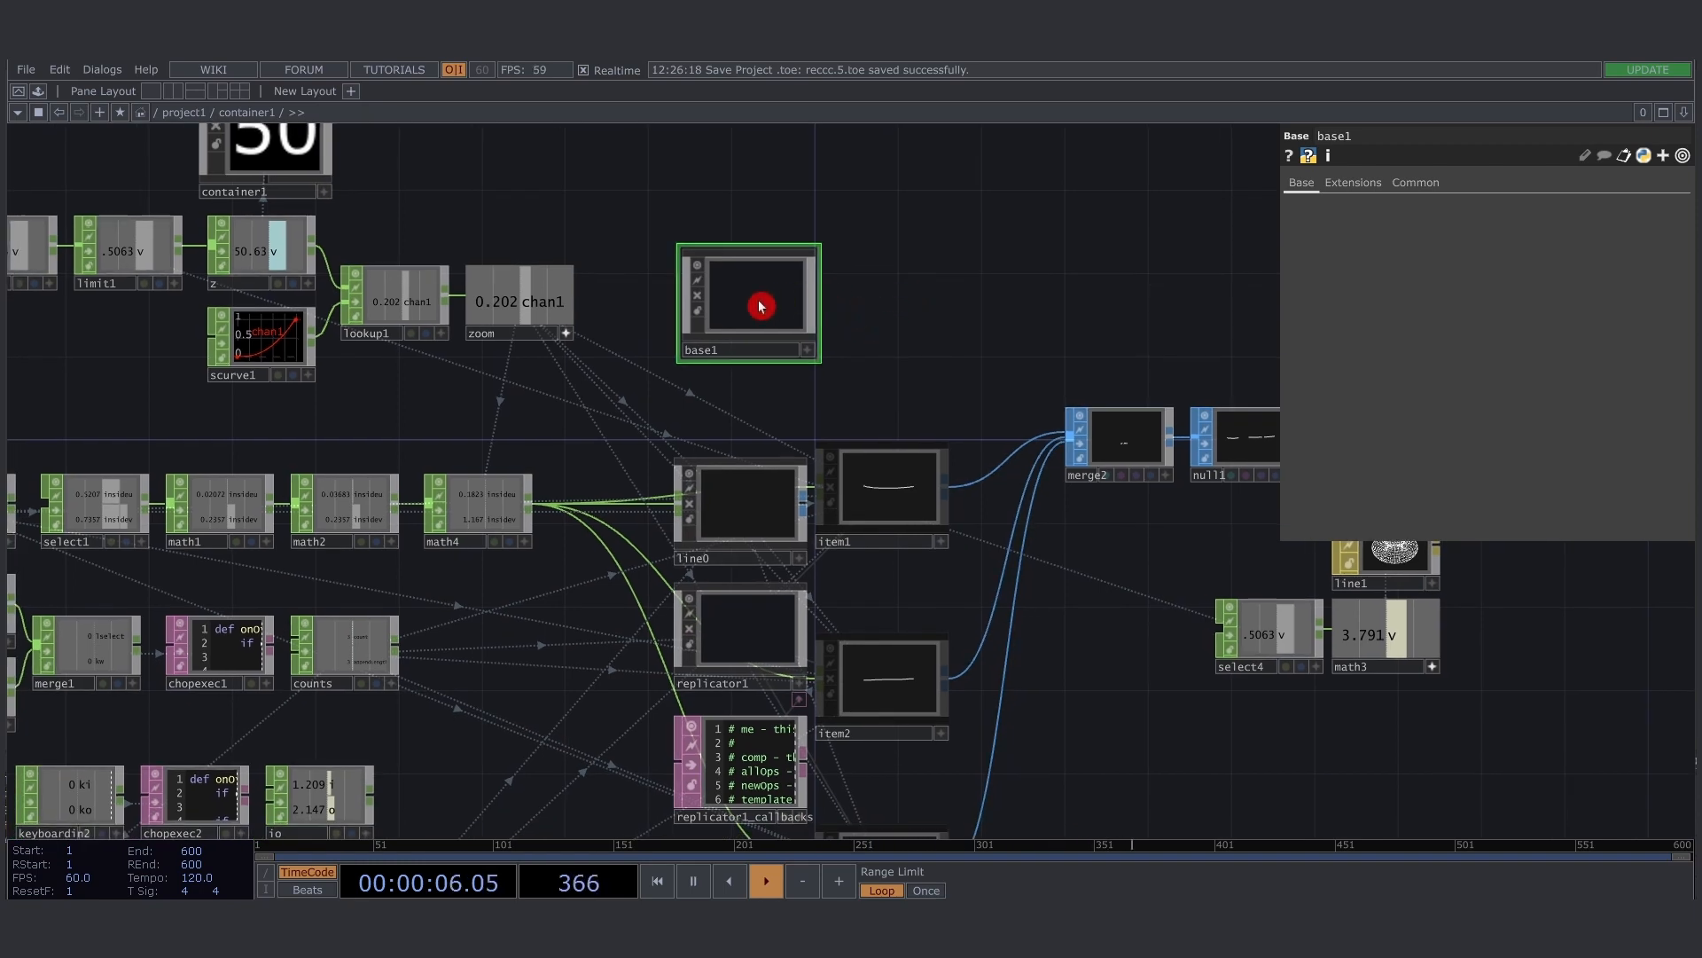
Enter the base1 network and place a Ramp TOP near its centre
double_click(752, 304)
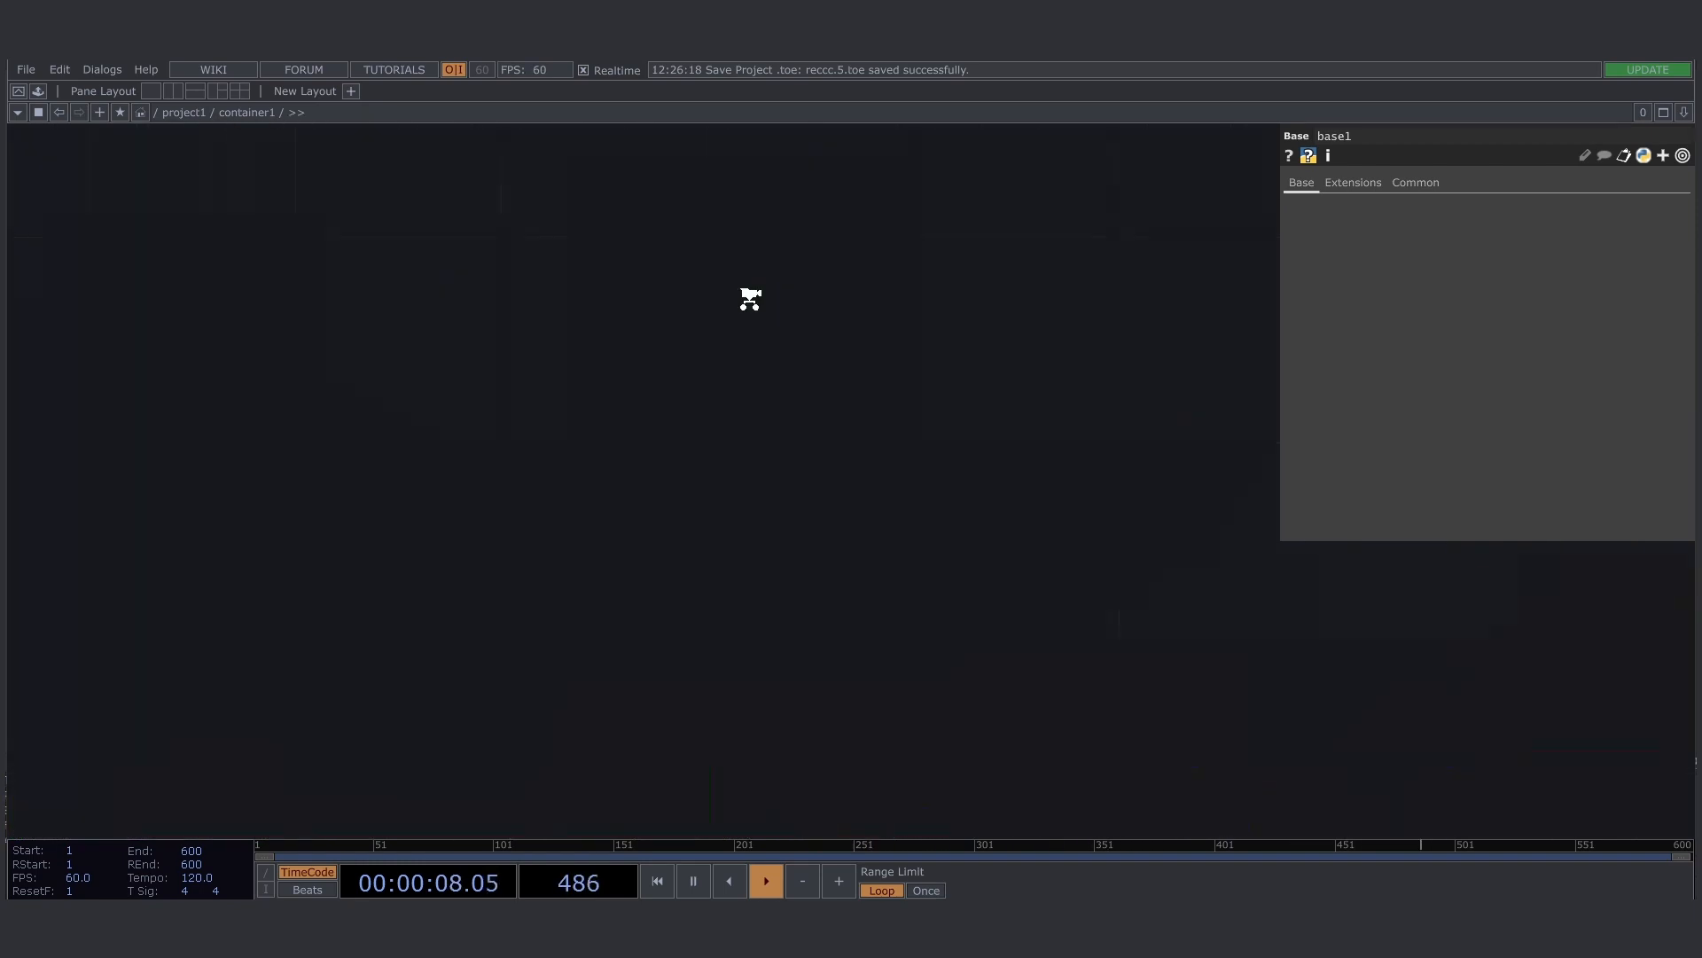
left_click_drag(1064, 519, 750, 401)
scroll(745, 421, "down", 2)
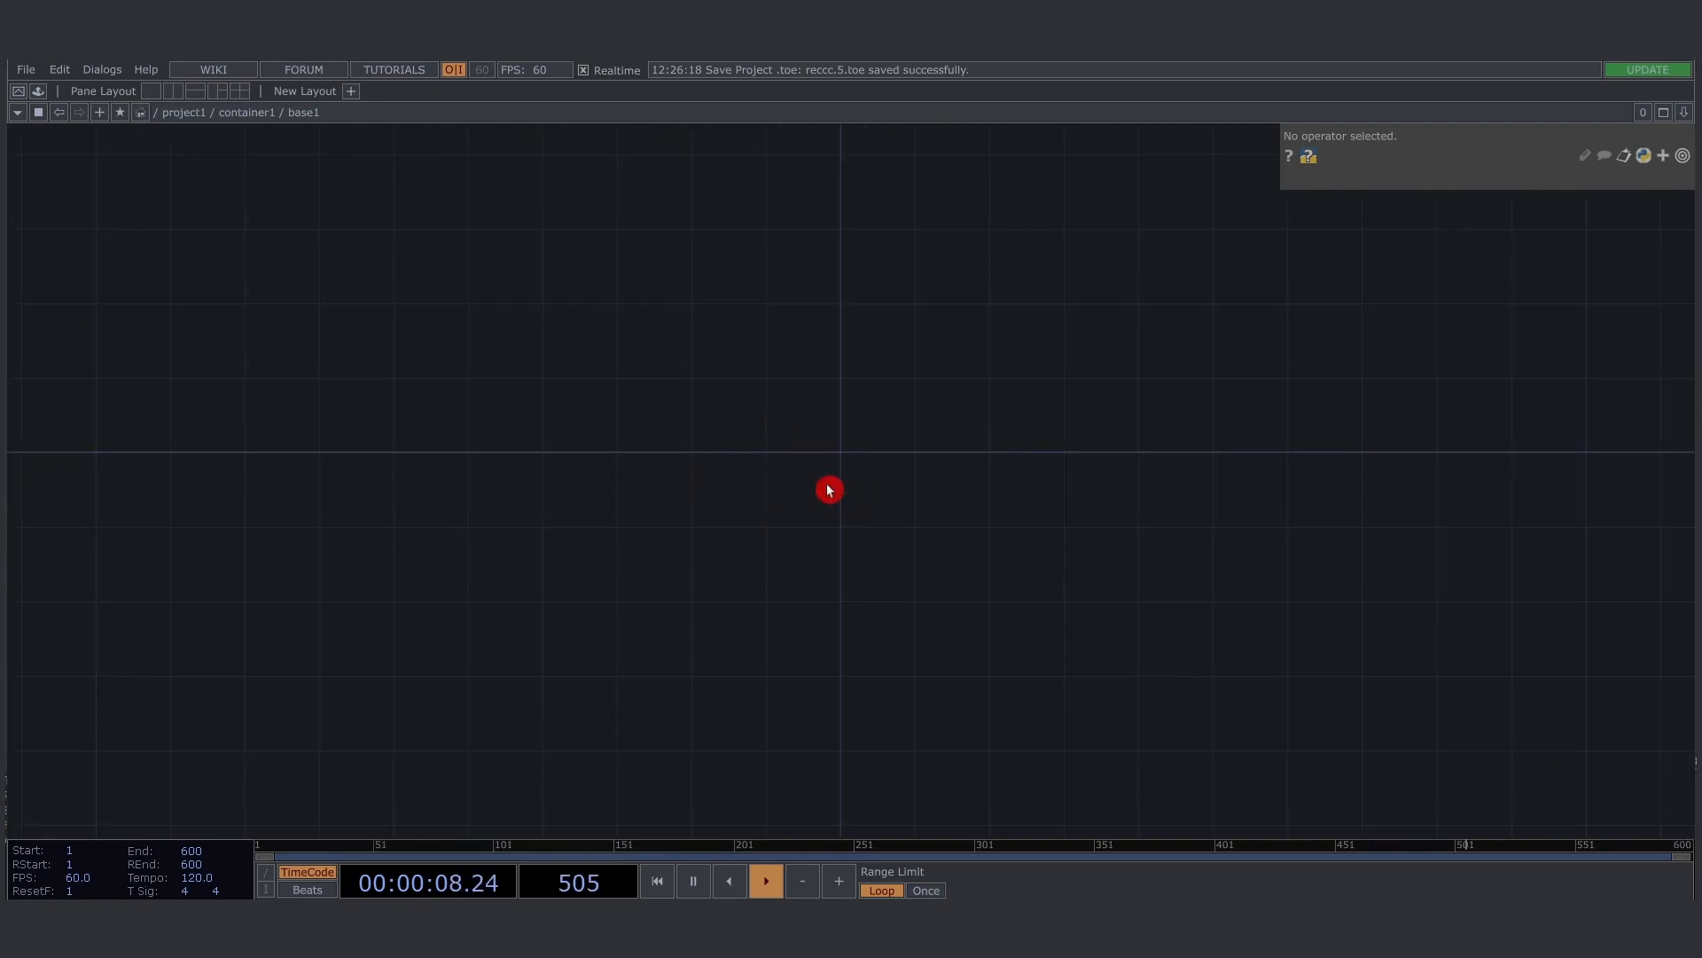
mouse_move(774, 490)
left_mouse_down()
mouse_move(760, 476)
mouse_move(746, 497)
left_mouse_up()
key("Tab")
left_click(504, 268)
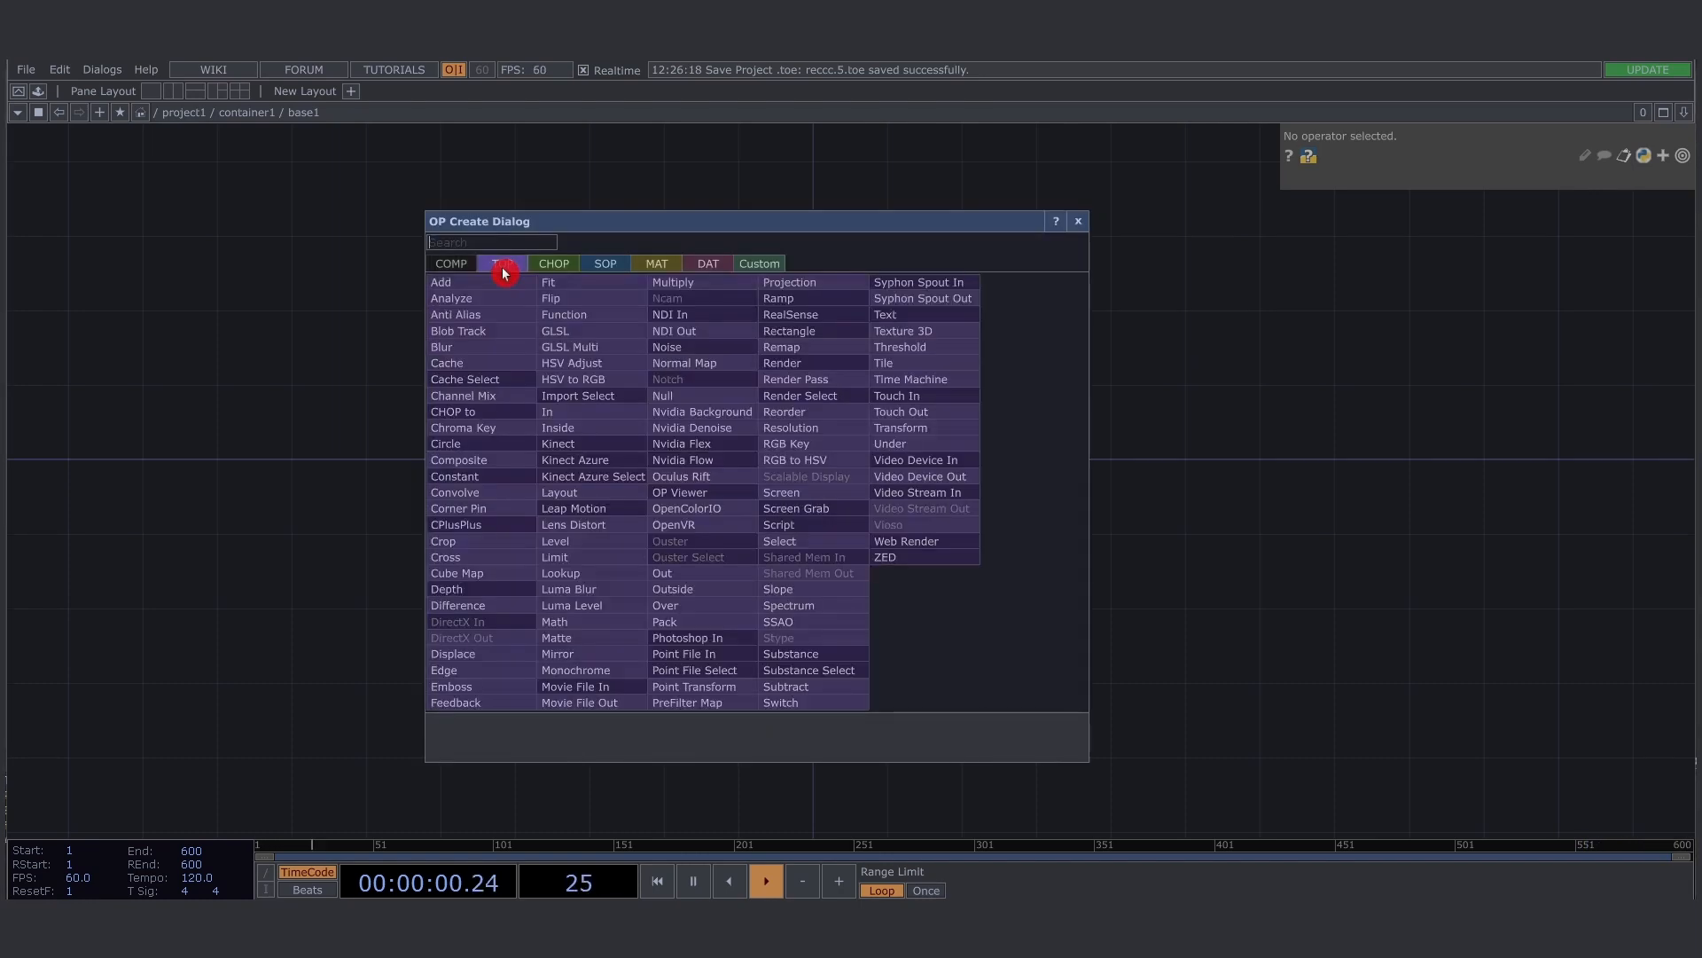
type("ramp")
key("Return")
key("Return")
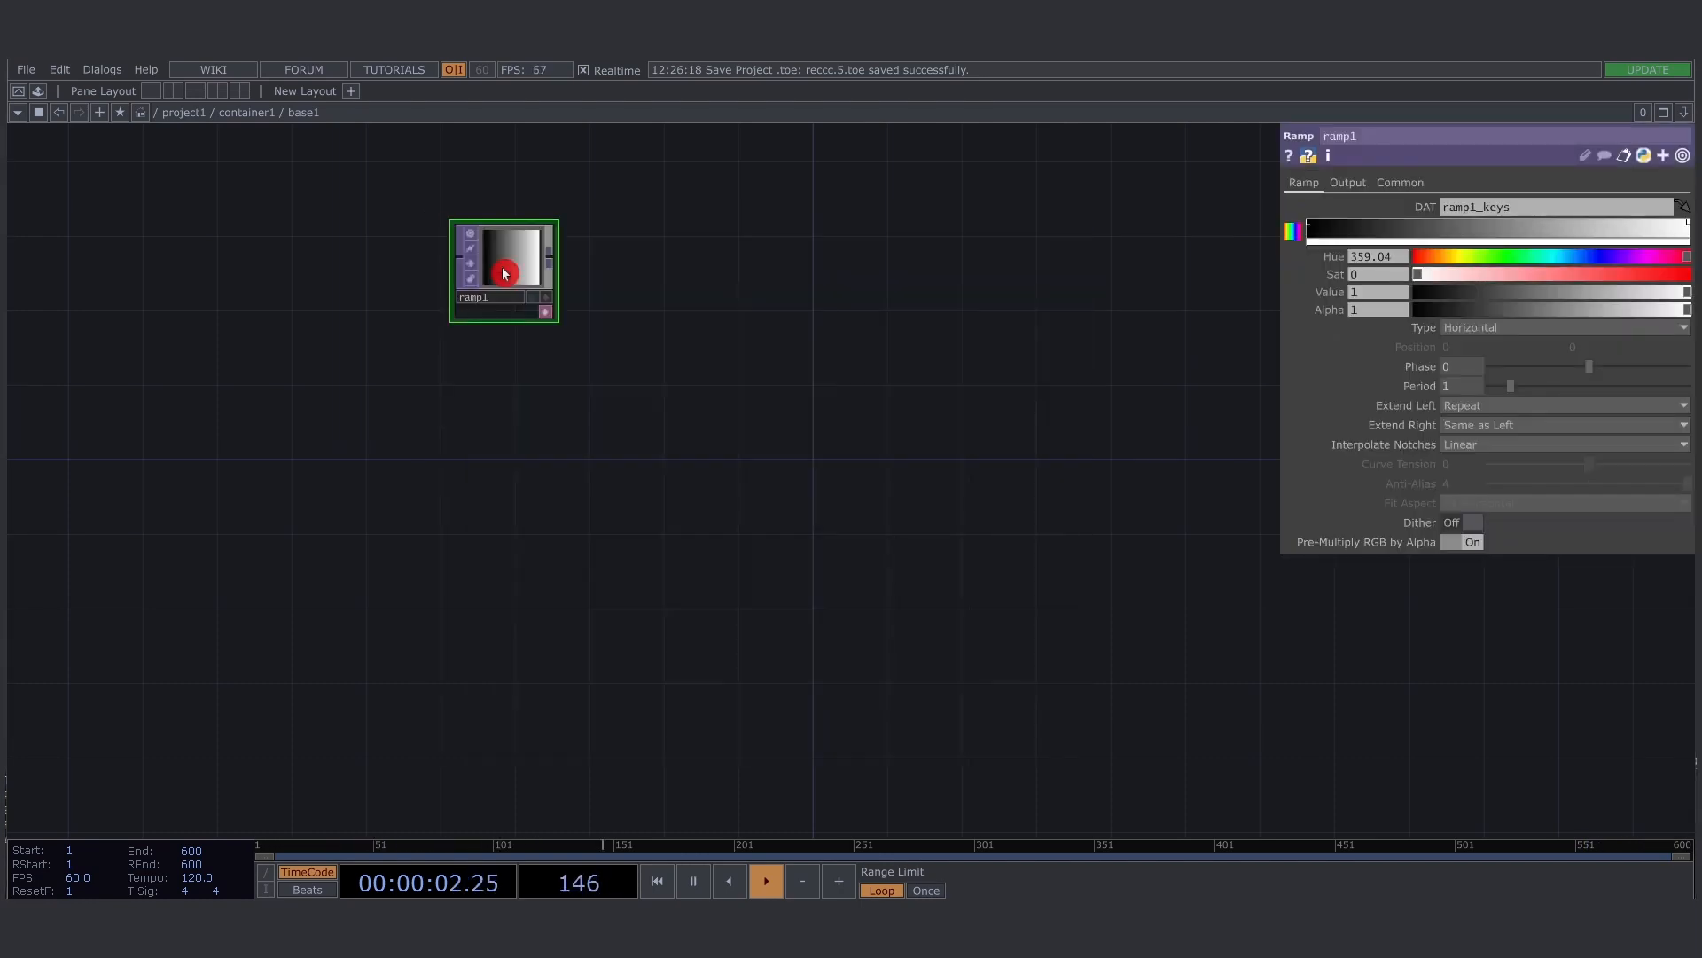
left_click_drag(505, 273, 800, 468)
scroll(874, 470, "up", 3)
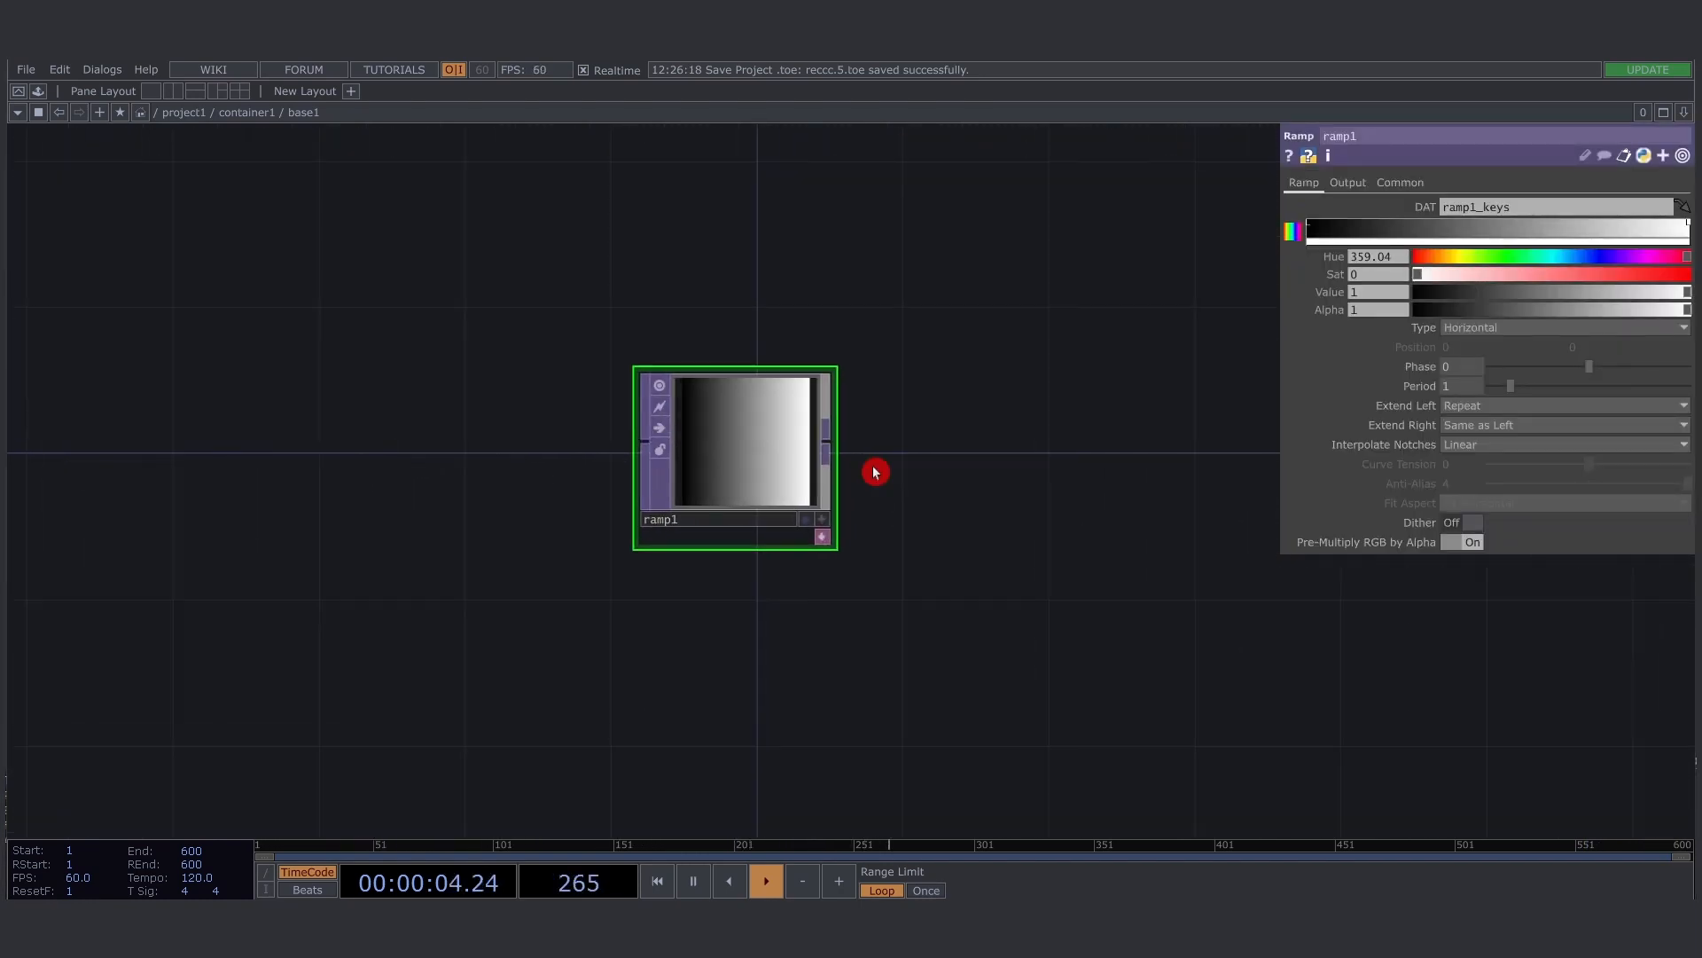
Set the ramp1 resolution to 100 by 25
left_click_drag(922, 442, 930, 460)
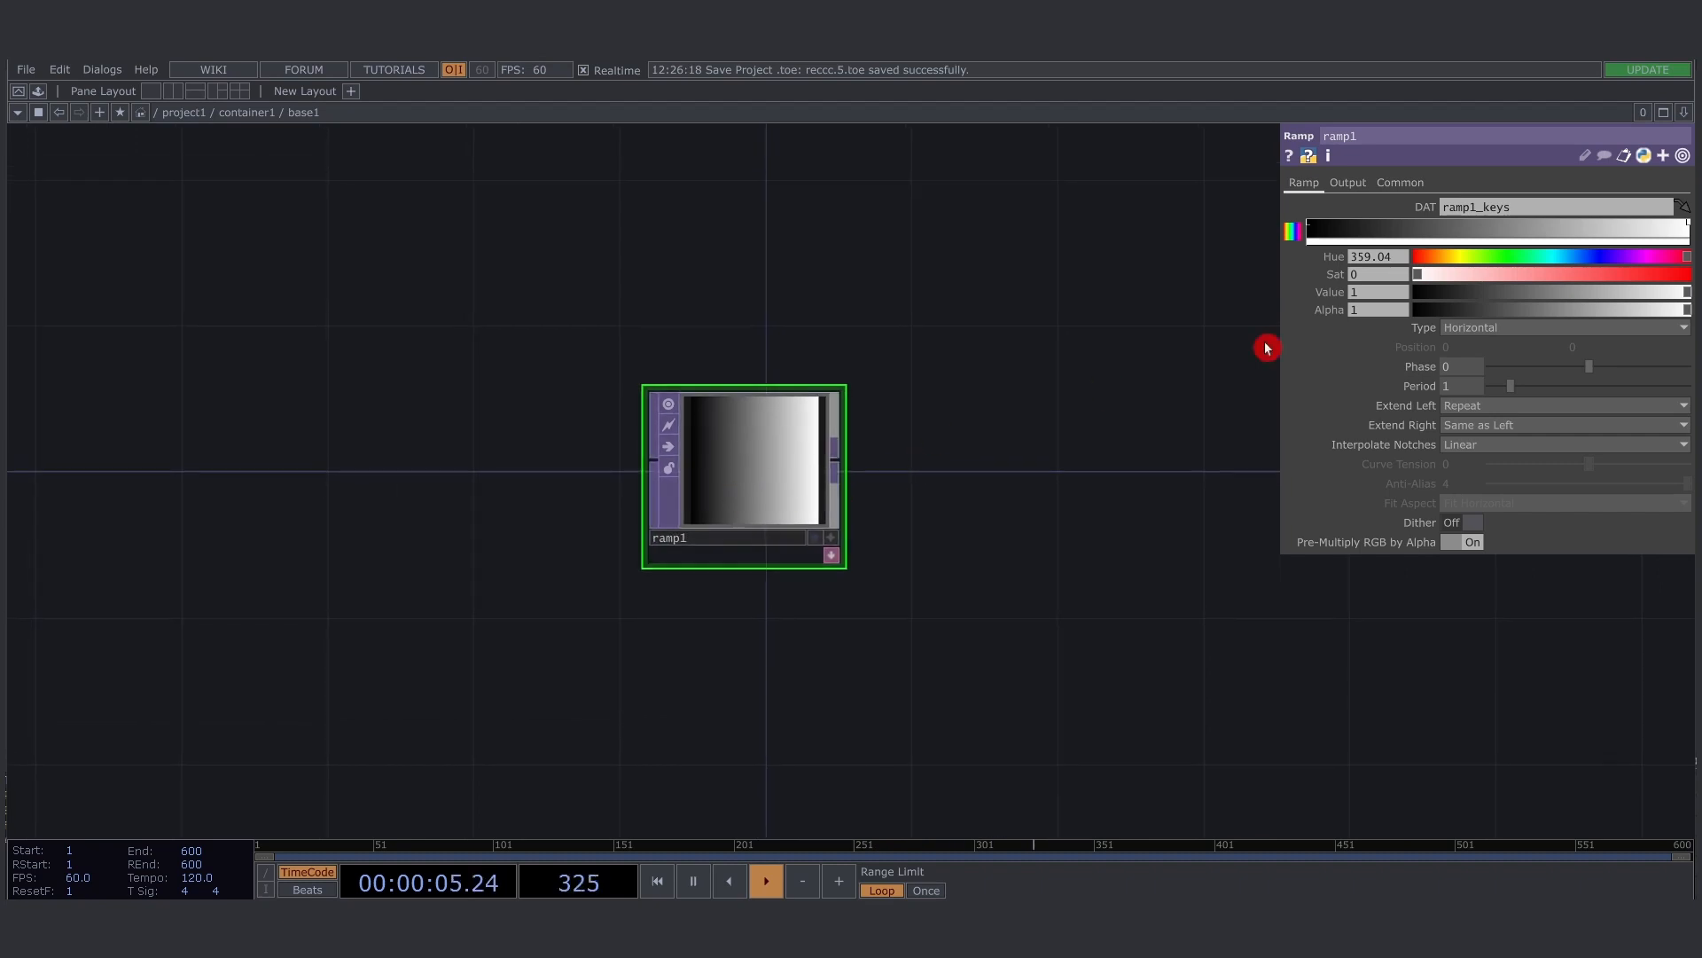
left_click(1412, 185)
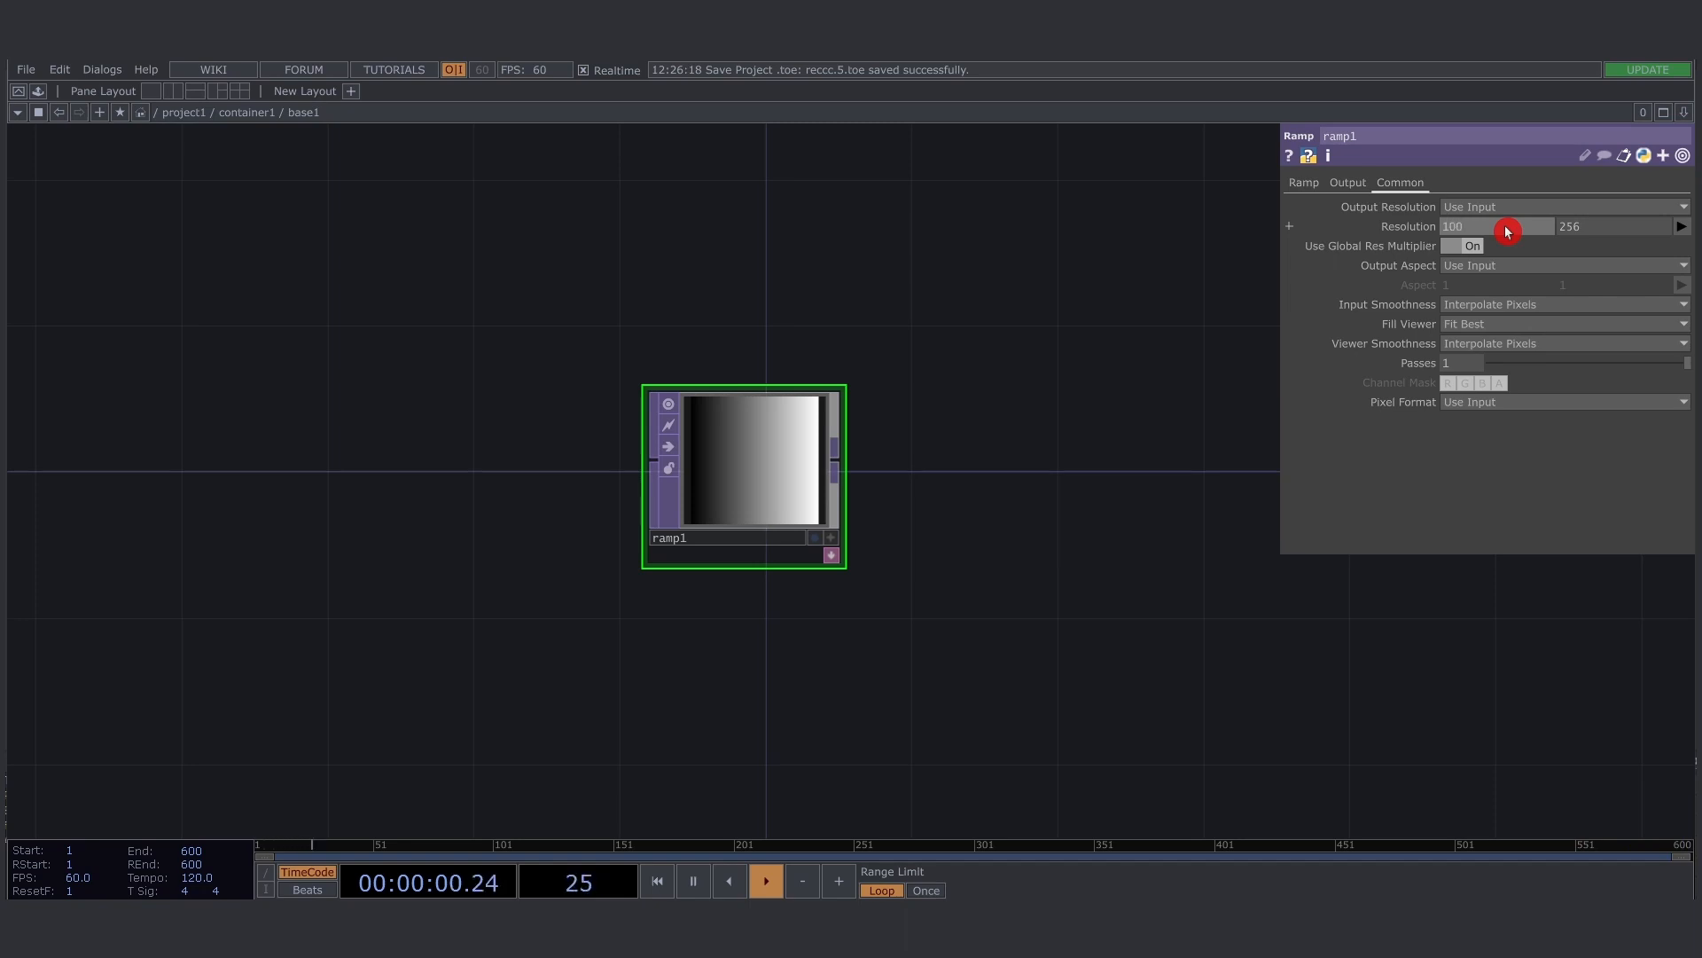
key("Tab")
type("25")
key("Return")
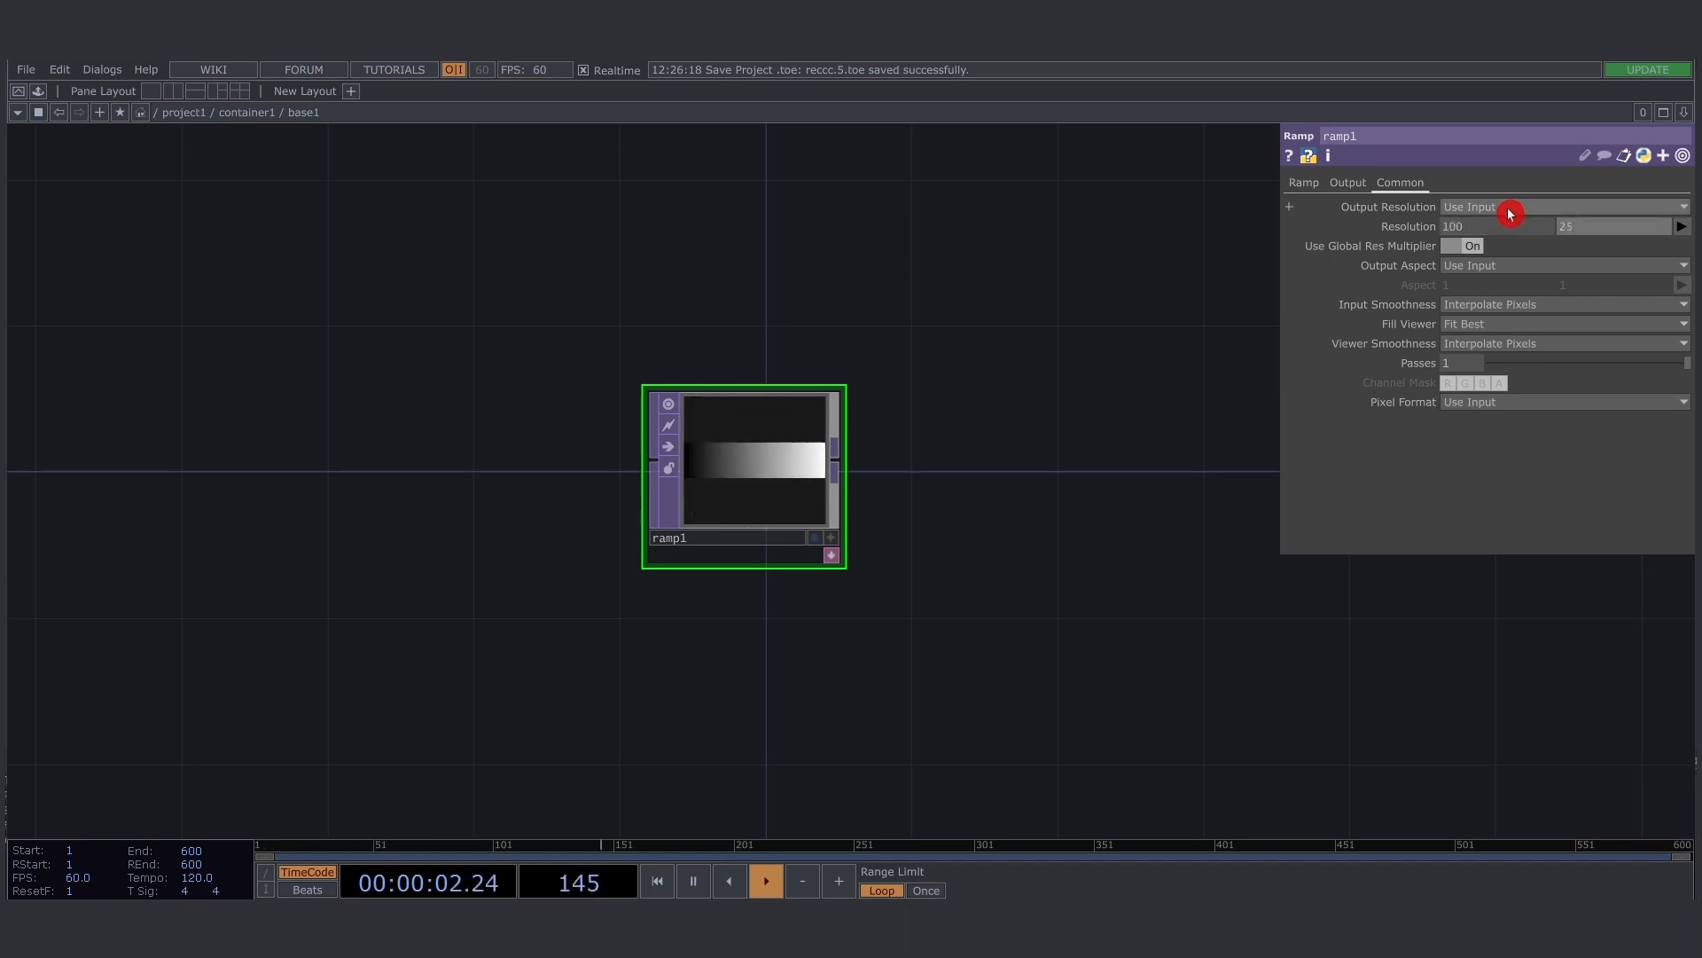
Make the ramp's first key white and its last key red with hue 0 and full saturation
left_click(1304, 182)
left_click(1312, 227)
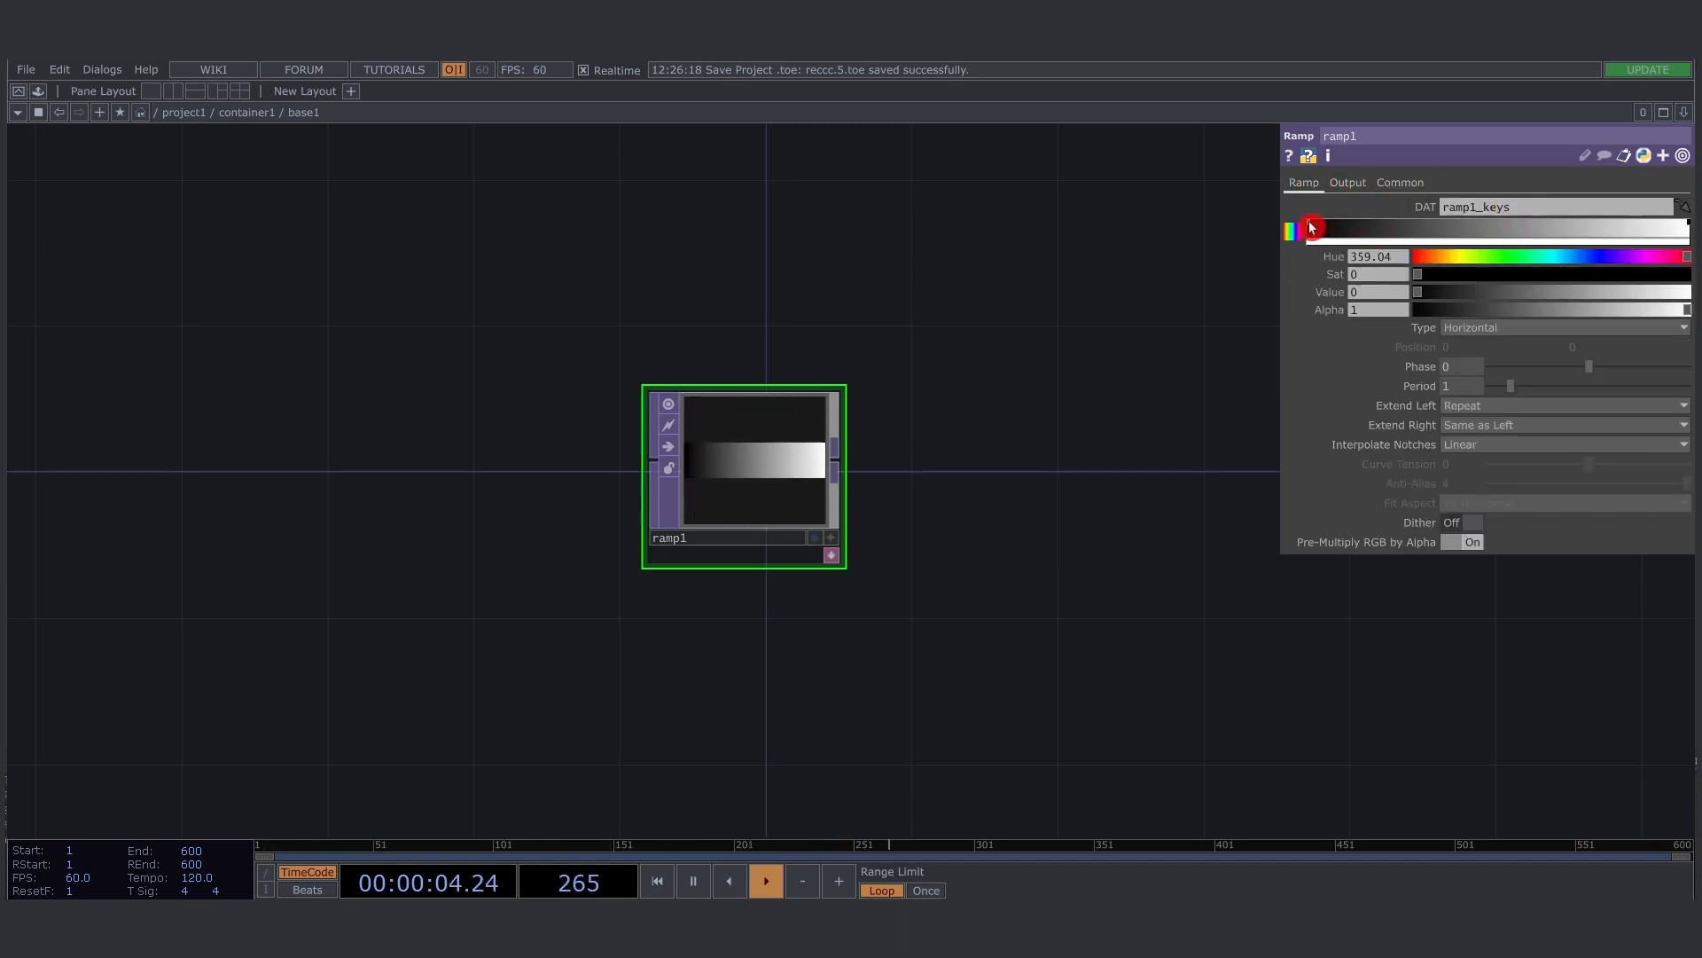
left_click(1661, 292)
left_click(1687, 274)
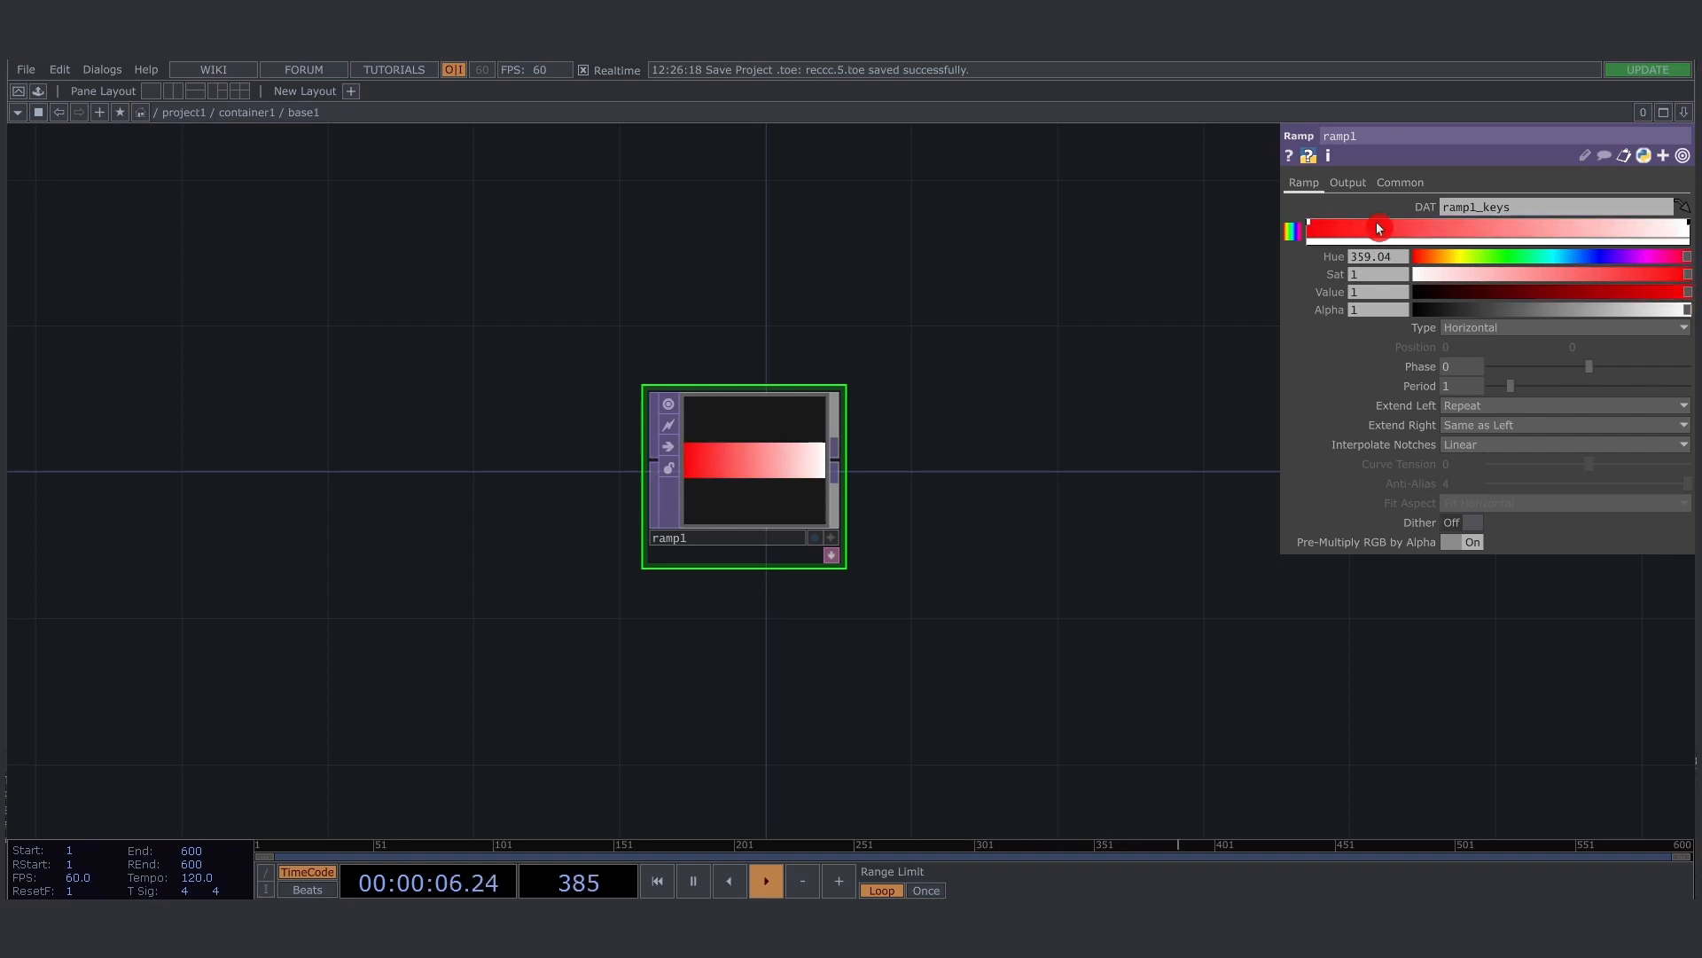
left_click_drag(1543, 238, 1693, 229)
left_click_drag(1462, 278, 1390, 258)
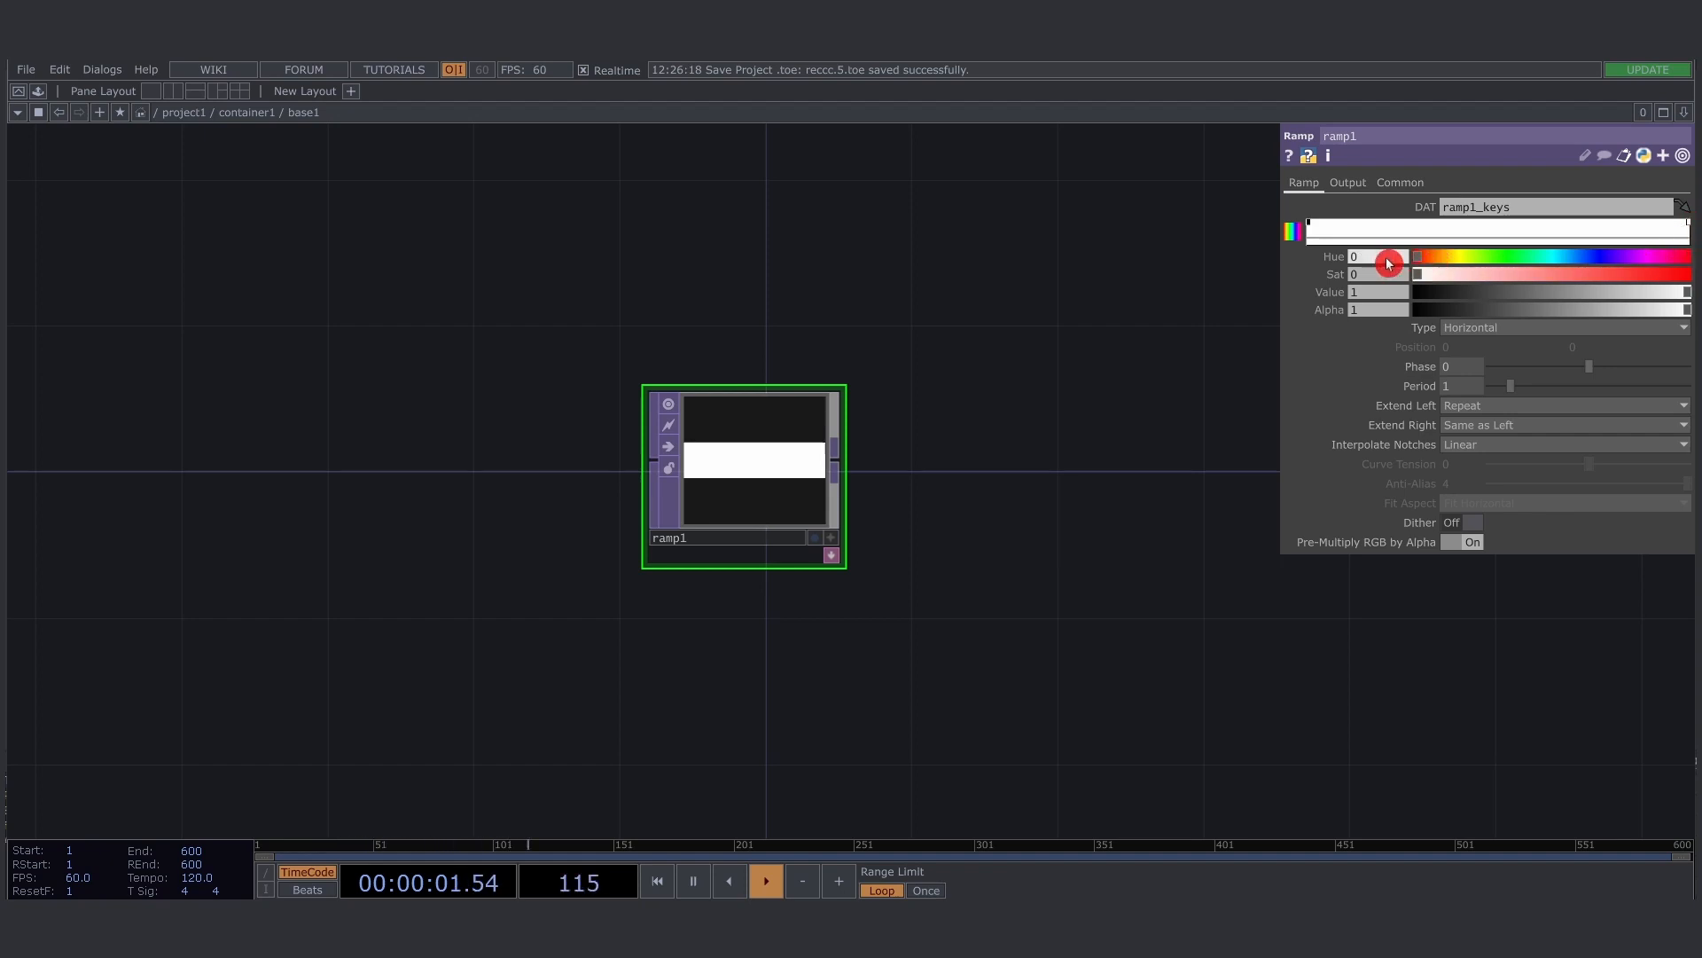
left_click(1661, 274)
Add three intermediate colour keys spaced evenly between the ramp's white and red end keys
left_click(1593, 230)
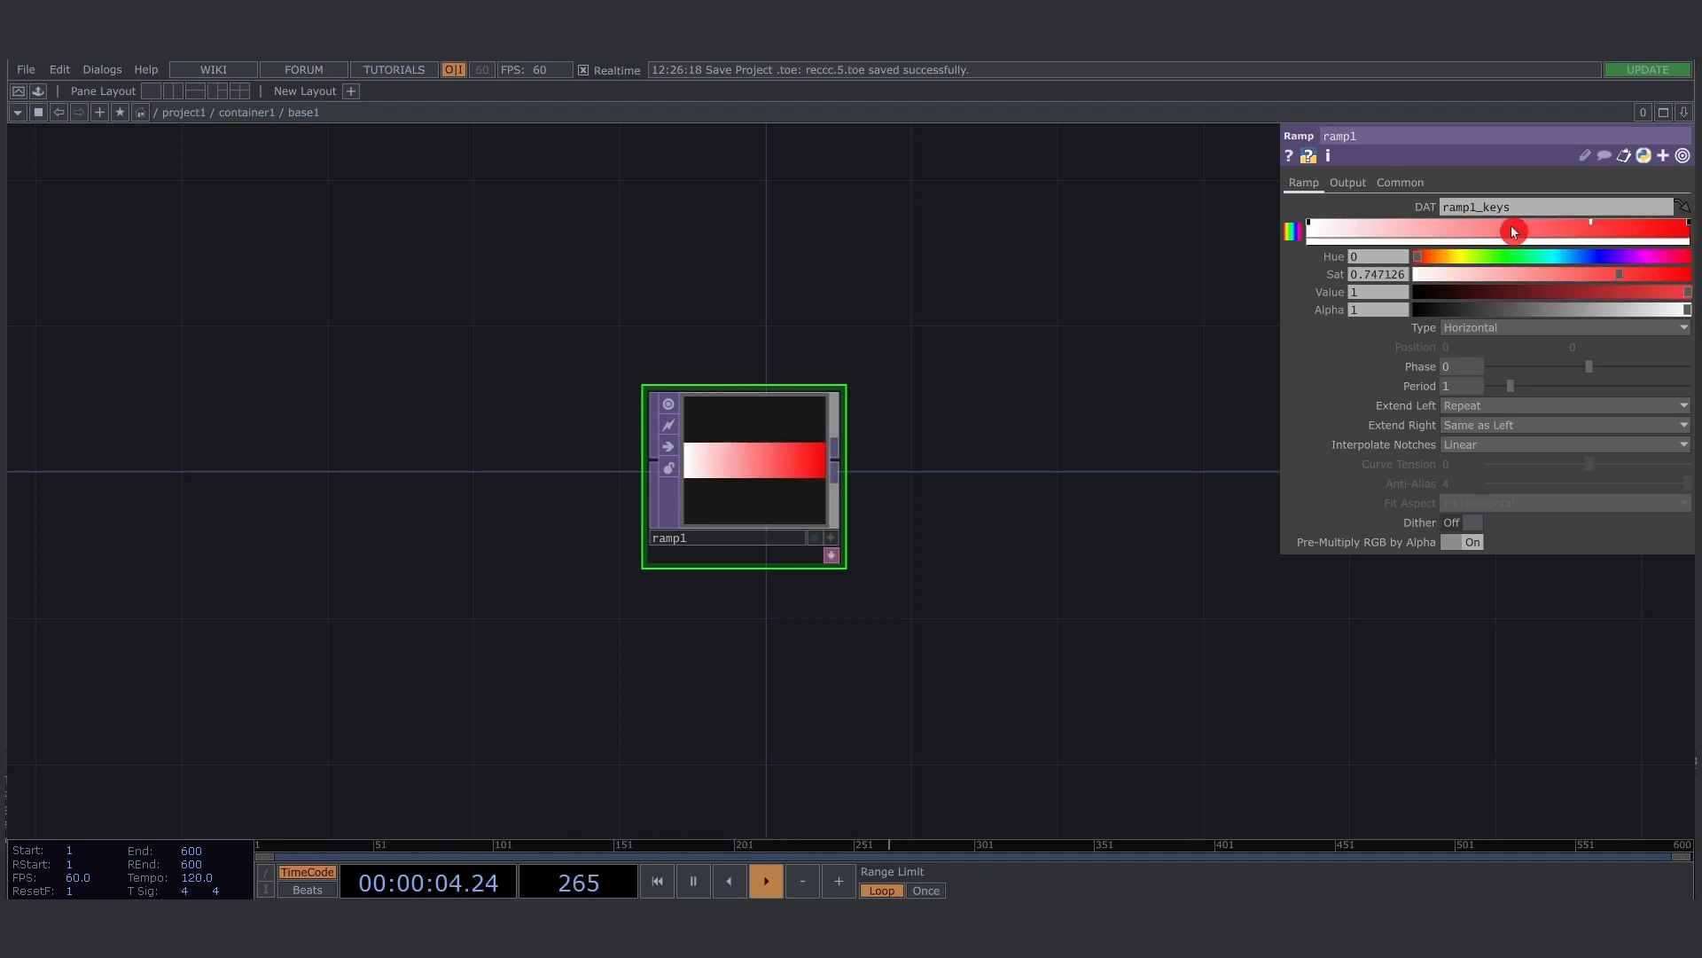
left_click(1497, 230)
left_click(1413, 231)
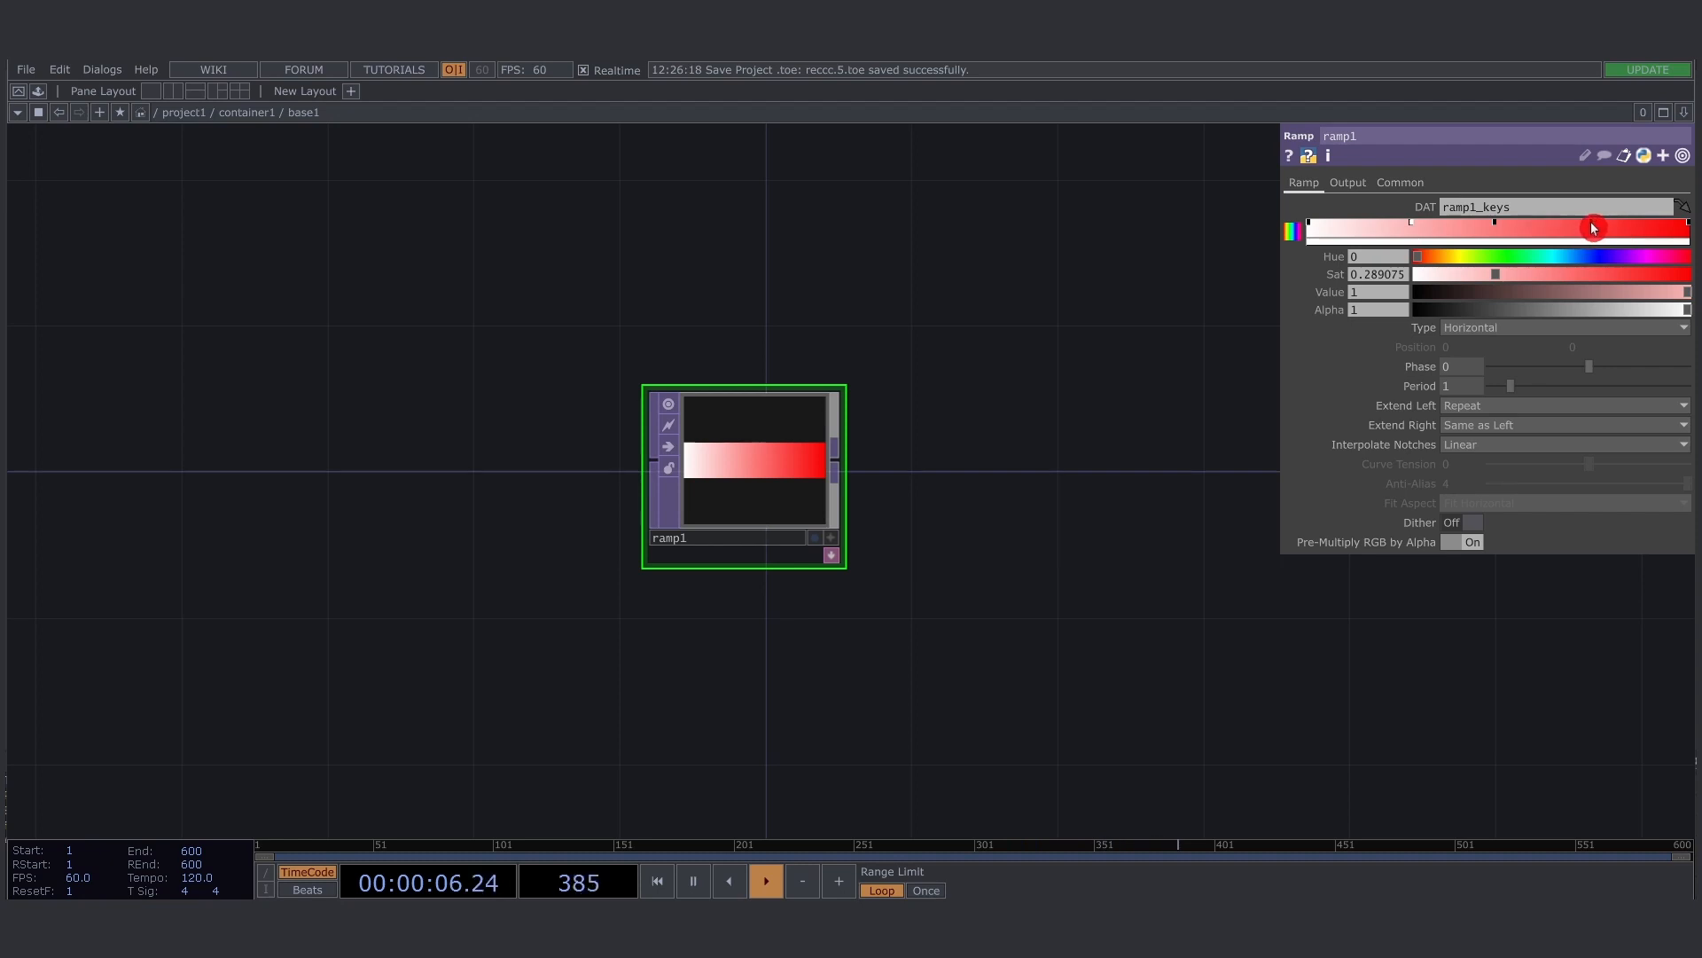
Colour the three intermediate keys from last to first blue (hue 242), green (hue 105) and orange (hue 44), all with saturation 1
left_click(1591, 226)
left_click(1600, 256)
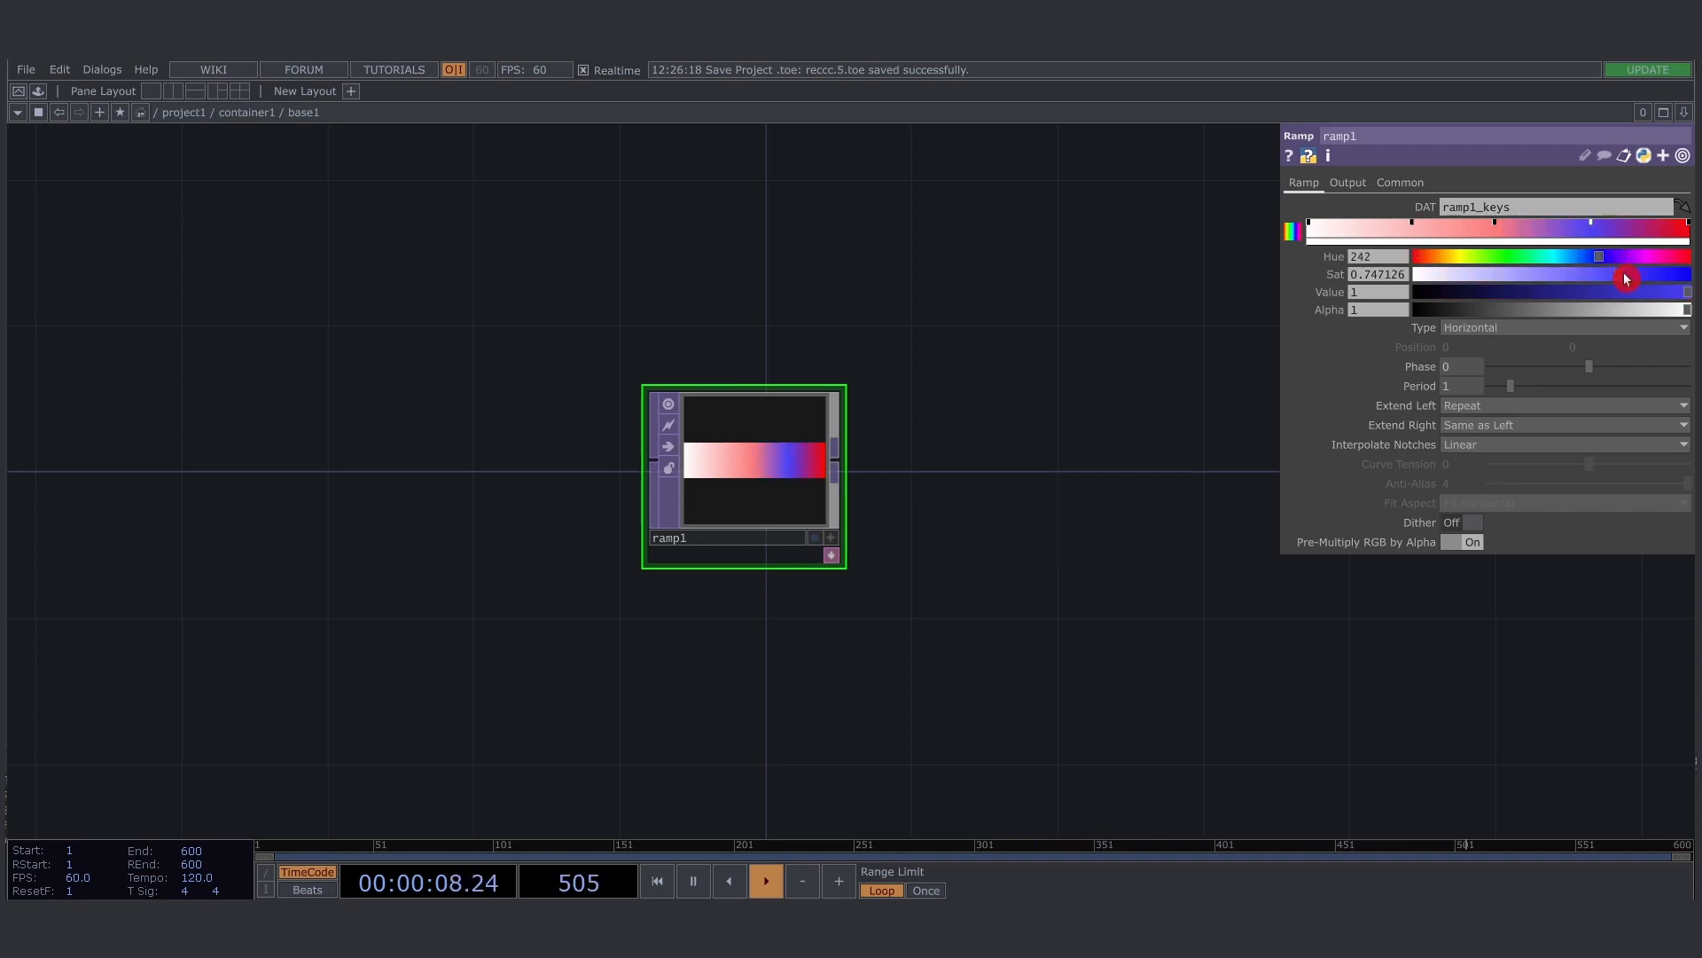
left_click(1626, 274)
left_click(1497, 228)
left_click(1497, 257)
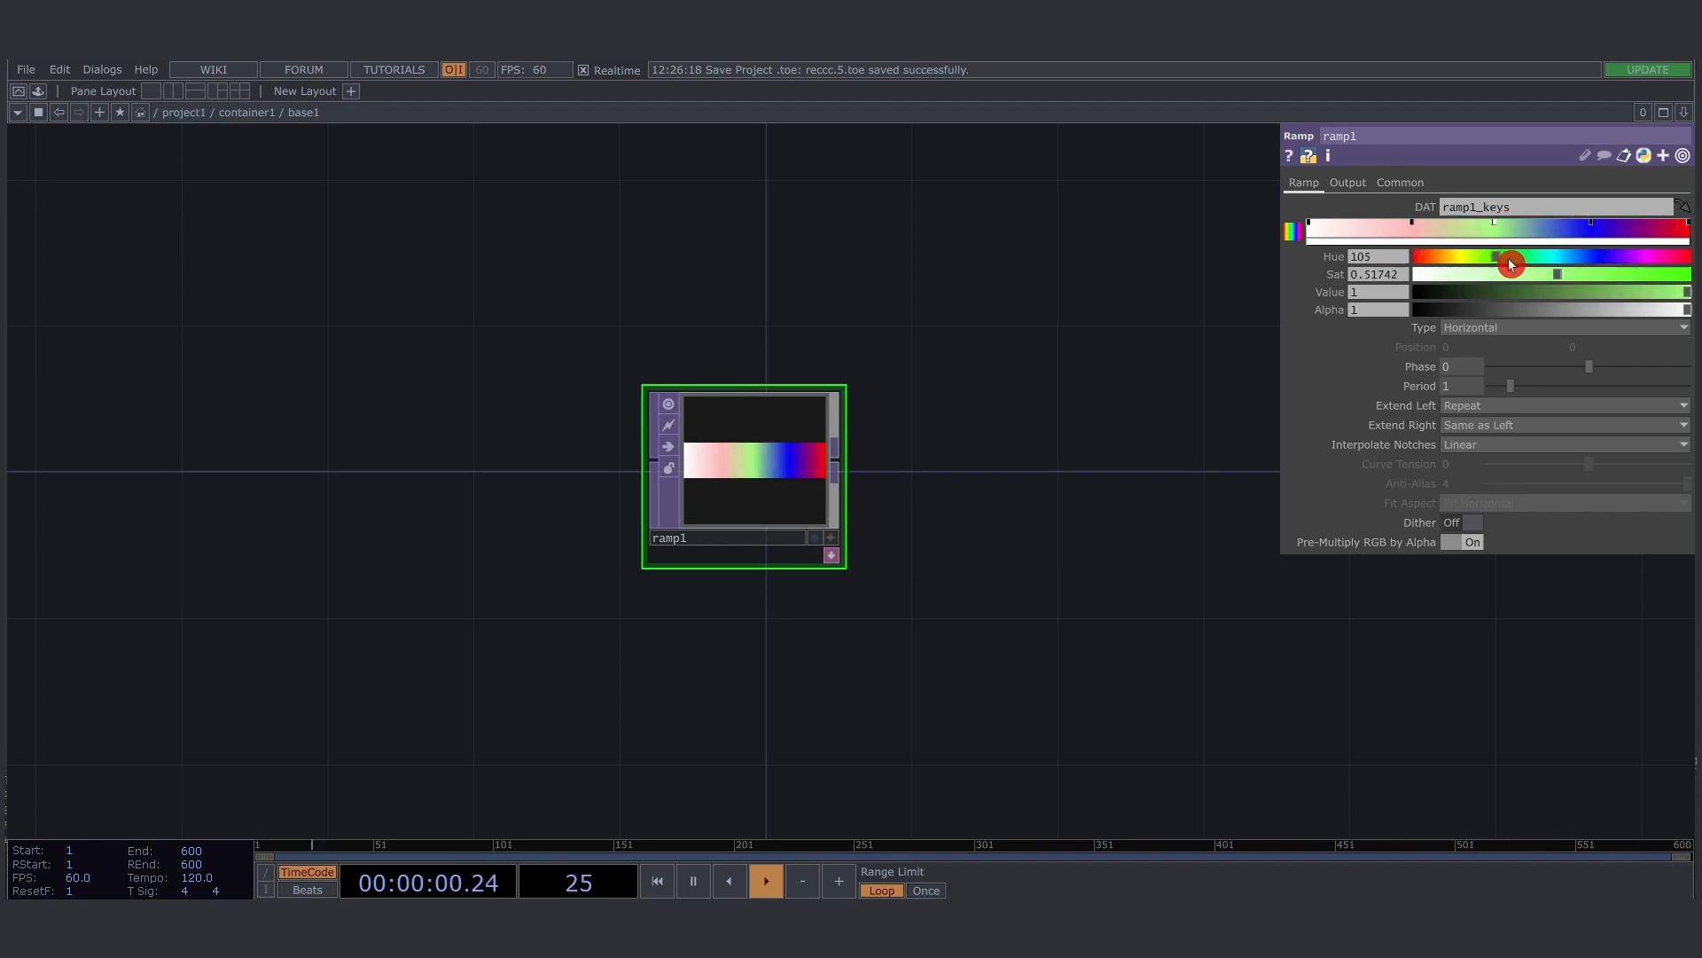
left_click(1604, 274)
left_click(1423, 228)
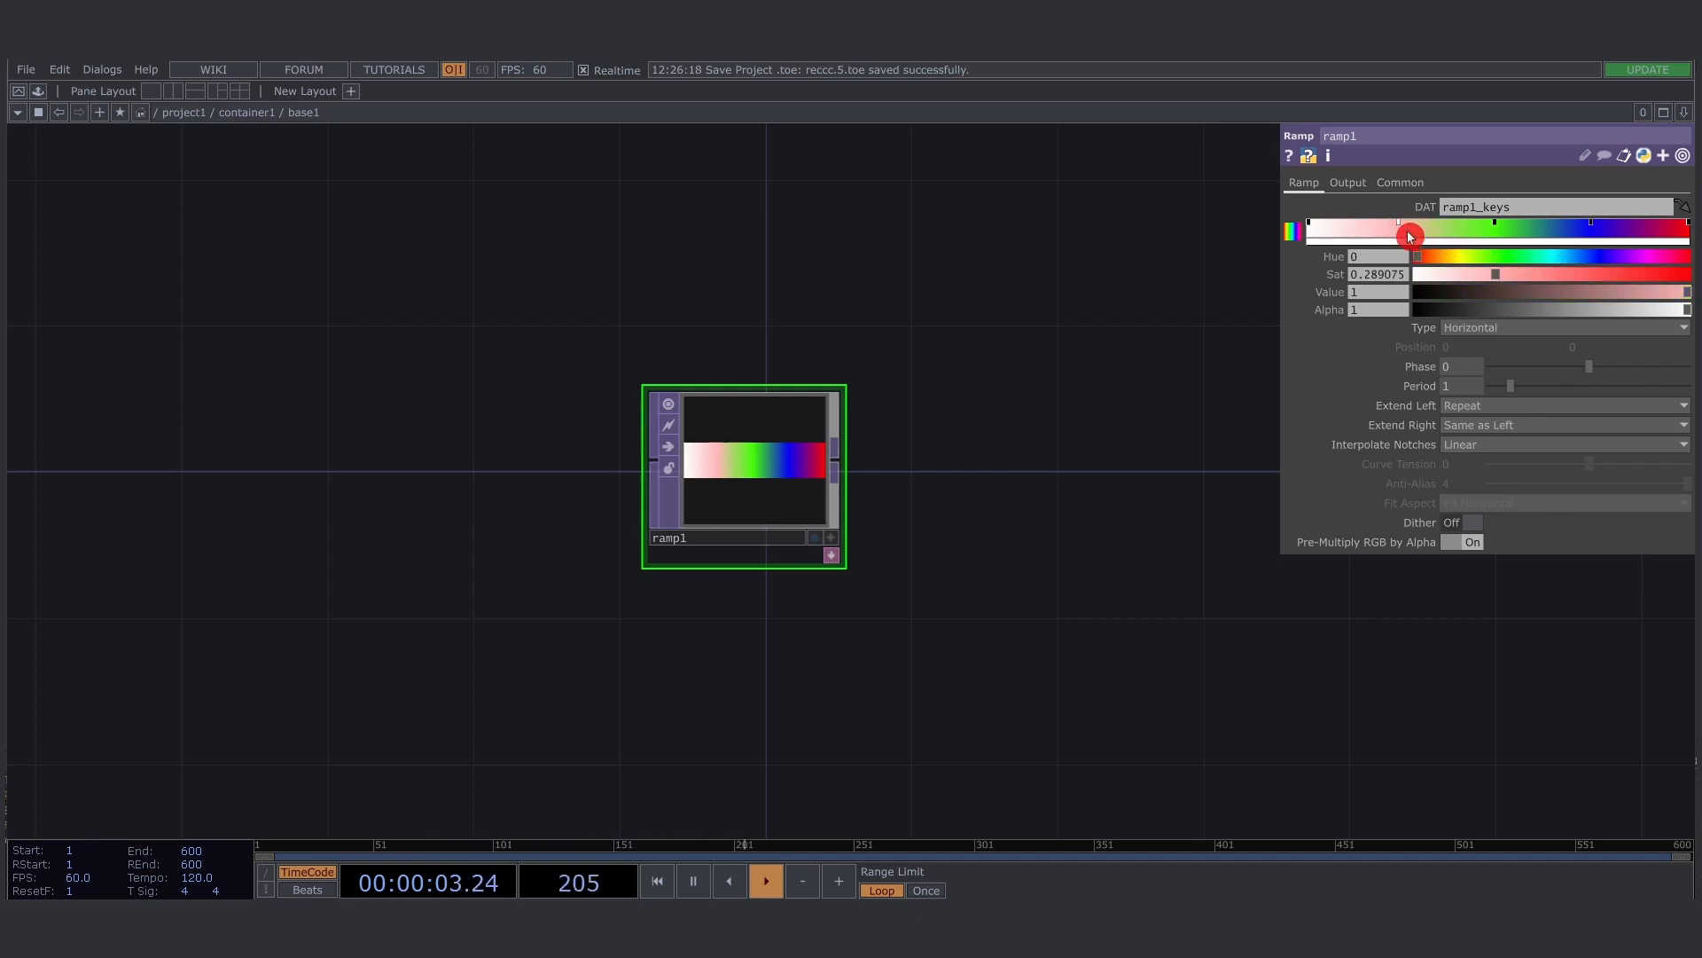
left_click(1451, 256)
left_click_drag(1621, 279, 1689, 276)
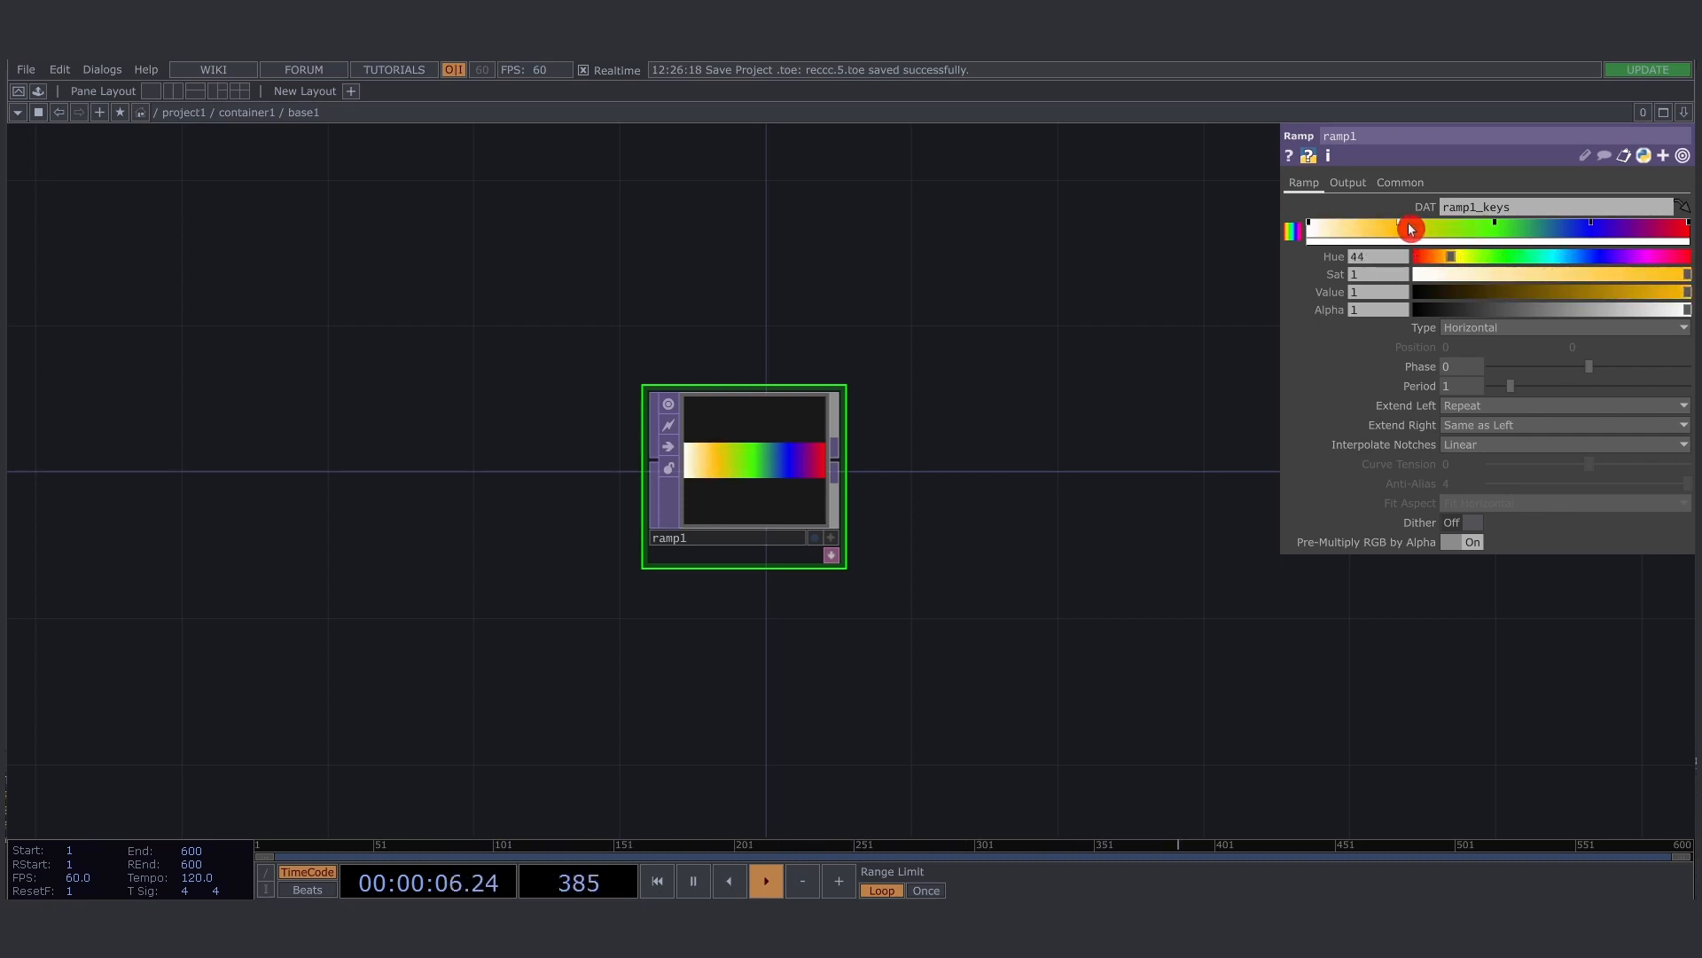
Reorder and space the intermediate ramp keys so the gradient runs white, green, blue, orange, red
left_click_drag(1408, 229, 1489, 227)
left_click_drag(1637, 230, 1635, 230)
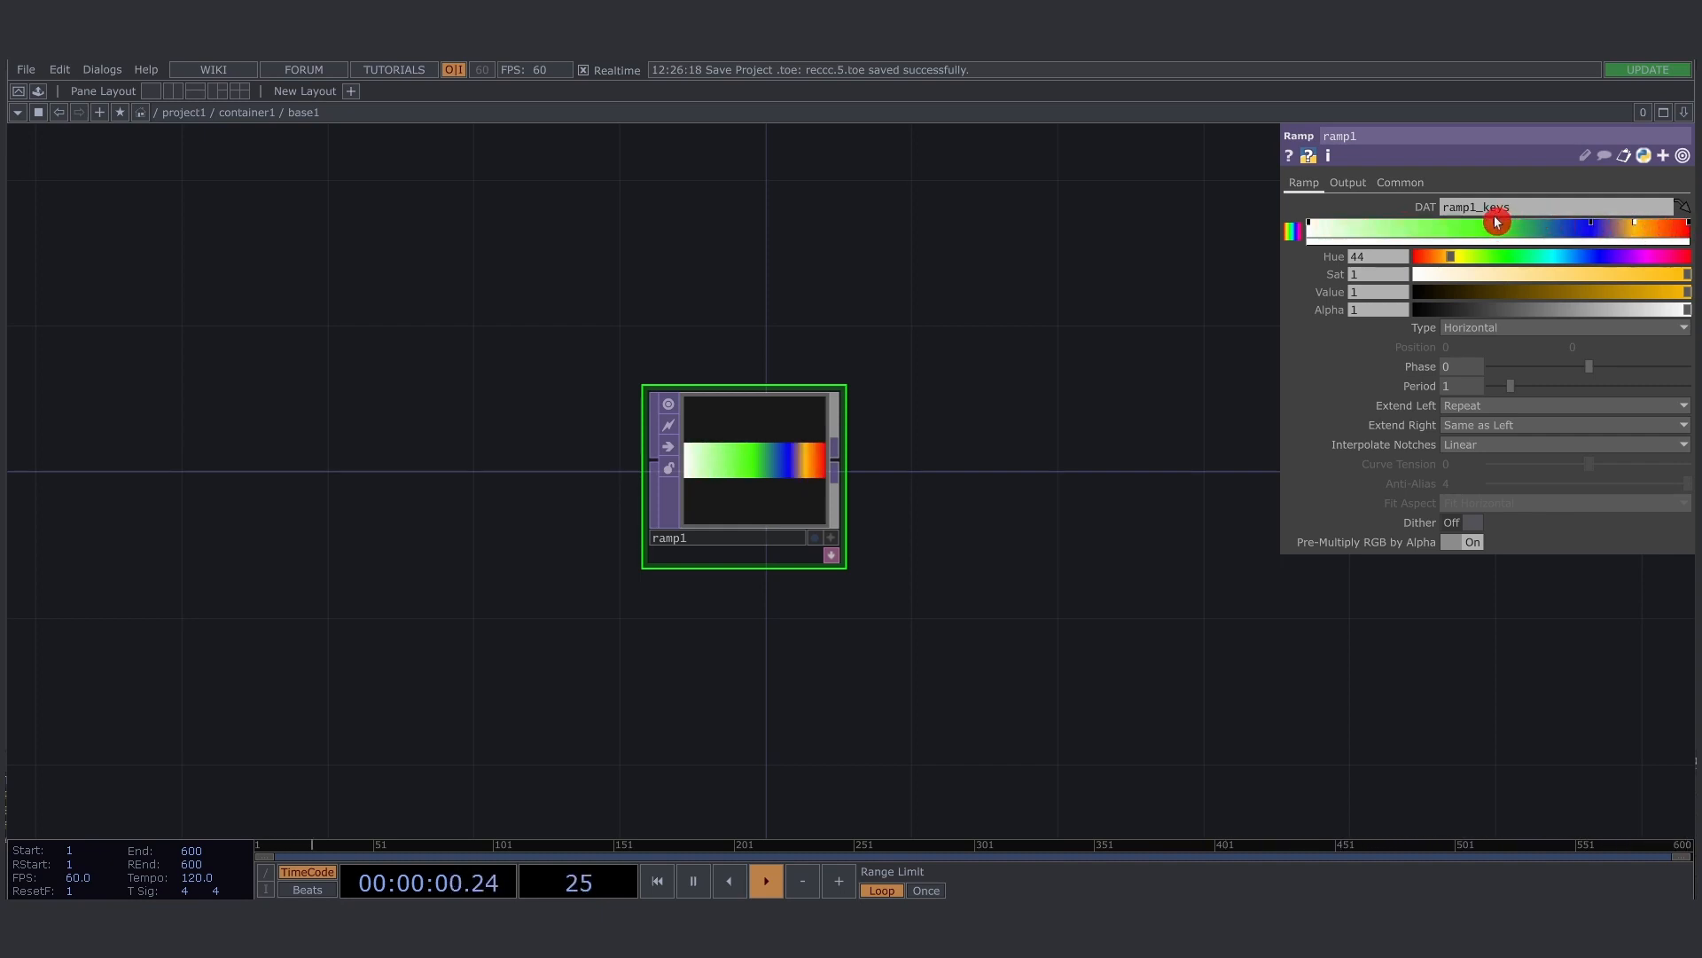
left_click_drag(1497, 227, 1397, 227)
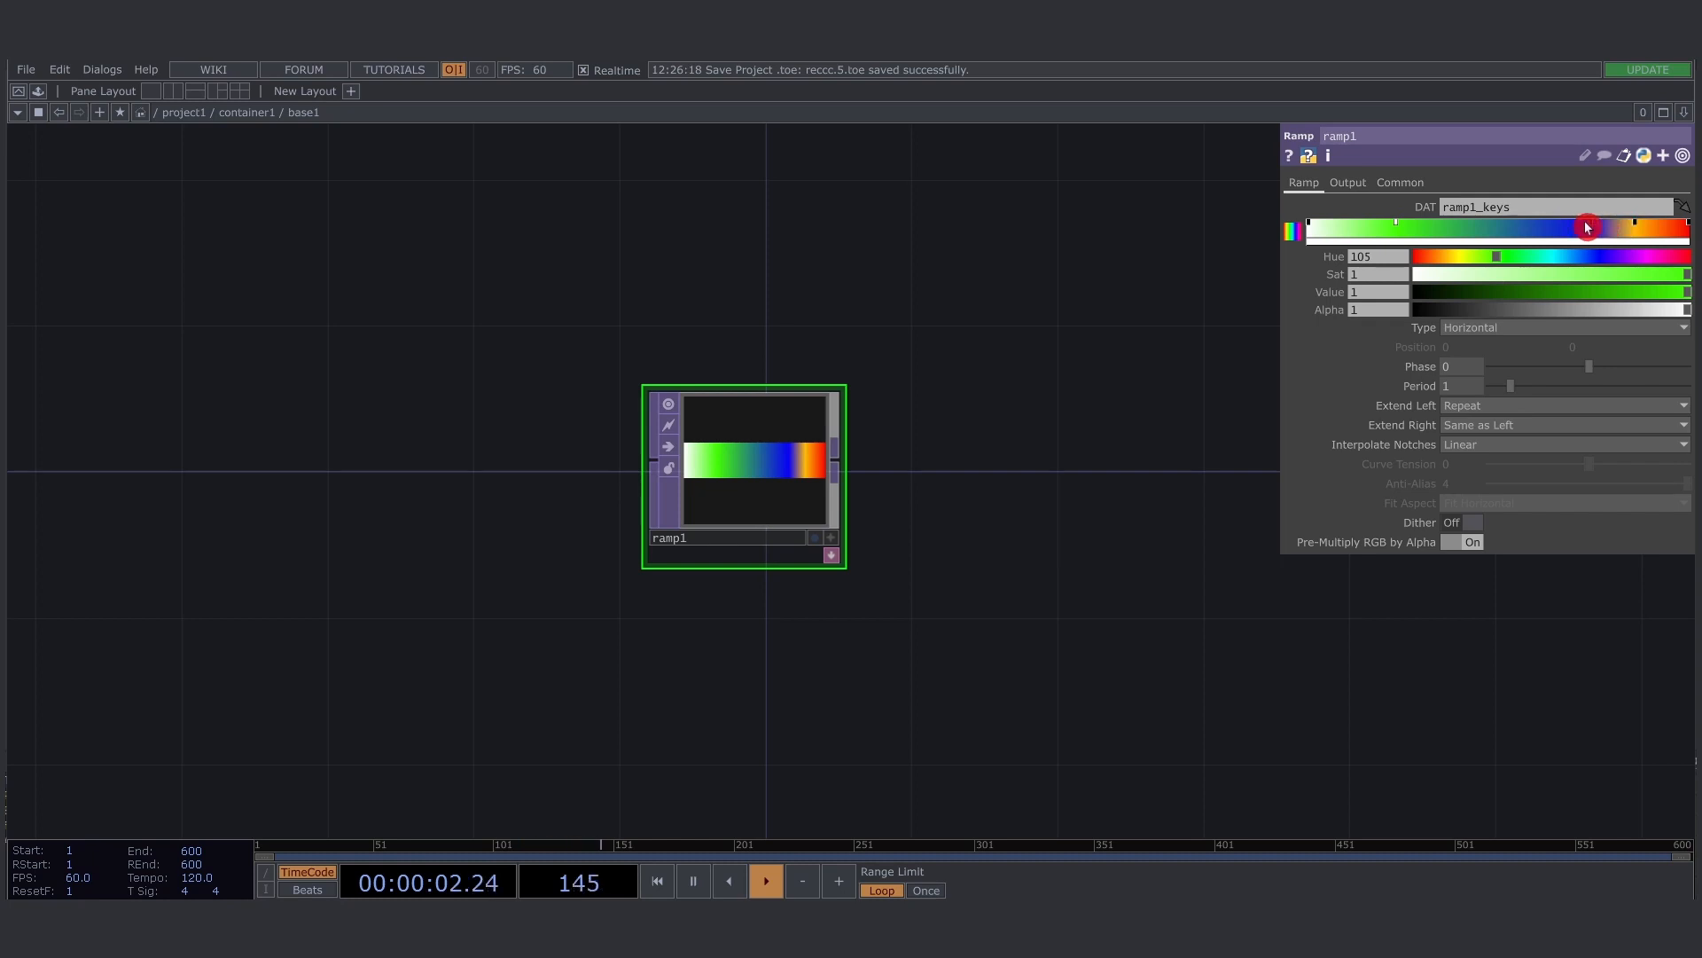
left_click(1593, 227)
left_click_drag(1593, 228, 1513, 227)
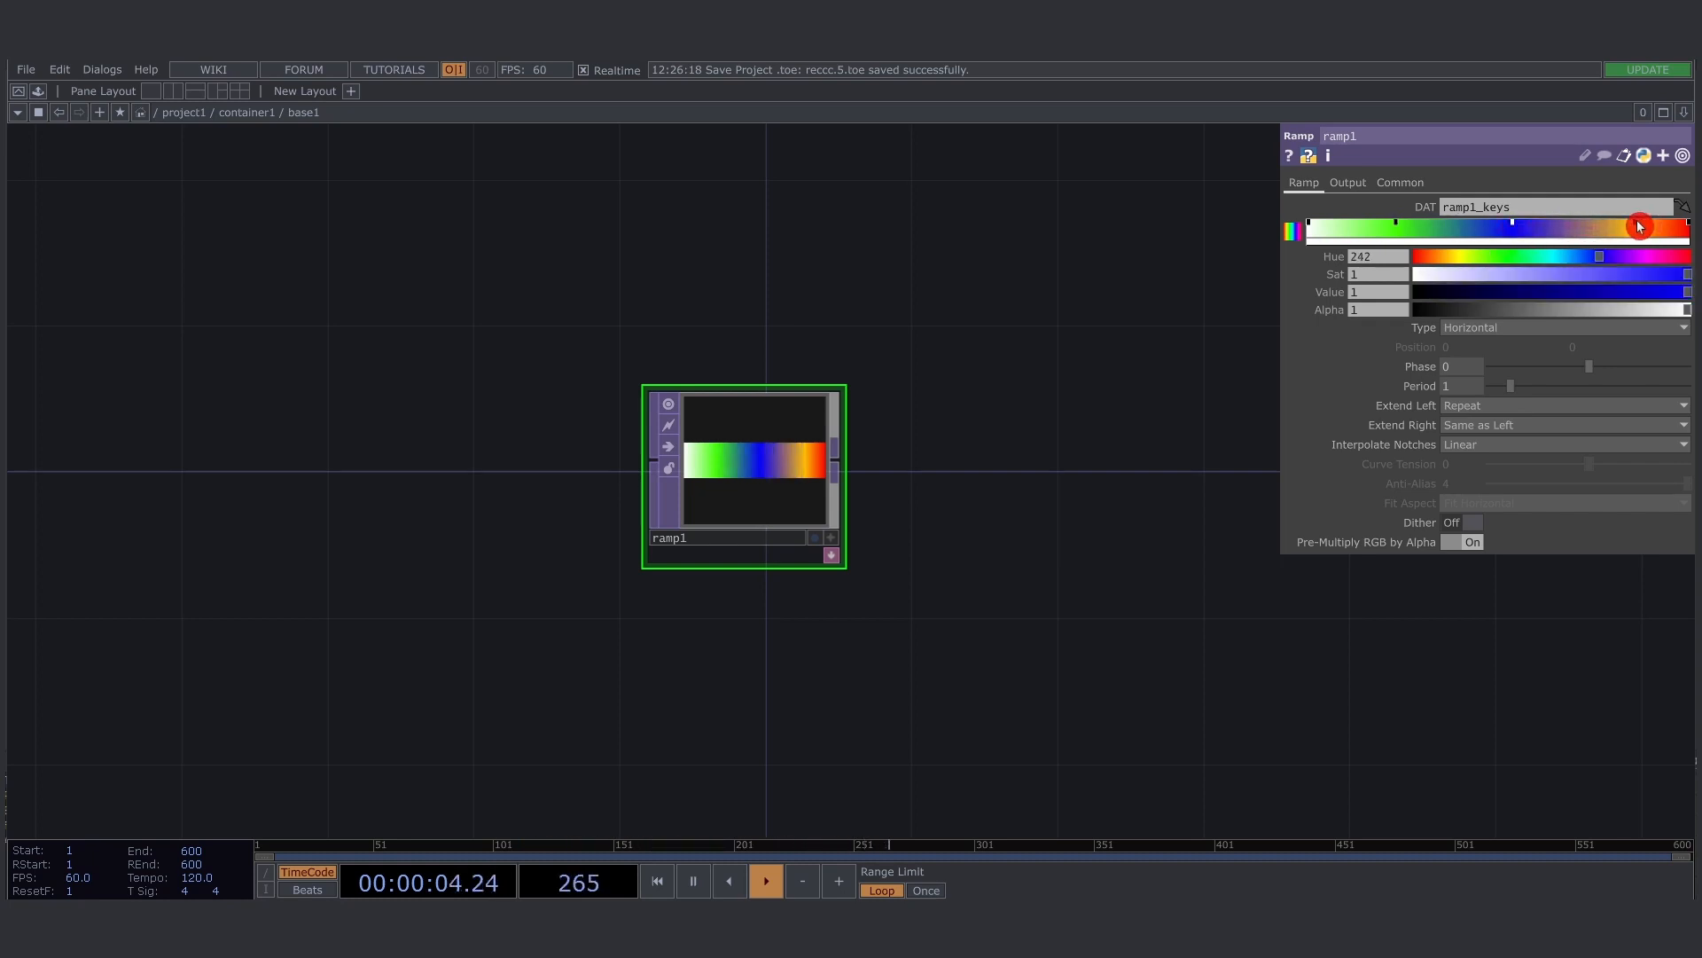
left_click_drag(1634, 229, 1480, 227)
left_click(1399, 226)
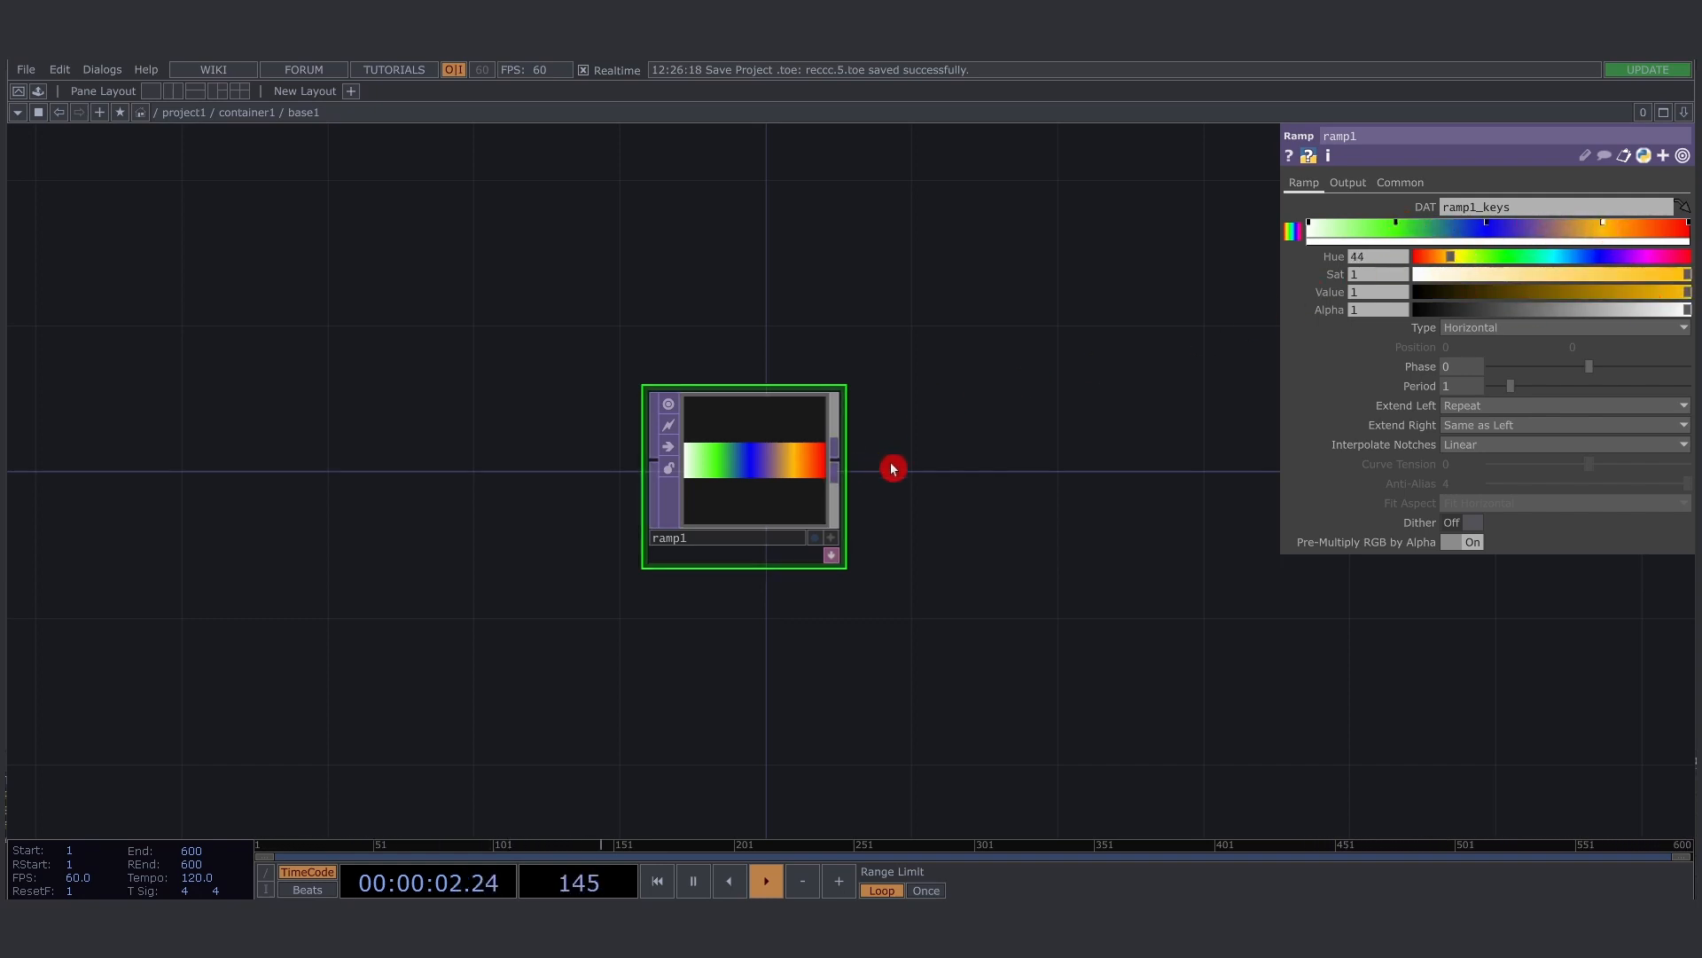
Reduce the height of the ramp1 node so its viewer fits the wide gradient strip
left_click_drag(841, 396, 843, 395)
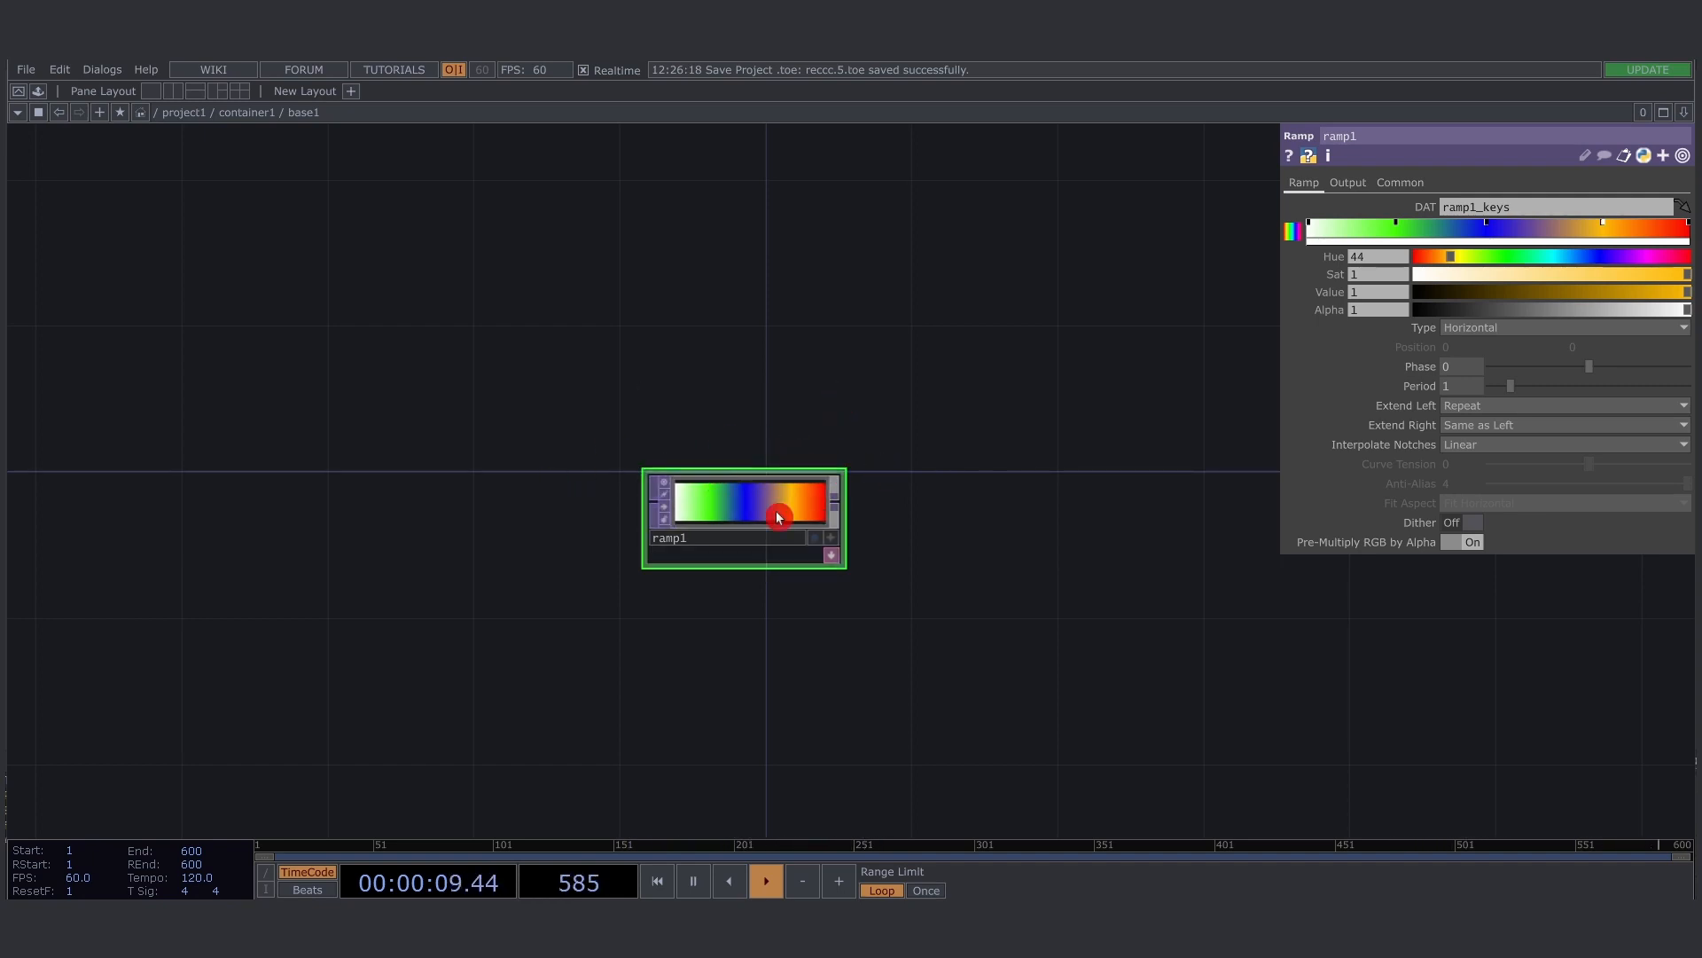
scroll(759, 498, "up", 2)
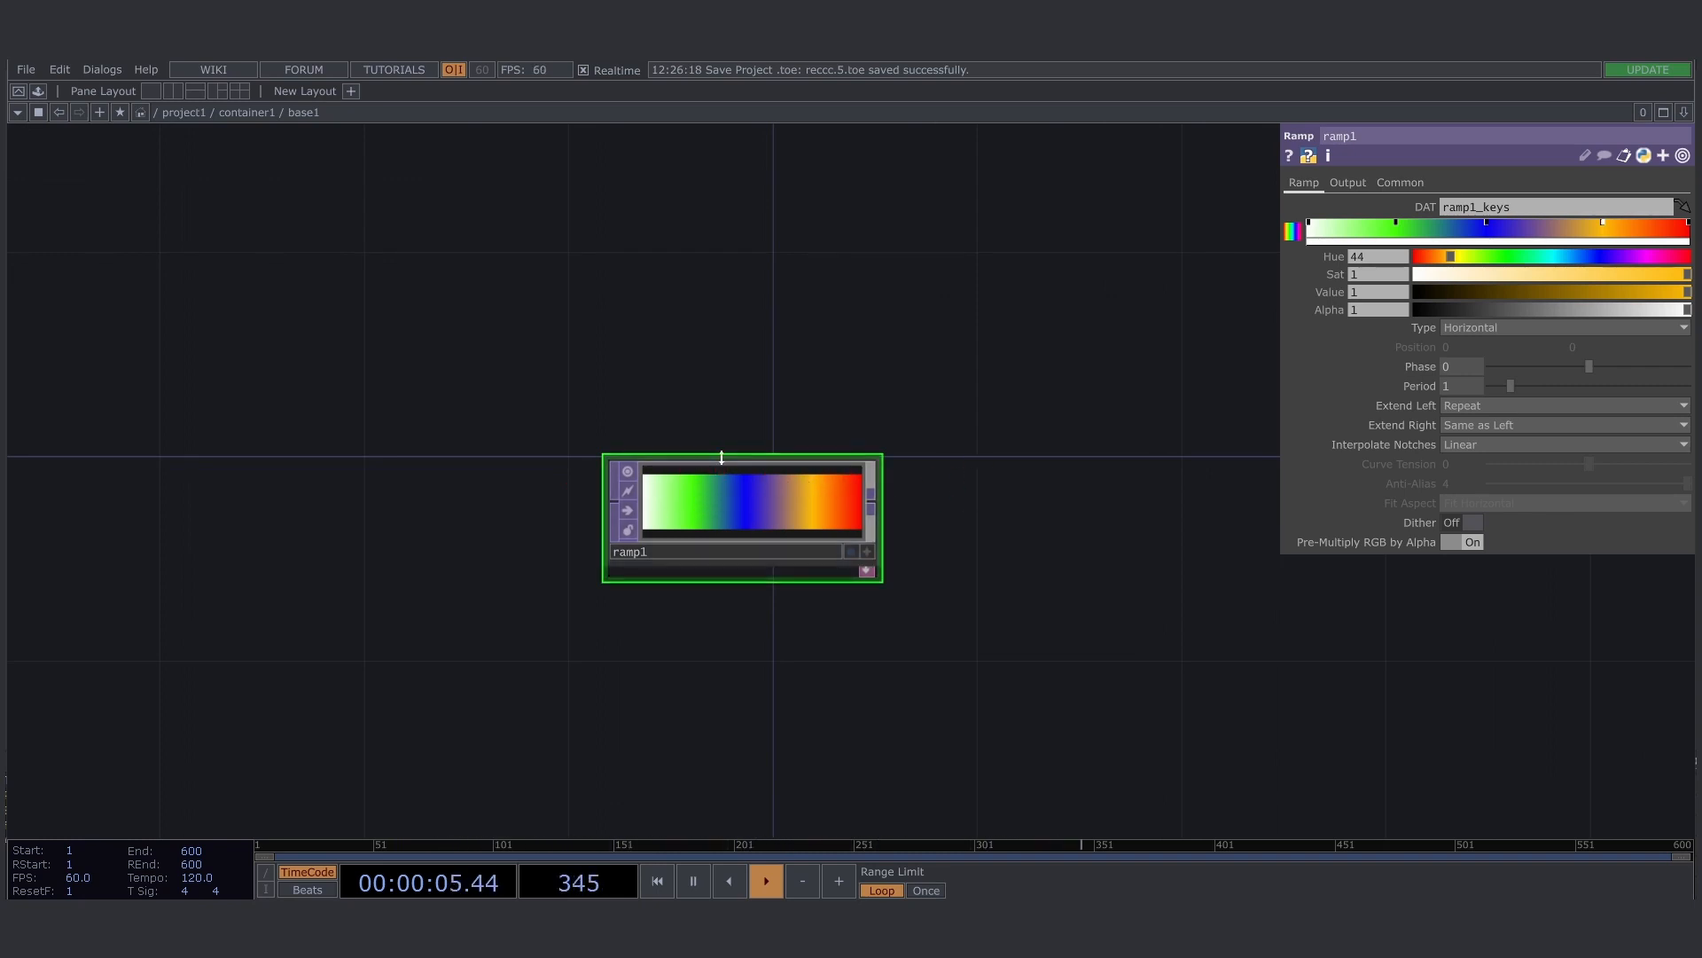
left_click_drag(727, 347, 733, 418)
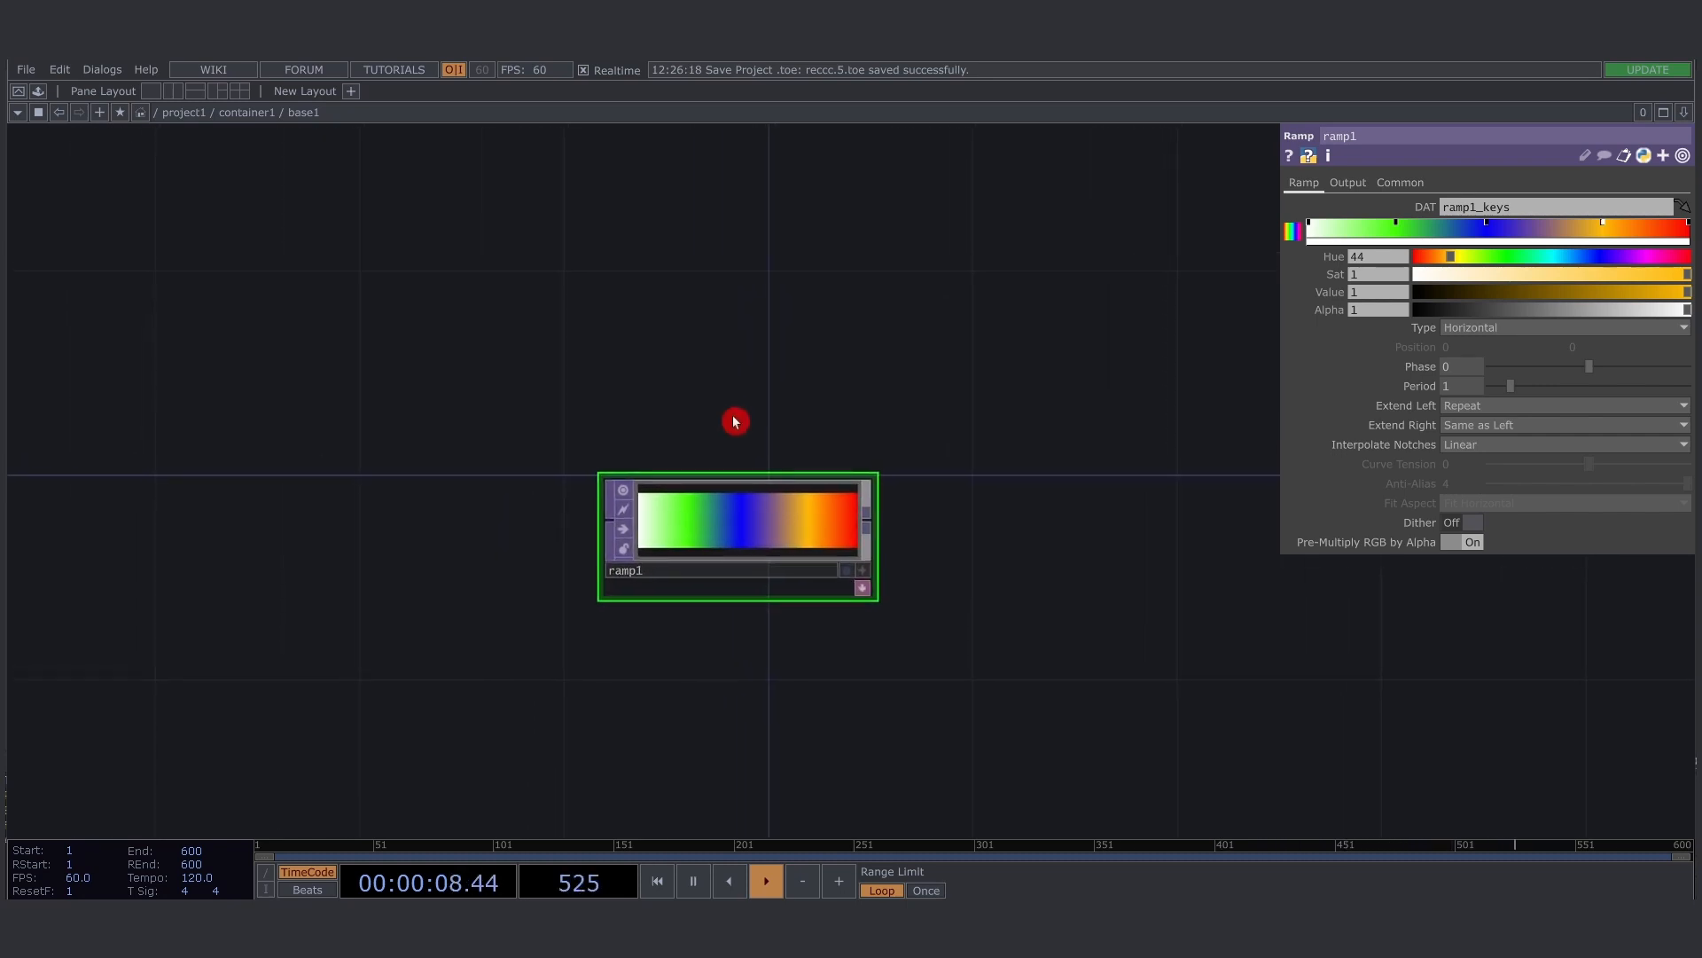
Add a TOP to CHOP that reads ramp1 and align it directly above the ramp1 node
right_click(869, 525)
left_click(671, 298)
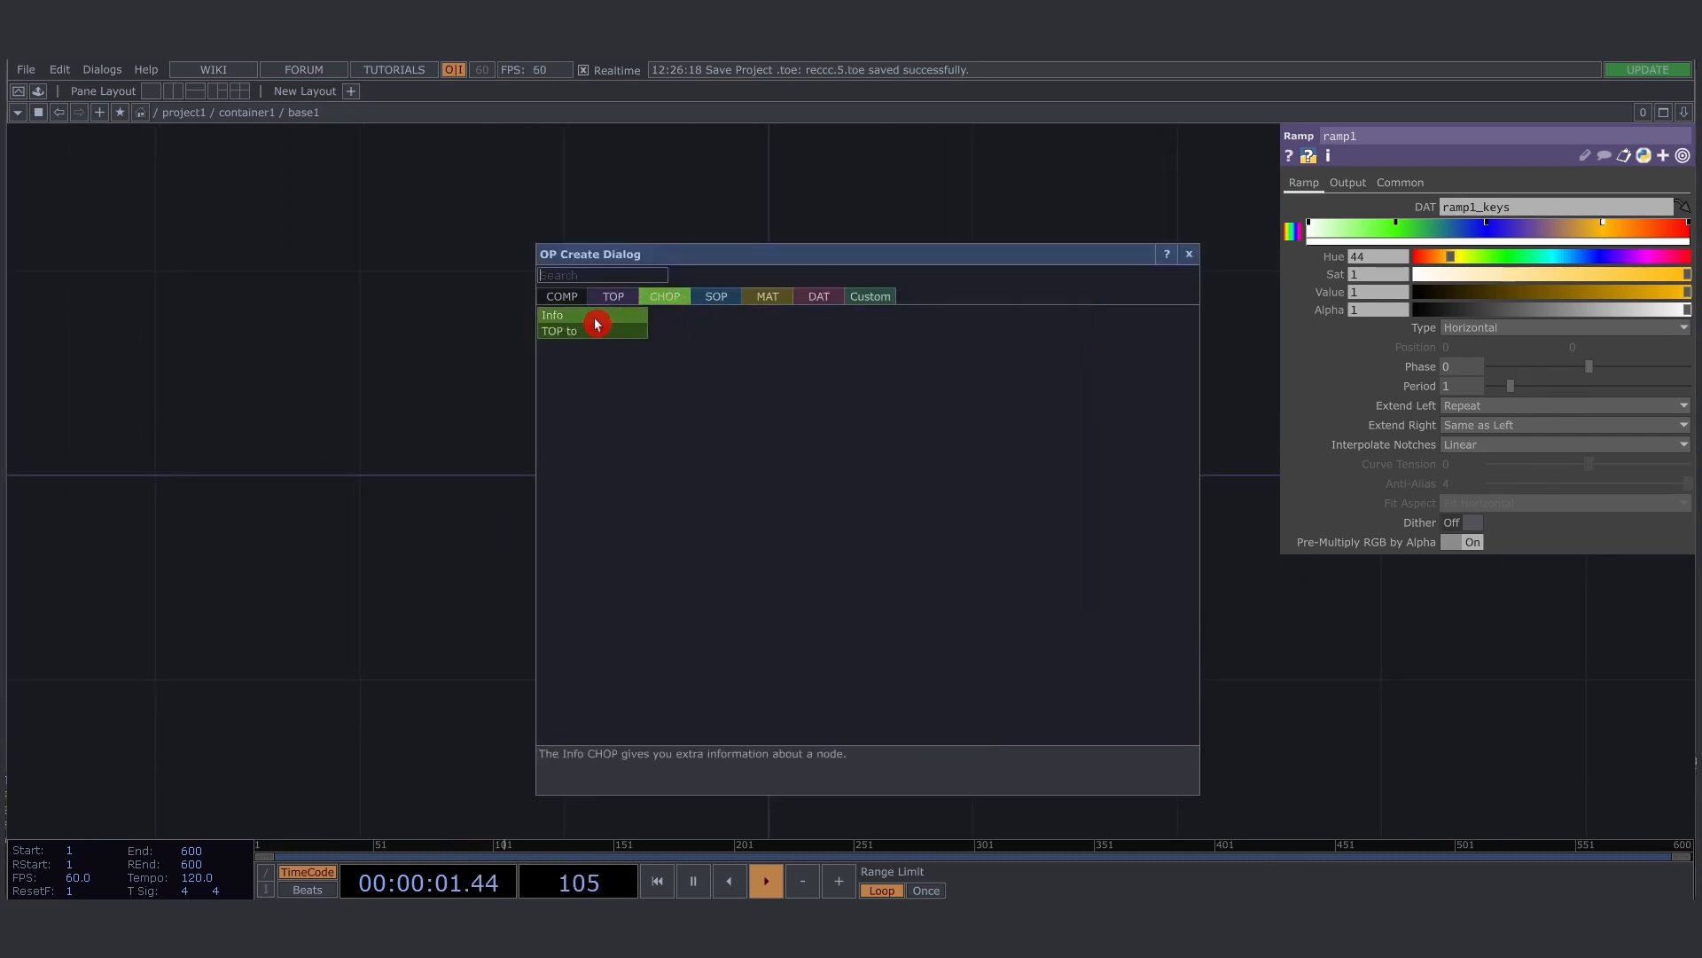
left_click(596, 328)
left_click(727, 328)
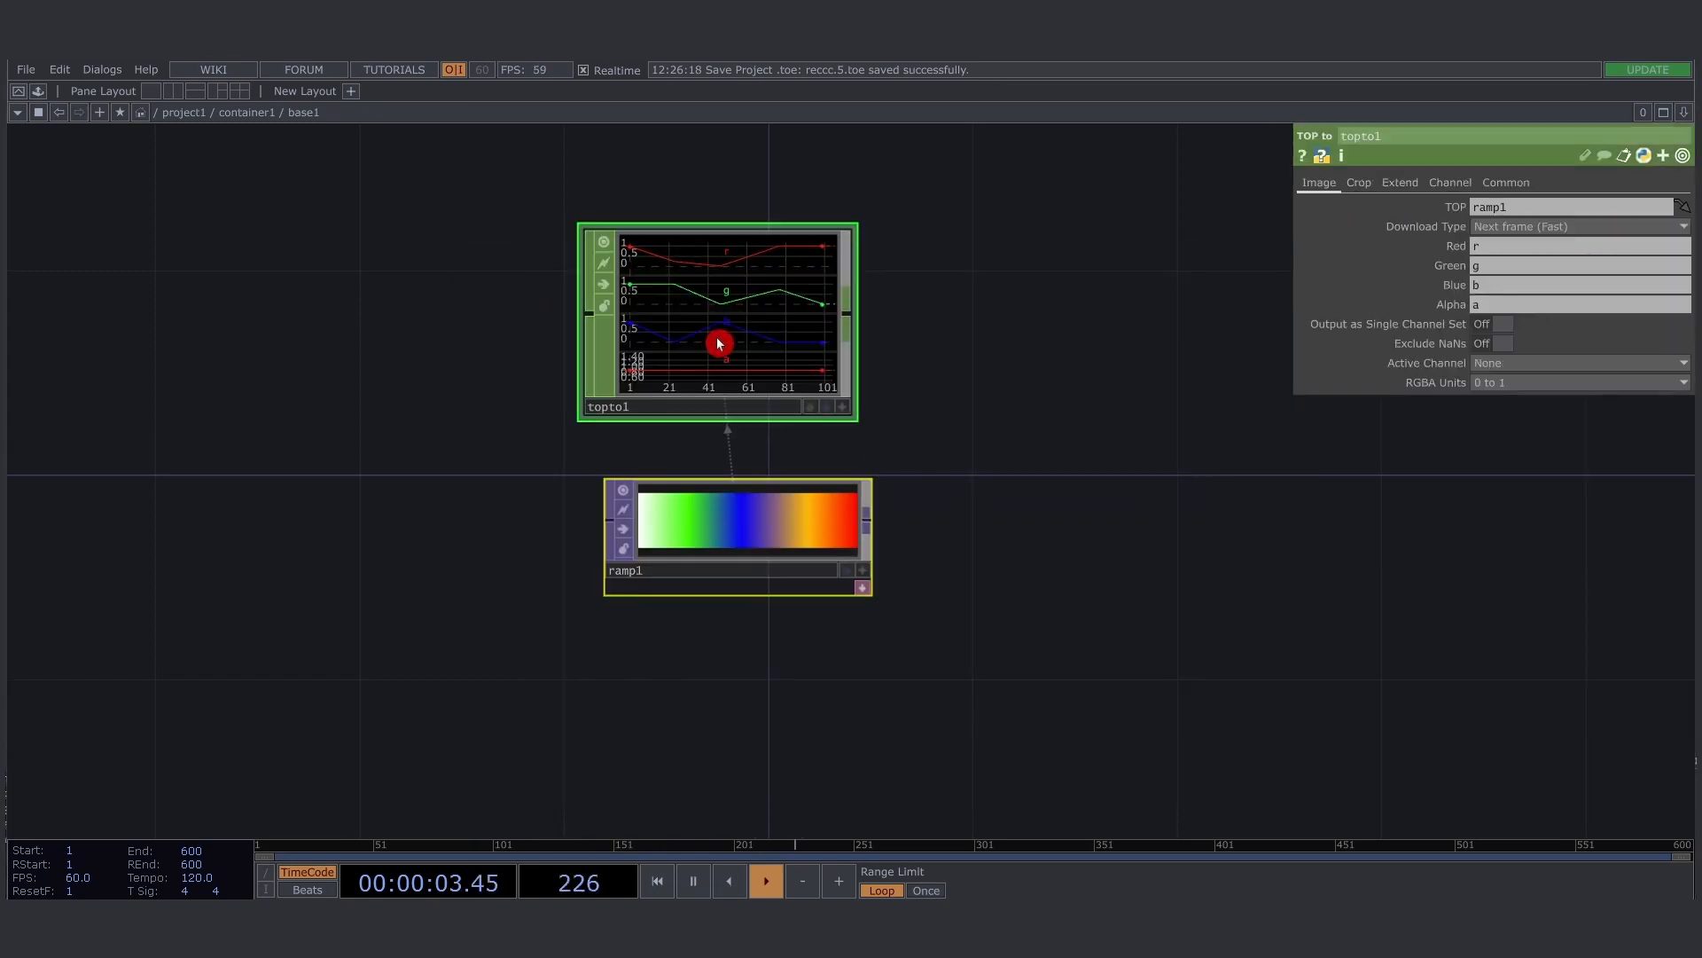
left_click_drag(771, 330, 745, 330)
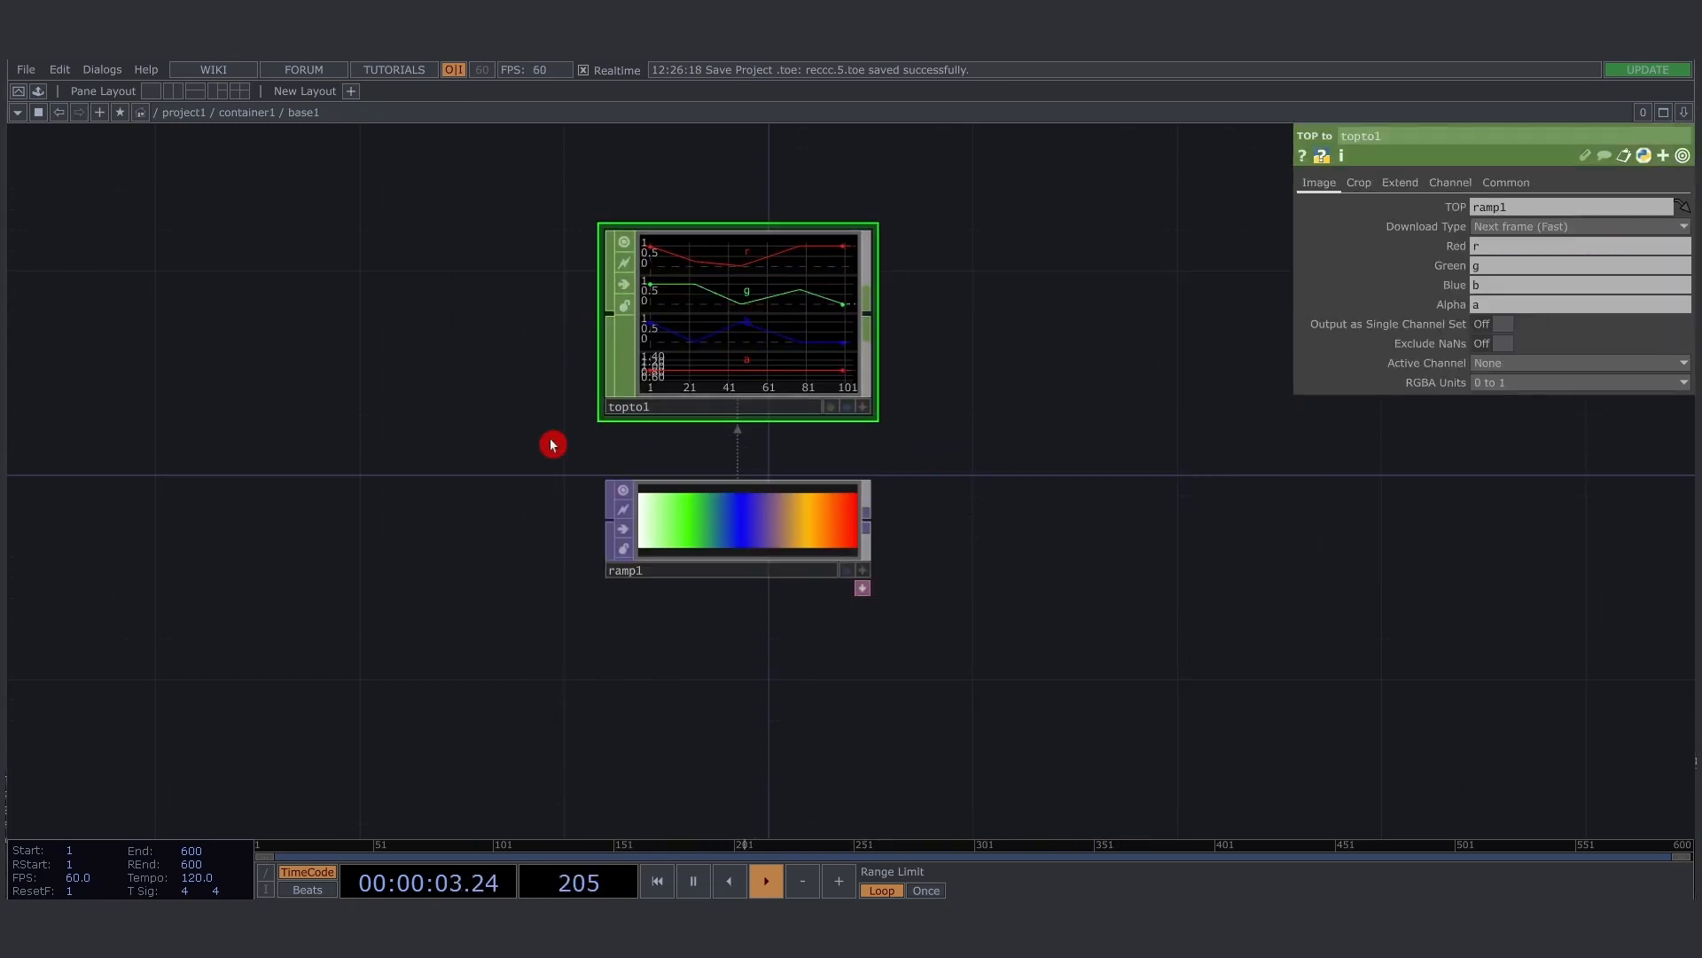
left_click_drag(514, 229, 1056, 642)
left_click(722, 486)
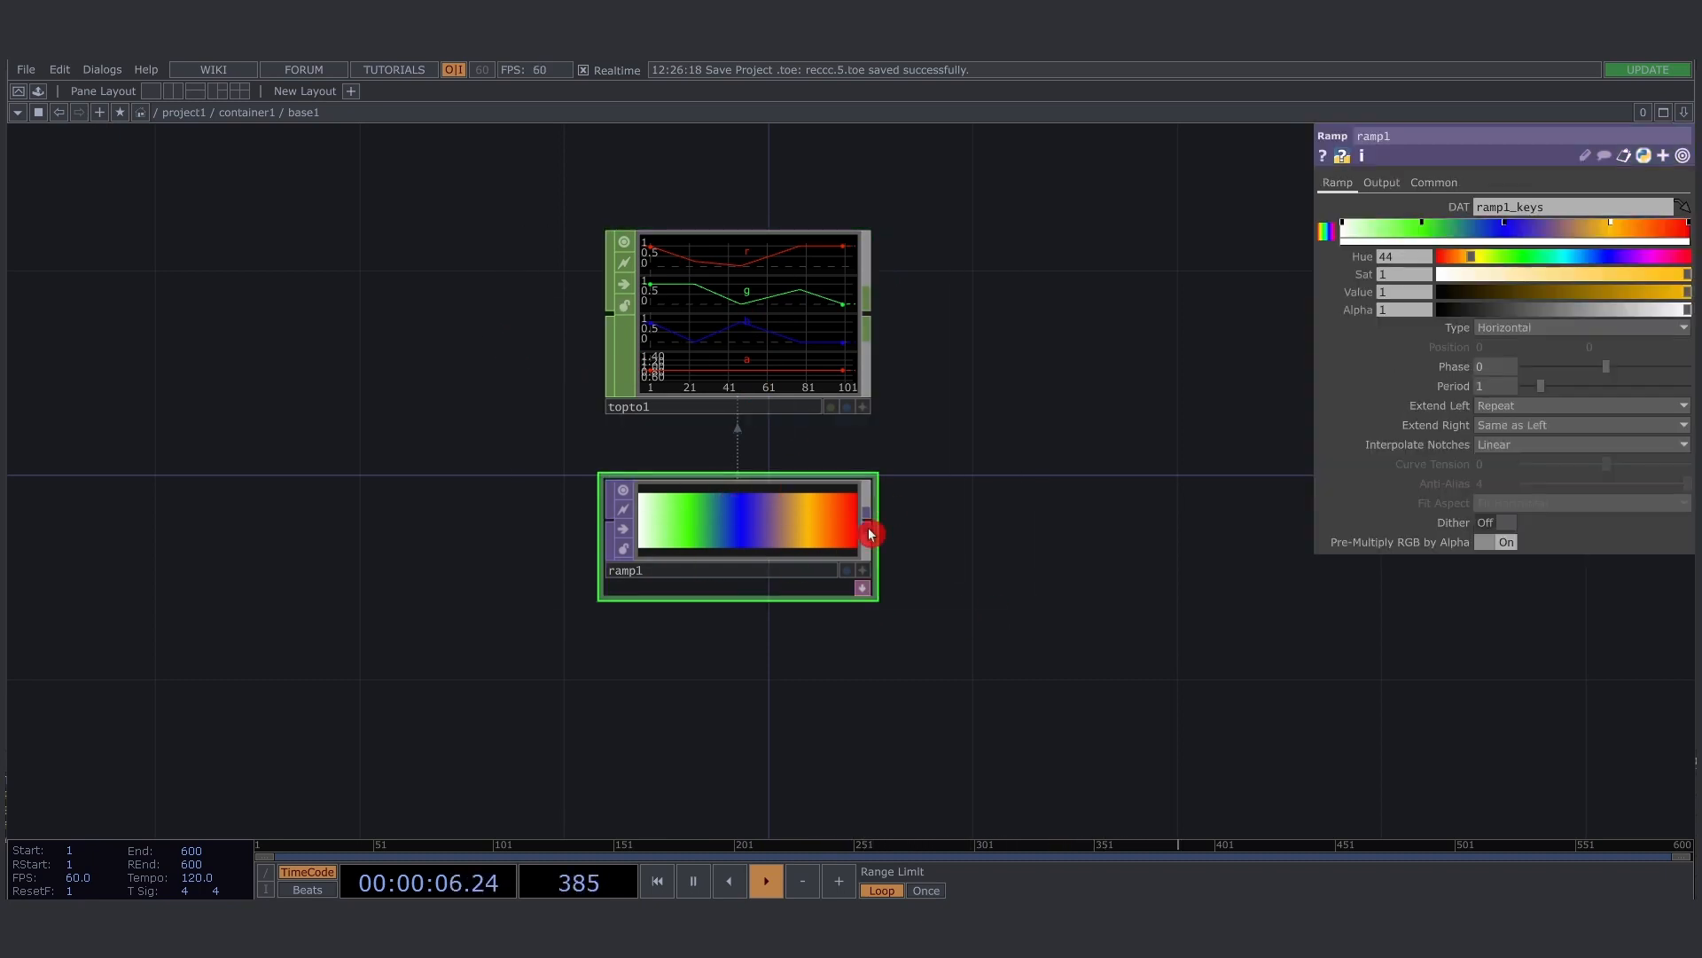
left_click(738, 329)
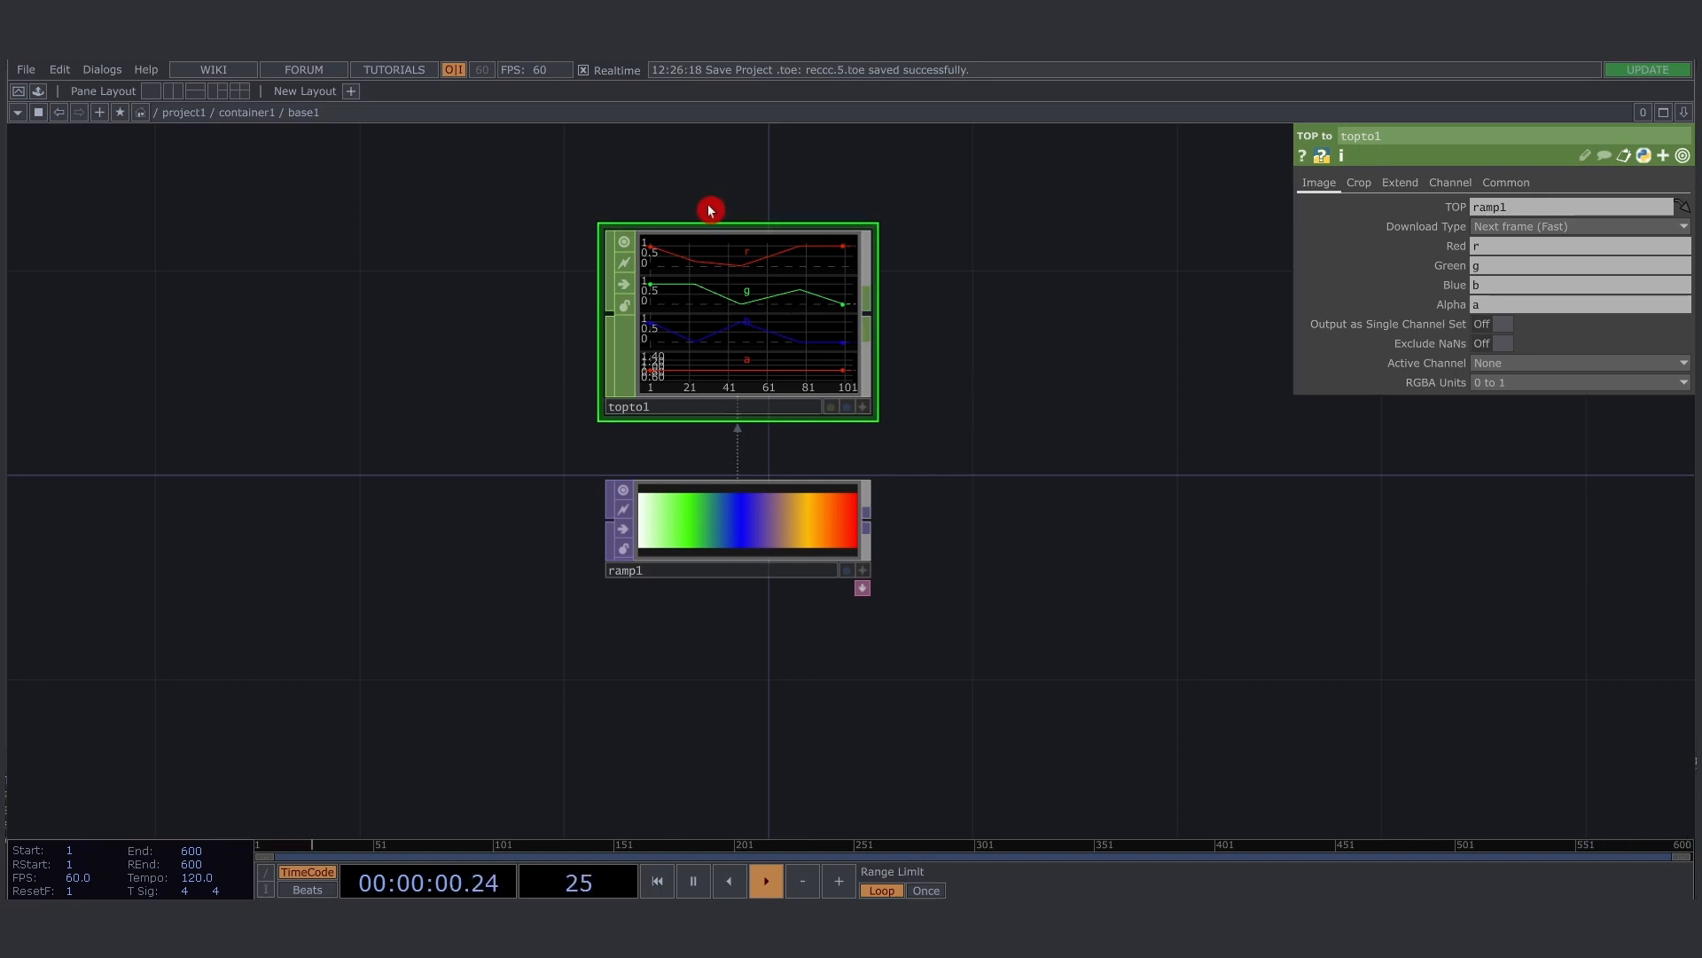
middle_click_drag(475, 333, 542, 342)
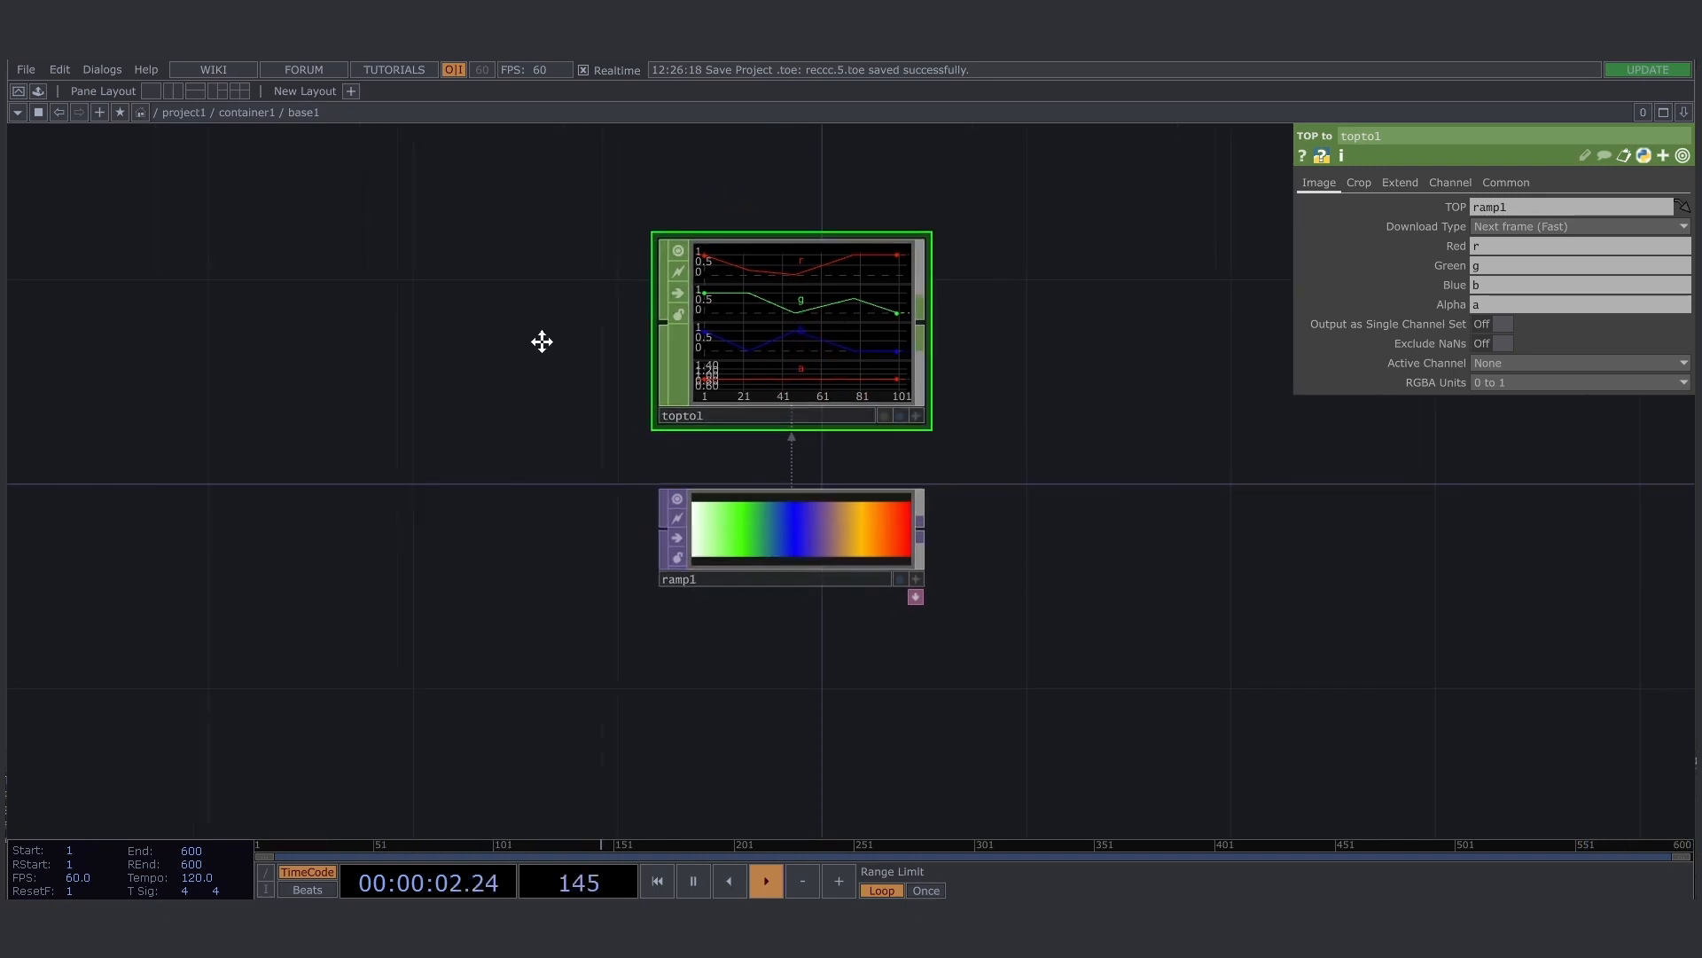
left_click_drag(541, 341, 486, 331)
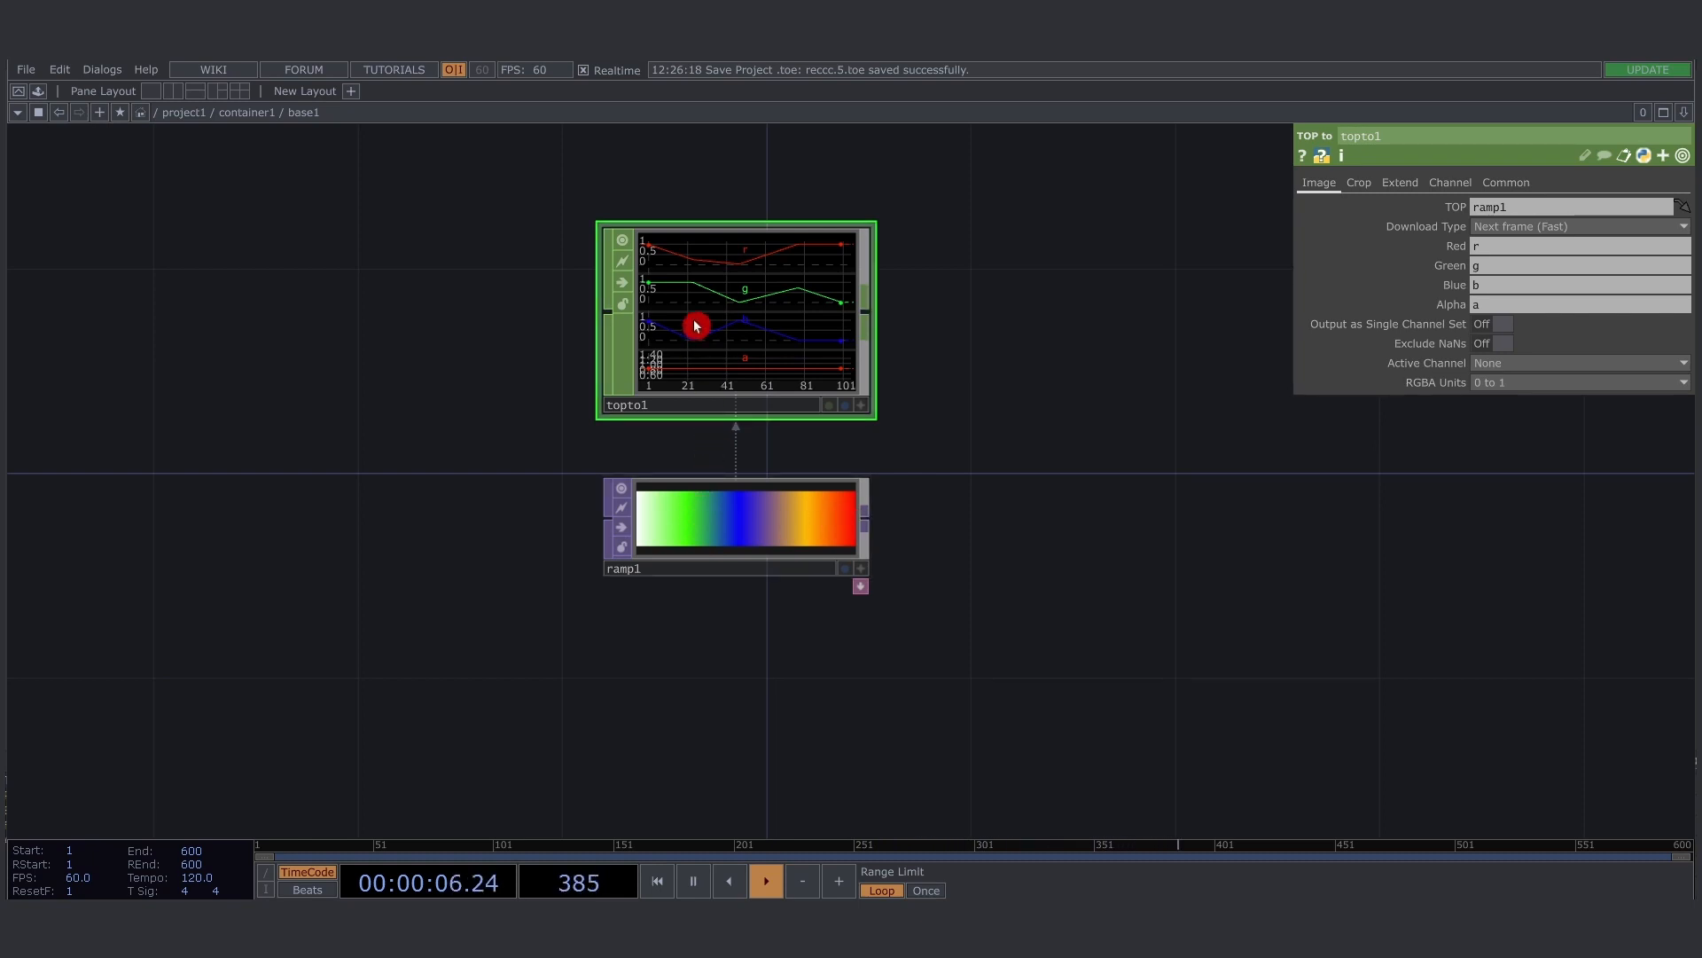
left_click_drag(437, 399, 523, 421)
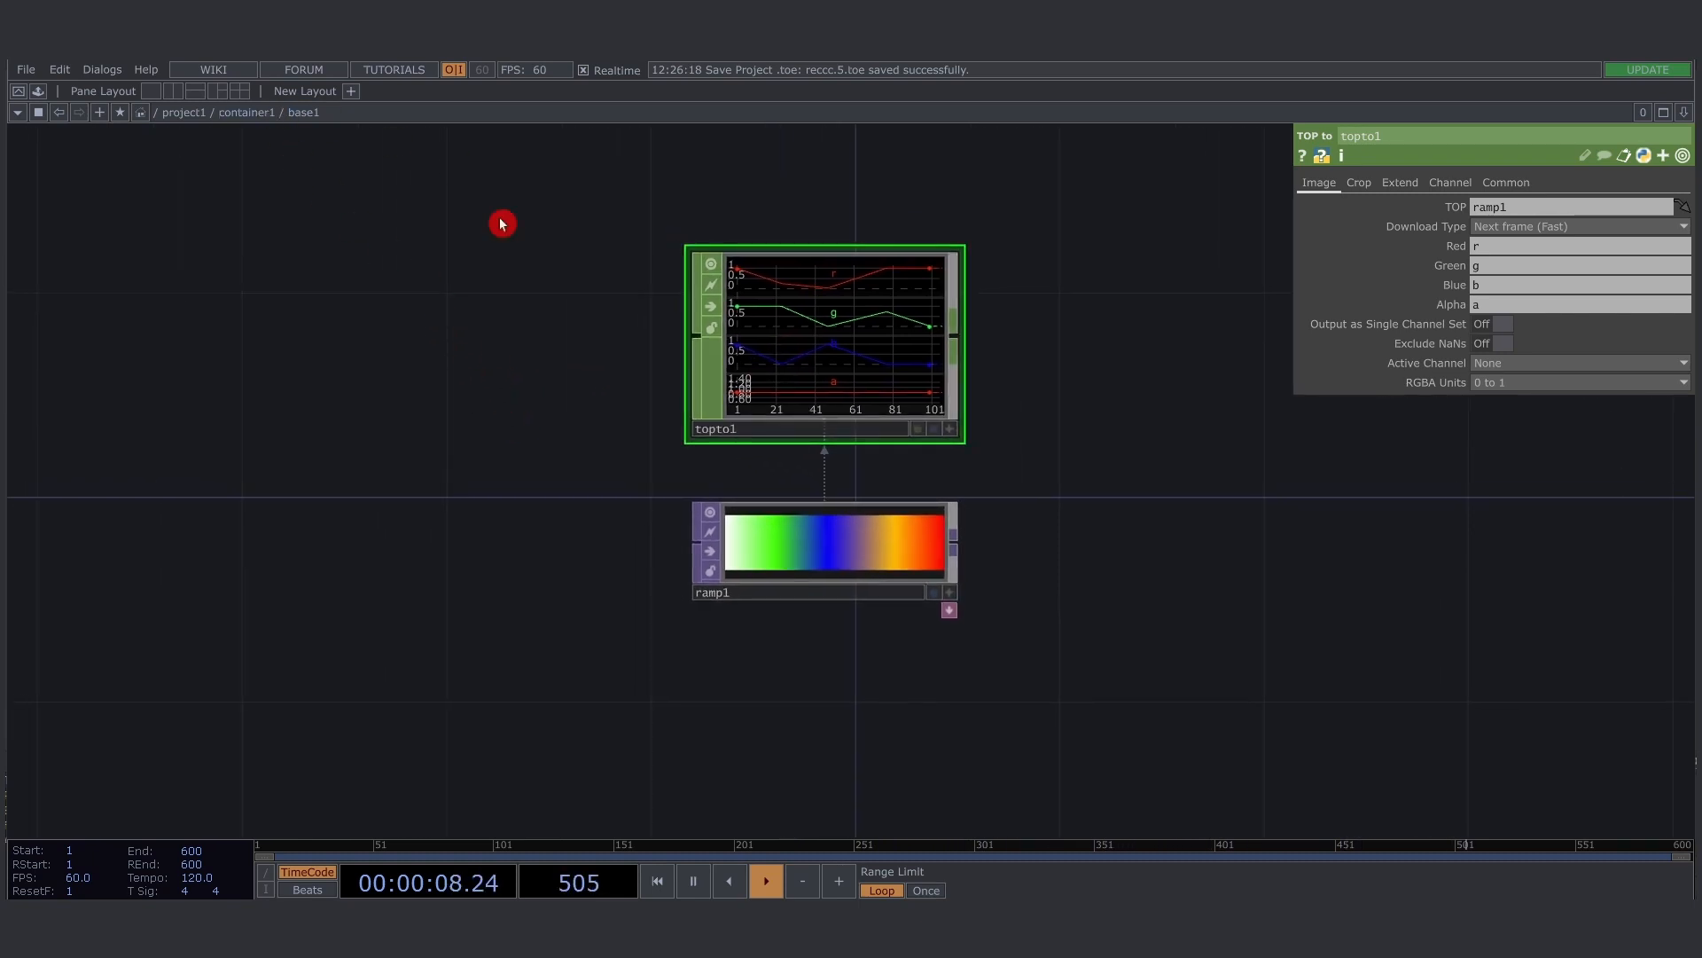
Go up to the container1 network and change base1's operator type to a Container COMP
key("u")
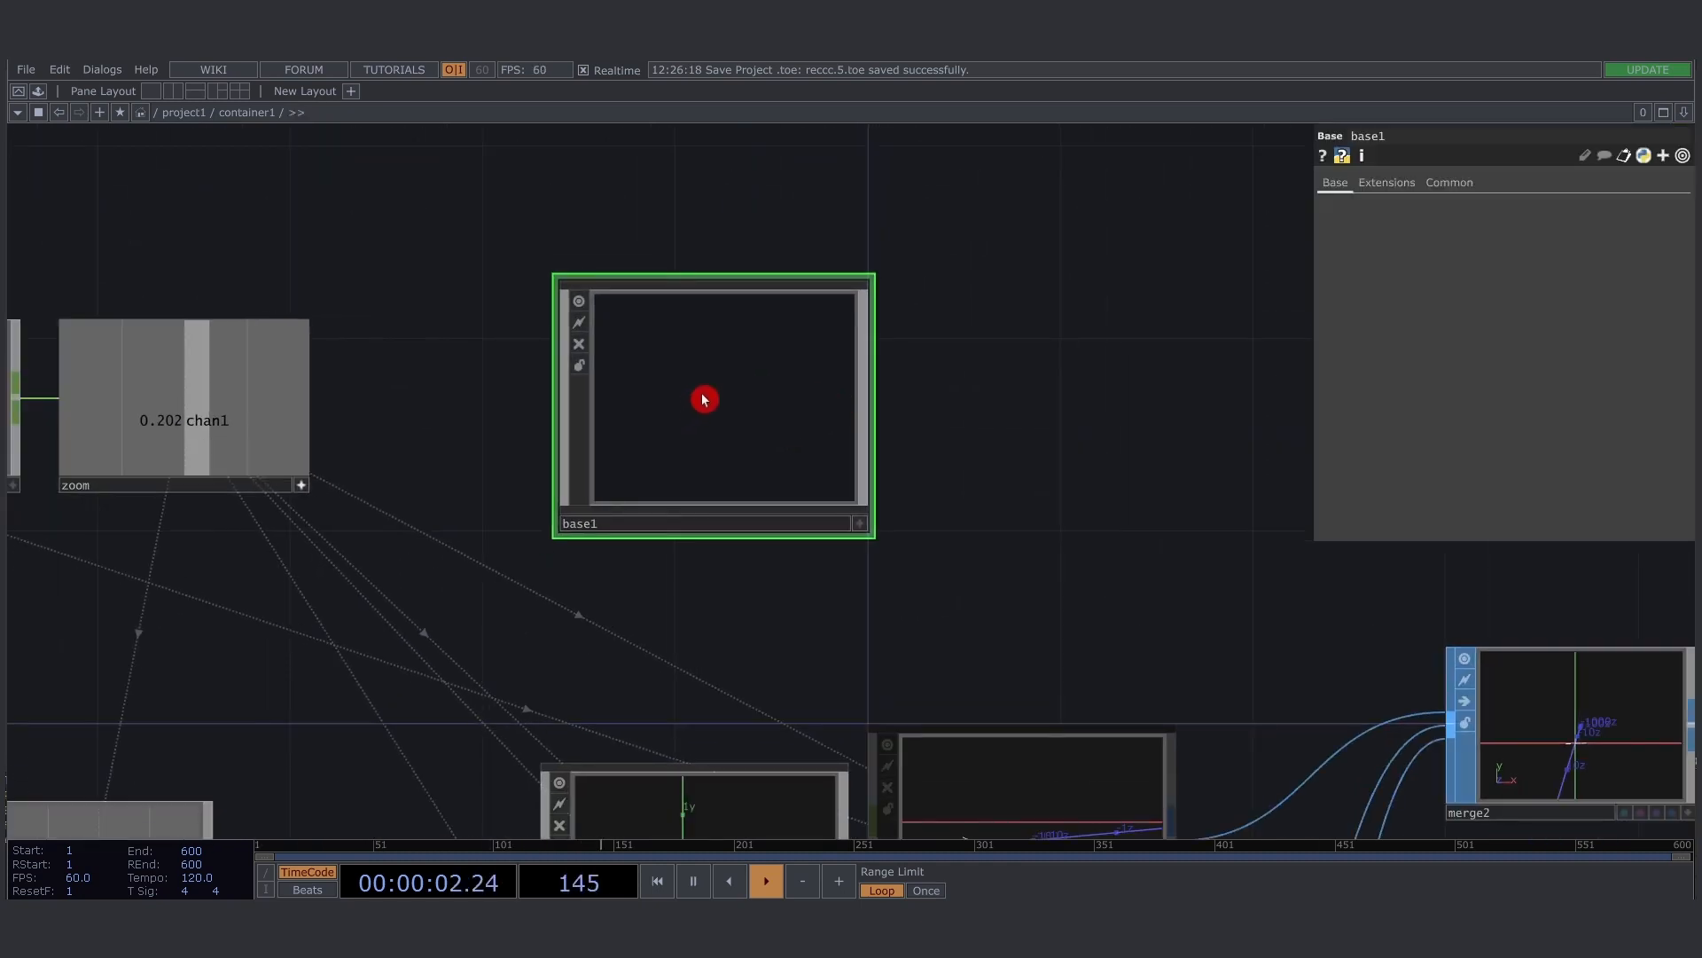
right_click(704, 399)
right_click(734, 369)
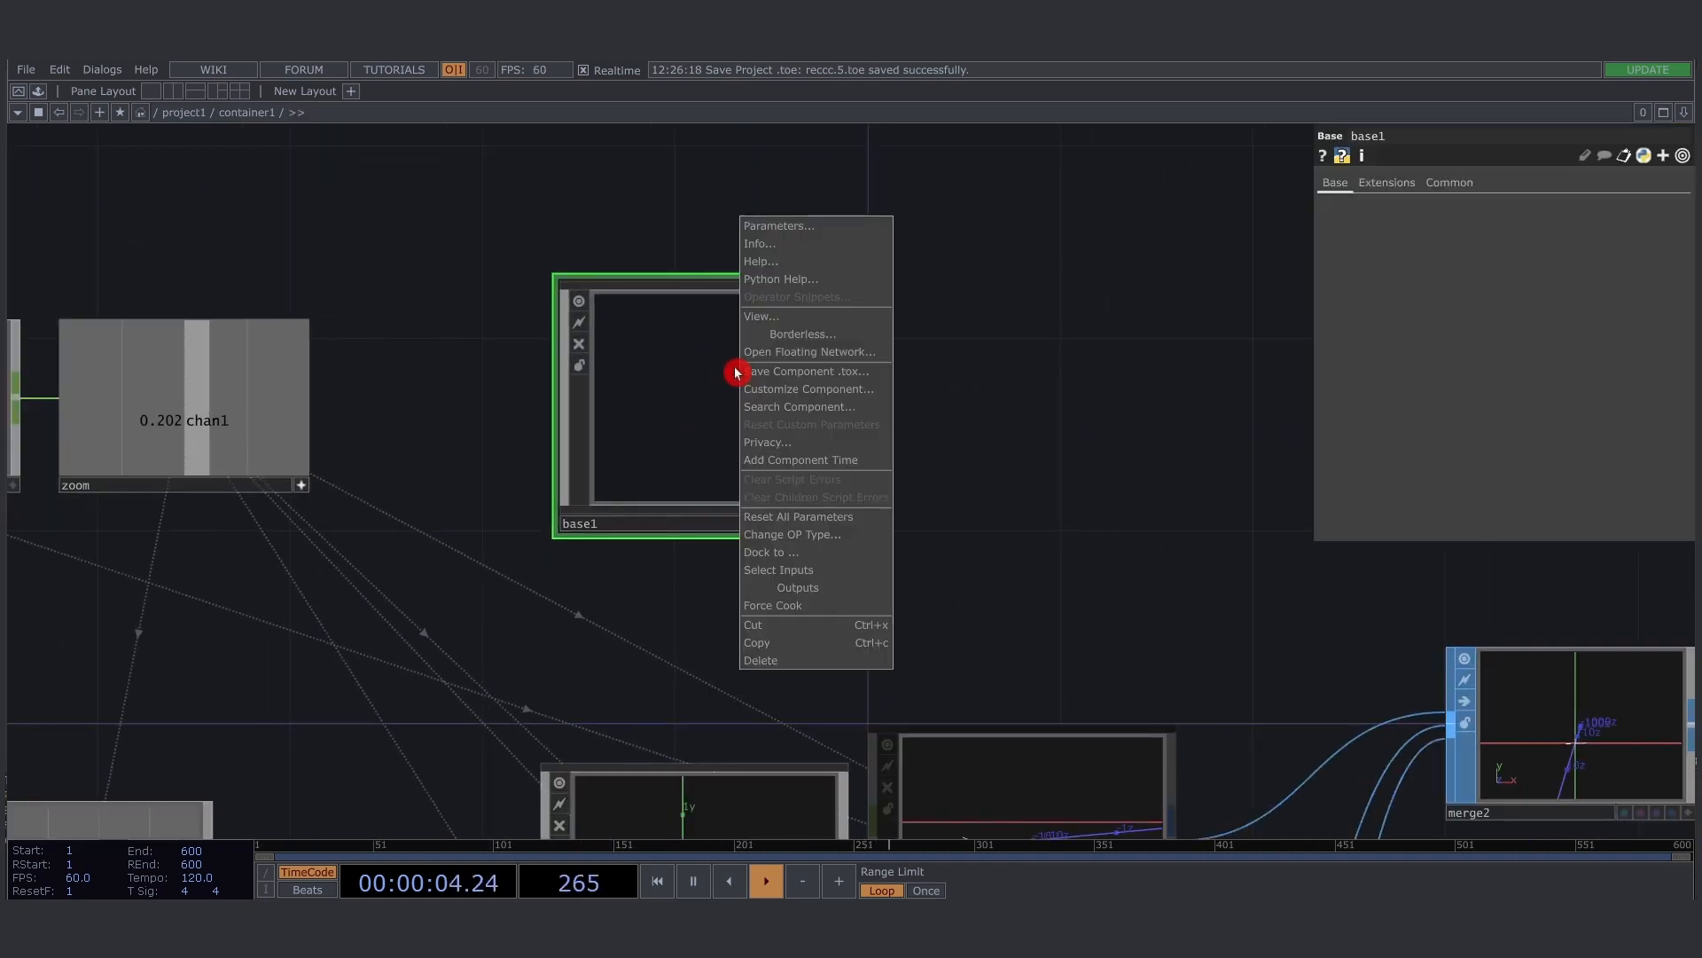
left_click(844, 535)
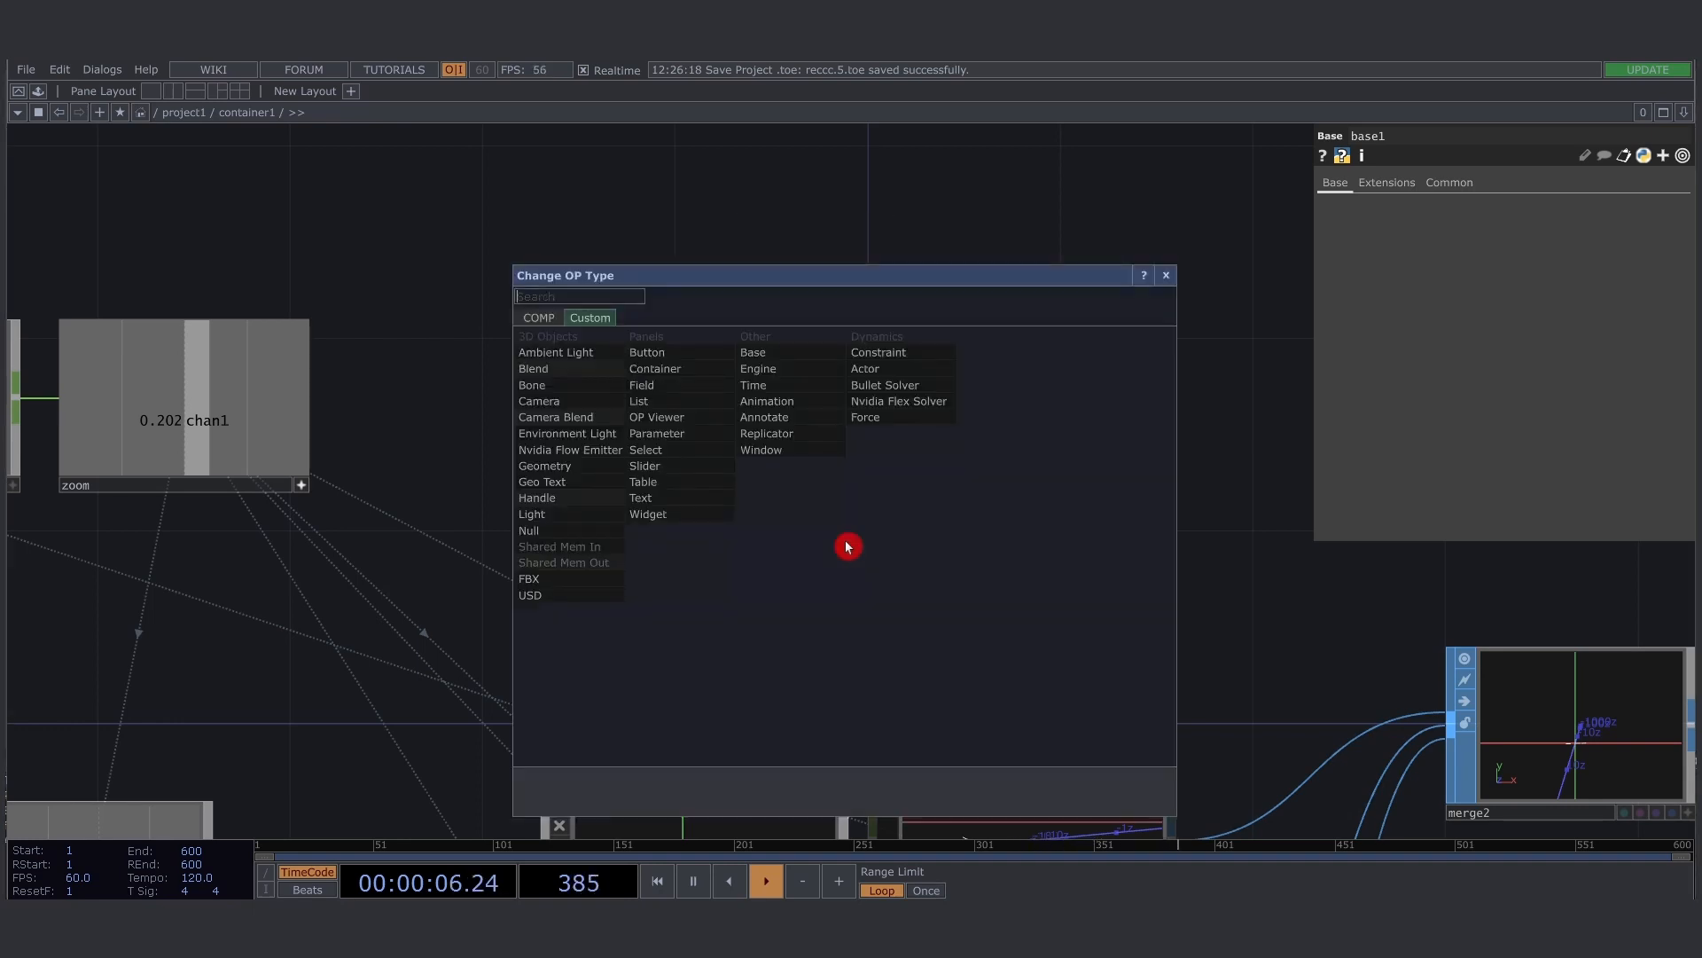
type("cont")
key("Return")
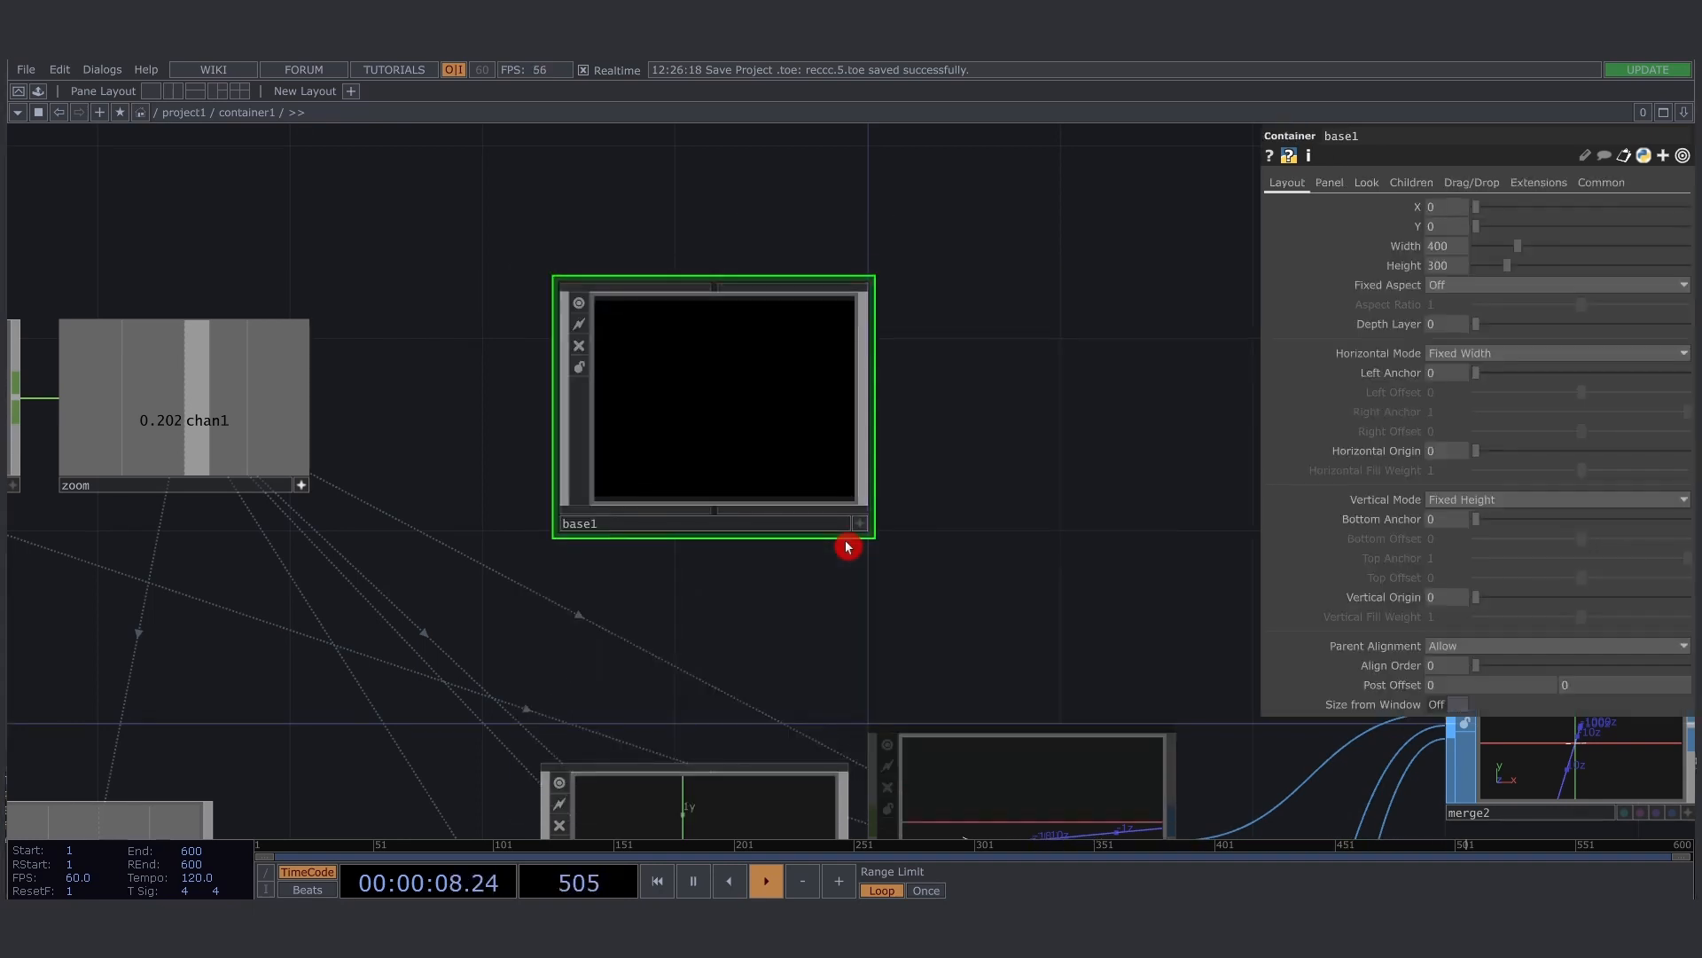
Enter base1 and add a Panel CHOP beside the topto1 node
double_click(719, 399)
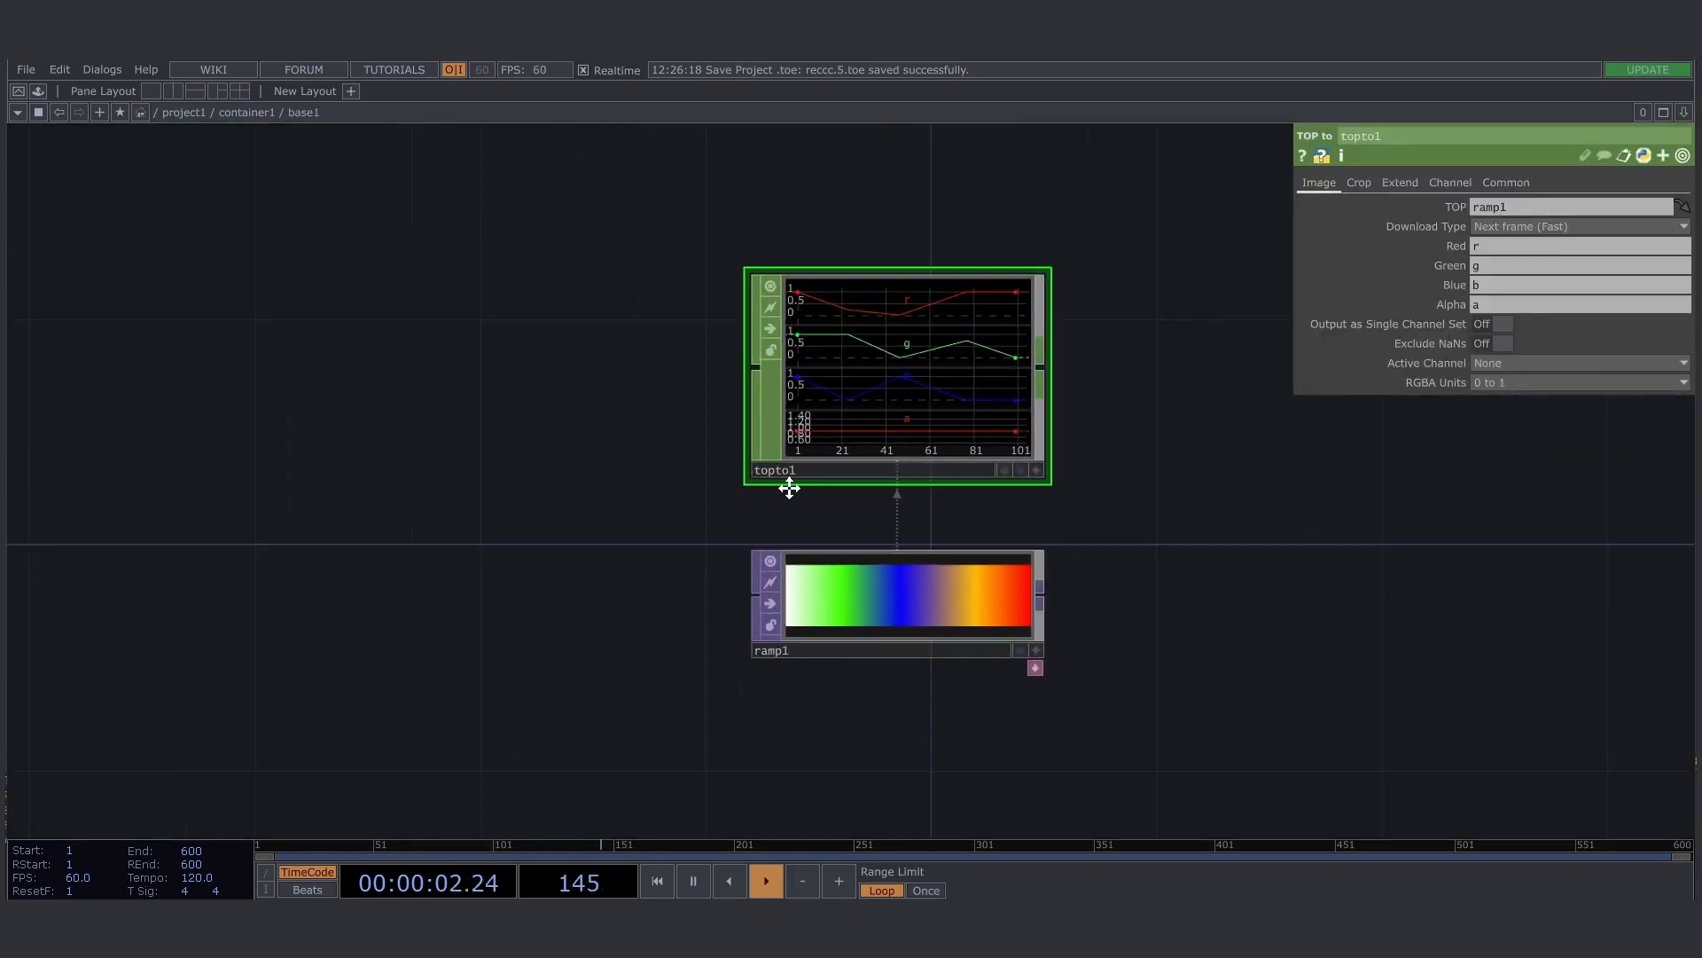
key("Tab")
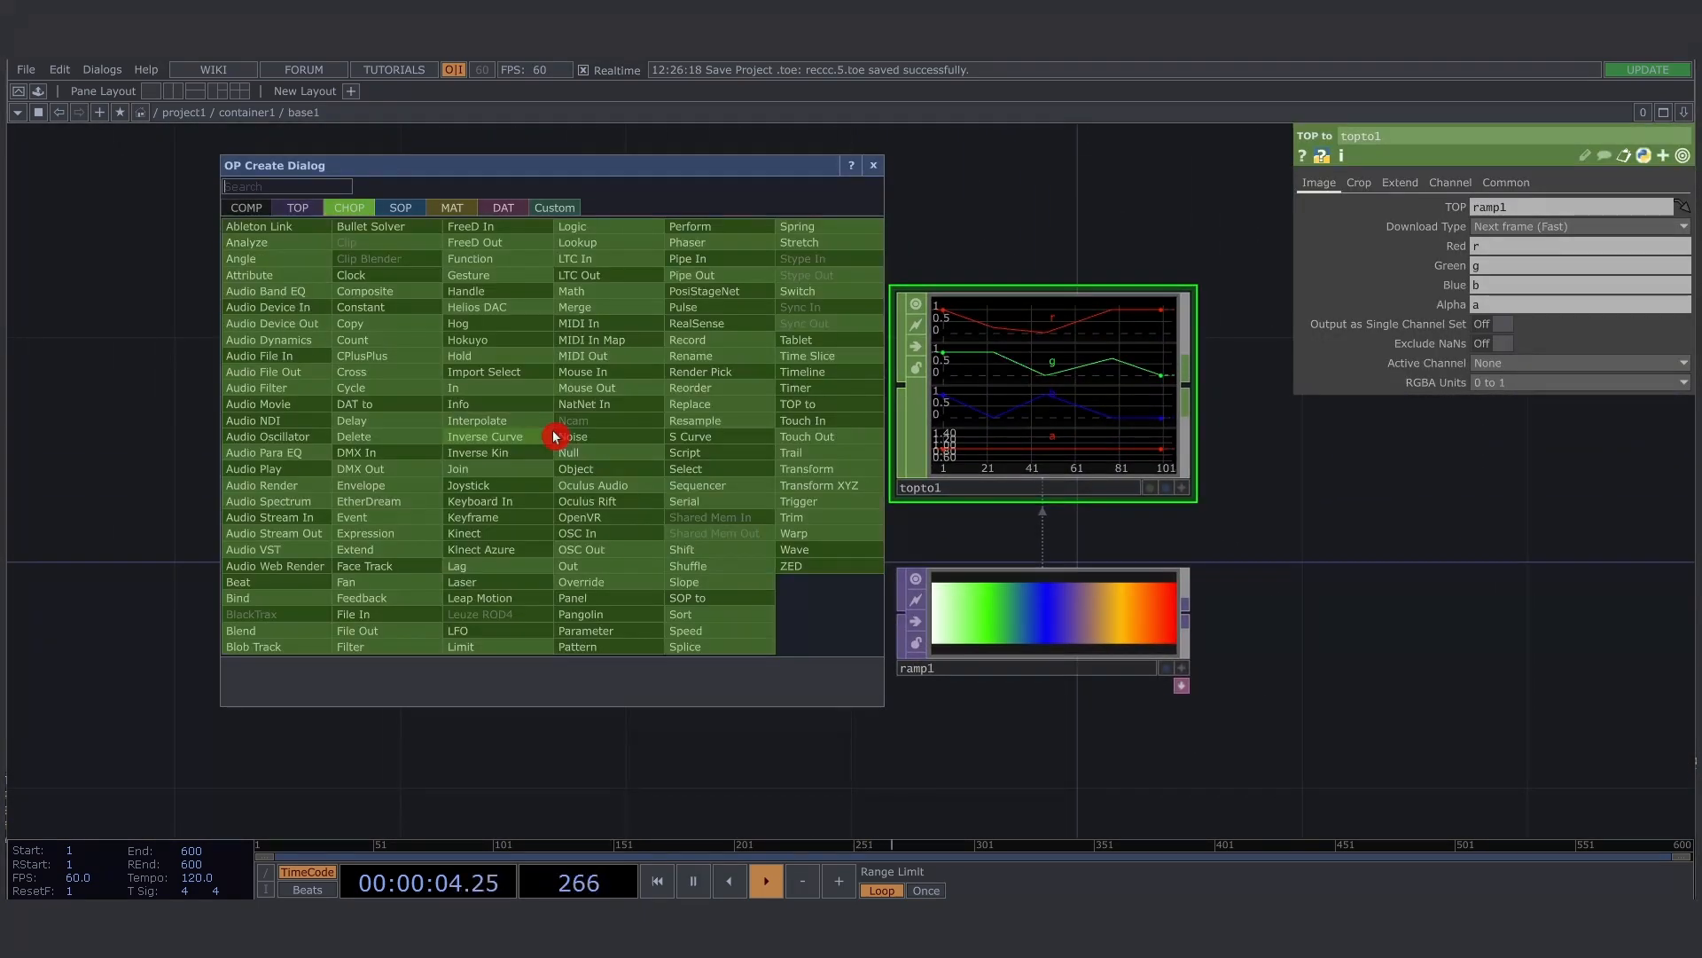
type("panel")
key("Return")
left_click(556, 436)
left_click_drag(556, 436, 646, 414)
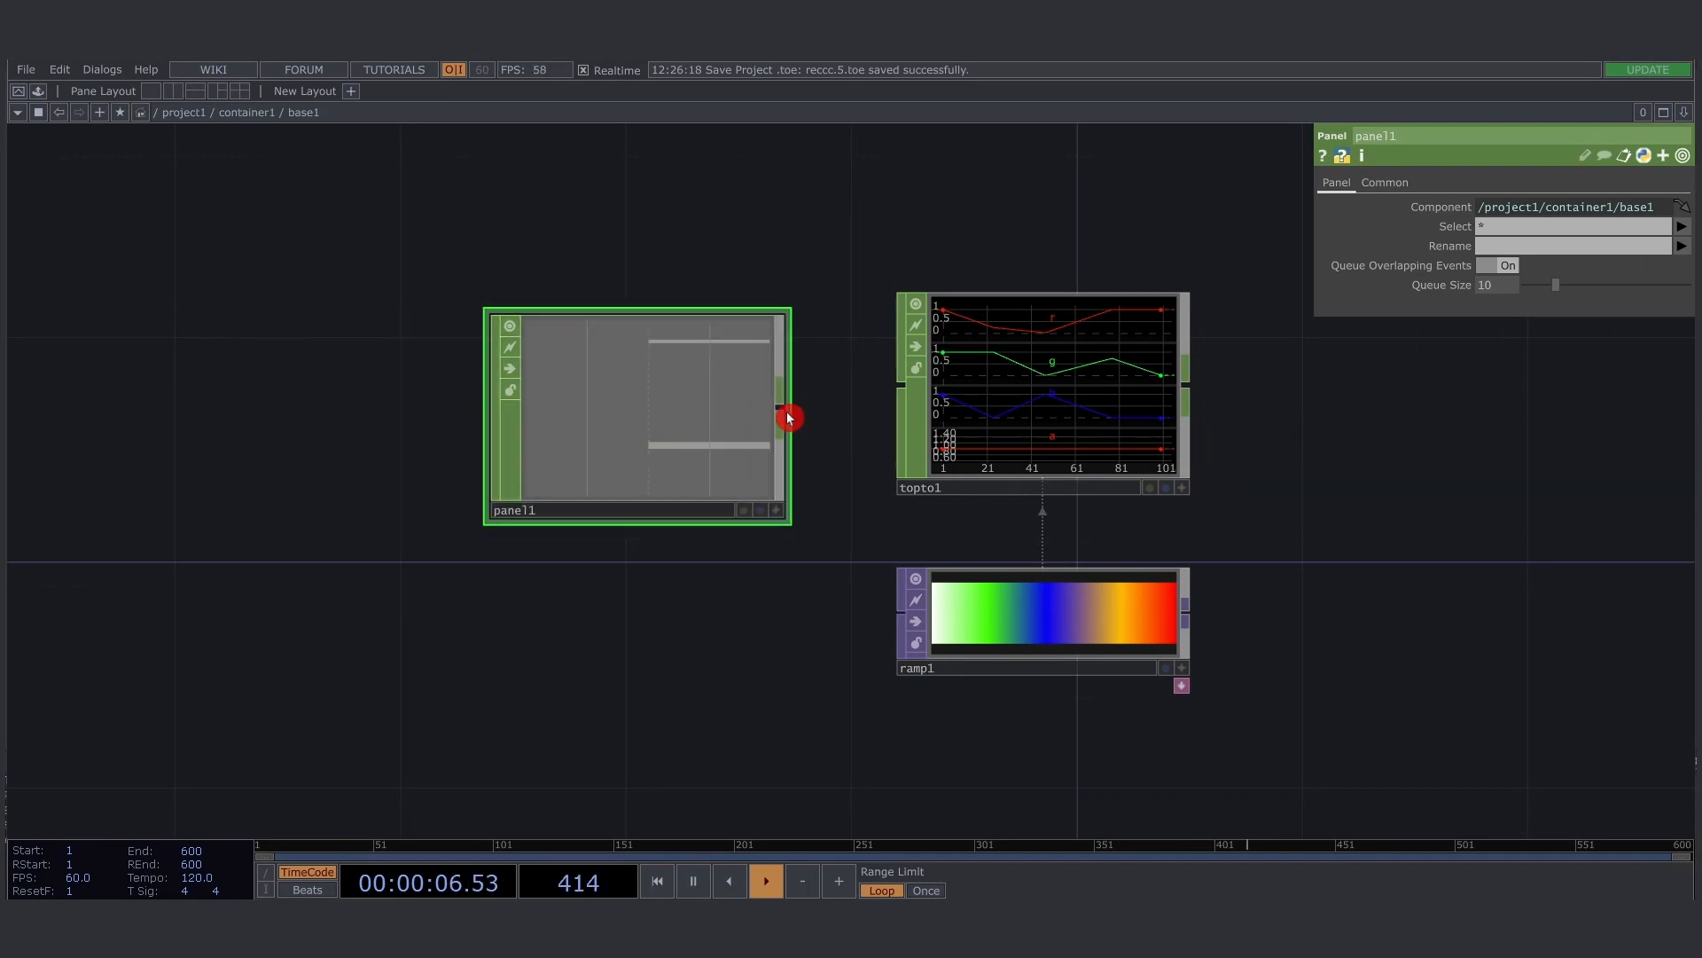
Restrict panel1's selected channels to insideu, insidev and lselect, and line the node up with topto1
left_click(1682, 227)
left_click(1624, 231)
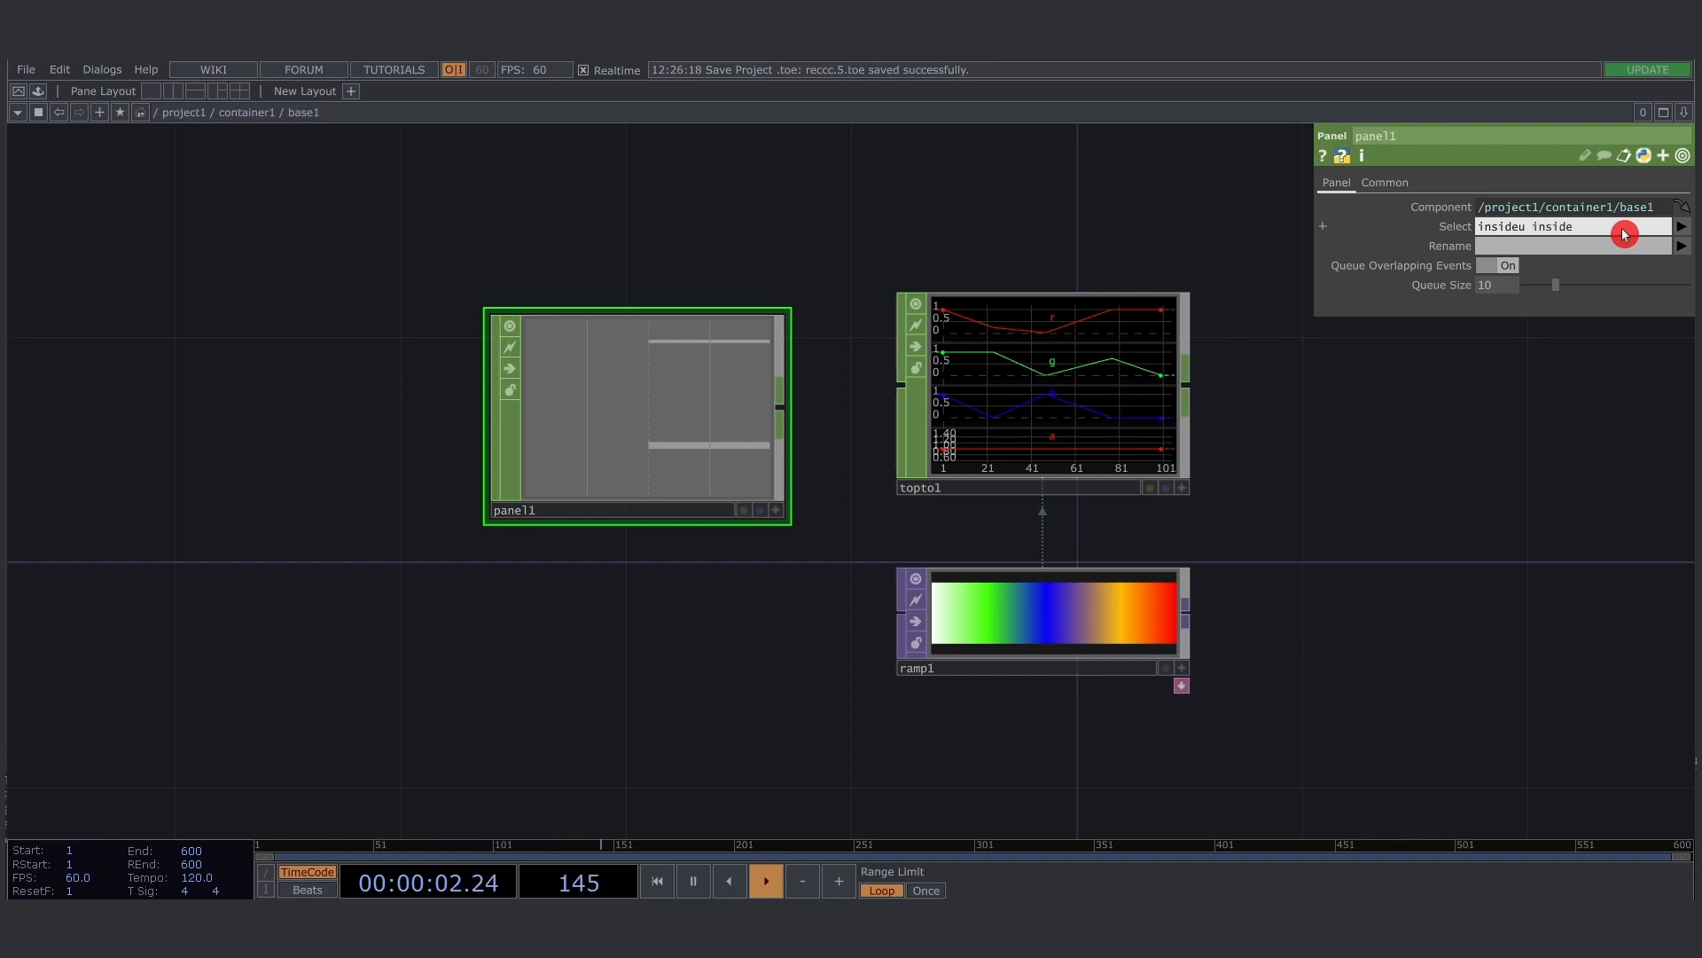
key("Return")
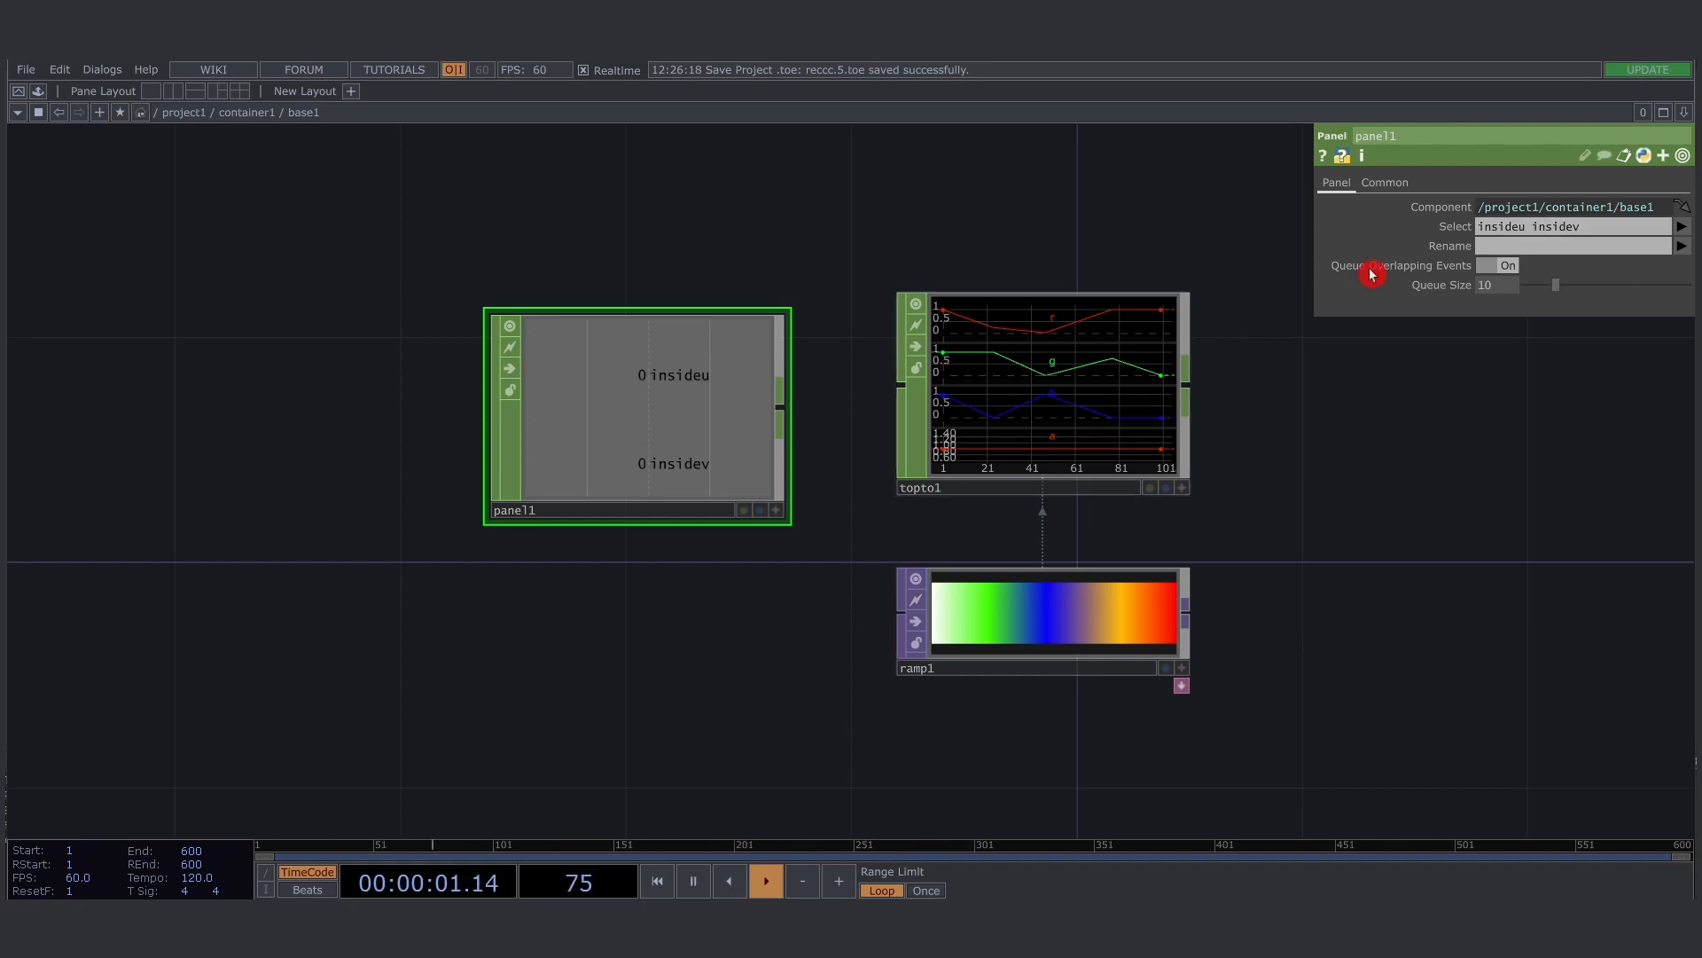
left_click(1599, 228)
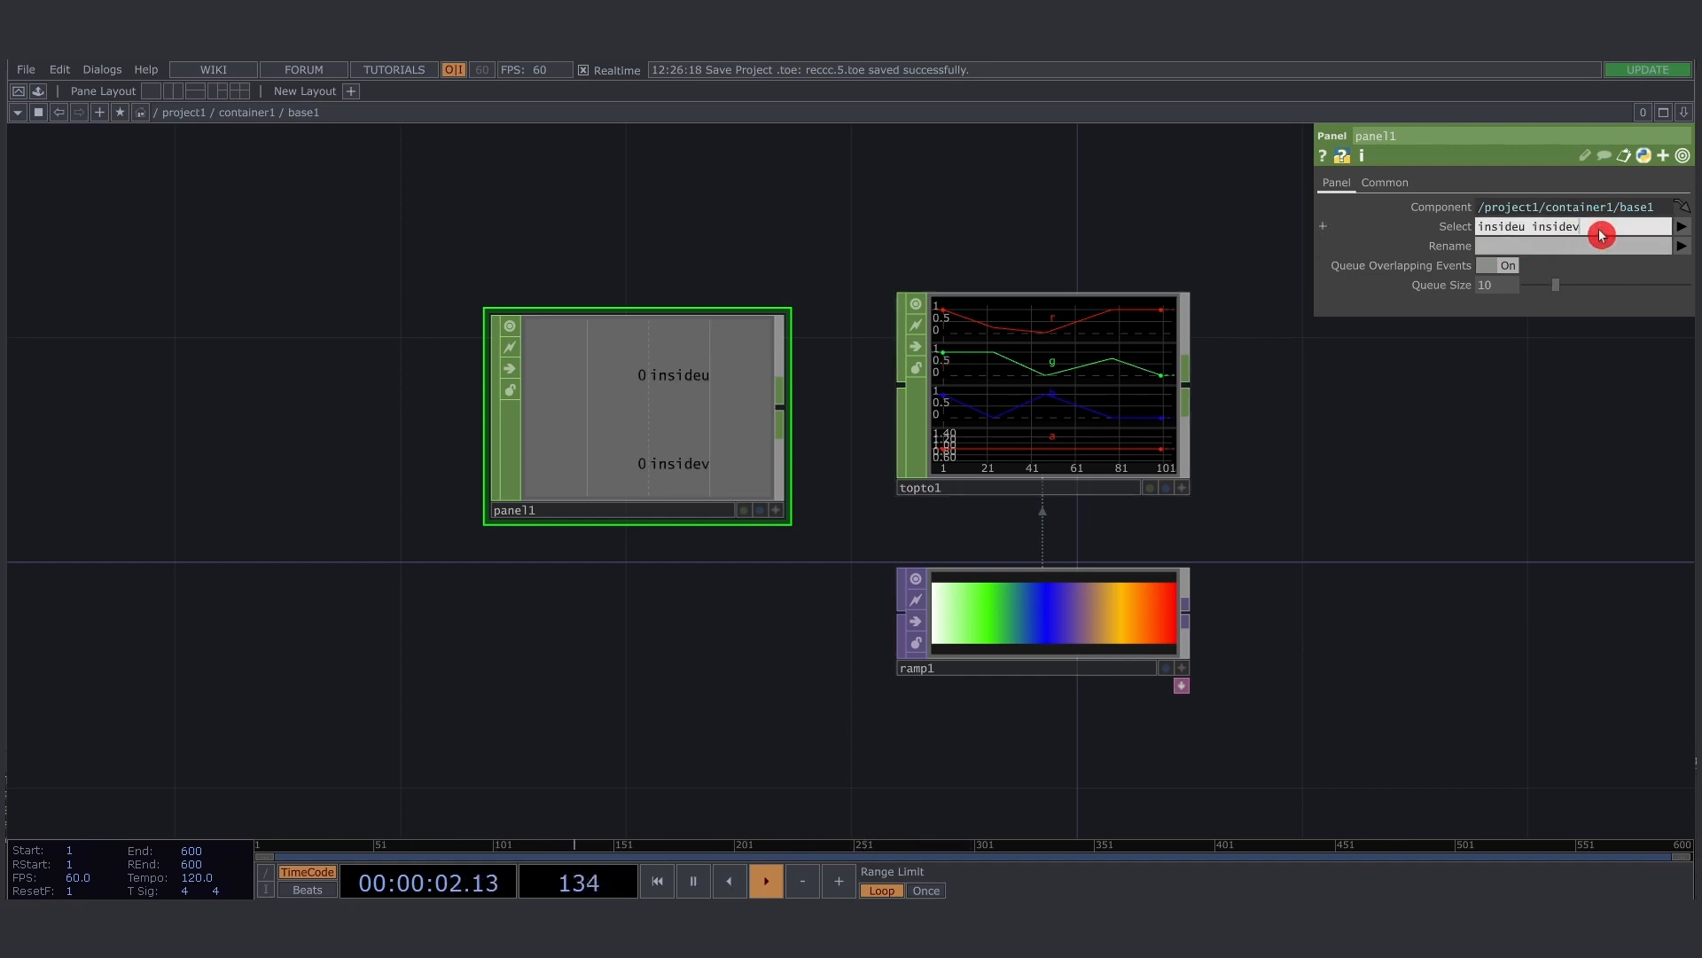
type("lselect")
key("Return")
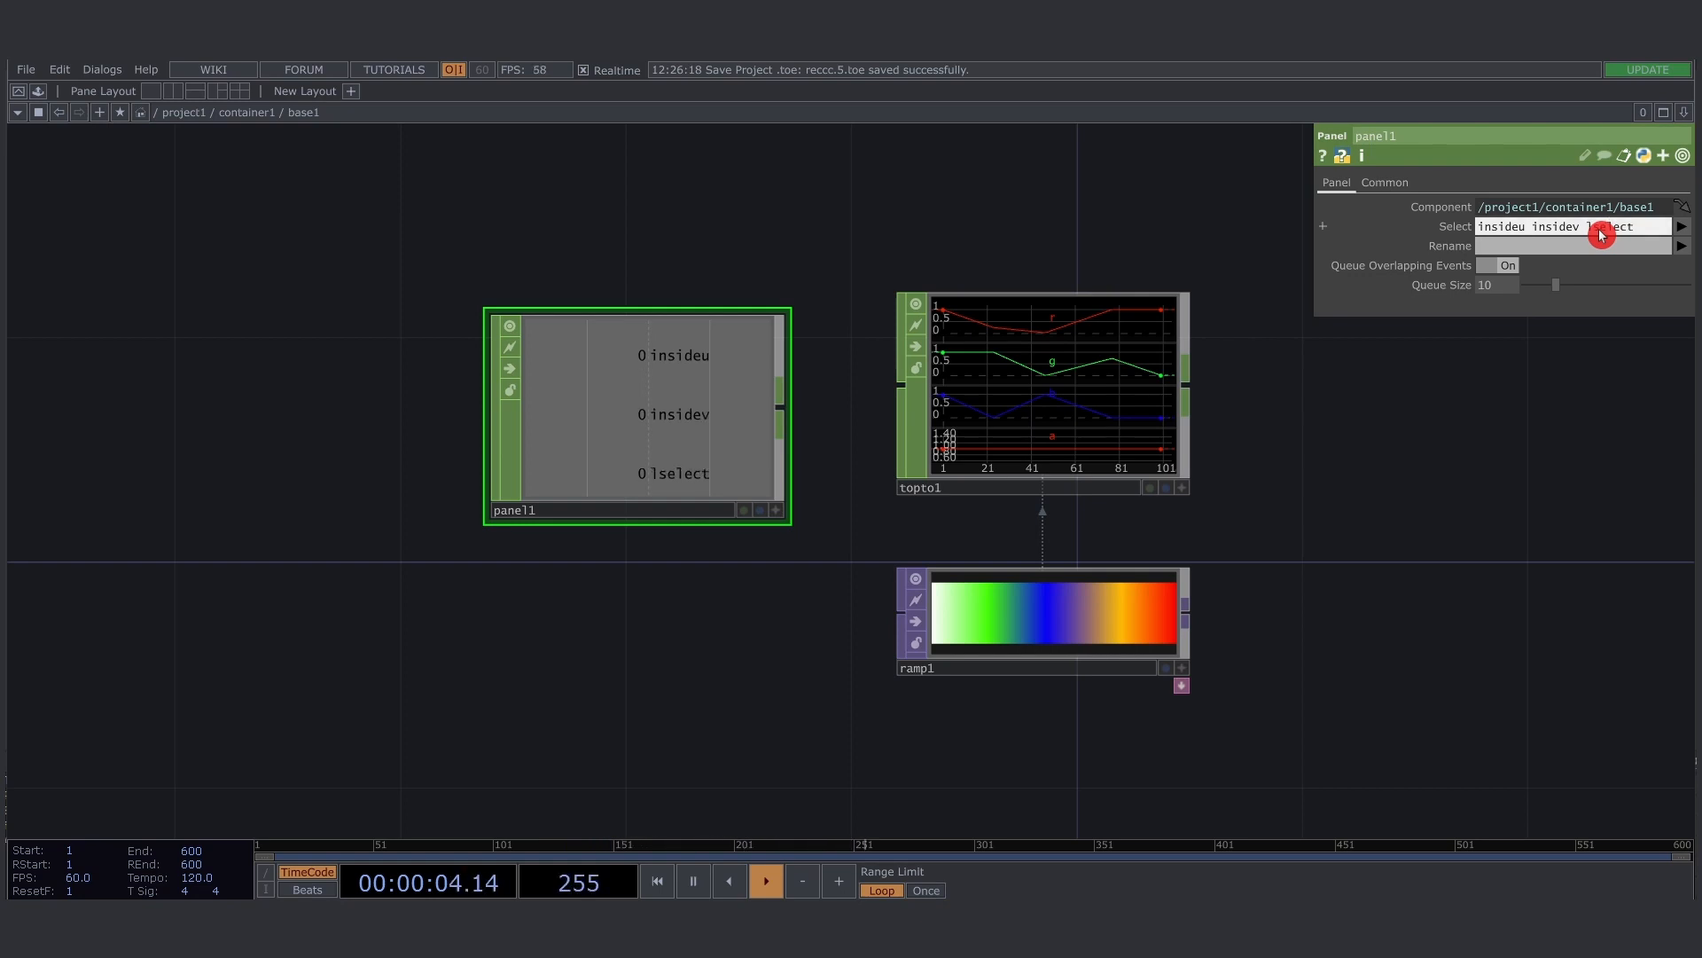
left_click_drag(643, 415, 597, 391)
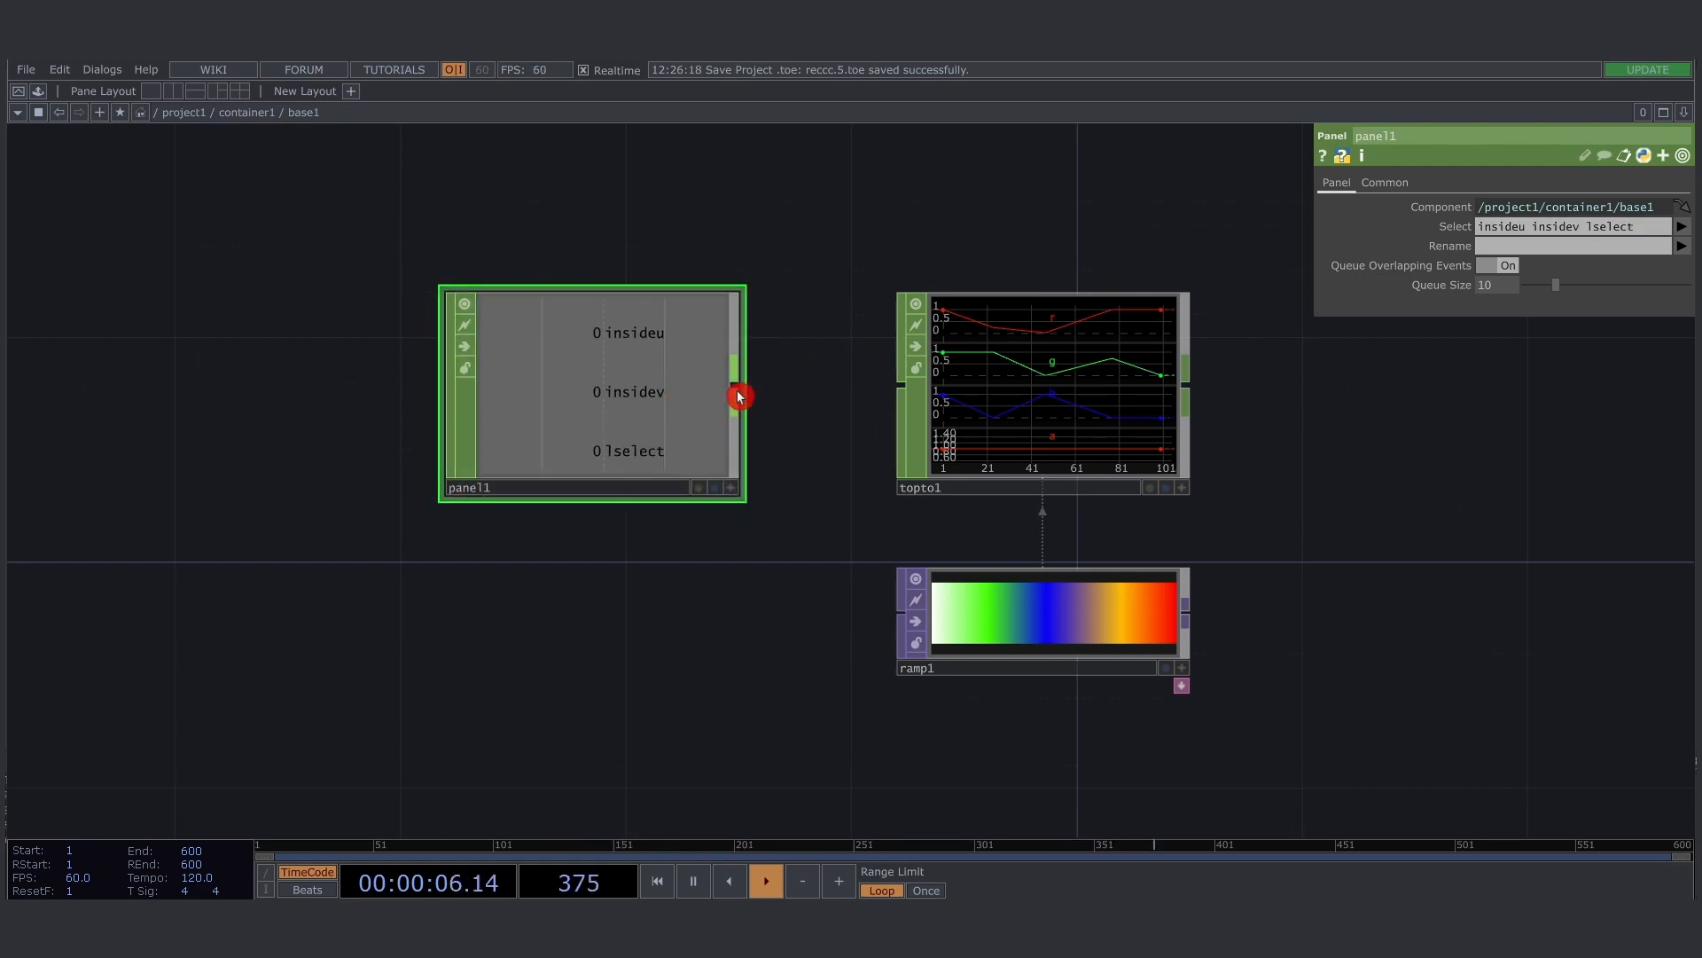
left_click_drag(739, 396, 902, 384)
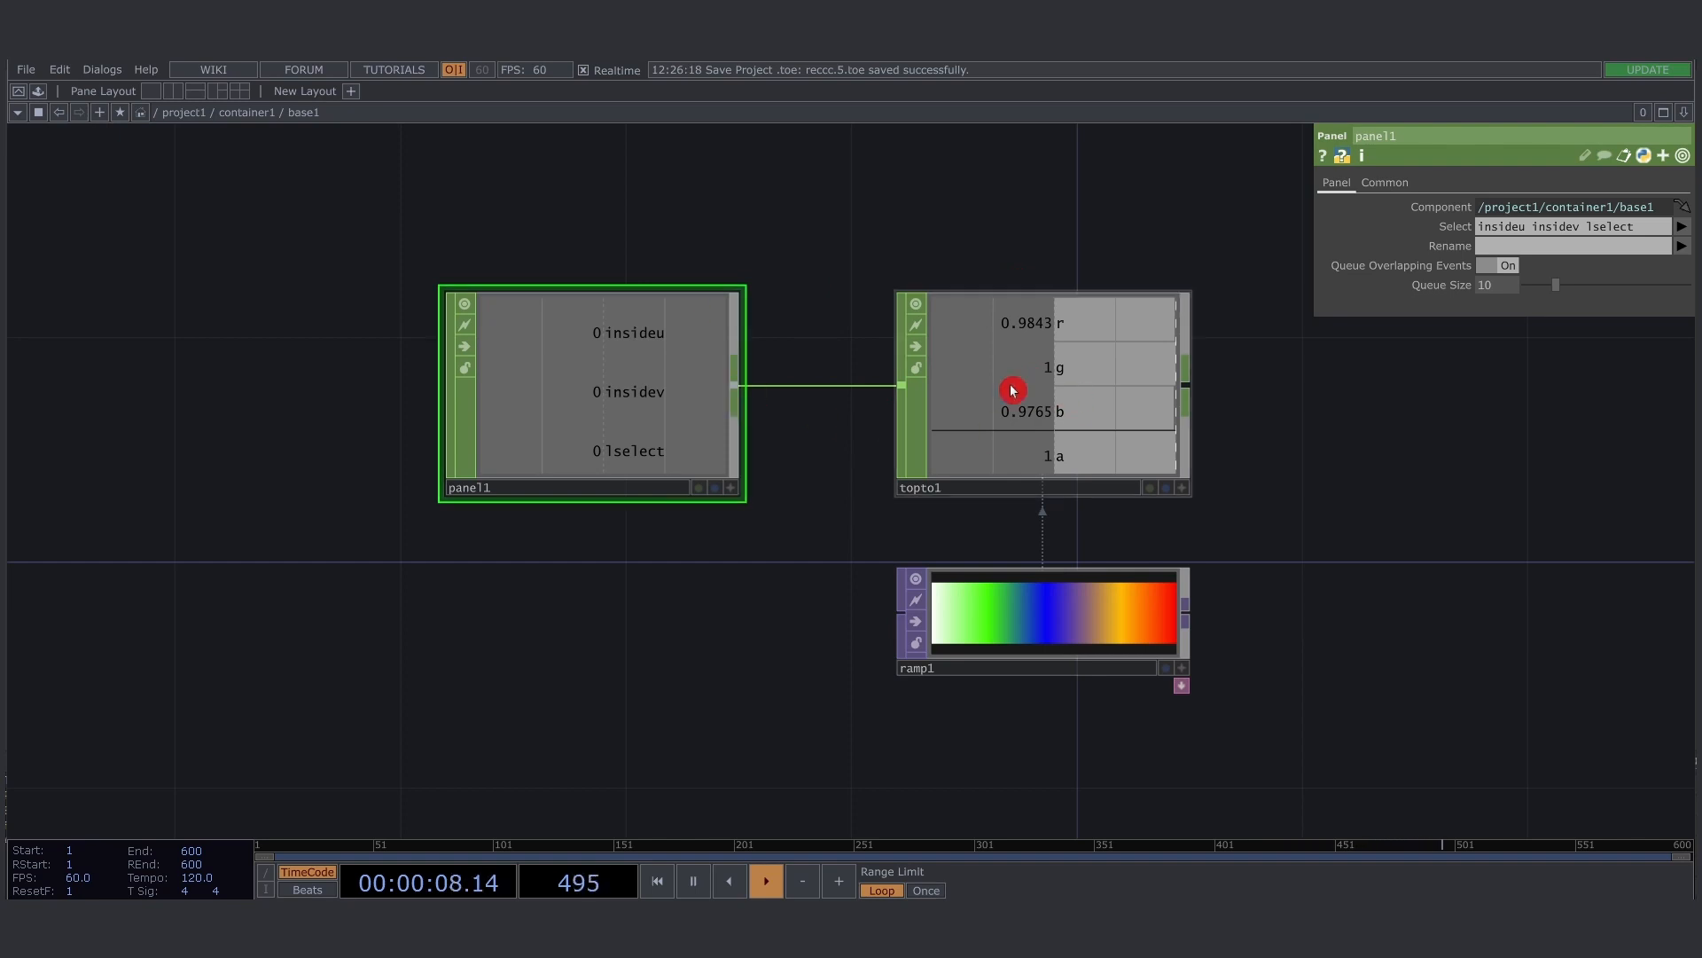
right_click(851, 388)
left_click(901, 444)
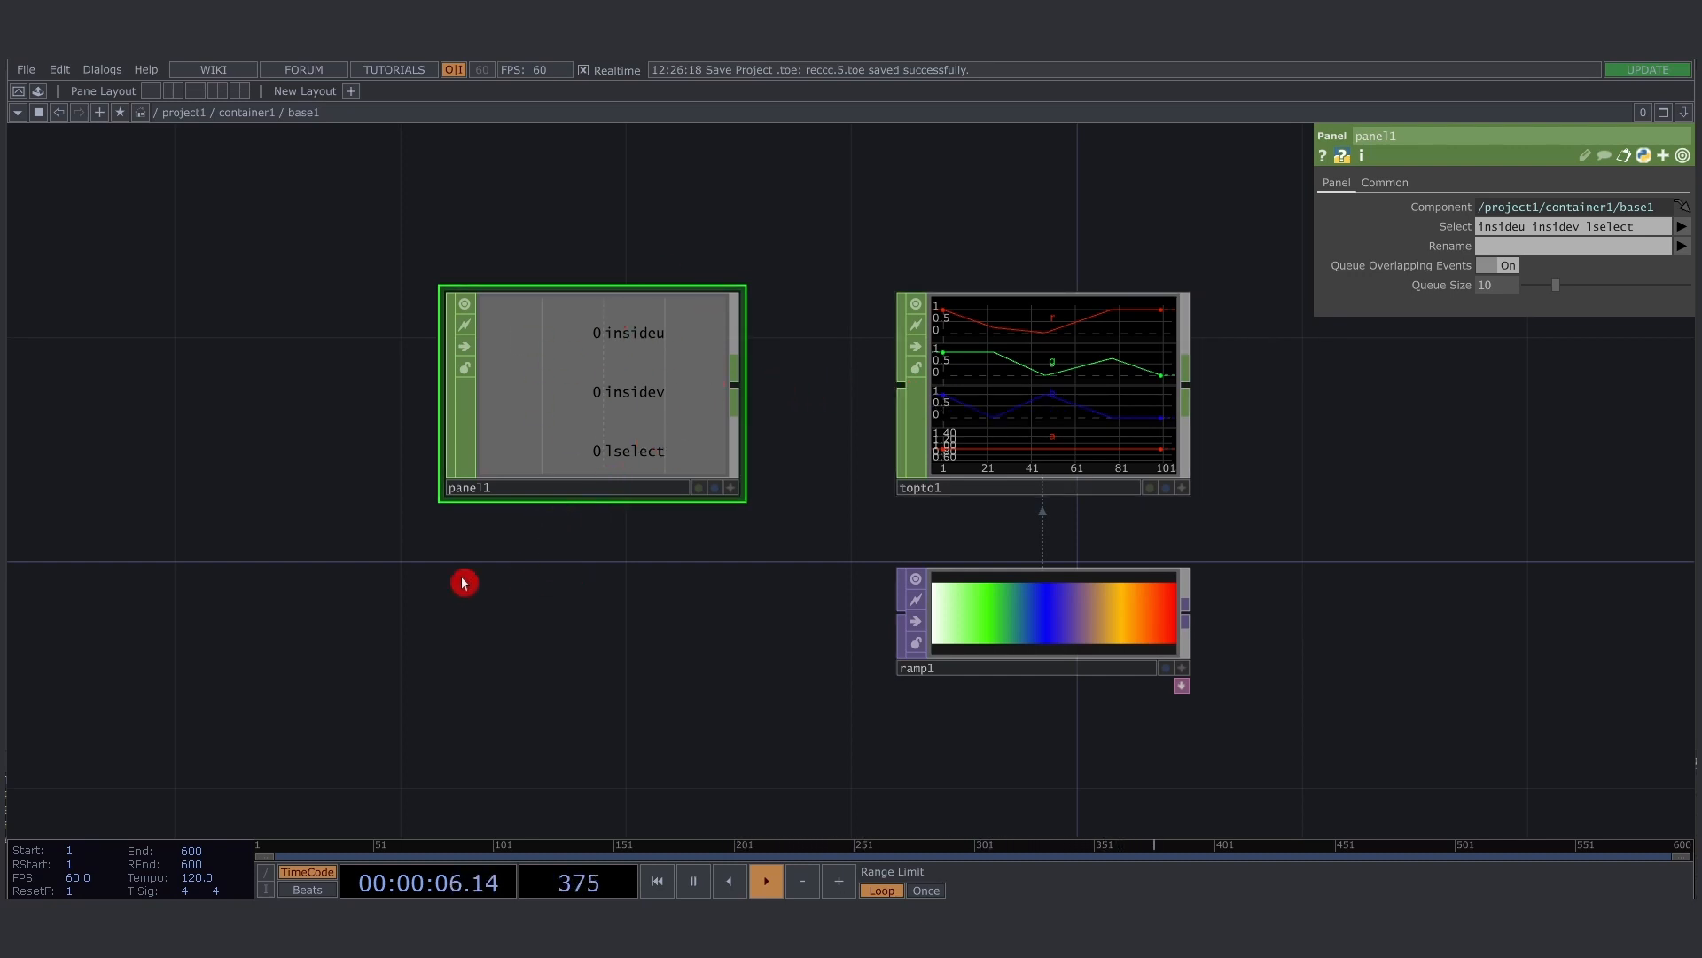
Open a floating viewer of the base1 container and place it below the panel1 node
key("v")
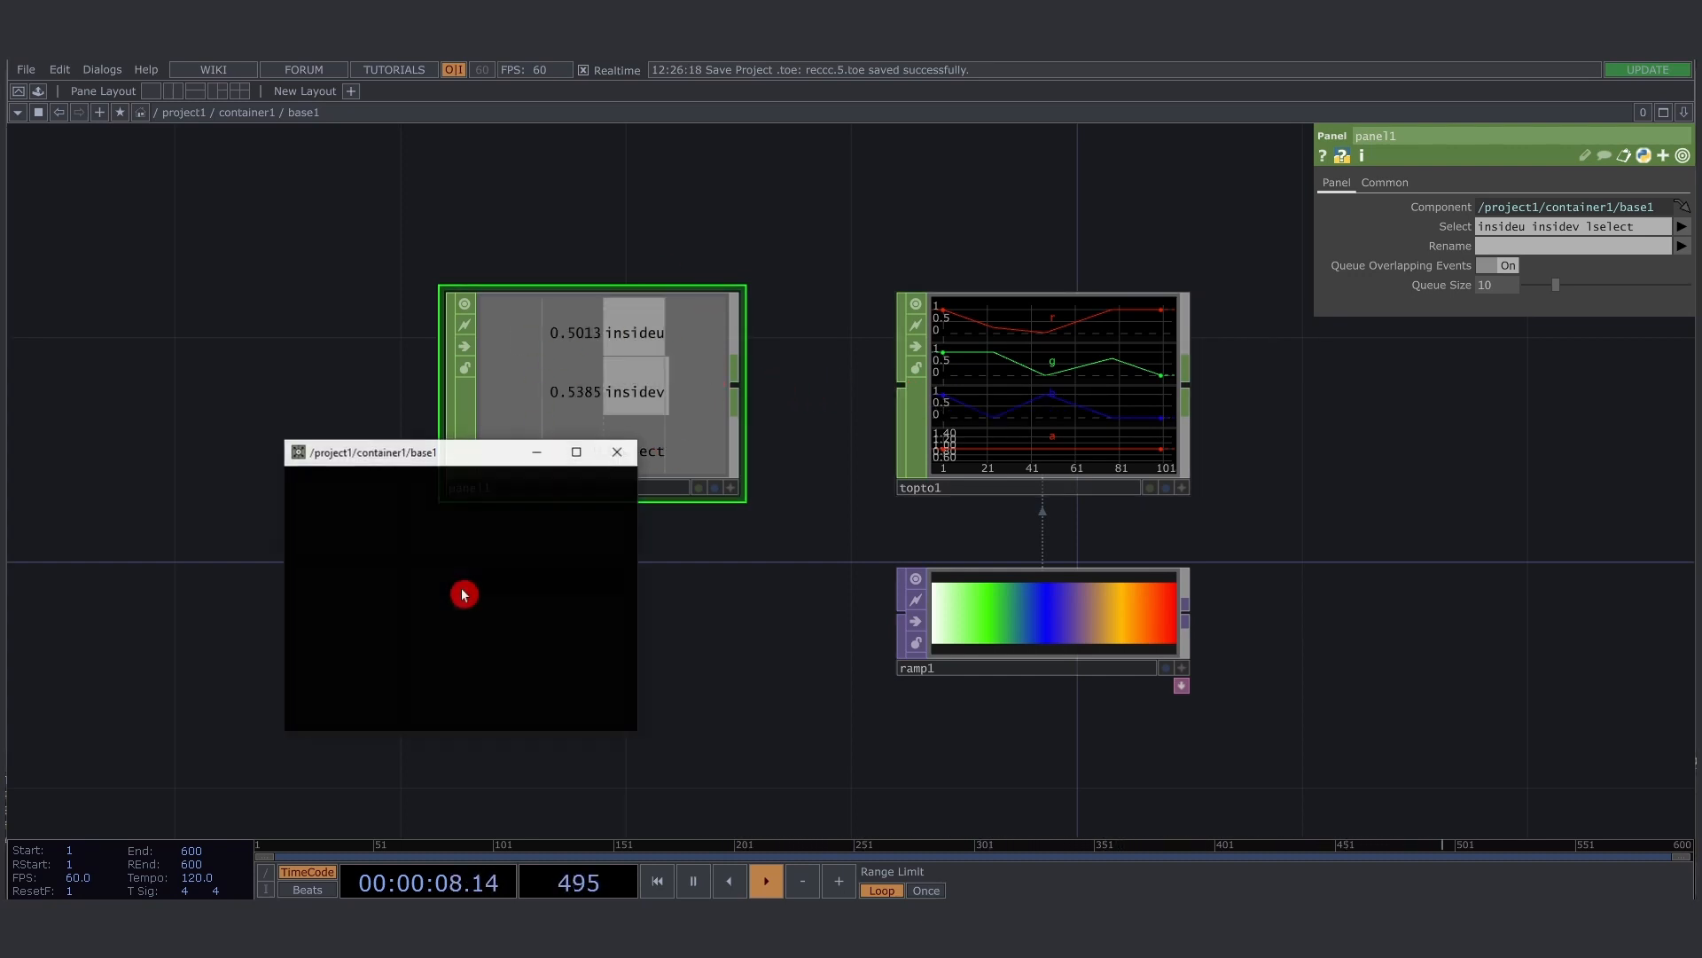
left_click_drag(397, 456, 479, 556)
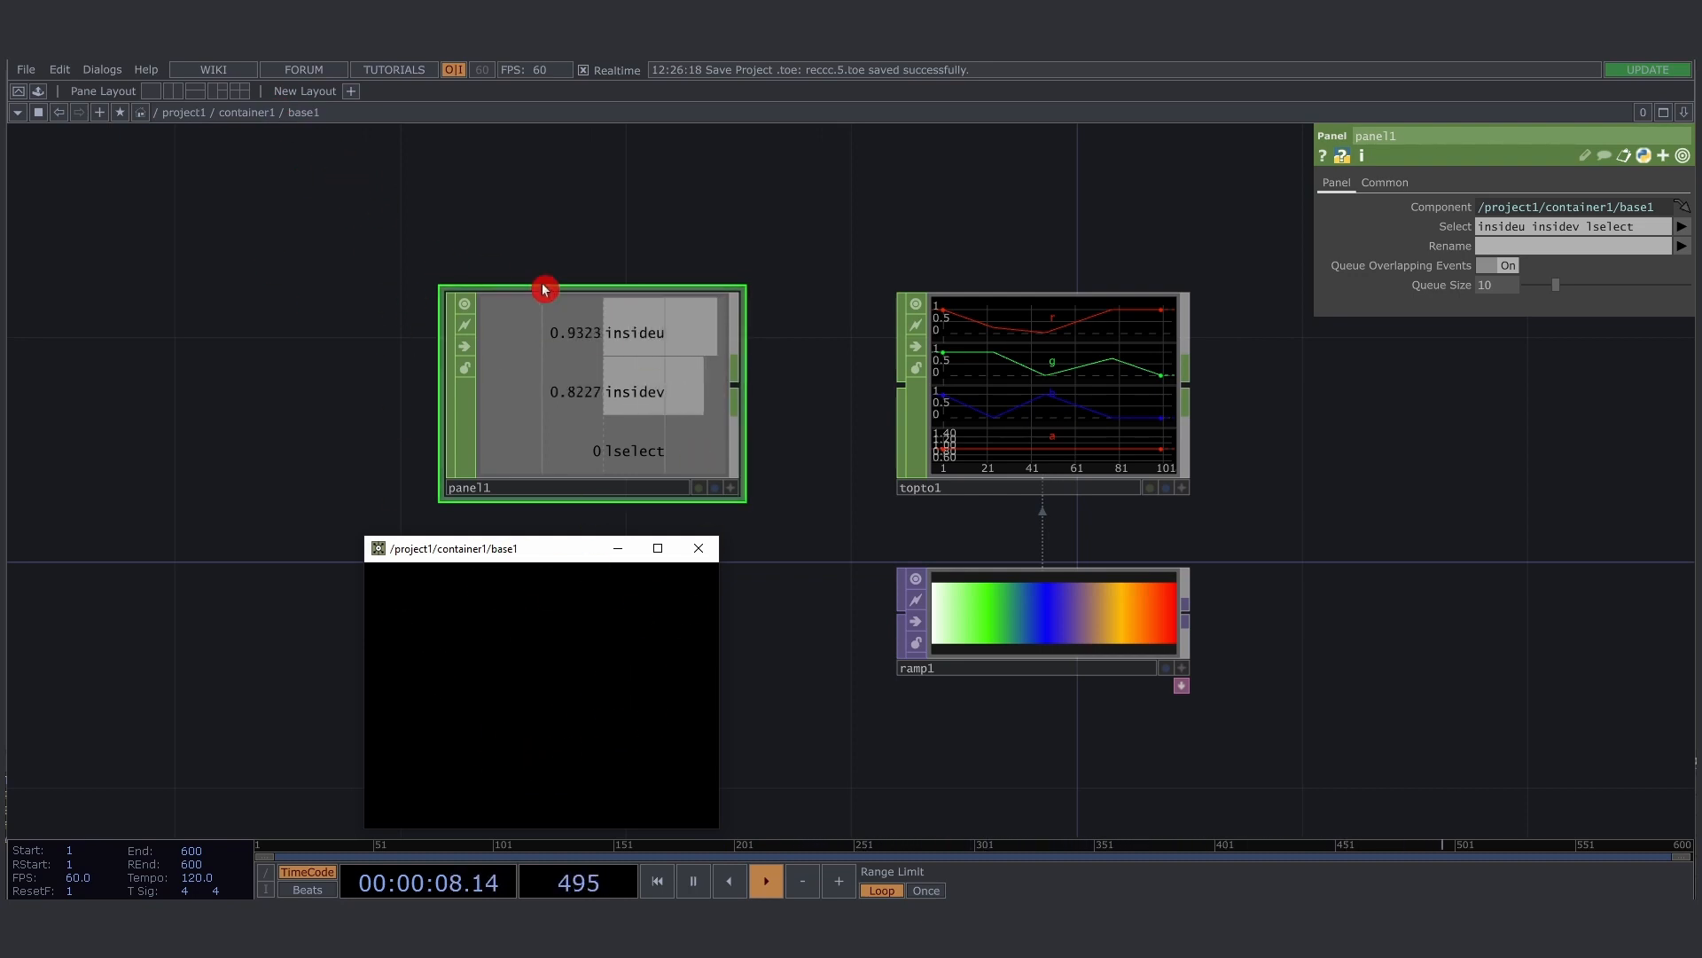
left_click_drag(394, 218, 833, 528)
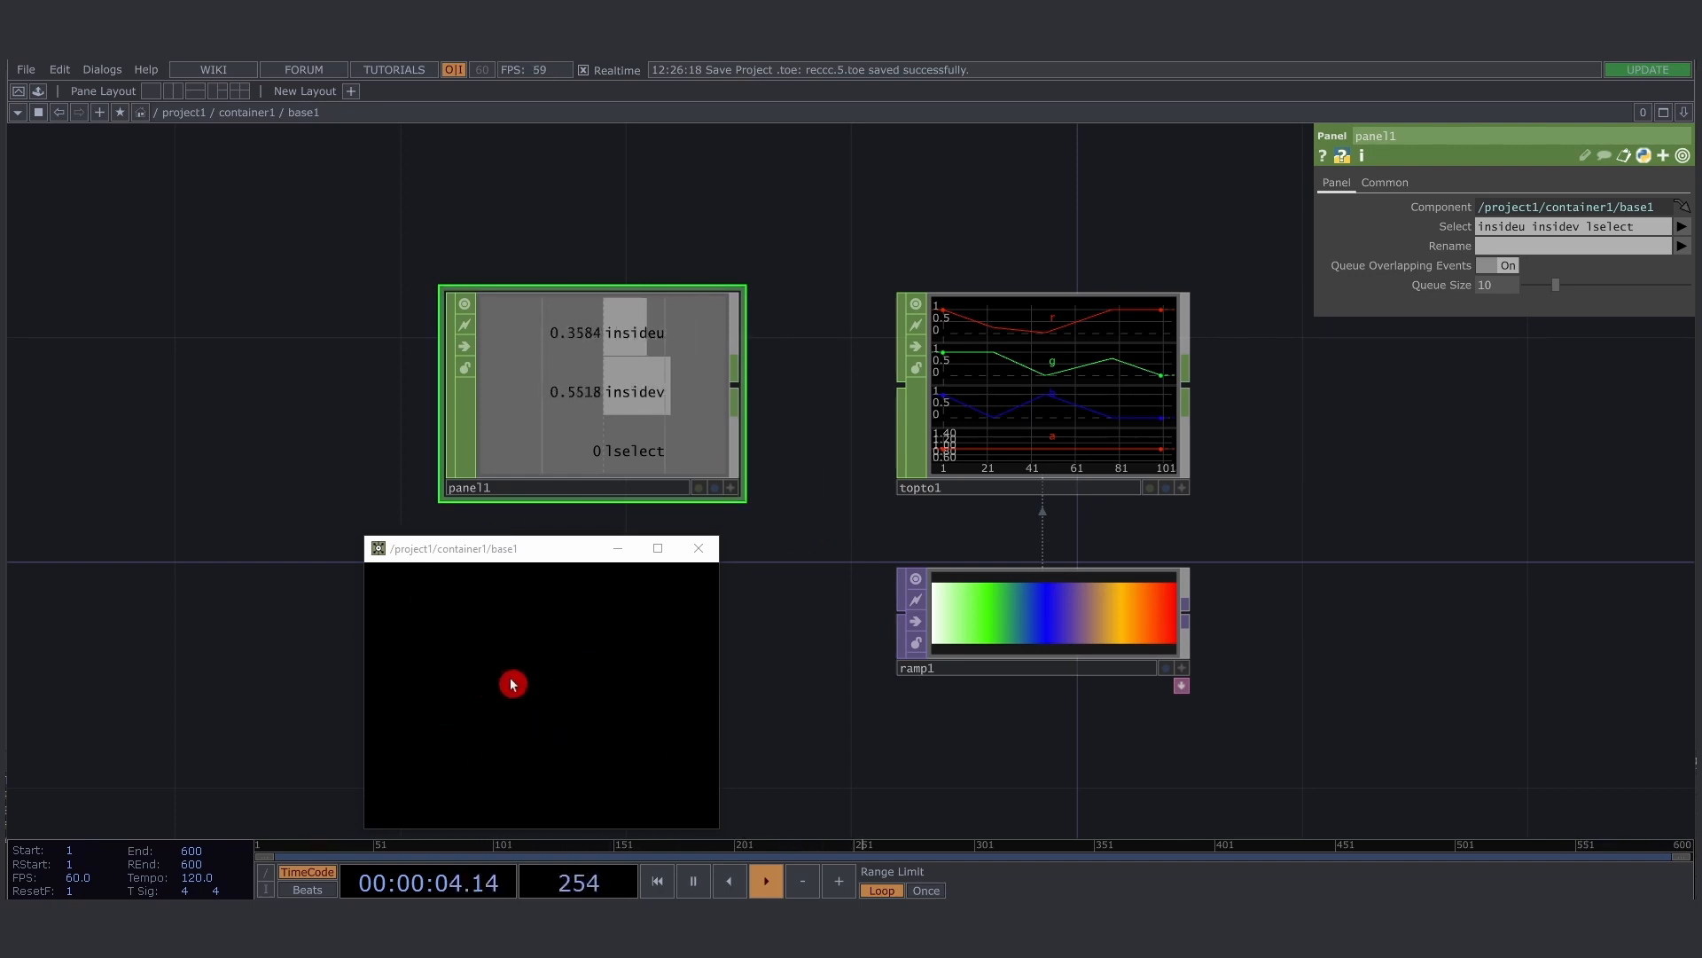
Wire panel1 into topto1's input and test the colour sampling inside the floating base1 viewer
left_click_drag(735, 393, 903, 386)
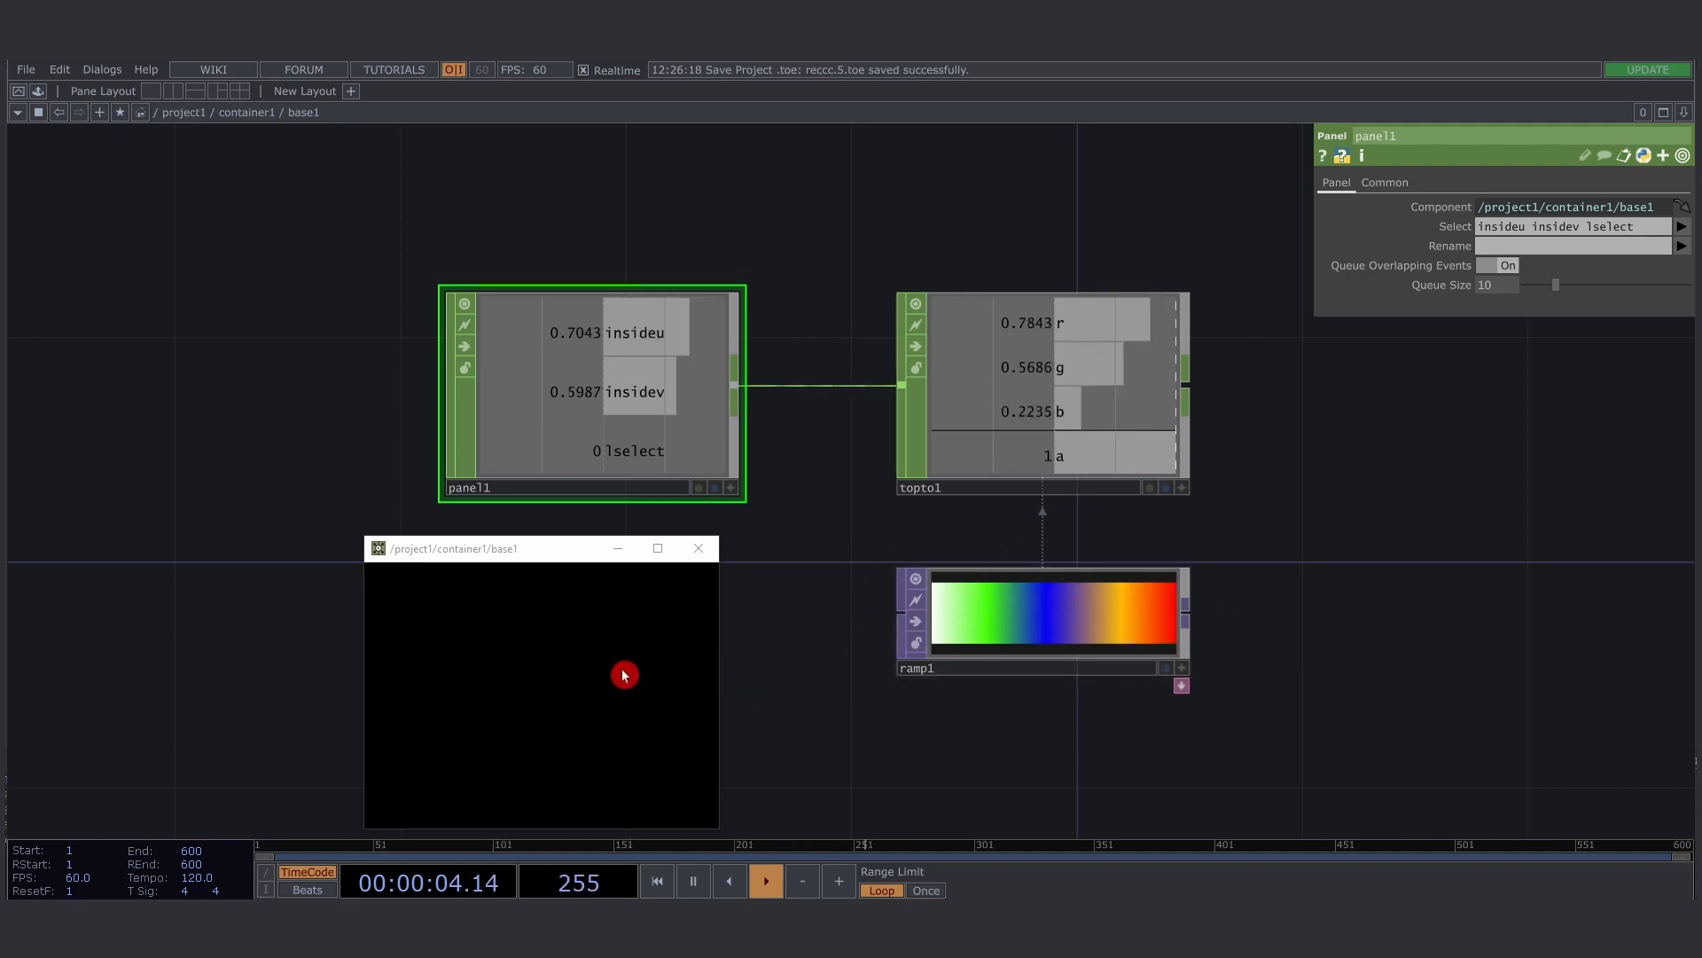
left_click_drag(607, 677, 465, 667)
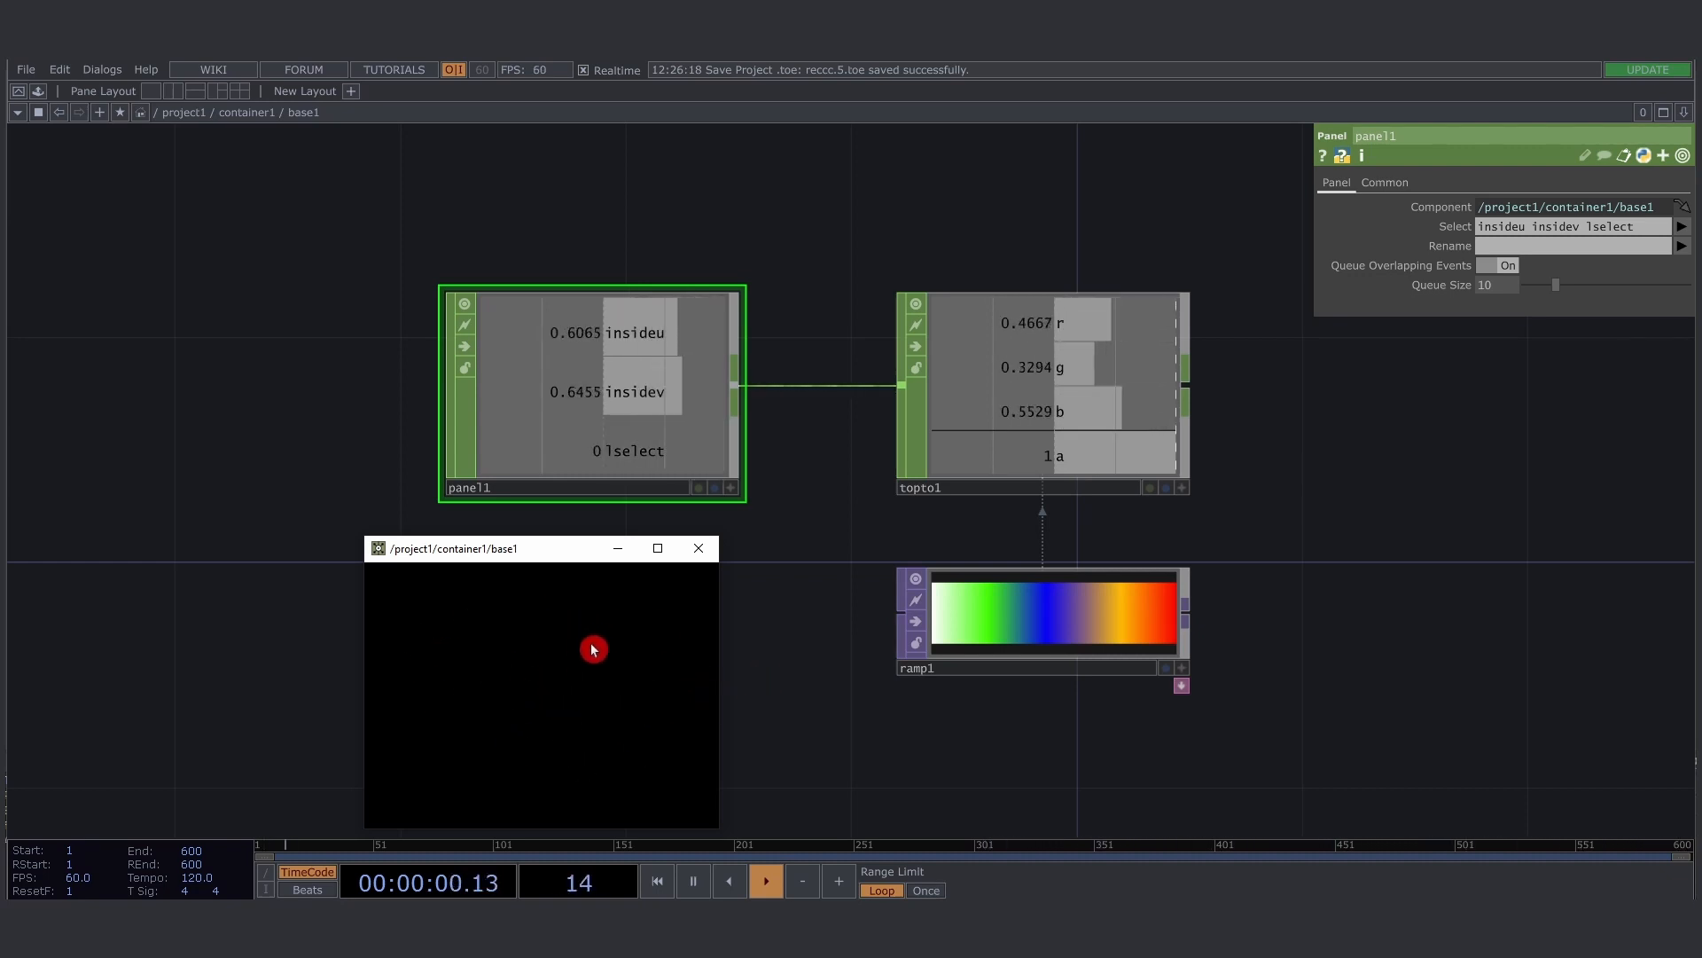
left_click(513, 648)
left_click(513, 648)
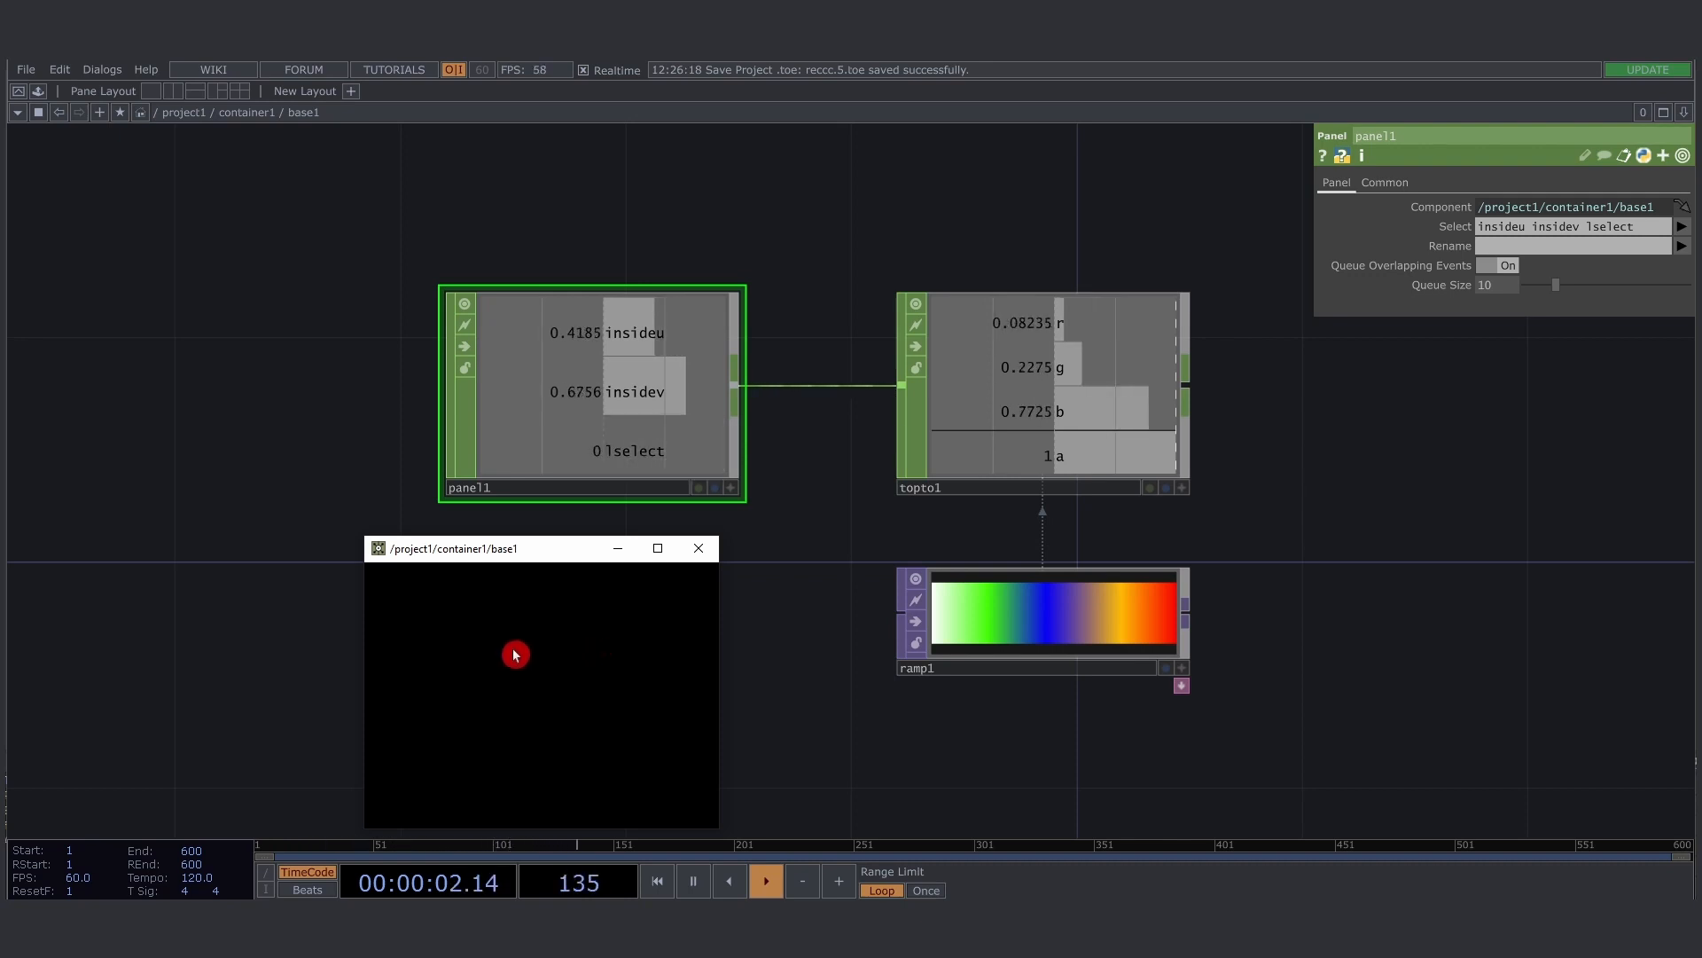
left_click(513, 648)
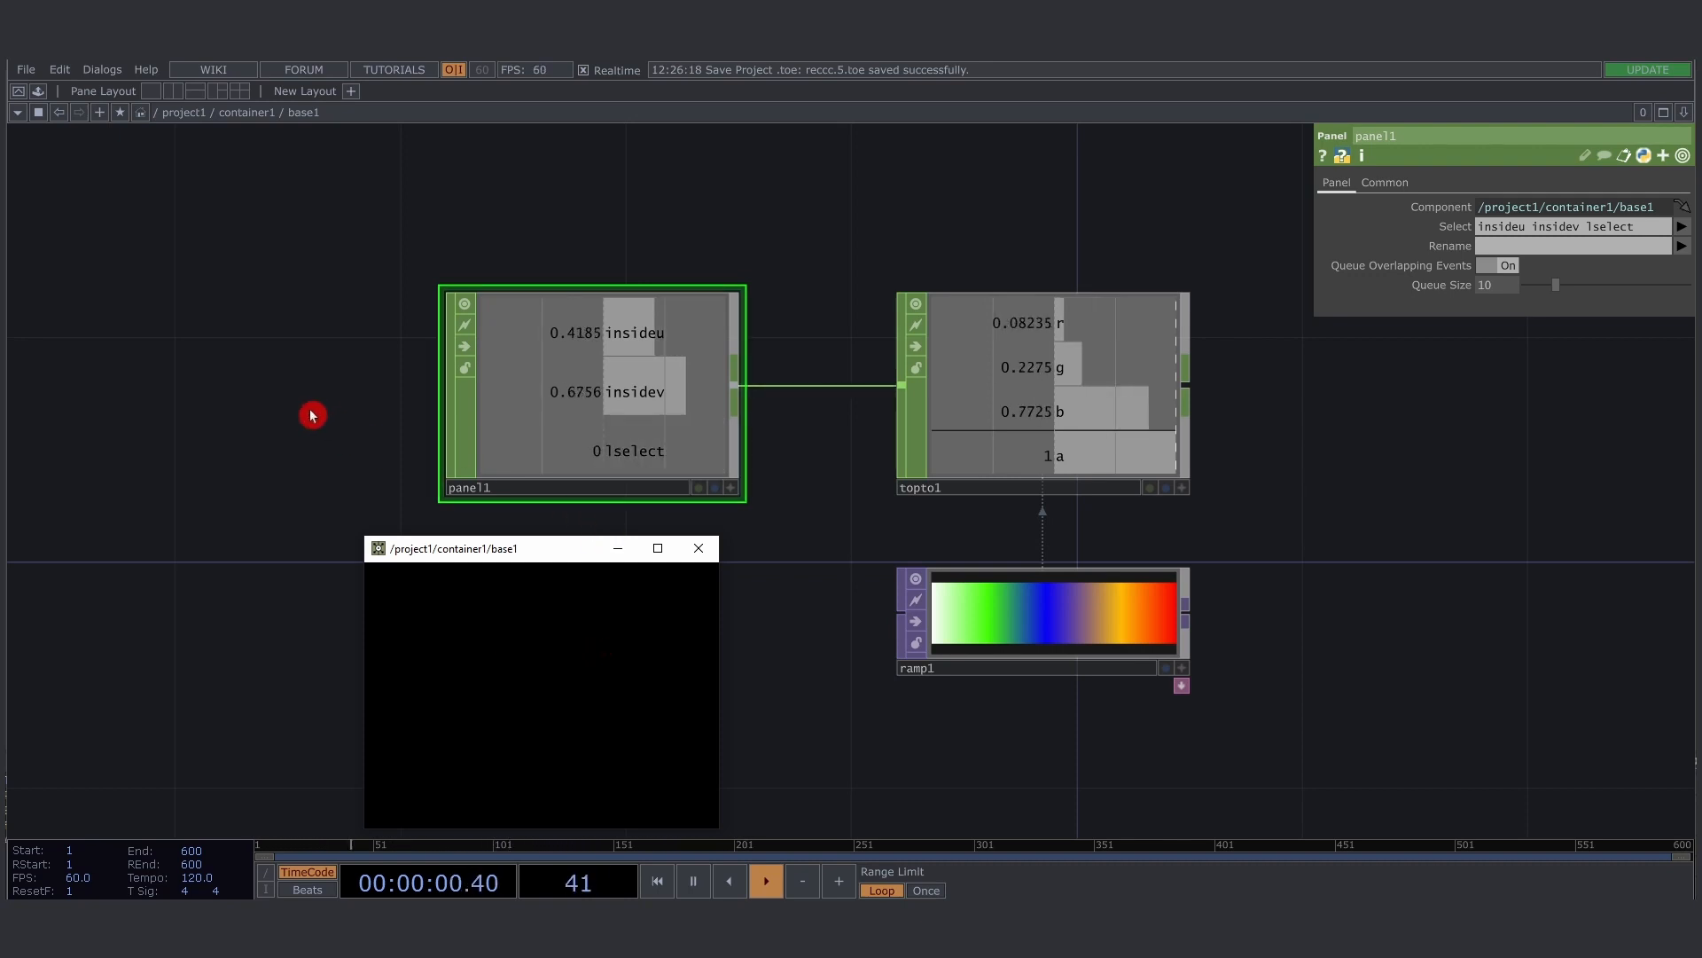
Add a Hold CHOP after topto1 and connect topto1's output to its first input
scroll(316, 414, "down", 3)
left_click_drag(1019, 509, 765, 413)
left_click_drag(322, 326, 449, 330)
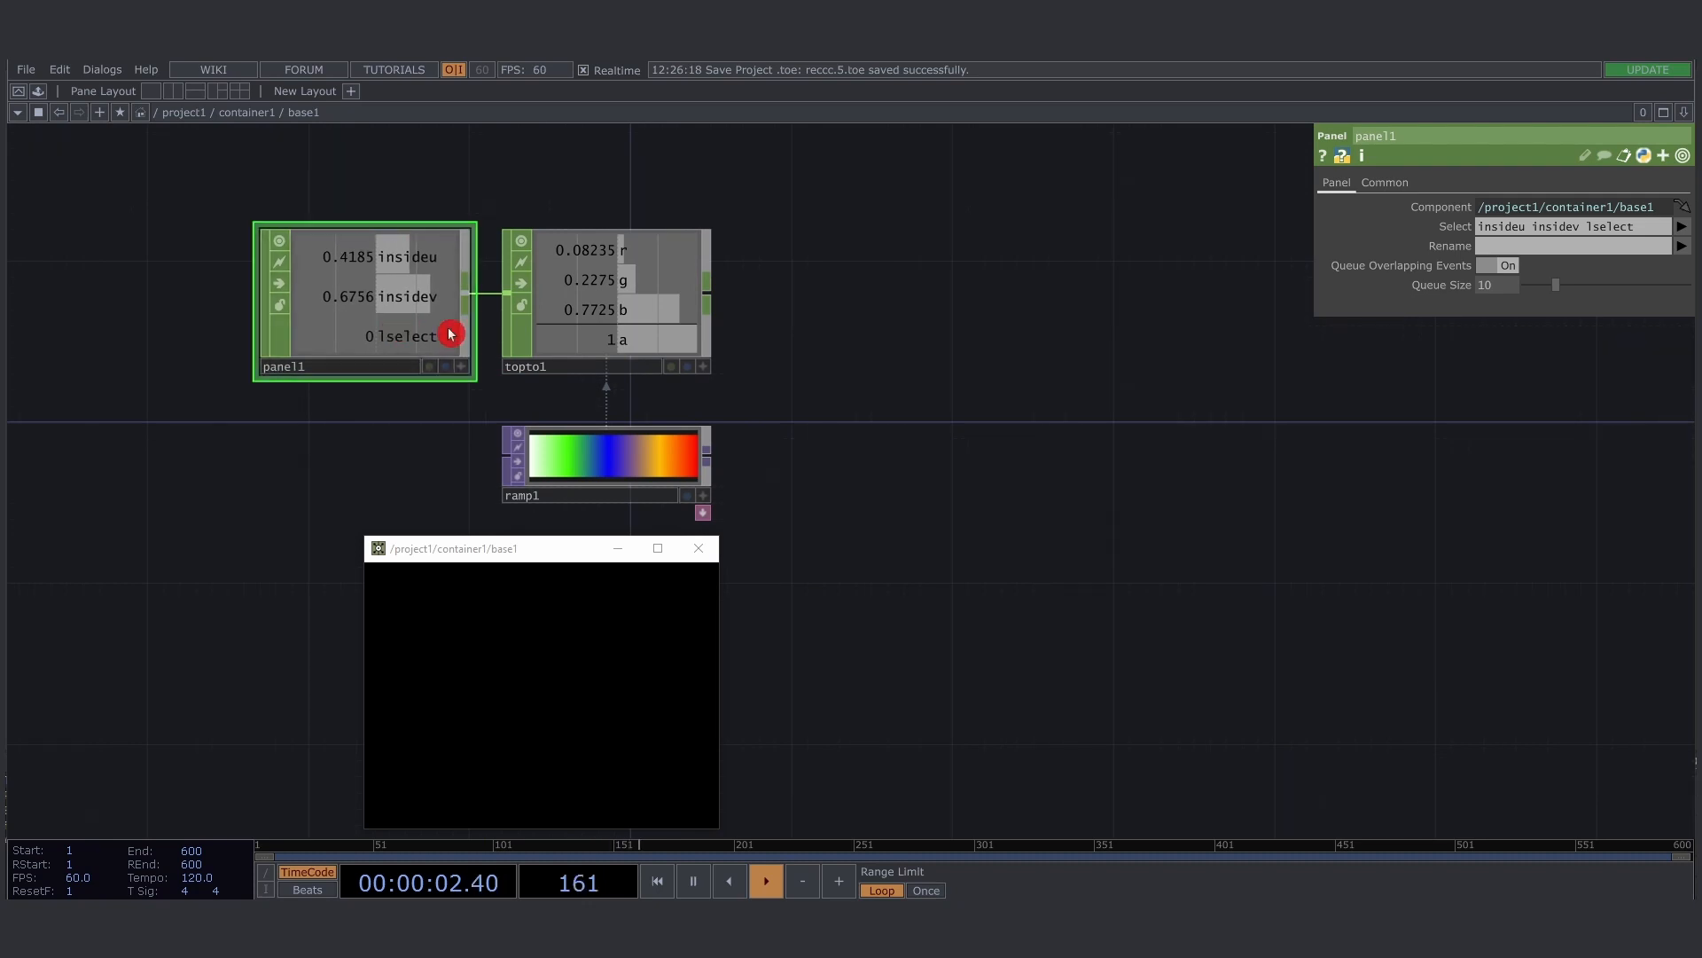
key("Tab")
type("h")
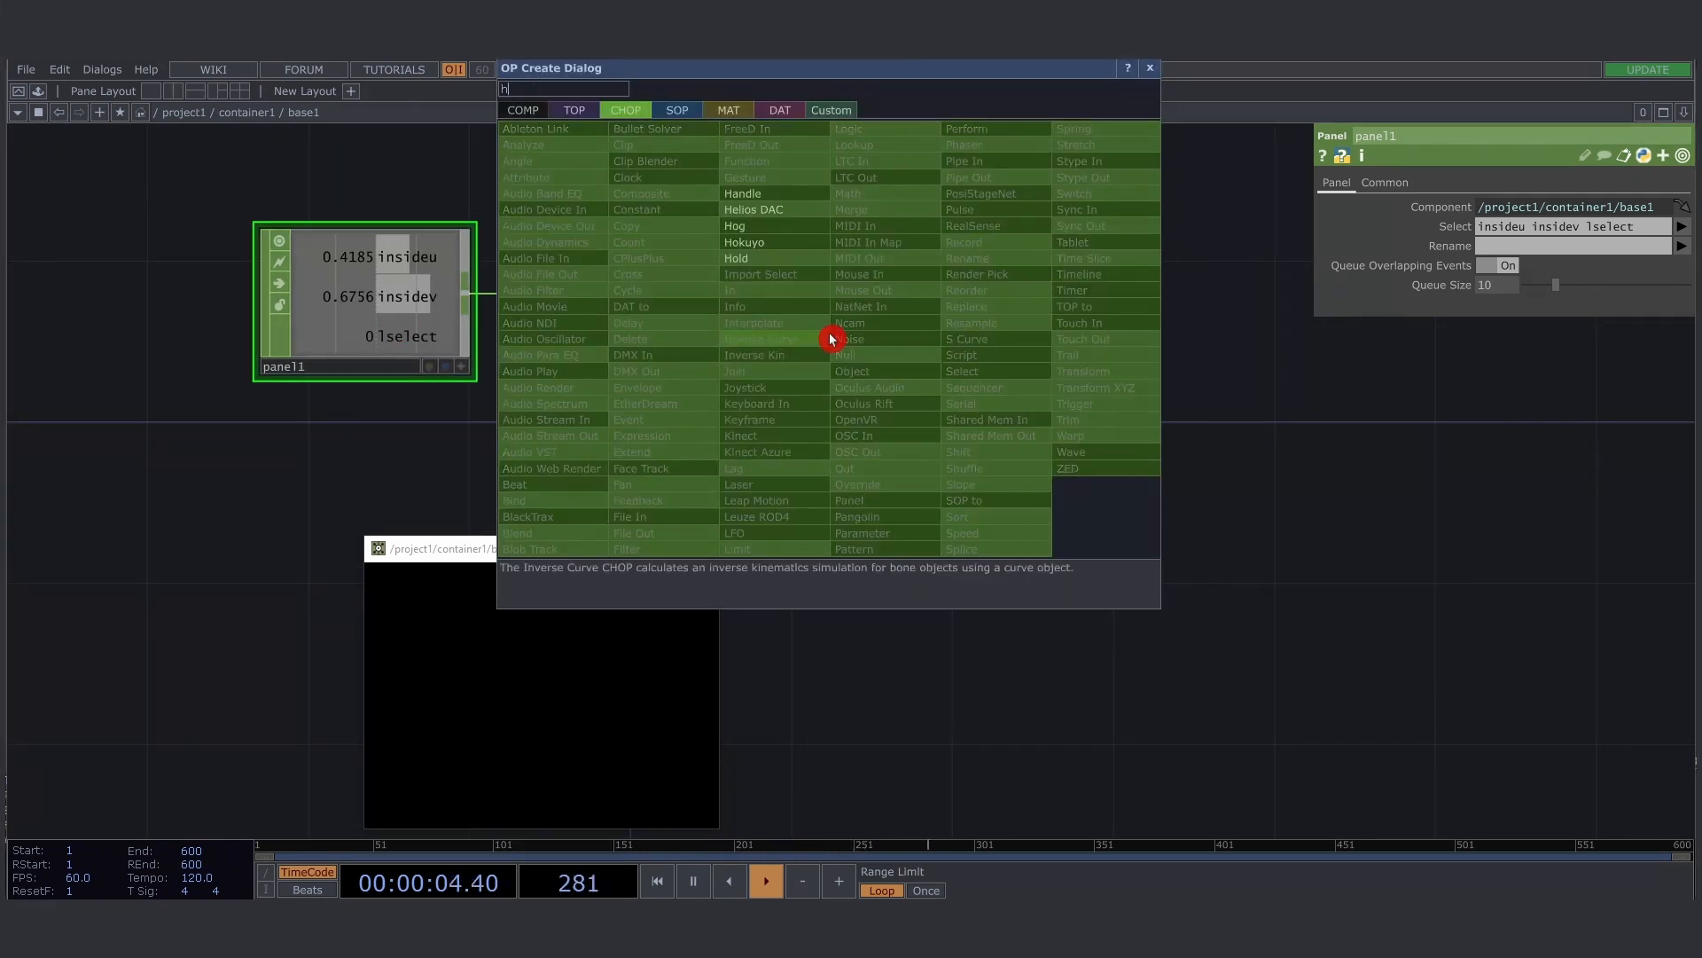
type("old")
key("Return")
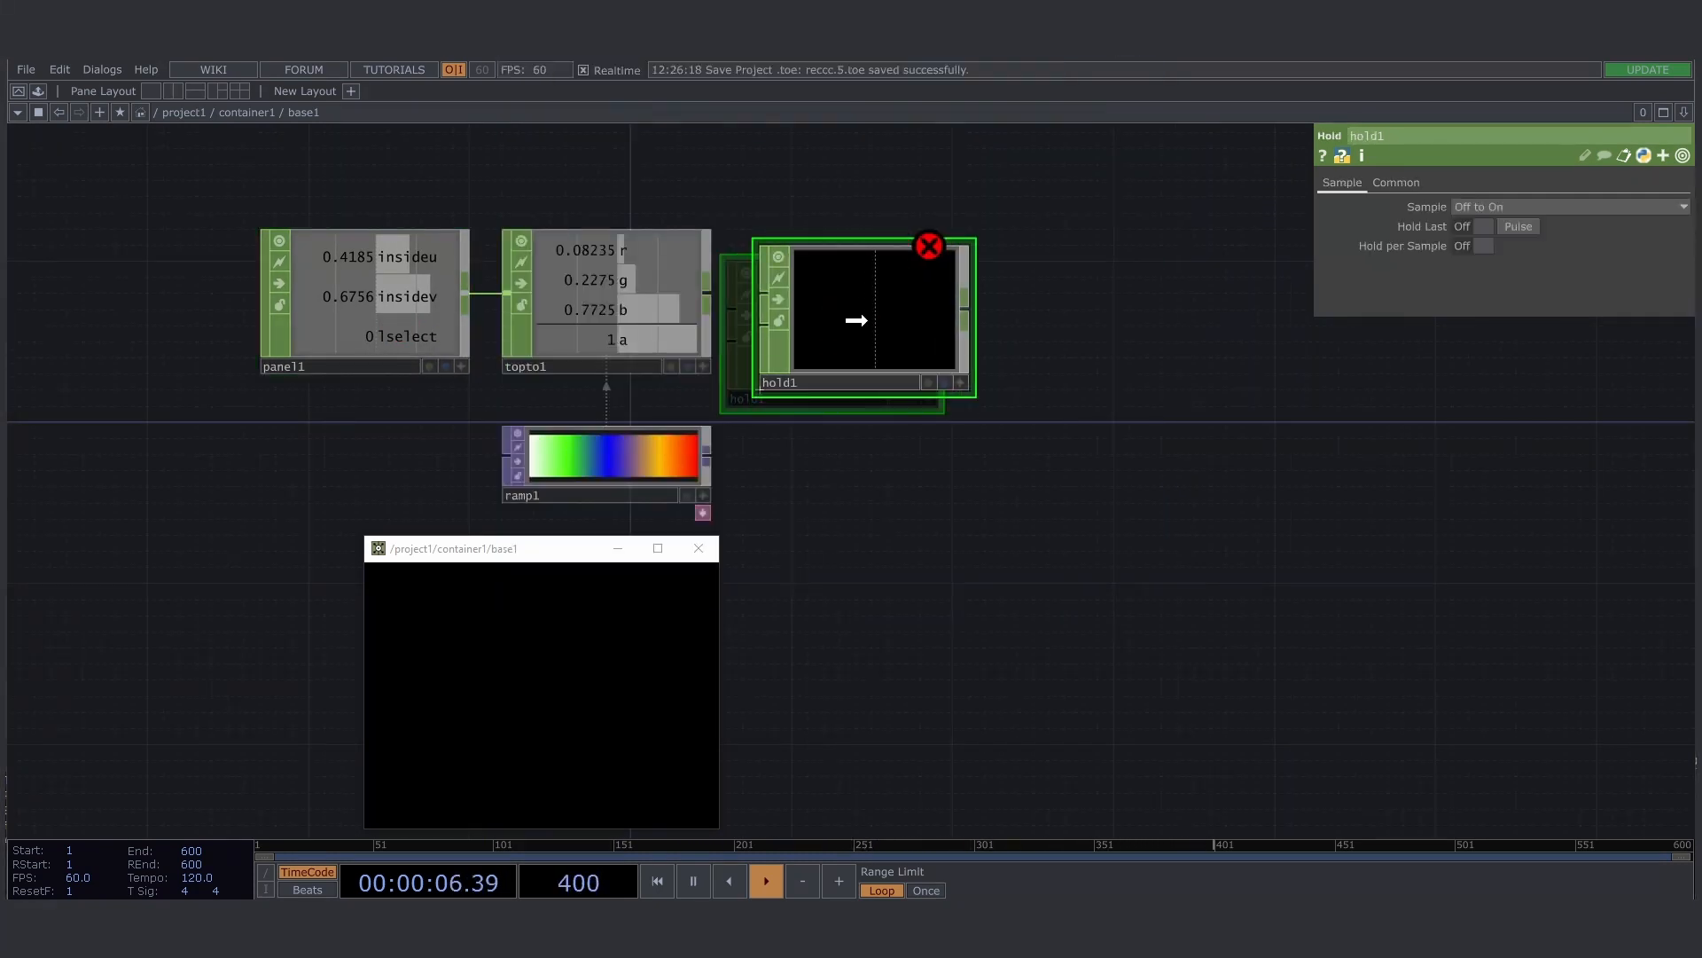
left_click(878, 309)
left_click_drag(715, 300, 780, 282)
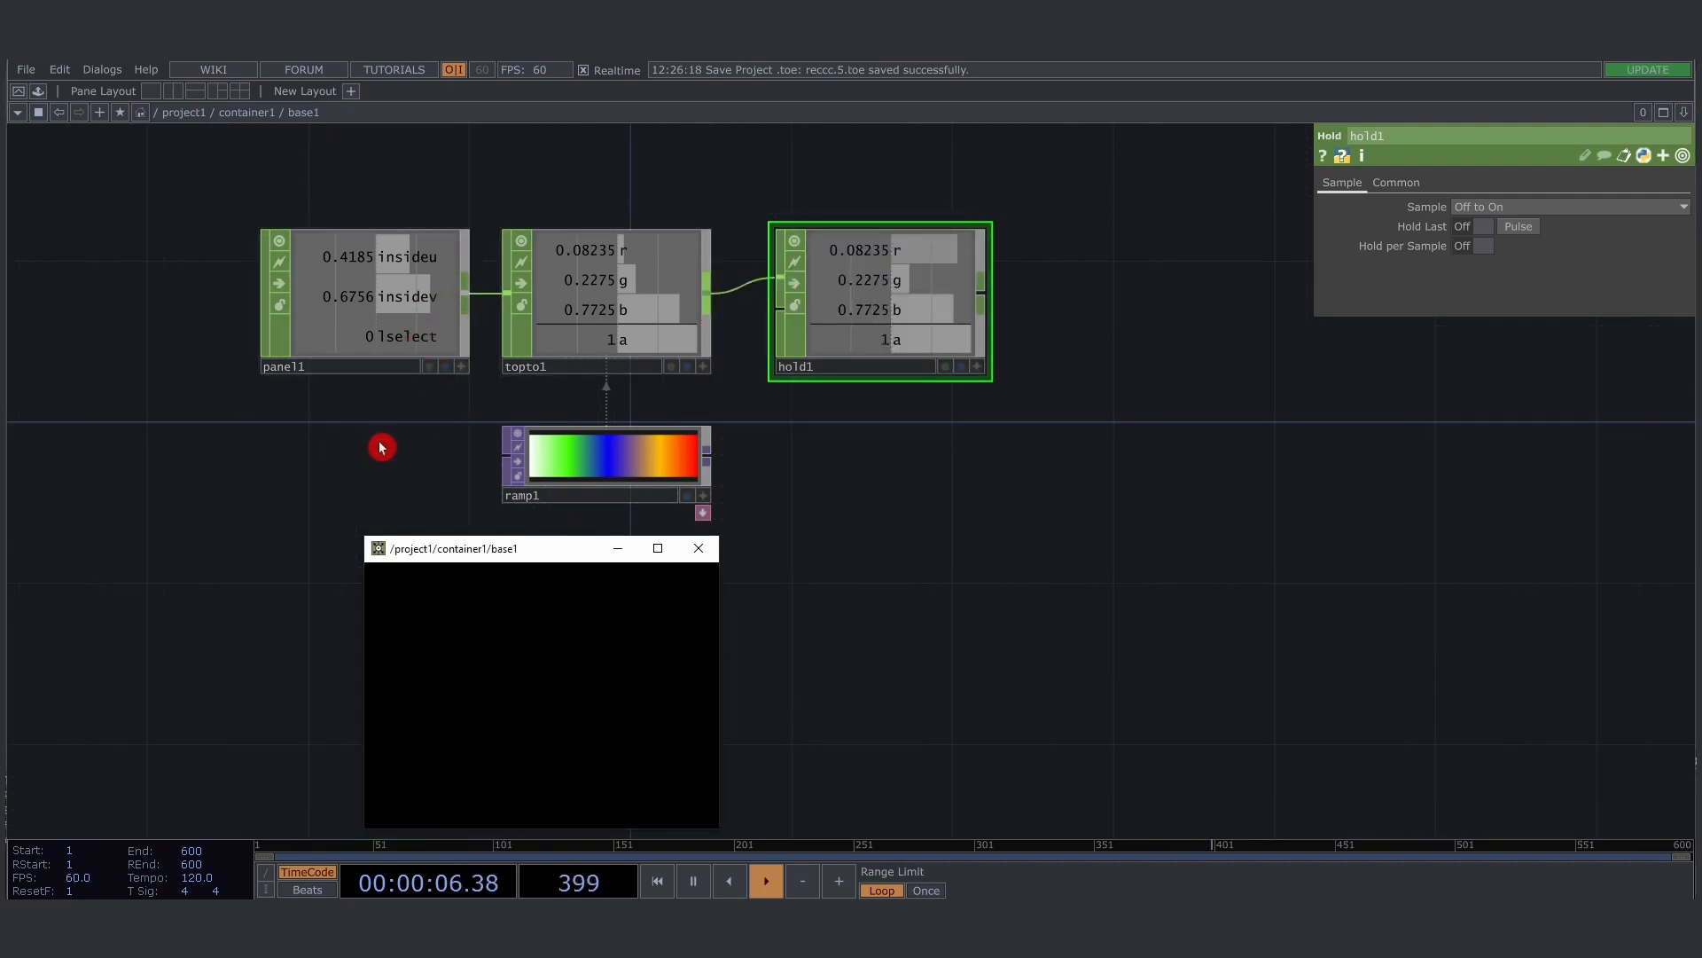
Add a Select CHOP just below the panel1 node
left_click_drag(382, 447, 414, 393)
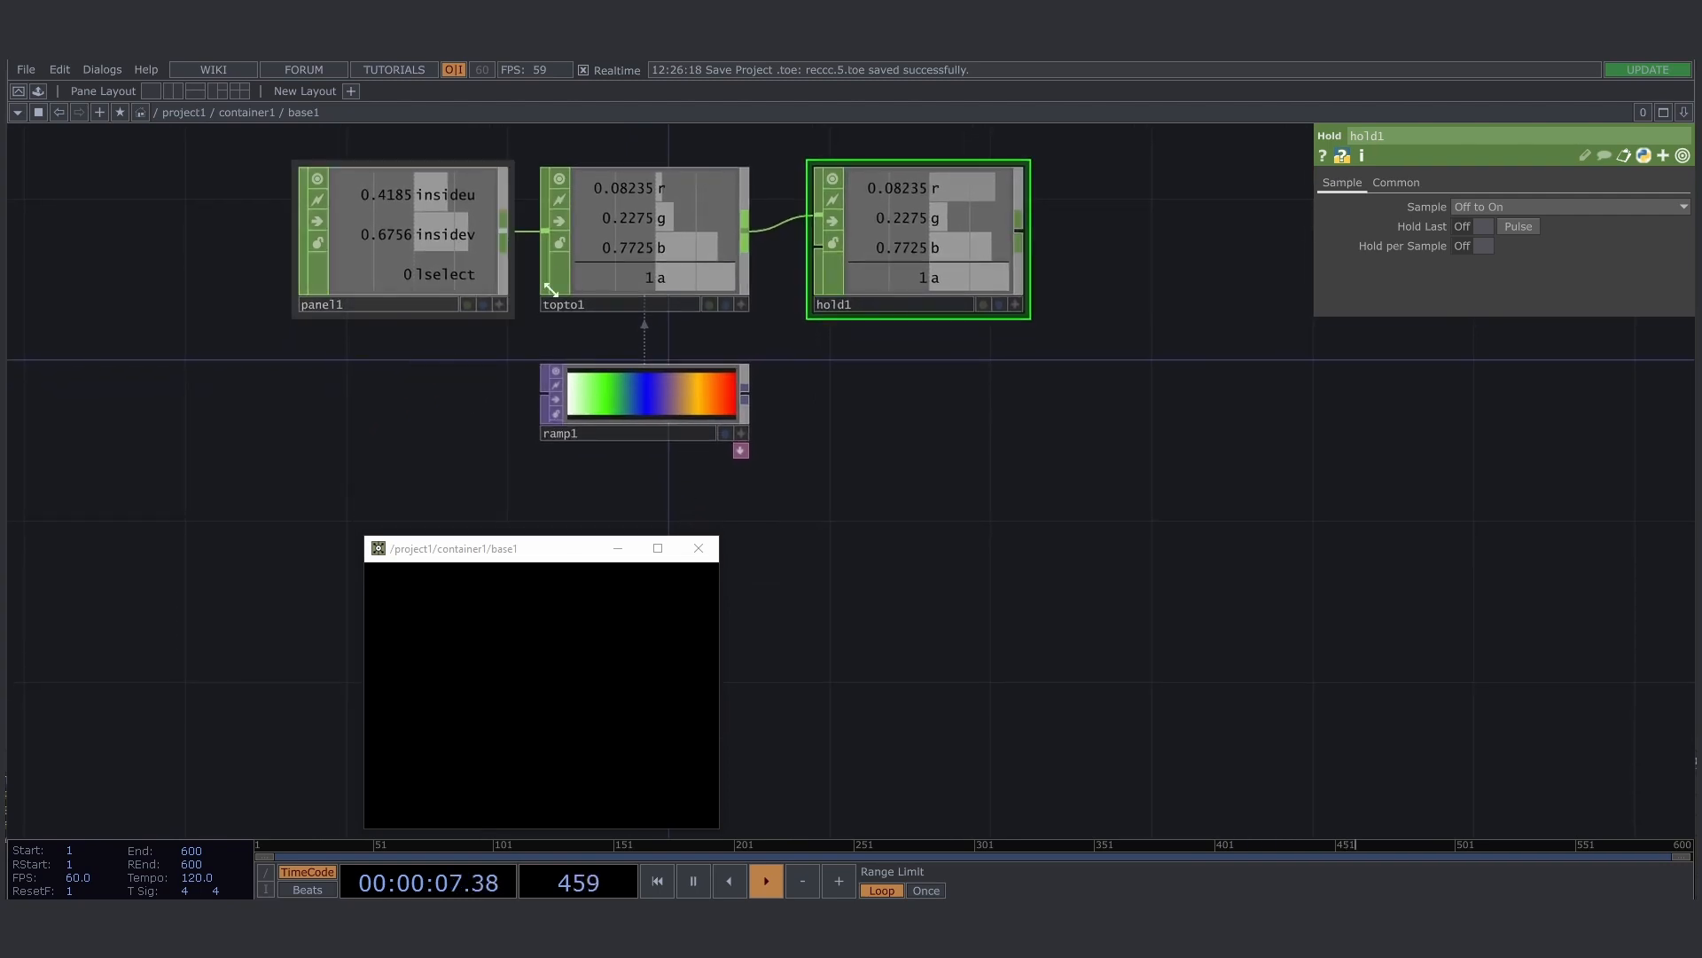
key("Tab")
type("sel")
key("Return")
left_click(361, 393)
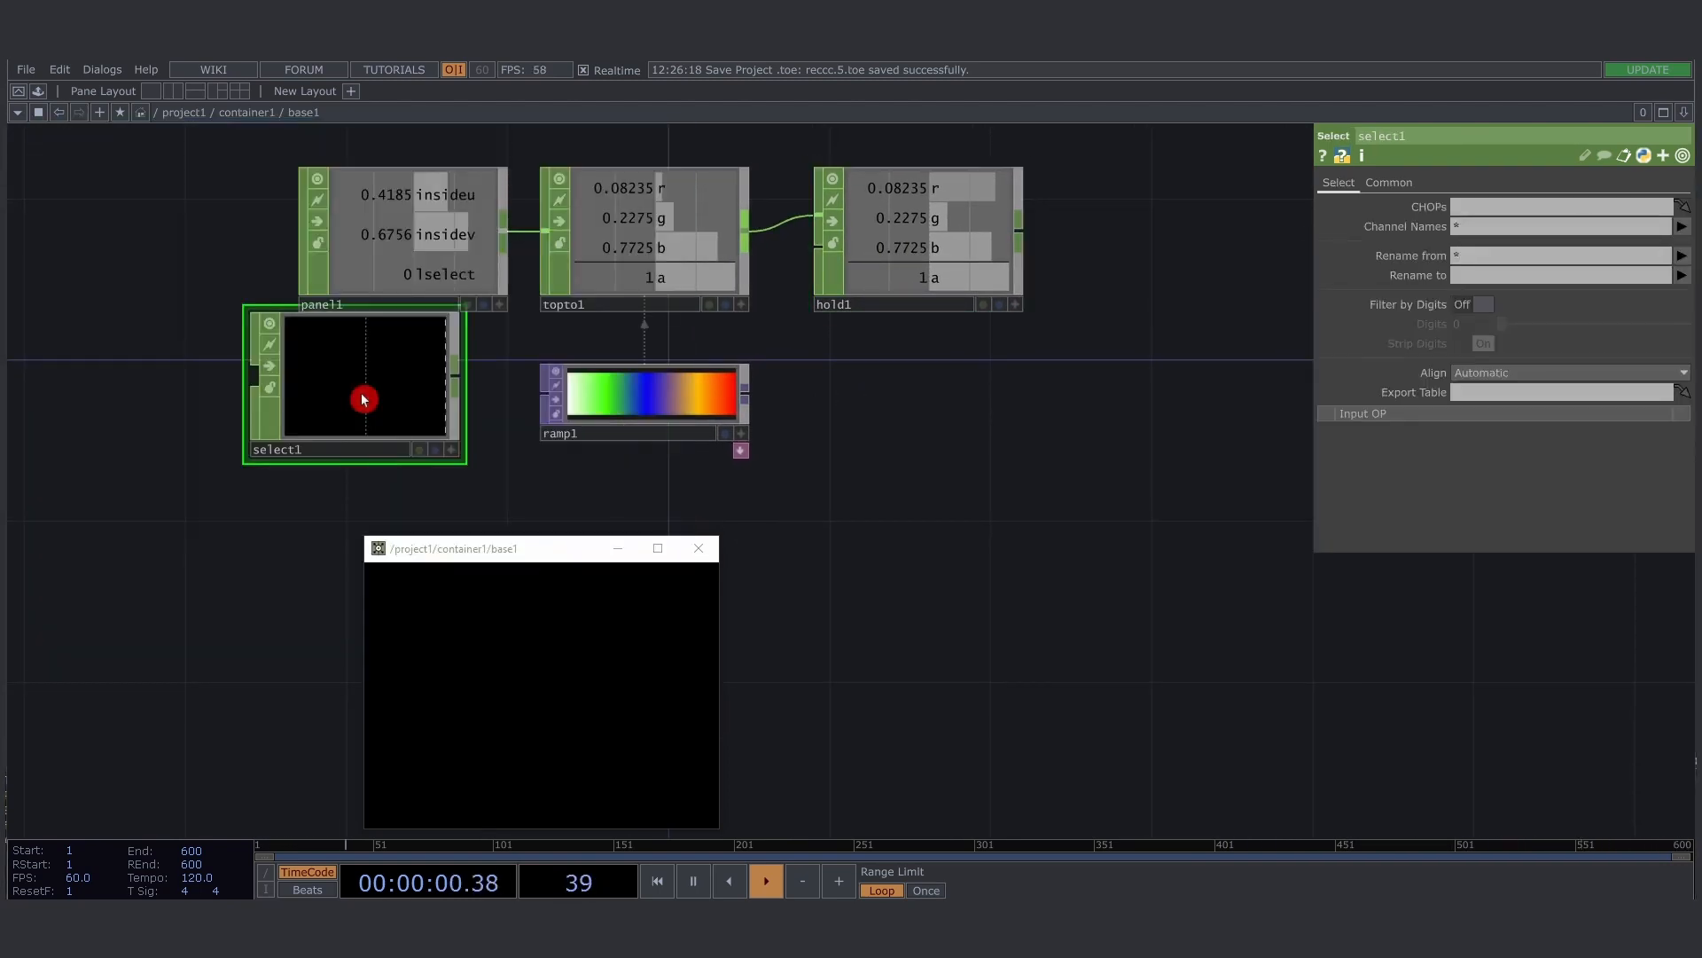
Position select1 directly below panel1 and set panel1 as its source CHOP
left_click_drag(361, 392, 409, 376)
left_click_drag(429, 248, 430, 426)
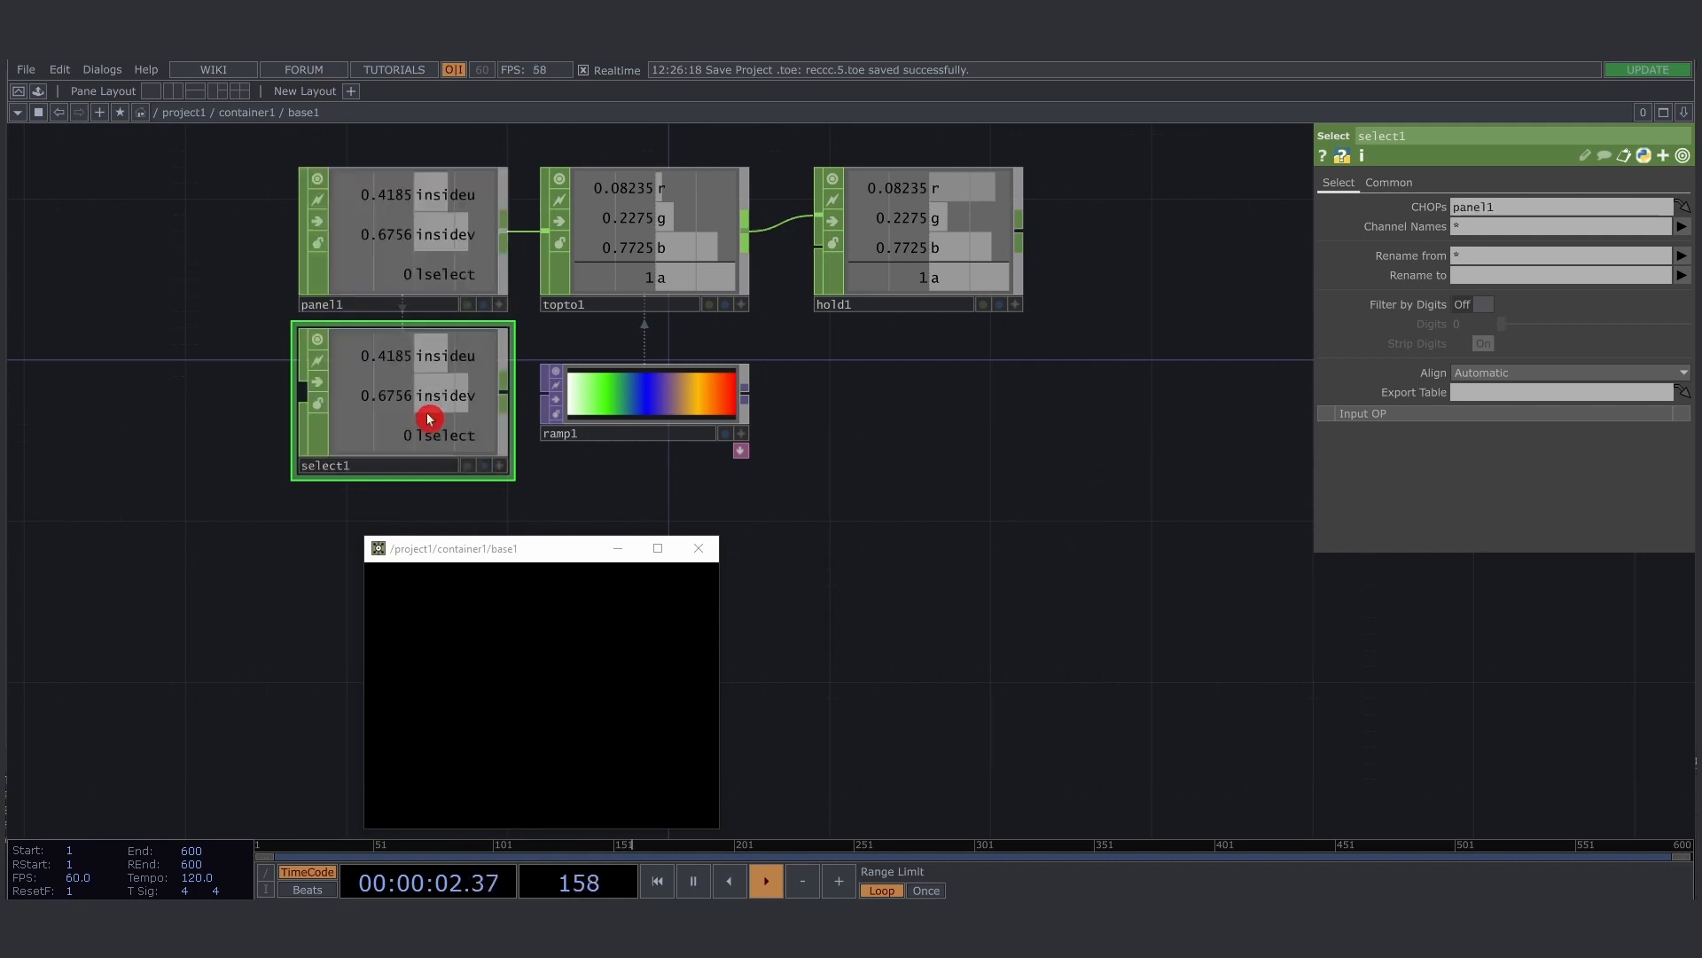
left_click(1683, 231)
left_click(1674, 266)
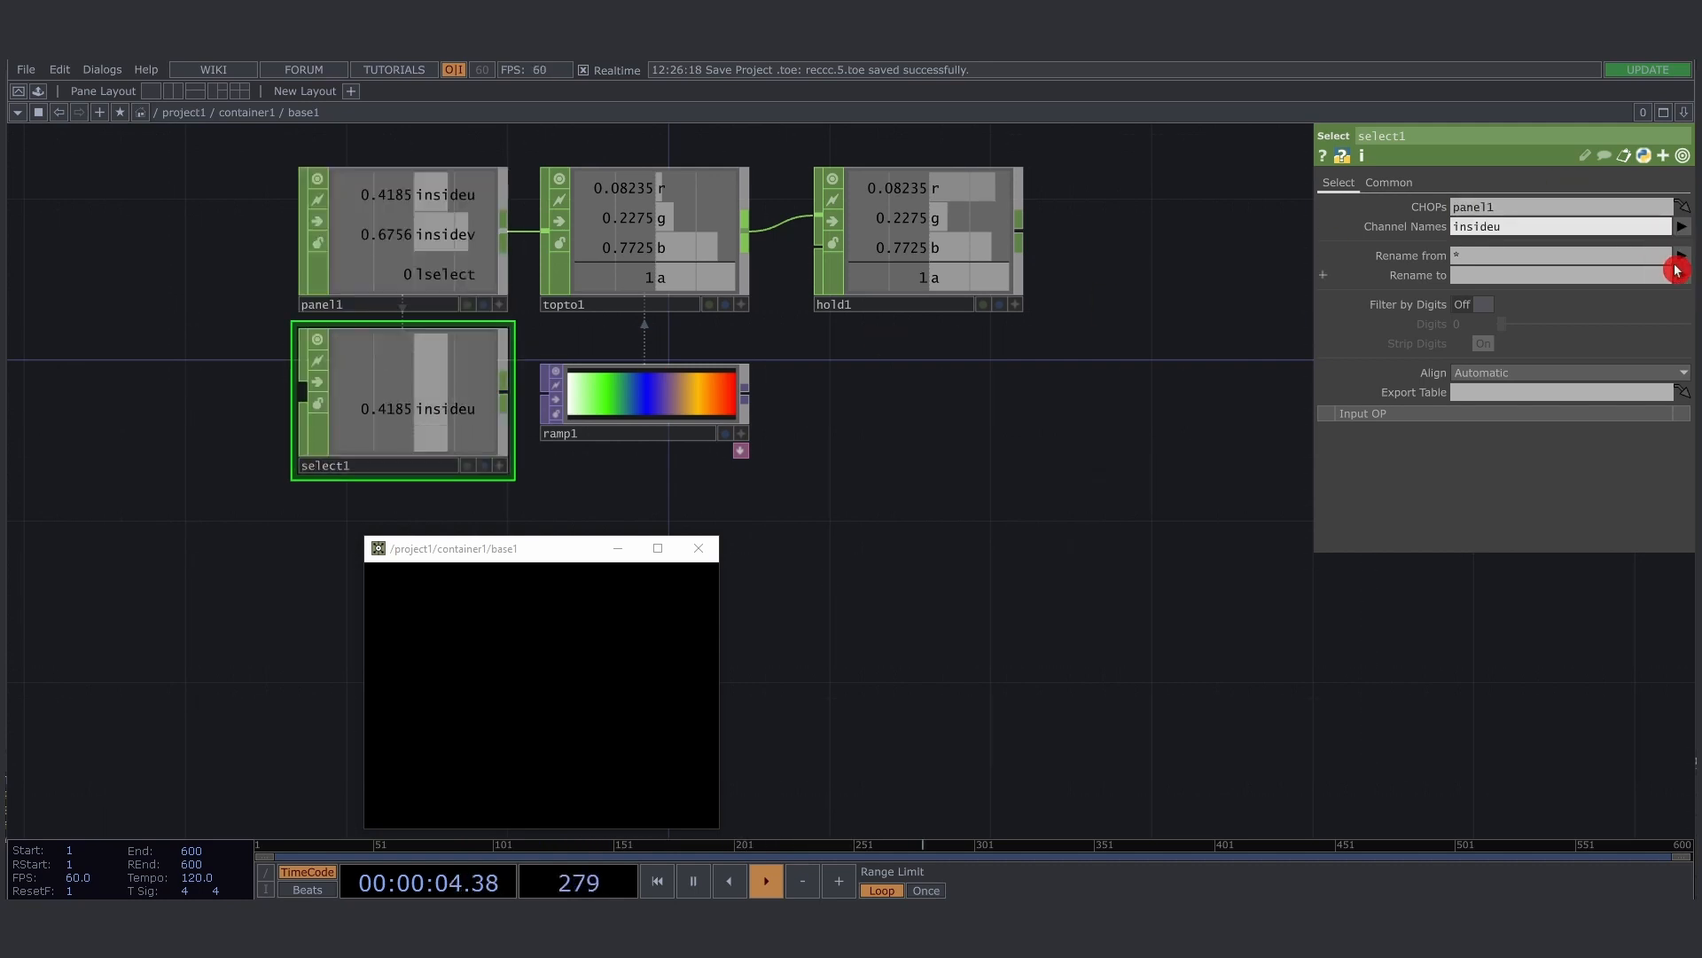
key("Delete")
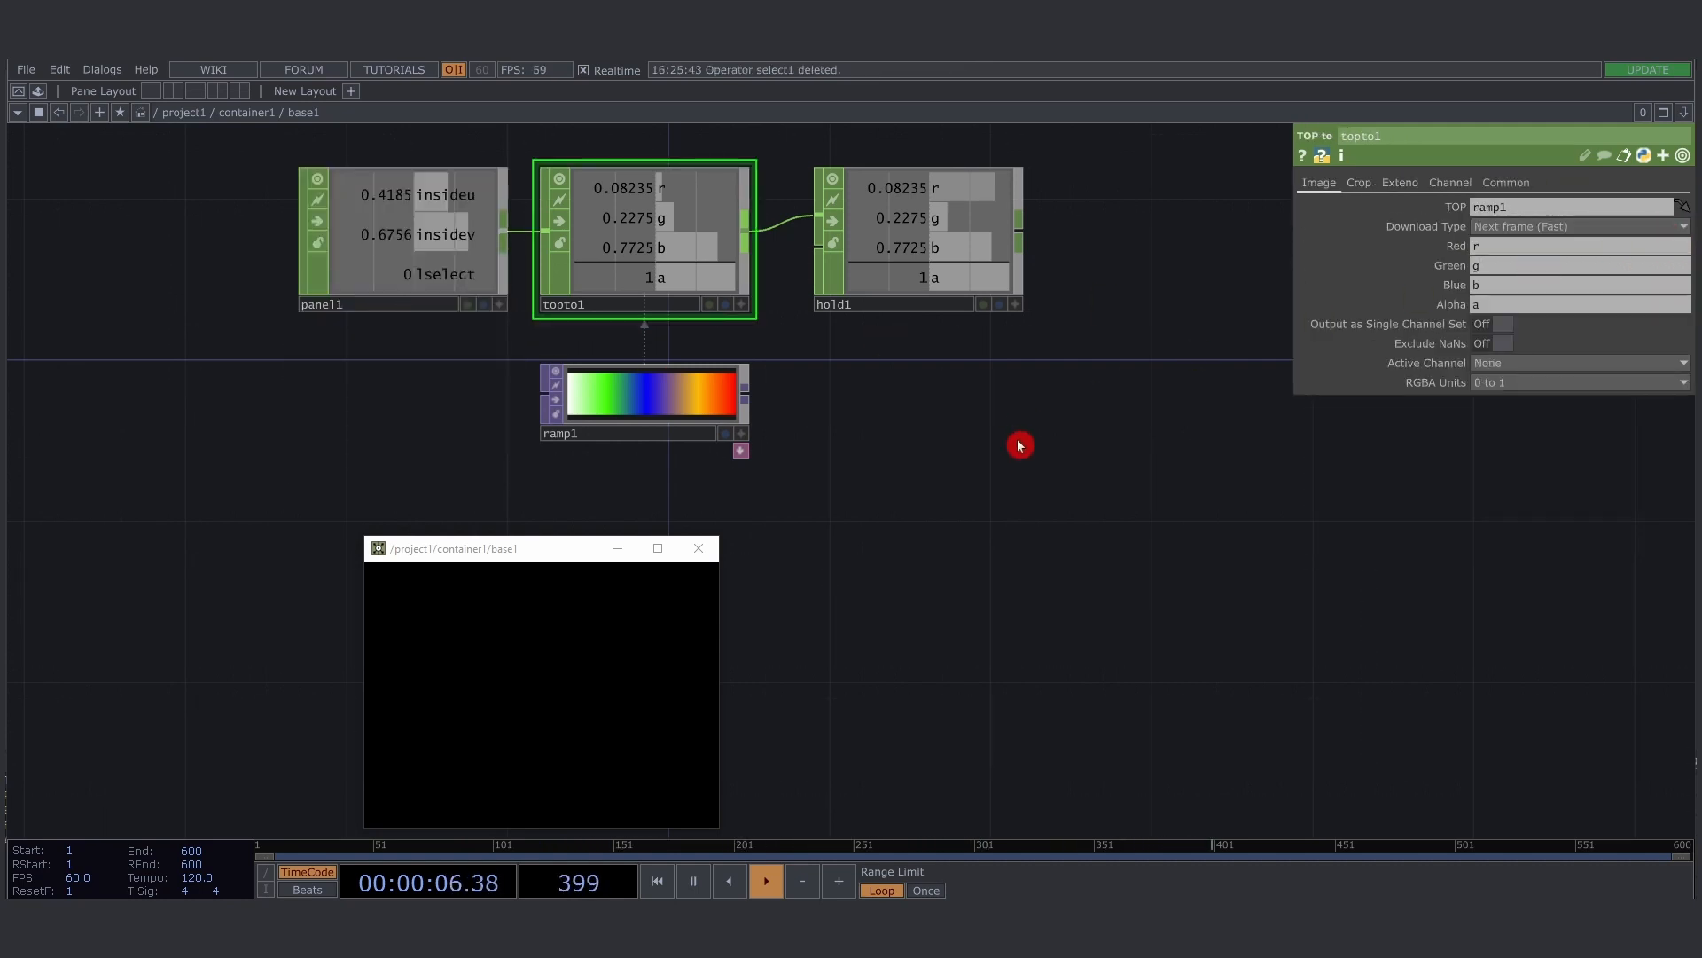
key("ctrl+z")
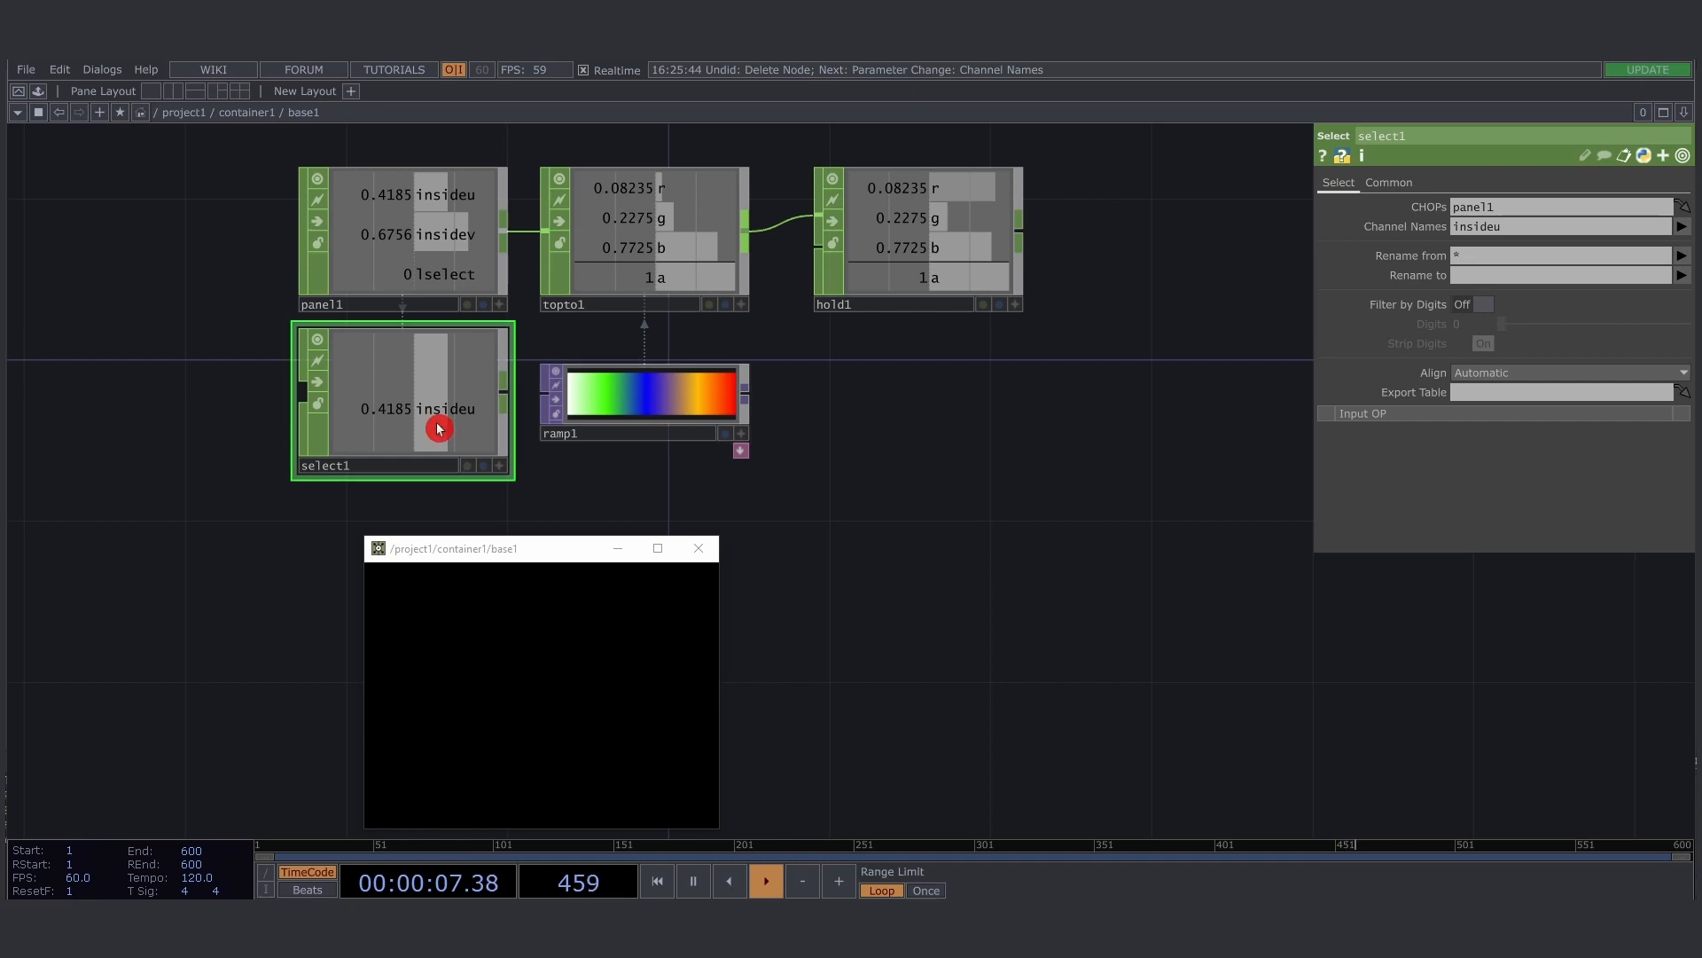
Set select1's channel names to lselect and connect its output to hold1's second input
left_click(1657, 229)
left_click(1683, 231)
left_click(1671, 306)
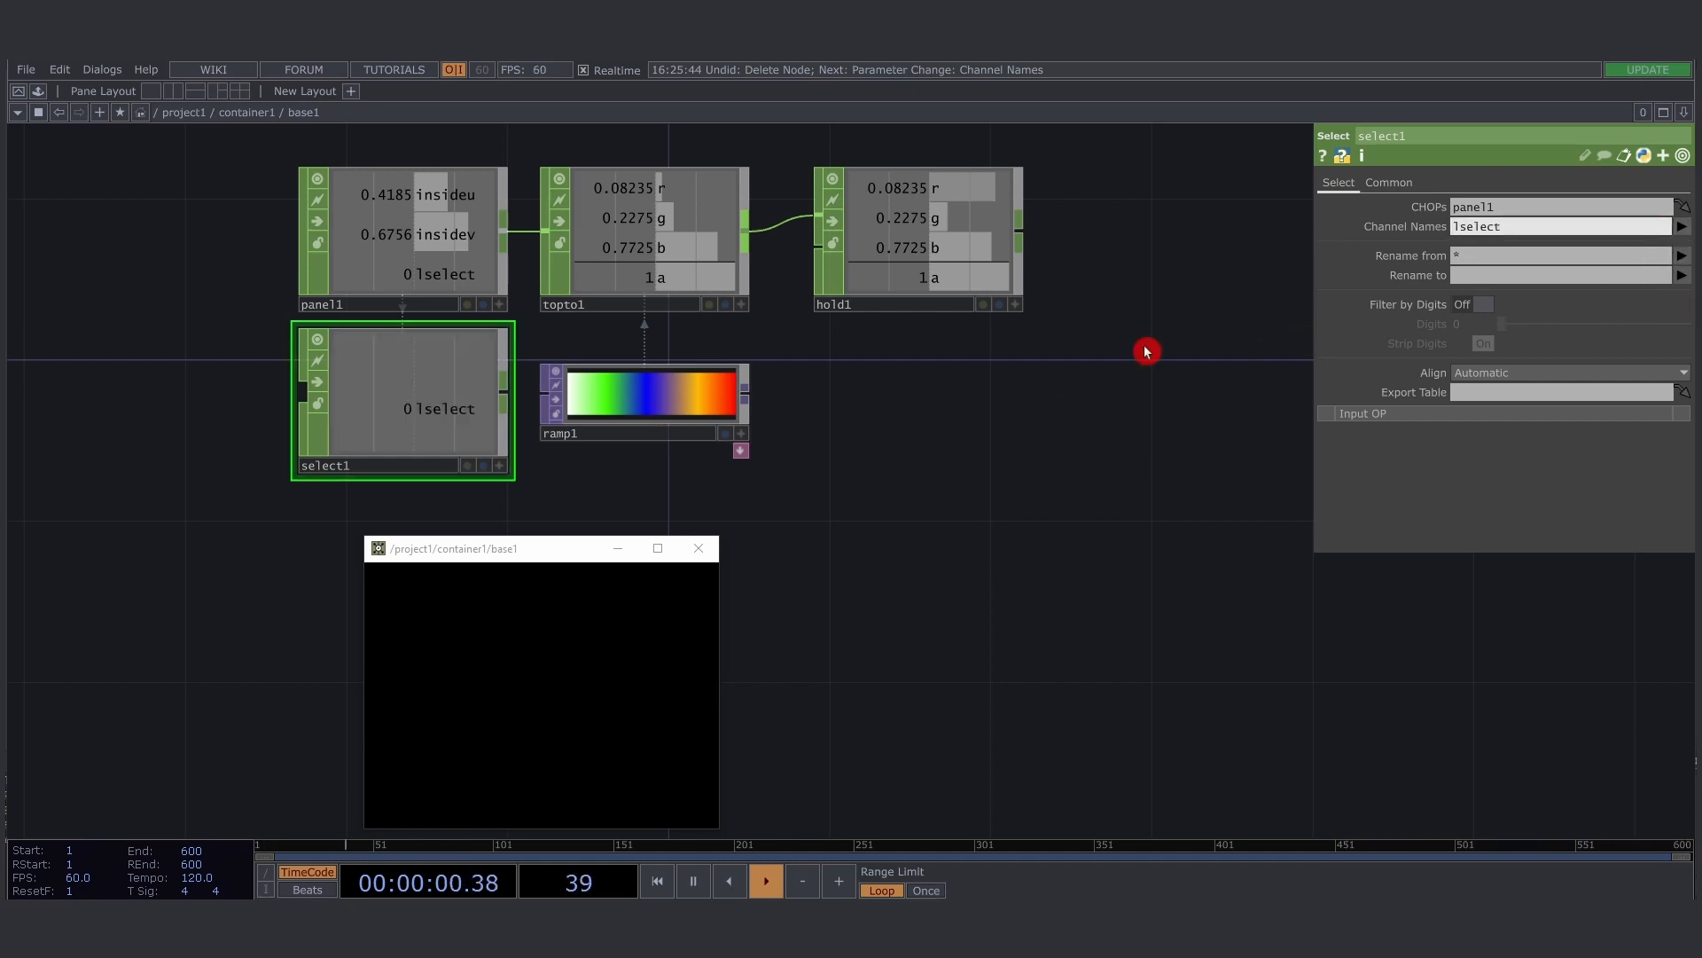
left_click_drag(506, 391, 821, 257)
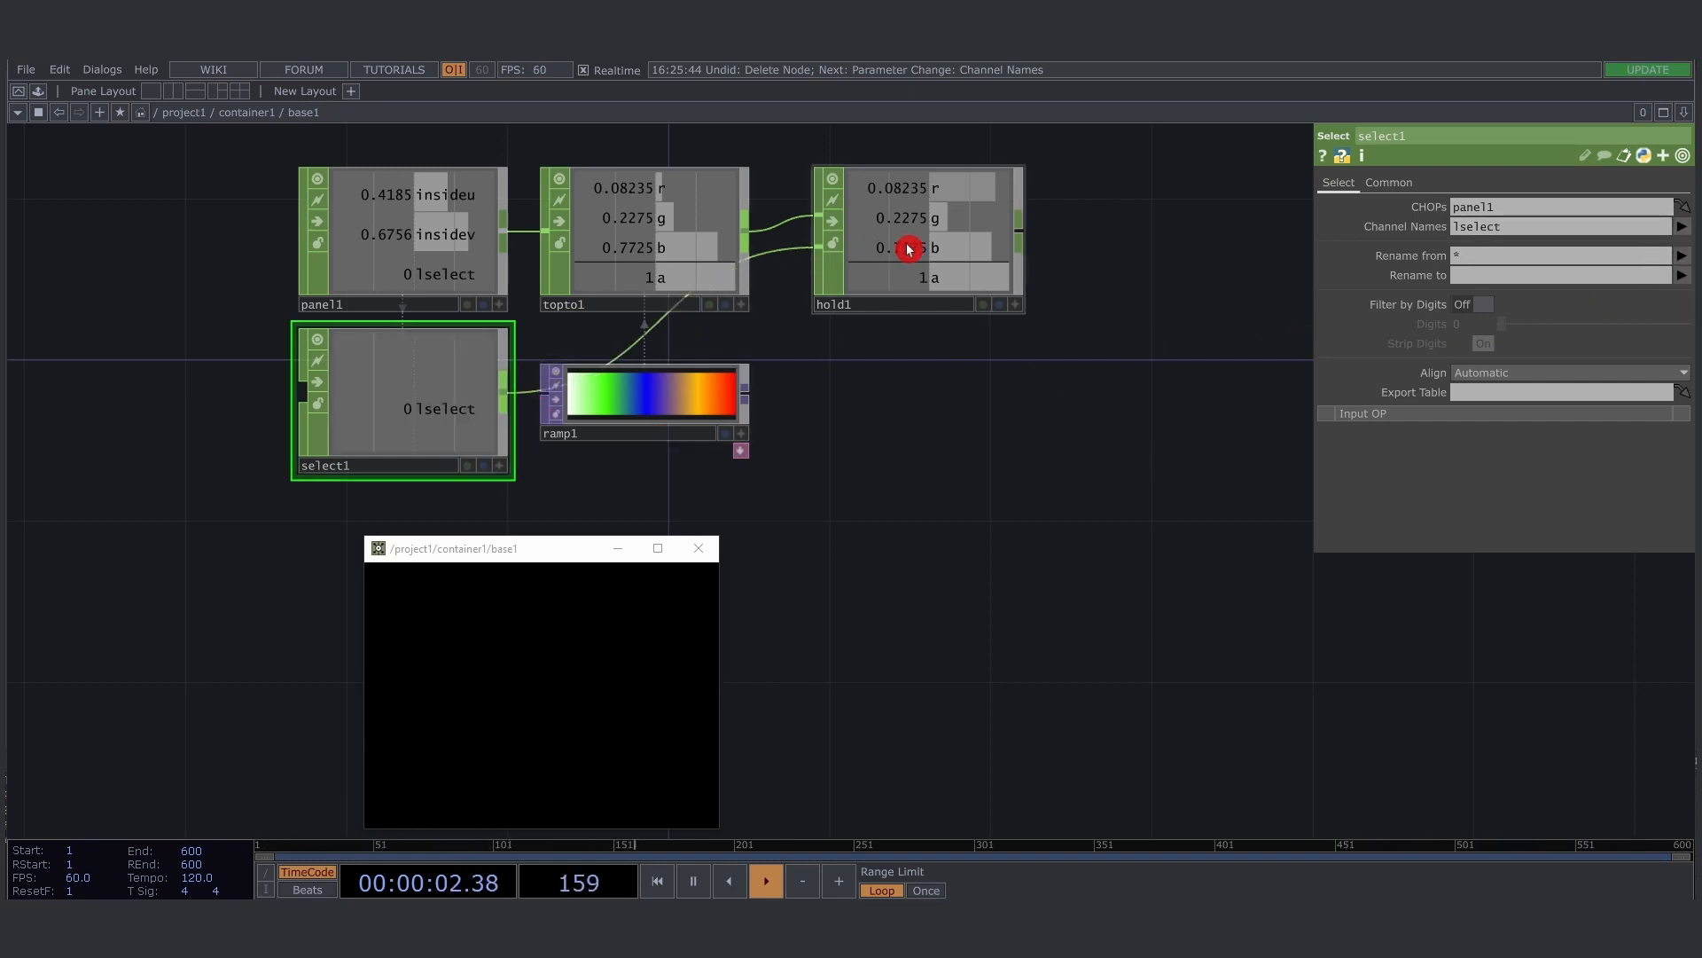
Check hold1's sampling settings and test holding colours by picking several spots in the floating base1 viewer
left_click_drag(867, 439, 774, 472)
left_click(825, 308)
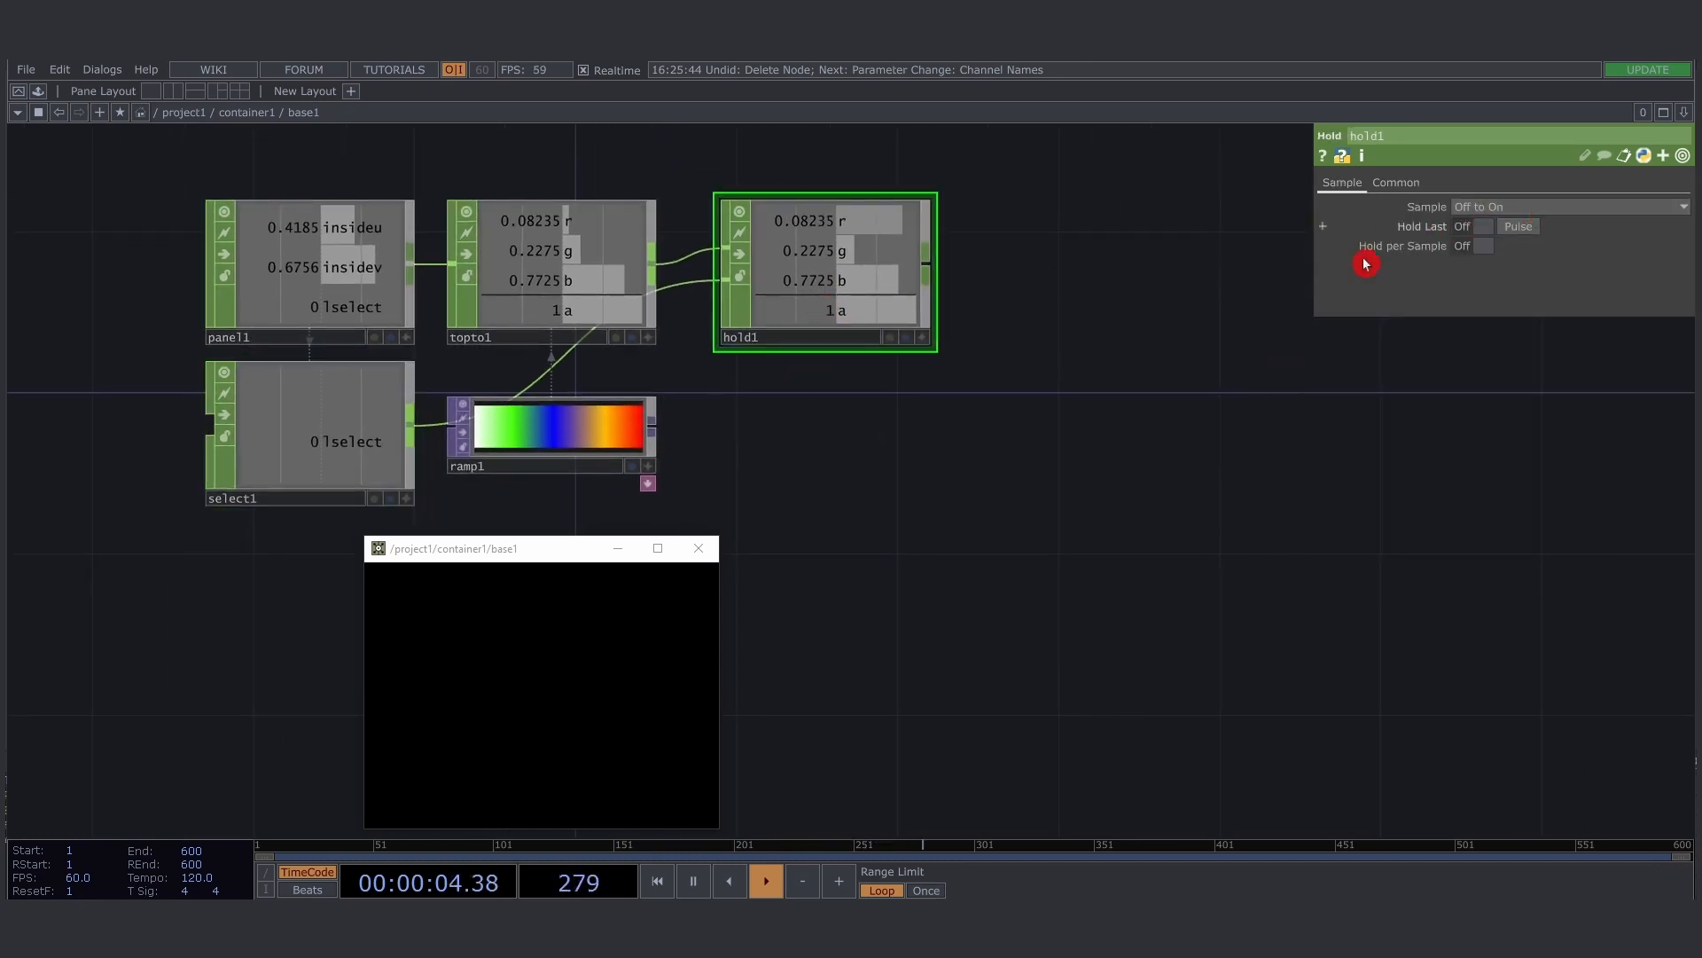
left_click(438, 689)
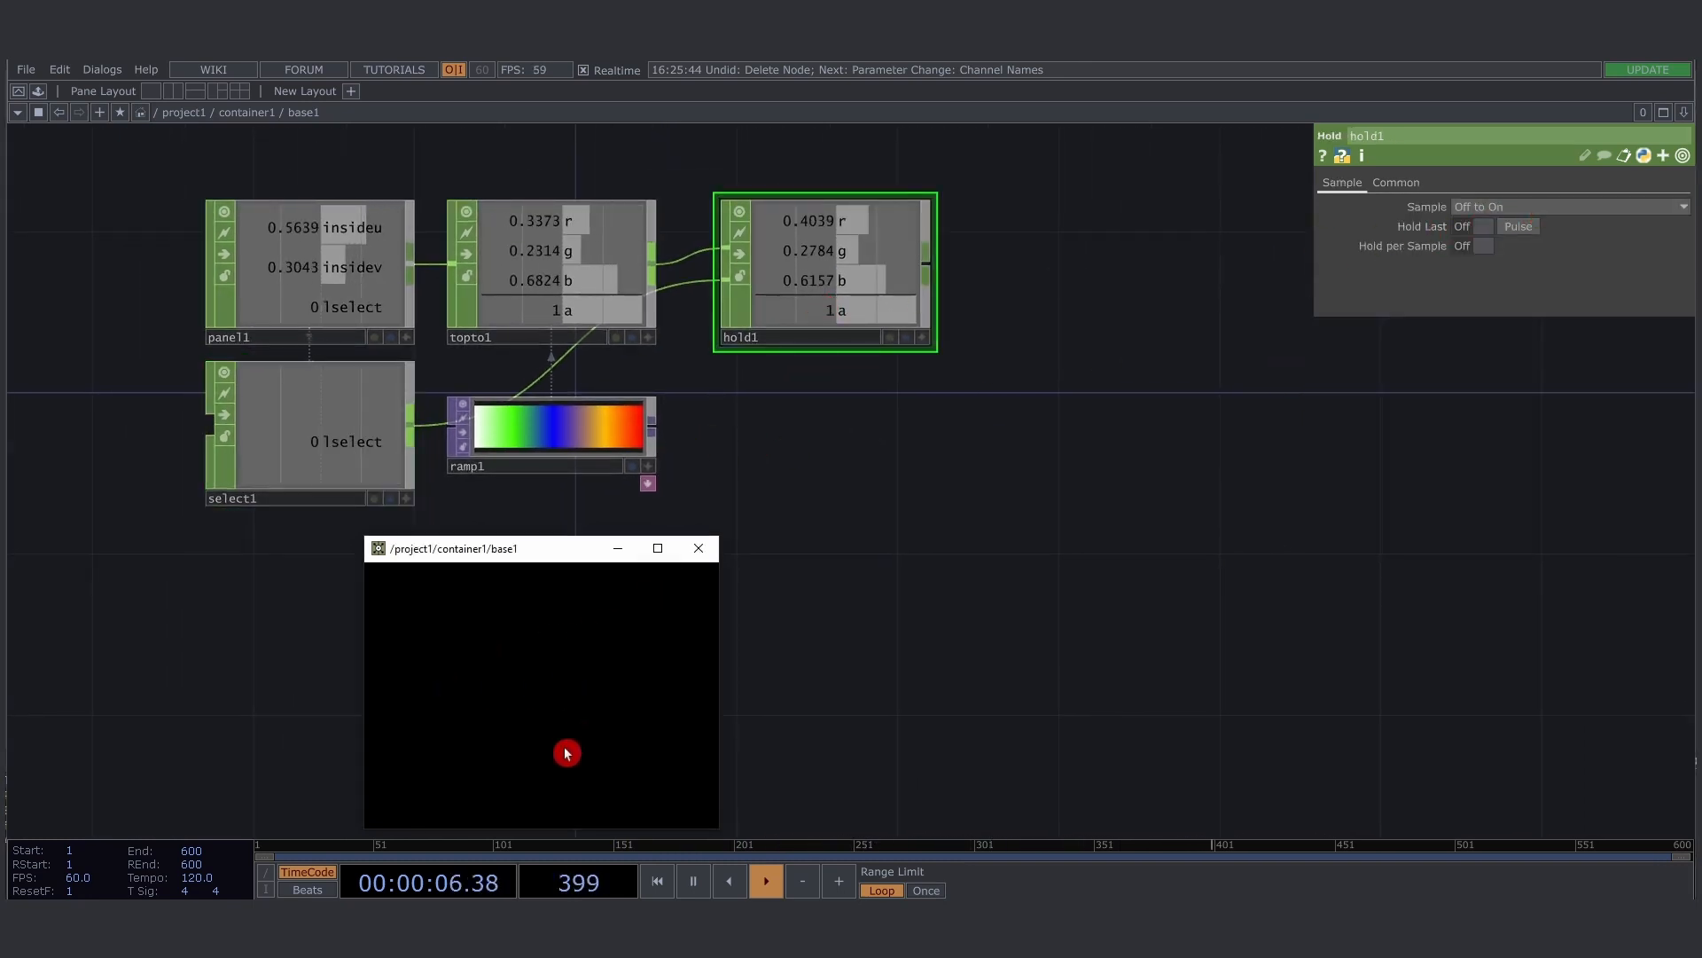
left_click(434, 742)
left_click(635, 722)
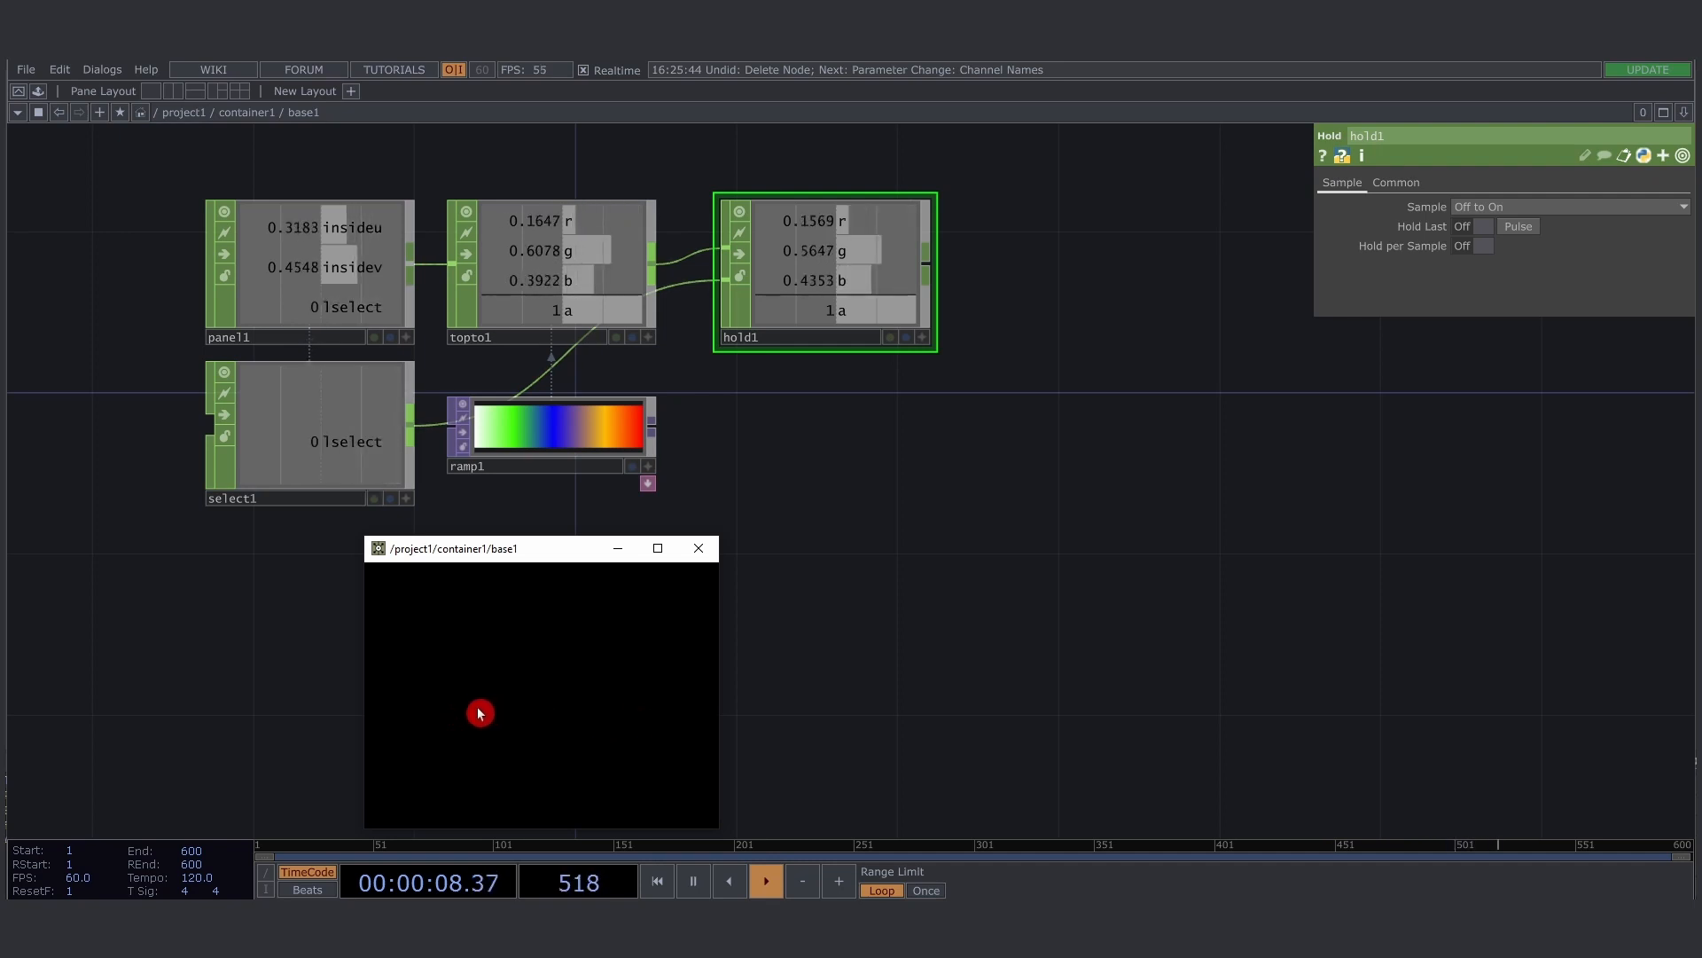
left_click(634, 710)
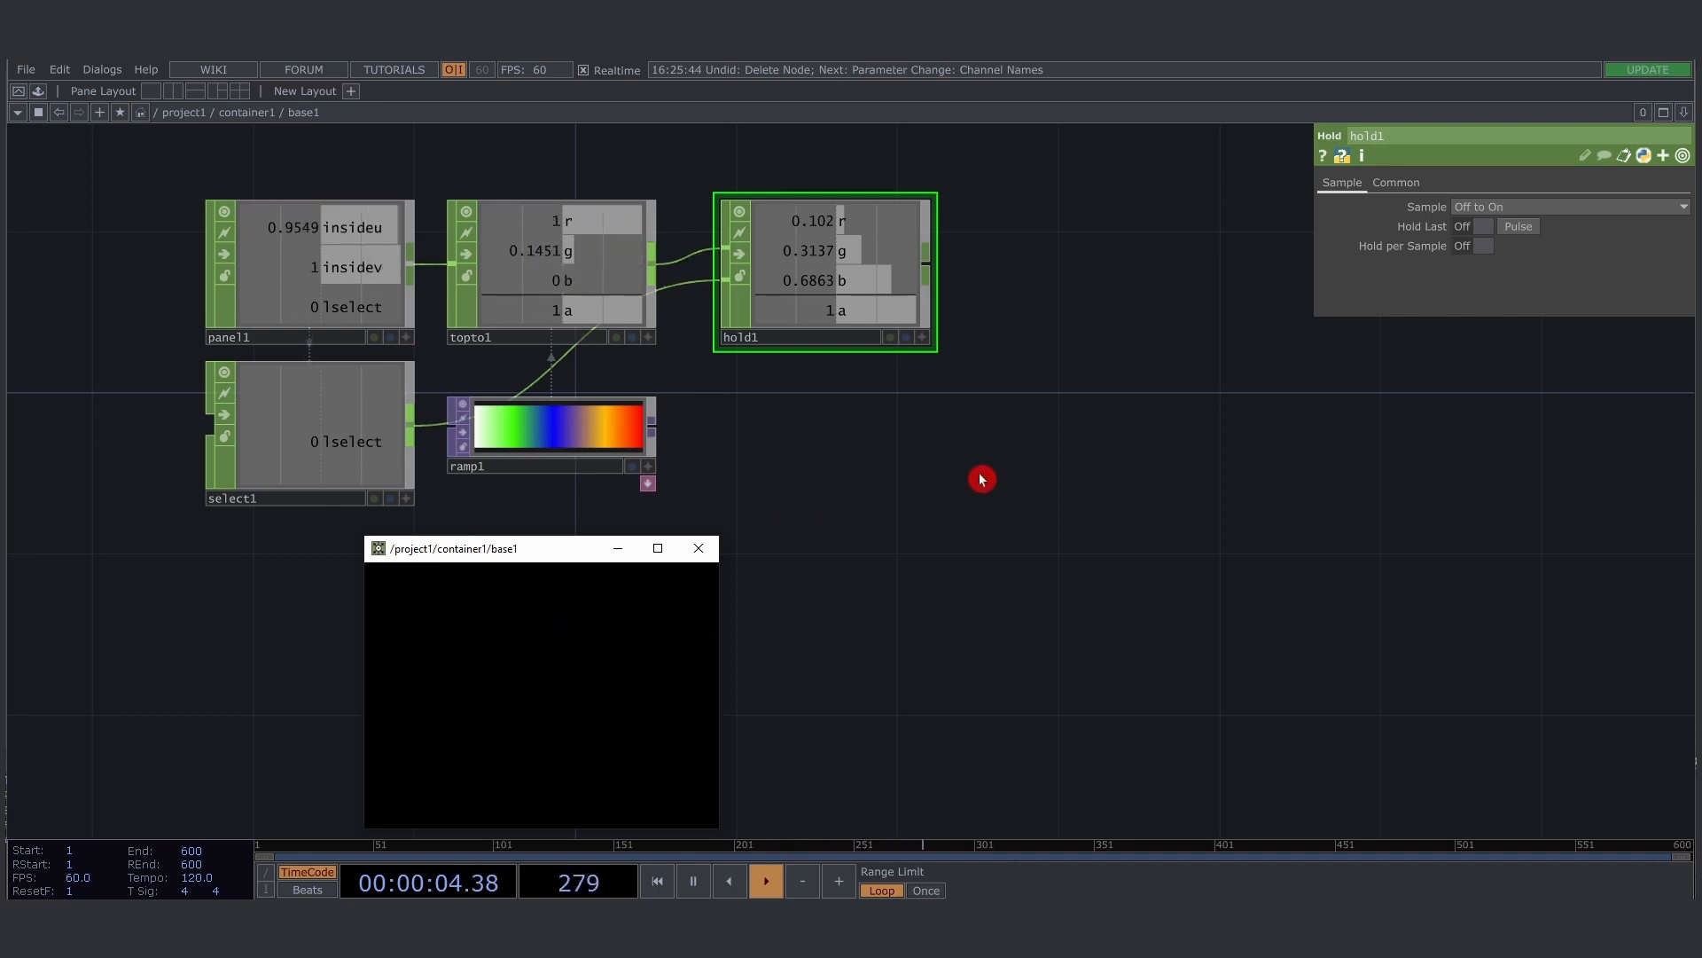
Add a Null TOP fed by ramp1, name it bg, and align it in line with the ramp
left_click_drag(983, 478, 857, 471)
left_click(490, 441)
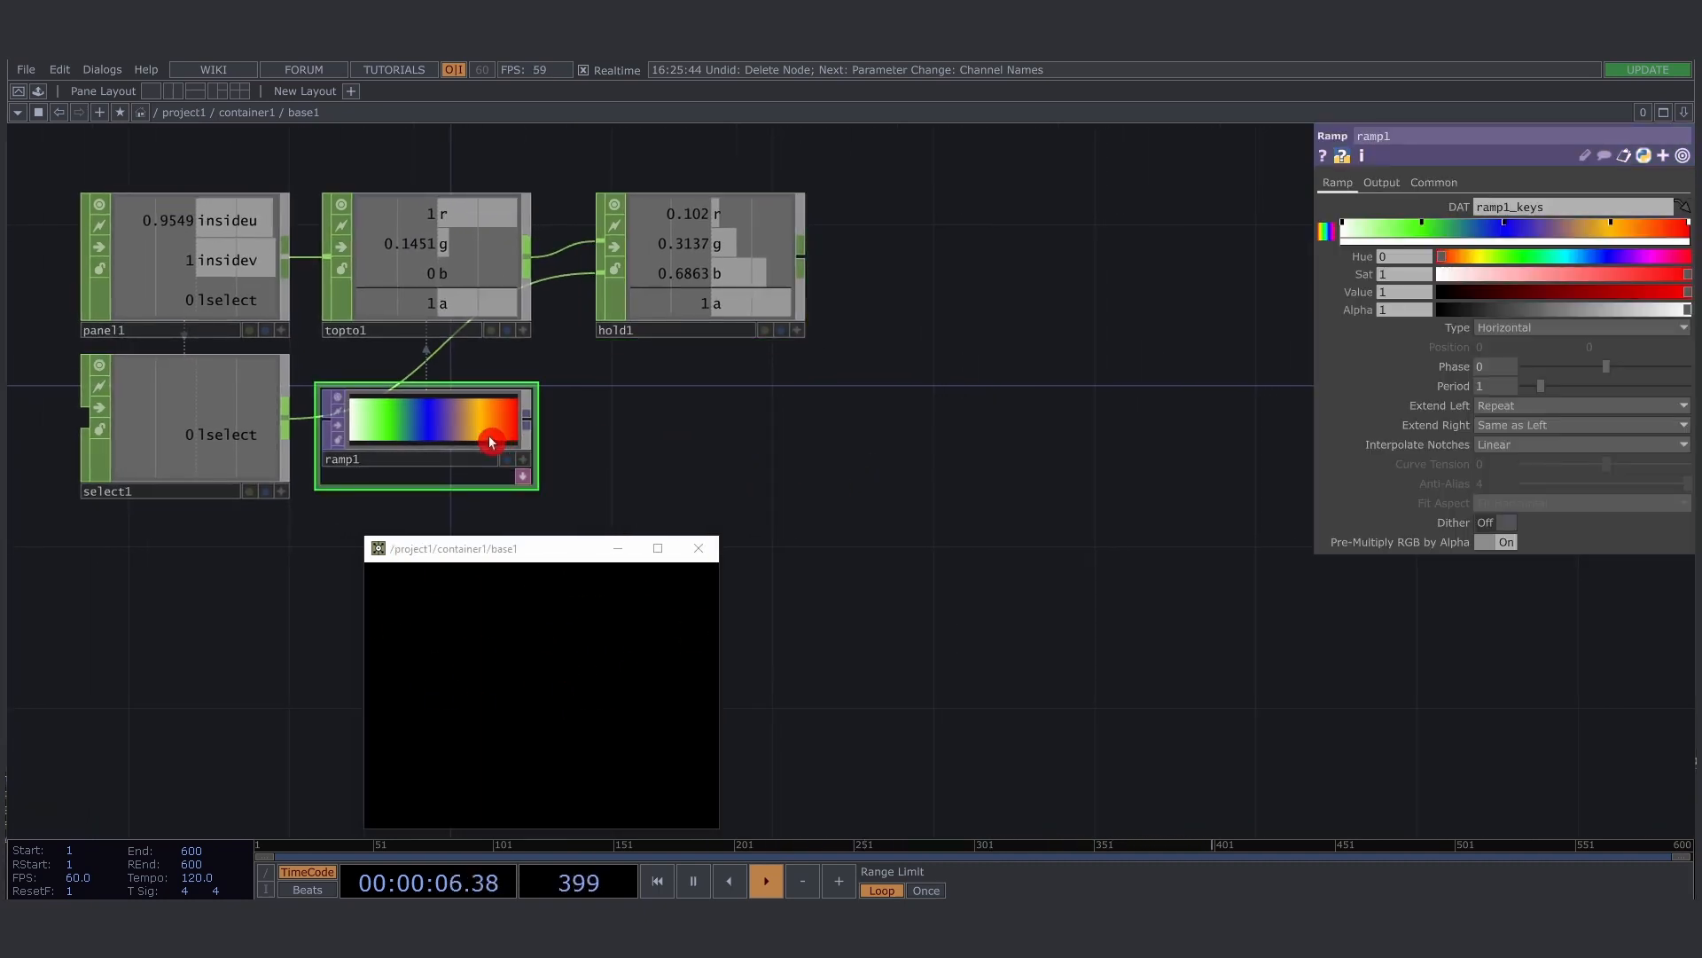
key("ctrl+alt+n")
left_click(1157, 420)
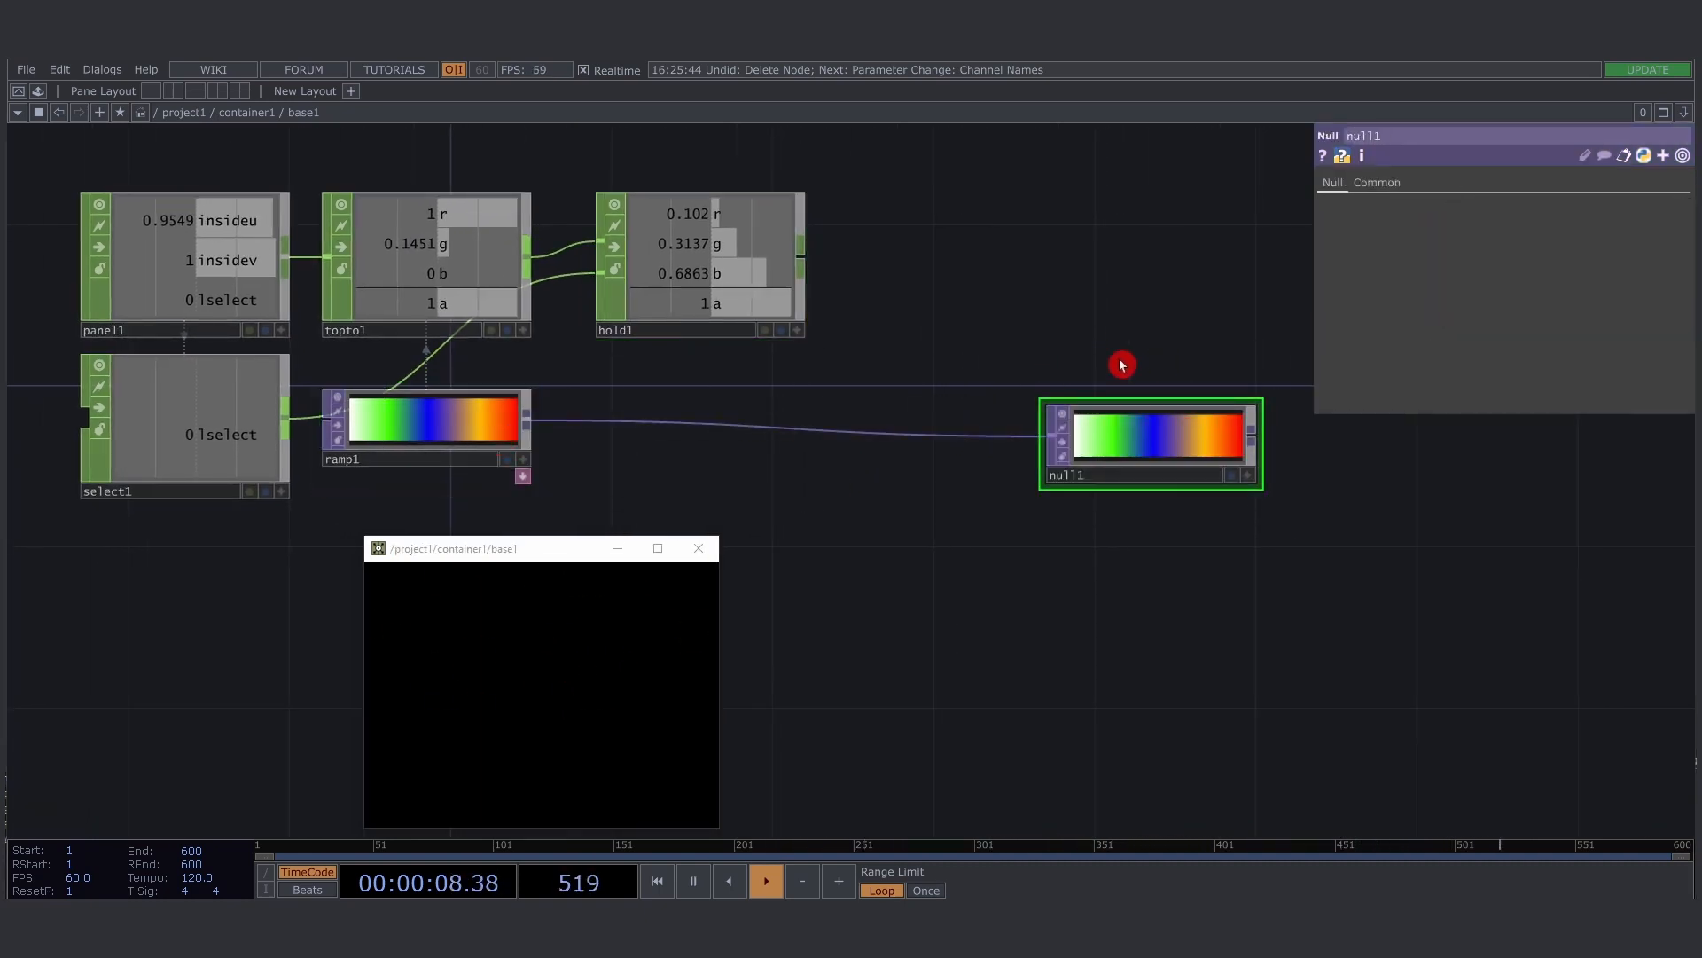
left_click_drag(1121, 365, 1004, 330)
left_click_drag(1051, 407, 1071, 387)
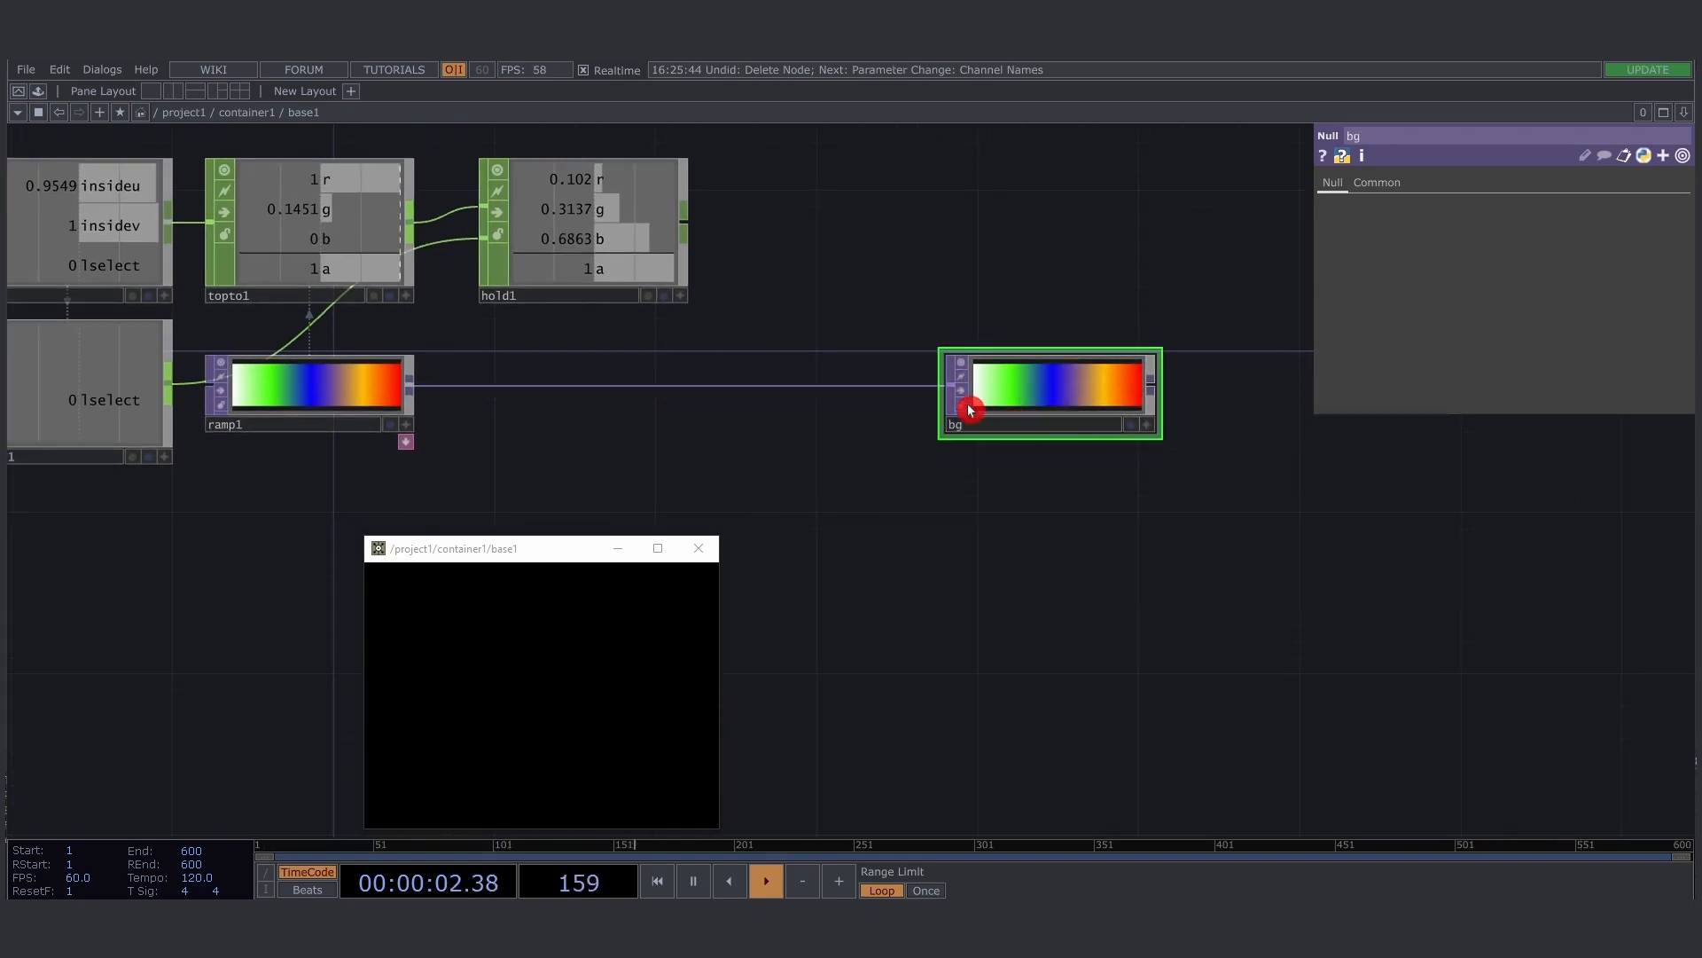
Set bg as the Background TOP of the parent base1 container, then close its parameter window
right_click(806, 468)
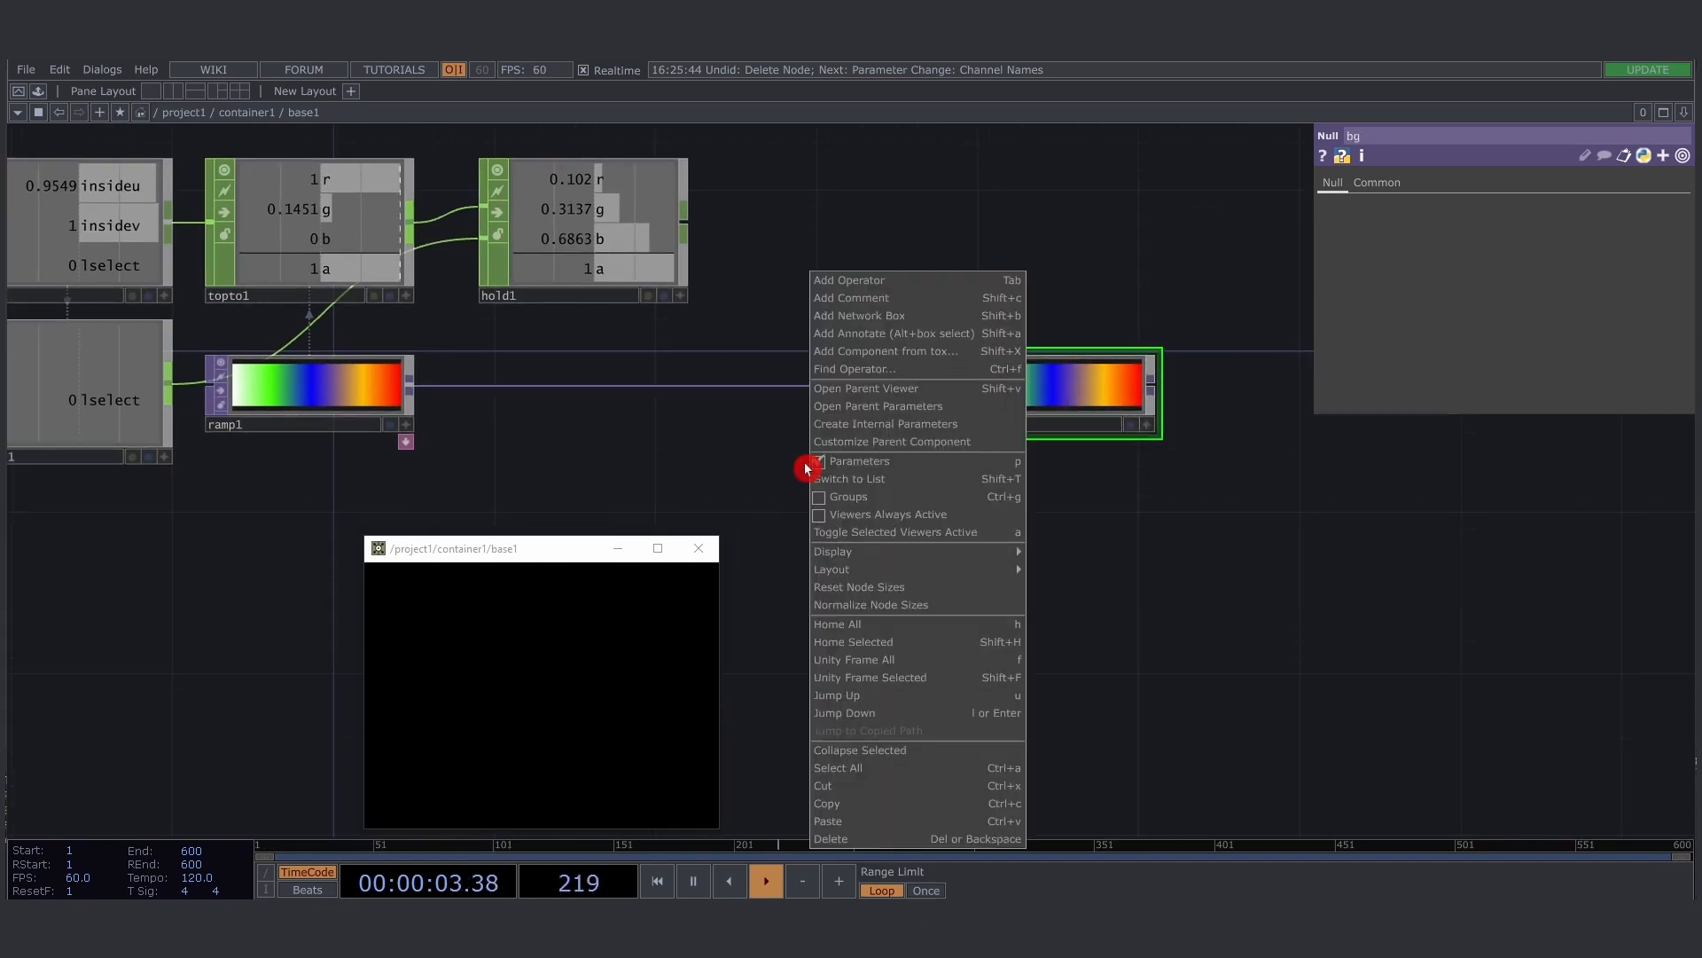
left_click(940, 406)
left_click(833, 180)
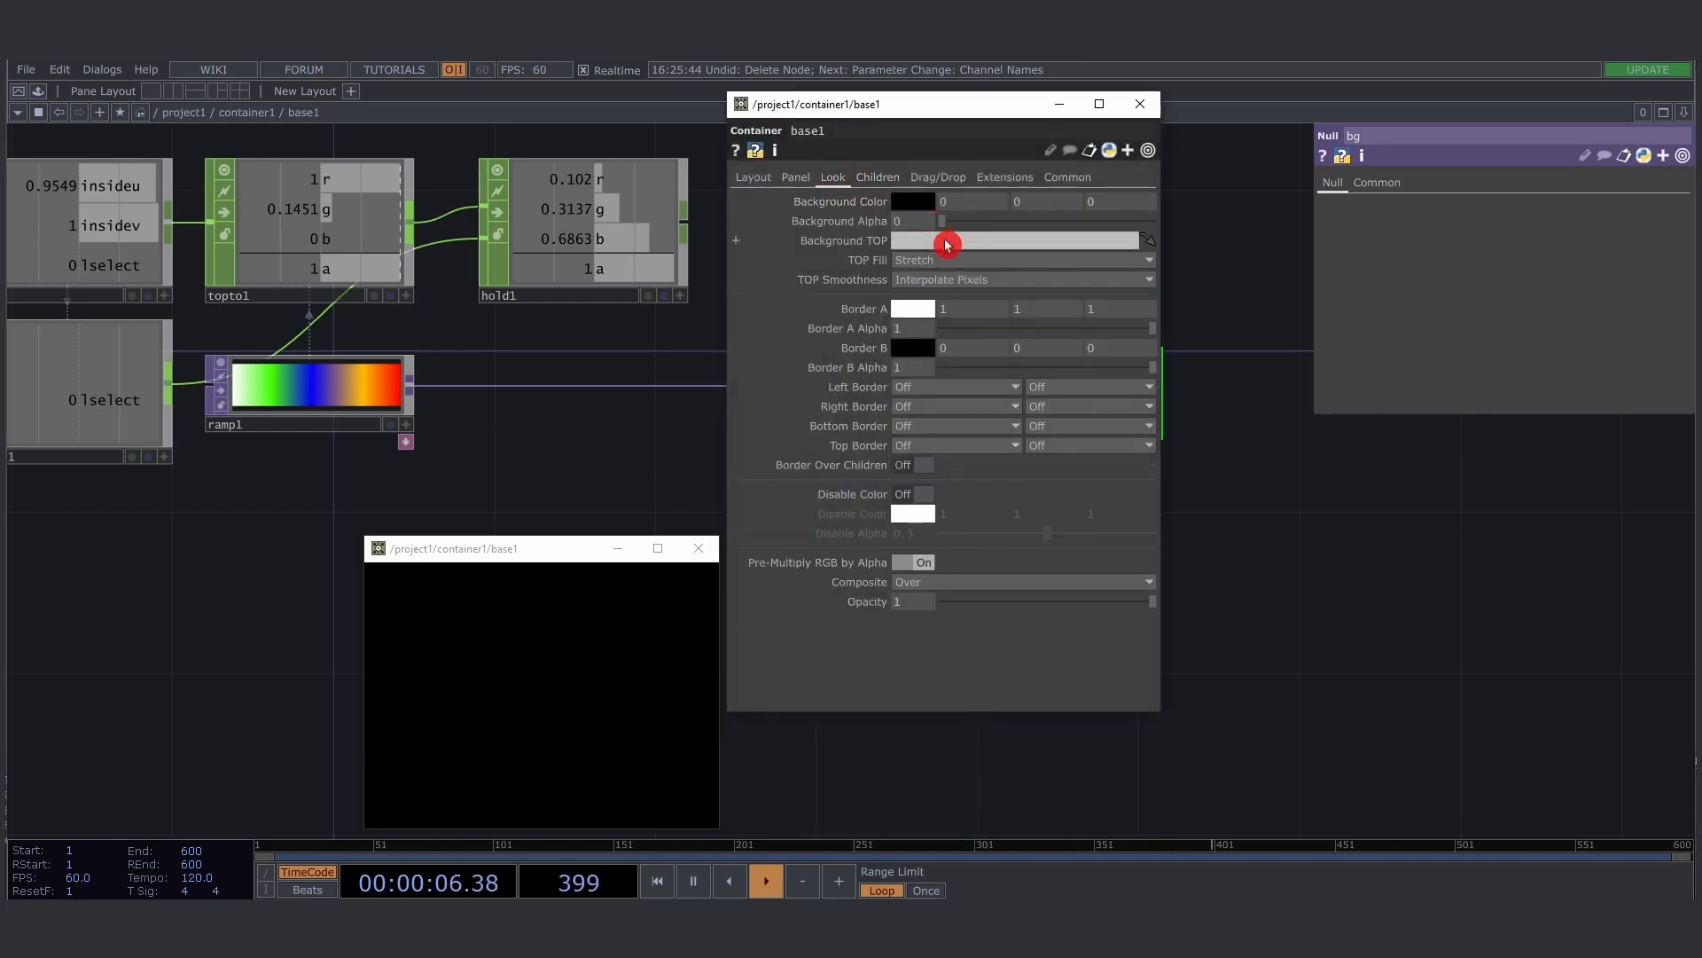
left_click_drag(911, 107, 1315, 226)
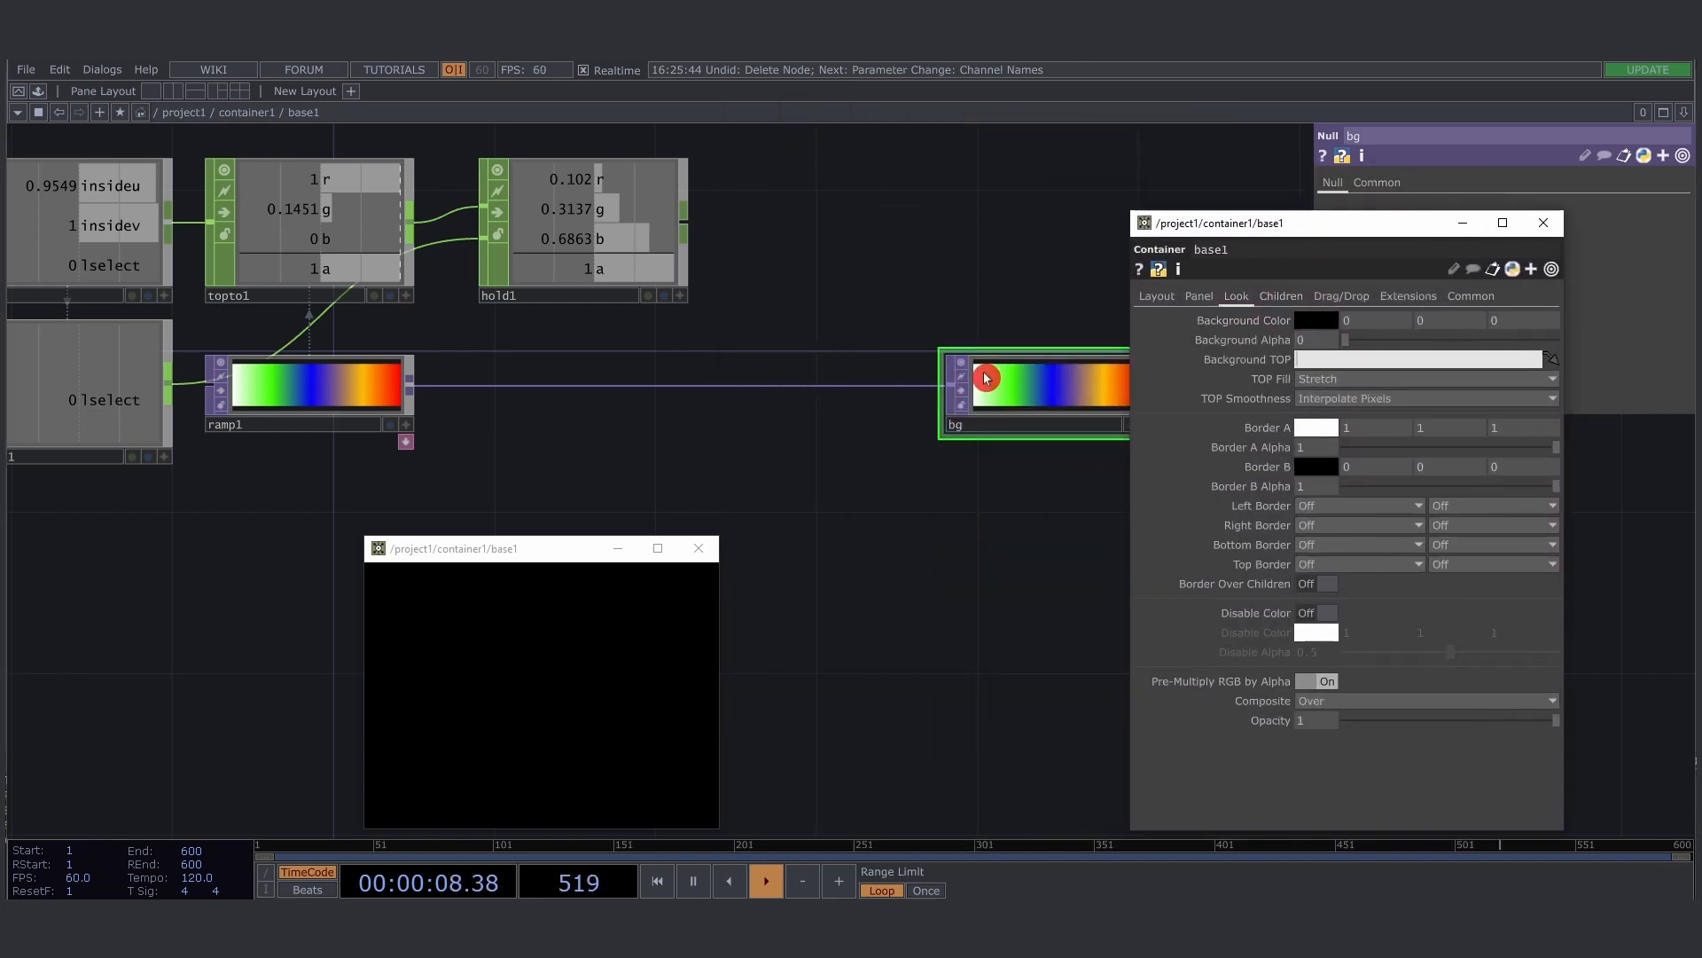
left_click_drag(980, 380, 1361, 362)
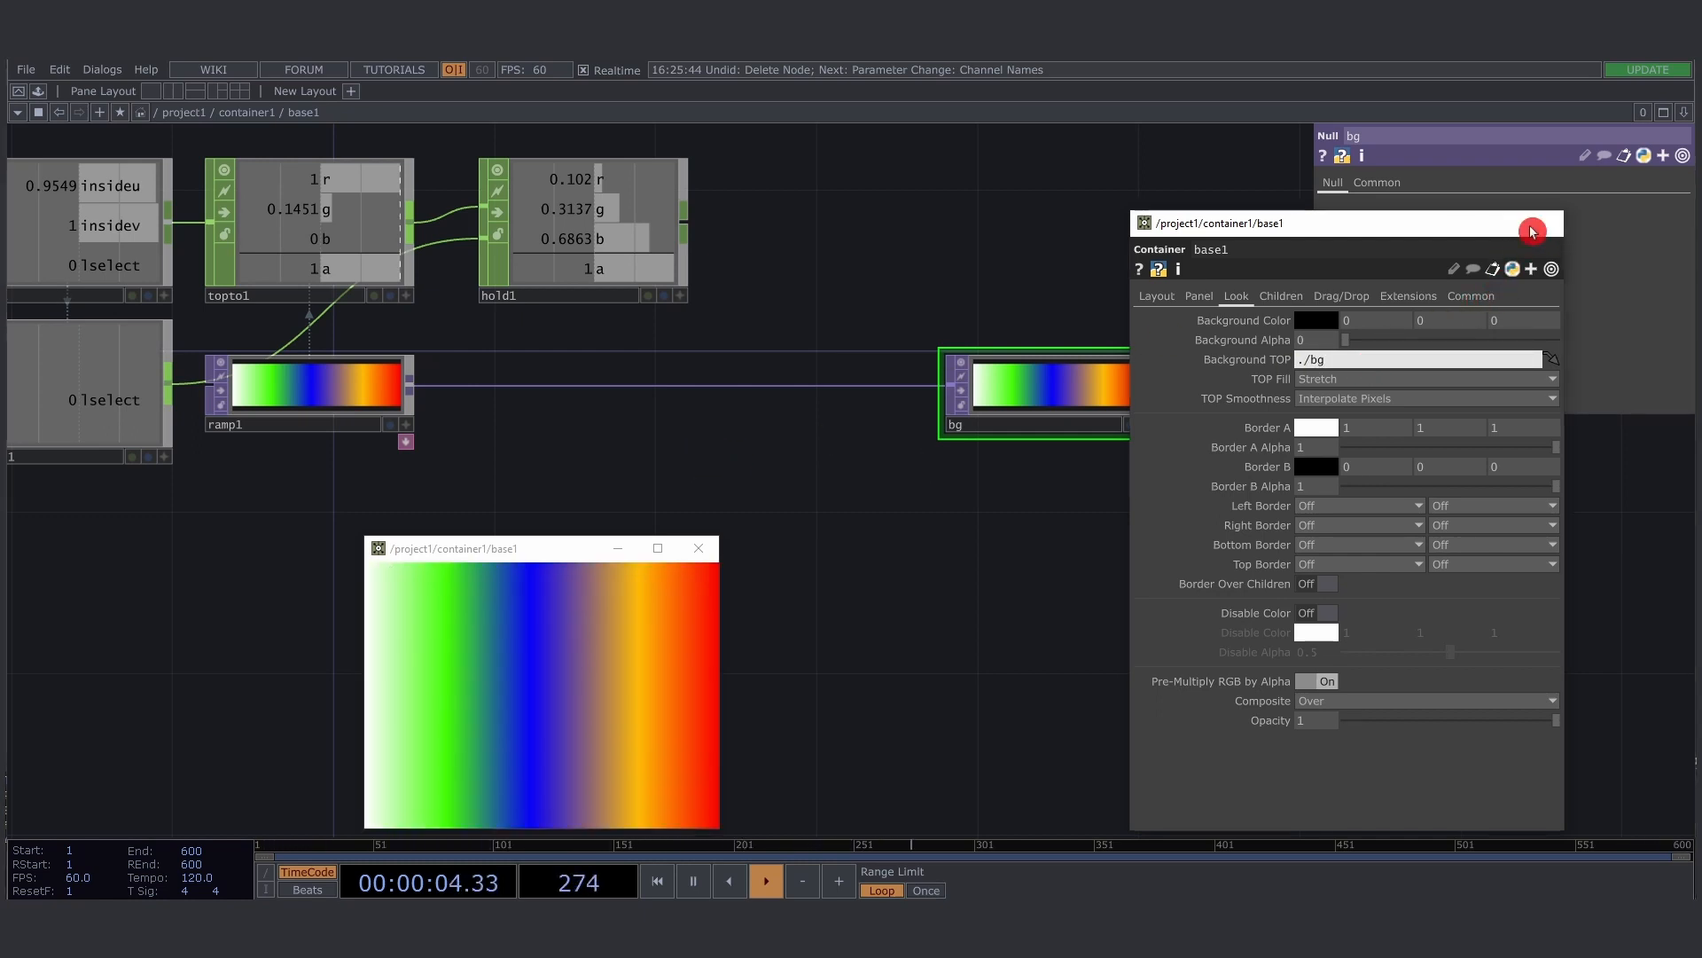
left_click(1532, 232)
Move the floating base1 viewer clear of the nodes and test hold1 by picking blue, red and white areas of the ramp
left_click_drag(555, 550, 709, 502)
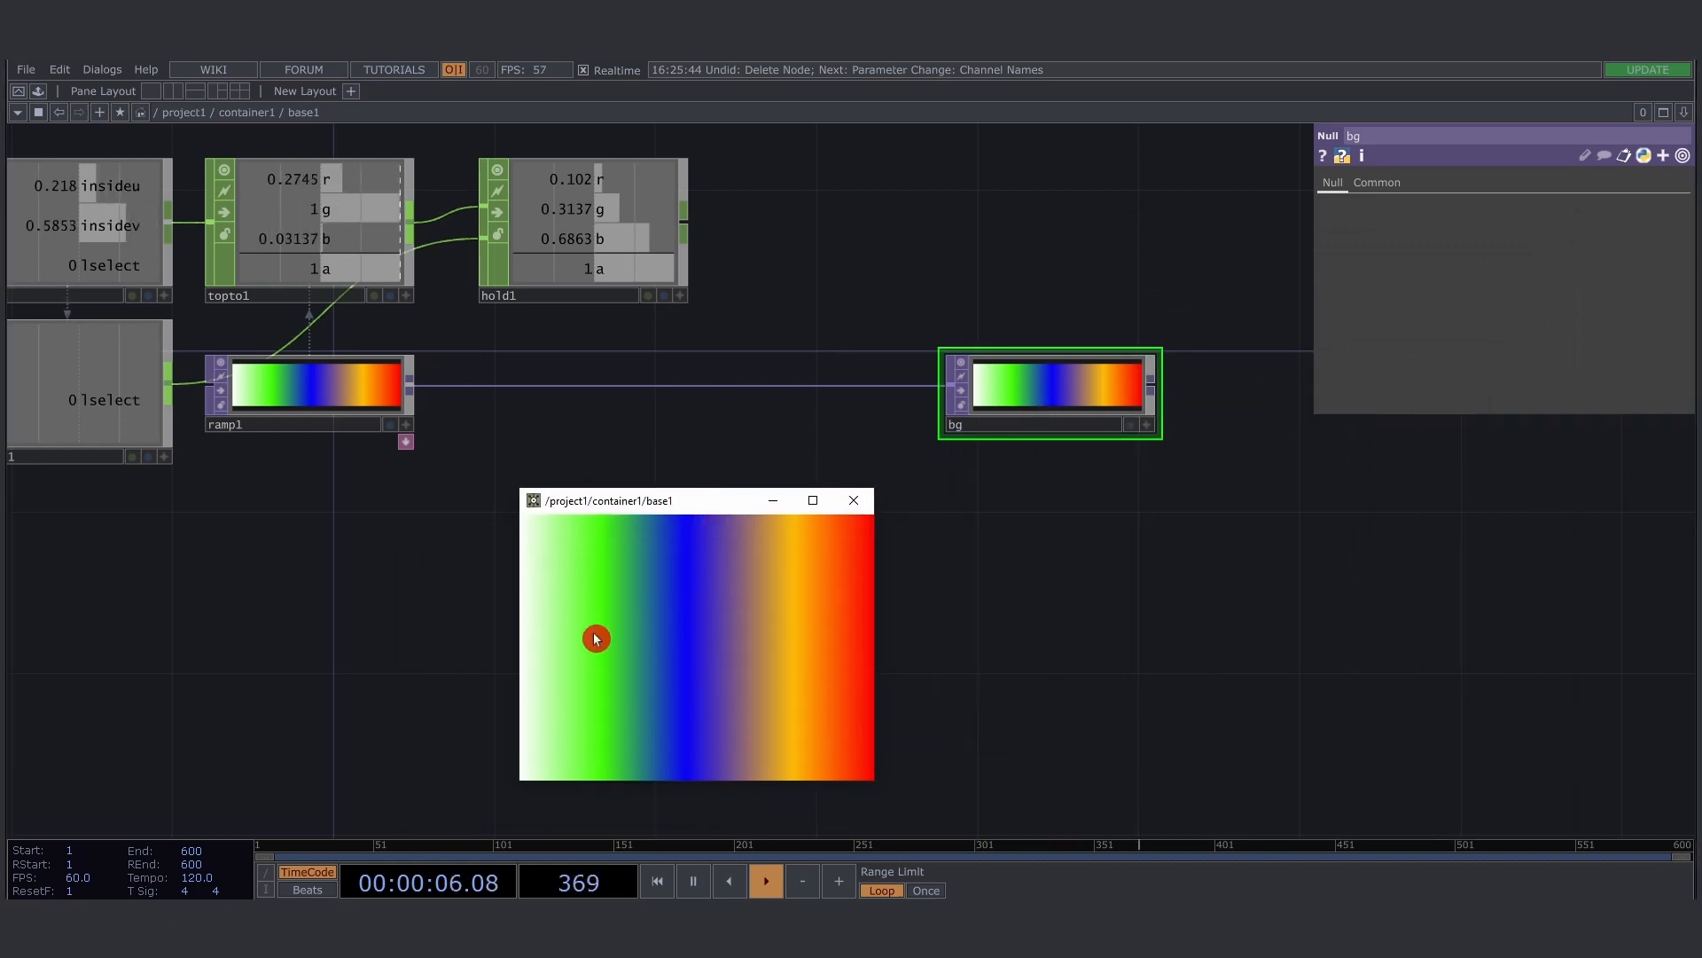
left_click(693, 612)
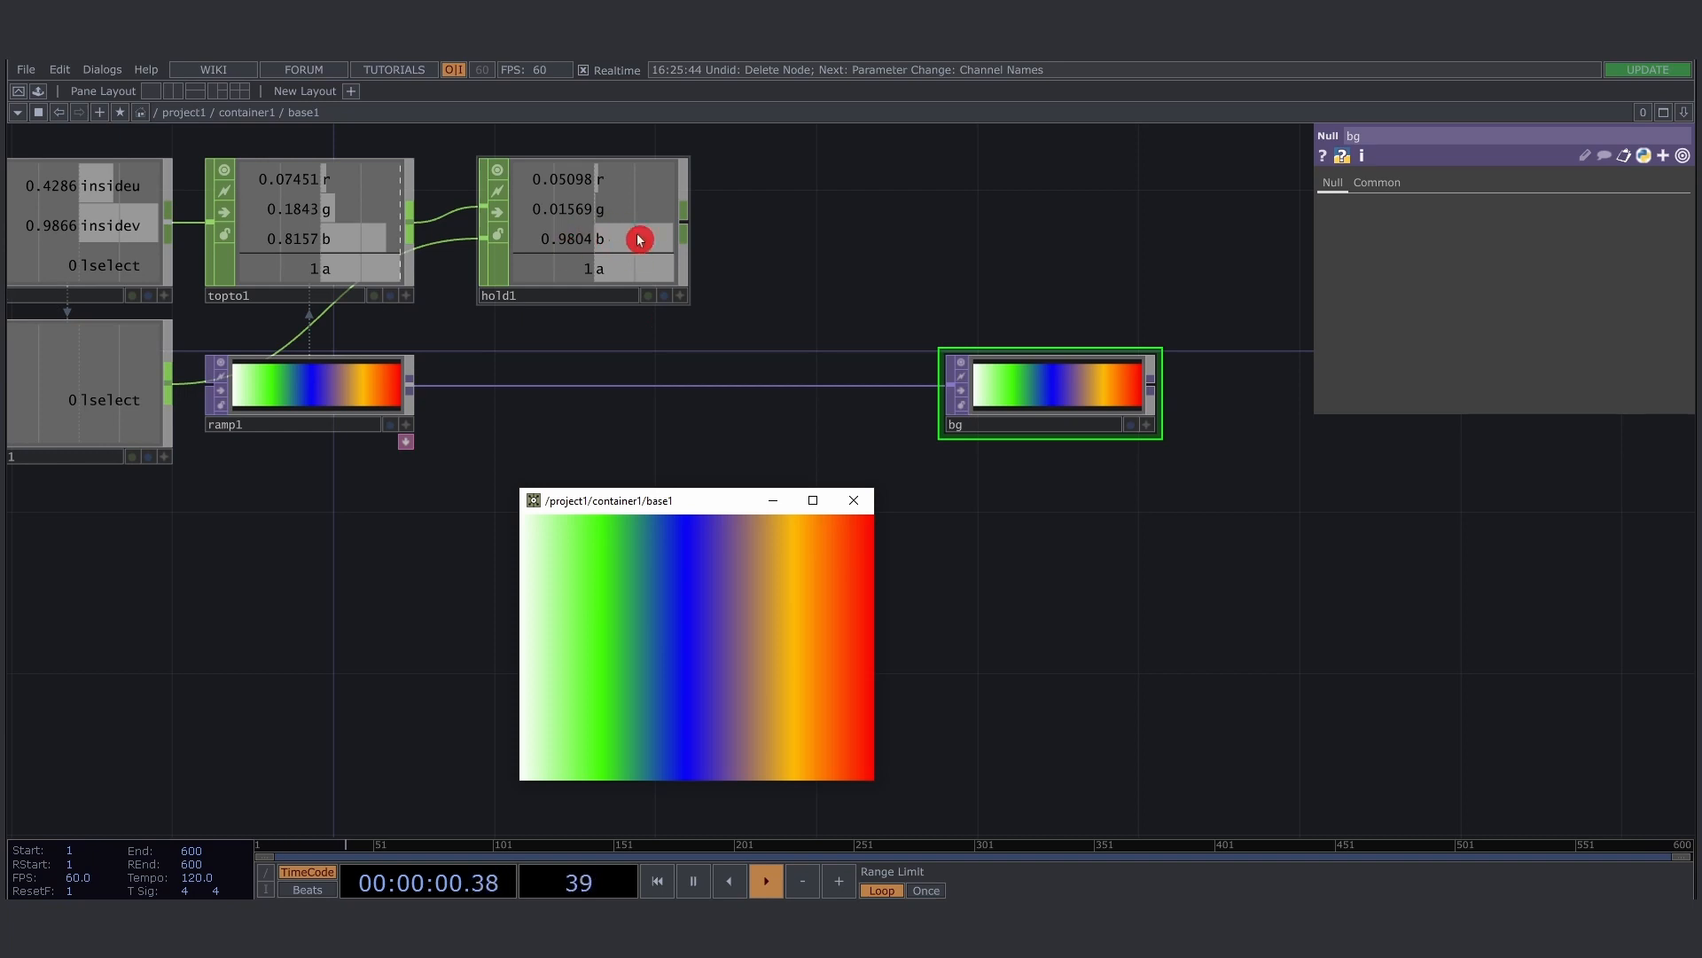
left_click(869, 625)
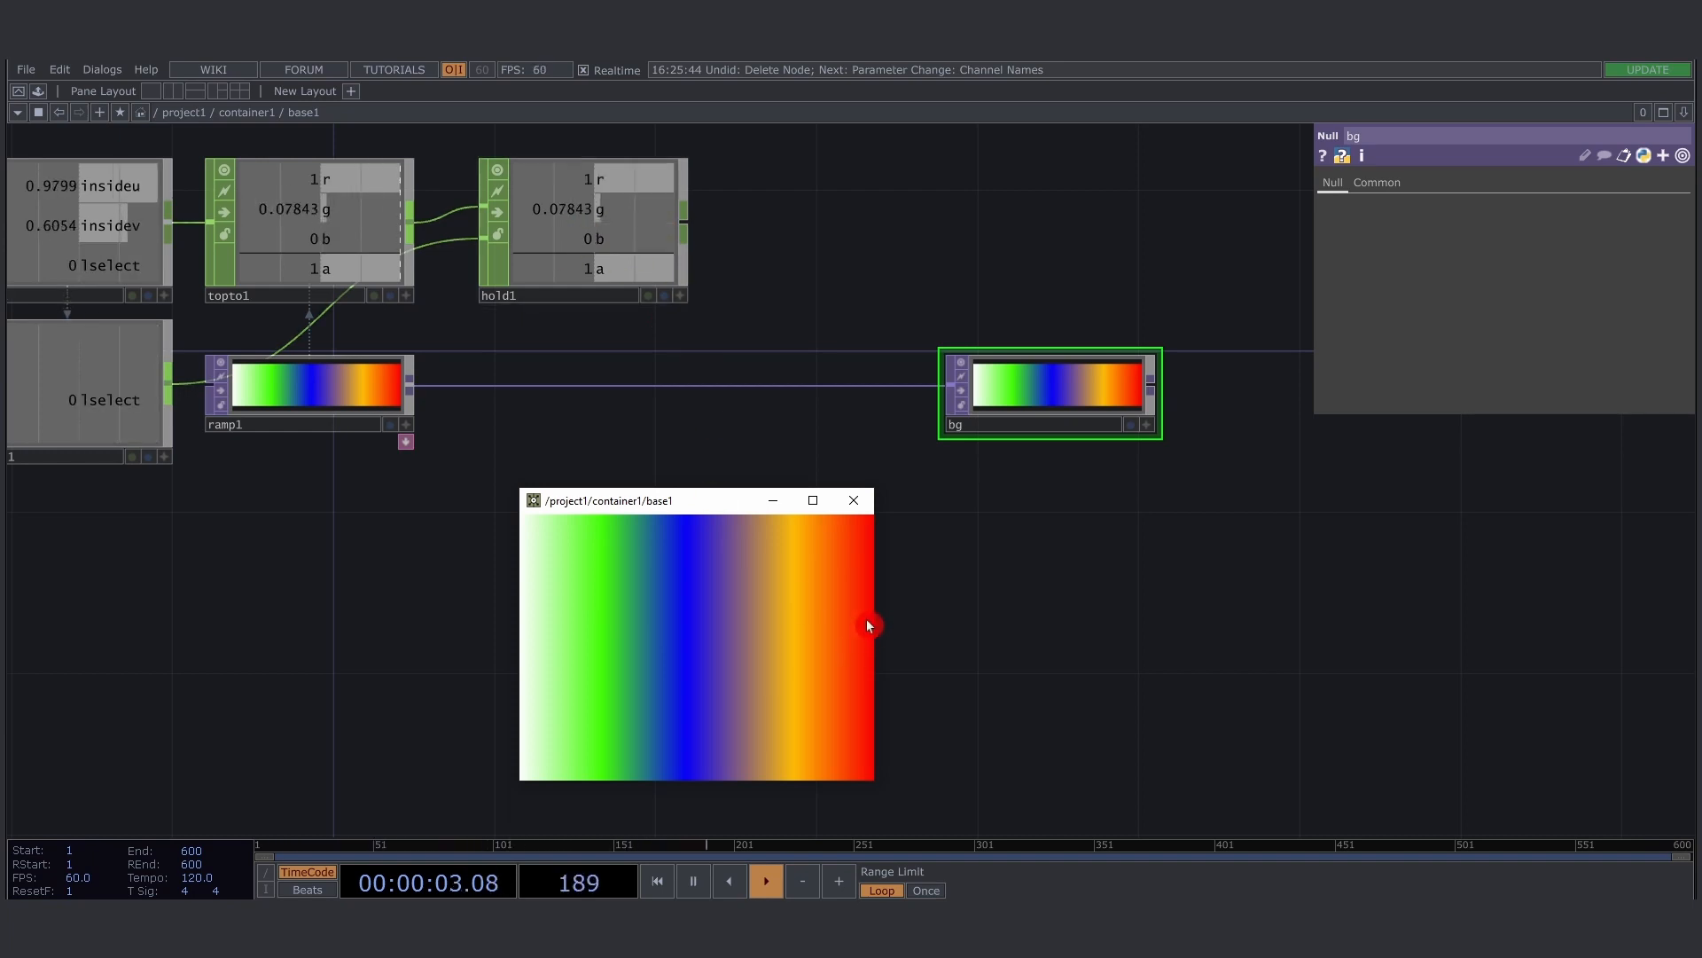
left_click(529, 638)
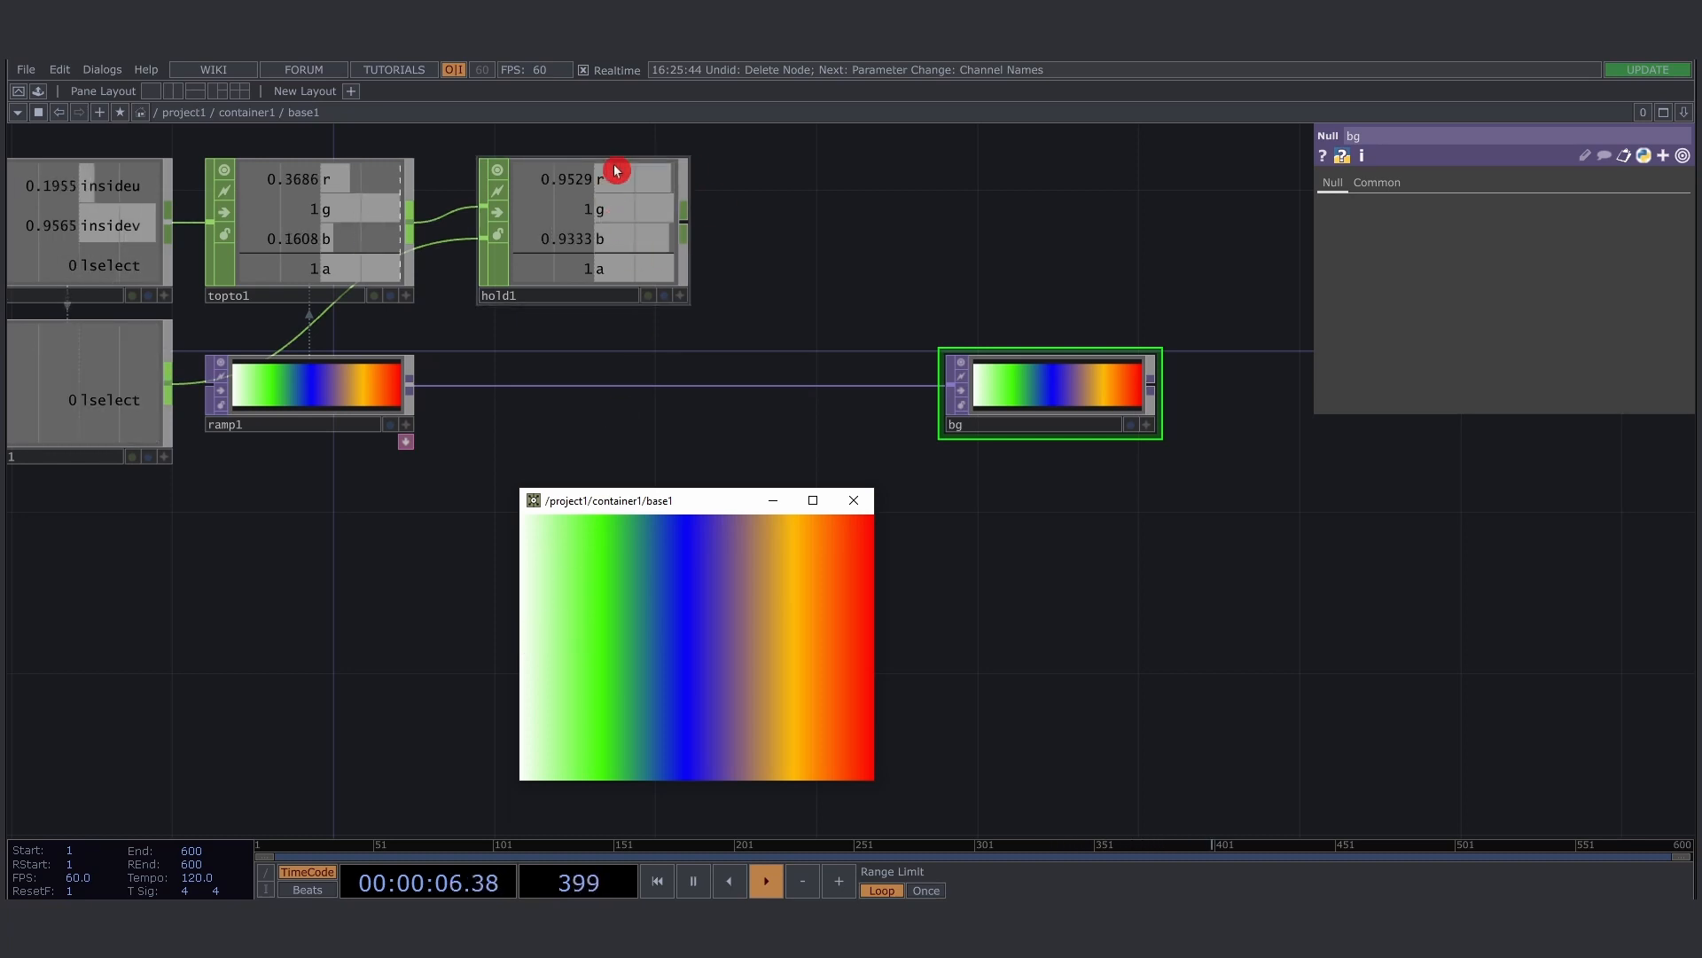
left_click_drag(616, 401, 695, 425)
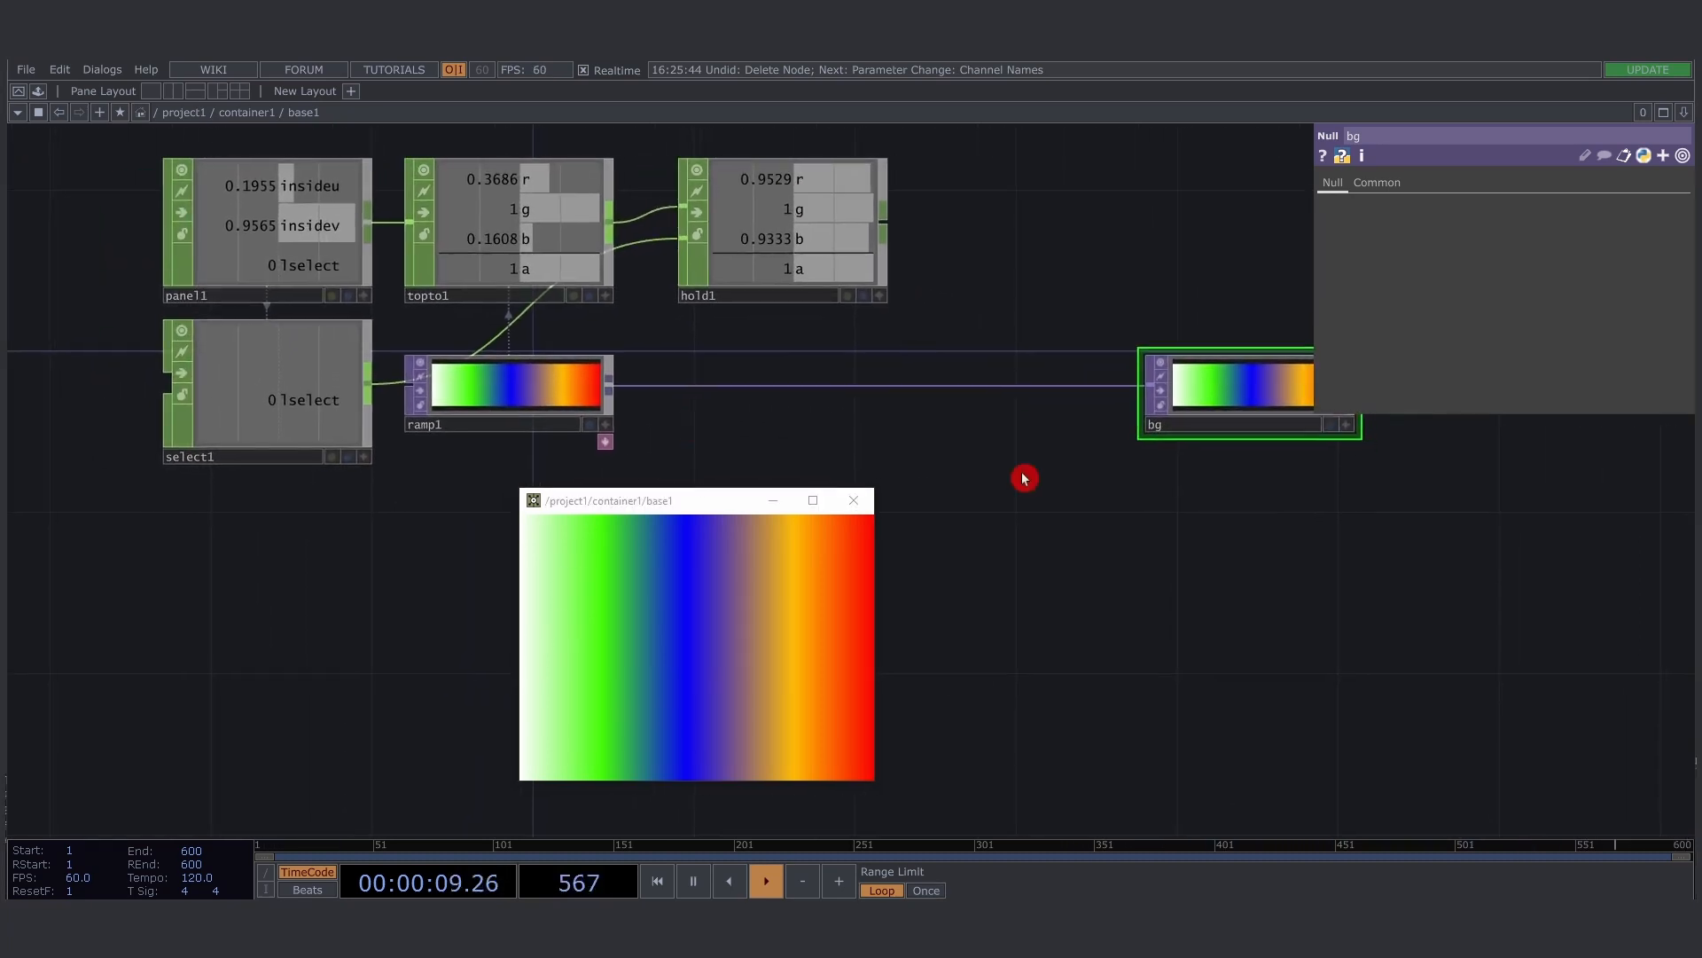
scroll(1061, 347, "down", 5)
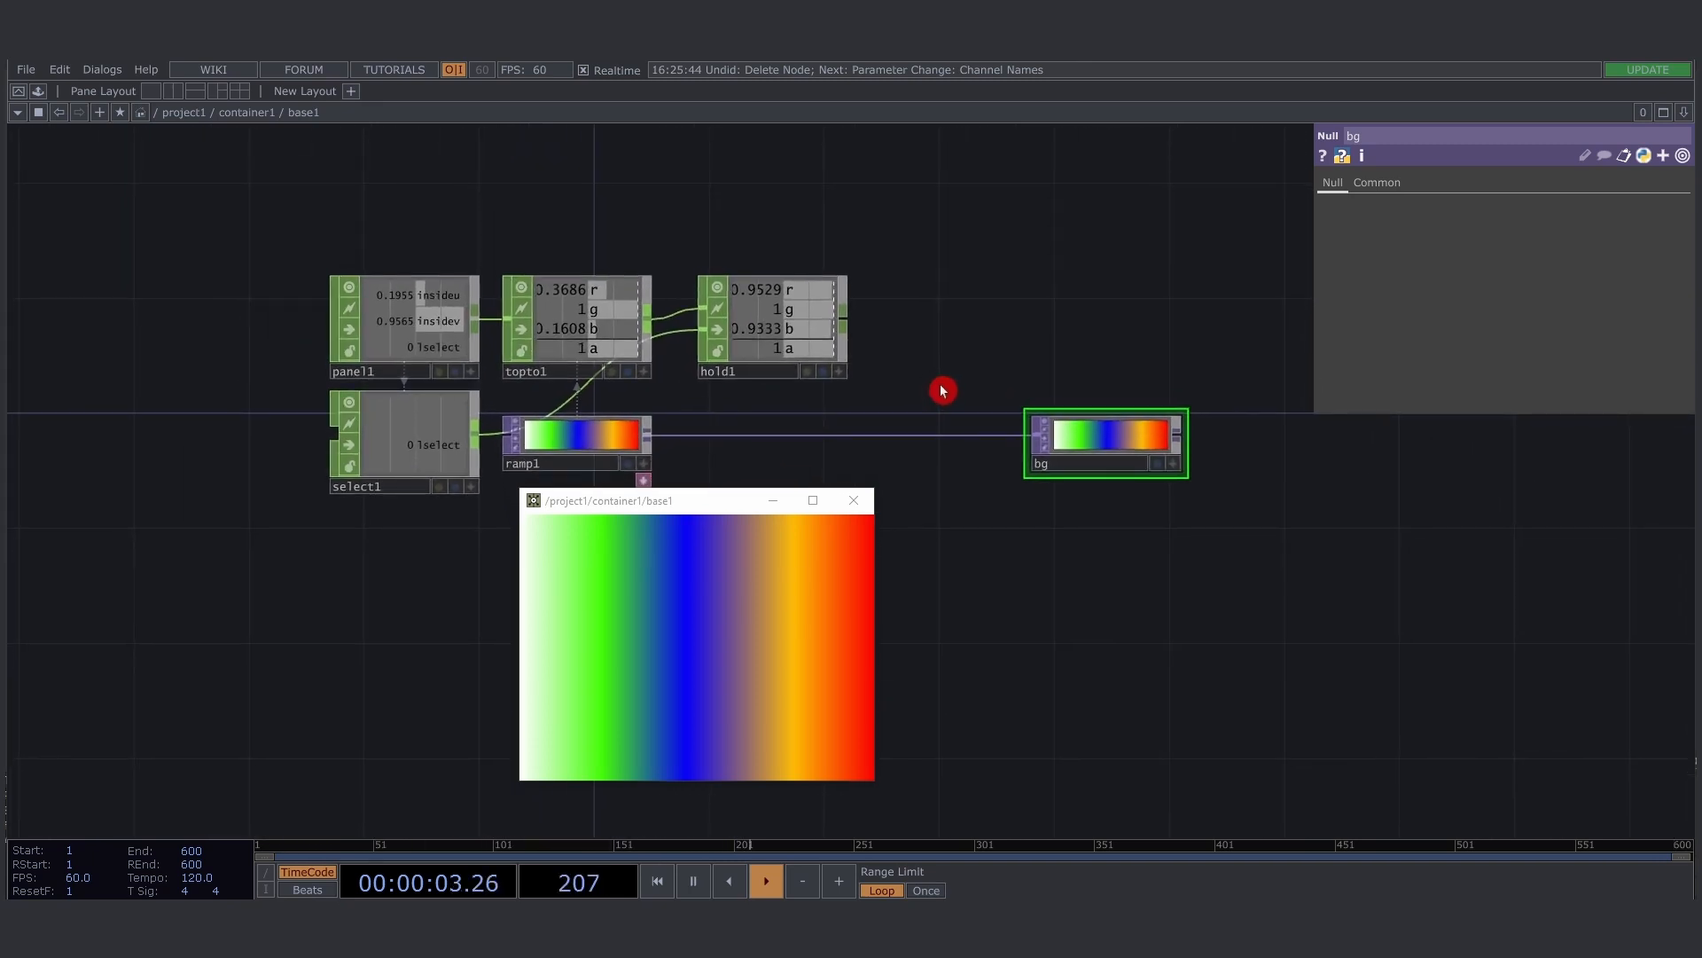
left_click(791, 306)
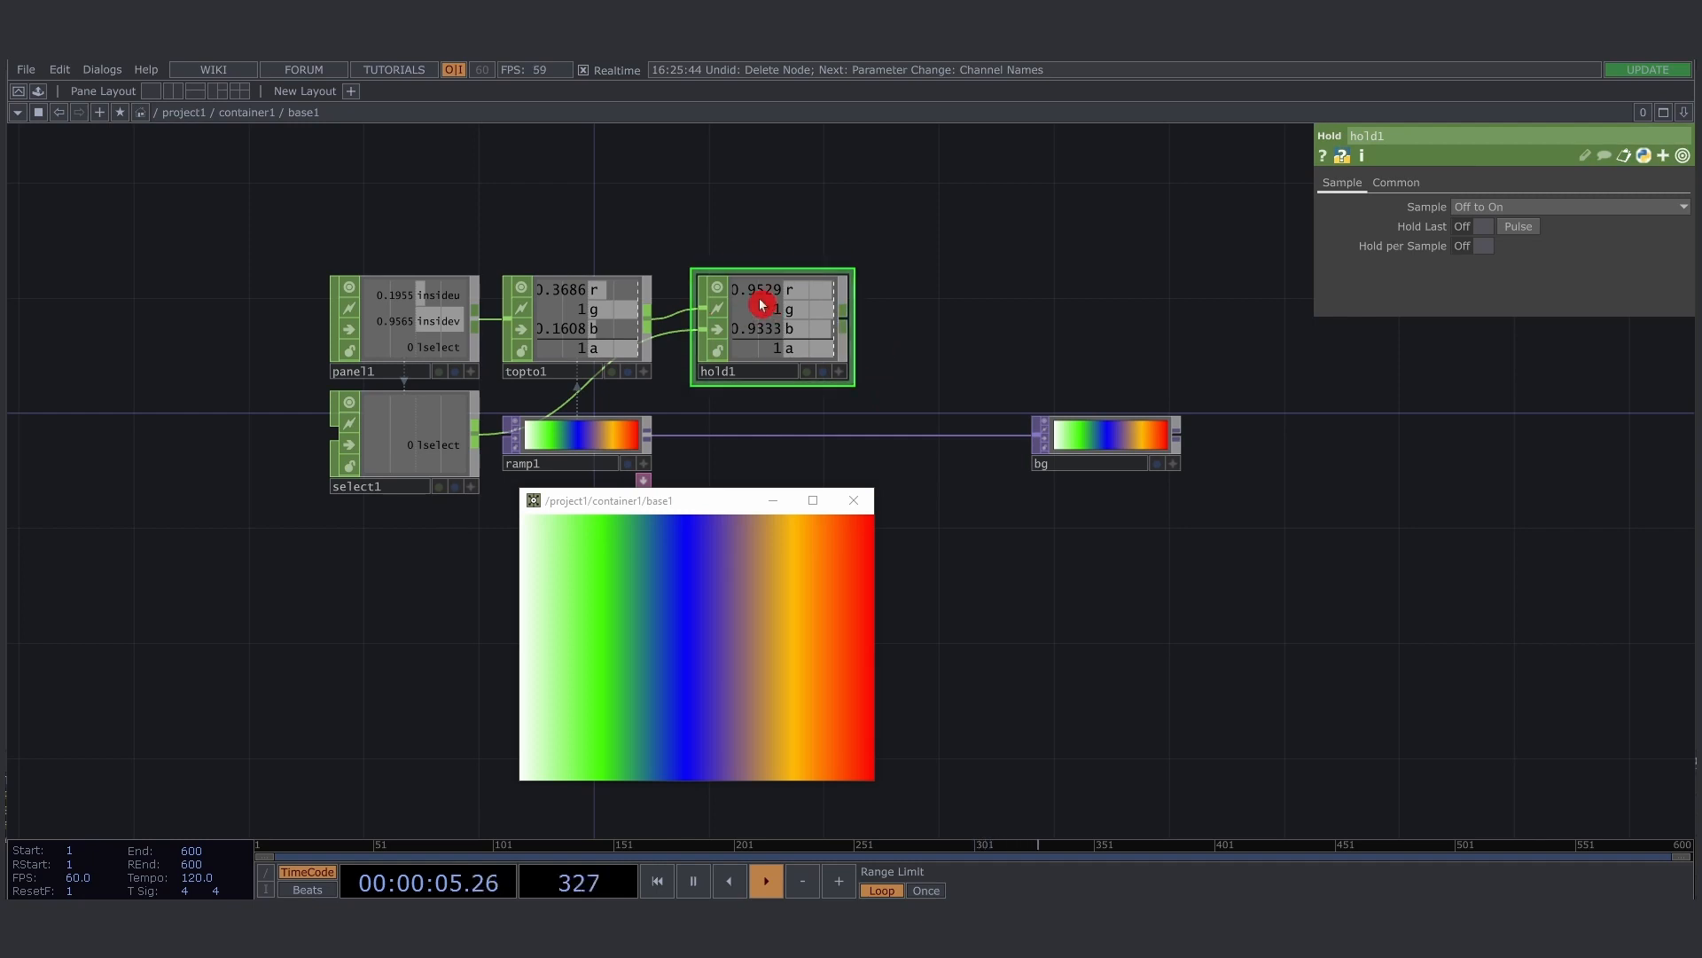
left_click_drag(957, 320, 980, 325)
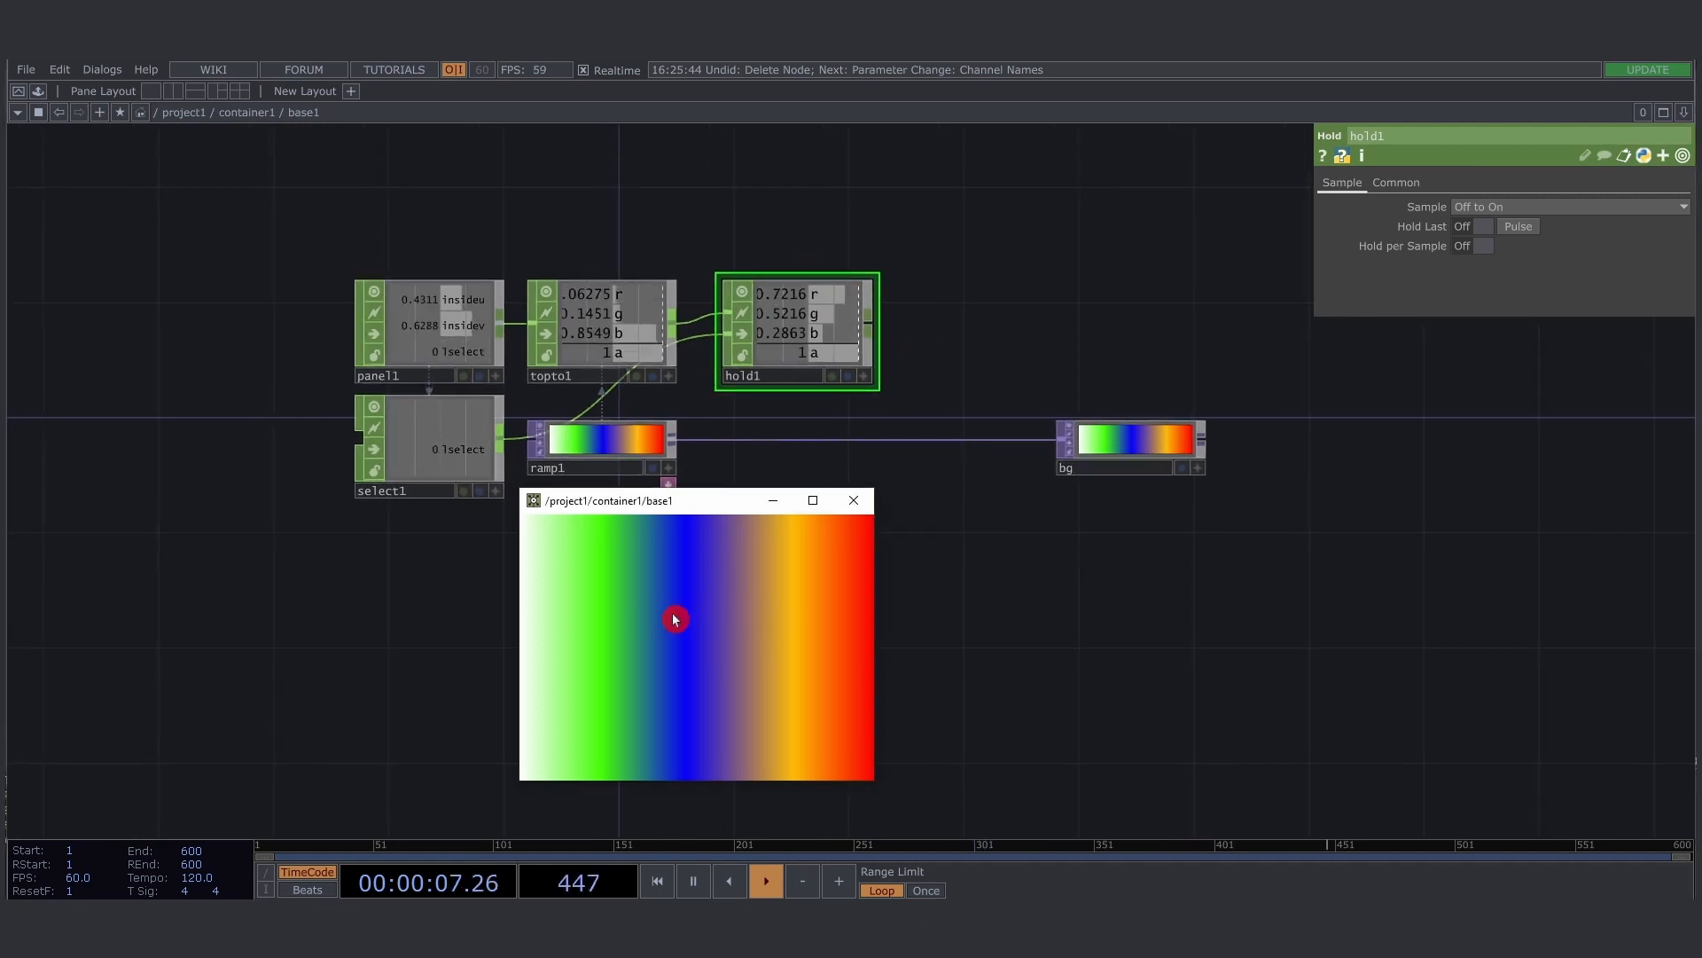
left_click_drag(940, 308, 943, 329)
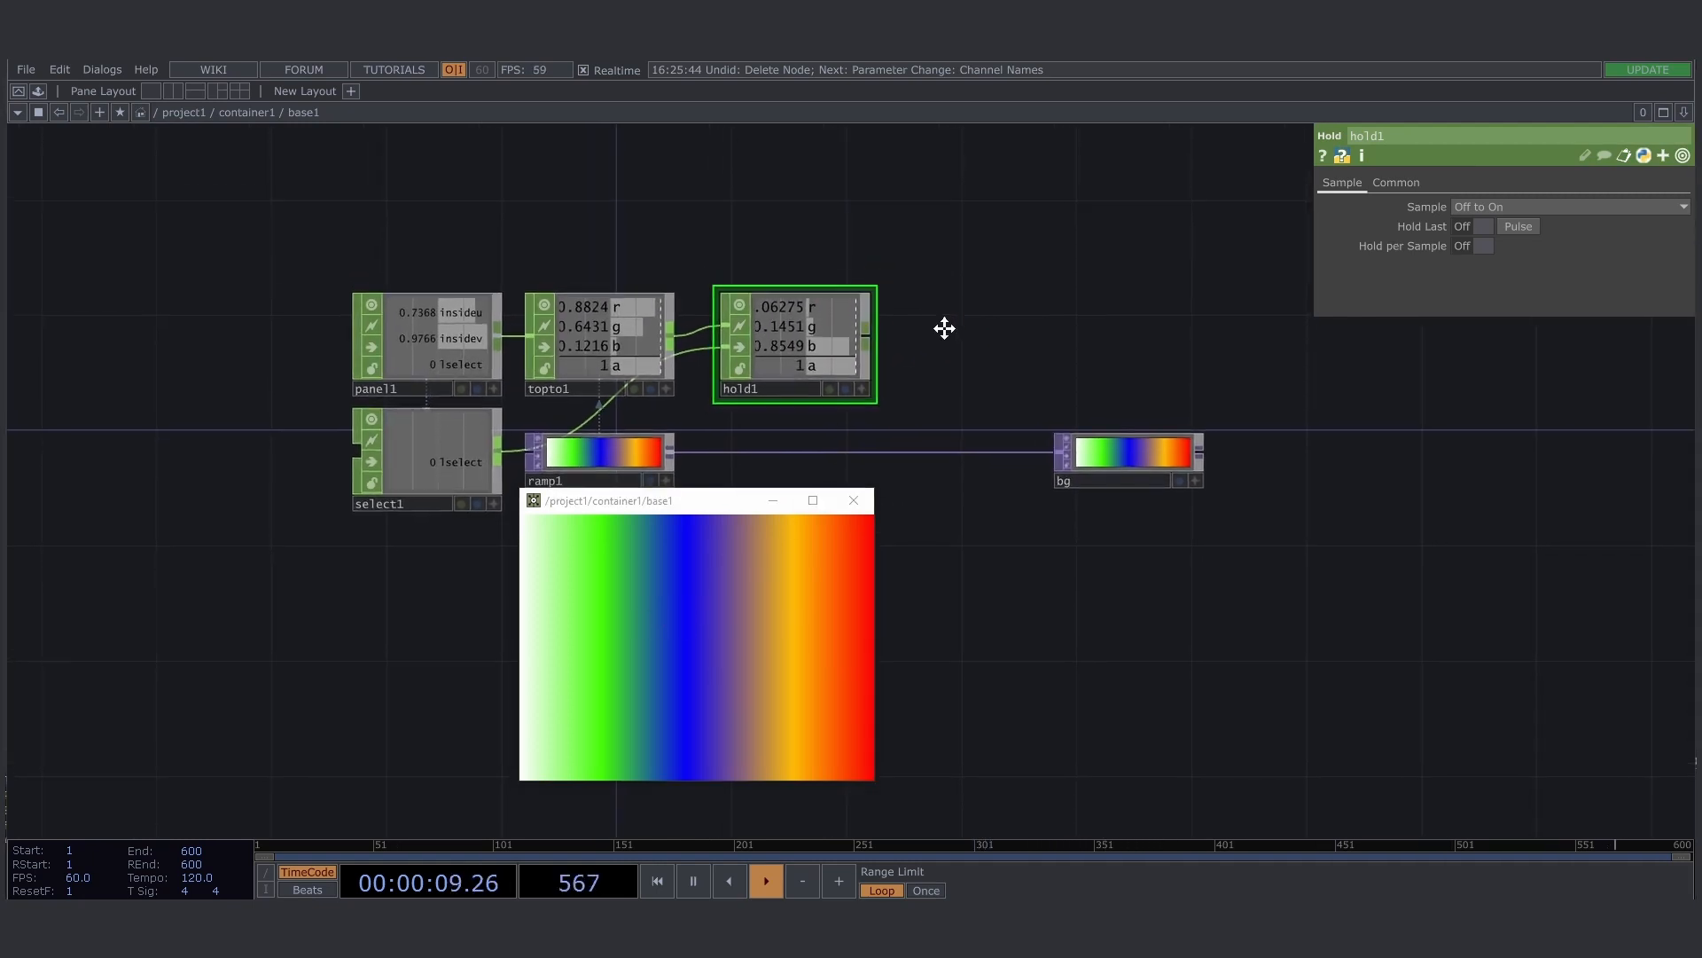
left_click(864, 356)
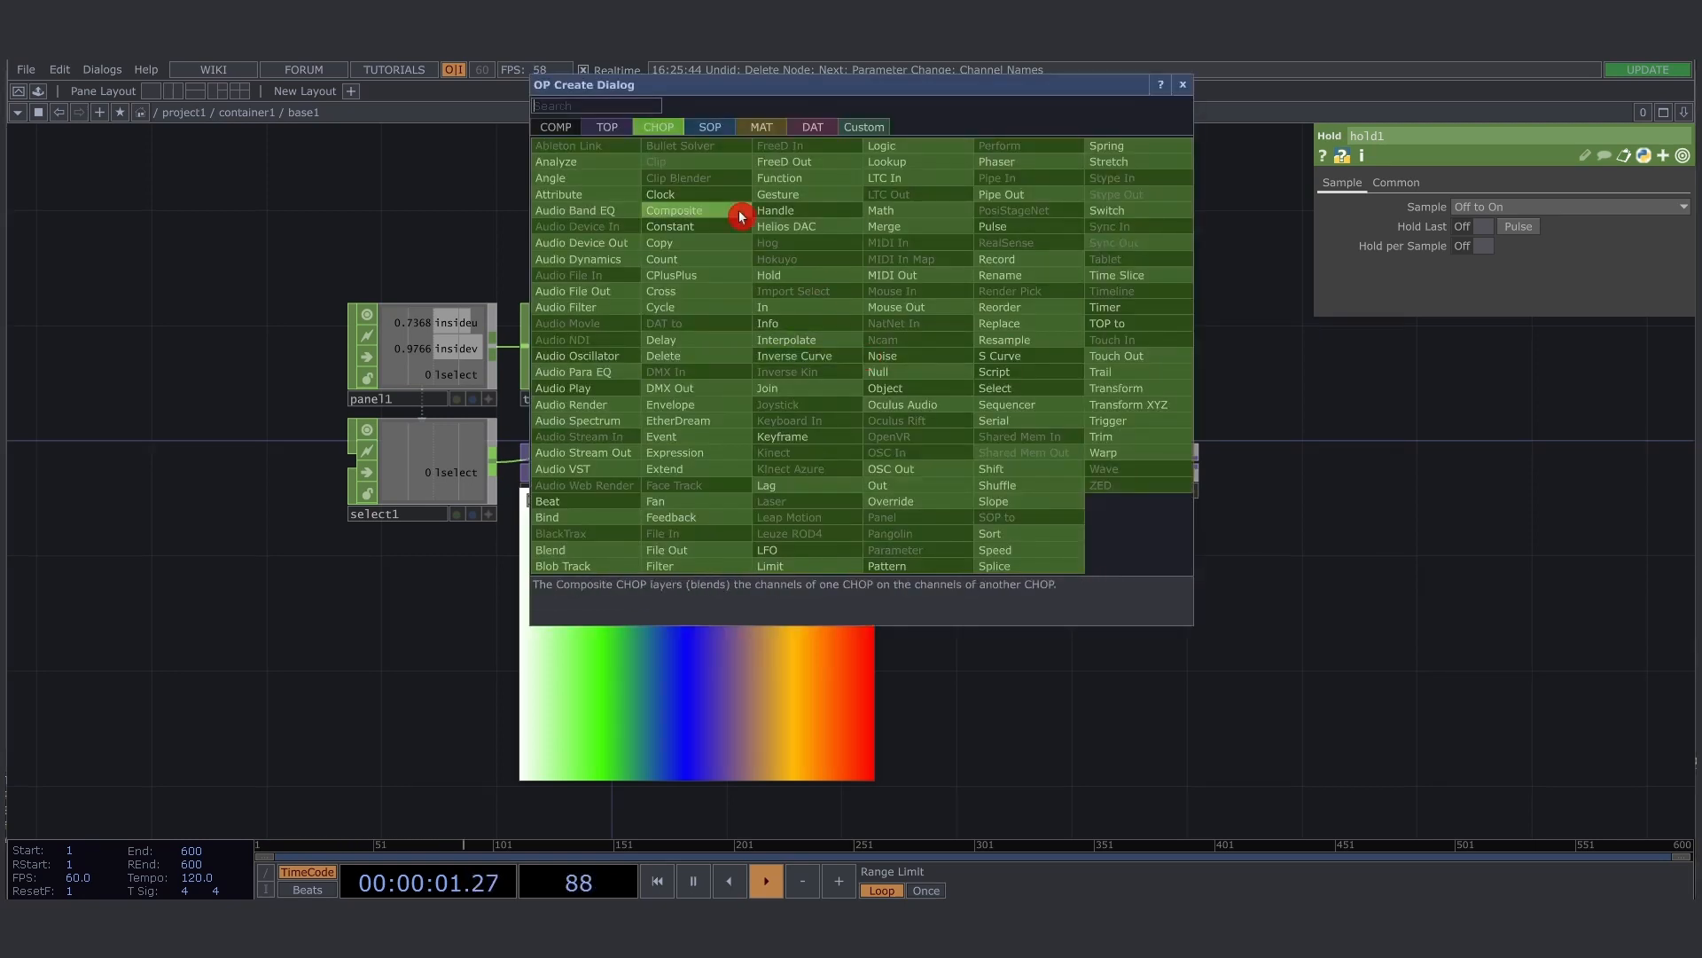
left_click(607, 126)
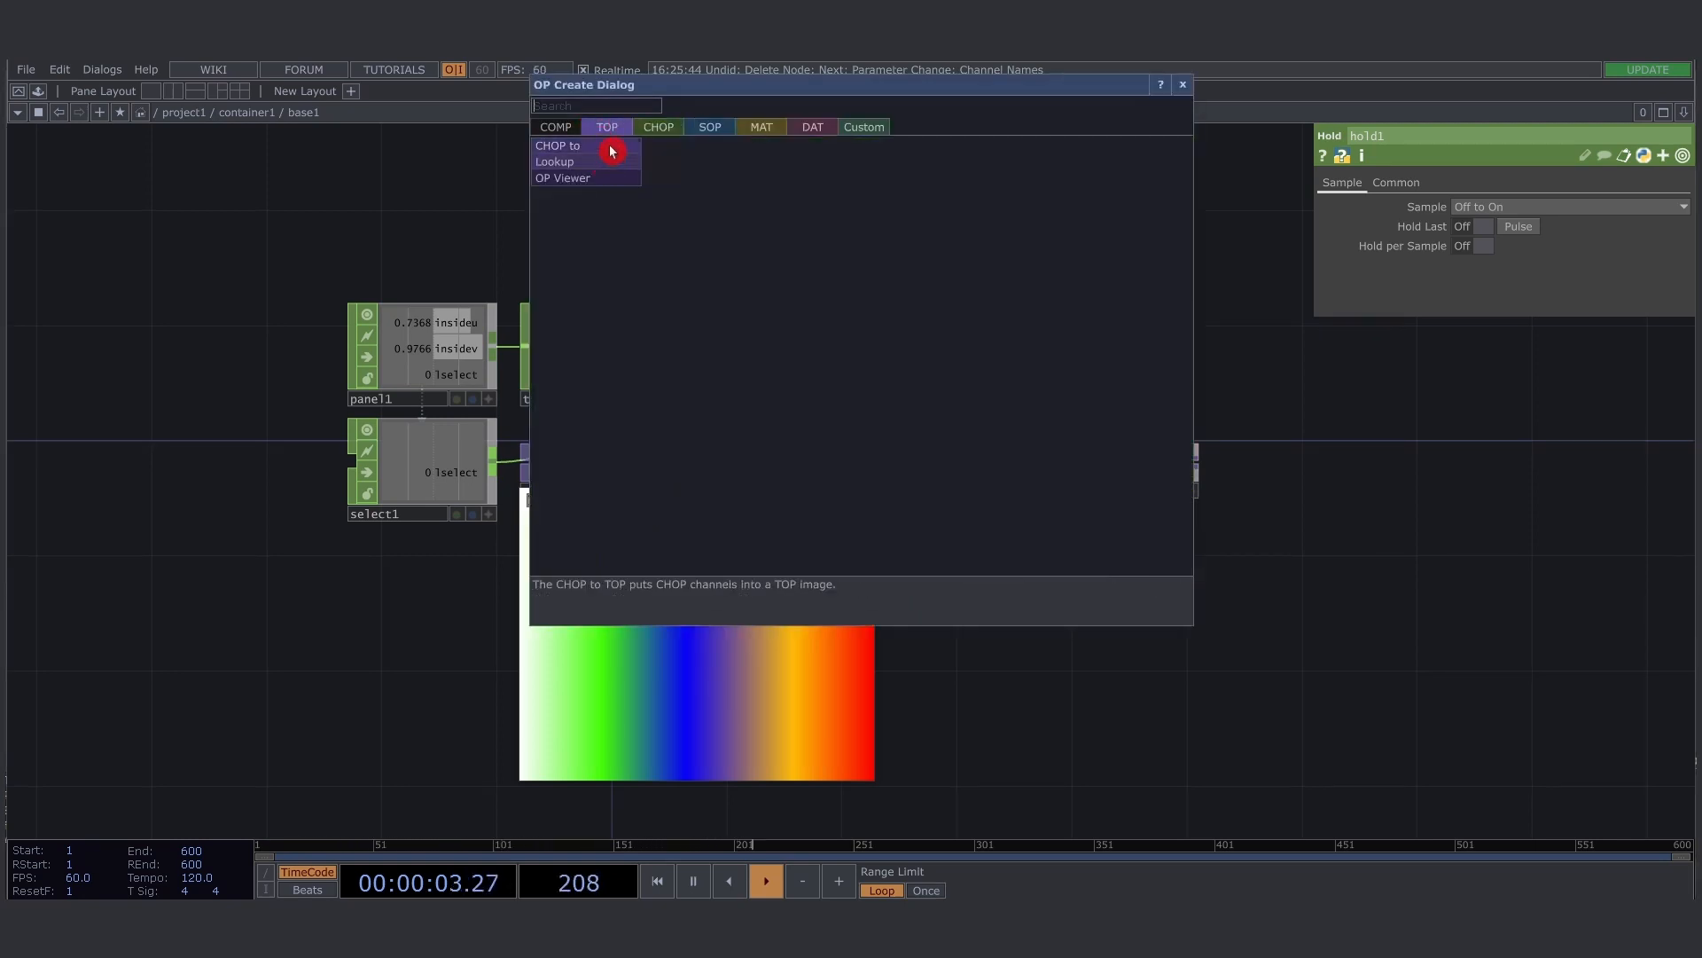
left_click(612, 149)
left_click(746, 219)
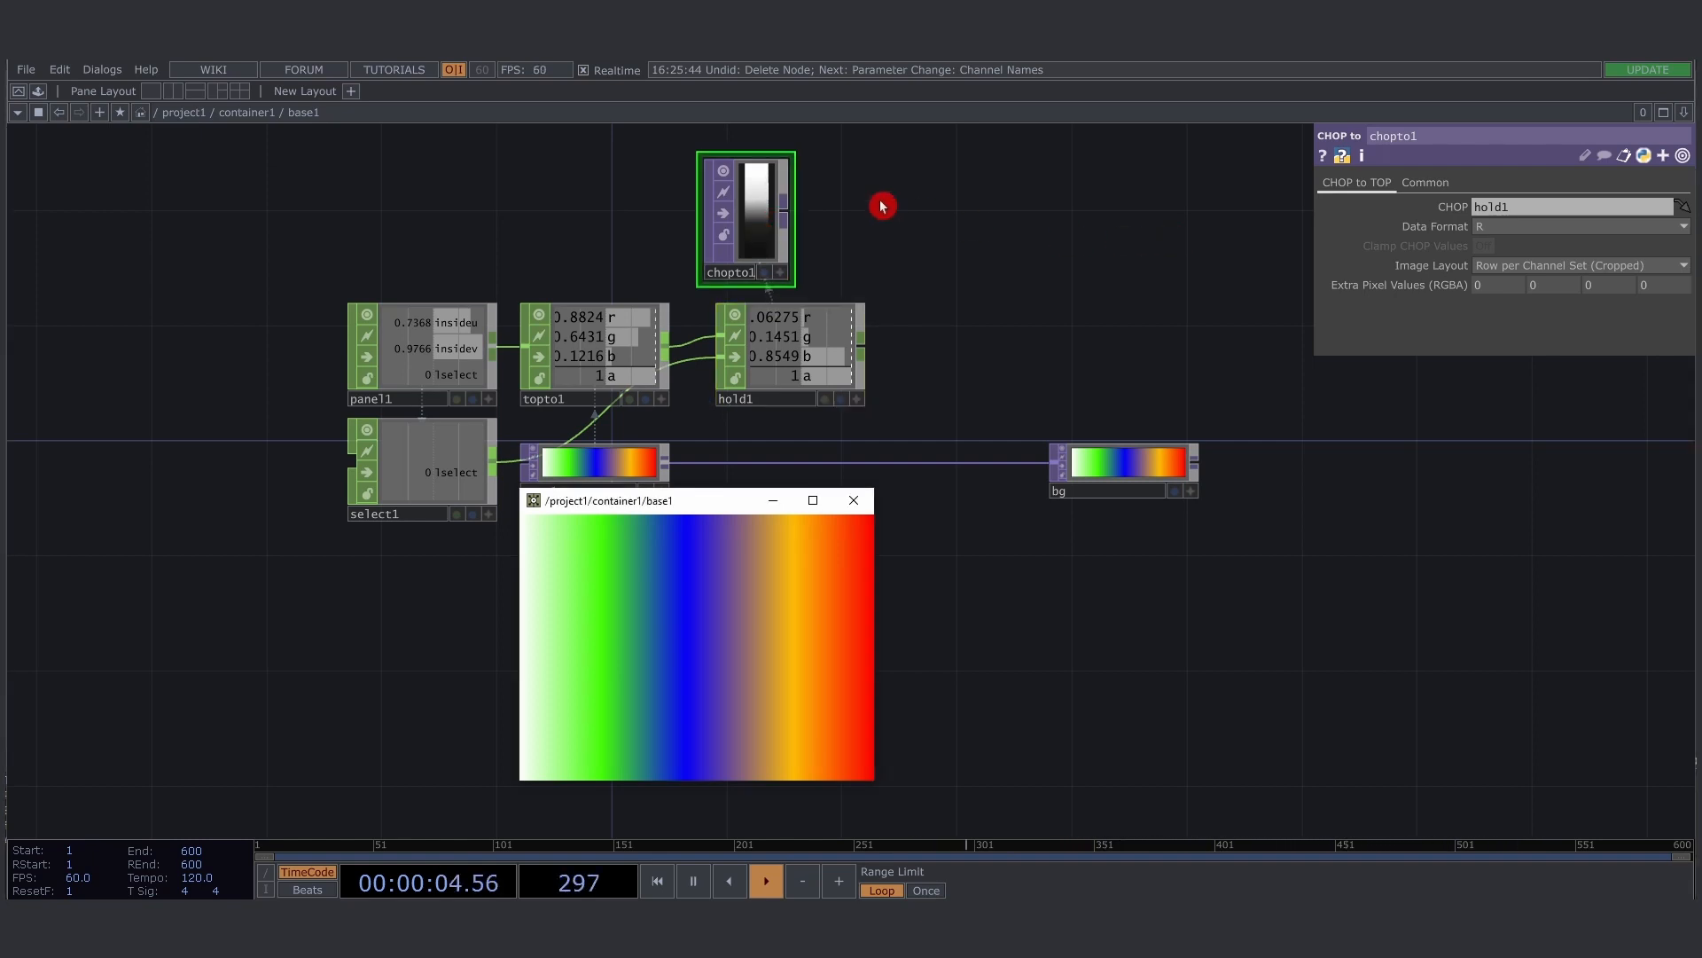
key("Delete")
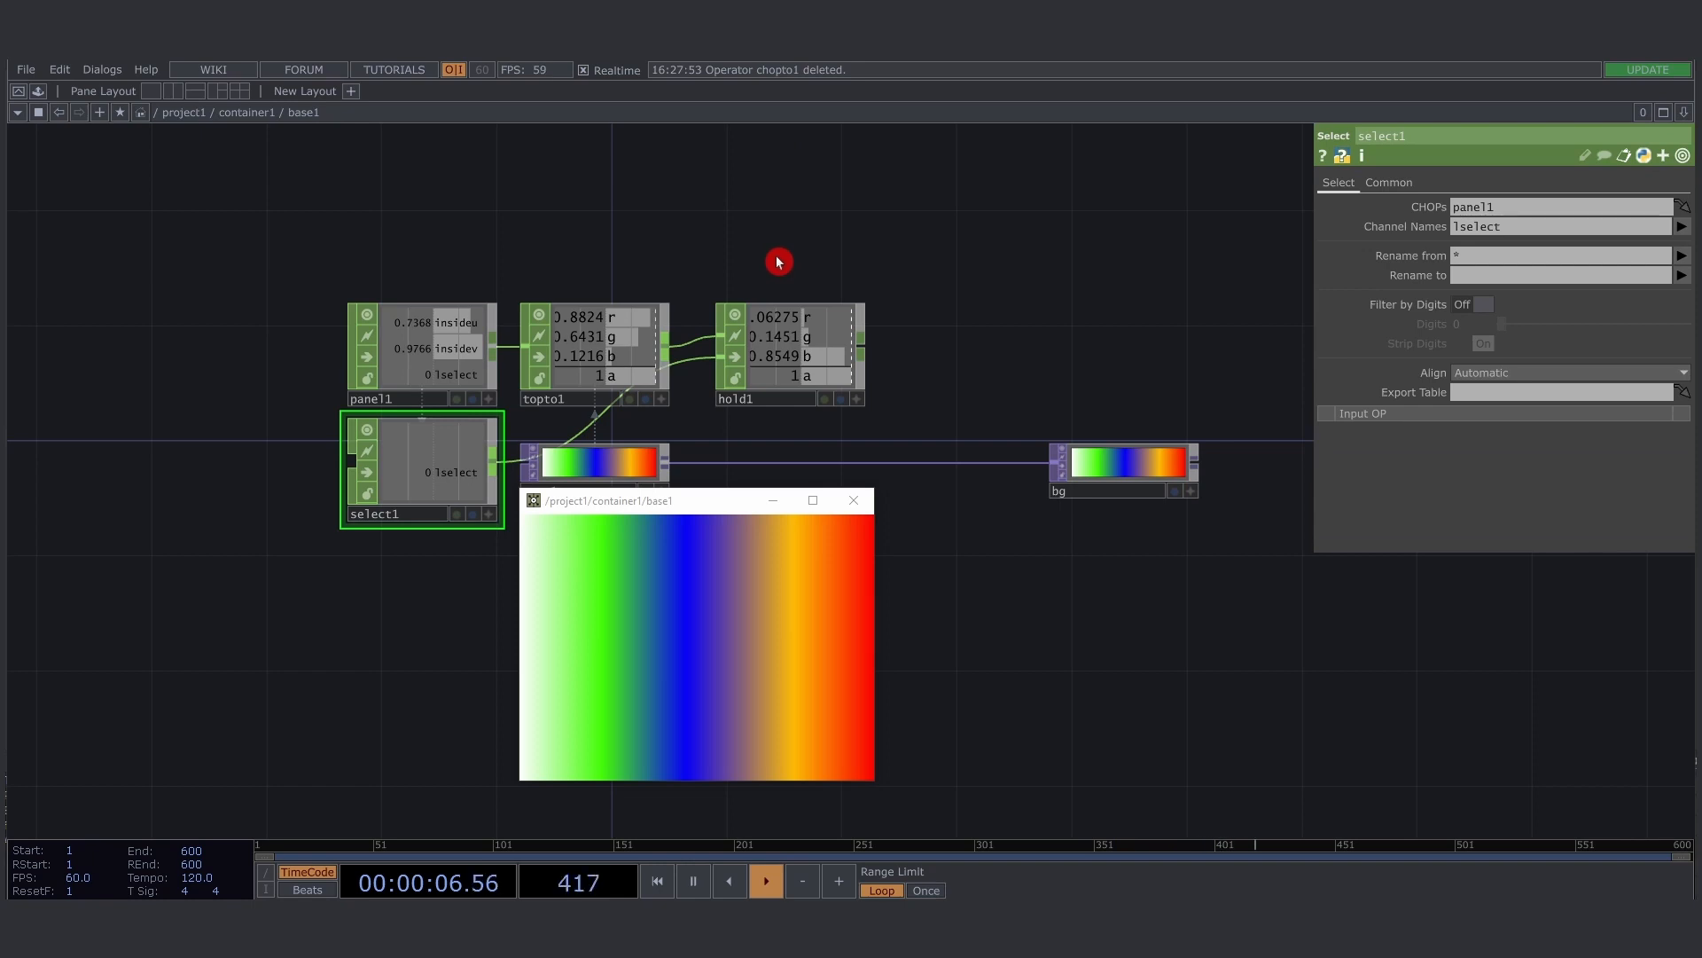
Add a Rectangle TOP above the hold1 node
key("Tab")
type("rect")
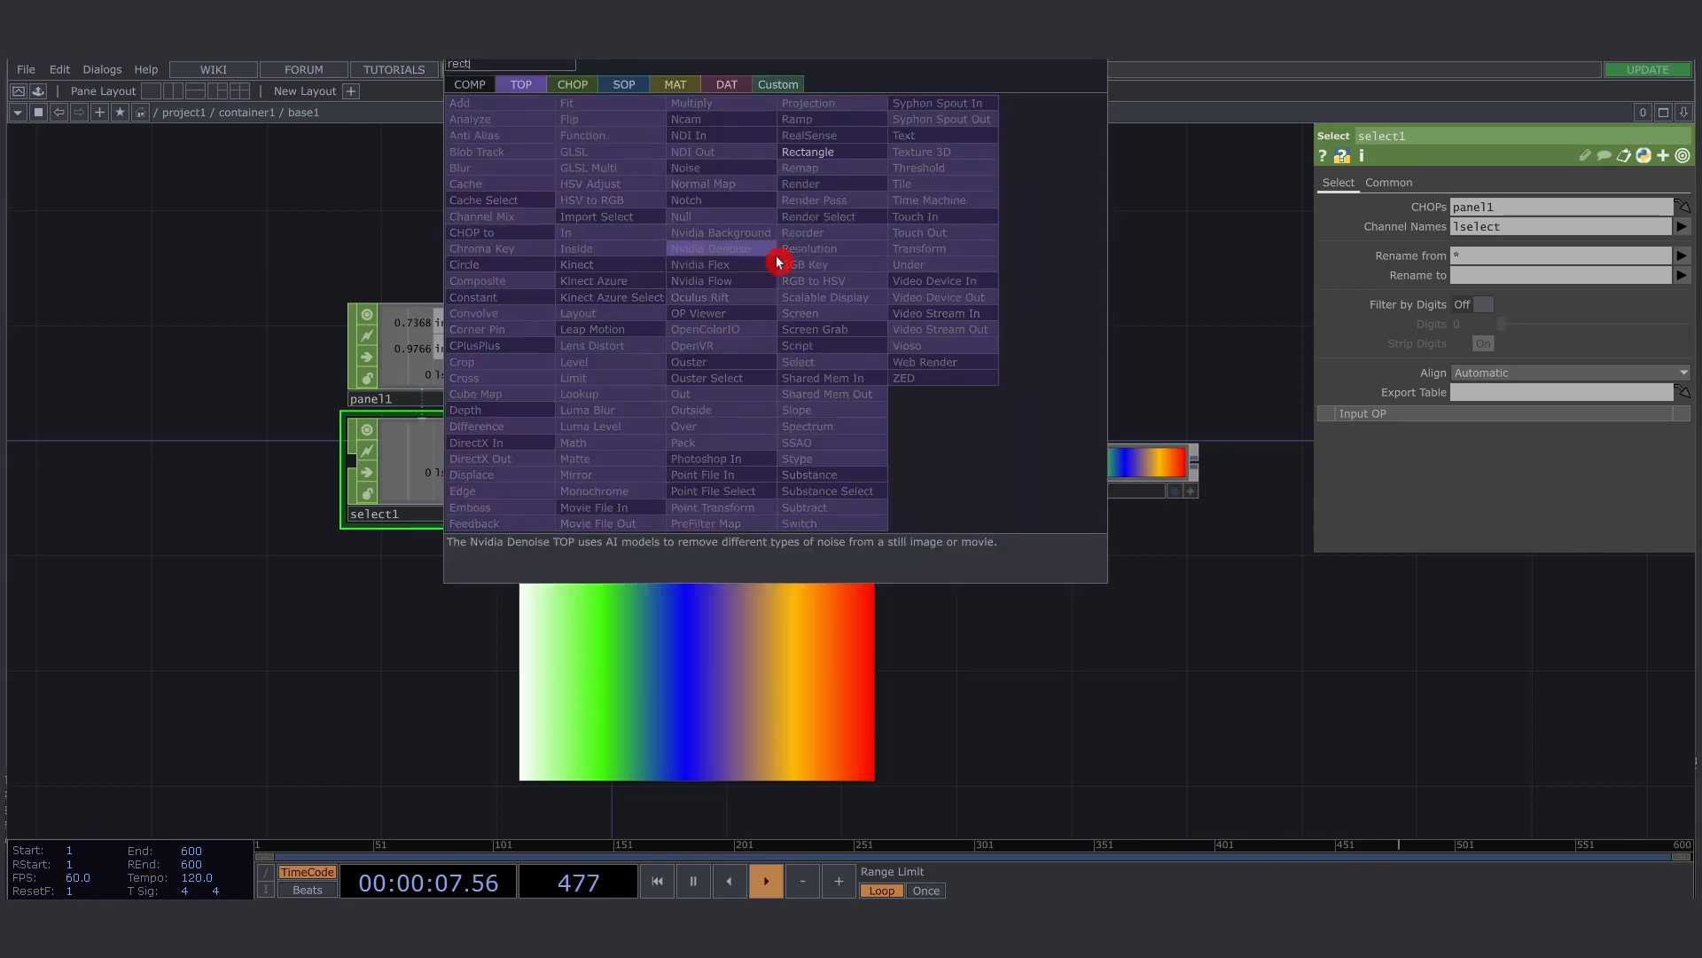
left_click(815, 159)
left_click(788, 216)
Set rectangle1's resolution to 100 by 25 and enlarge its size to 1.7 by 1.7
left_click(1461, 181)
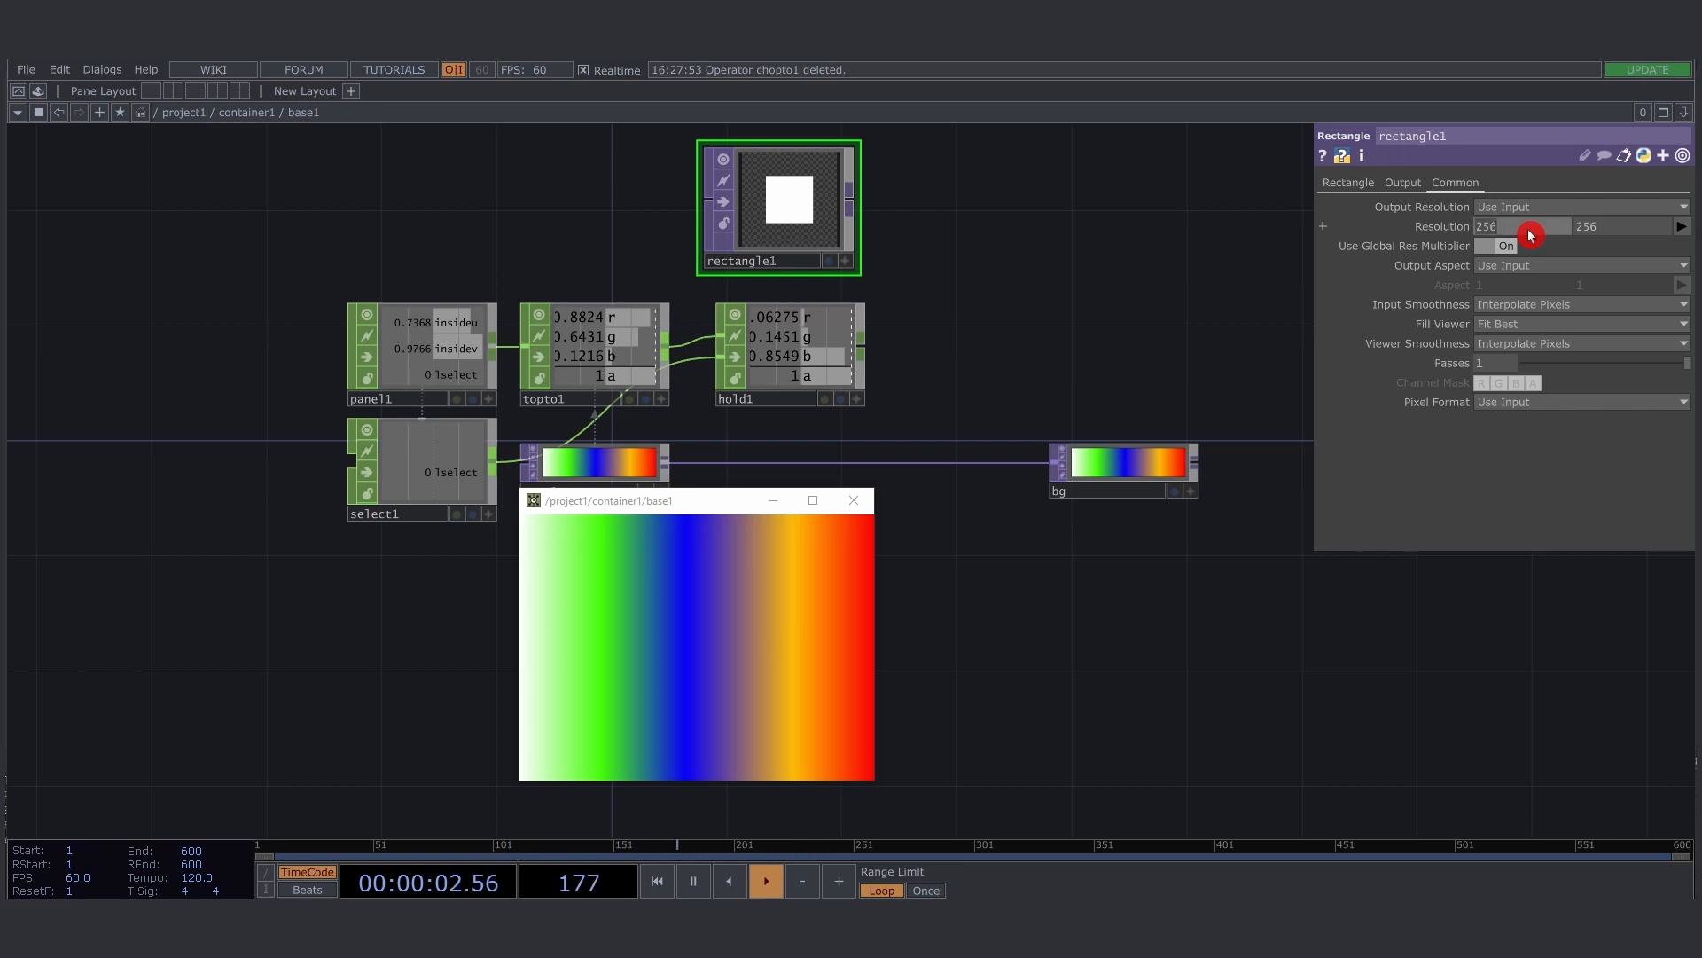
key("Tab")
type("25")
key("Return")
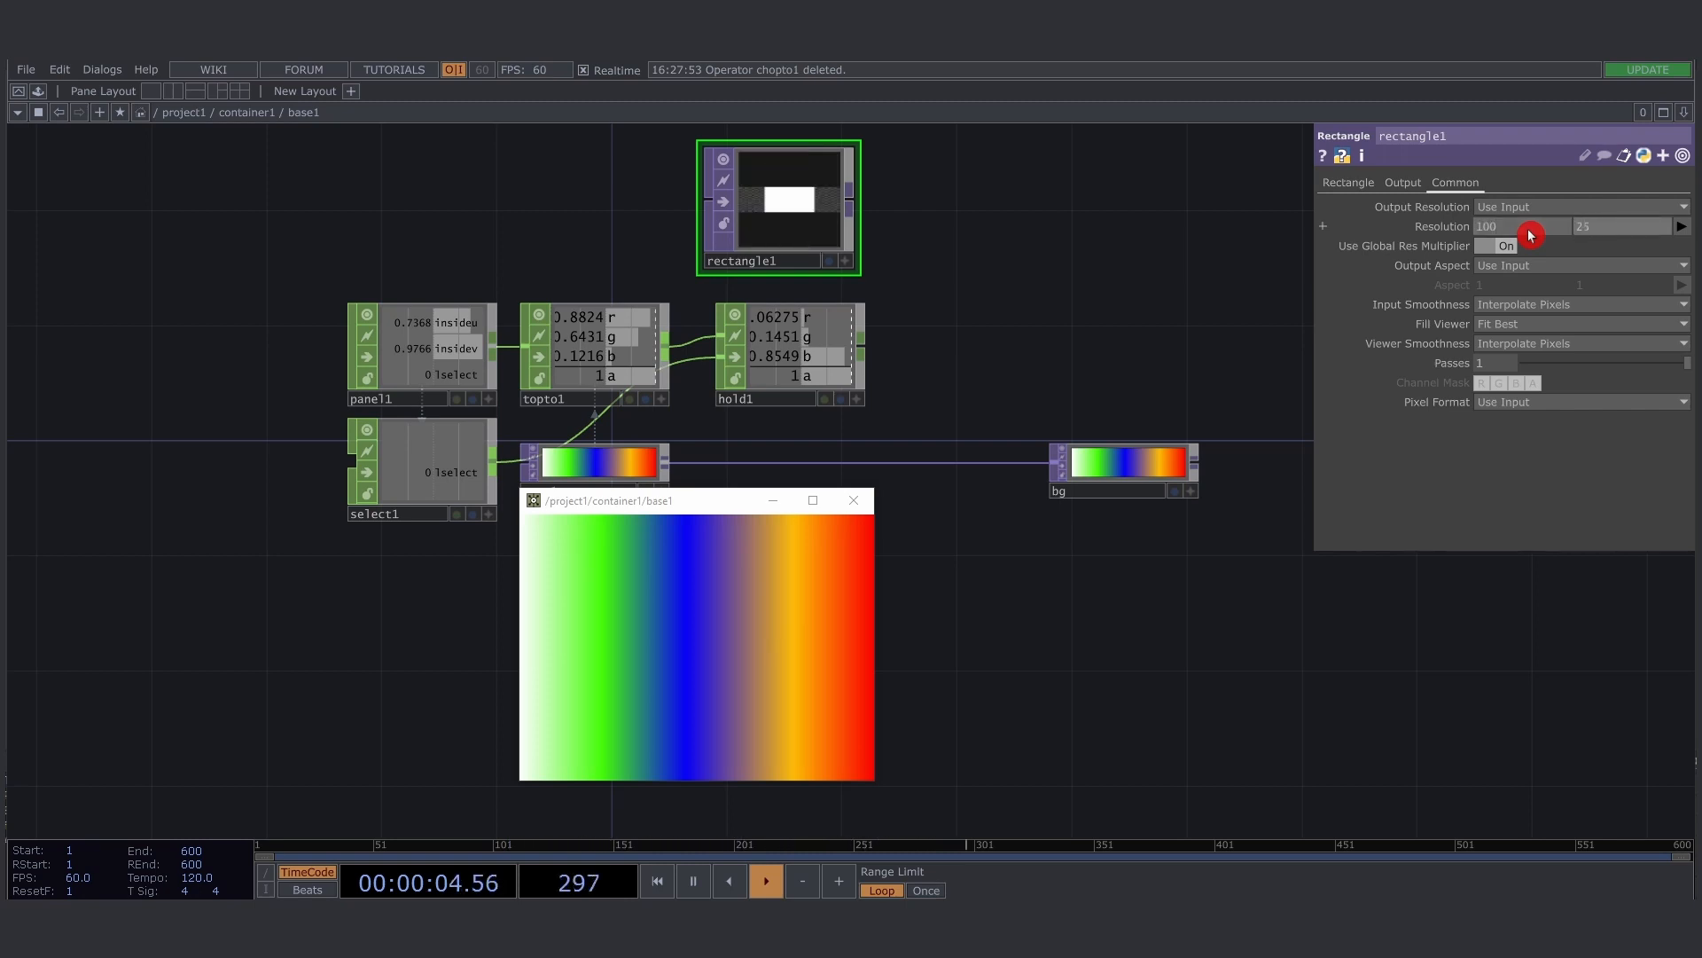
left_click(1345, 184)
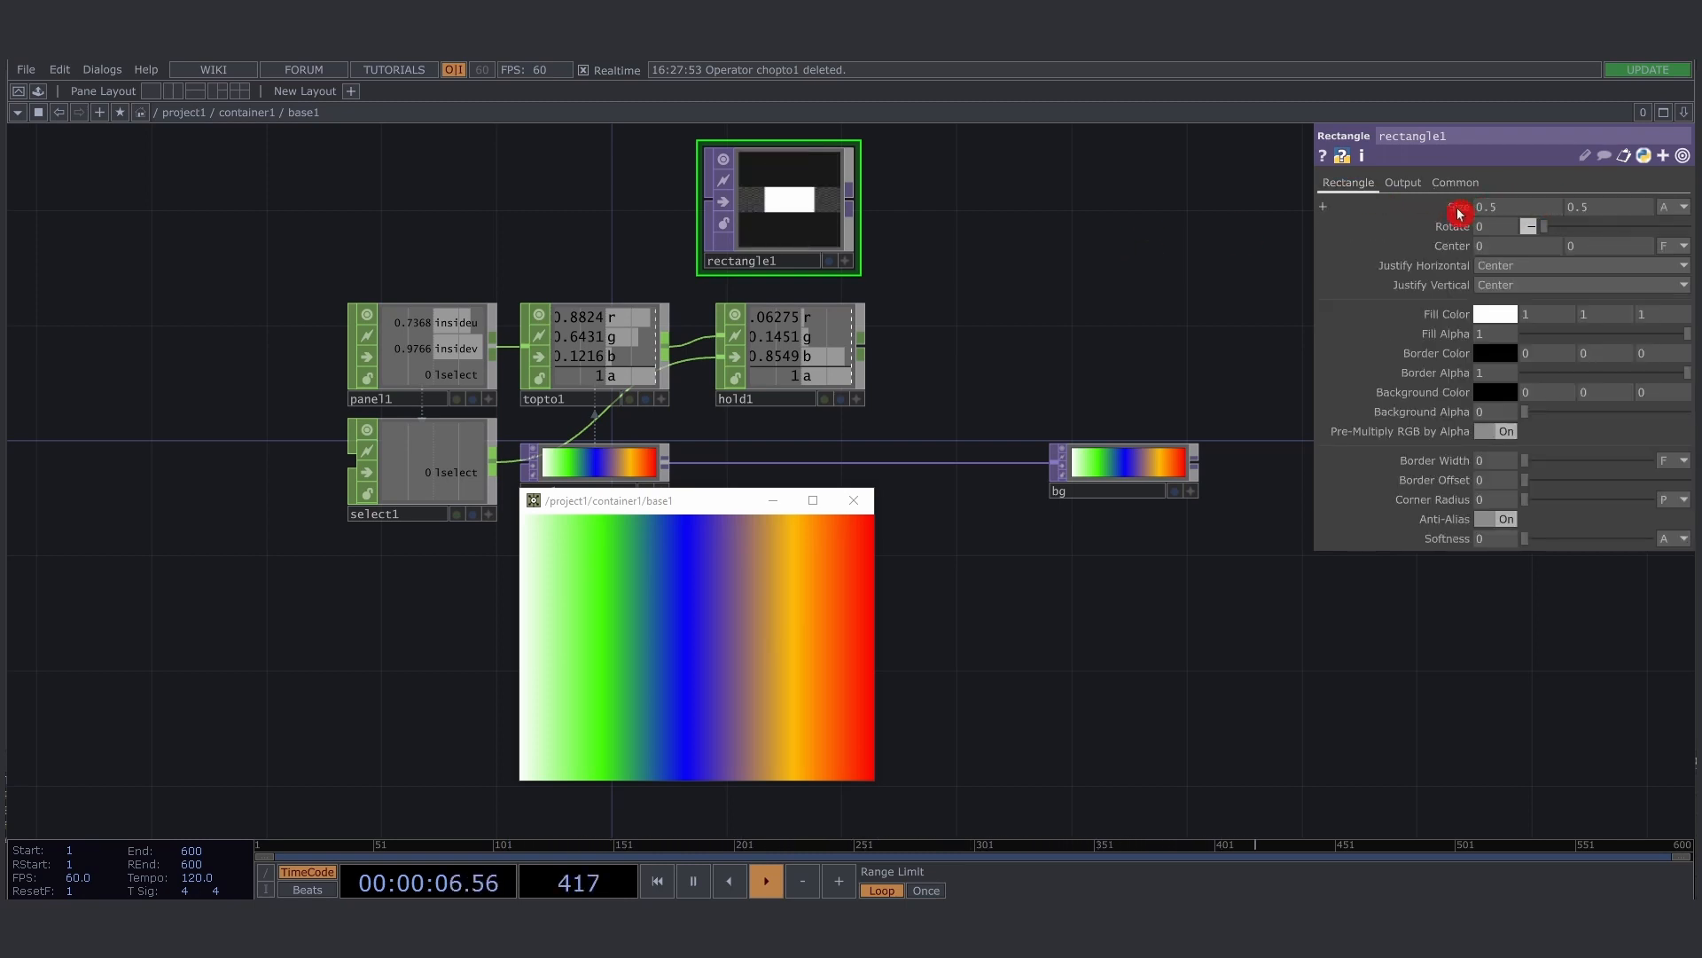
middle_click_drag(1458, 213, 1547, 212)
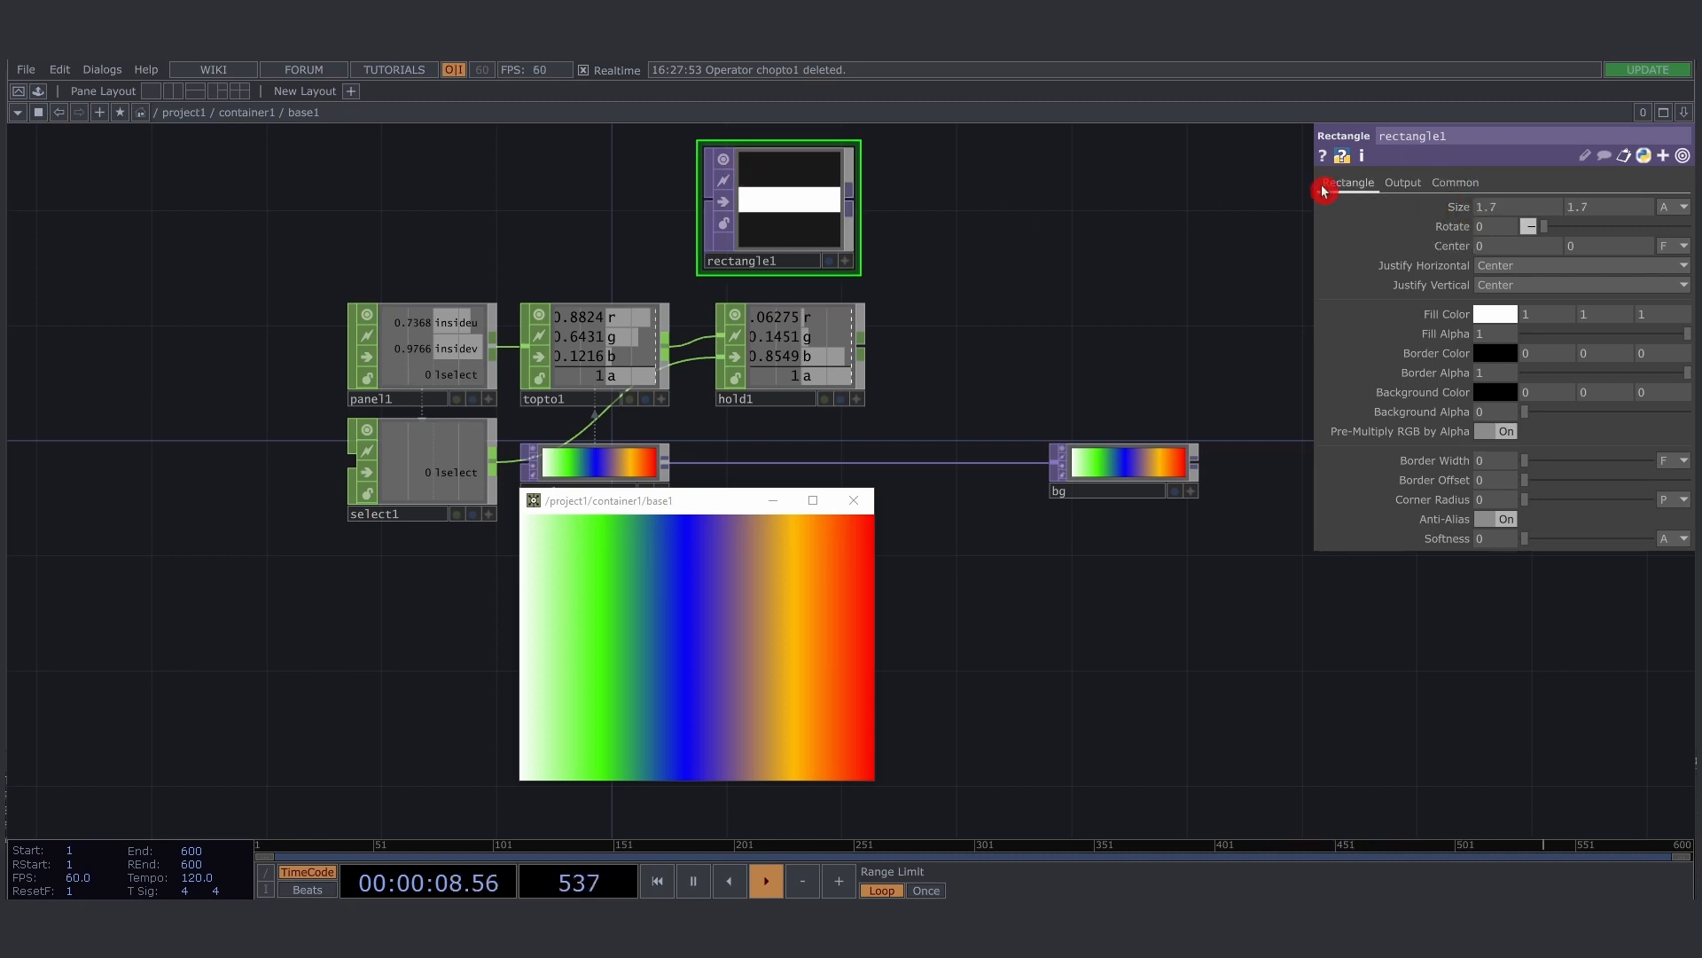
Set rectangle1's size to 2 by 2 and shrink its node in the network
middle_click_drag(1463, 211, 1461, 174)
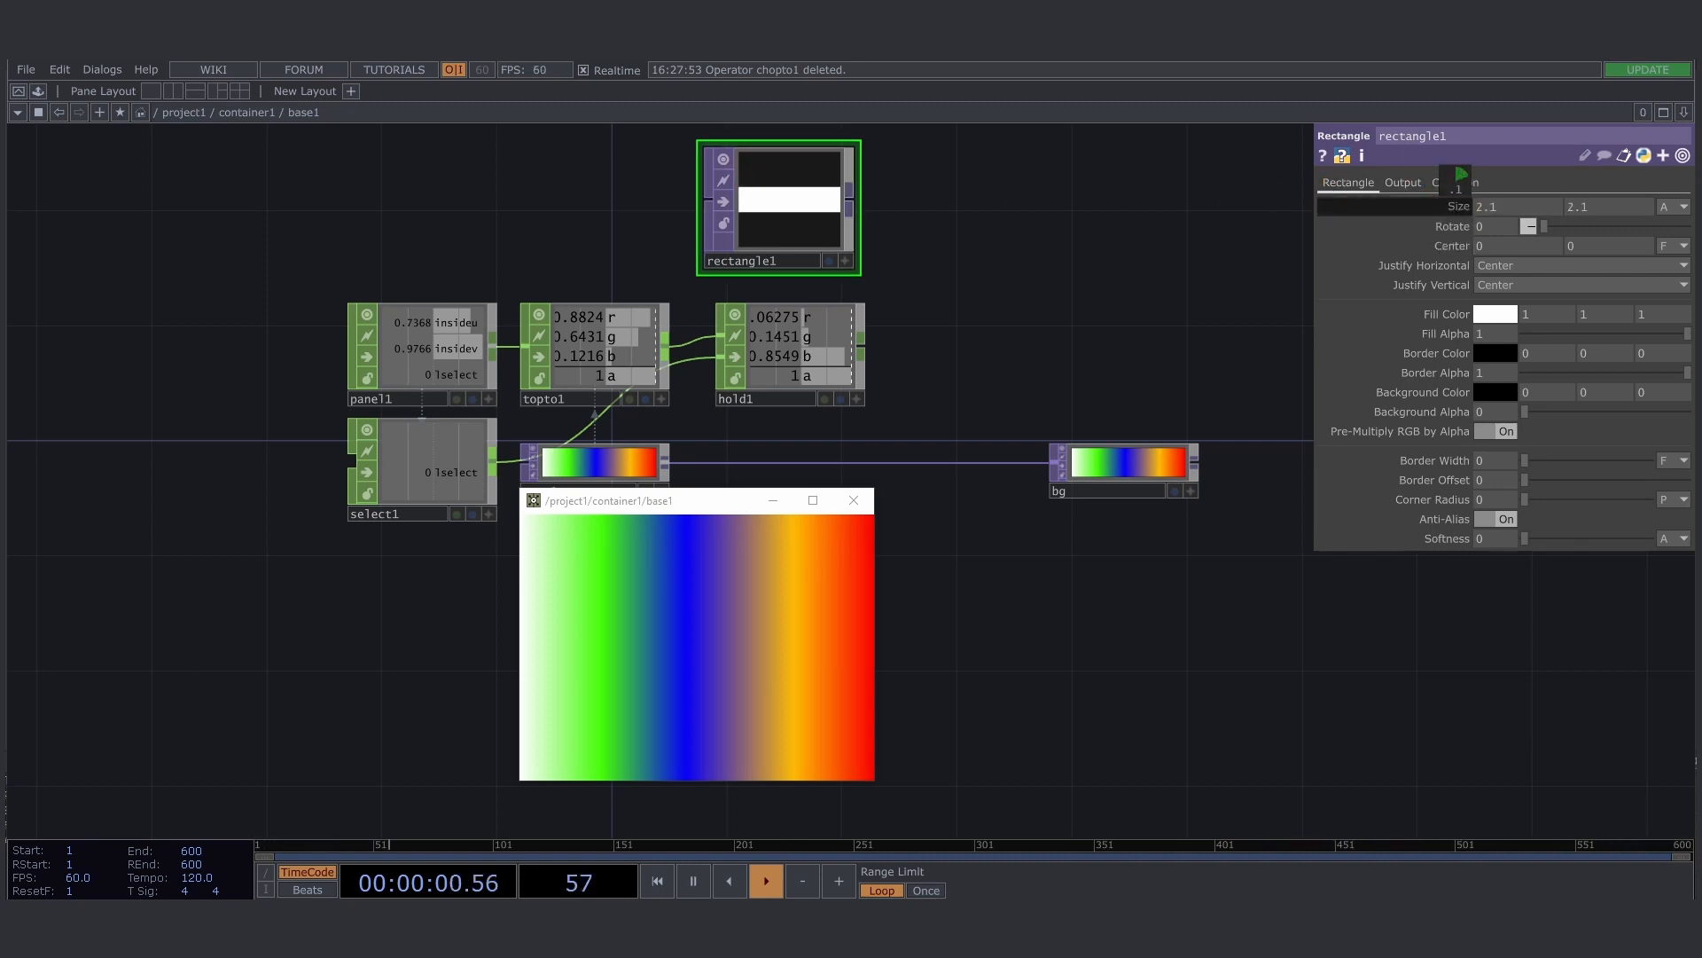
left_click_drag(853, 145, 840, 237)
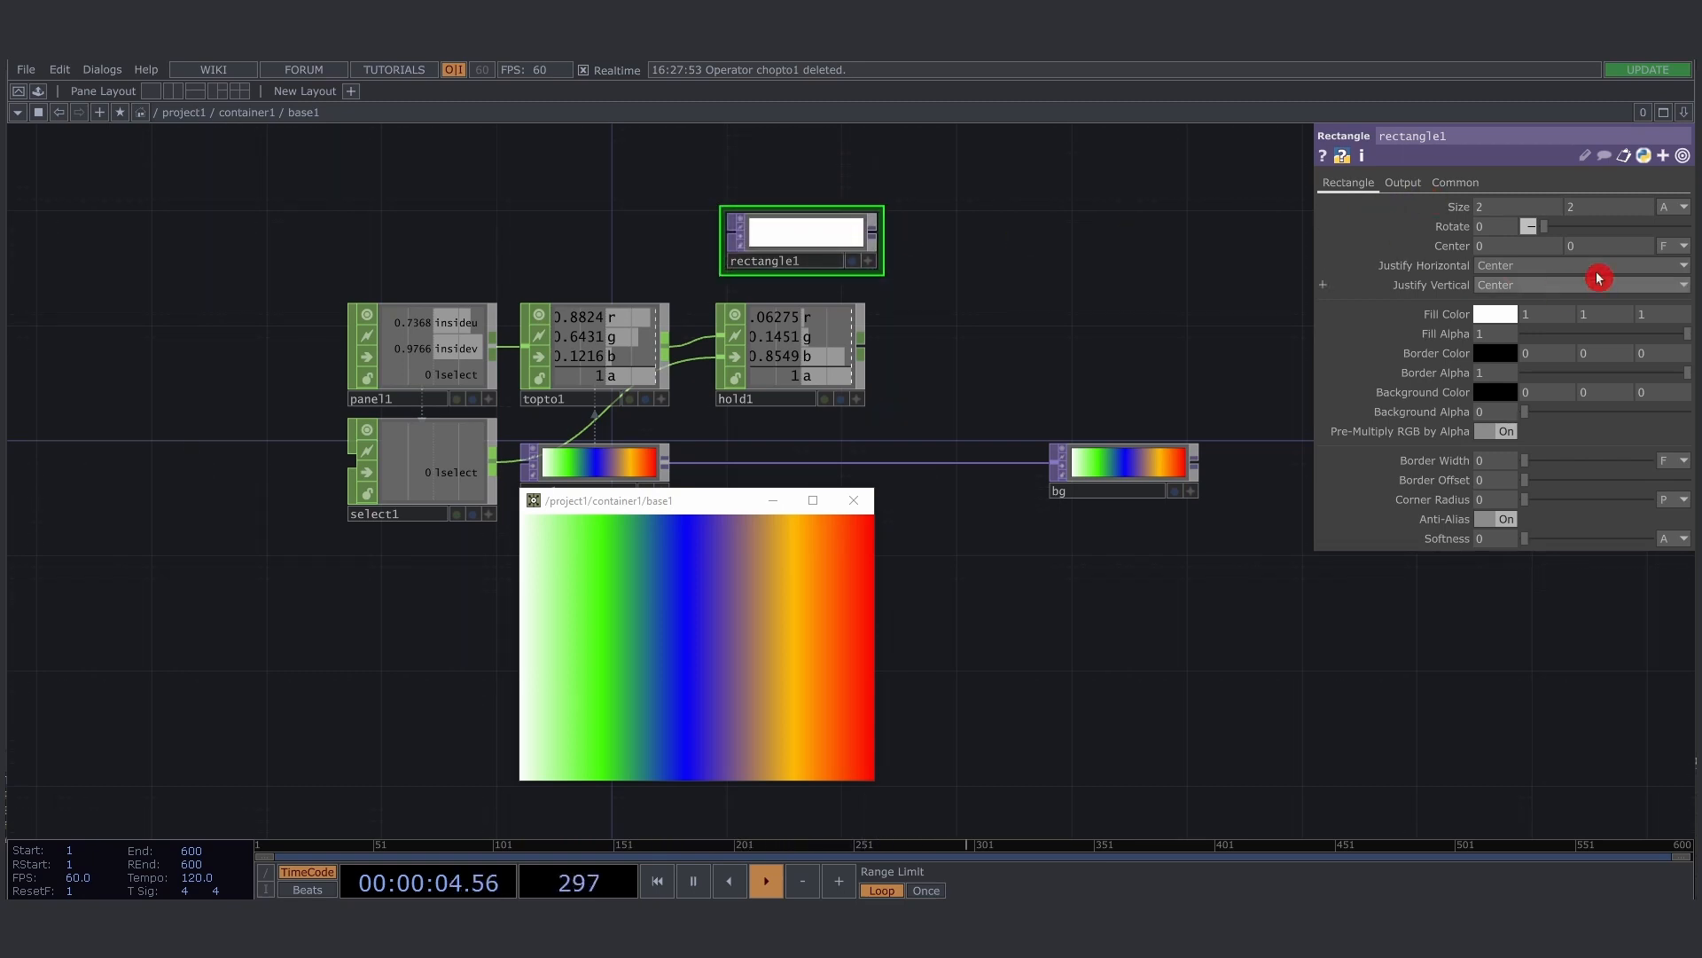
Reference hold1's r, g and b channels in the matching components of rectangle1's Fill Color
left_click(1445, 314)
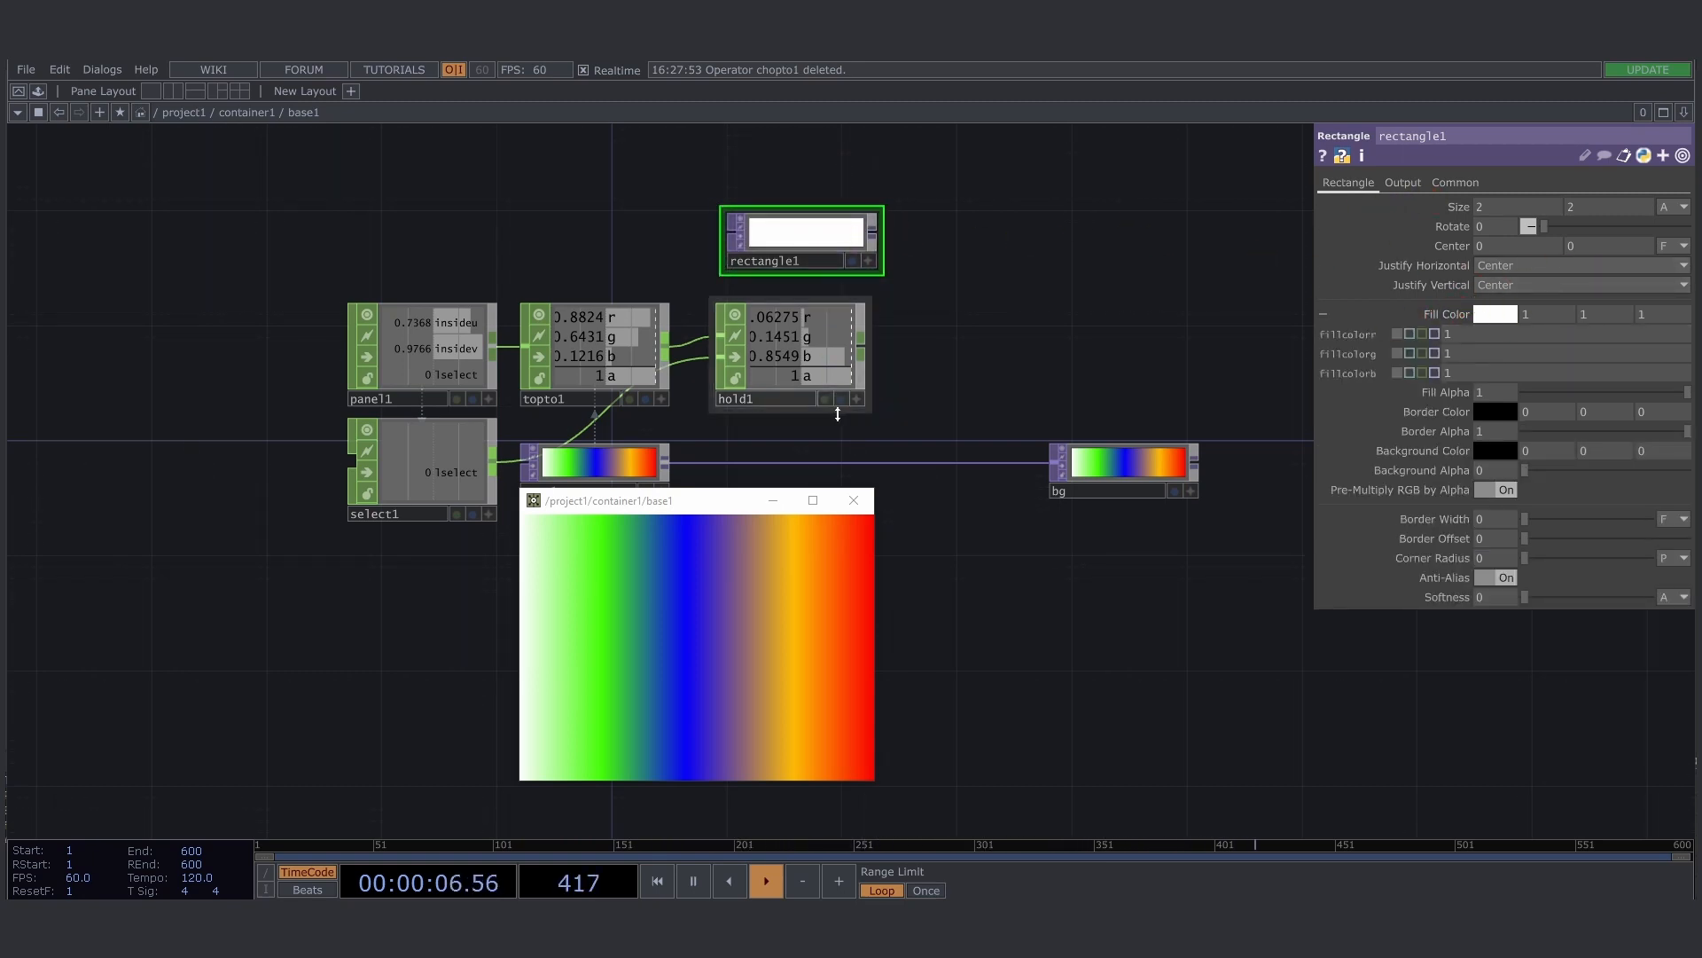
left_click(861, 403)
left_click_drag(796, 323, 1454, 334)
left_click(1481, 334)
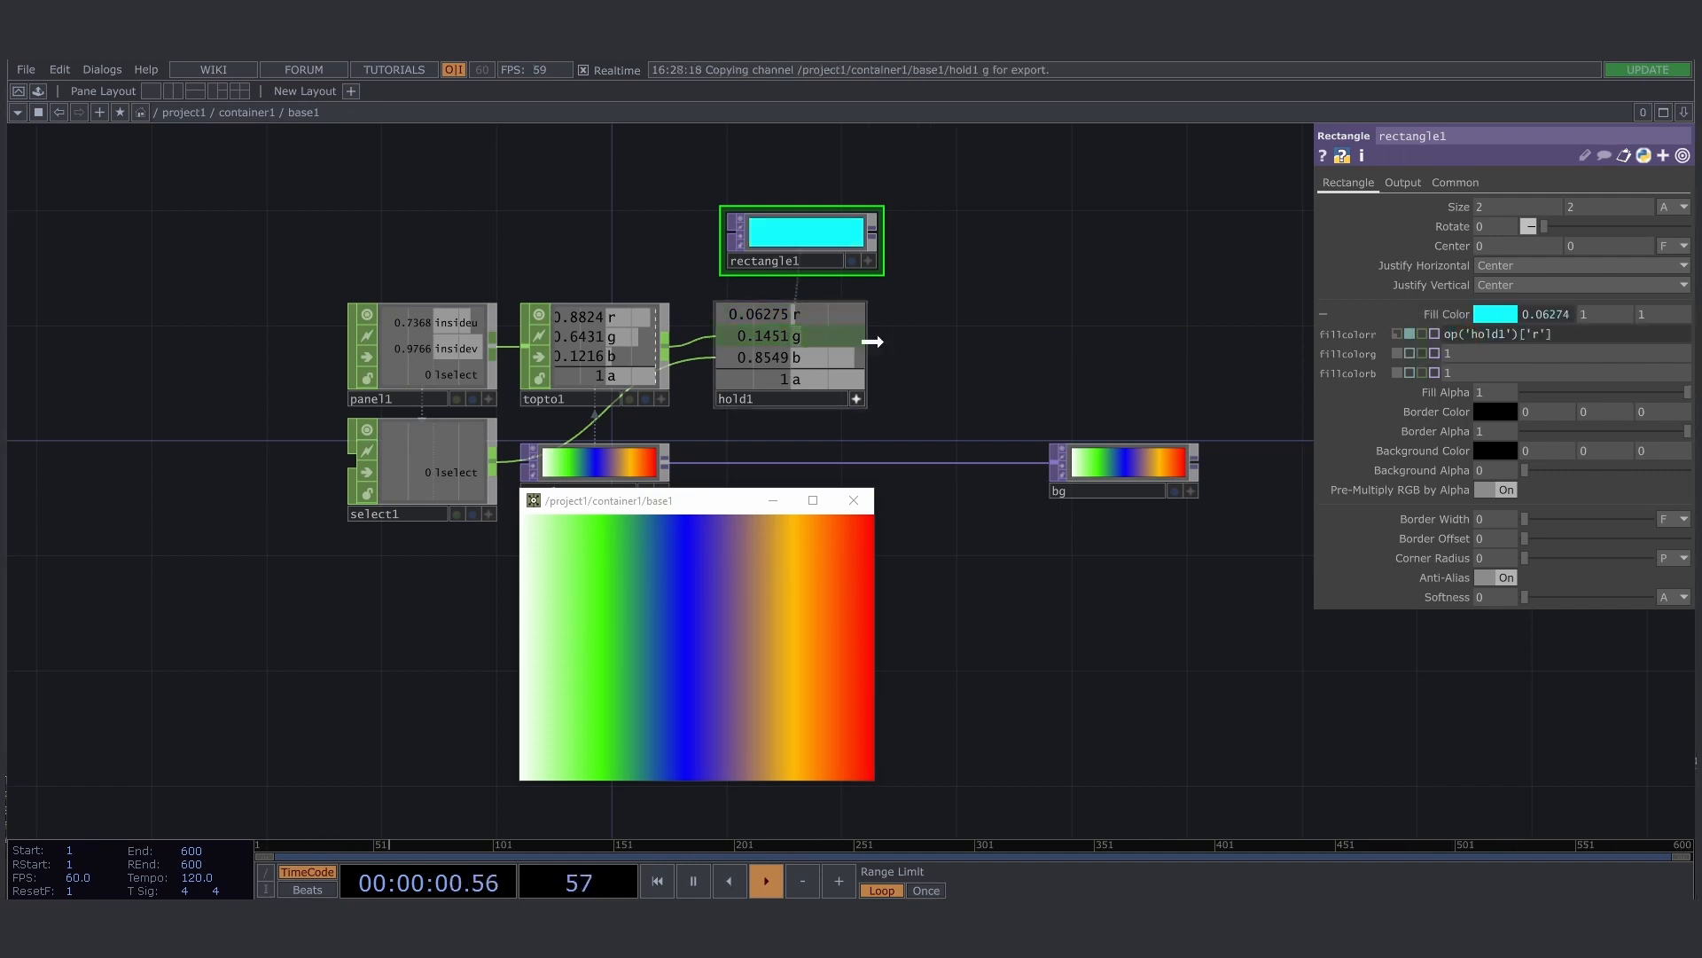
left_click_drag(872, 342, 1508, 355)
left_click(1557, 354)
left_click_drag(851, 358, 1507, 373)
left_click(1608, 369)
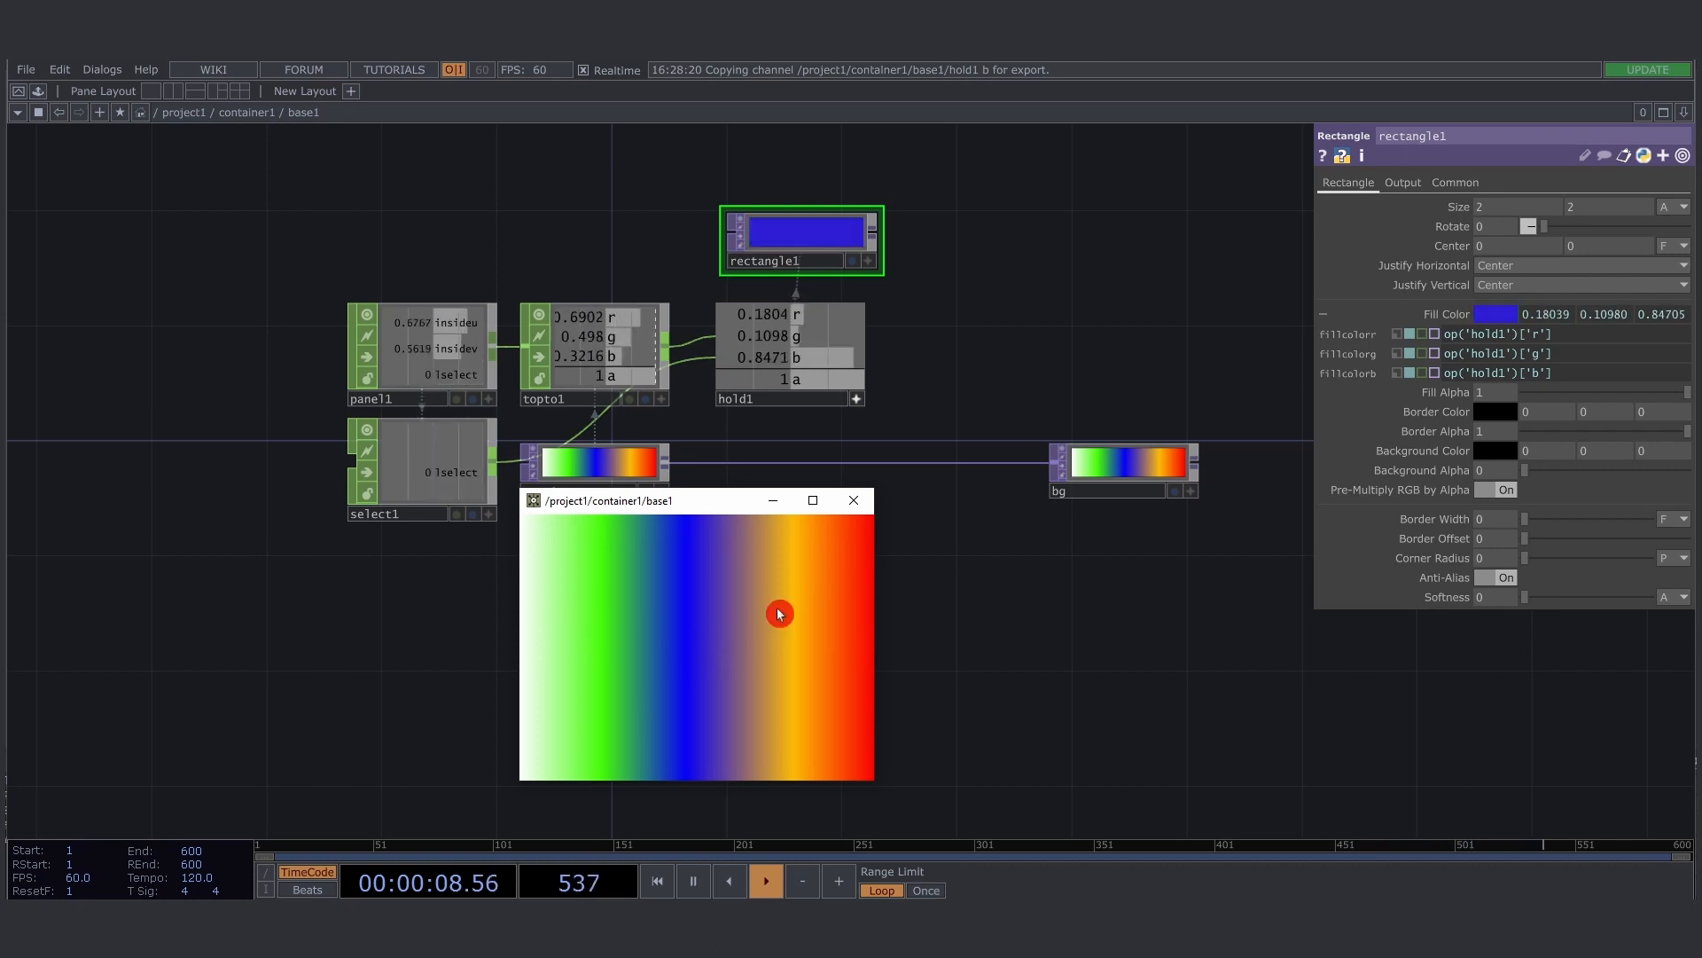
Rearrange the network by placing ramp1 beneath hold1 and bg farther right, with the floating base1 viewer clear below the nodes
left_click_drag(730, 502, 592, 612)
left_click_drag(868, 544, 726, 496)
left_click(495, 415)
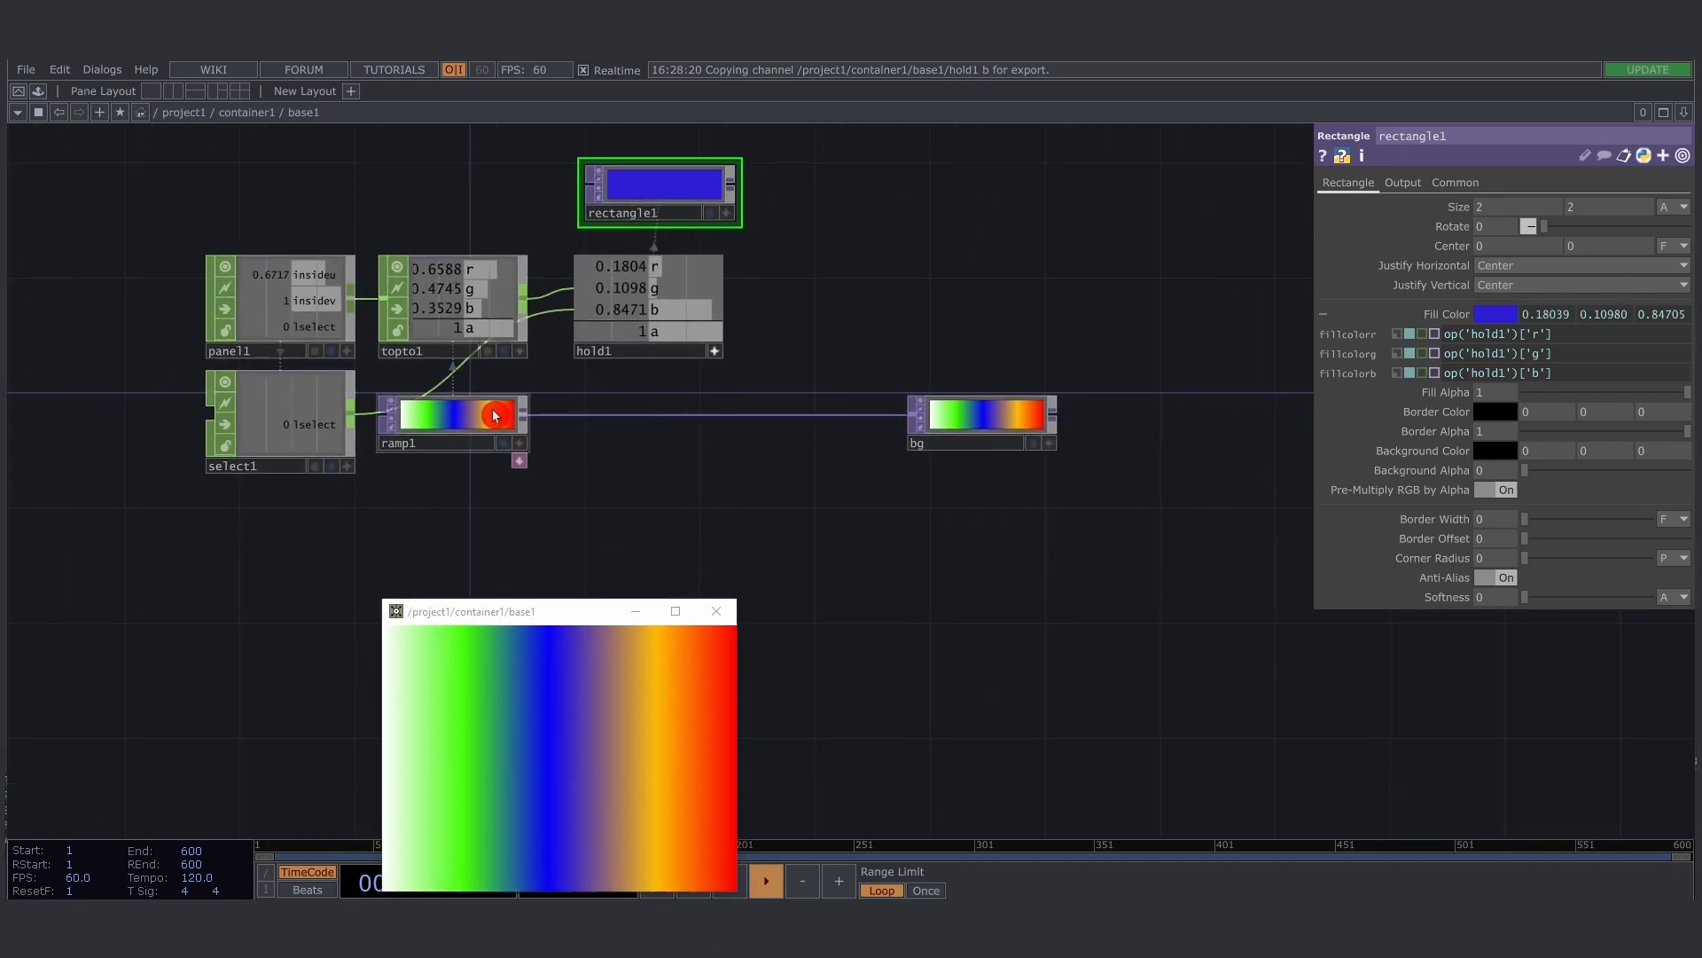
left_click_drag(463, 428, 660, 439)
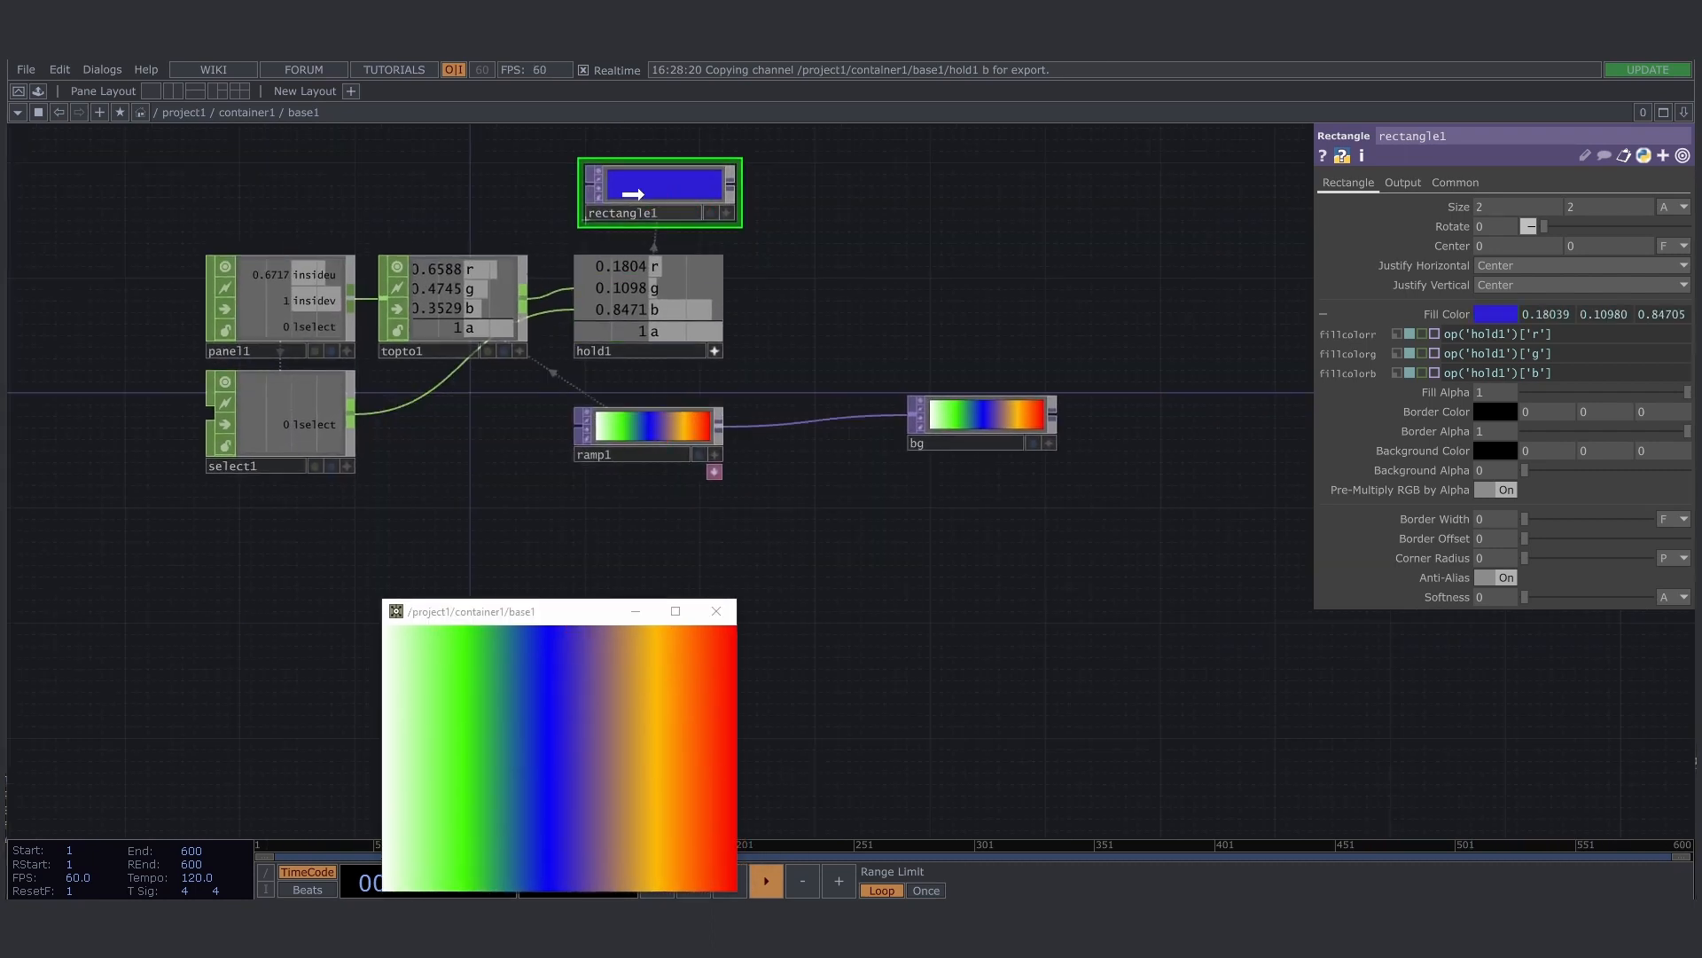
left_click_drag(866, 278, 756, 276)
left_click_drag(873, 417, 1011, 381)
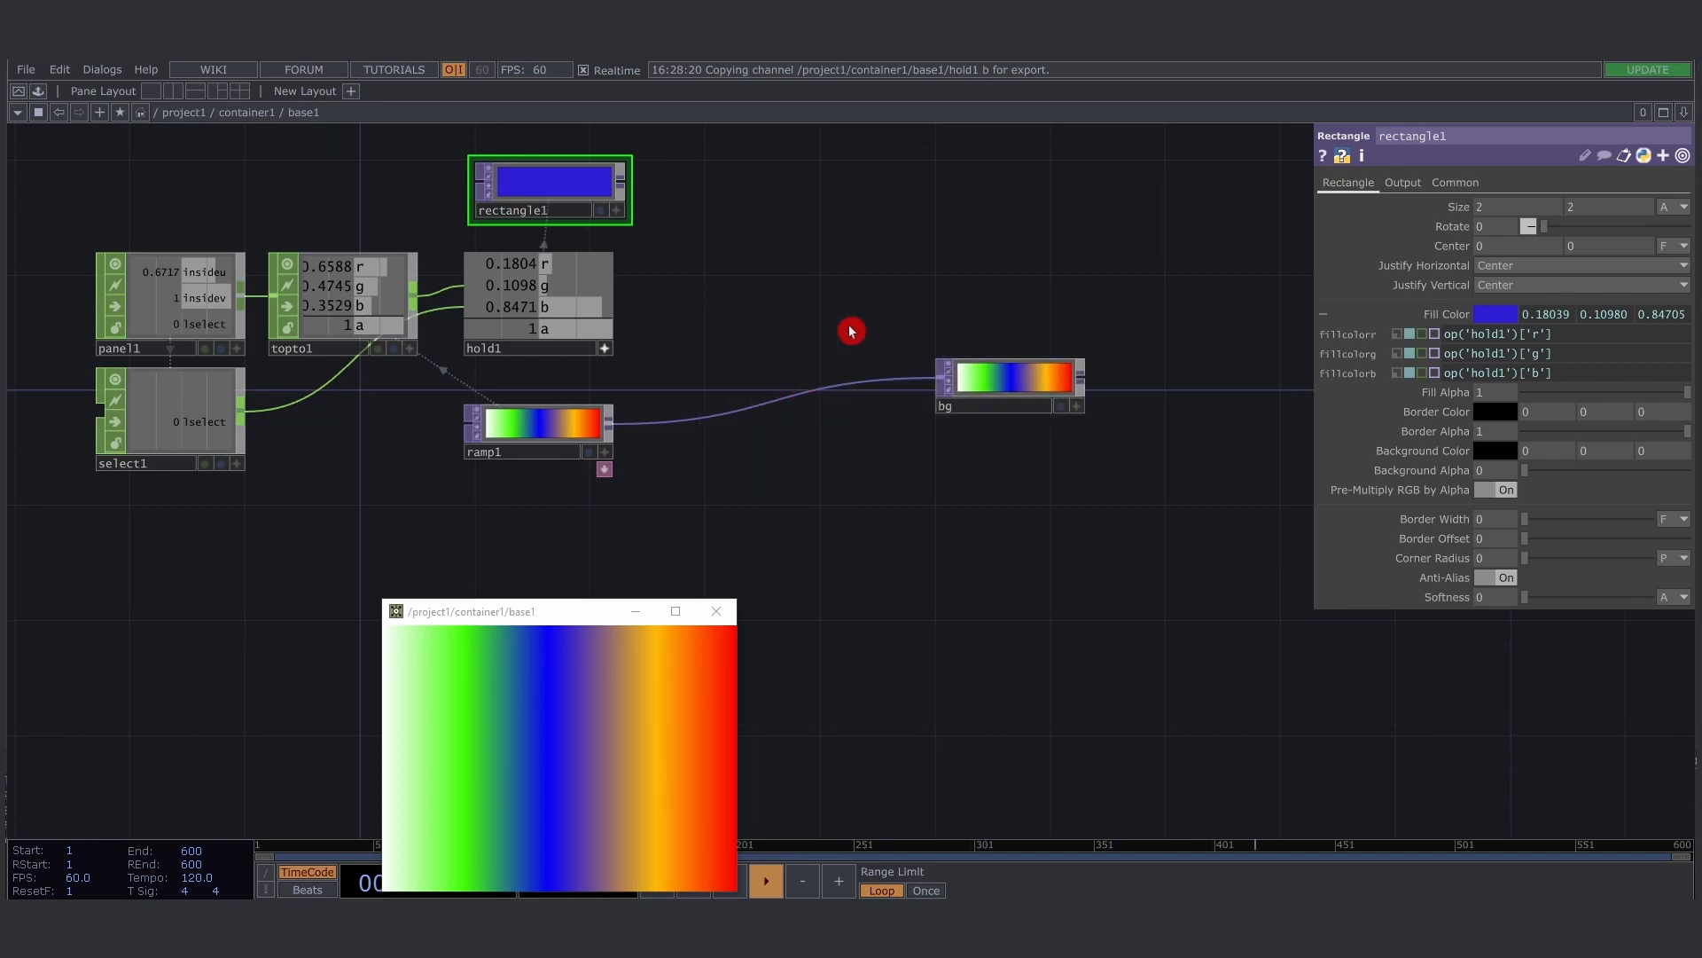
left_click_drag(851, 331, 826, 342)
left_click_drag(986, 387, 1059, 353)
Add a Layout TOP between ramp1 and bg and wire rectangle1 and ramp1 into it
key("Tab")
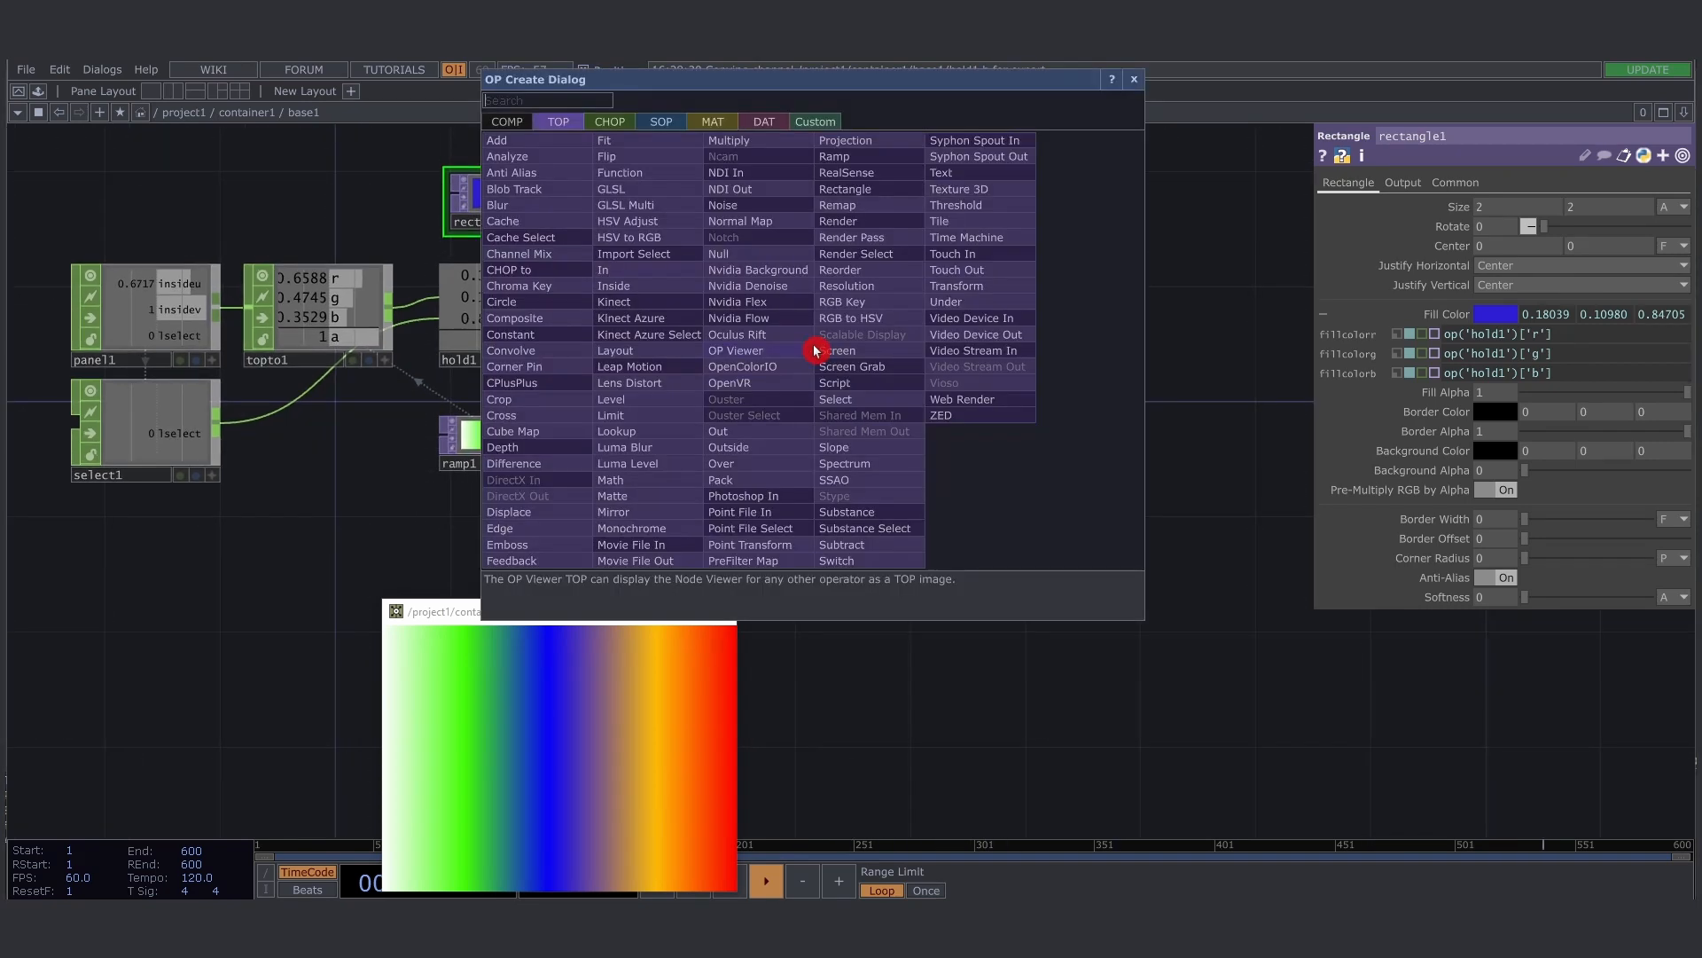
type("layout")
key("Return")
left_click(814, 350)
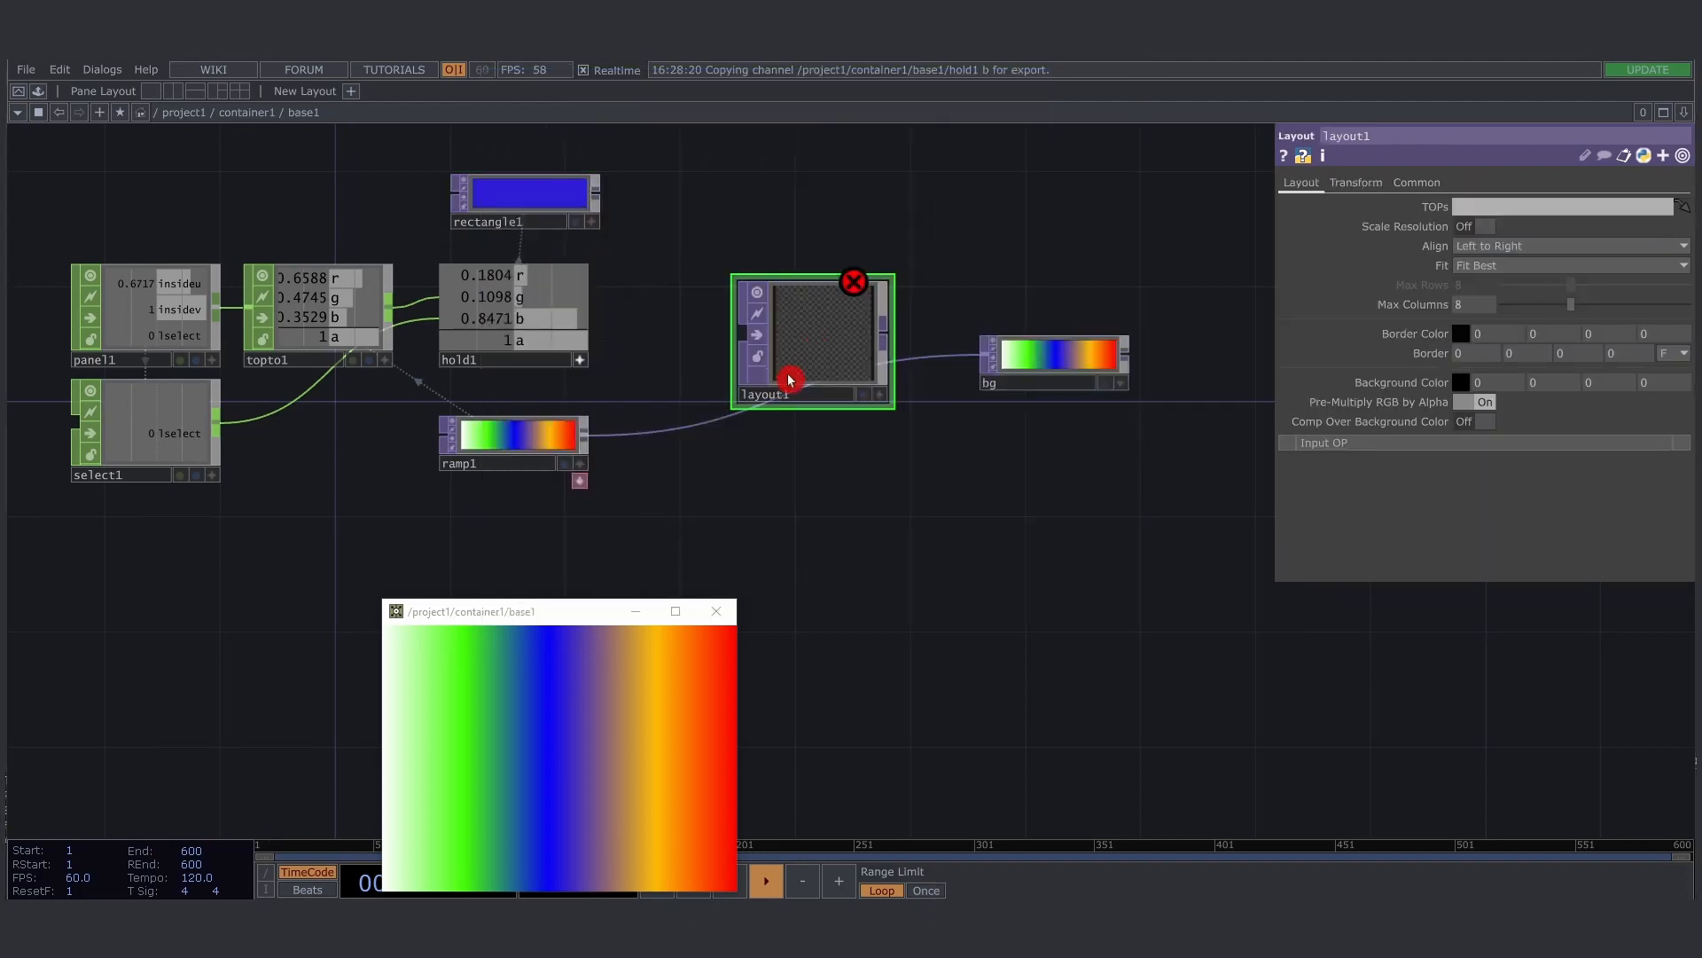
left_click(551, 206)
left_click(562, 429, "ctrl")
left_click_drag(600, 198, 792, 335)
left_click(792, 336)
Set layout1's alignment to Top to Bottom and make its node smaller
left_click(1556, 244)
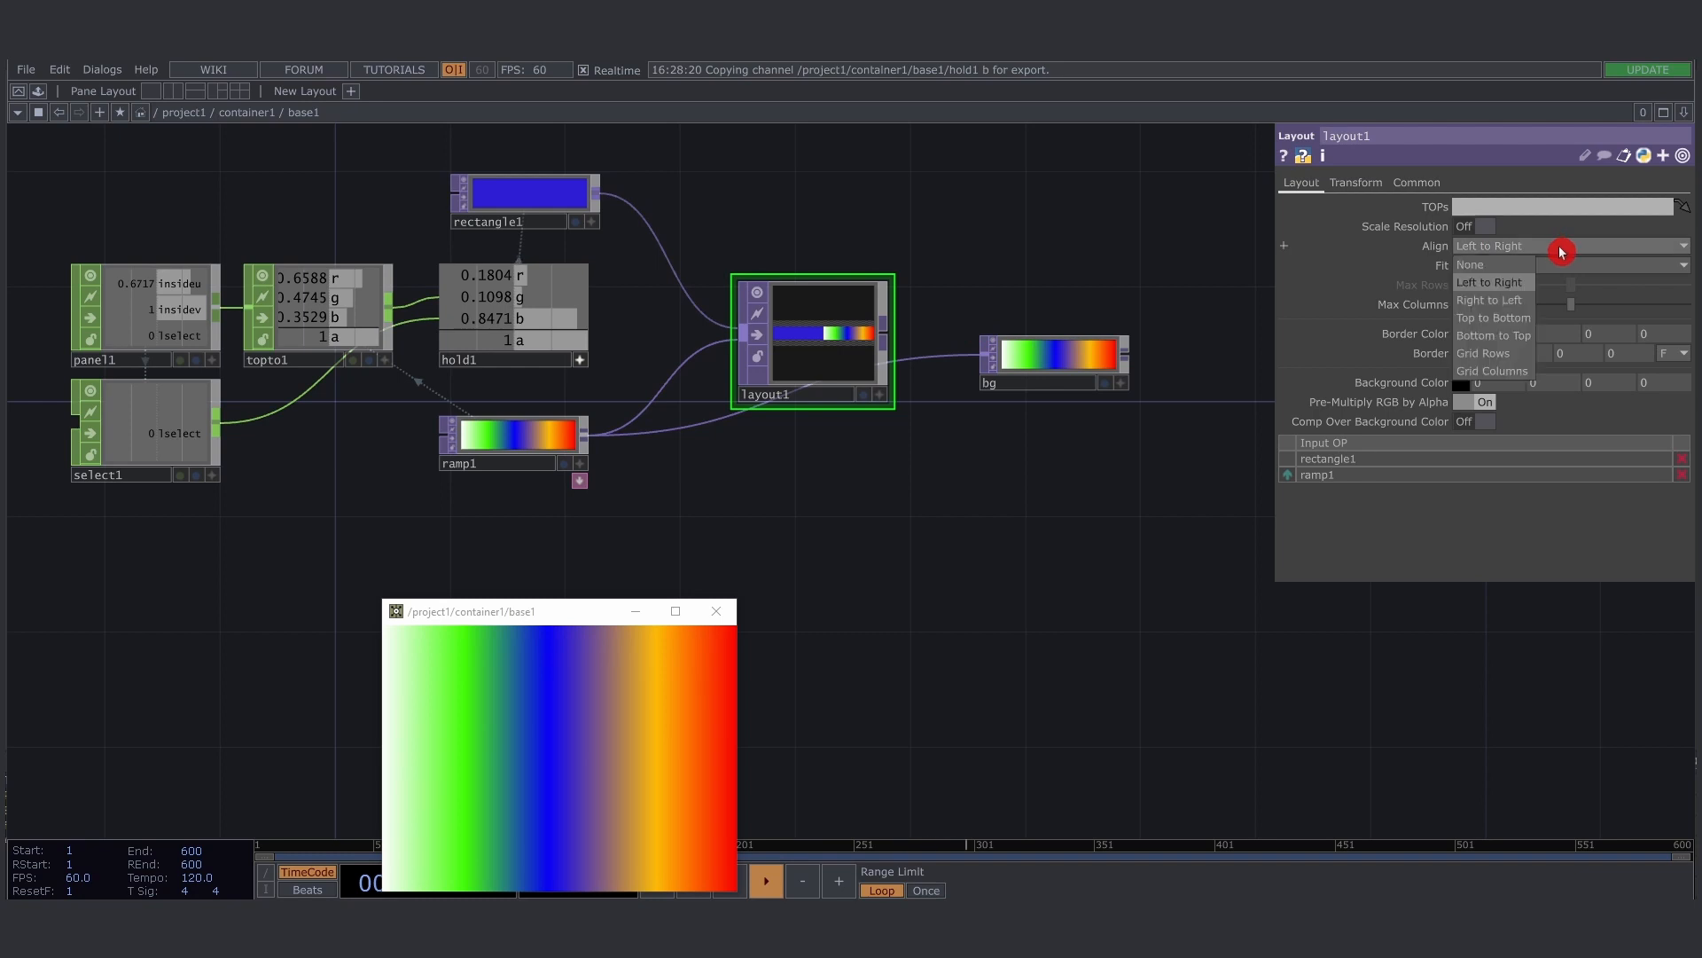
left_click(1507, 319)
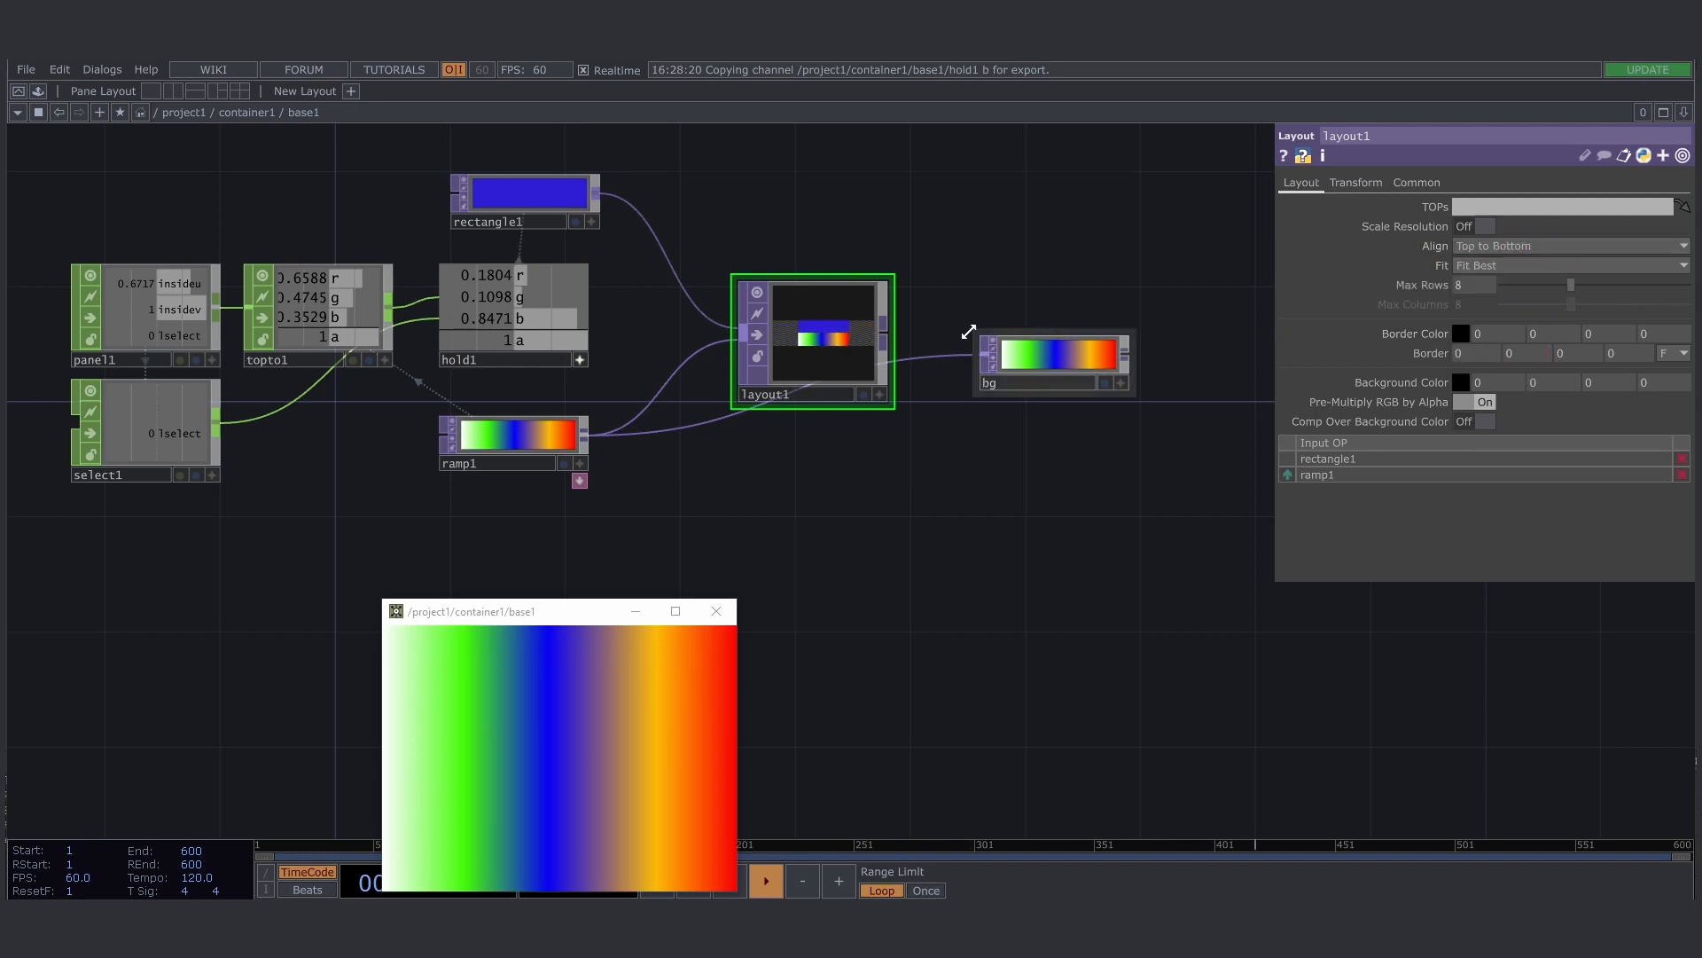
left_click_drag(881, 305, 832, 366)
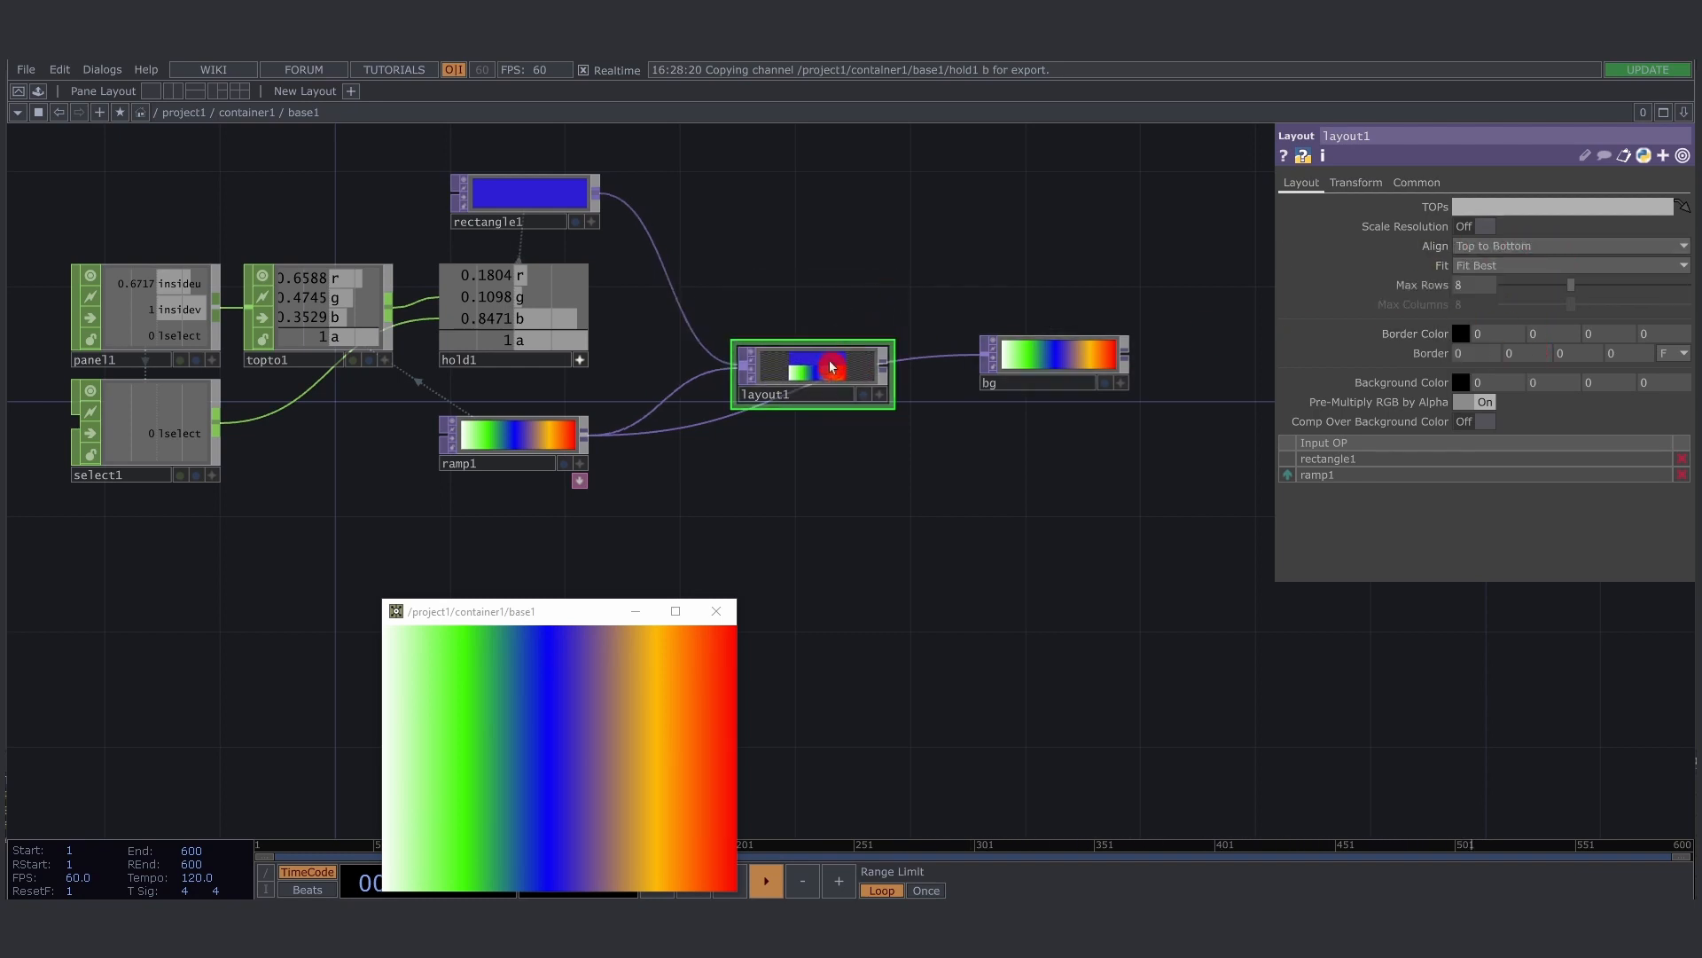
Set layout1's output resolution to Parent Panel Size
left_click(1428, 184)
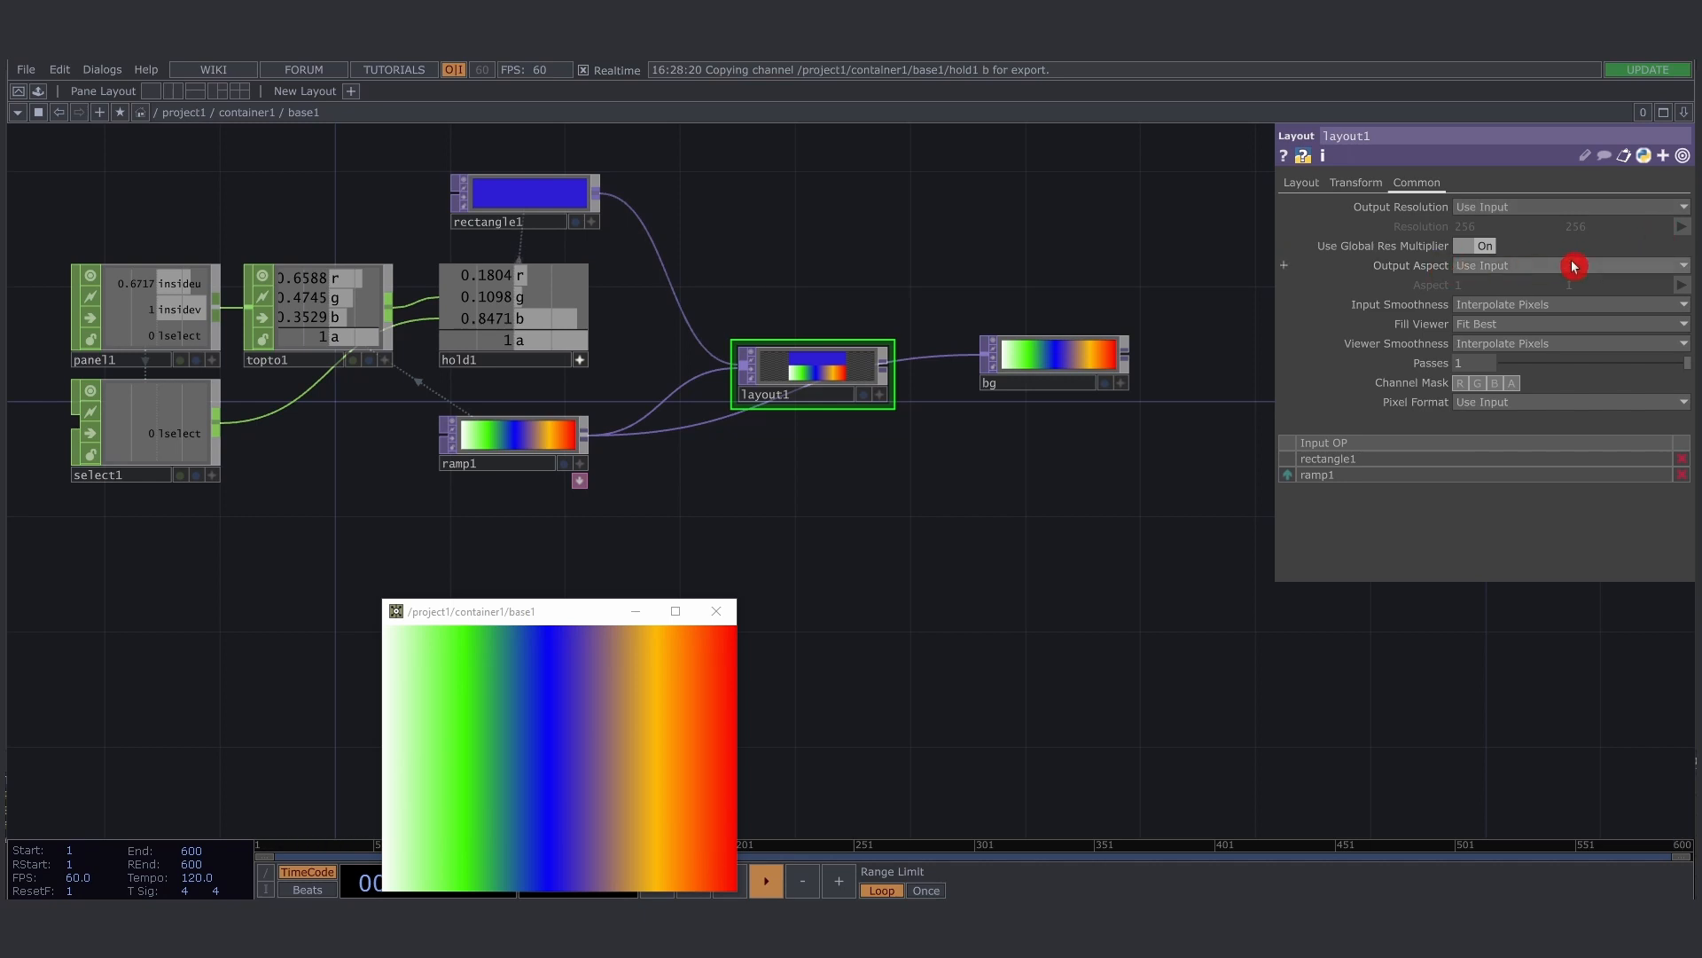
left_click(1576, 207)
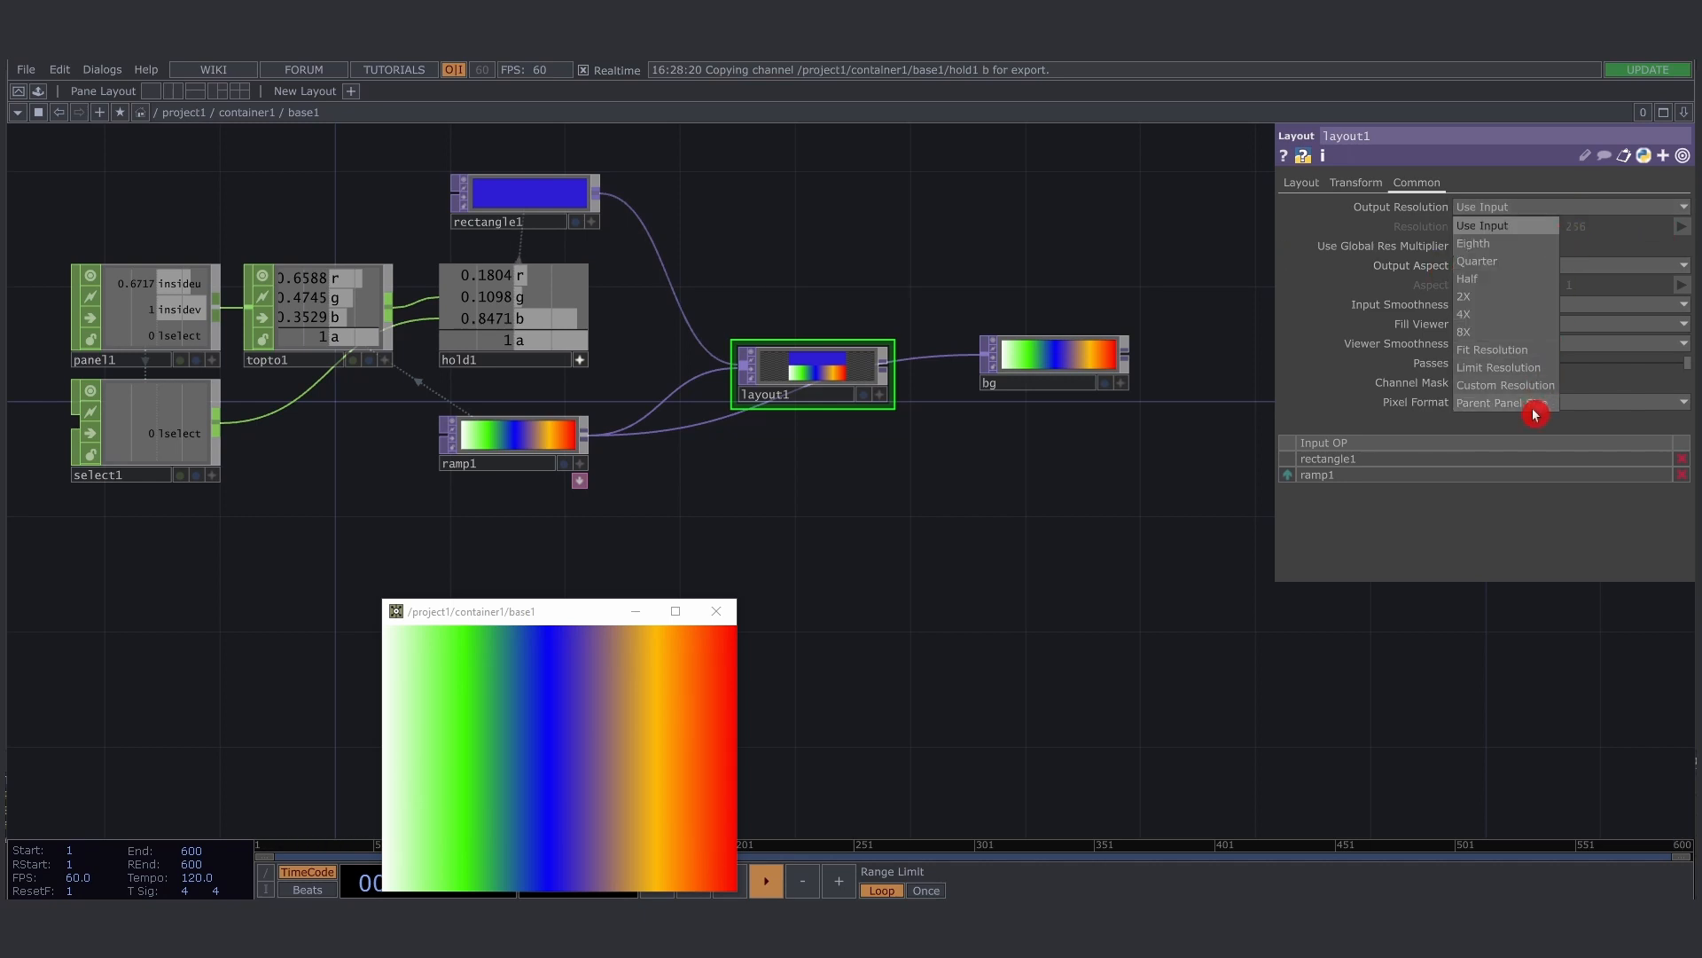
left_click(1535, 403)
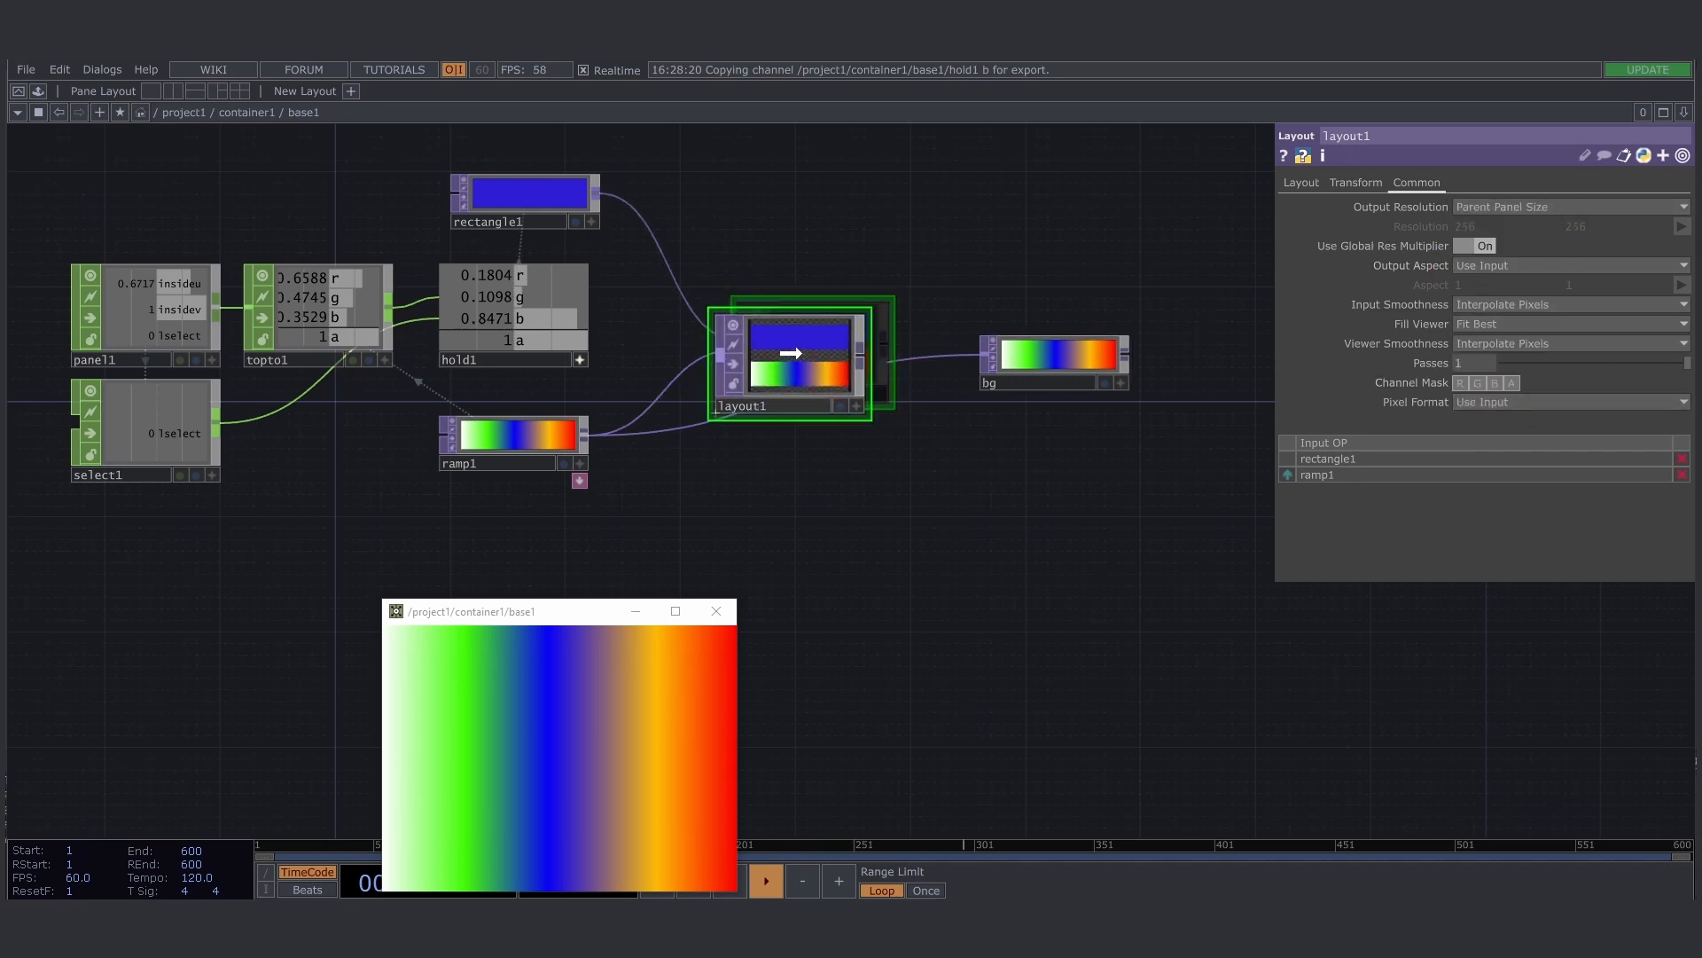
scroll(786, 365, "up", 2)
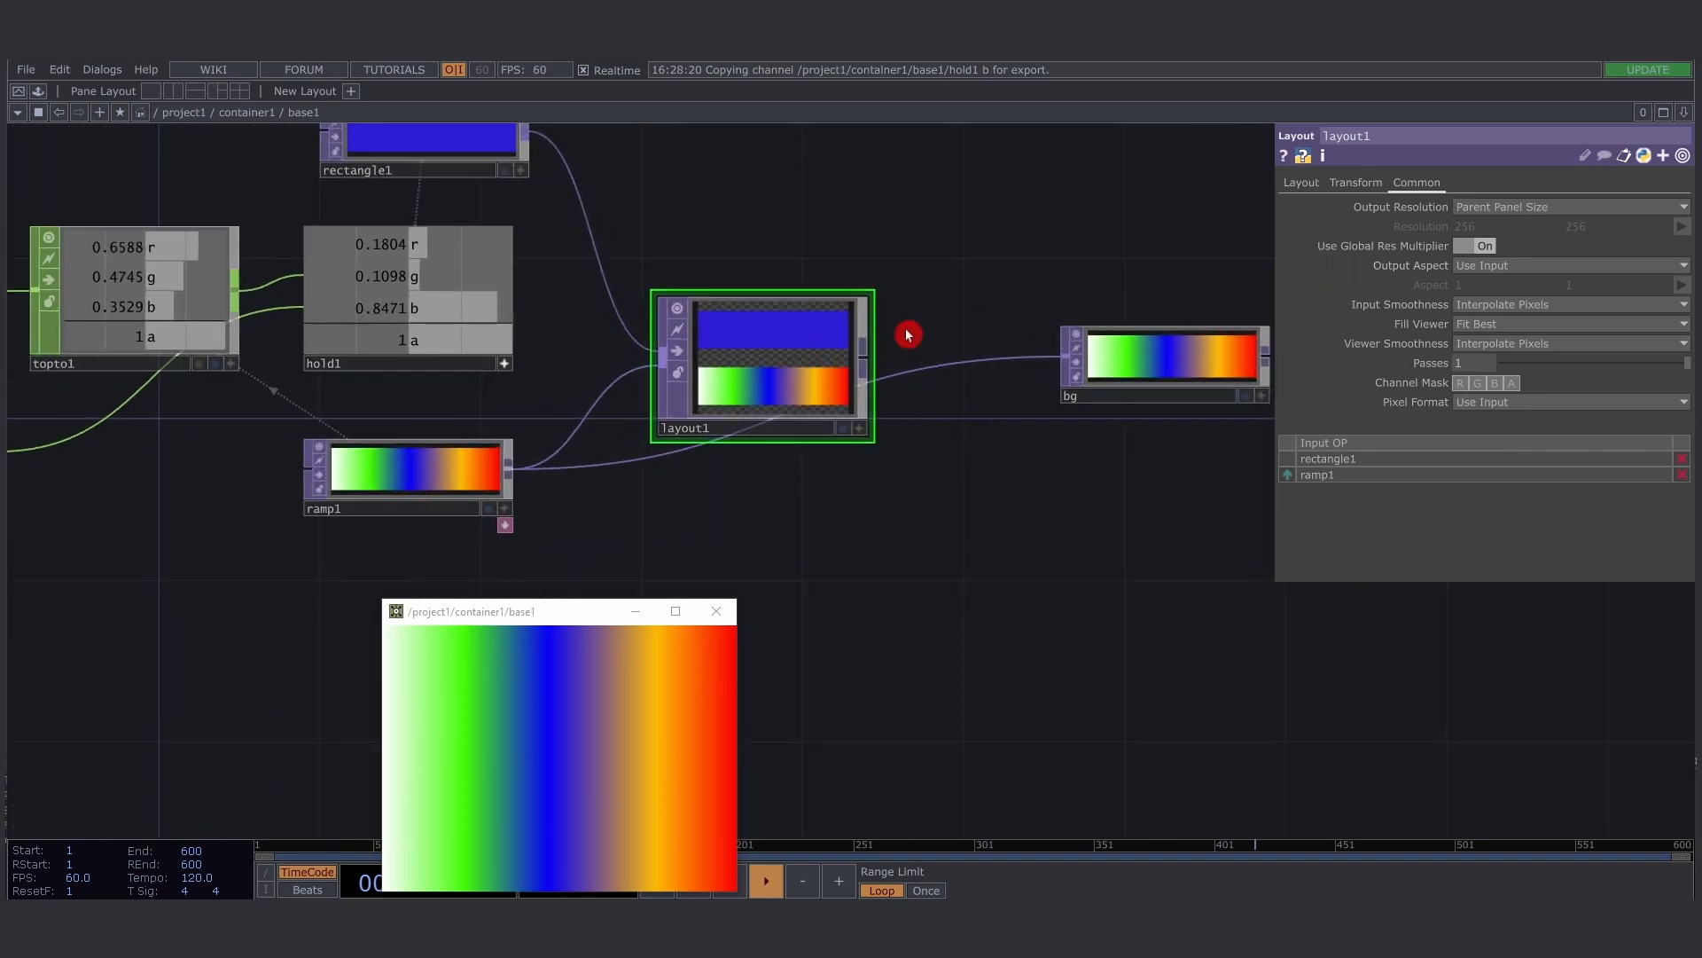
left_click(1302, 184)
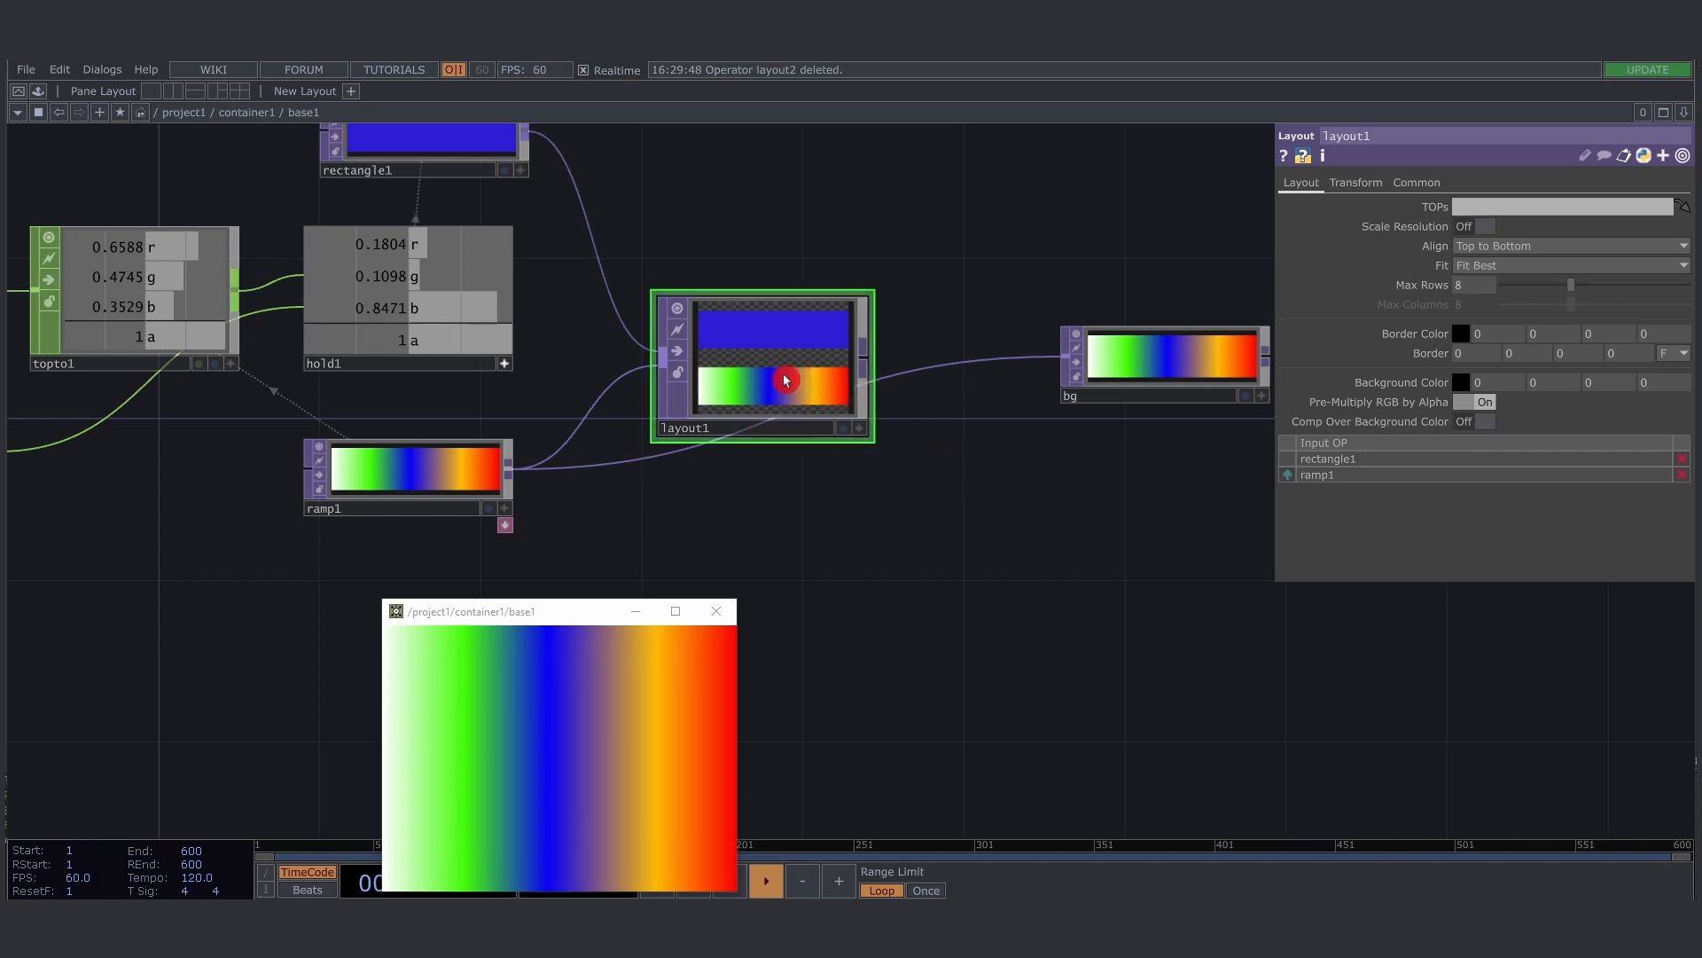
left_click(1423, 184)
left_click(1476, 215)
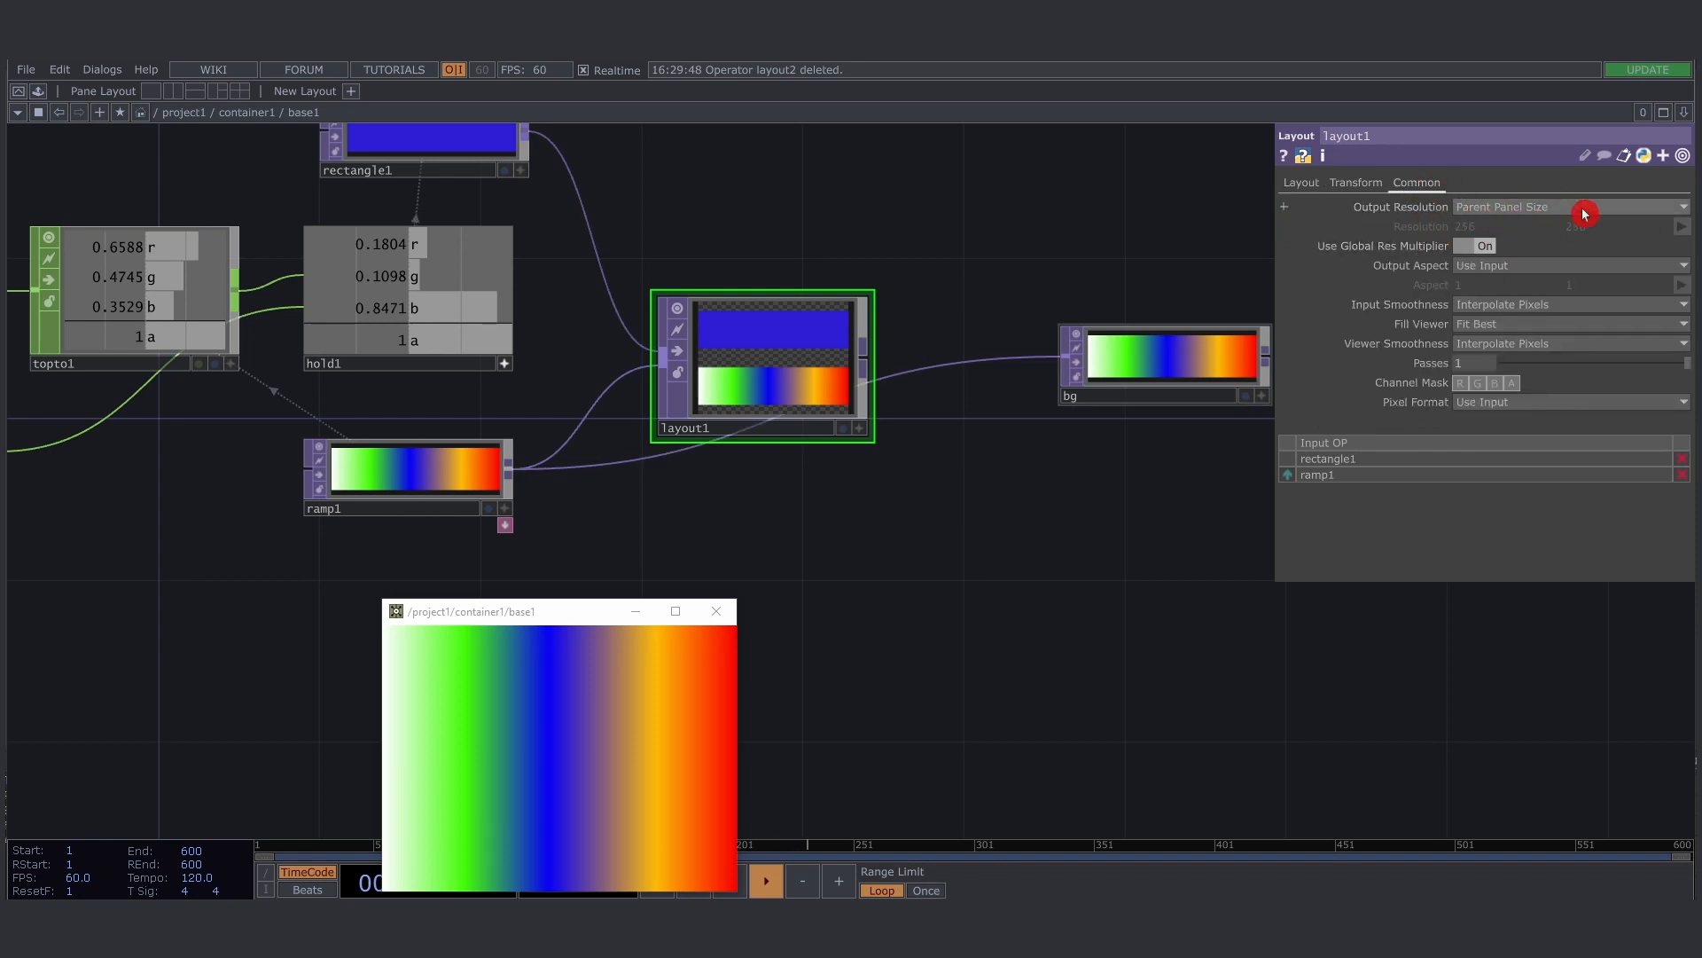
Set the parent base1 container's width to 100 and height to 50, and close its parameter window
right_click(968, 477)
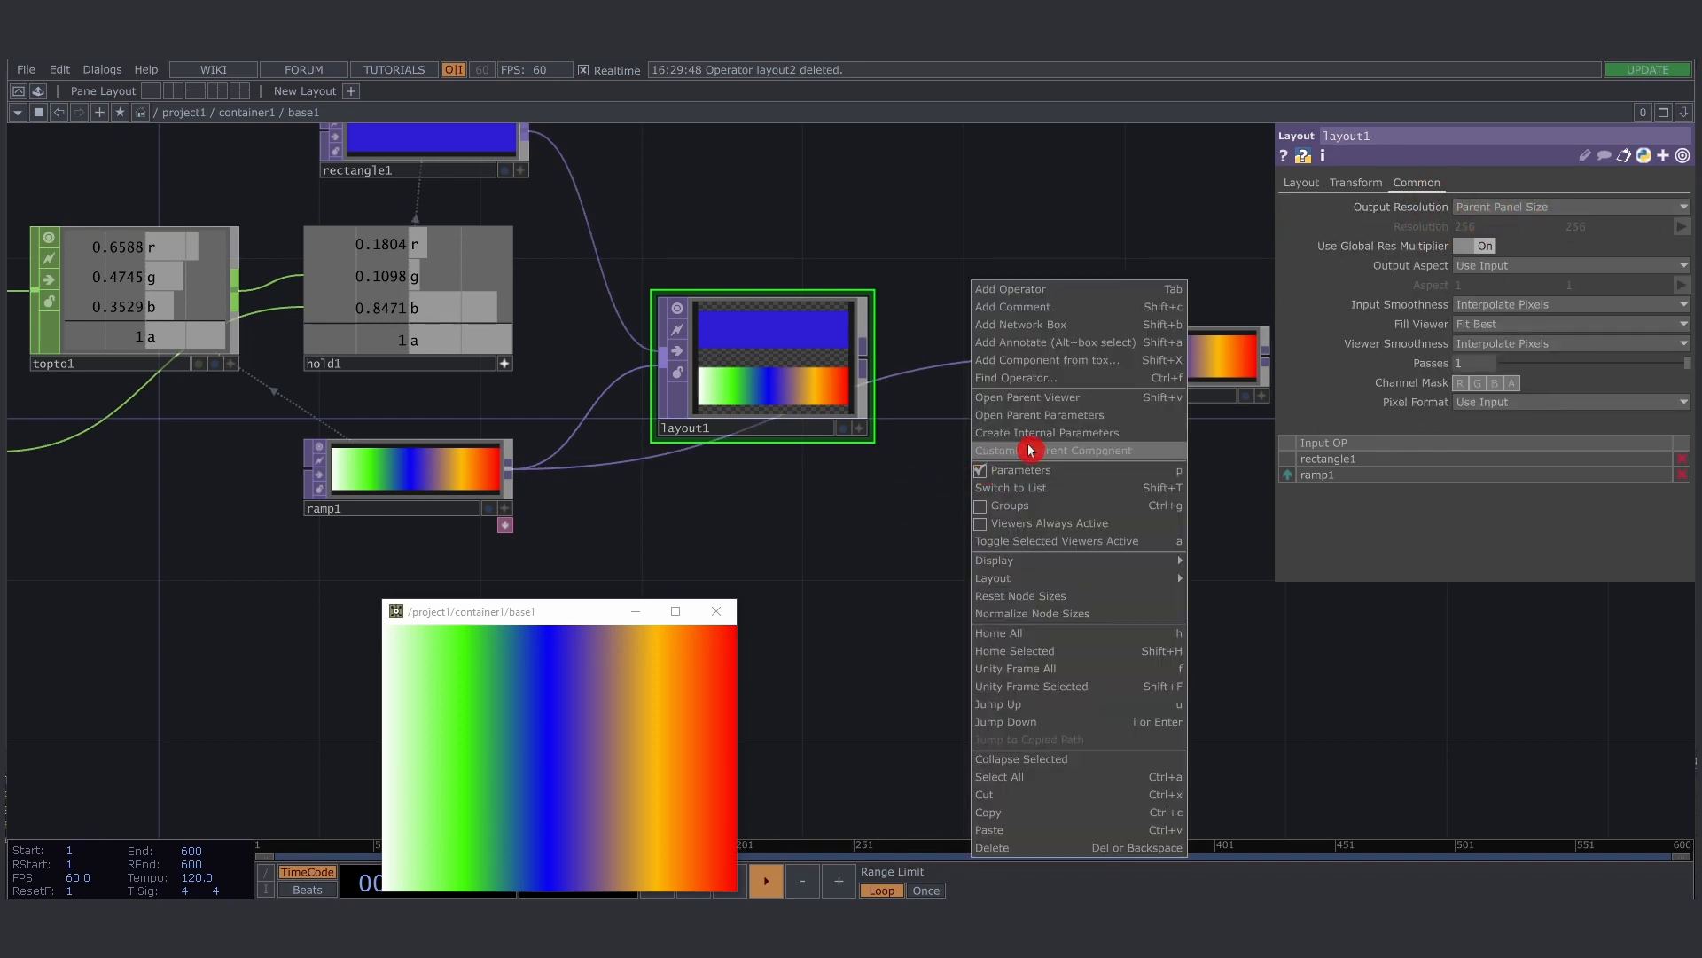
left_click(1075, 422)
left_click_drag(1062, 128, 1121, 155)
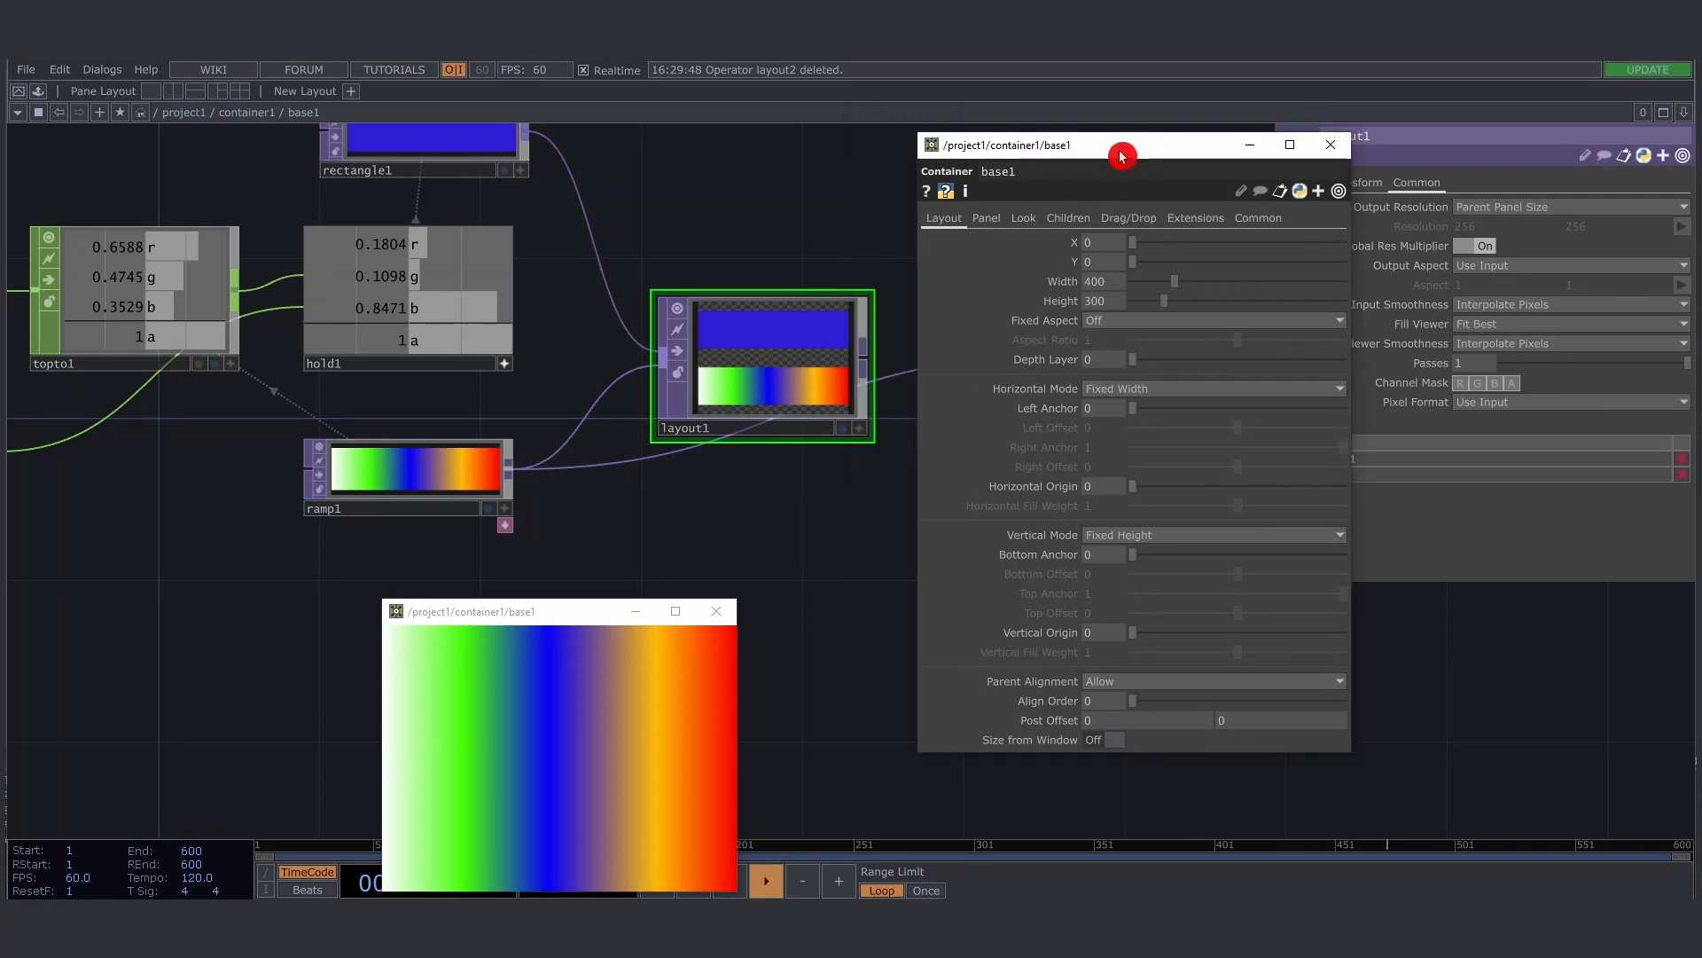
left_click(1149, 289)
type("5")
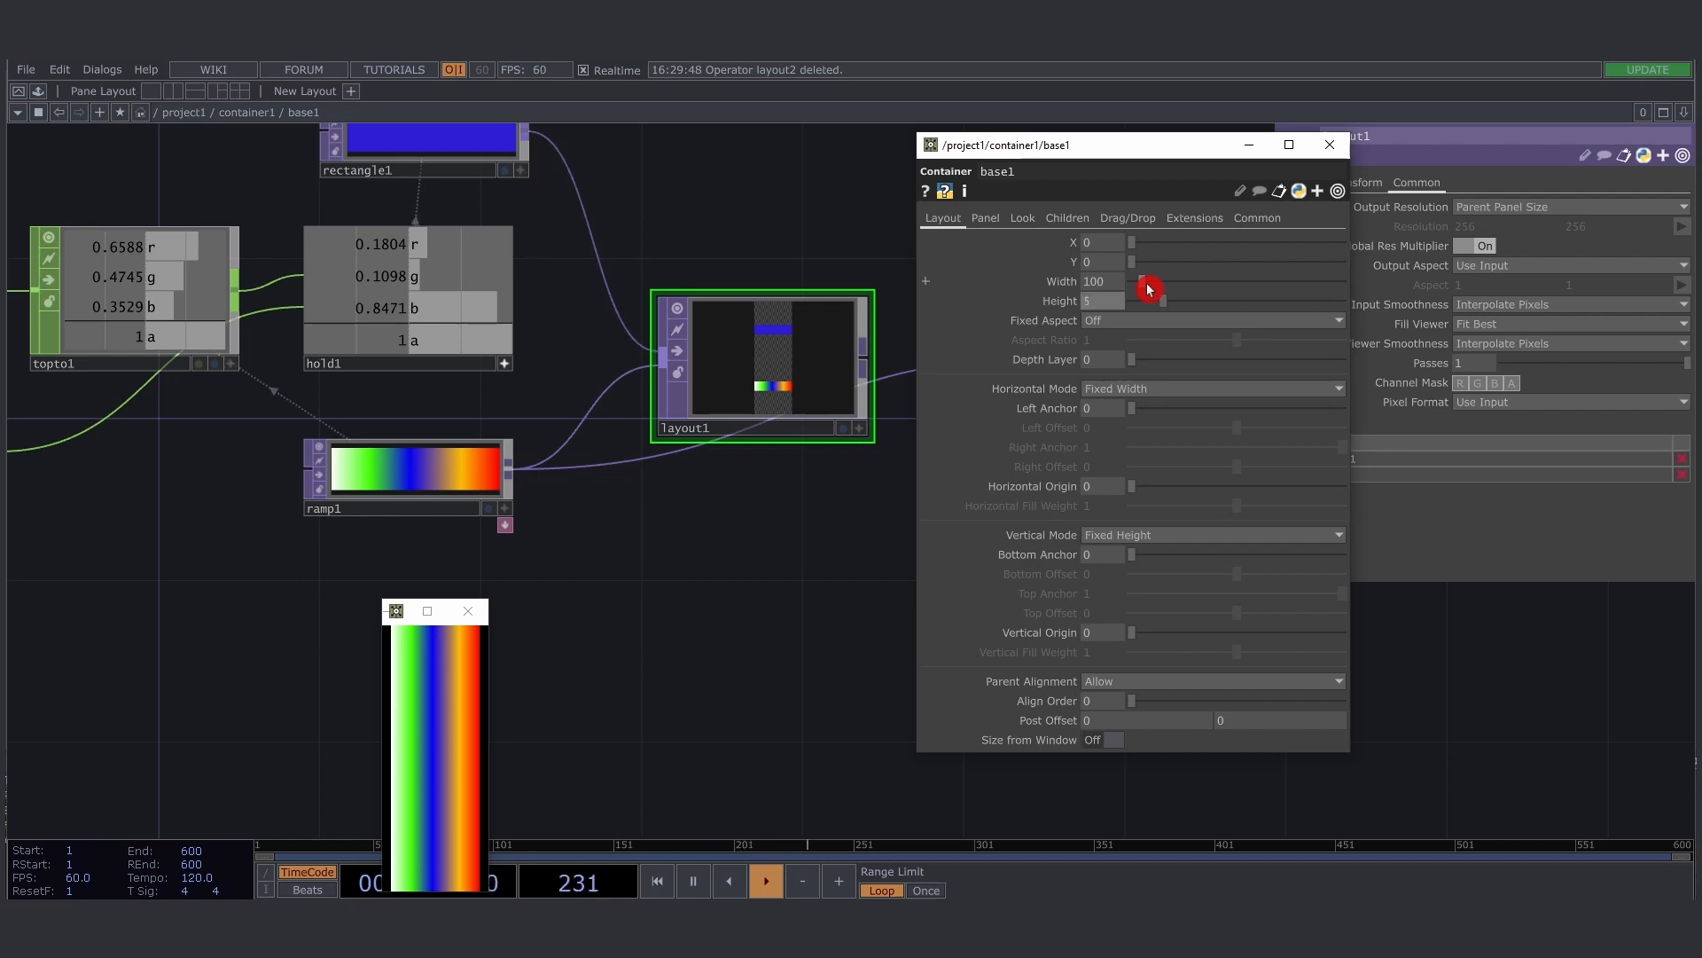
type("0")
key("Return")
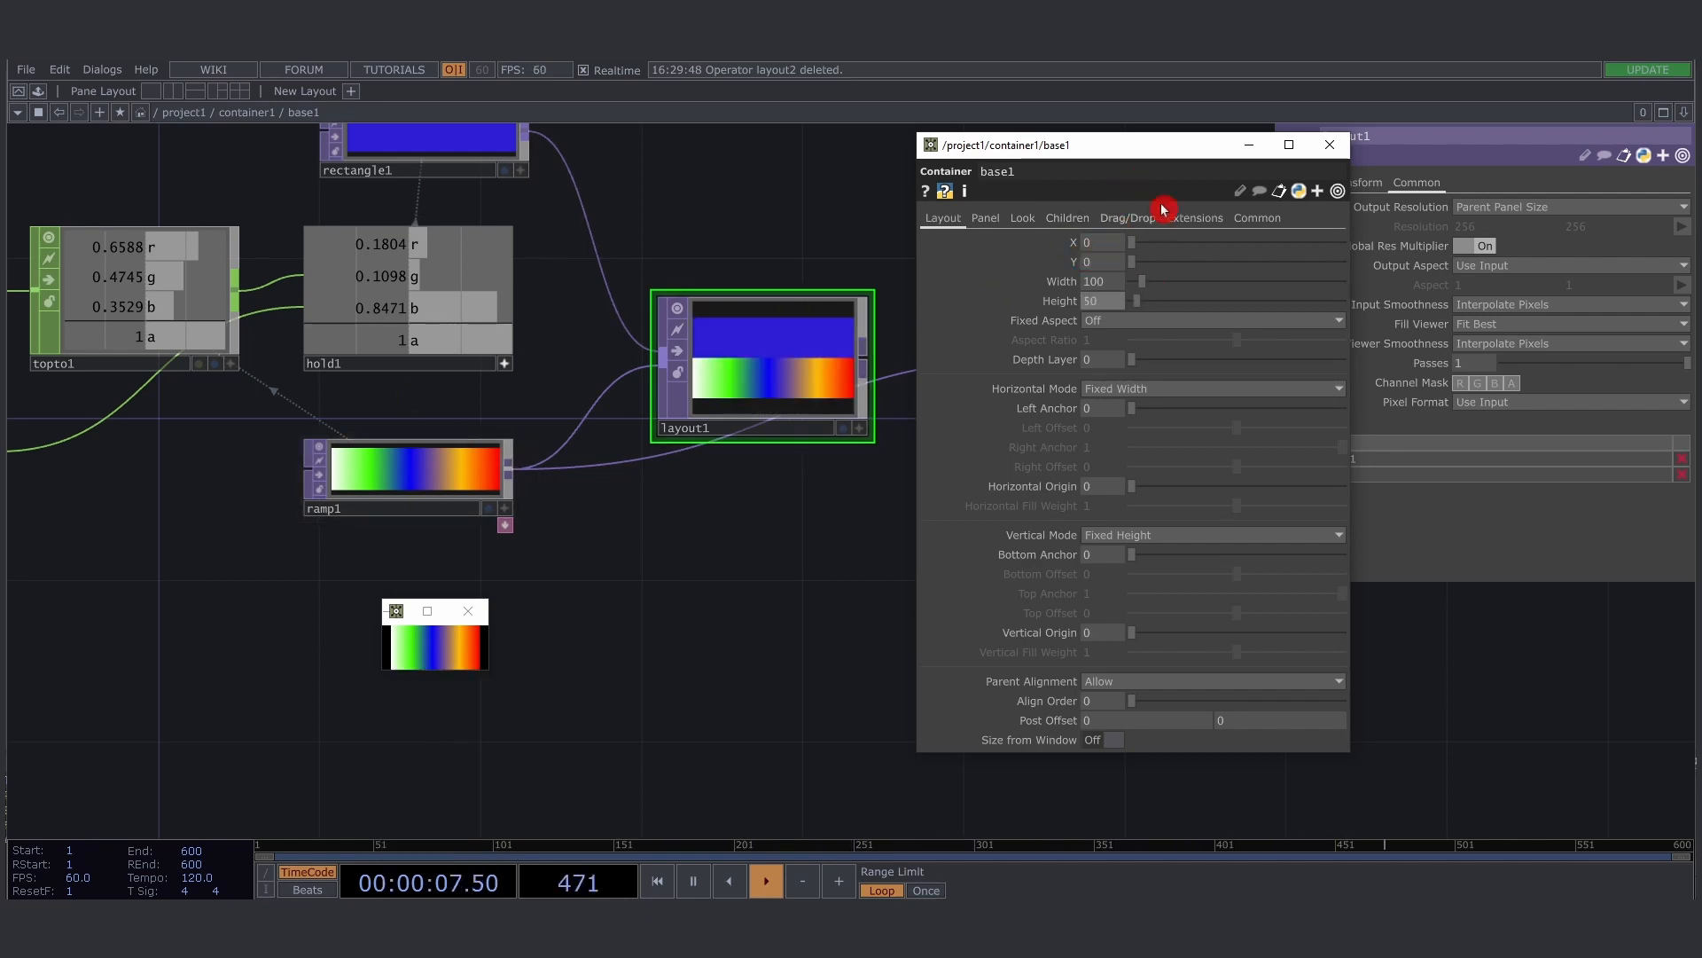
left_click(1329, 147)
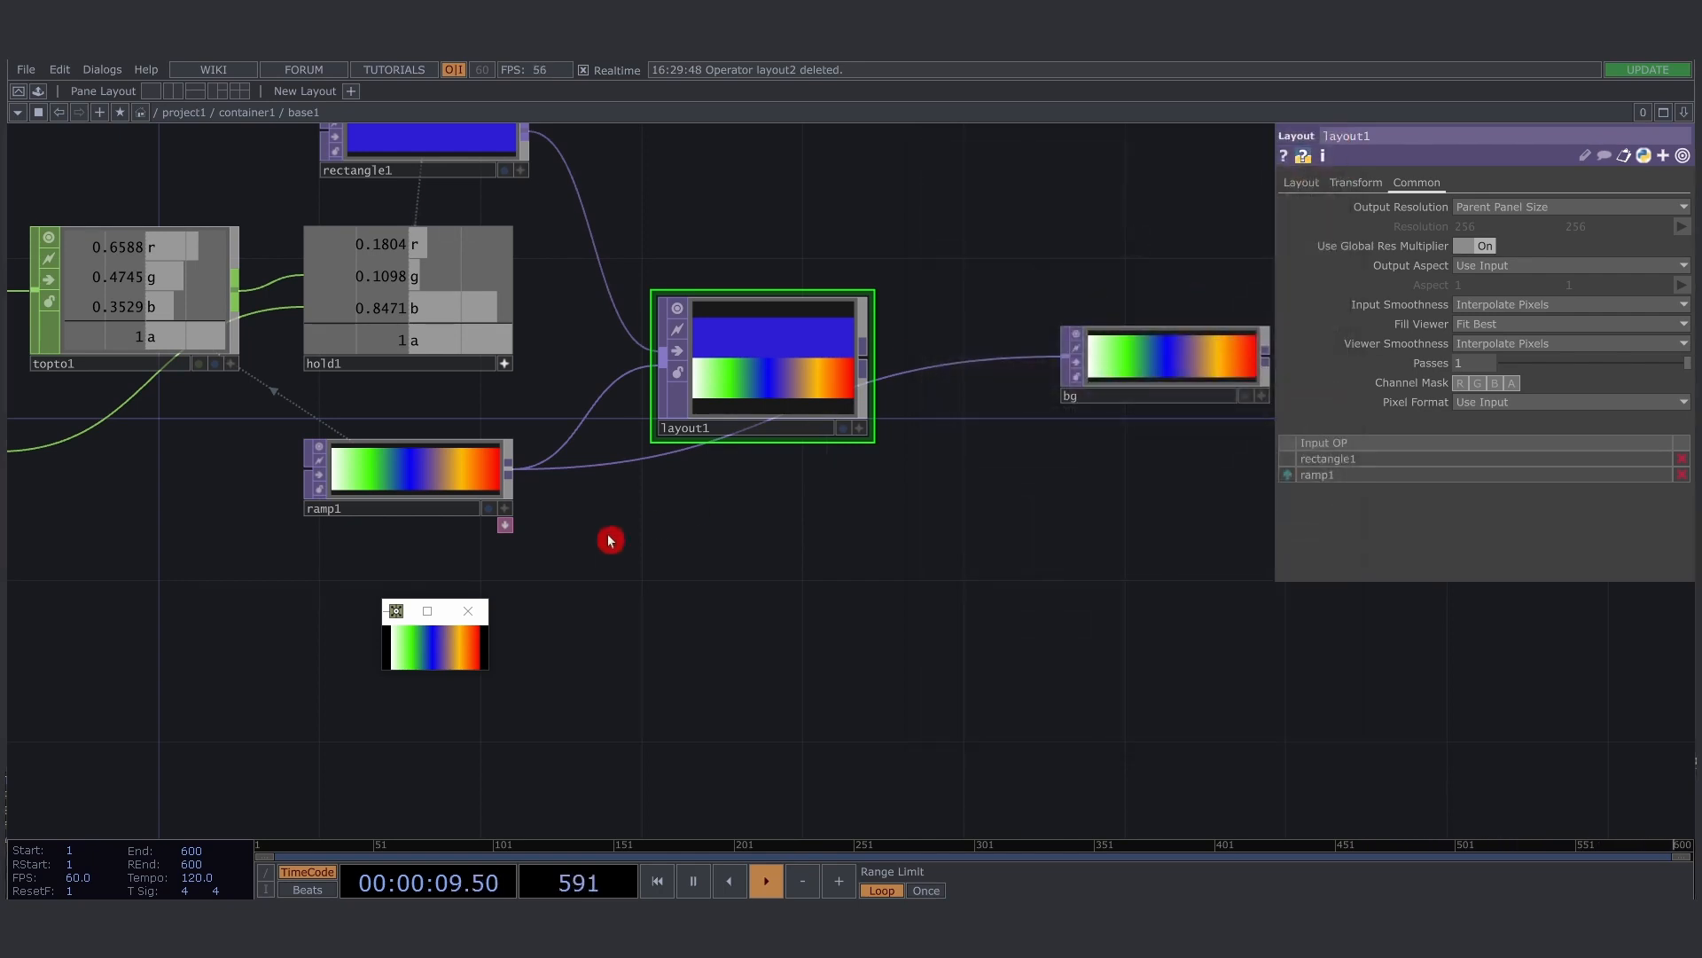
Reopen and enlarge the base1 viewer, and feed bg from layout1 instead of ramp1
left_click(470, 619)
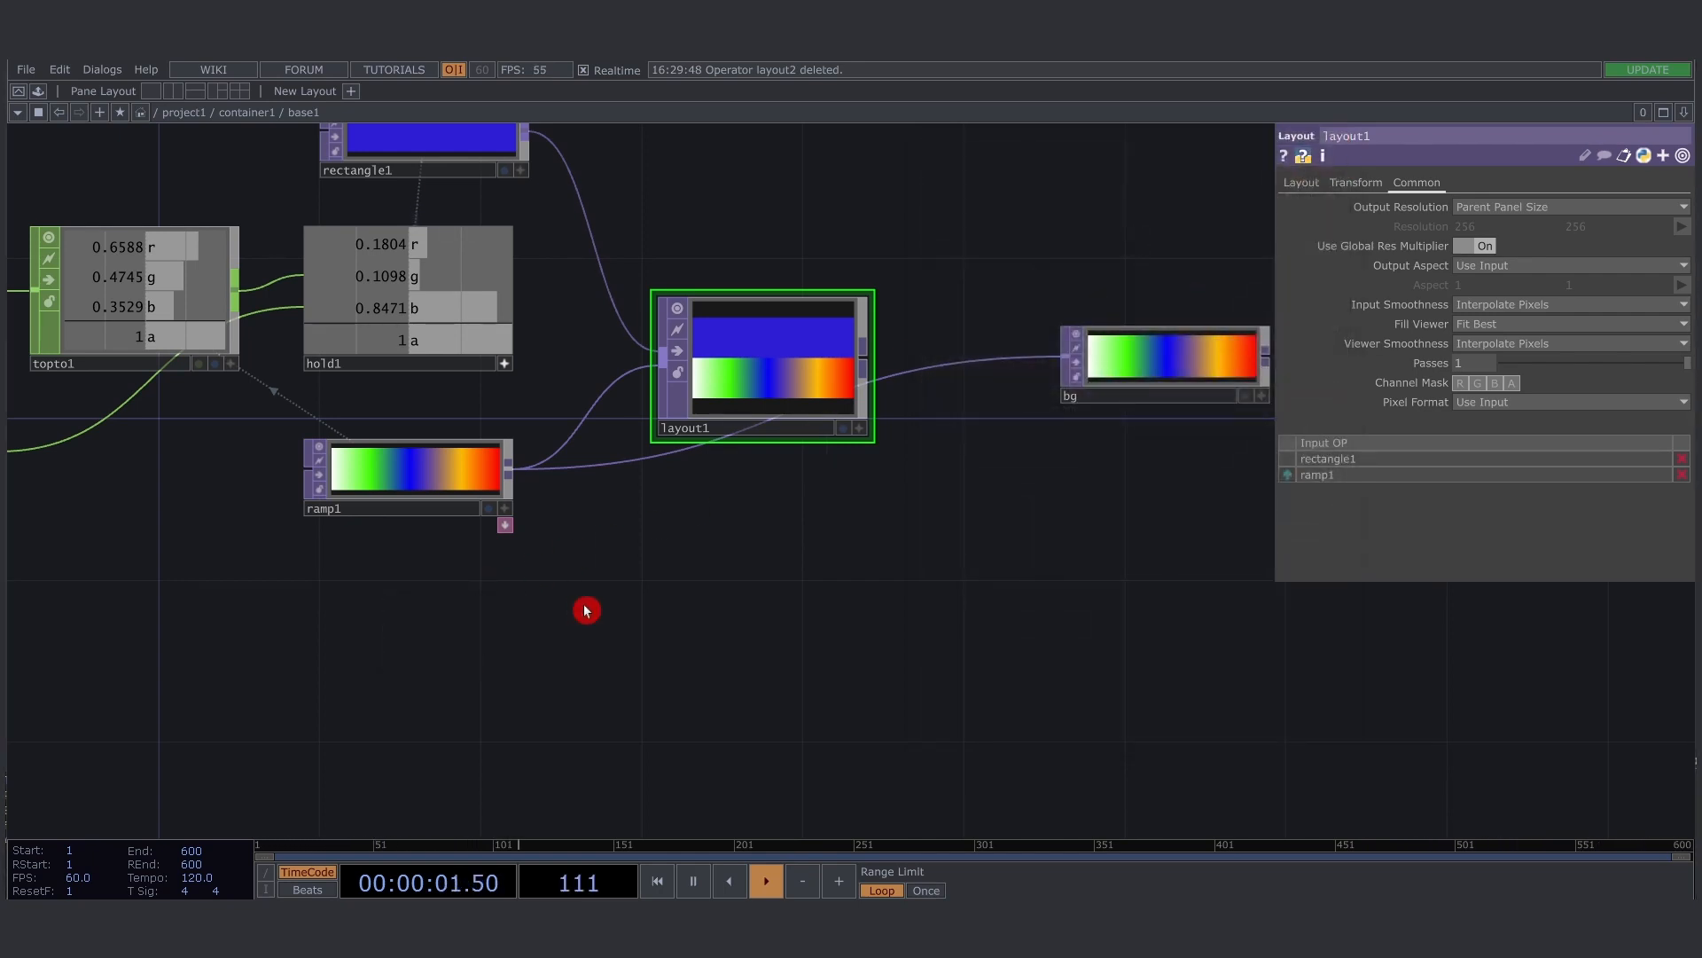
key("F1")
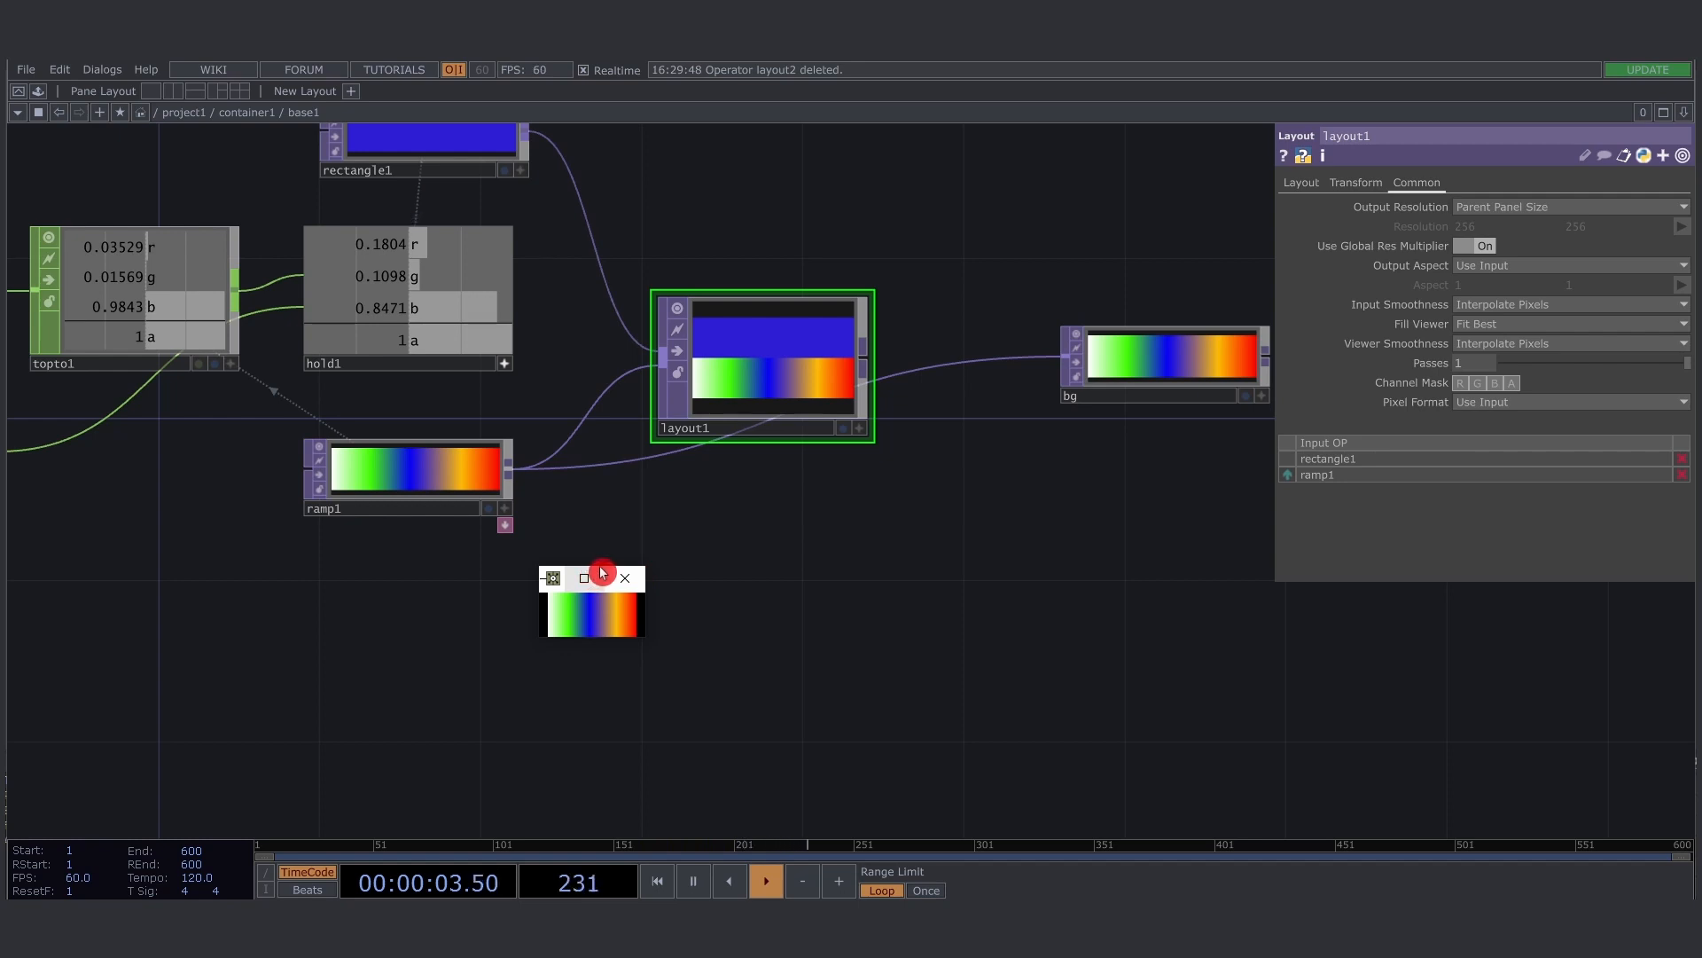
left_click_drag(646, 639, 828, 737)
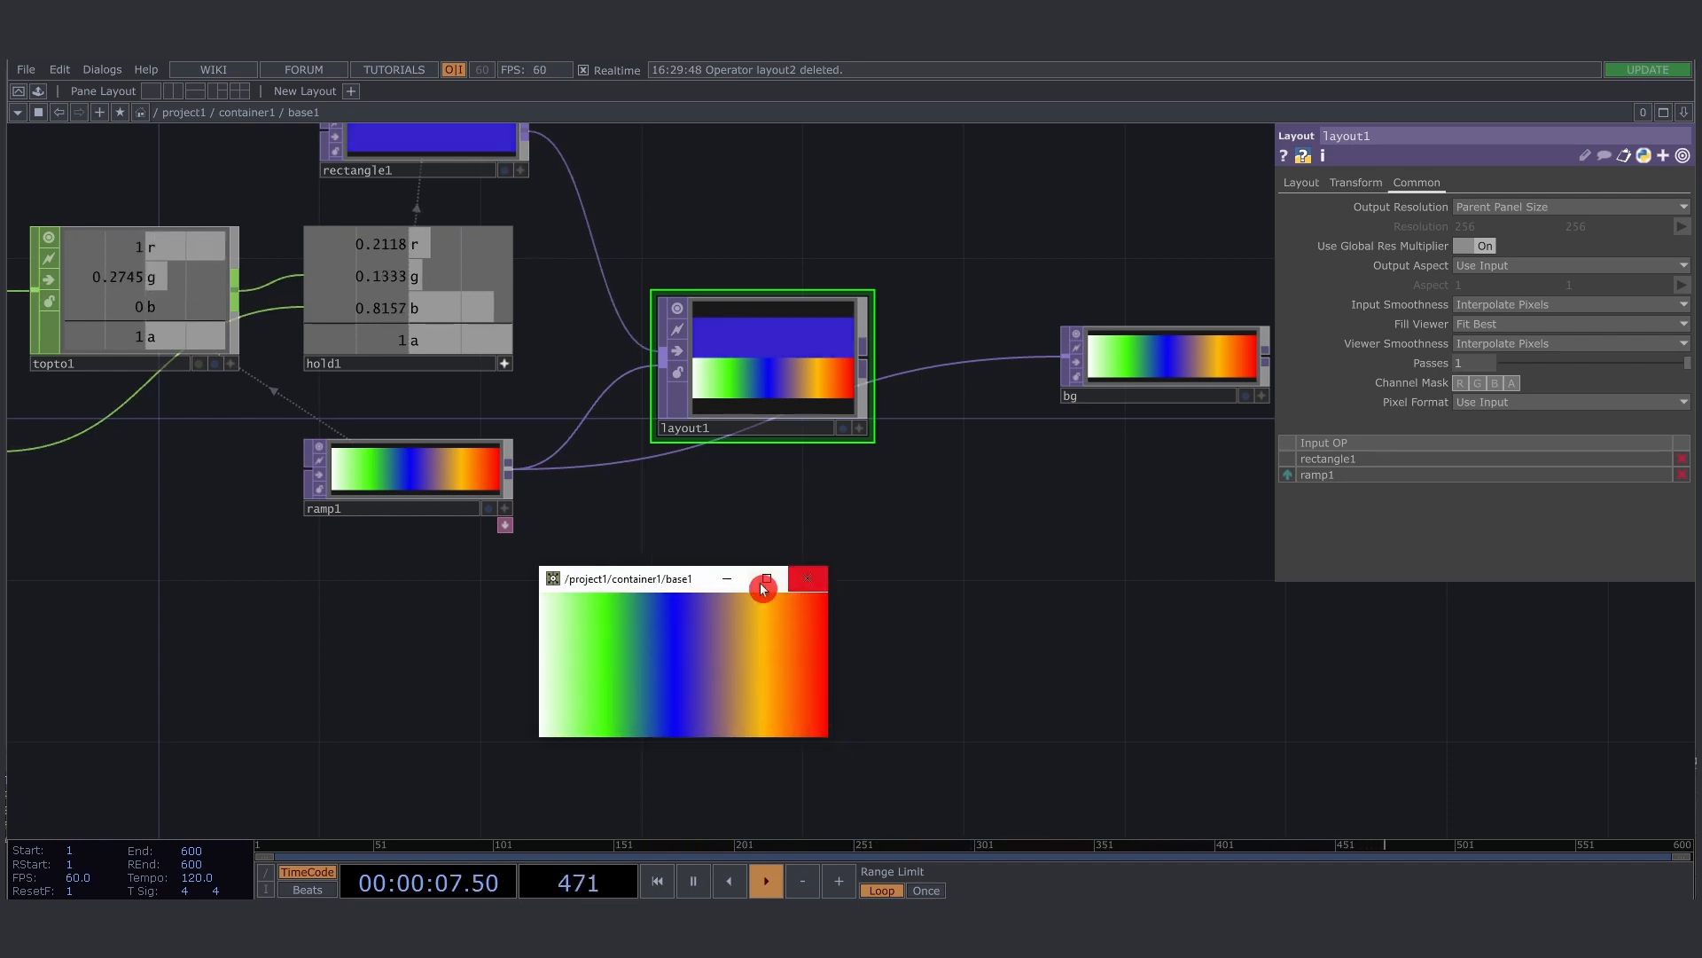
left_click_drag(1011, 517, 799, 492)
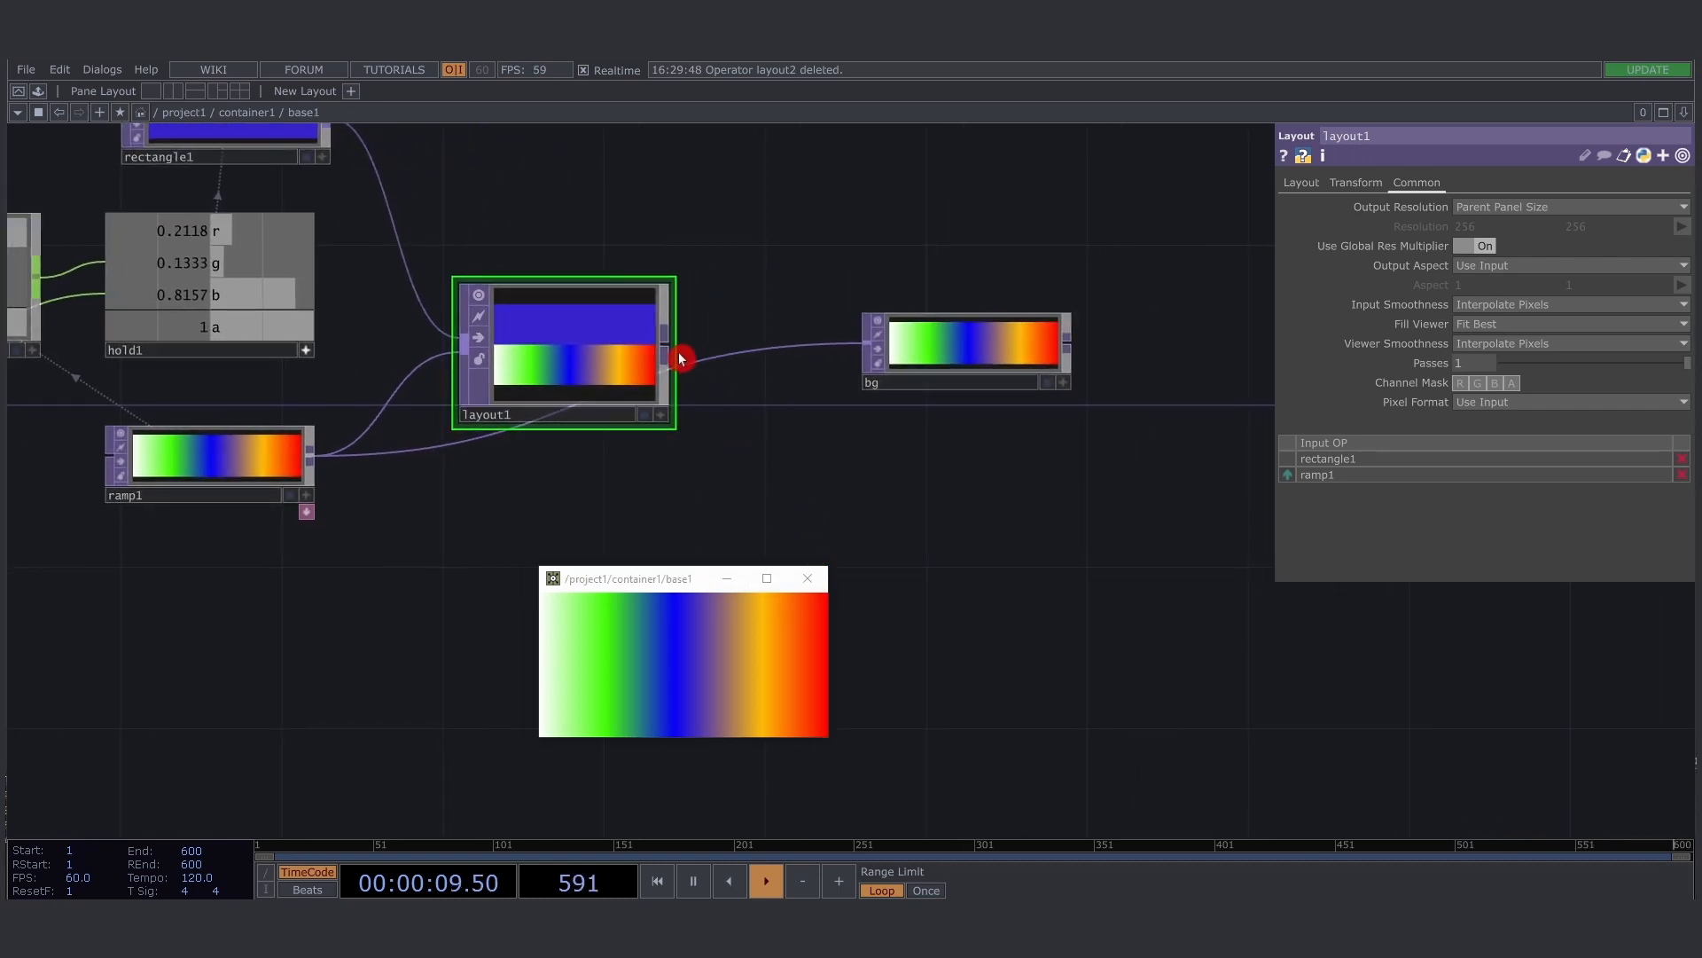
left_click_drag(681, 358, 865, 344)
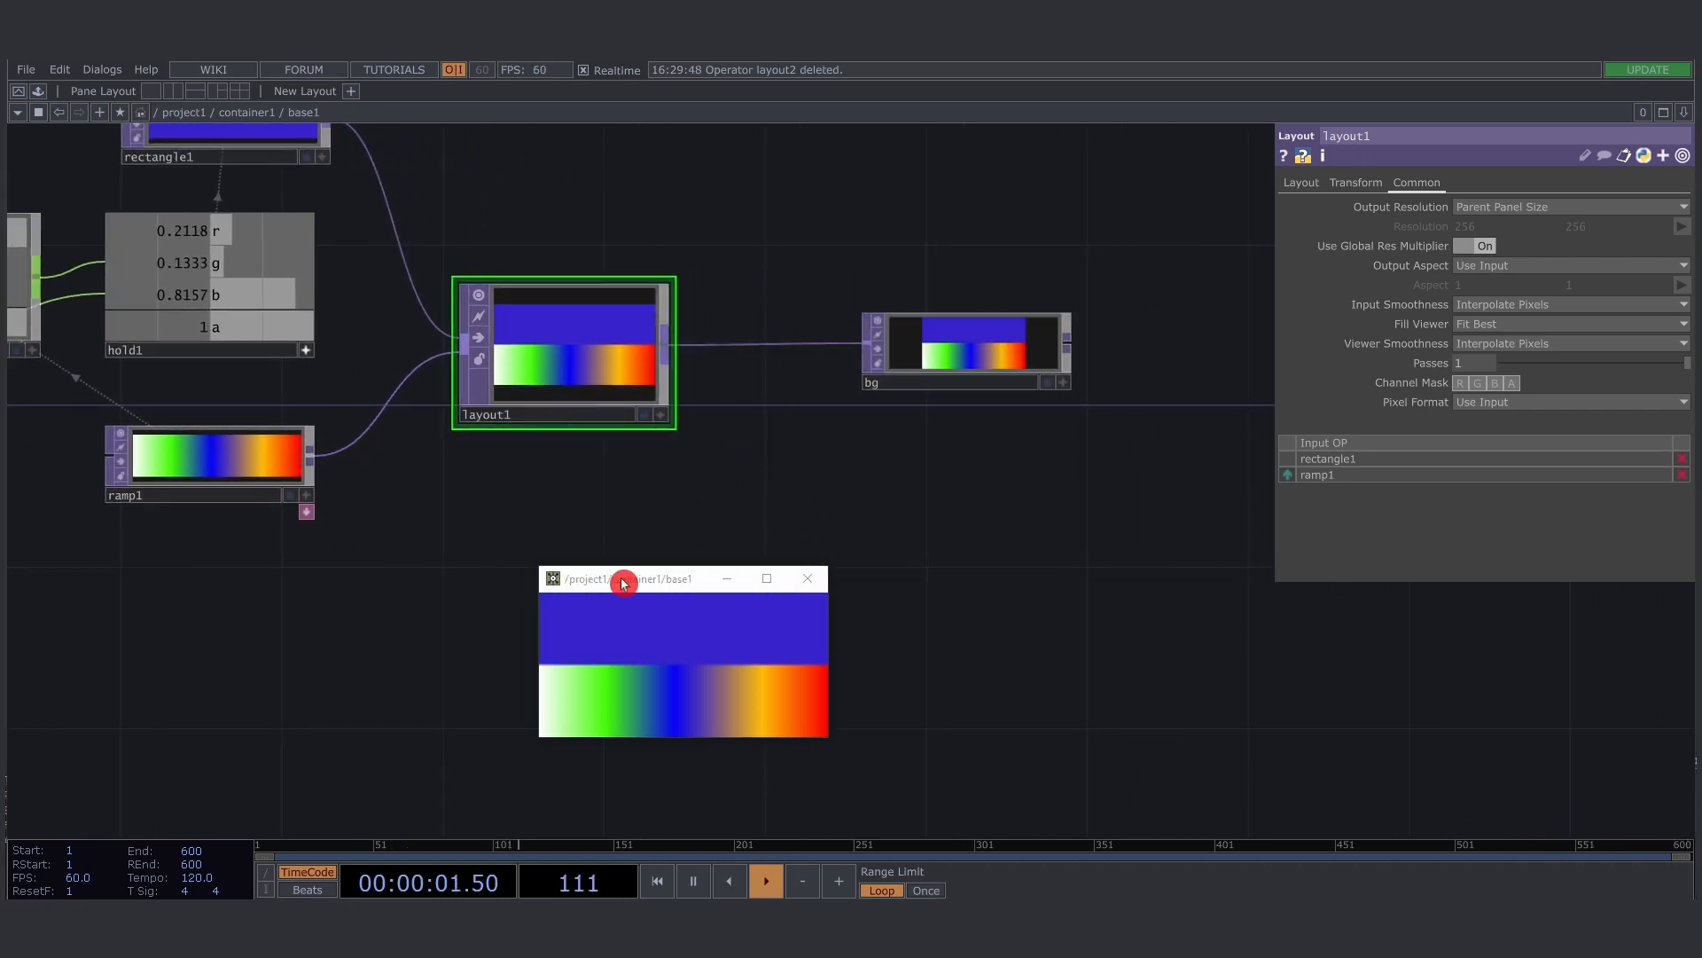
Test the colour preview in the base1 viewer by clicking and sweeping across the ramp's green, blue, orange and red areas
left_click(686, 710)
left_click(821, 709)
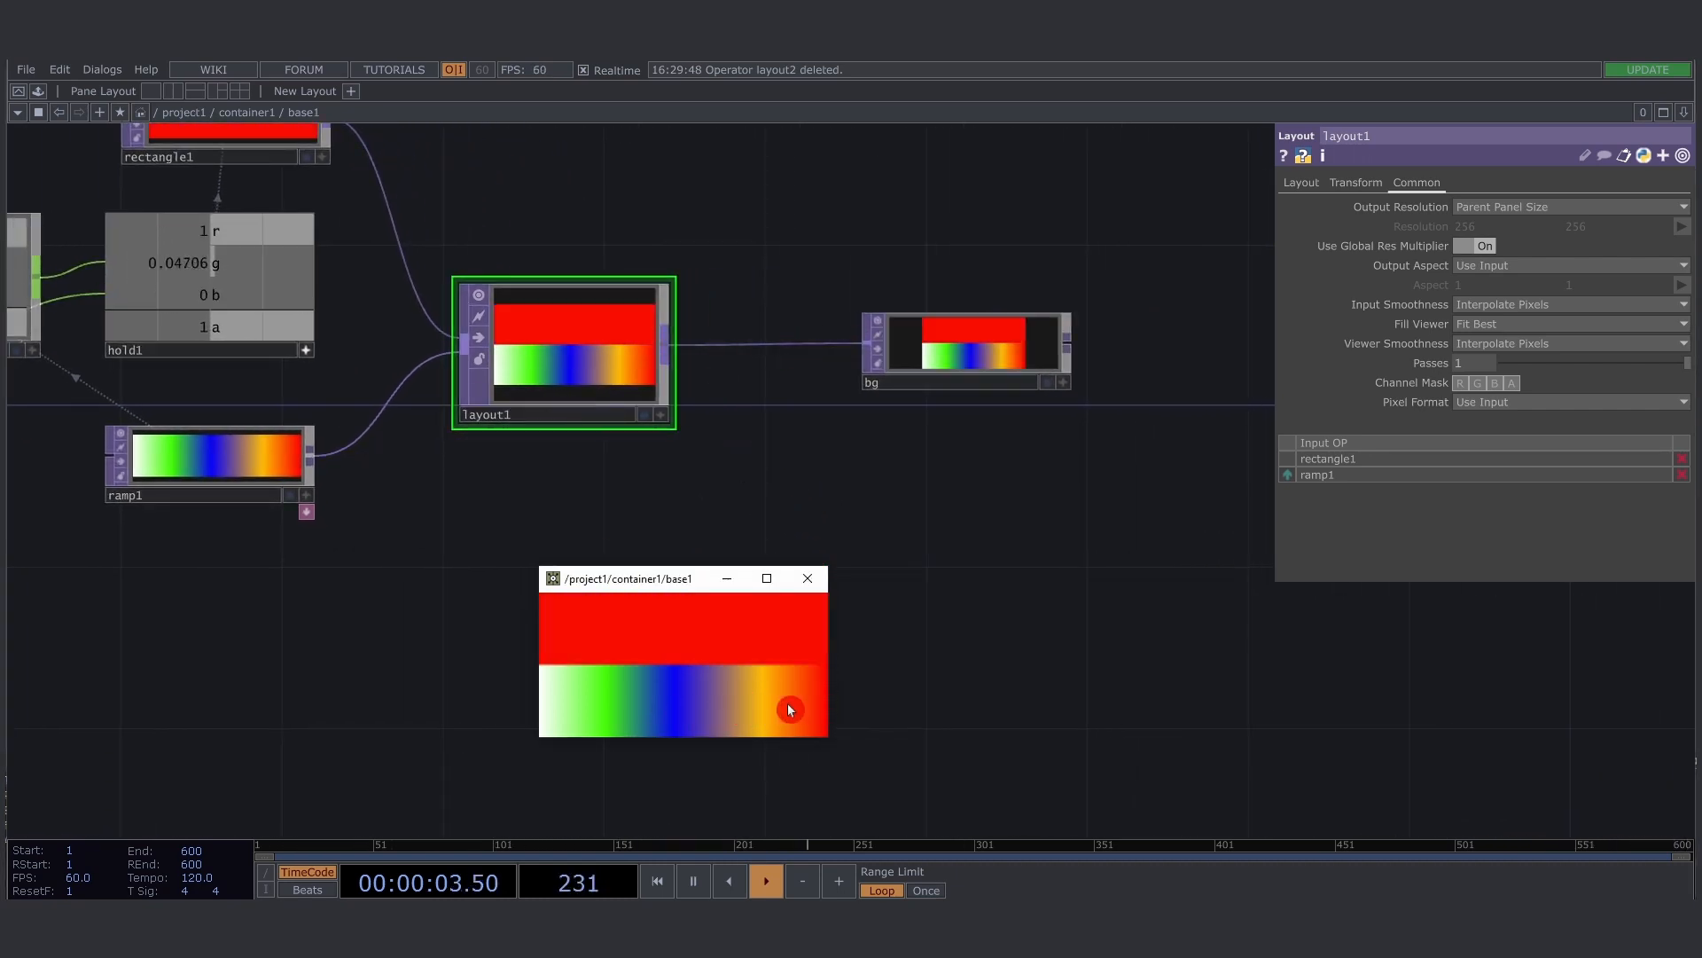
mouse_move(789, 707)
left_mouse_down()
mouse_move(581, 712)
mouse_move(806, 715)
left_mouse_up()
left_click(788, 707)
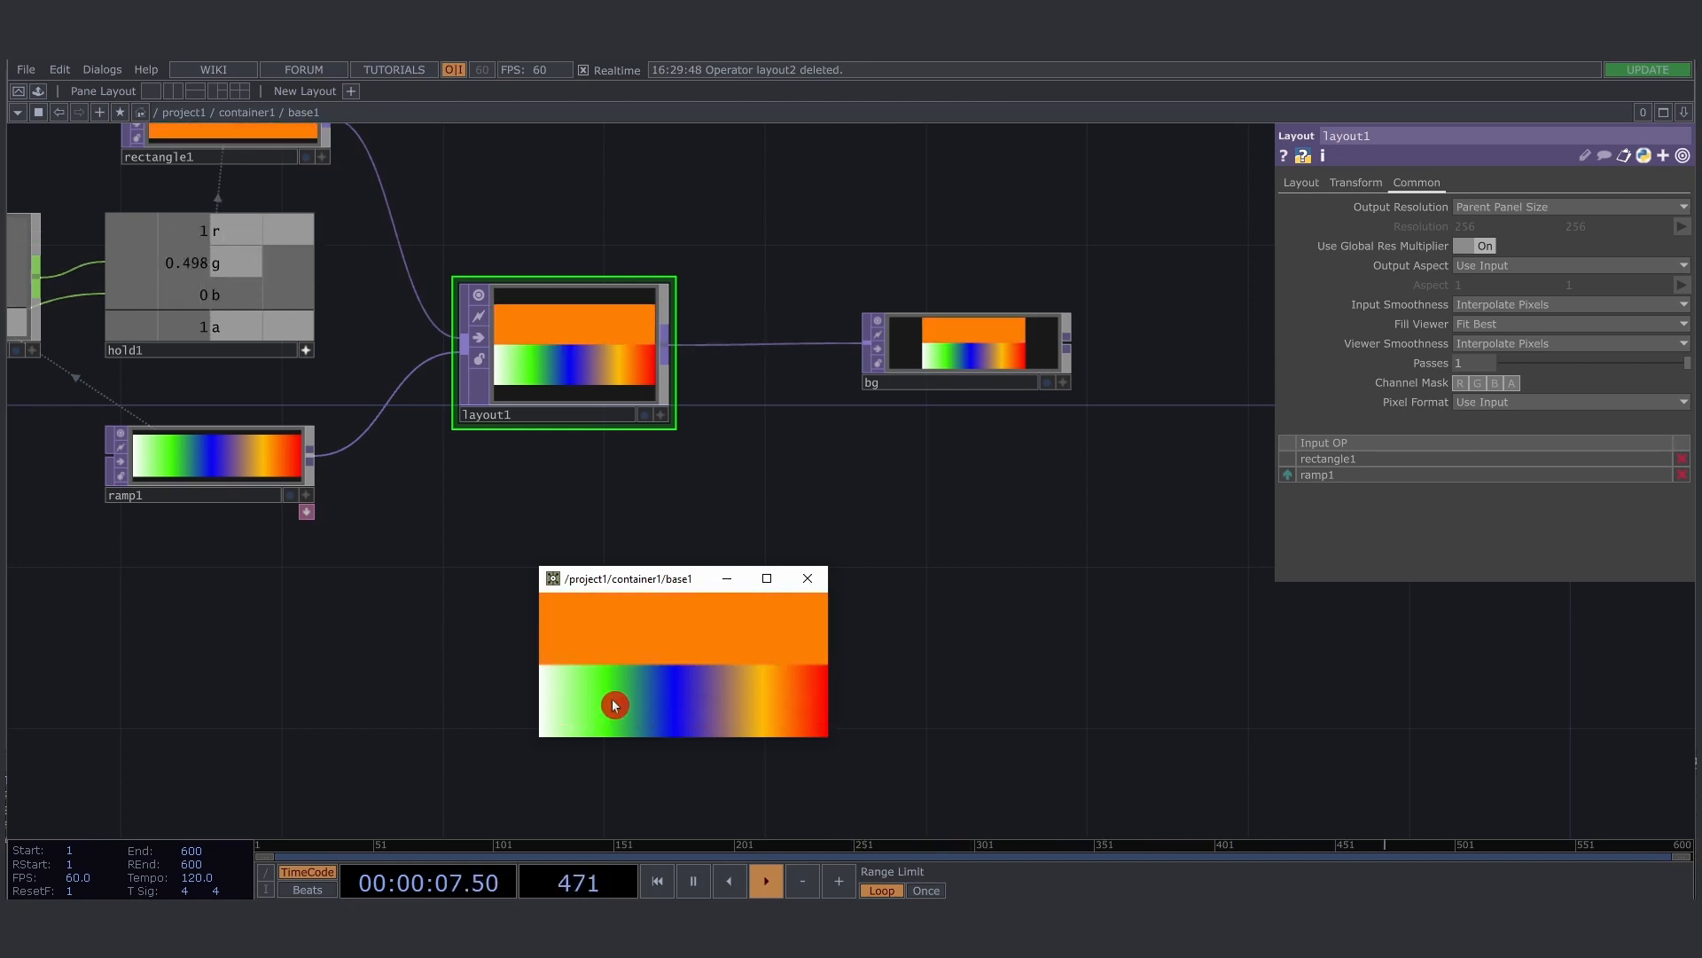
left_click_drag(475, 528, 972, 536)
left_click_drag(771, 703, 625, 710)
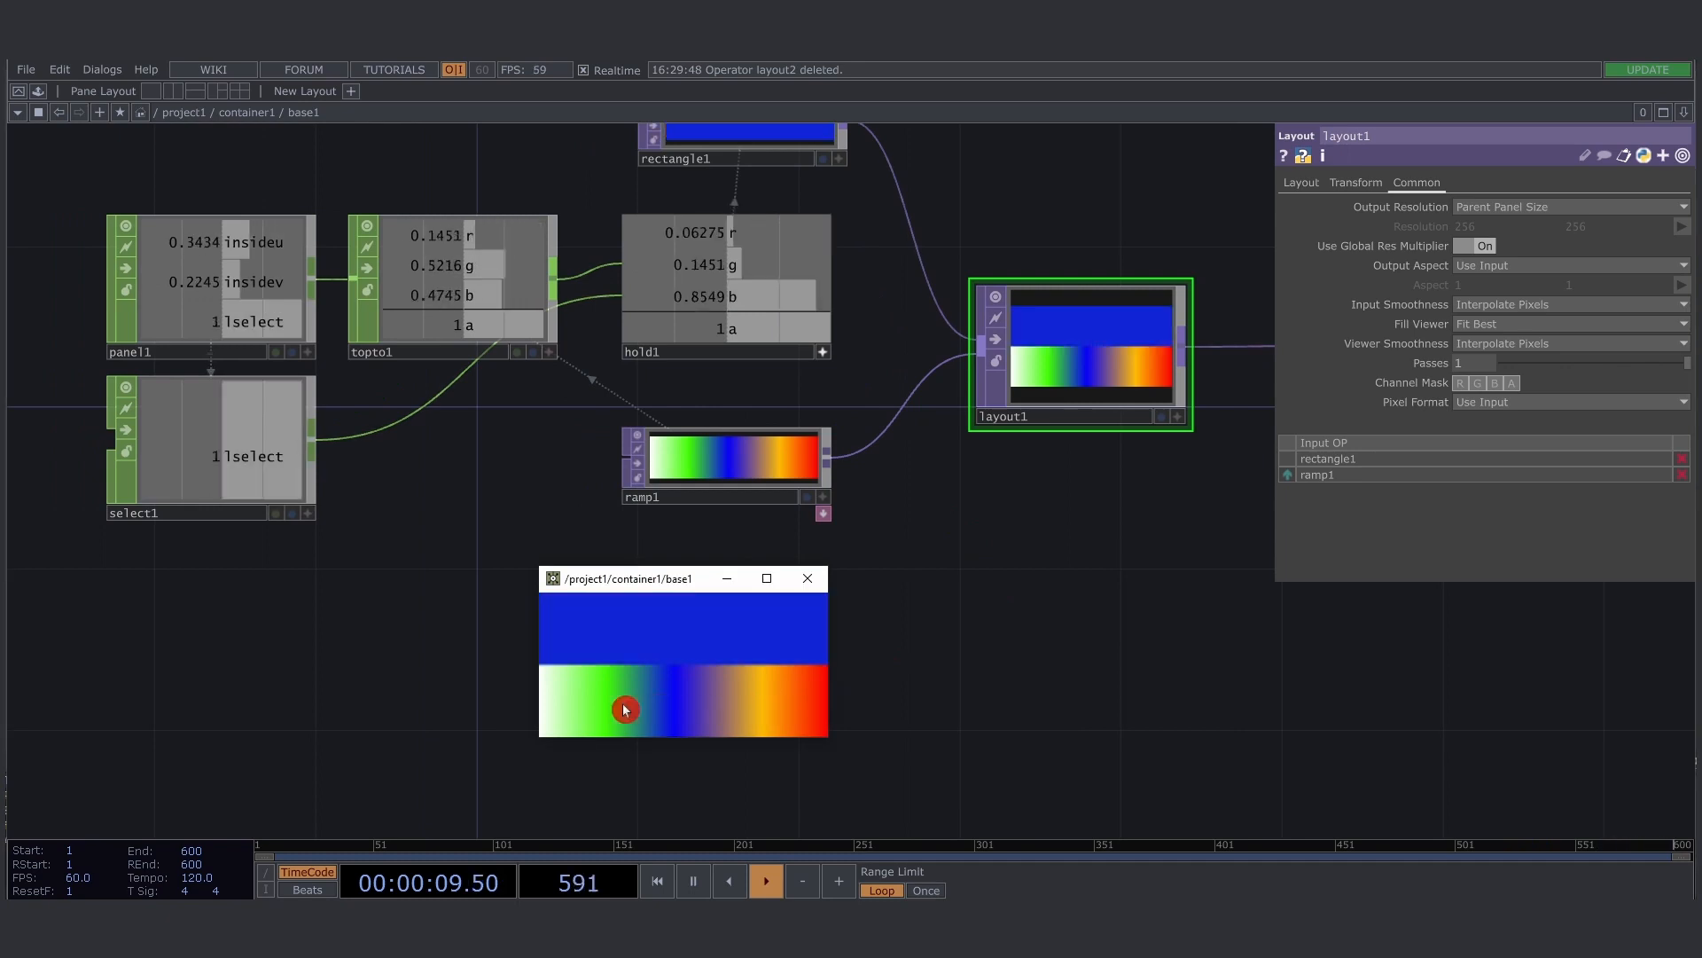
left_click(605, 711)
left_click(671, 710)
left_click(774, 711)
left_click(679, 710)
left_click(612, 708)
left_click(697, 705)
left_click(774, 706)
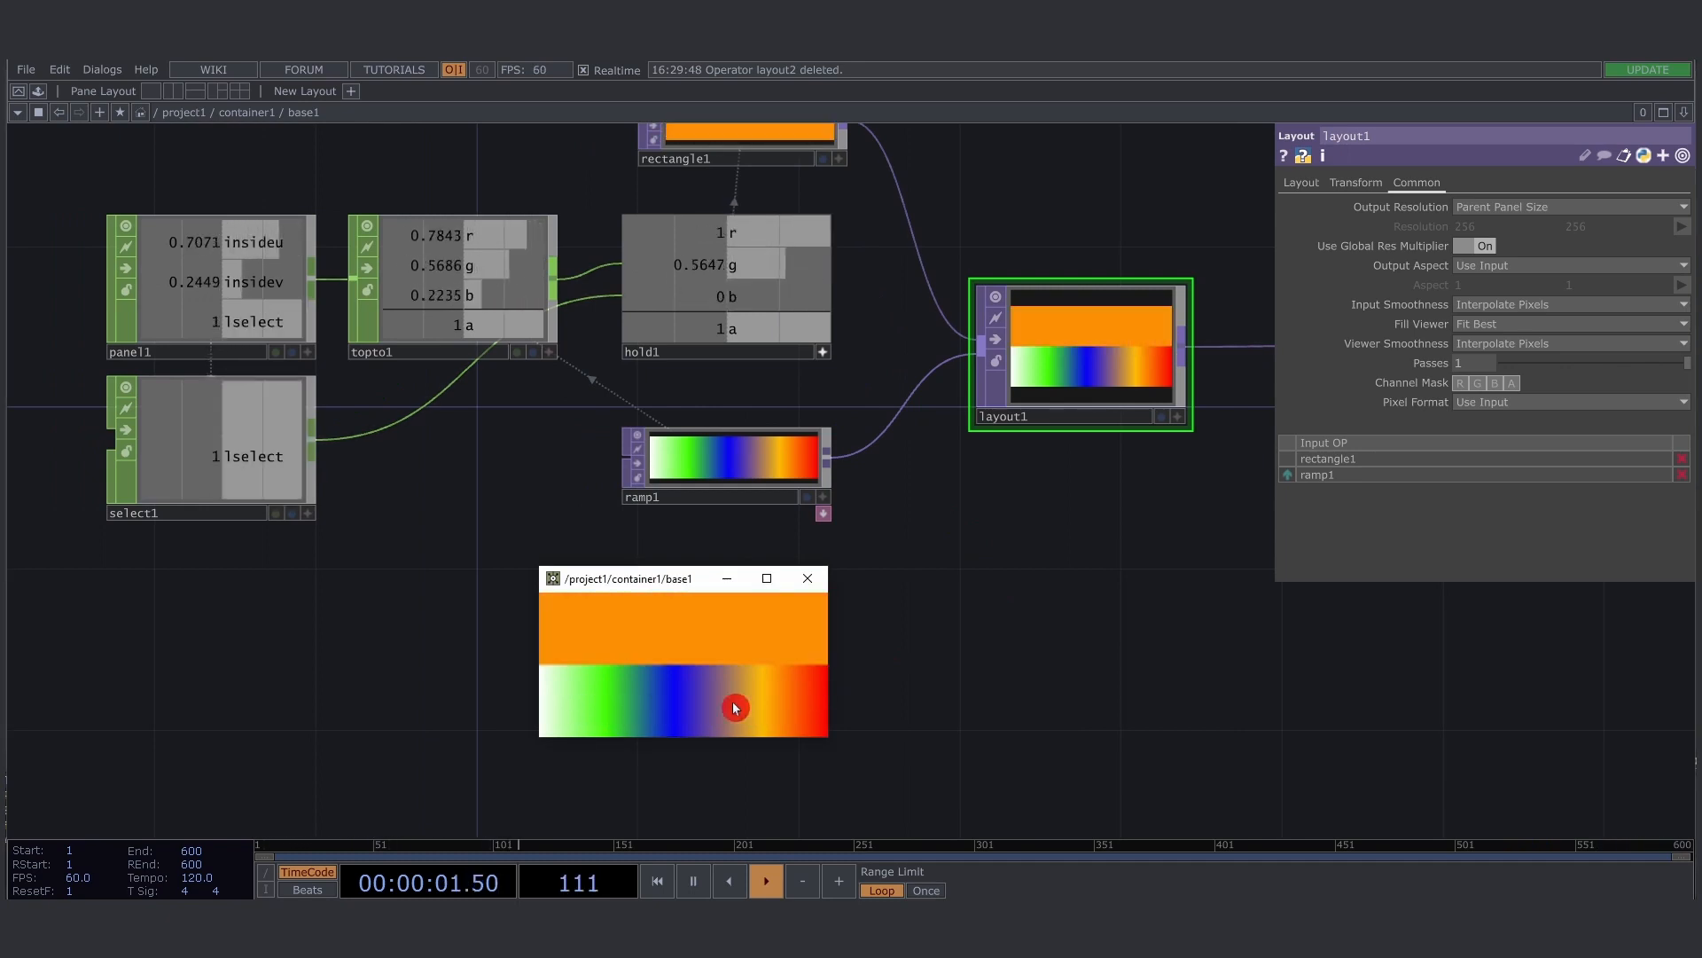
left_click_drag(735, 707, 785, 701)
left_click_drag(792, 701, 754, 705)
left_click_drag(773, 705, 603, 710)
left_click(678, 703)
left_click(643, 707)
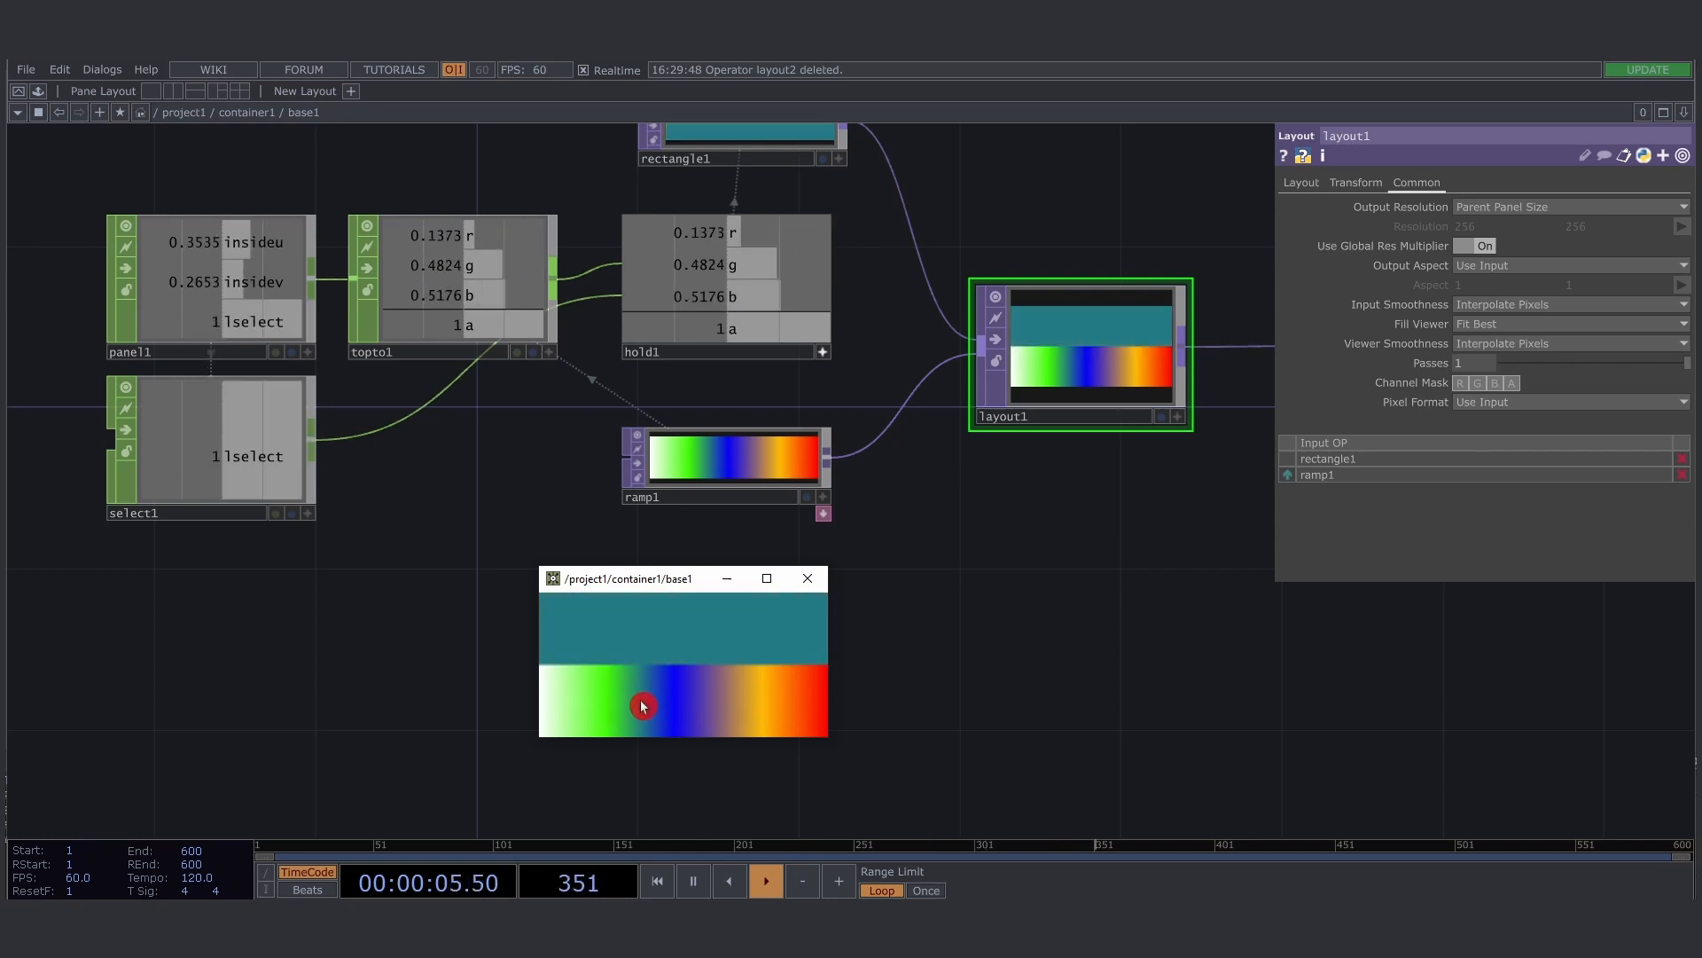
Set hold1's Sample mode to While On and test the colour preview by sweeping across the ramp in the base1 viewer
left_click(829, 358)
left_click(1495, 211)
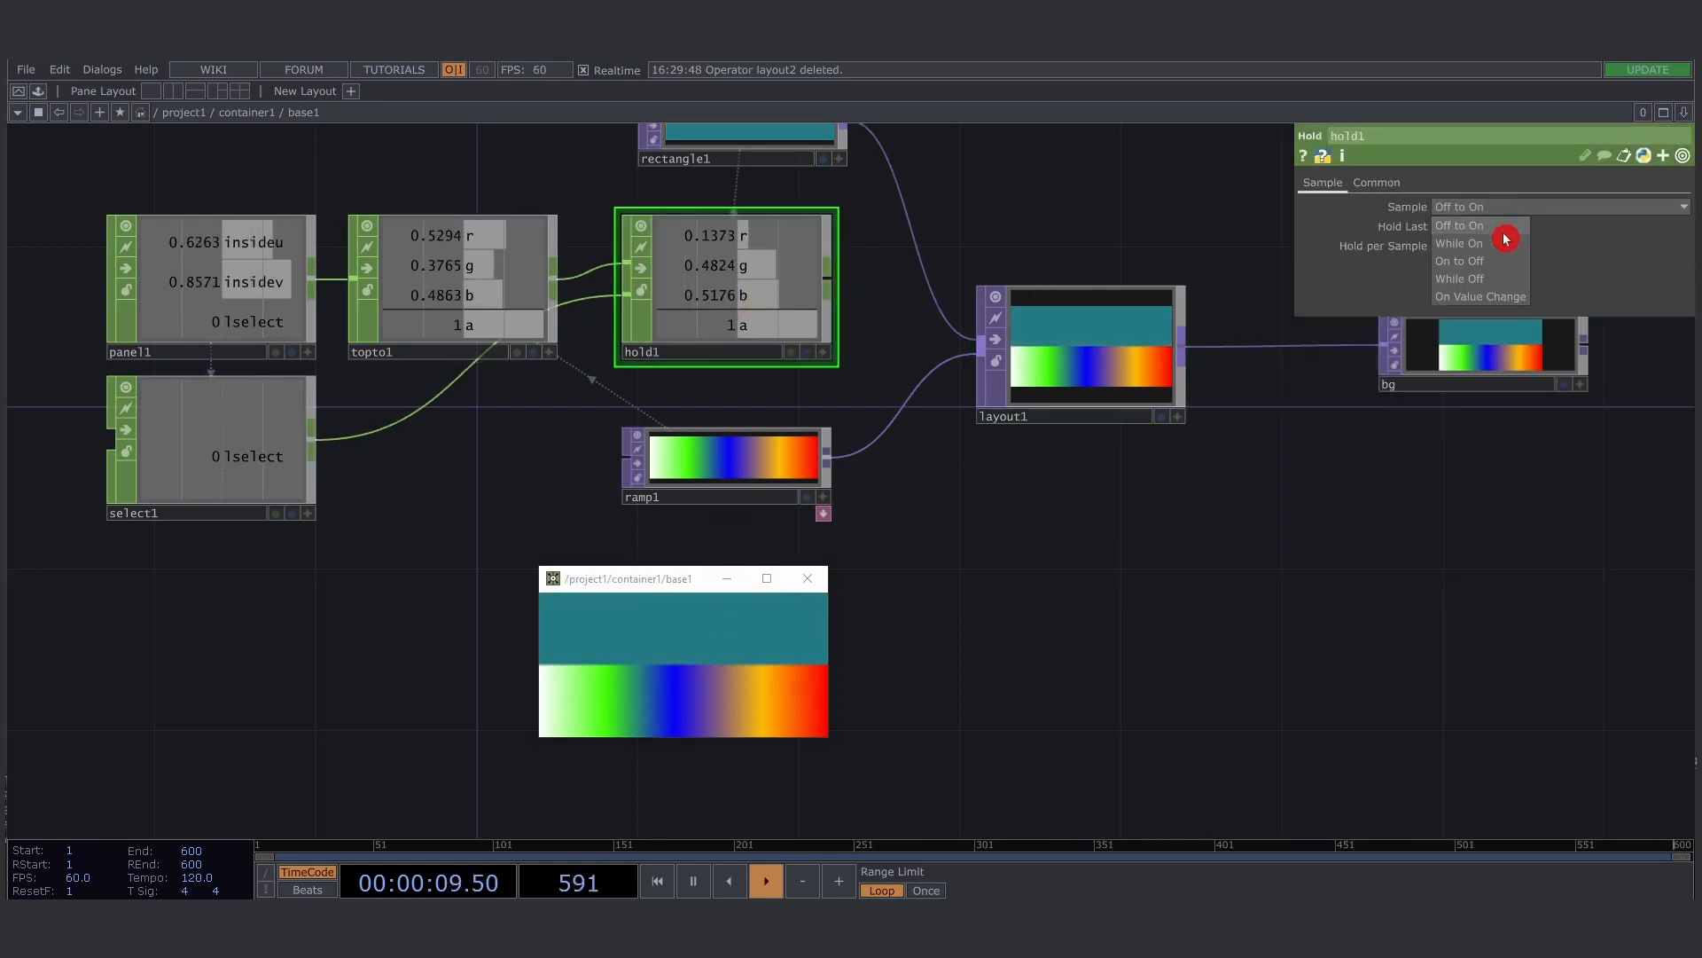
left_click(1506, 241)
mouse_move(669, 705)
left_mouse_down()
mouse_move(764, 710)
mouse_move(672, 707)
left_mouse_up()
left_click_drag(986, 637, 838, 635)
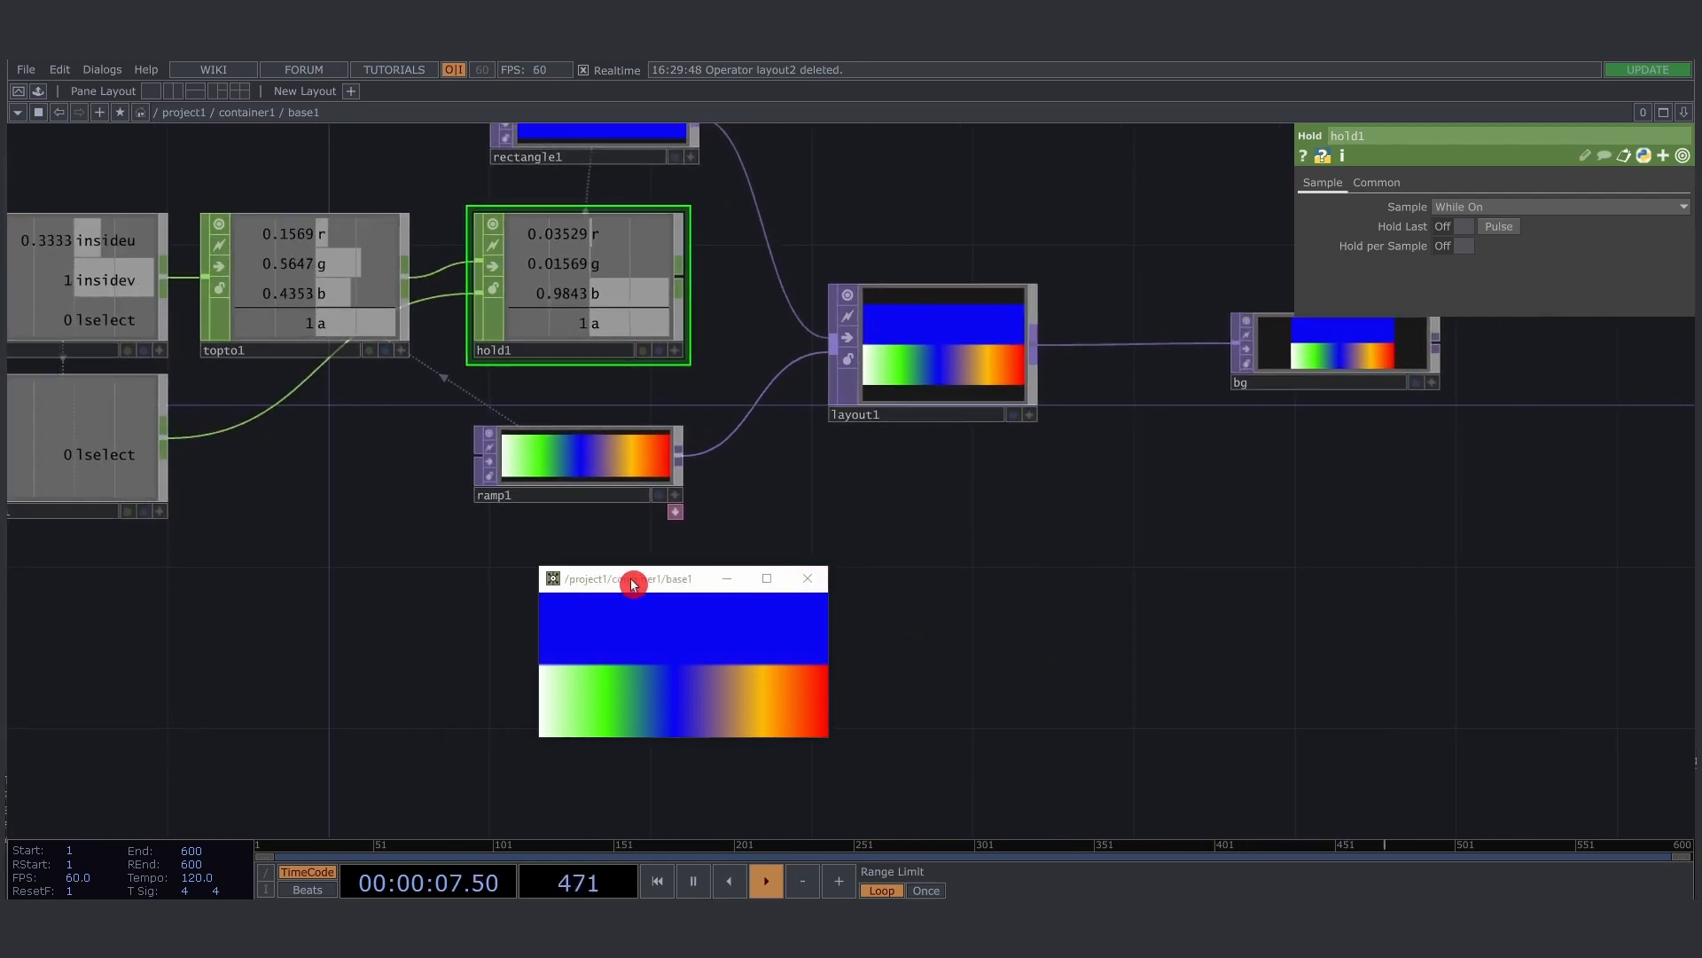
left_click_drag(1064, 510, 1230, 492)
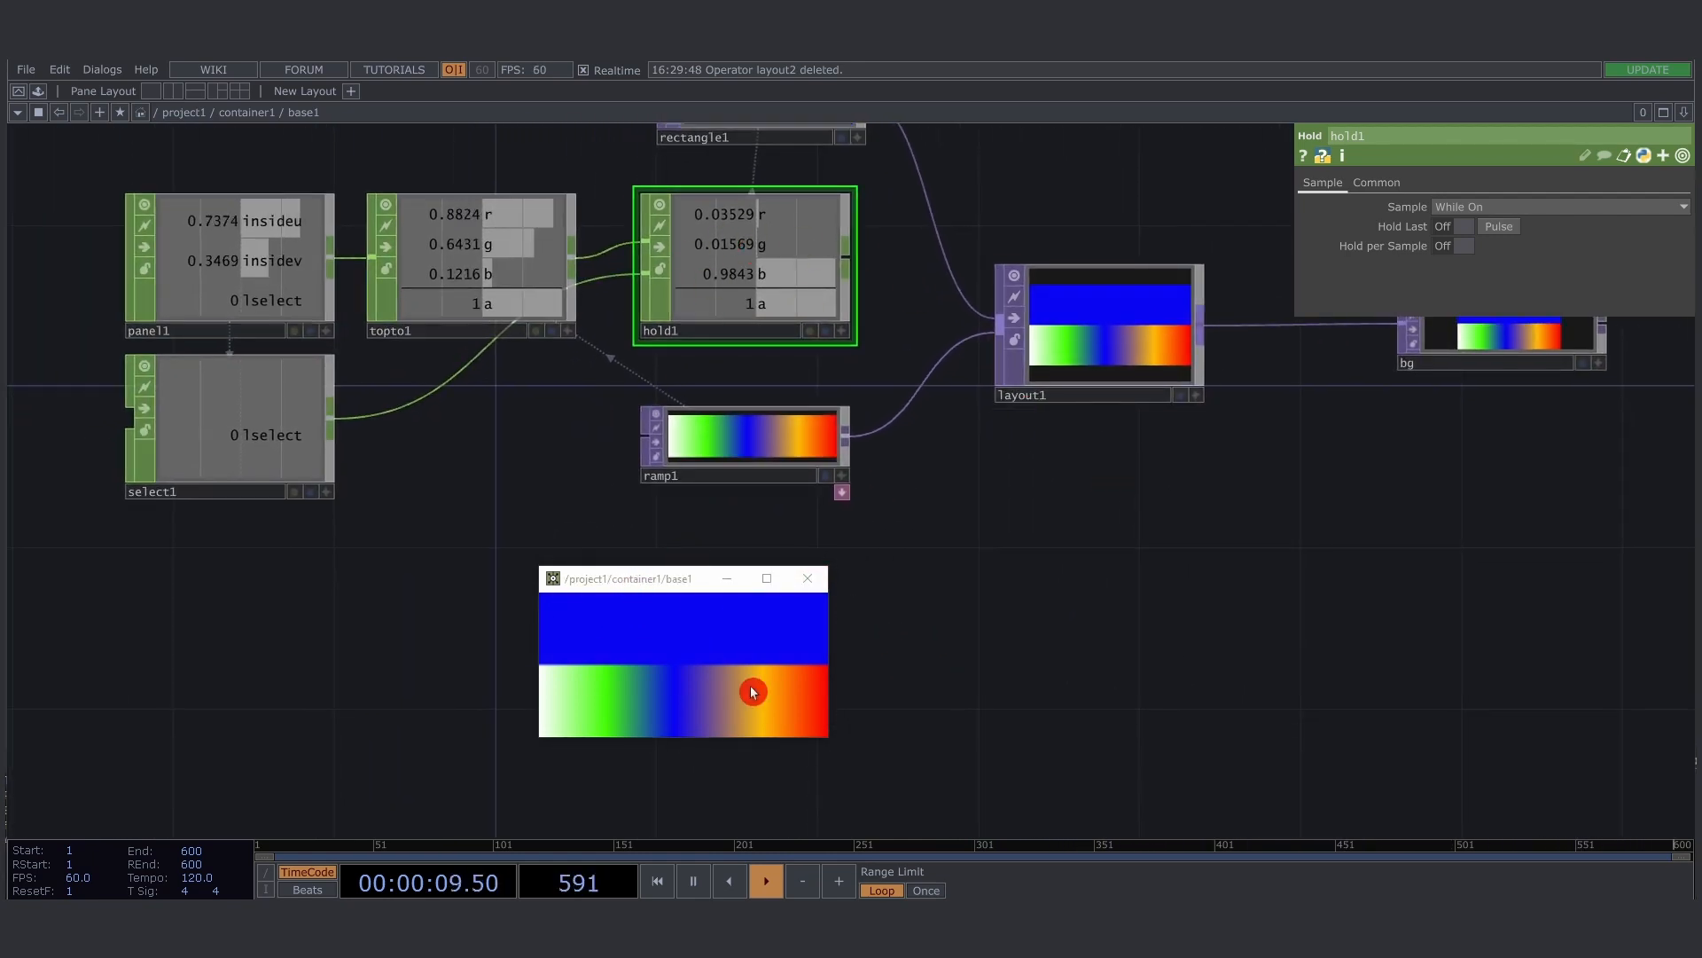
left_click_drag(750, 694, 681, 705)
Move the base1 viewer below the select1 node and add an Out CHOP connected to hold1, placed below layout1
left_click_drag(680, 587, 413, 620)
left_click_drag(923, 620, 756, 669)
scroll(703, 597, "down", 3)
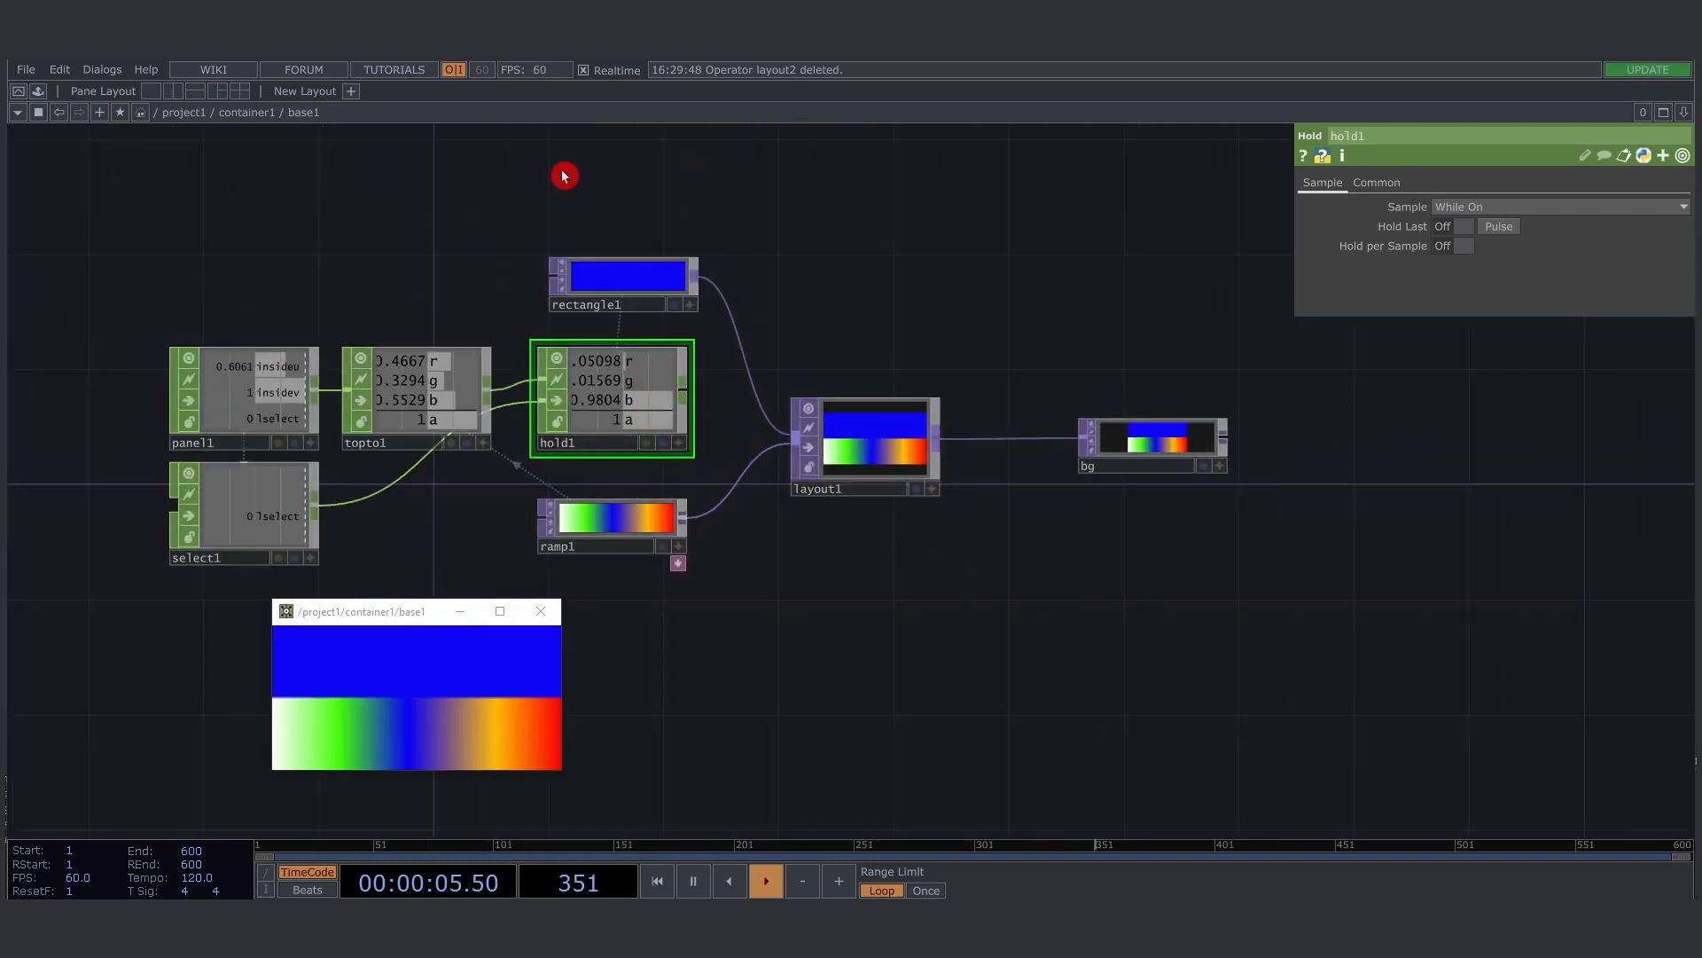
right_click(688, 388)
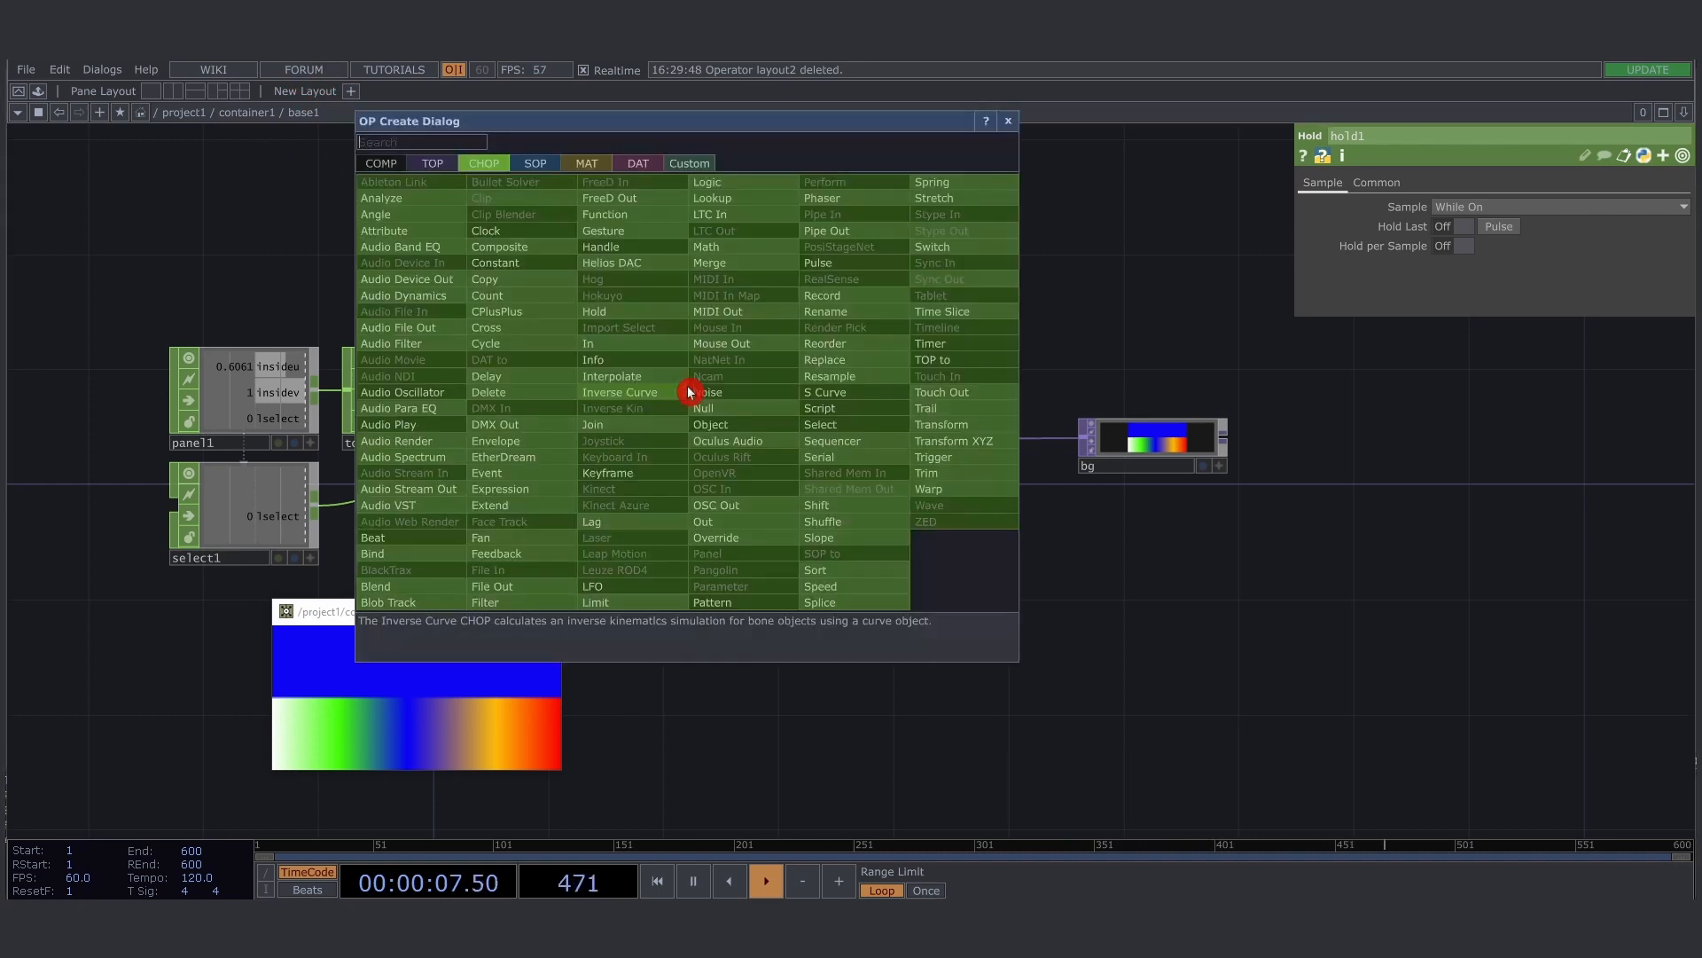
type("out")
key("Return")
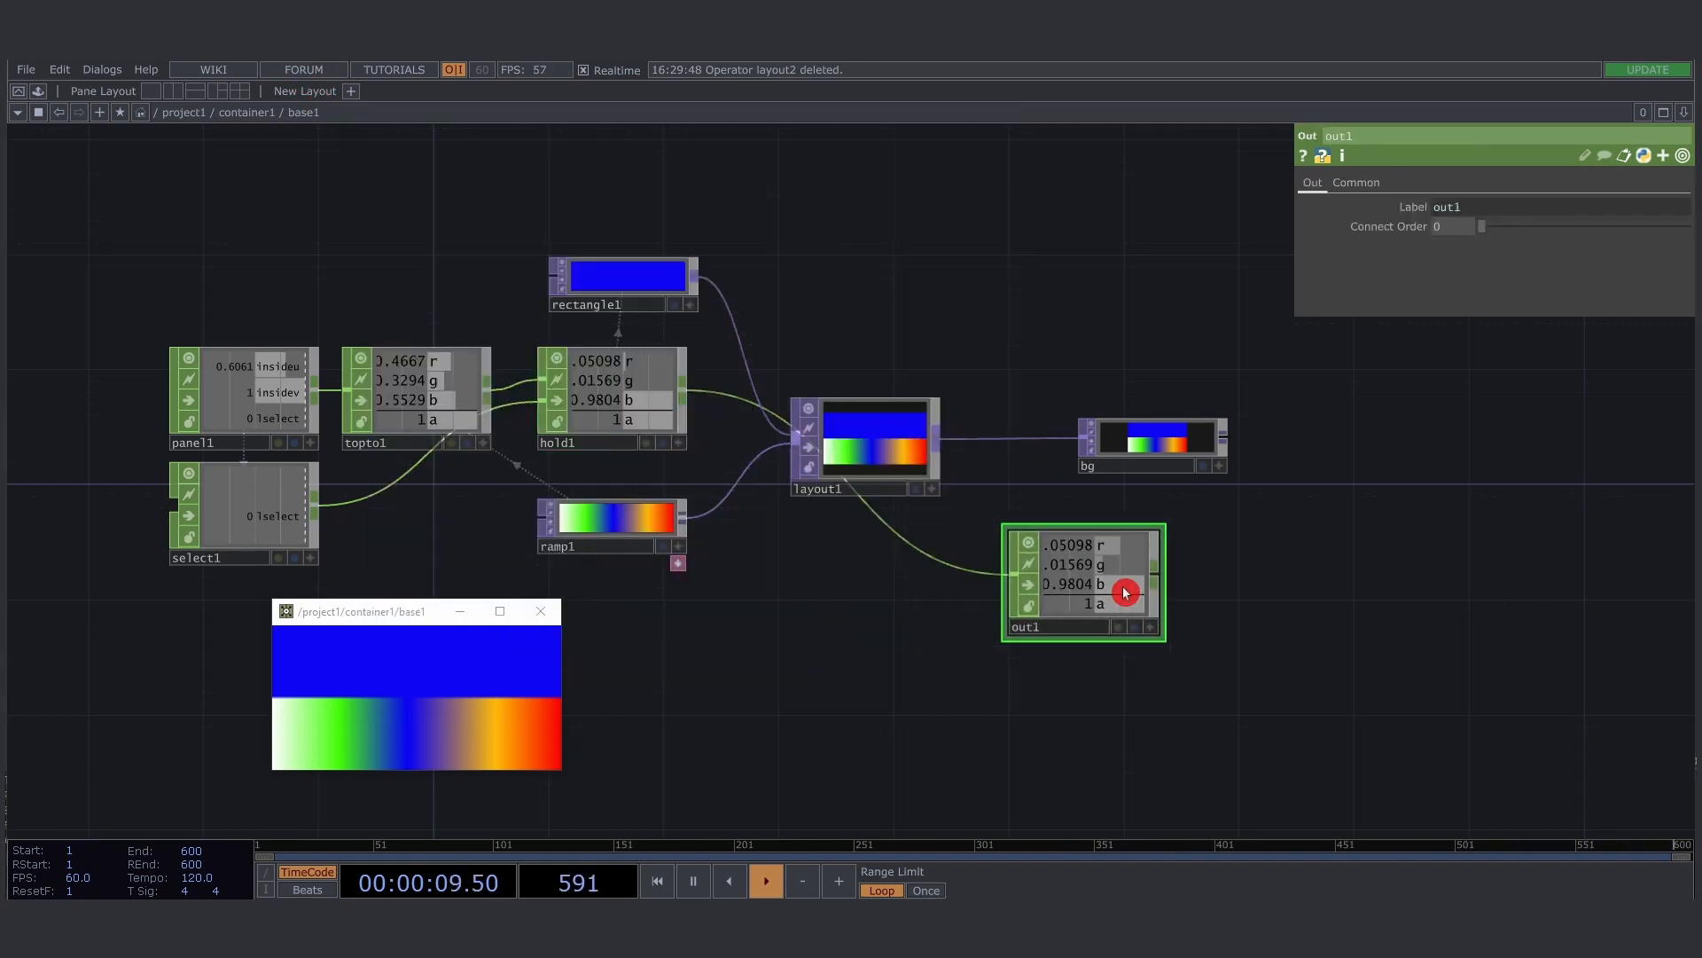
left_click(1121, 585)
Go up to container1, add a Null CHOP to base1's output and place it directly below base1
scroll(780, 461, "down", 8)
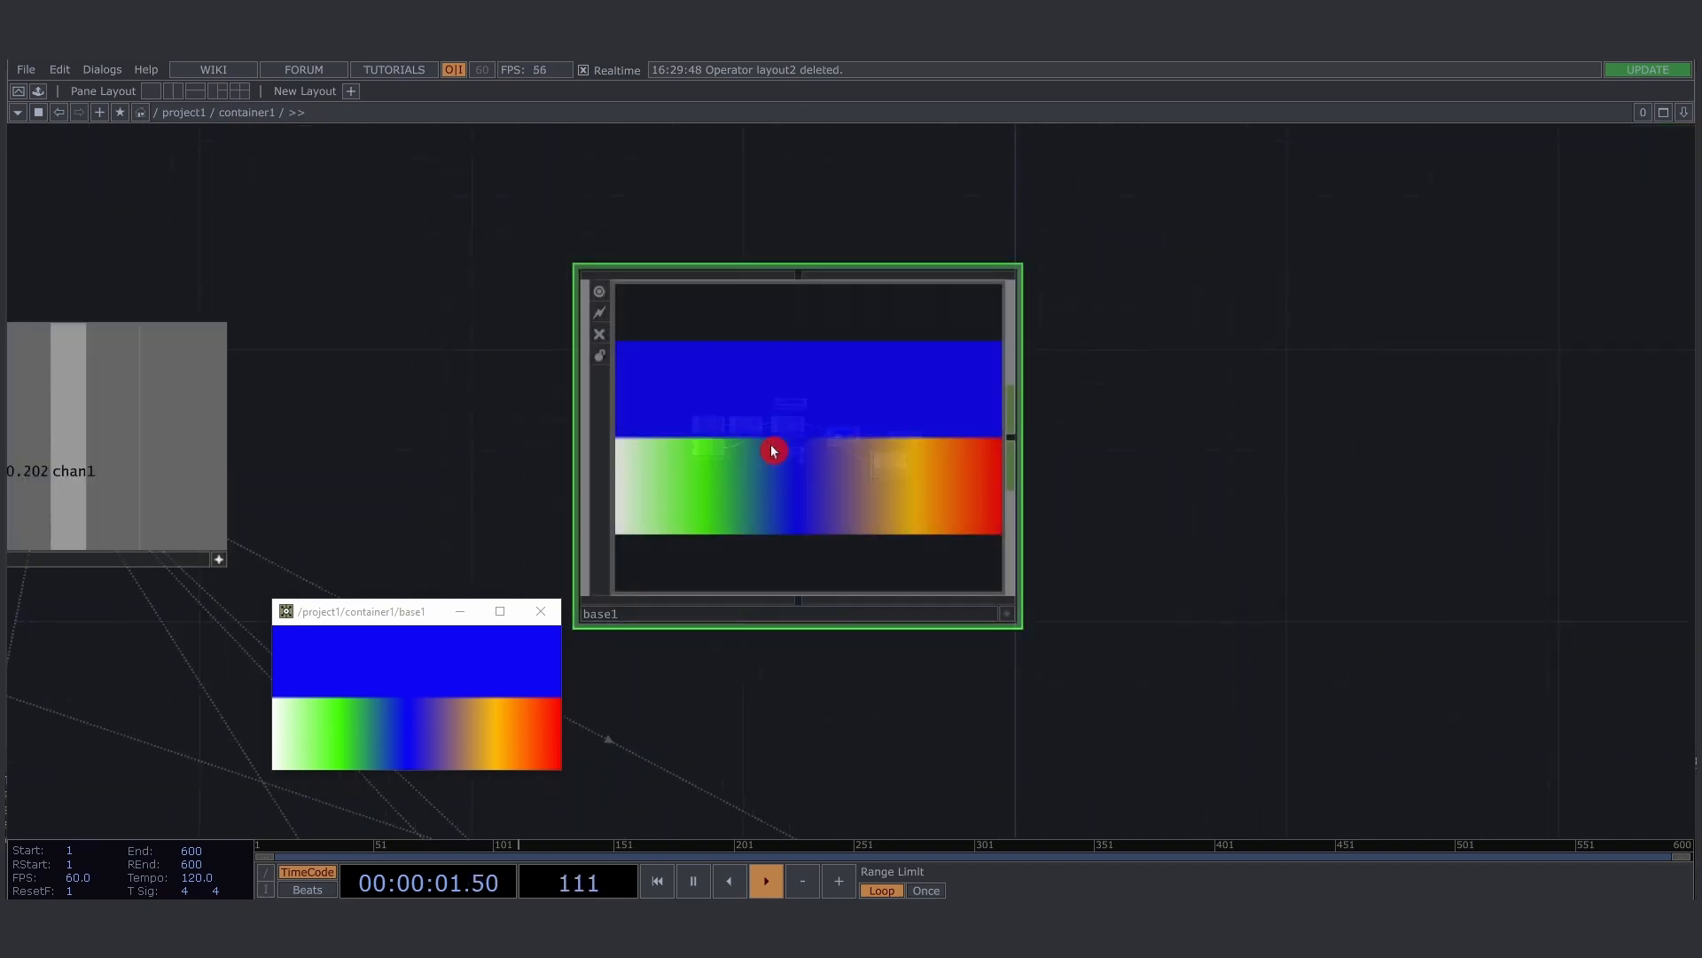
scroll(980, 304, "down", 3)
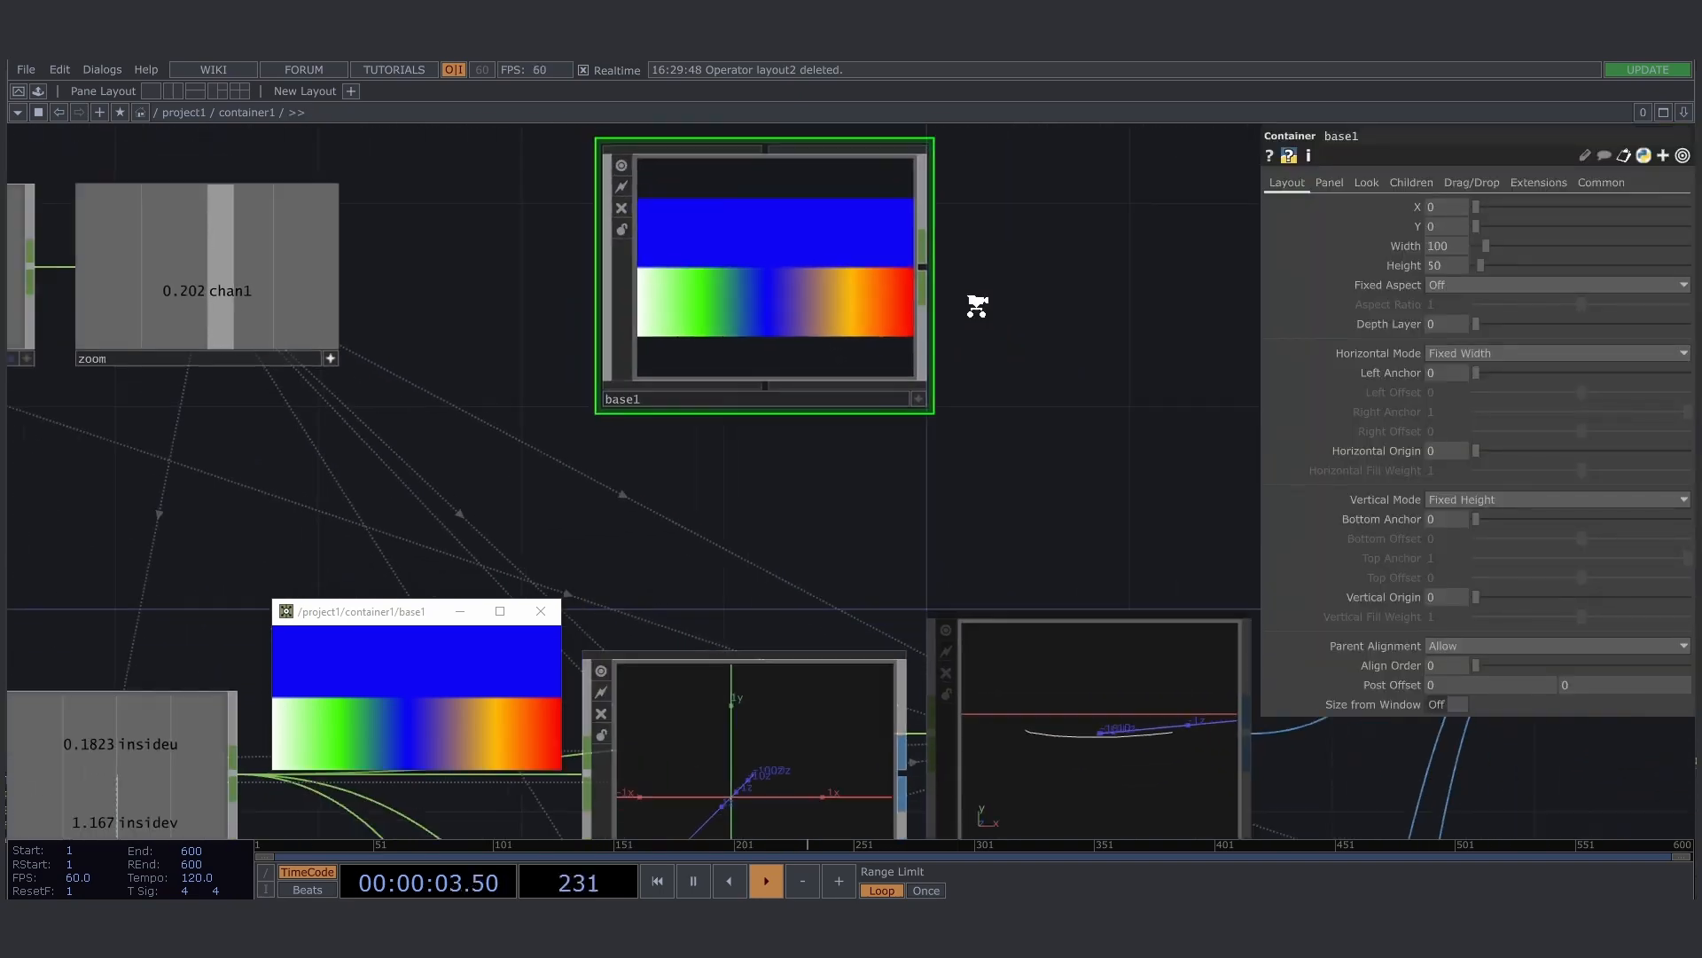
right_click(933, 277)
type("null")
key("Return")
left_click(936, 278)
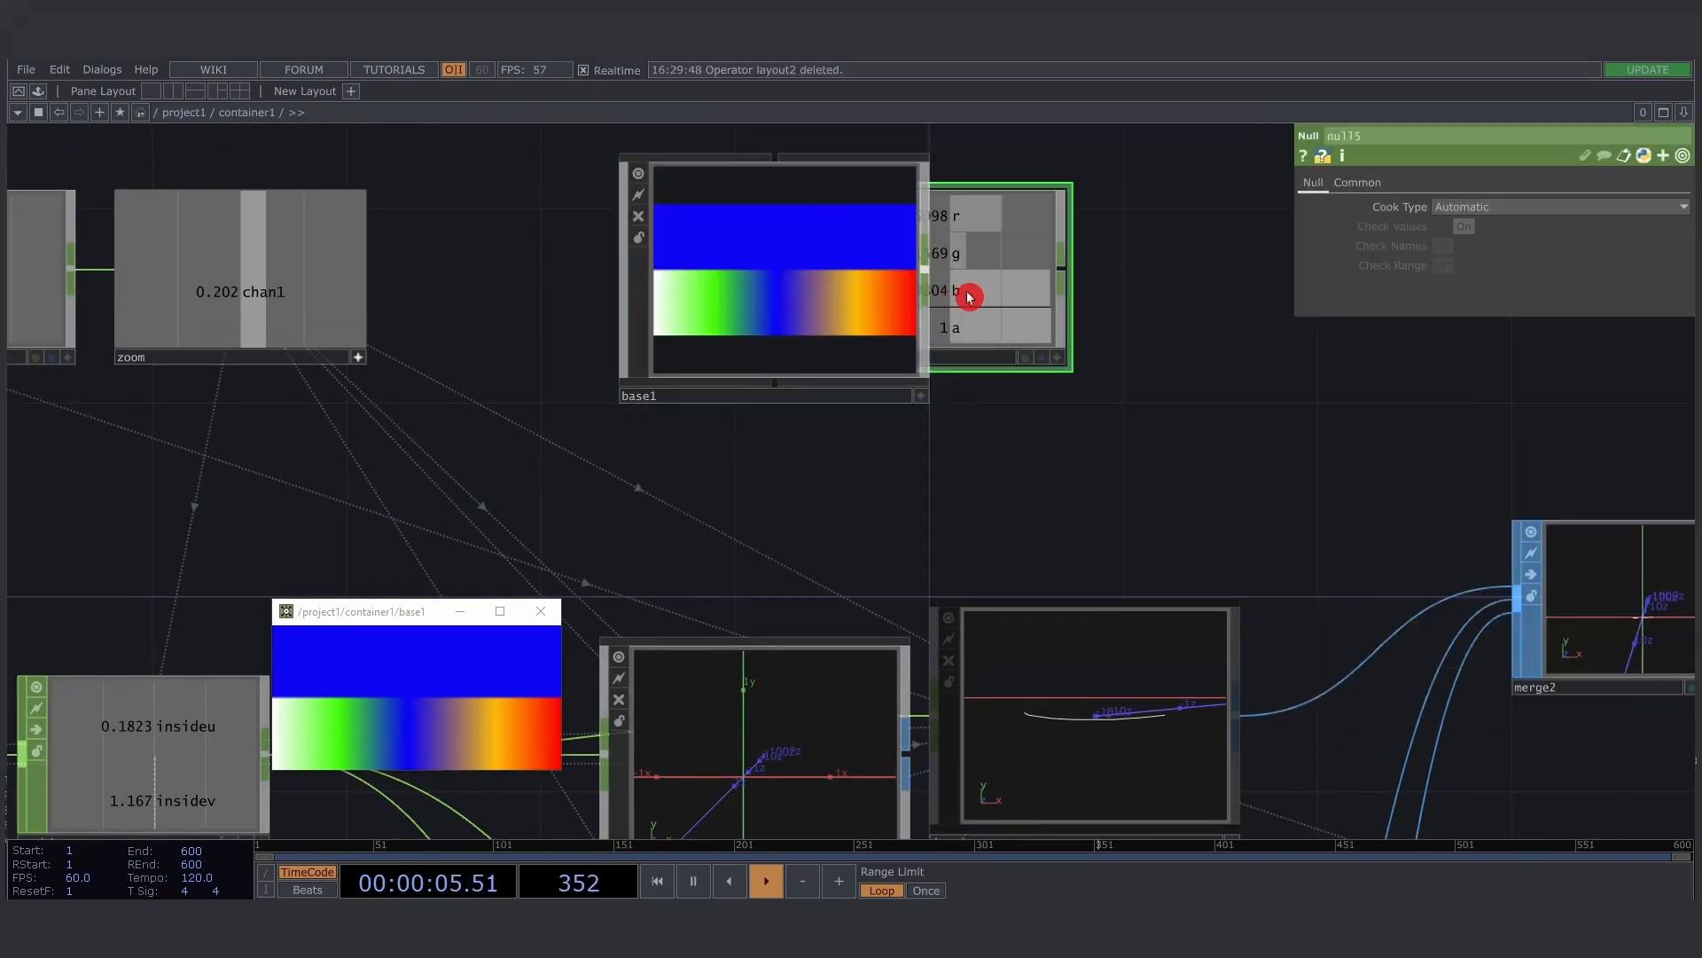
left_click_drag(981, 284, 791, 490)
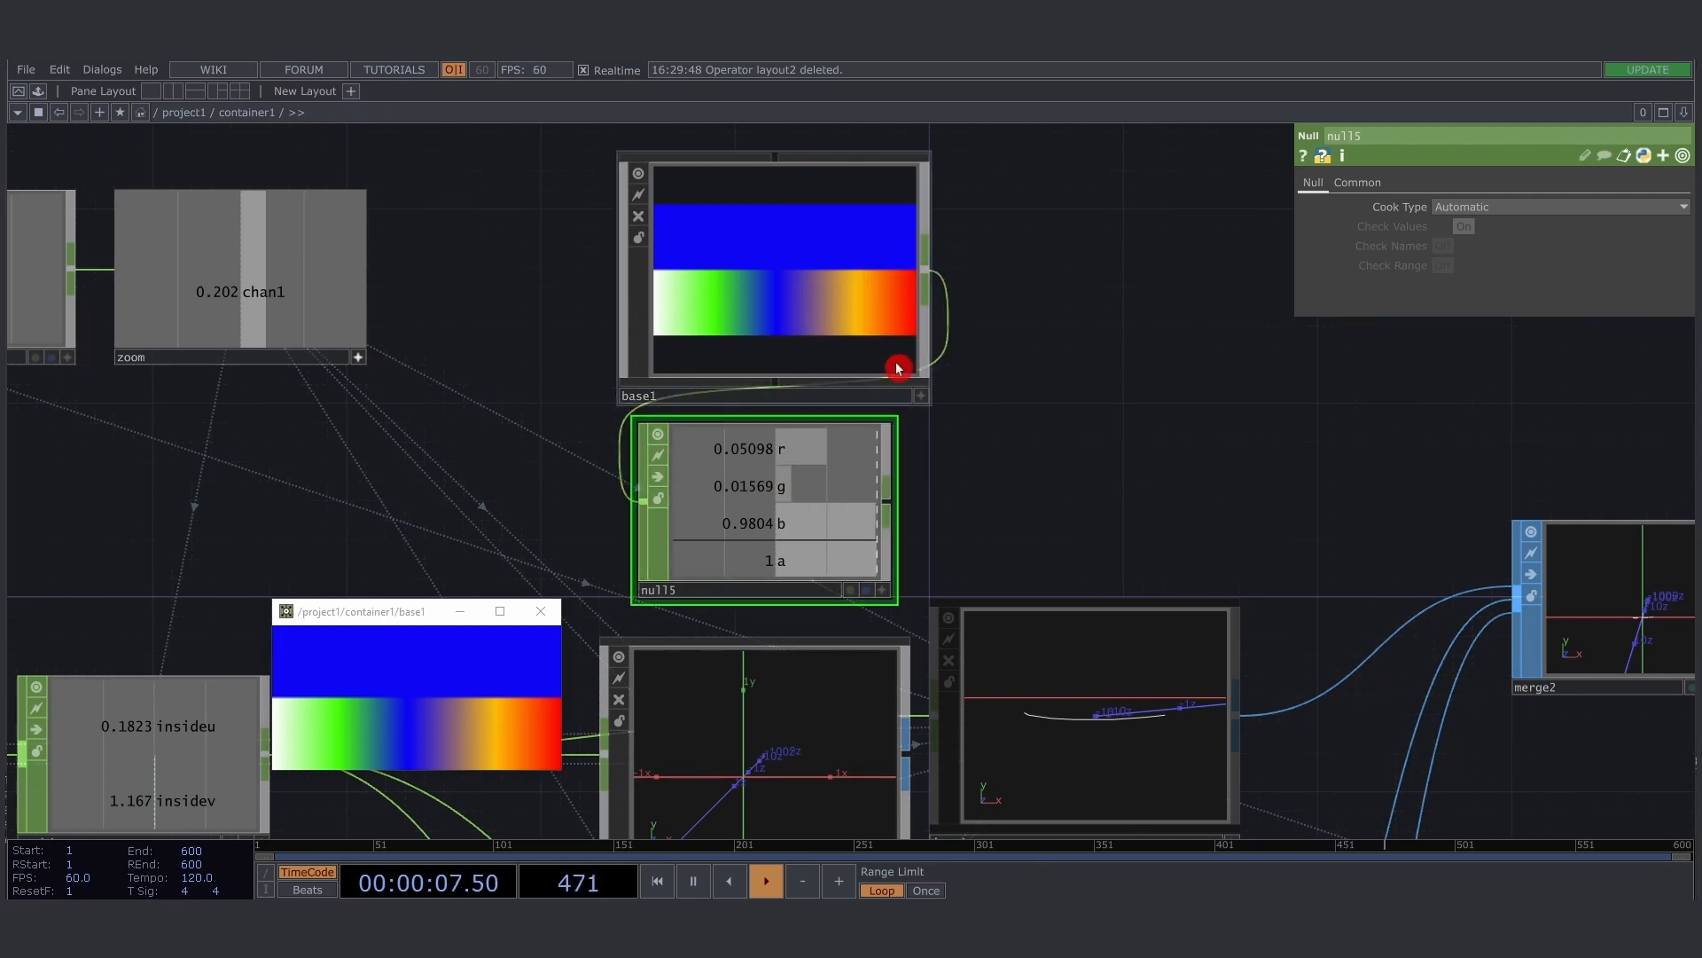
Go back inside base1, move the viewer below the nodes, and line up layout1 and bg side by side
double_click(784, 289)
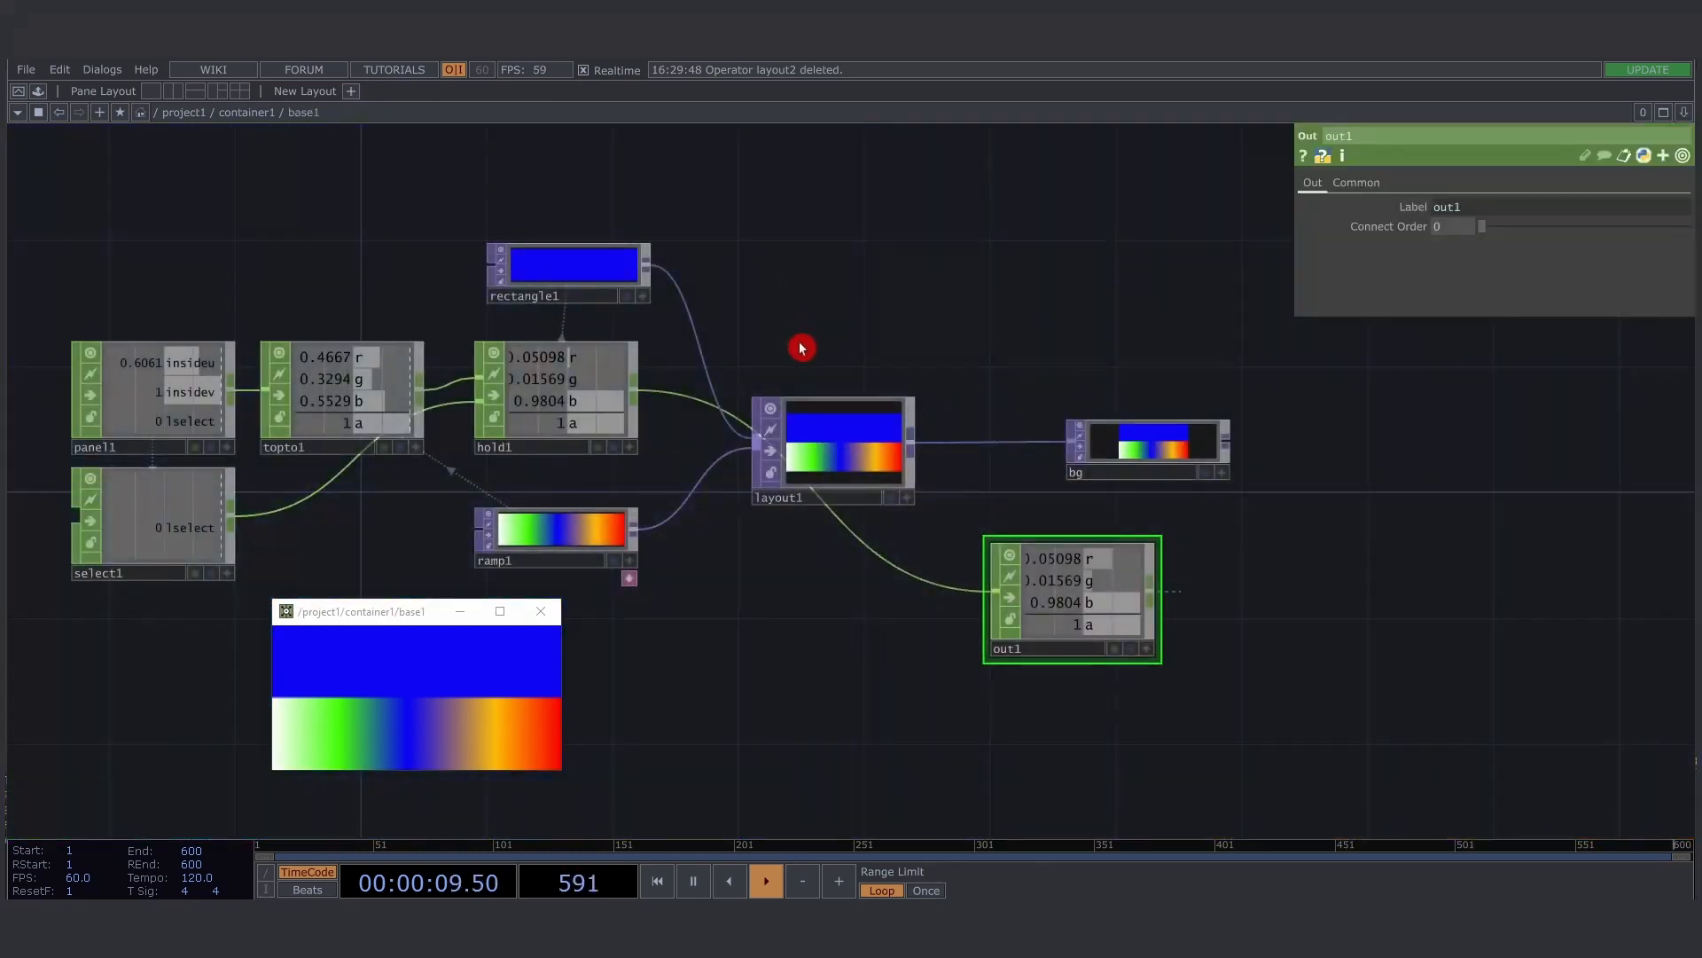
left_click_drag(407, 602, 994, 625)
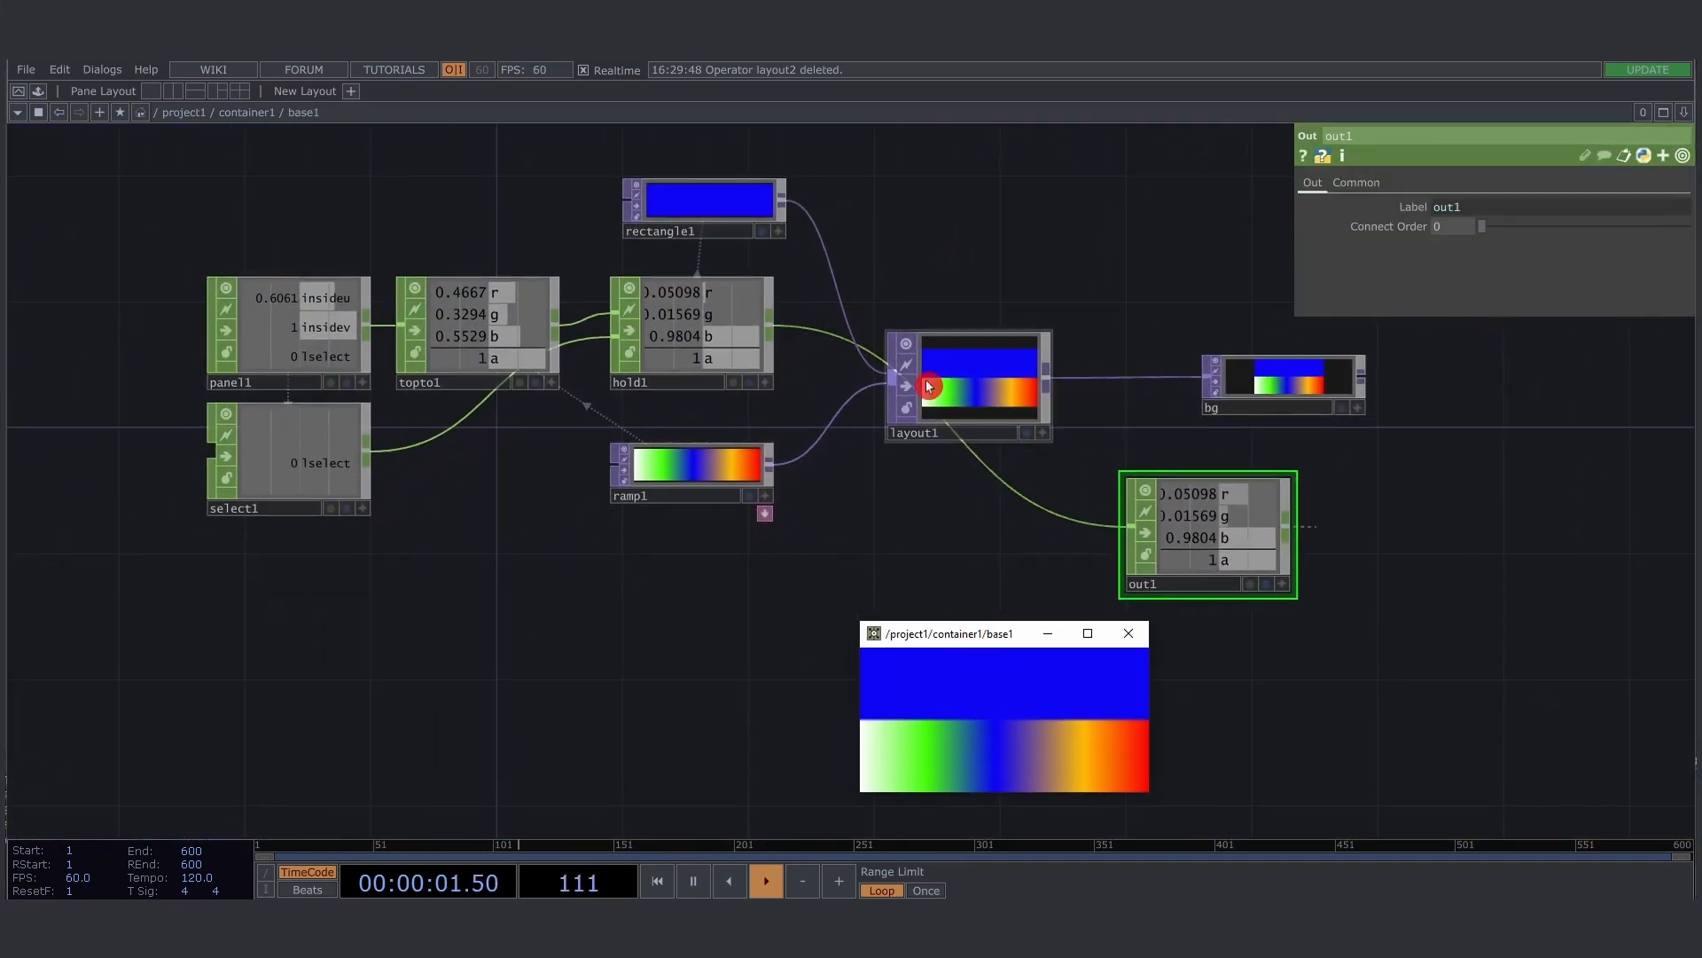
left_click_drag(973, 263, 916, 257)
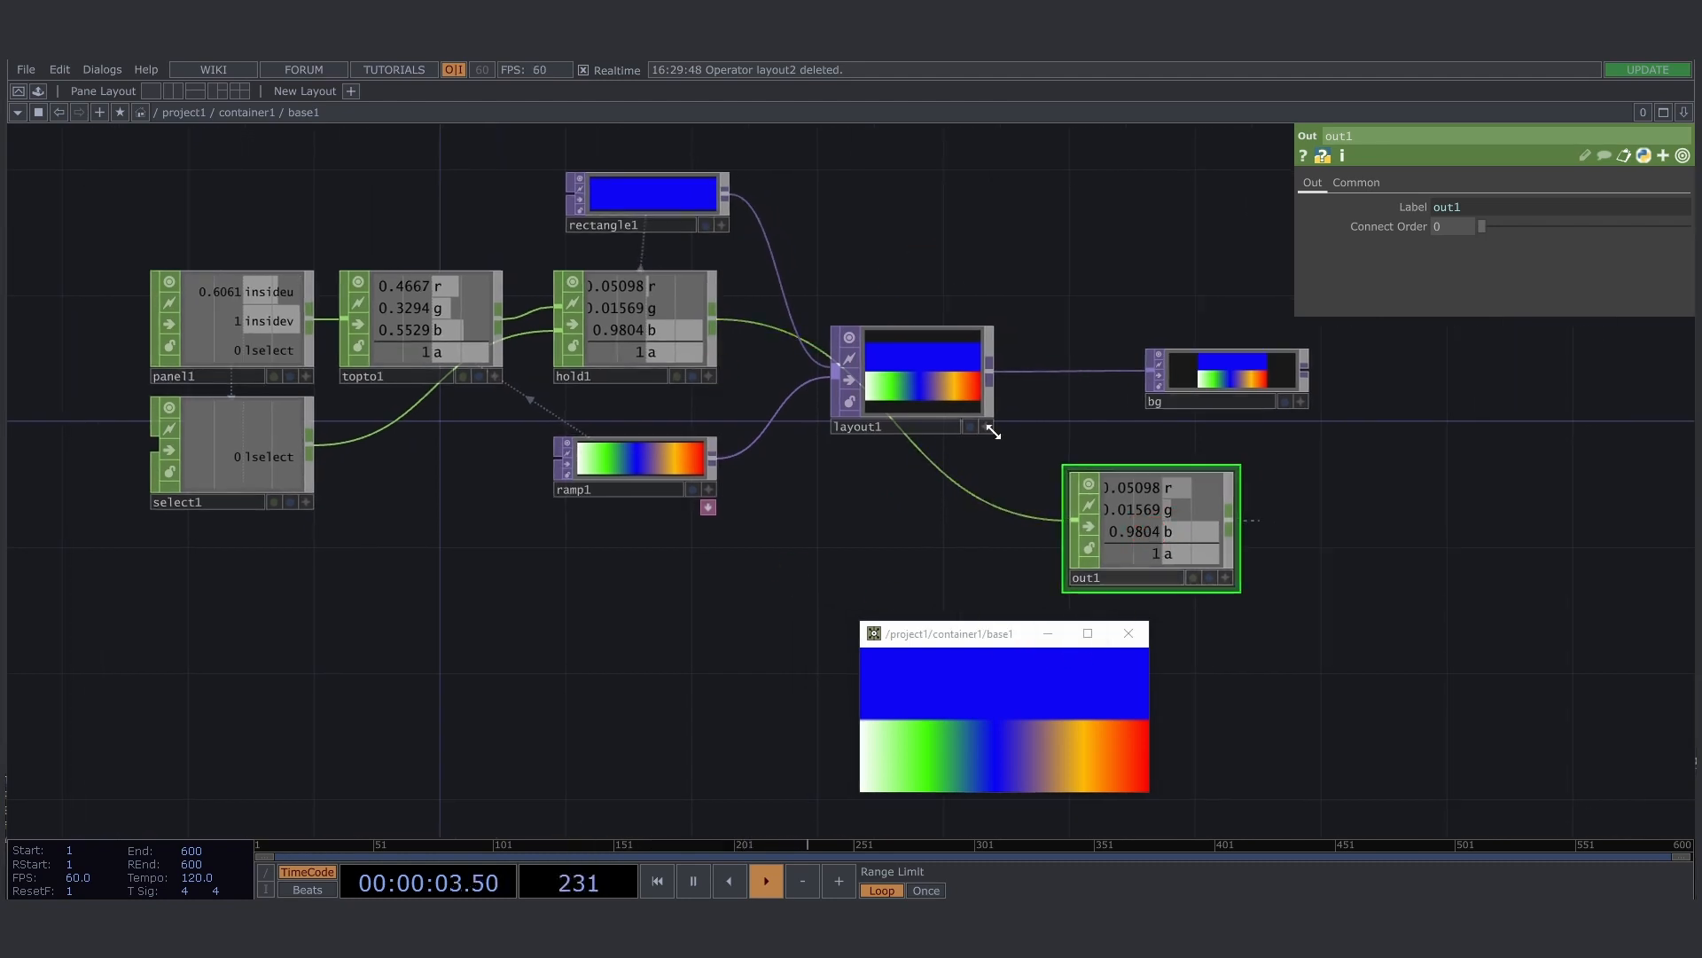
left_click_drag(921, 387, 1035, 386)
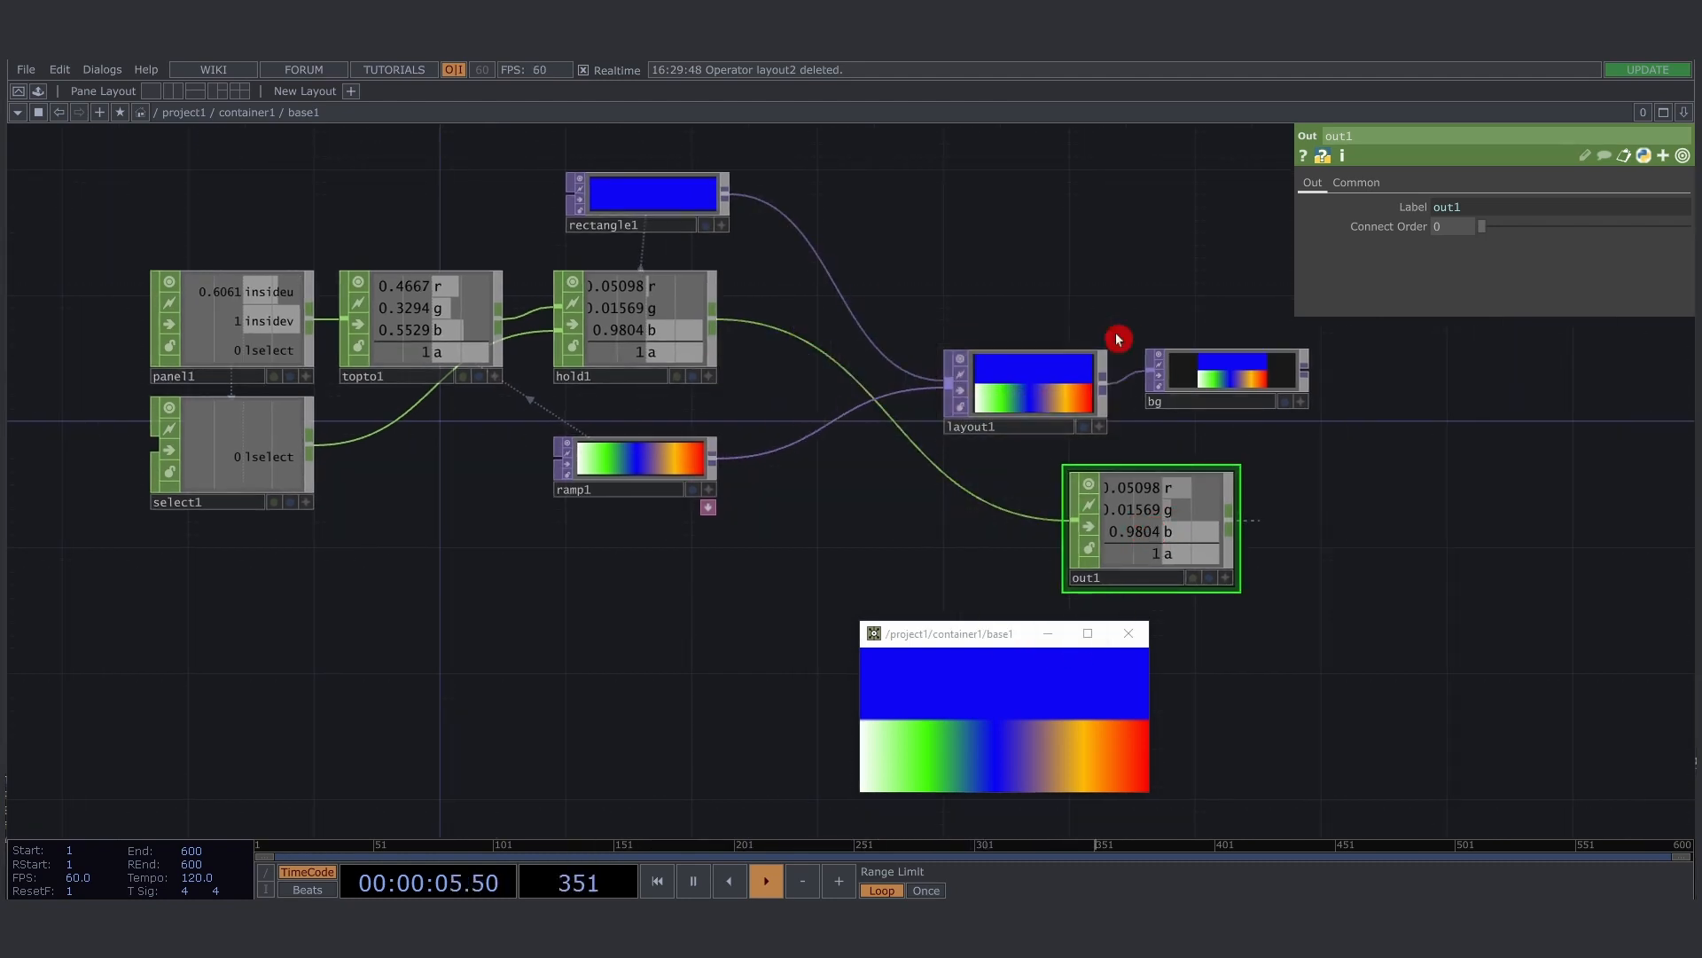
left_click(1246, 379)
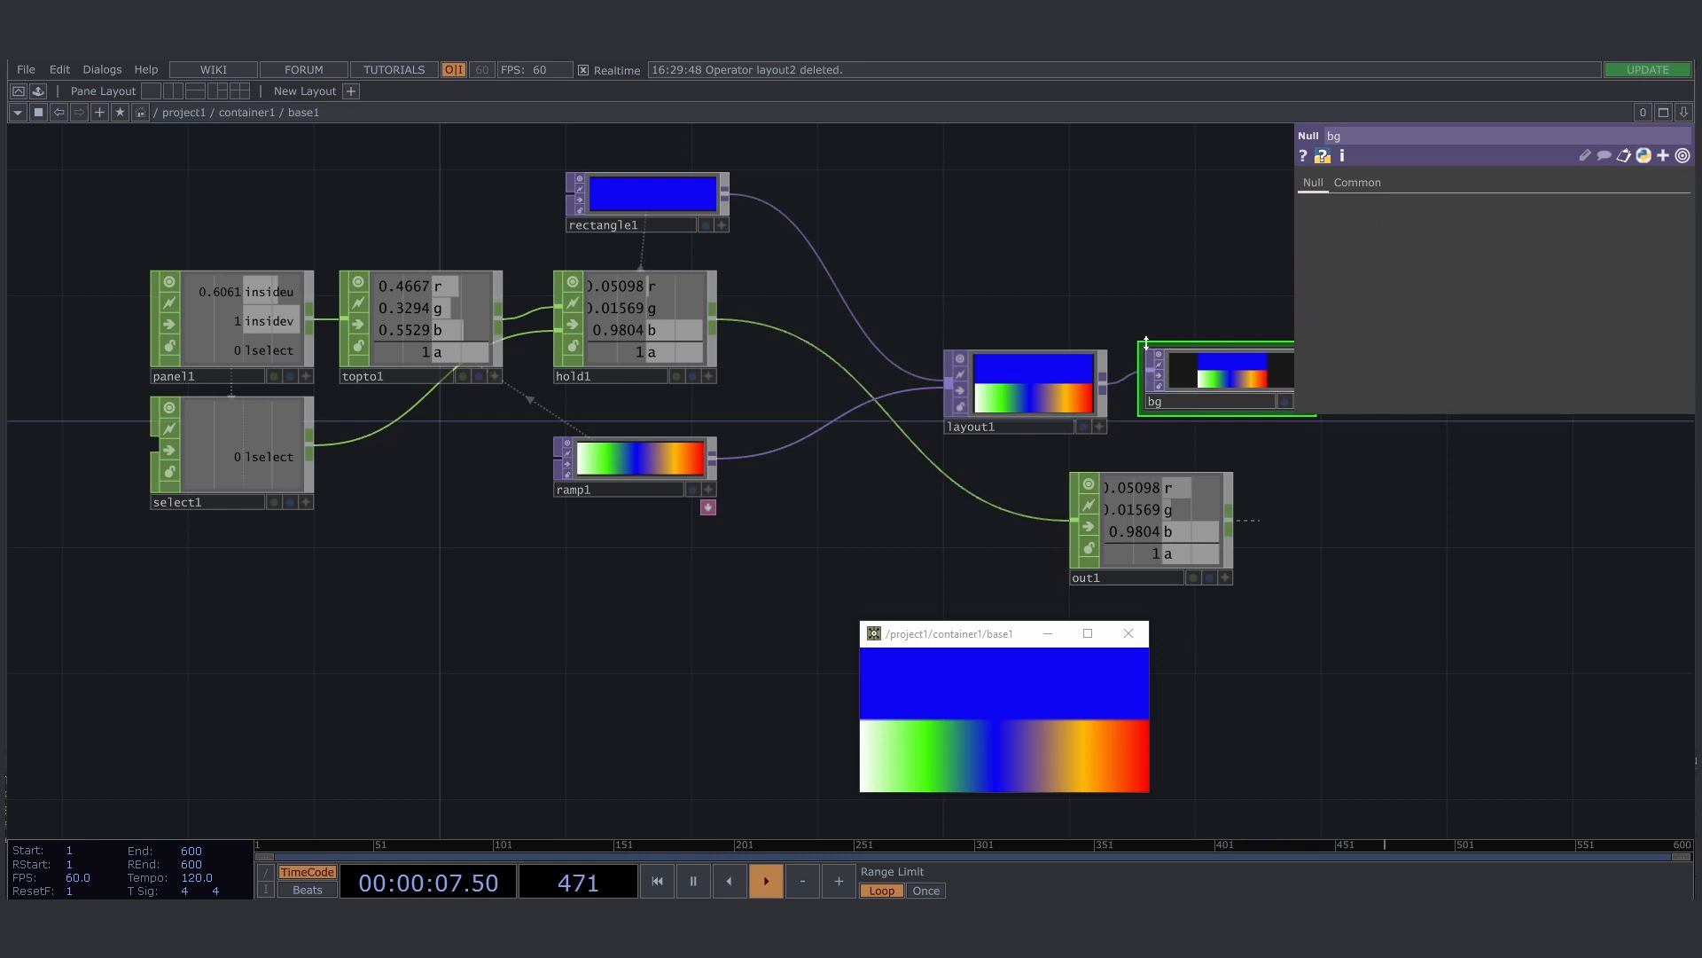
left_click_drag(1147, 343, 1146, 318)
left_click_drag(1219, 366, 1207, 392)
Shift layout1 and bg together away from hold1, and move out1 farther out along its wire
left_click(1024, 393, "shift")
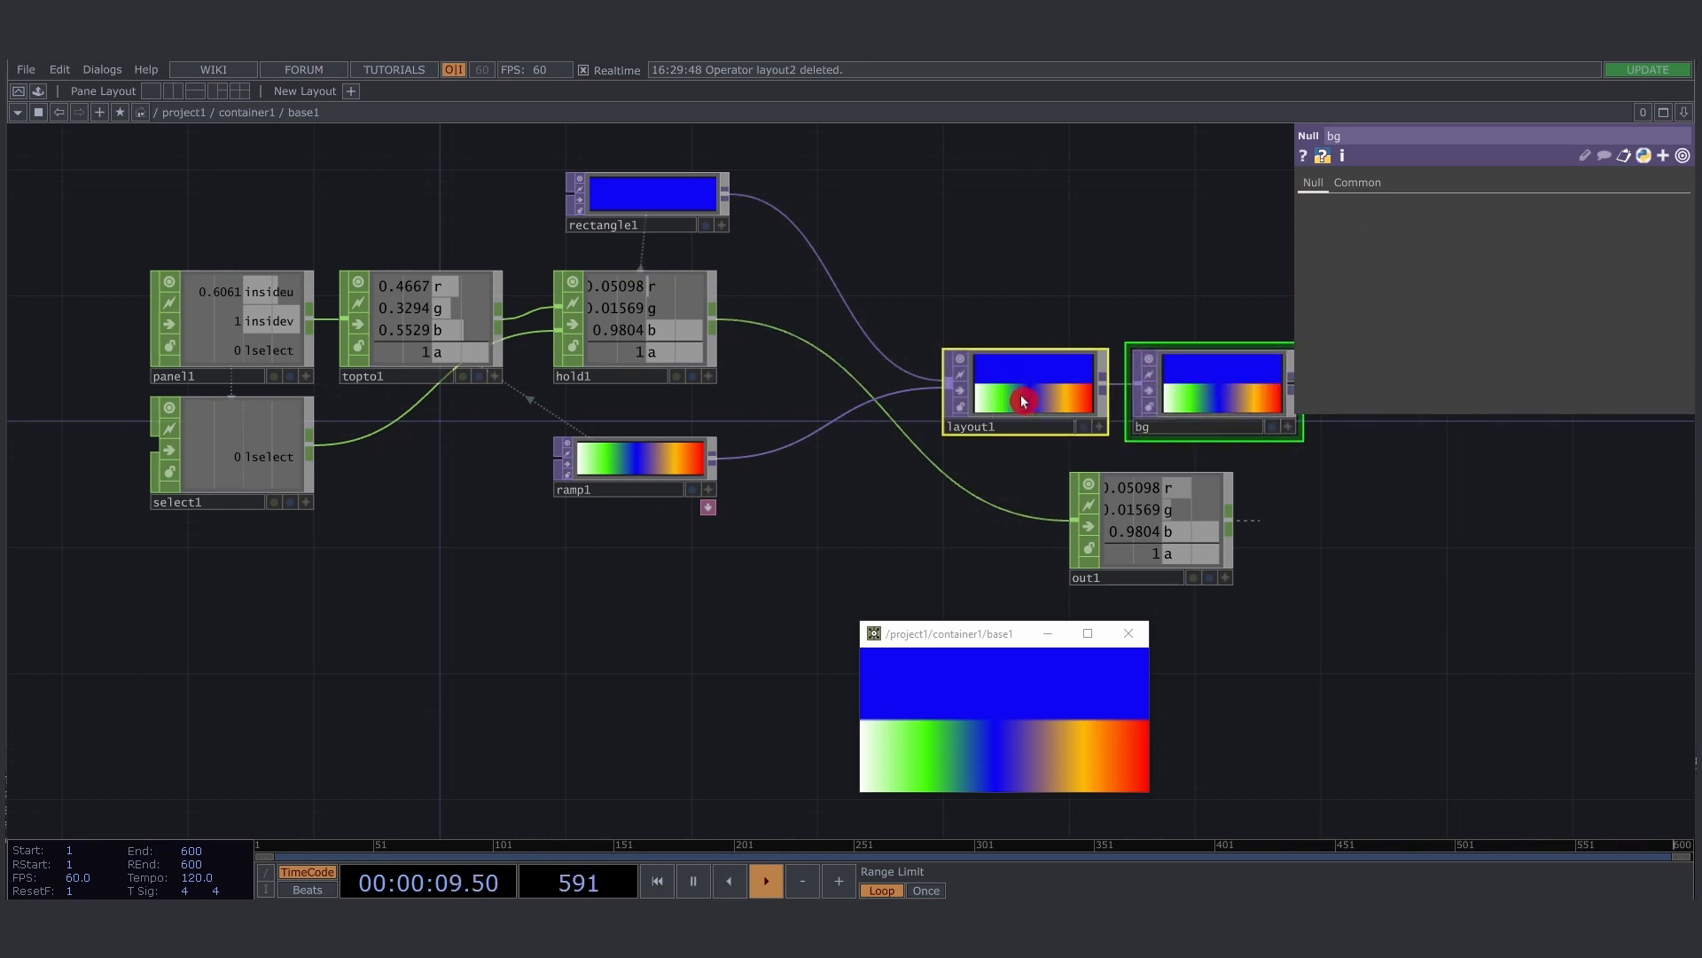
left_click_drag(1022, 399, 979, 427)
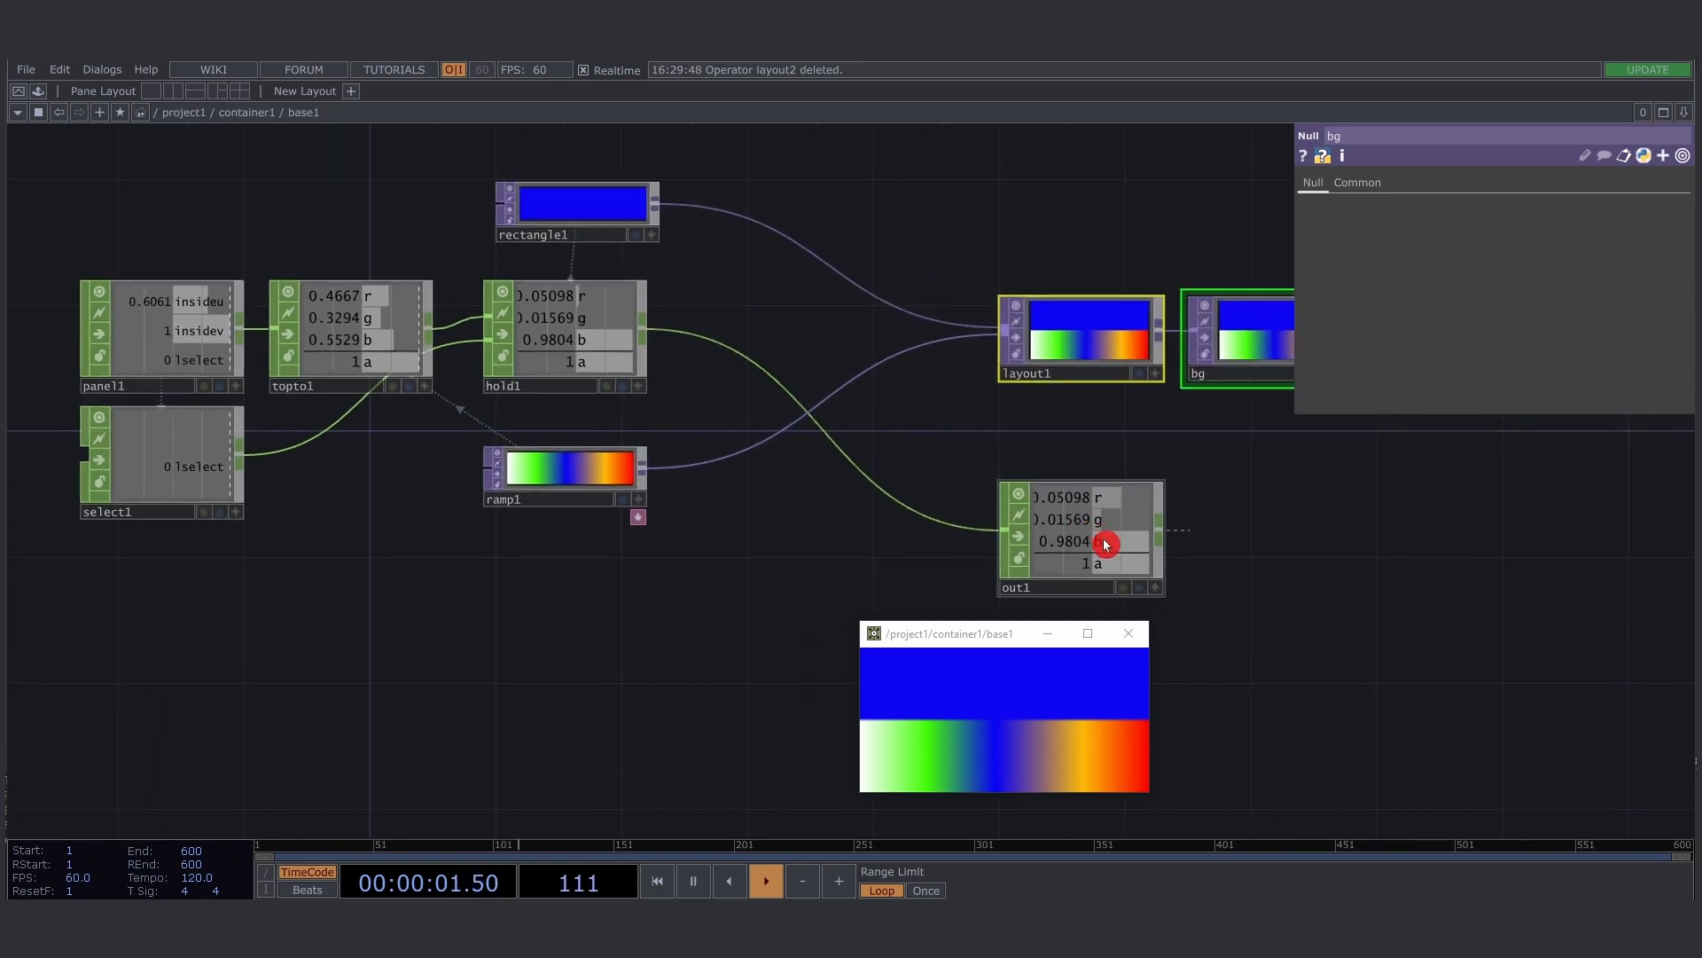
left_click_drag(1108, 549, 1284, 549)
left_click_drag(817, 577, 897, 565)
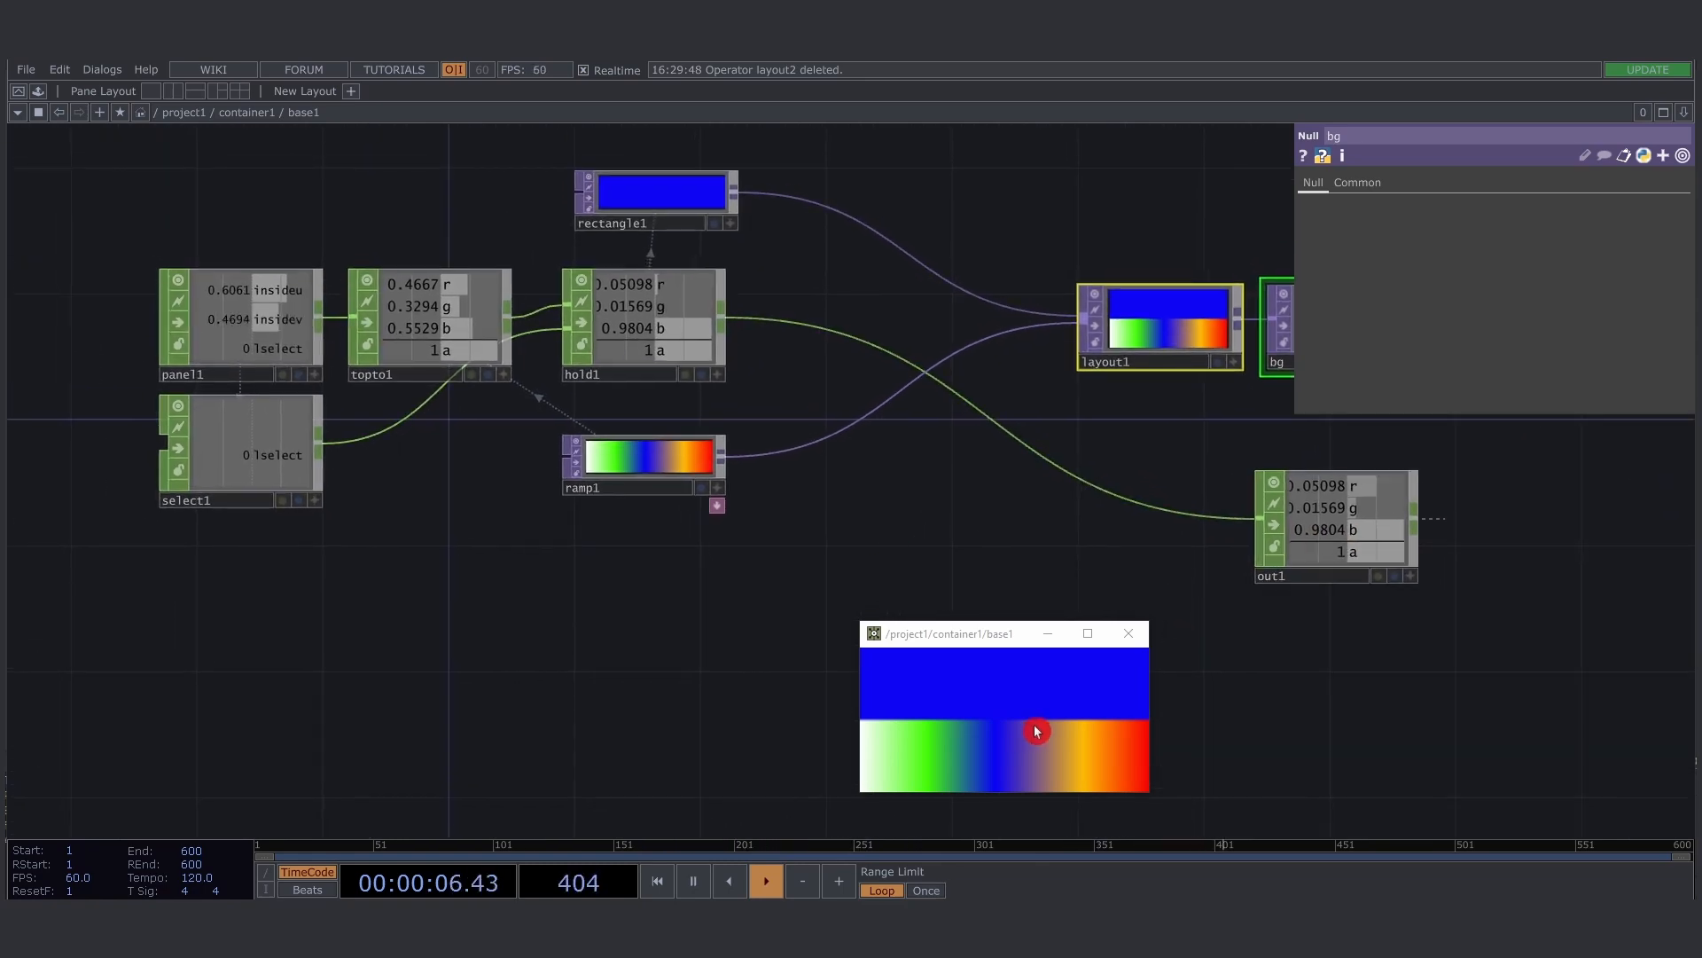
Test the held colour by sweeping from green to the brownish part of the ramp, and close the base1 viewer
left_click_drag(941, 770, 1055, 775)
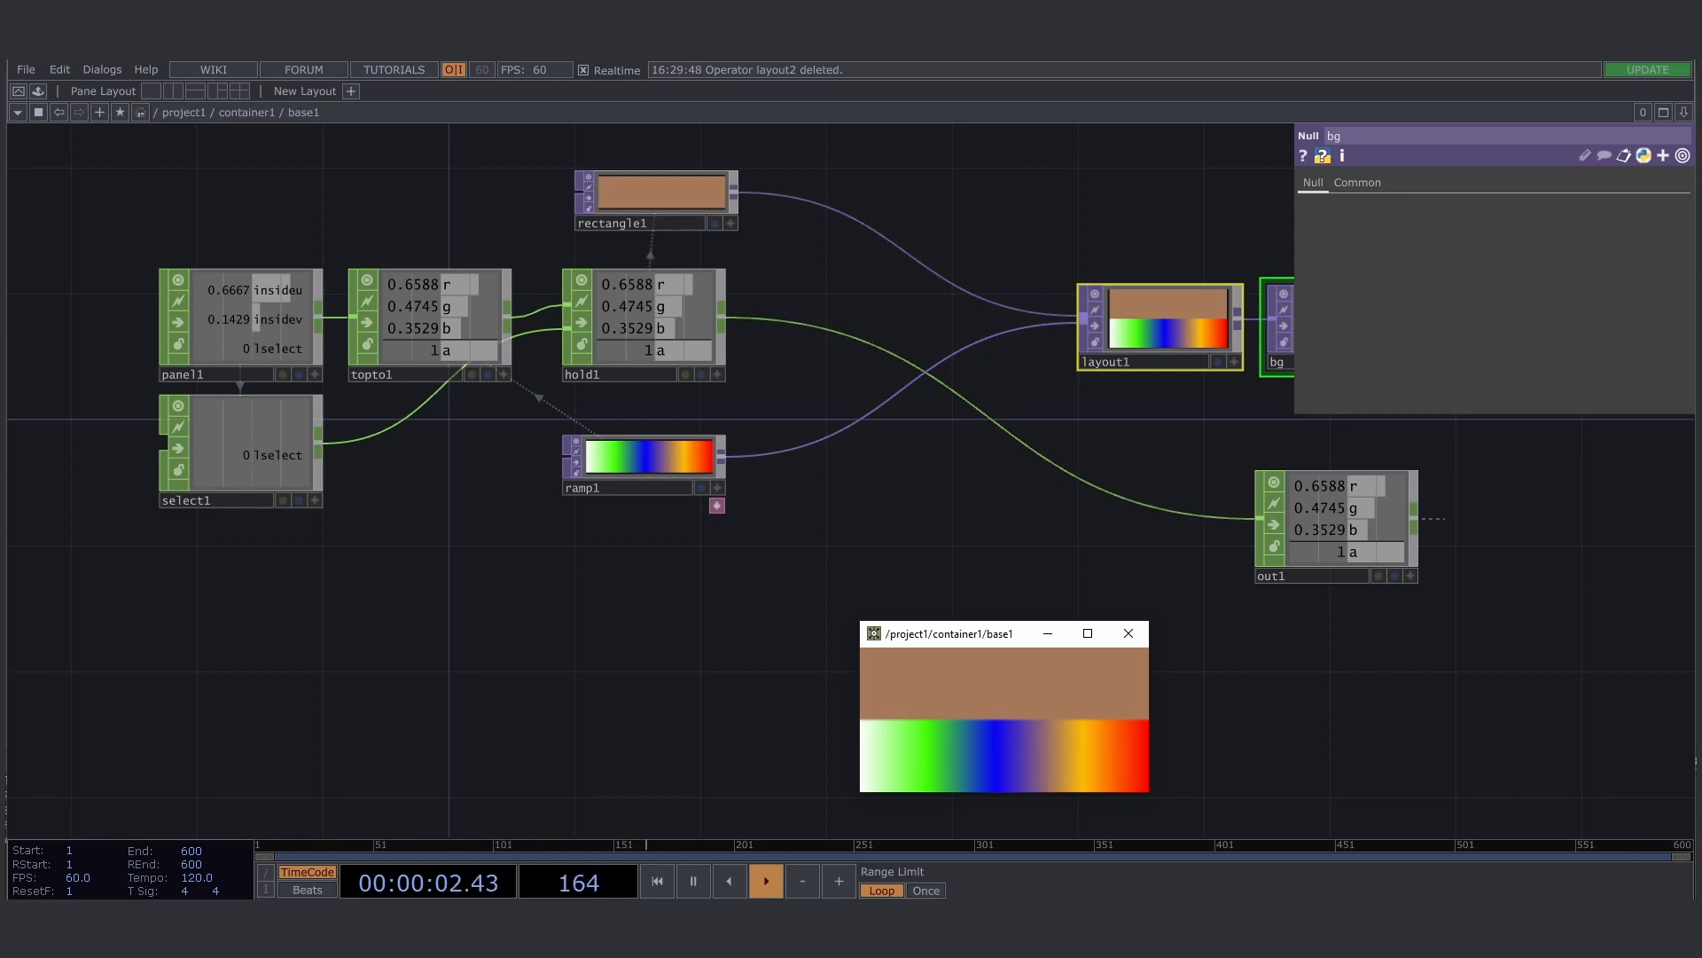
left_click(1054, 778)
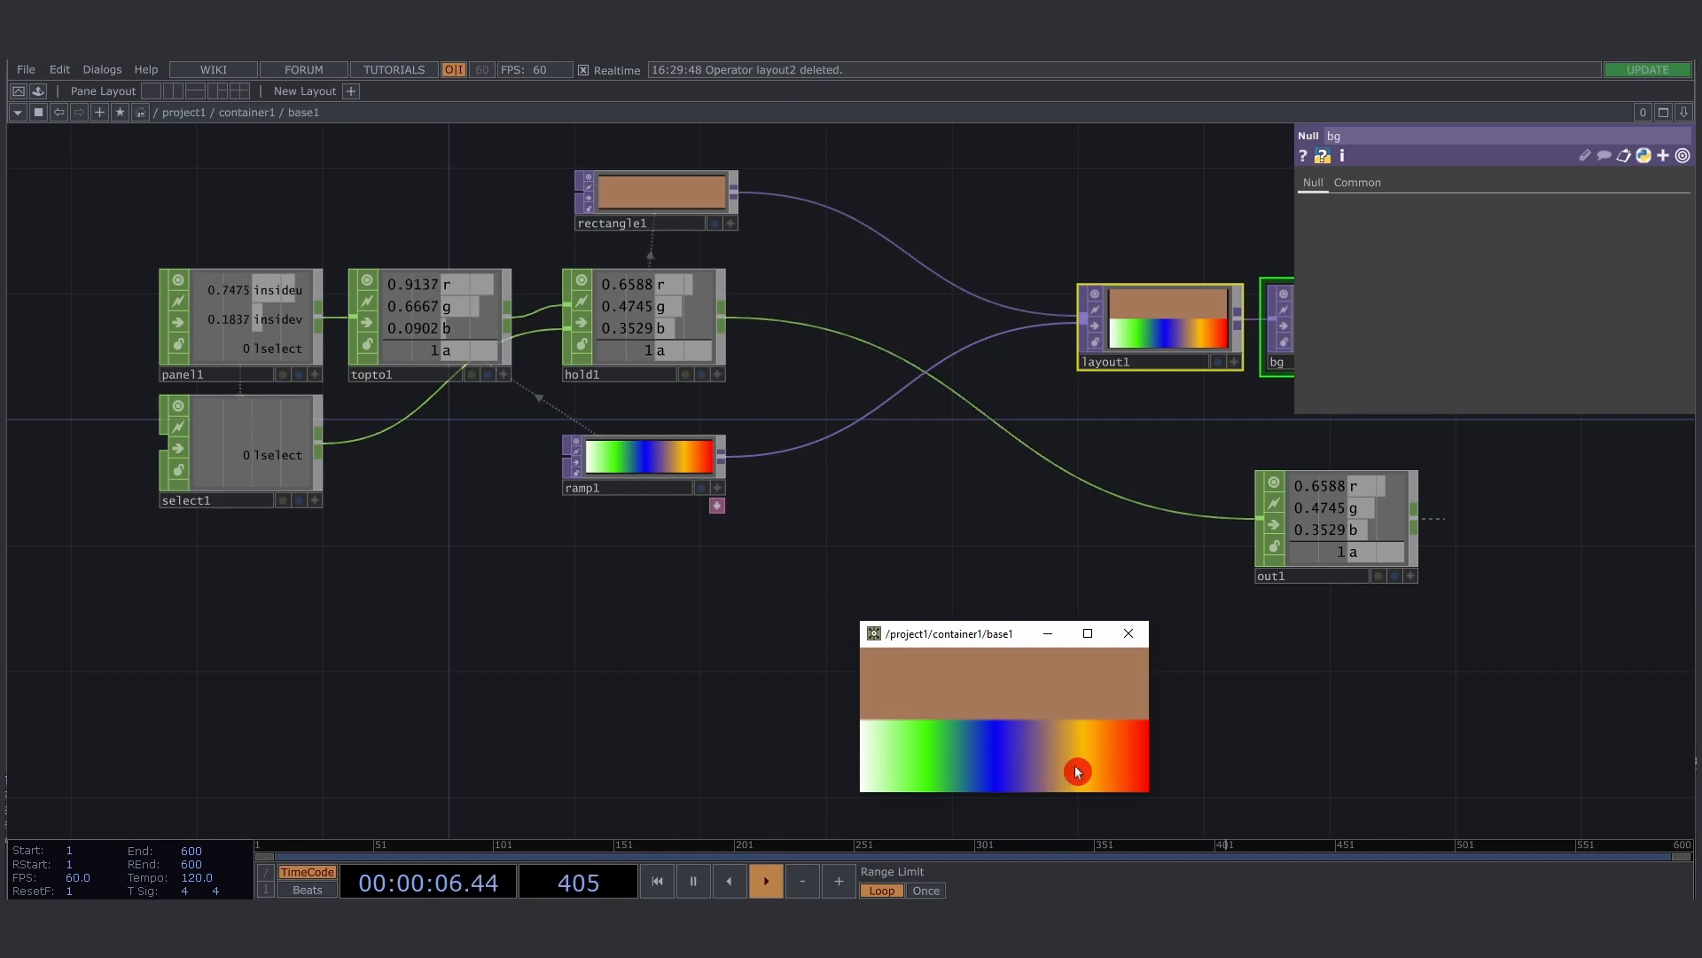
left_click(1128, 633)
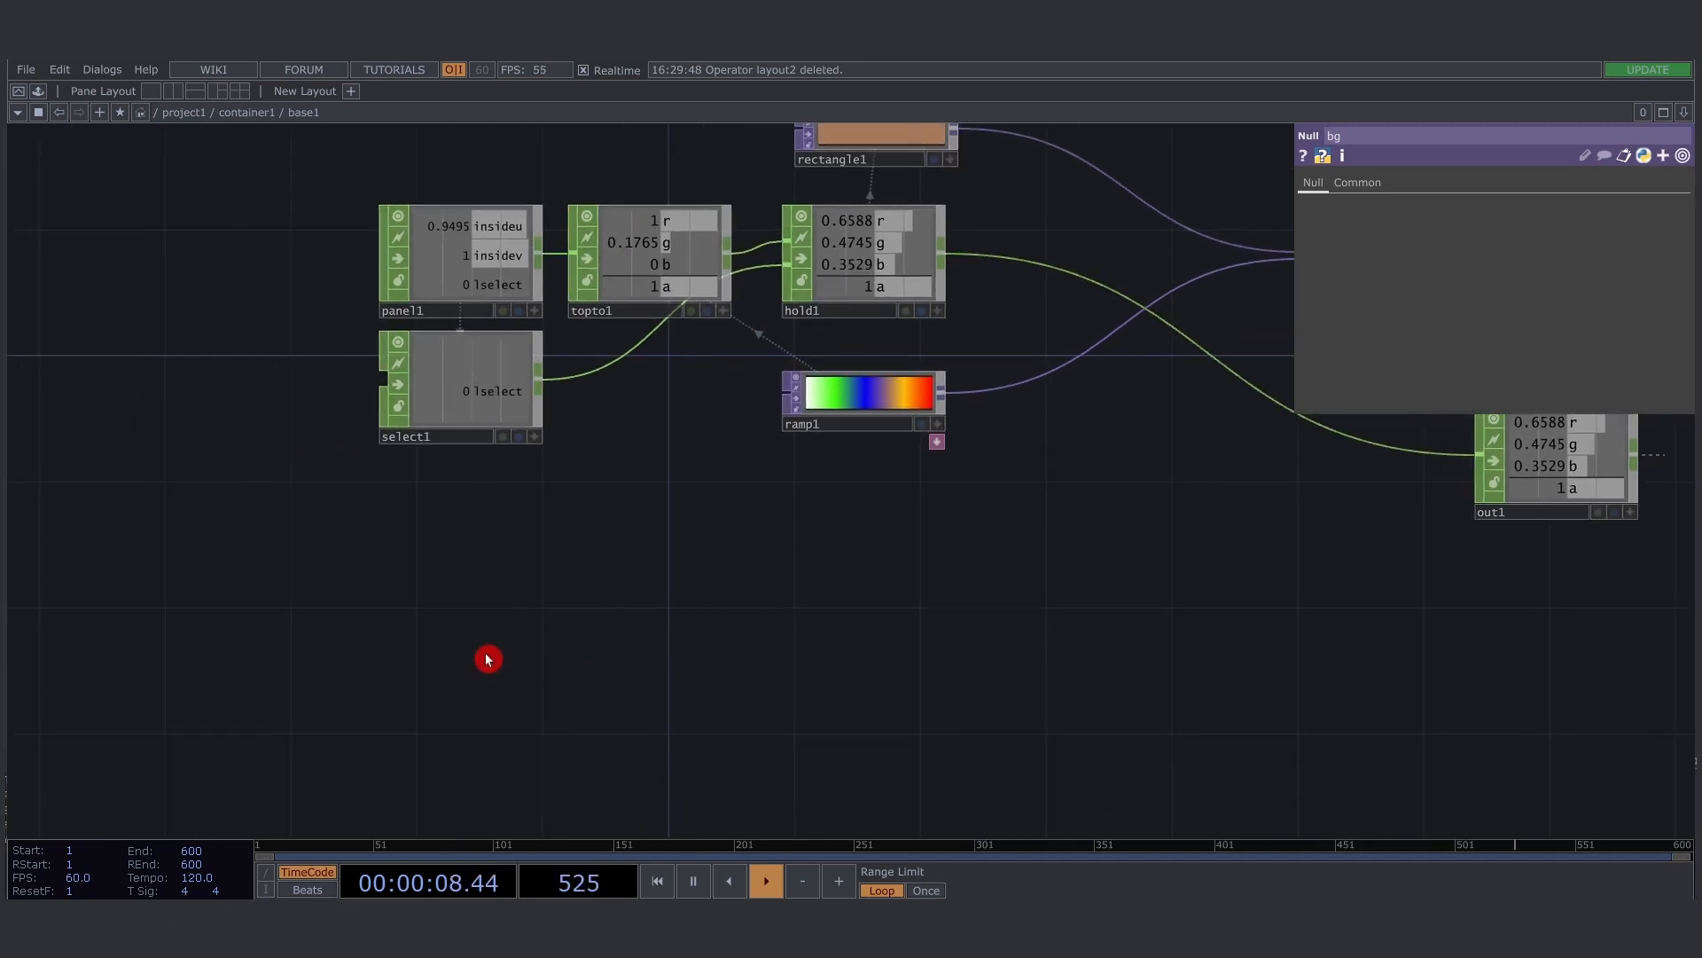
Add a Keyboard In DAT below select1 and collapse its docked callbacks DAT
key("Tab")
left_click(448, 438)
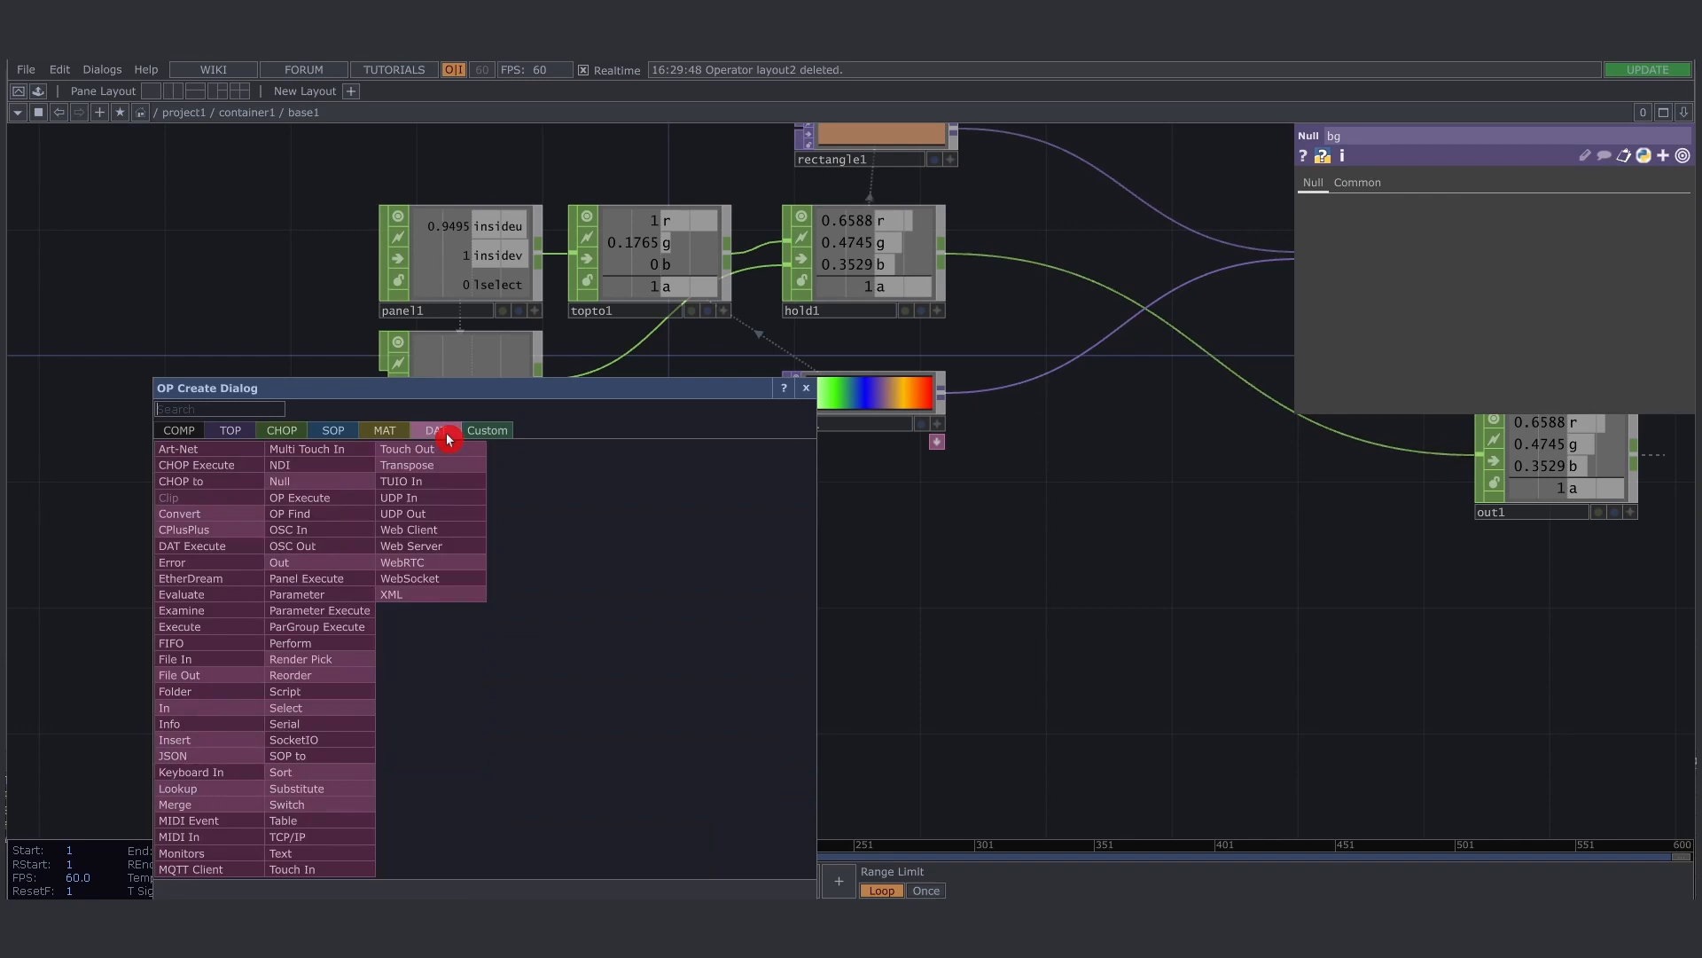
type("keyb")
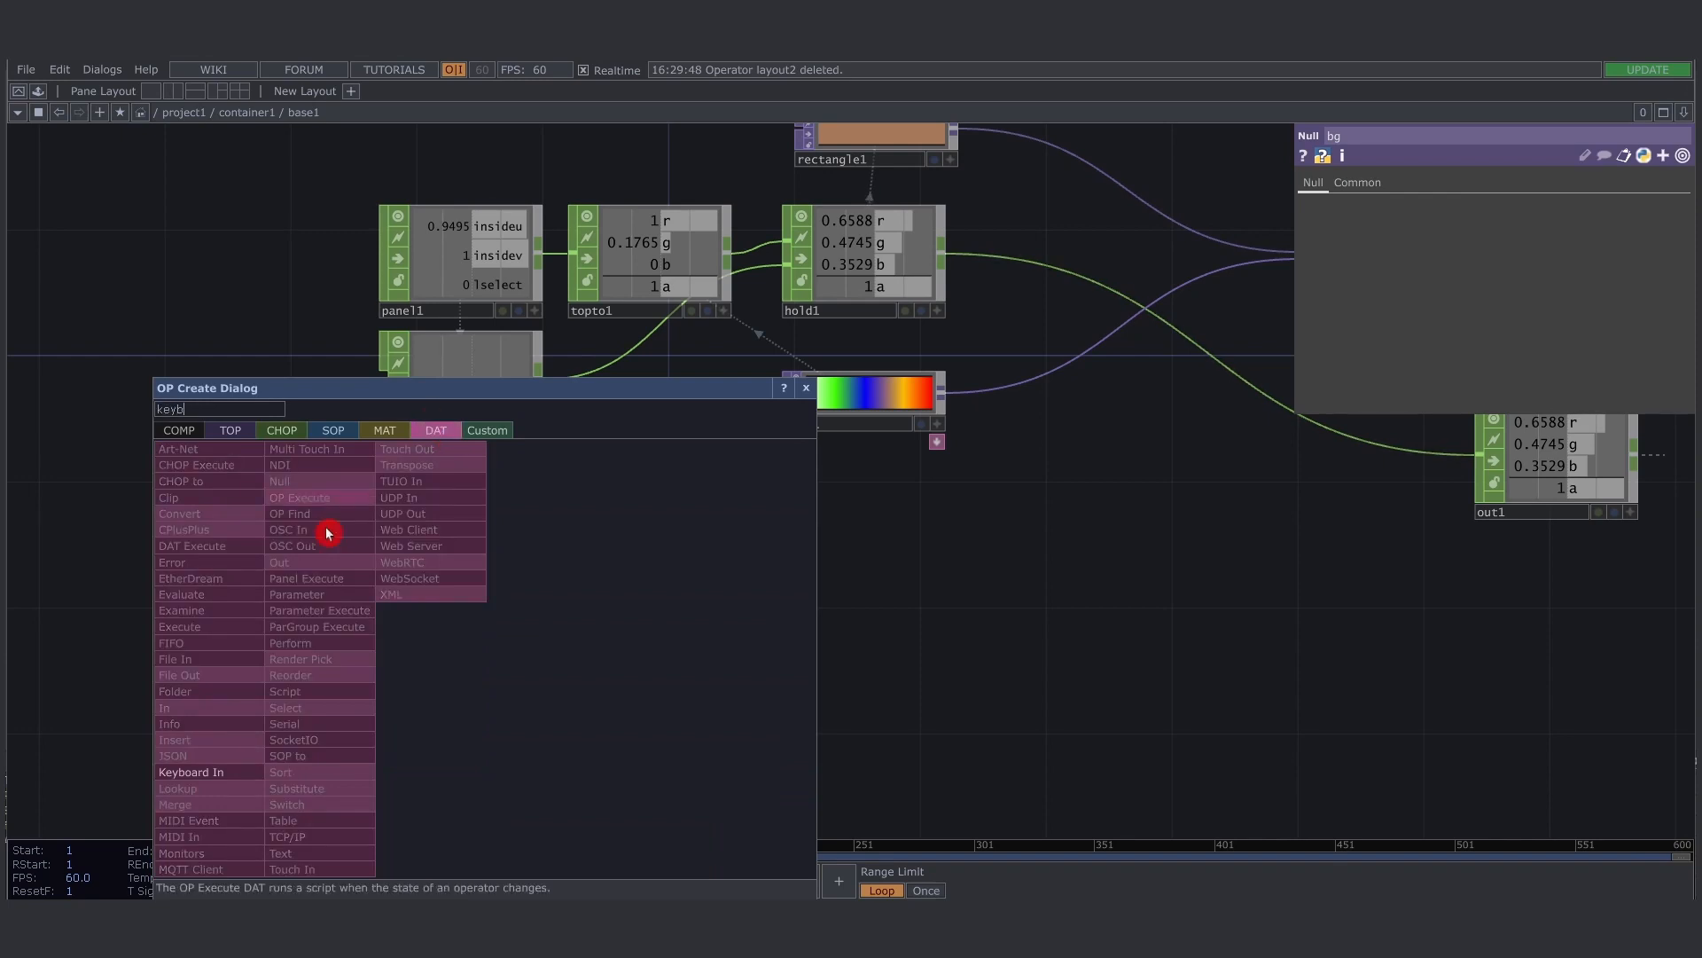
left_click(228, 771)
left_click(362, 598)
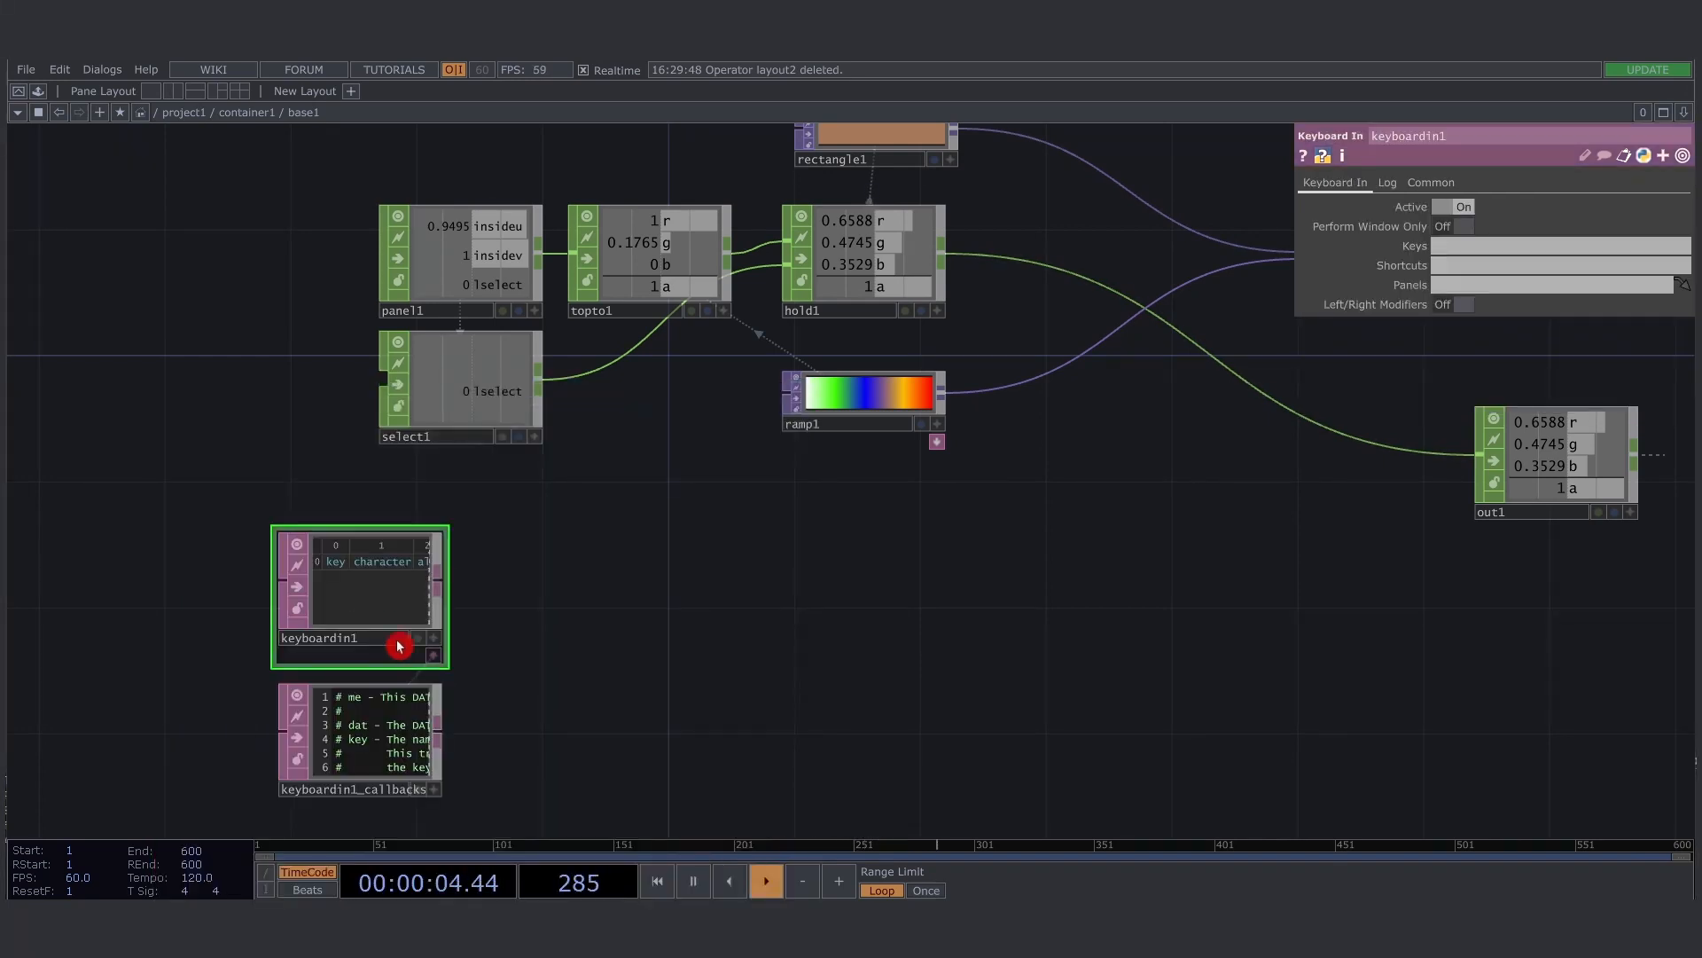
left_click(433, 654)
scroll(354, 581, "up", 3)
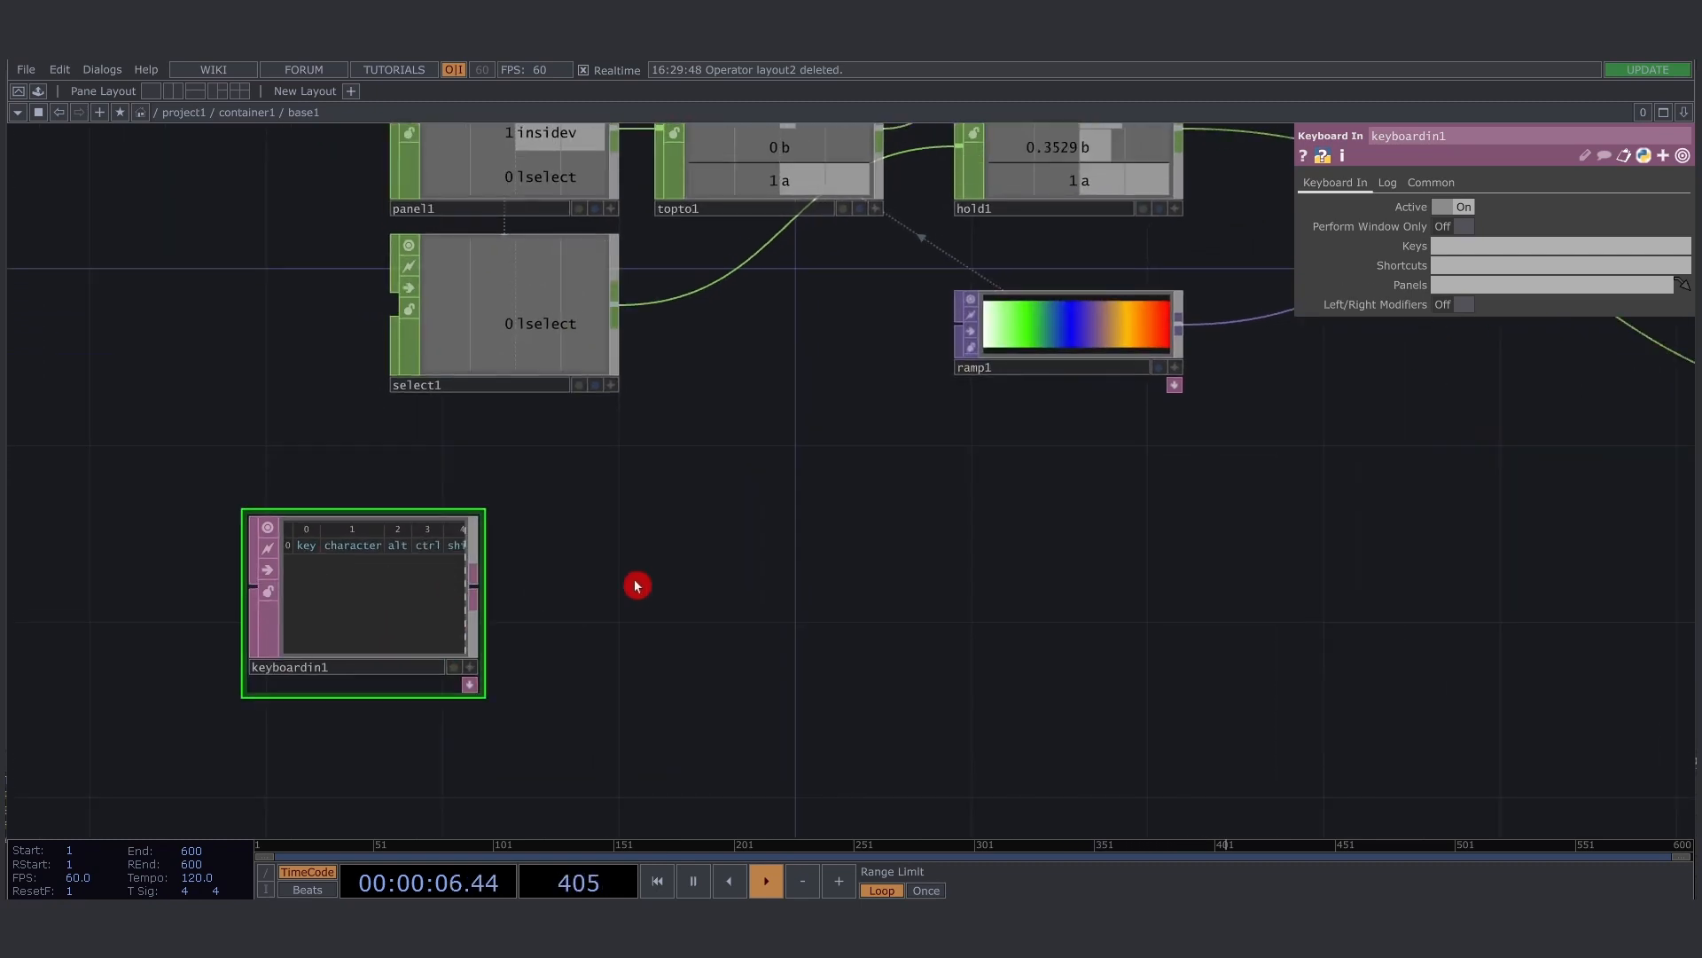
Limit keyboardin1's log output to a maximum of 2 lines
left_click(1385, 184)
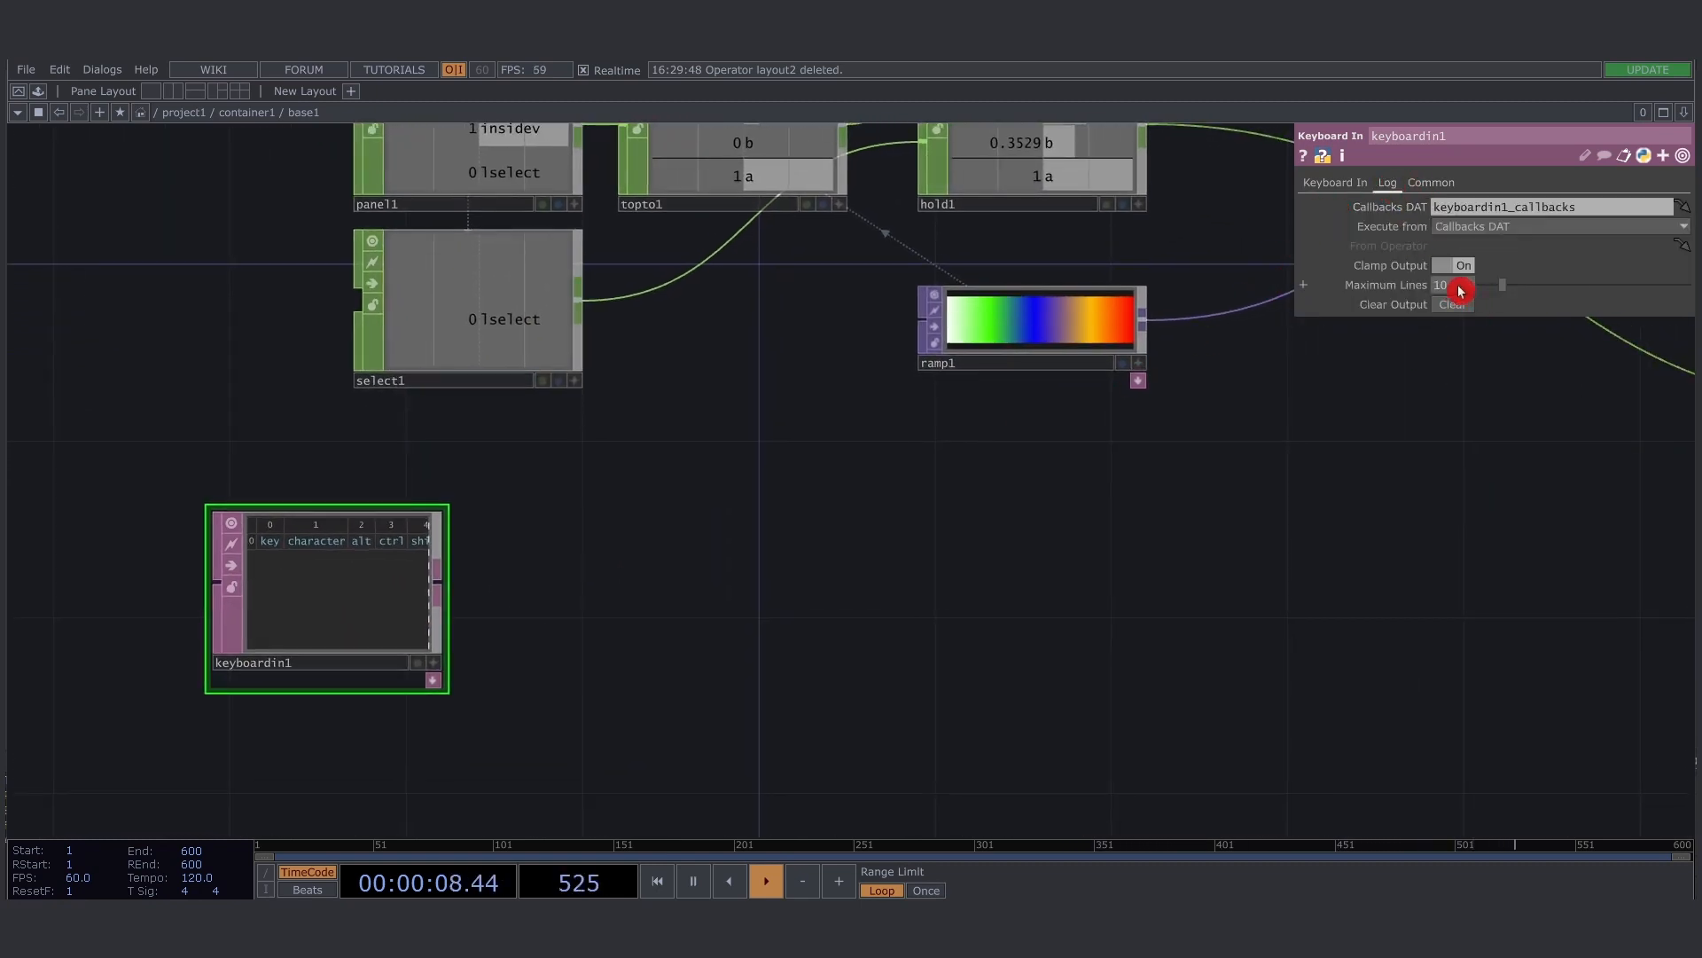
left_click(1461, 290)
type("2")
key("Return")
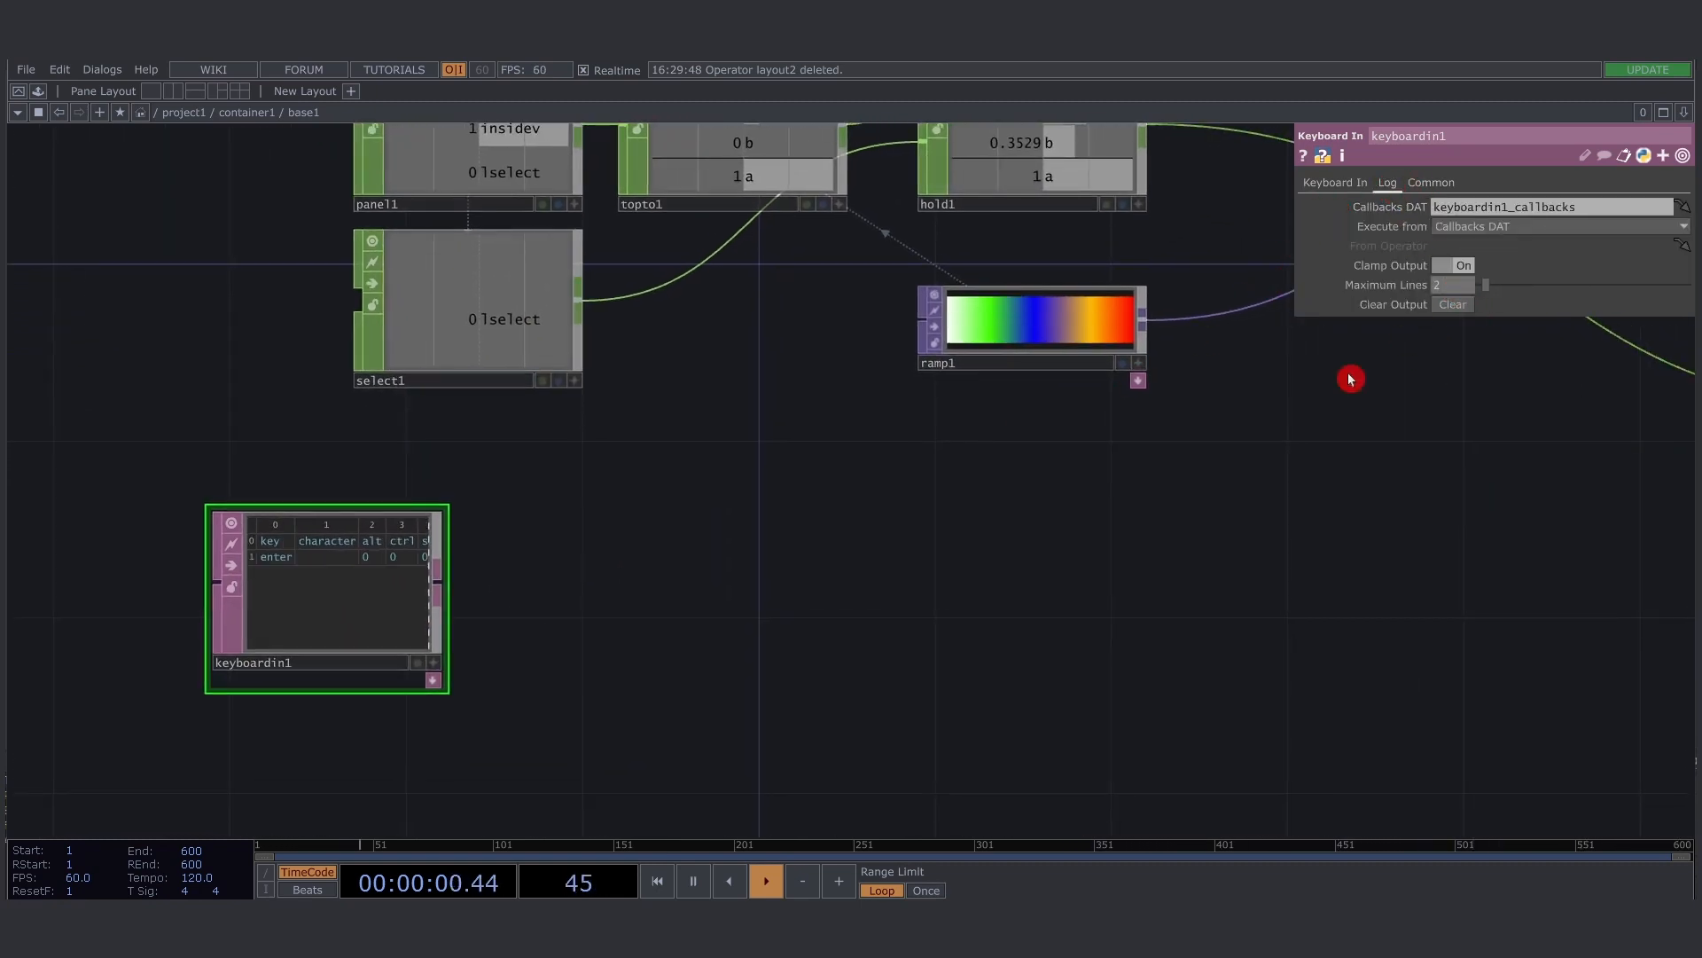
Examine how keyboardin1's table reports the Ctrl, Alt and Shift modifiers when they are held together
scroll(304, 567, "up", 3)
scroll(304, 565, "up", 1)
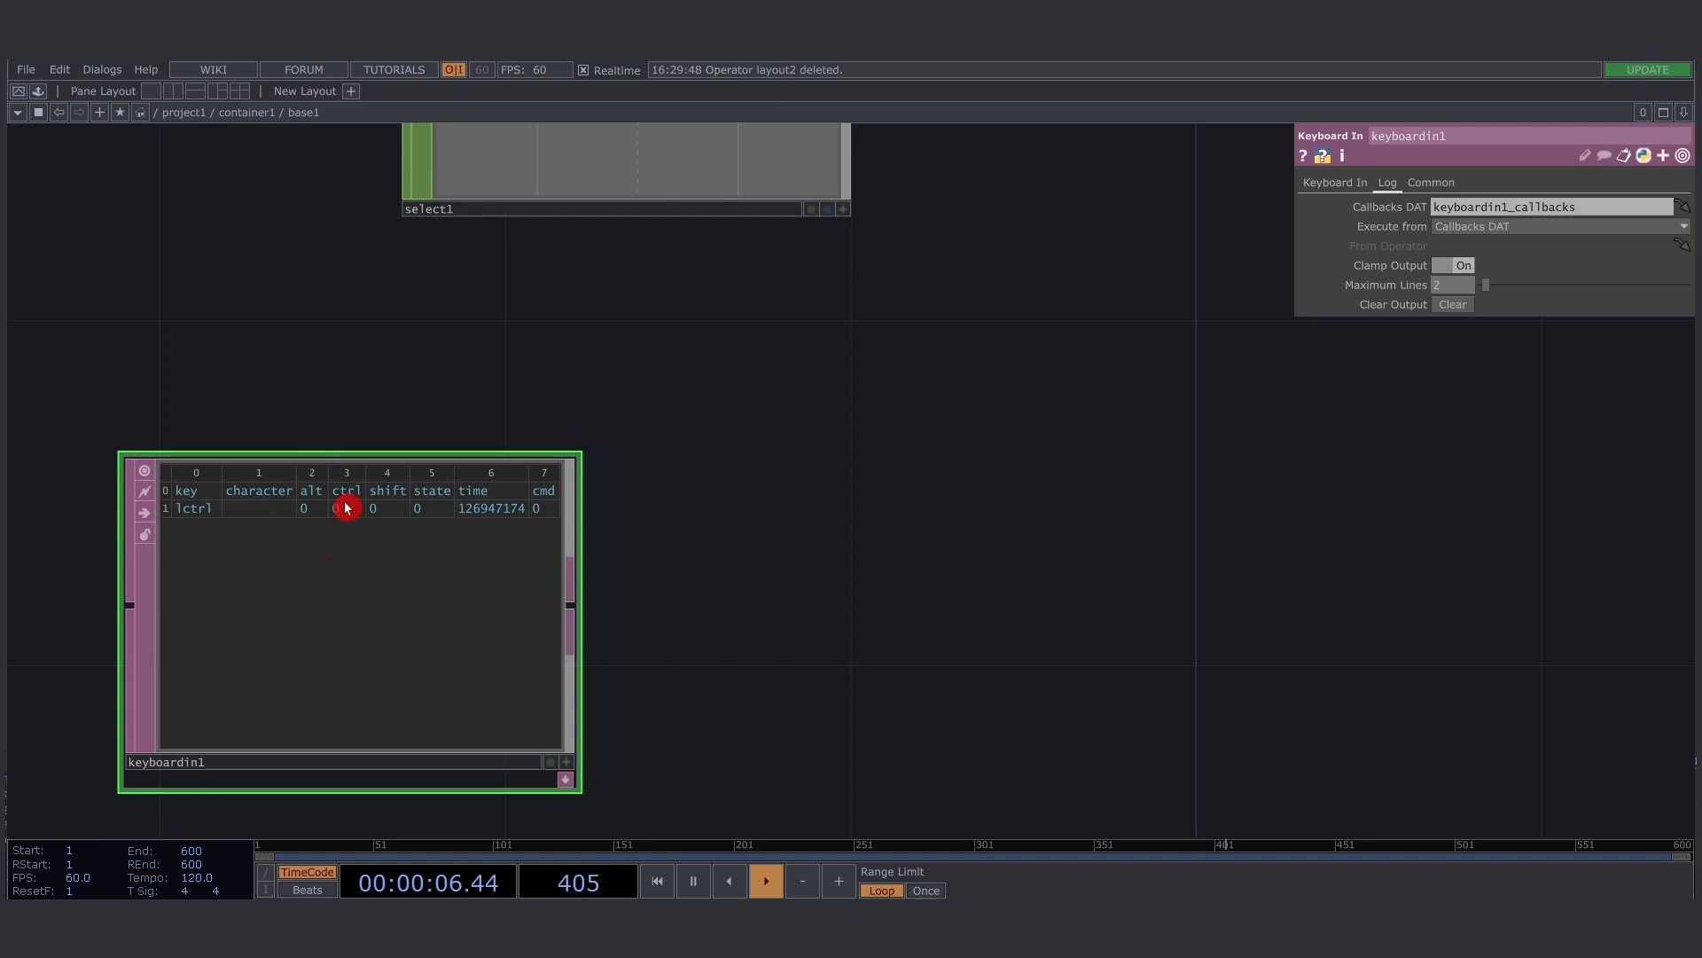
key("ctrl+alt")
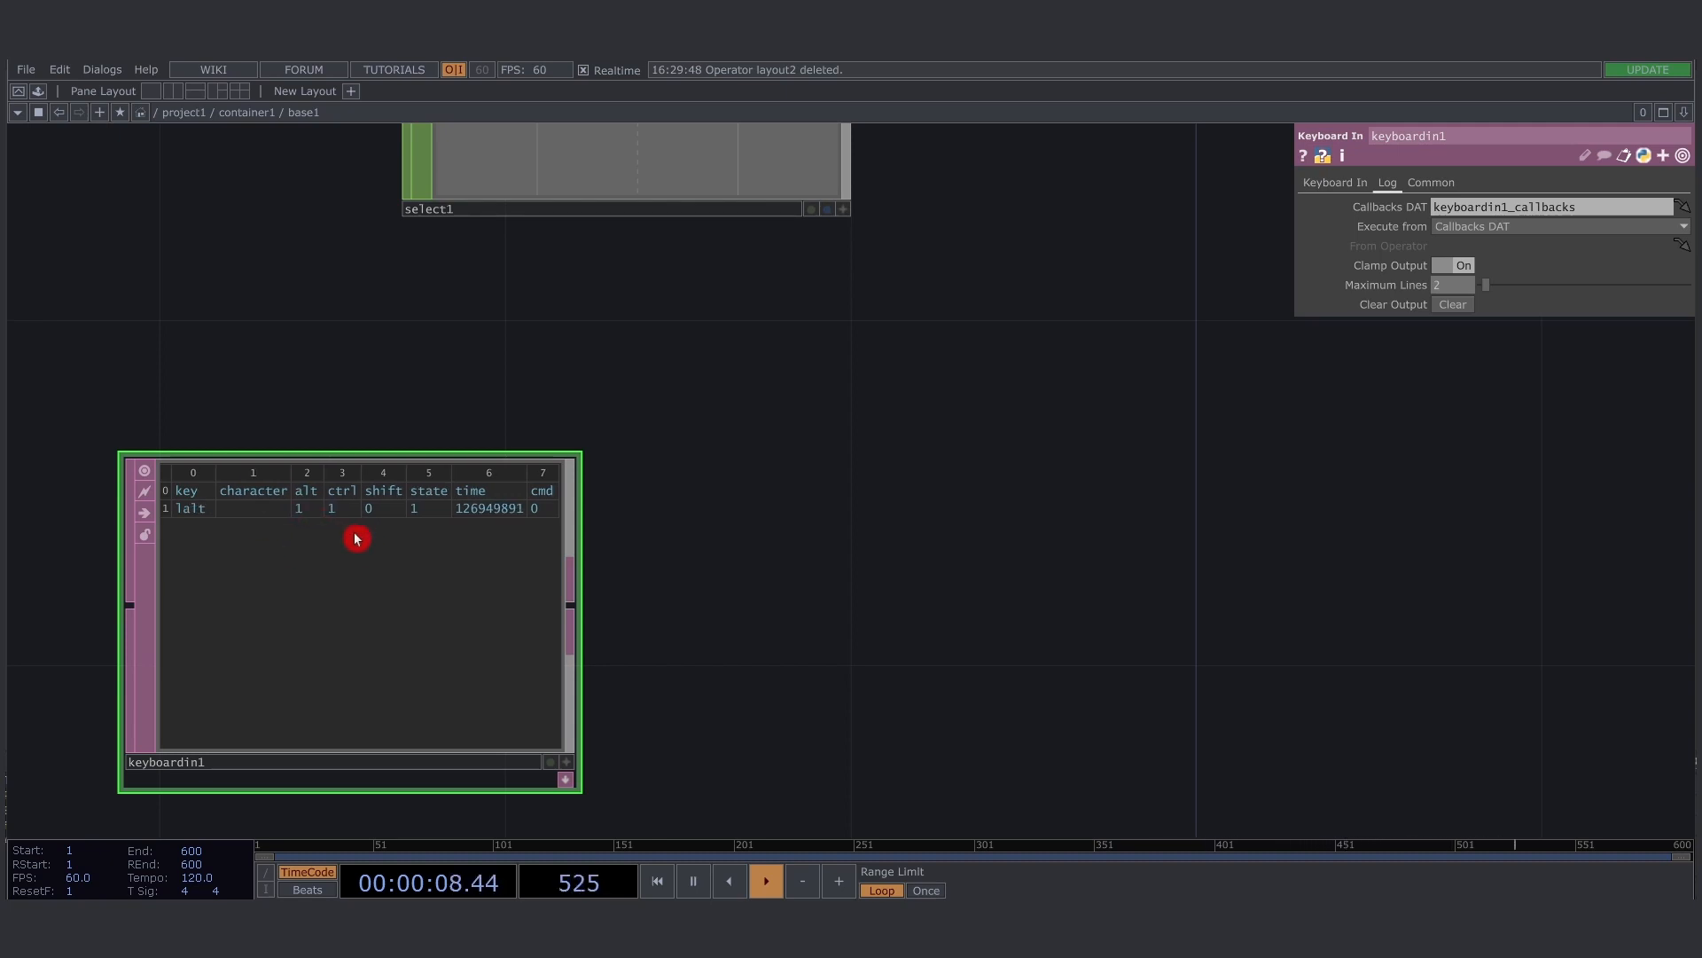
key("ctrl+alt+shift")
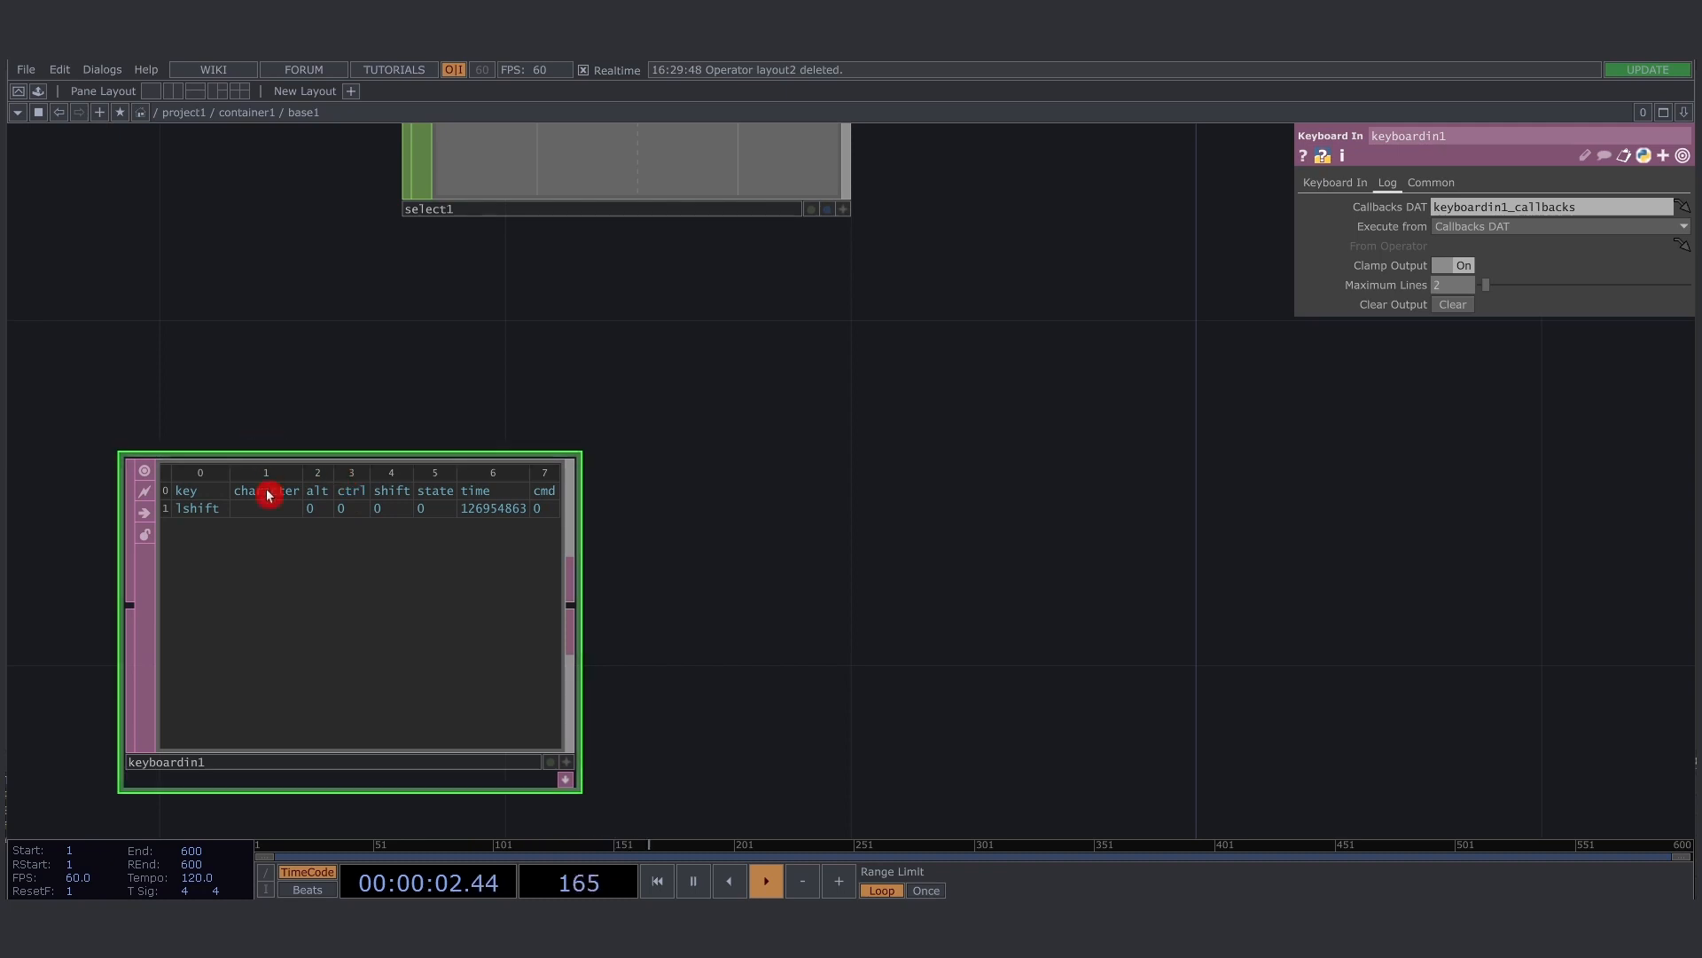
Add a Select DAT beside keyboardin1 and feed it from keyboardin1's output
scroll(270, 492, "down", 2)
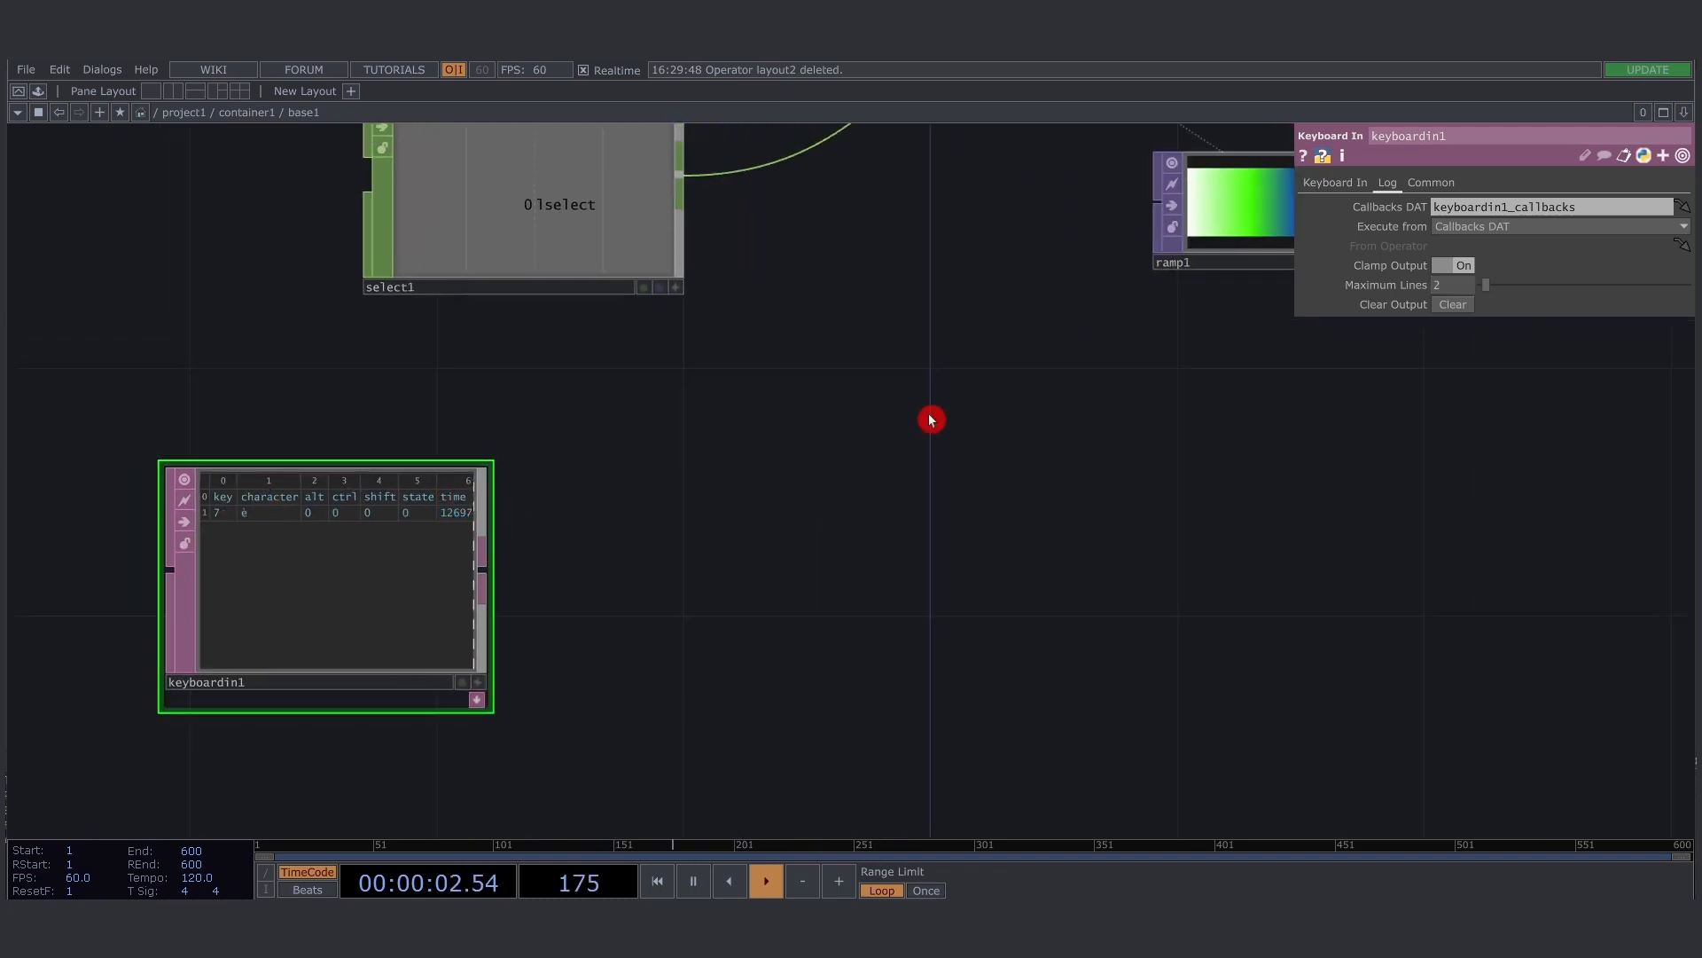
key("Tab")
type("select")
key("Return")
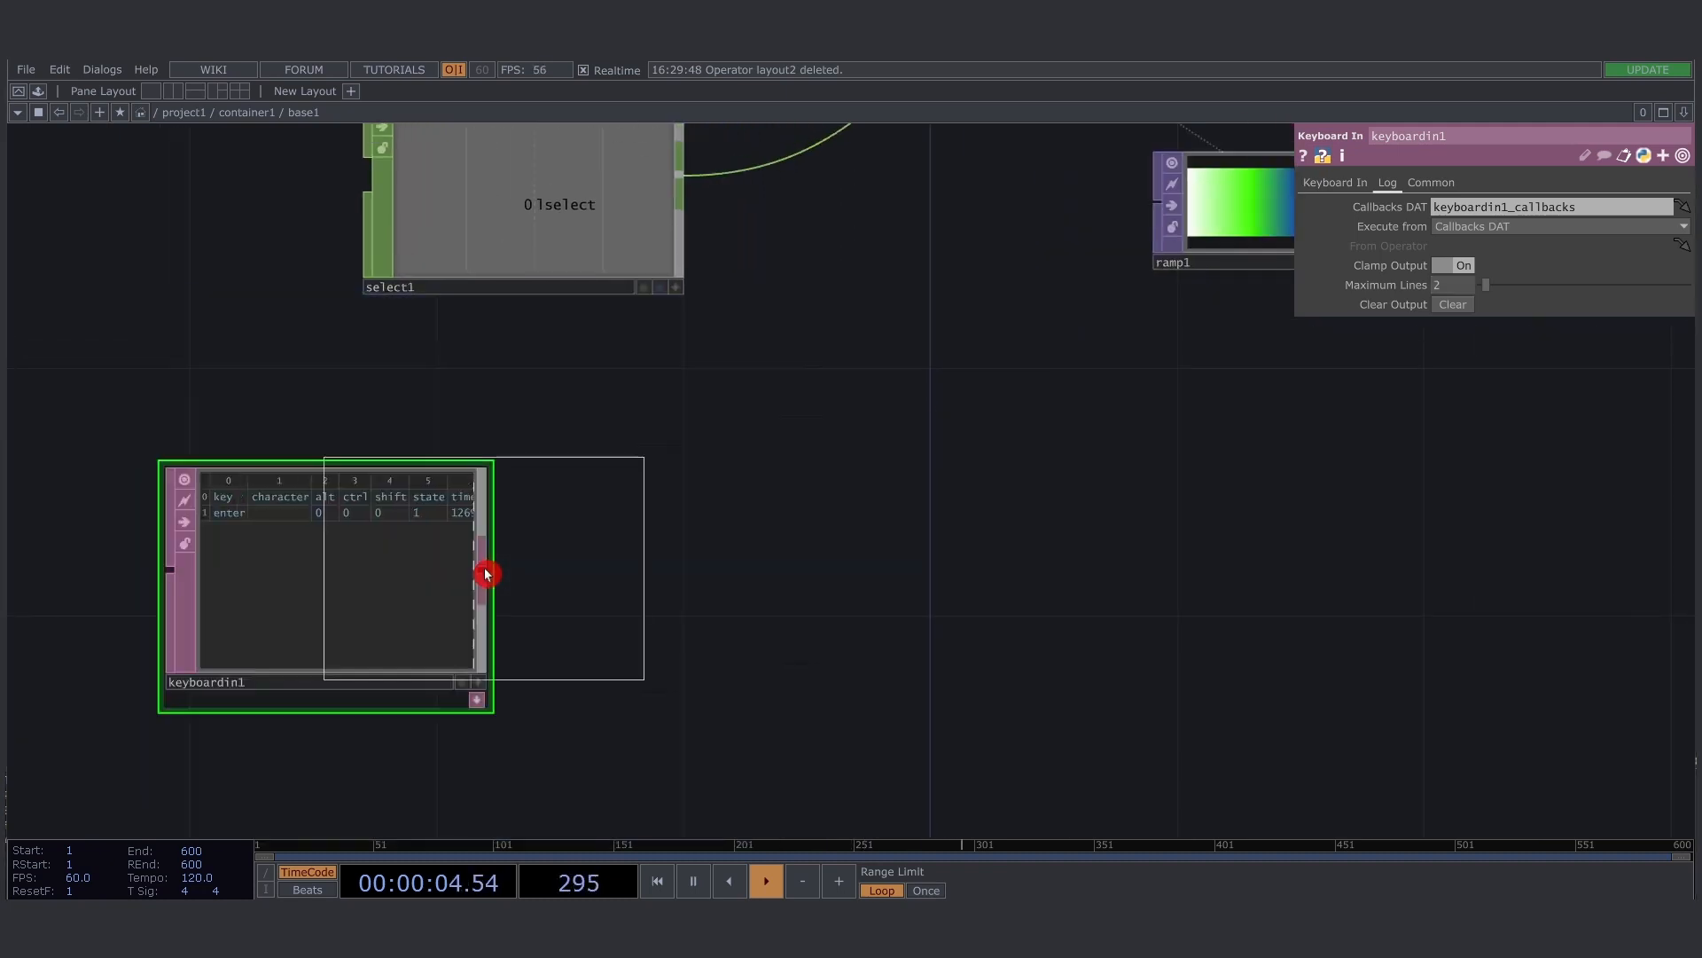
left_click(487, 577)
left_click_drag(520, 570, 729, 604)
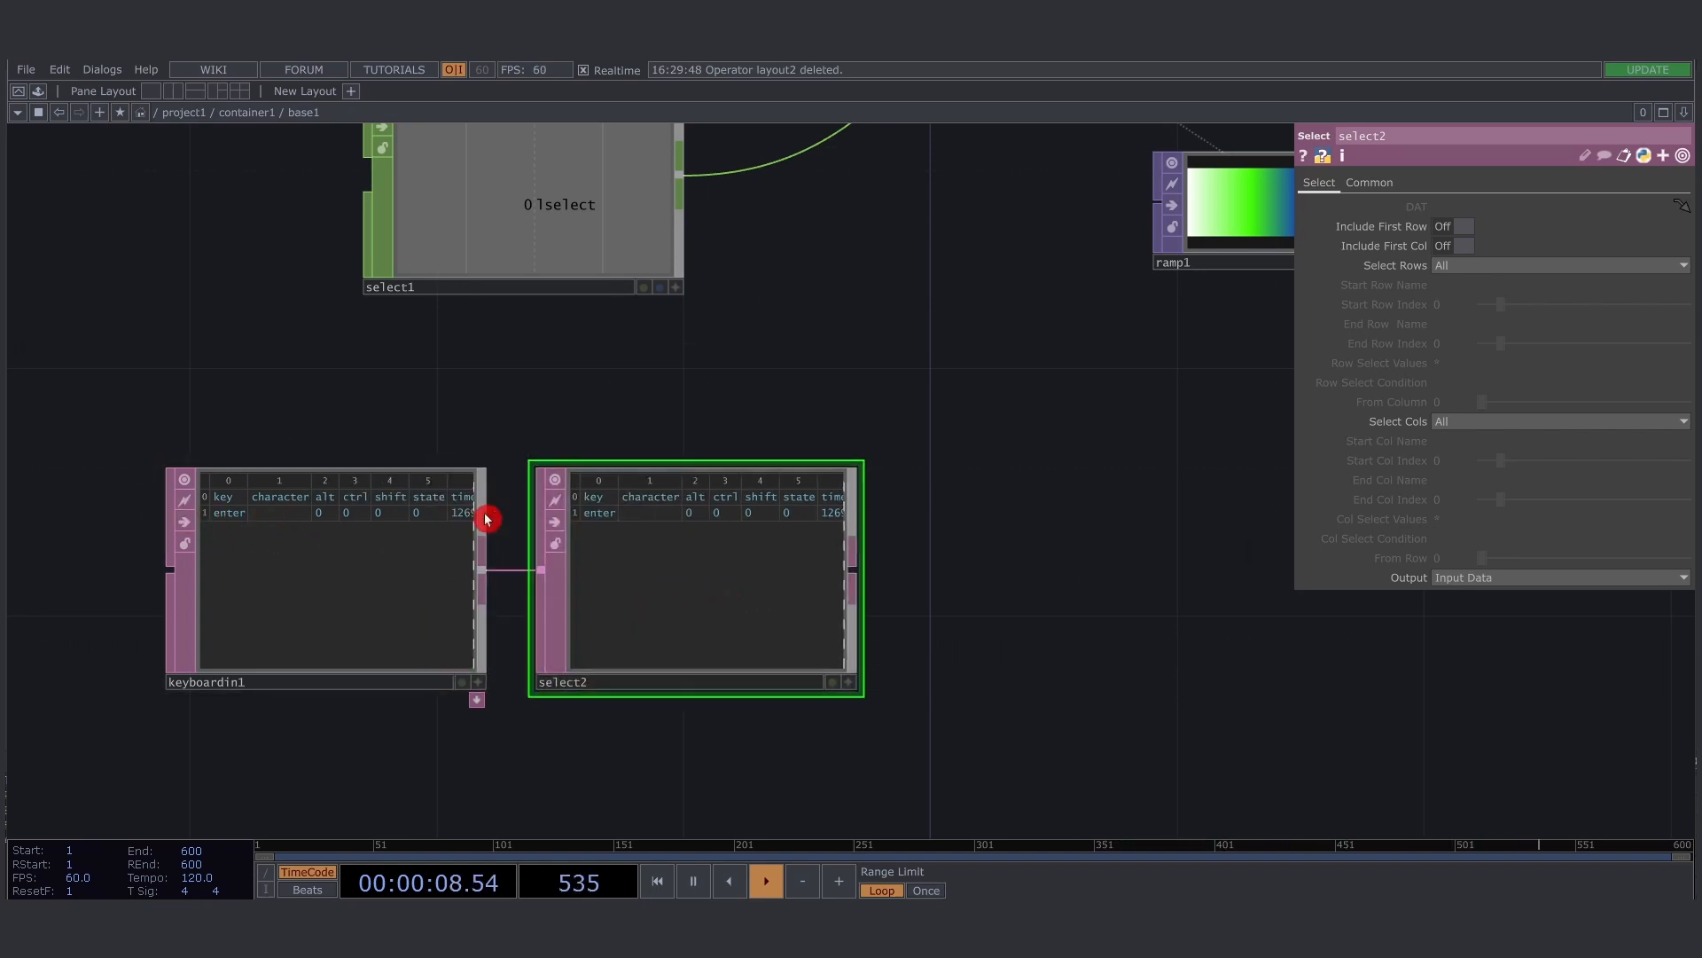
Set select2 to select rows by index, starting at row 1
left_click(1483, 277)
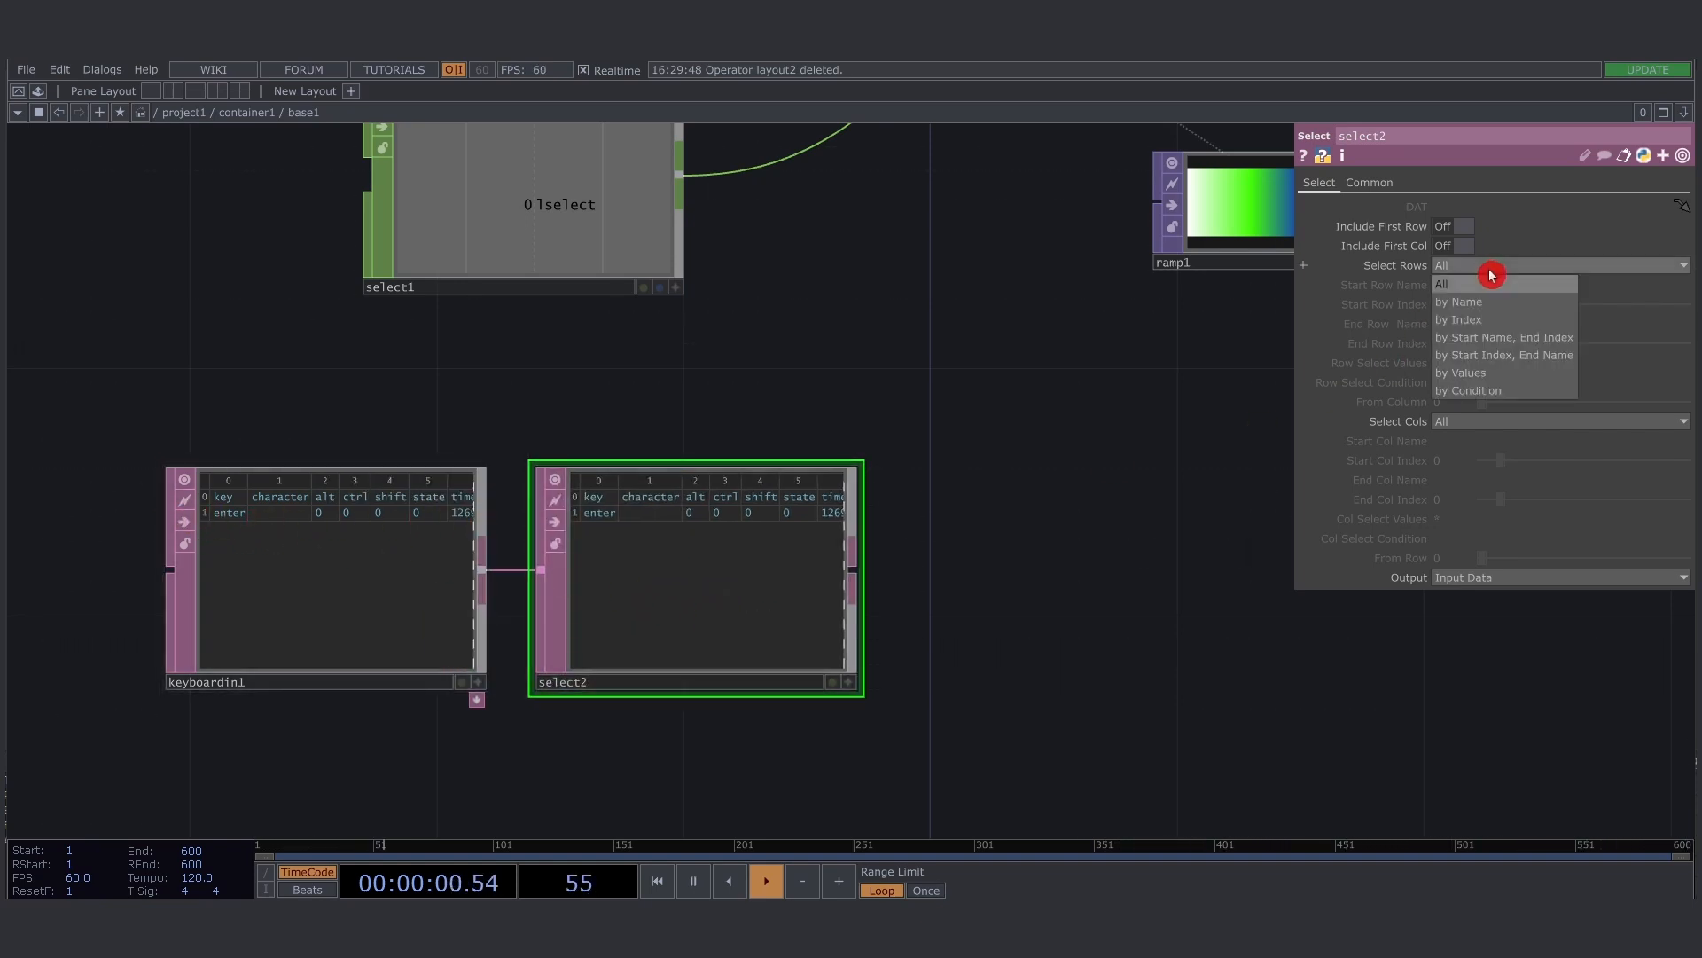
left_click(1477, 317)
left_click(1457, 305)
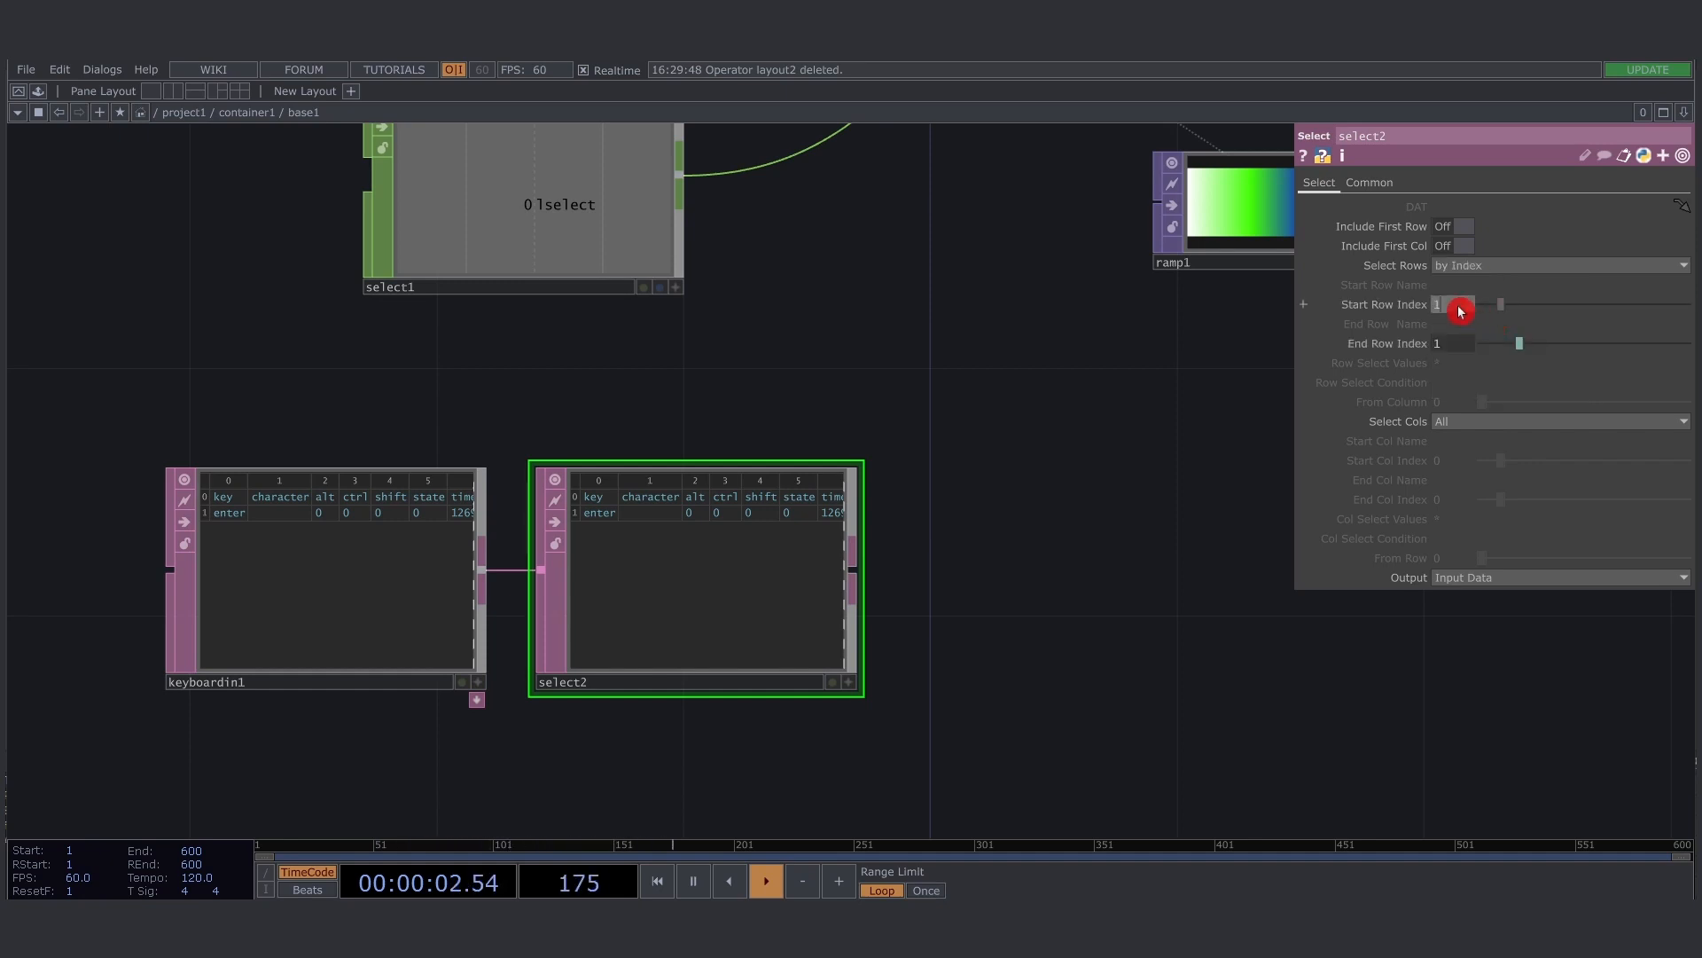
type("1")
key("Return")
Set select2 to select columns by name from alt to shift, and test it with Ctrl, Alt and Shift held together
left_click(1475, 423)
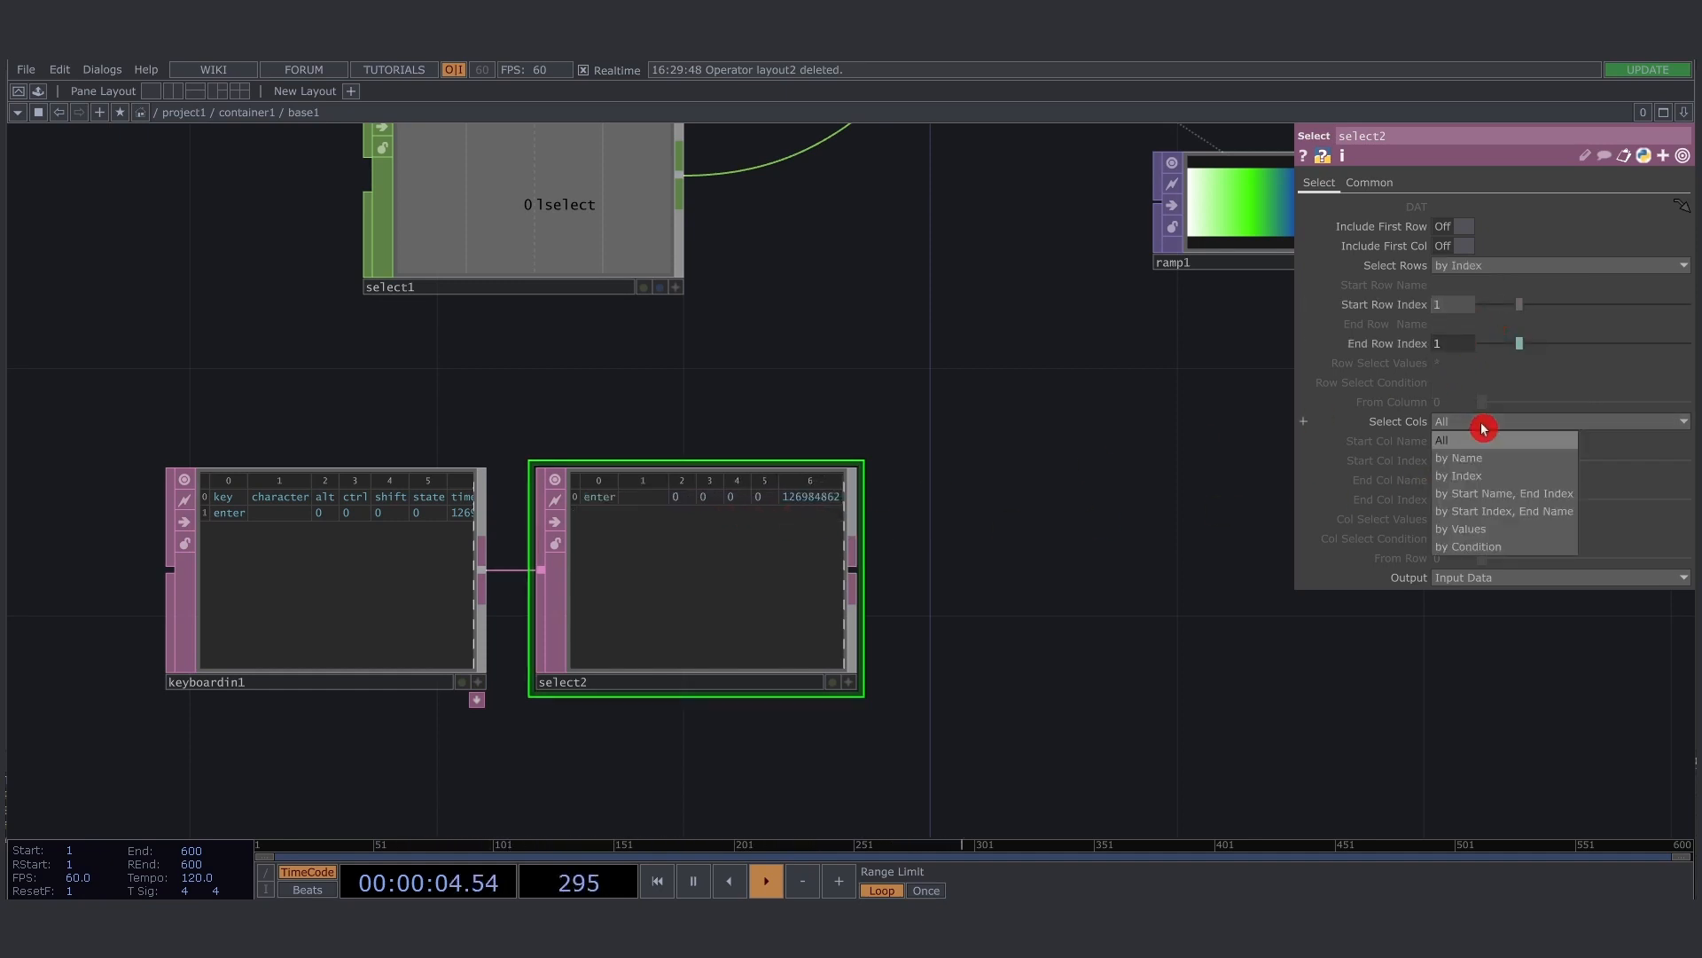
left_click(1518, 466)
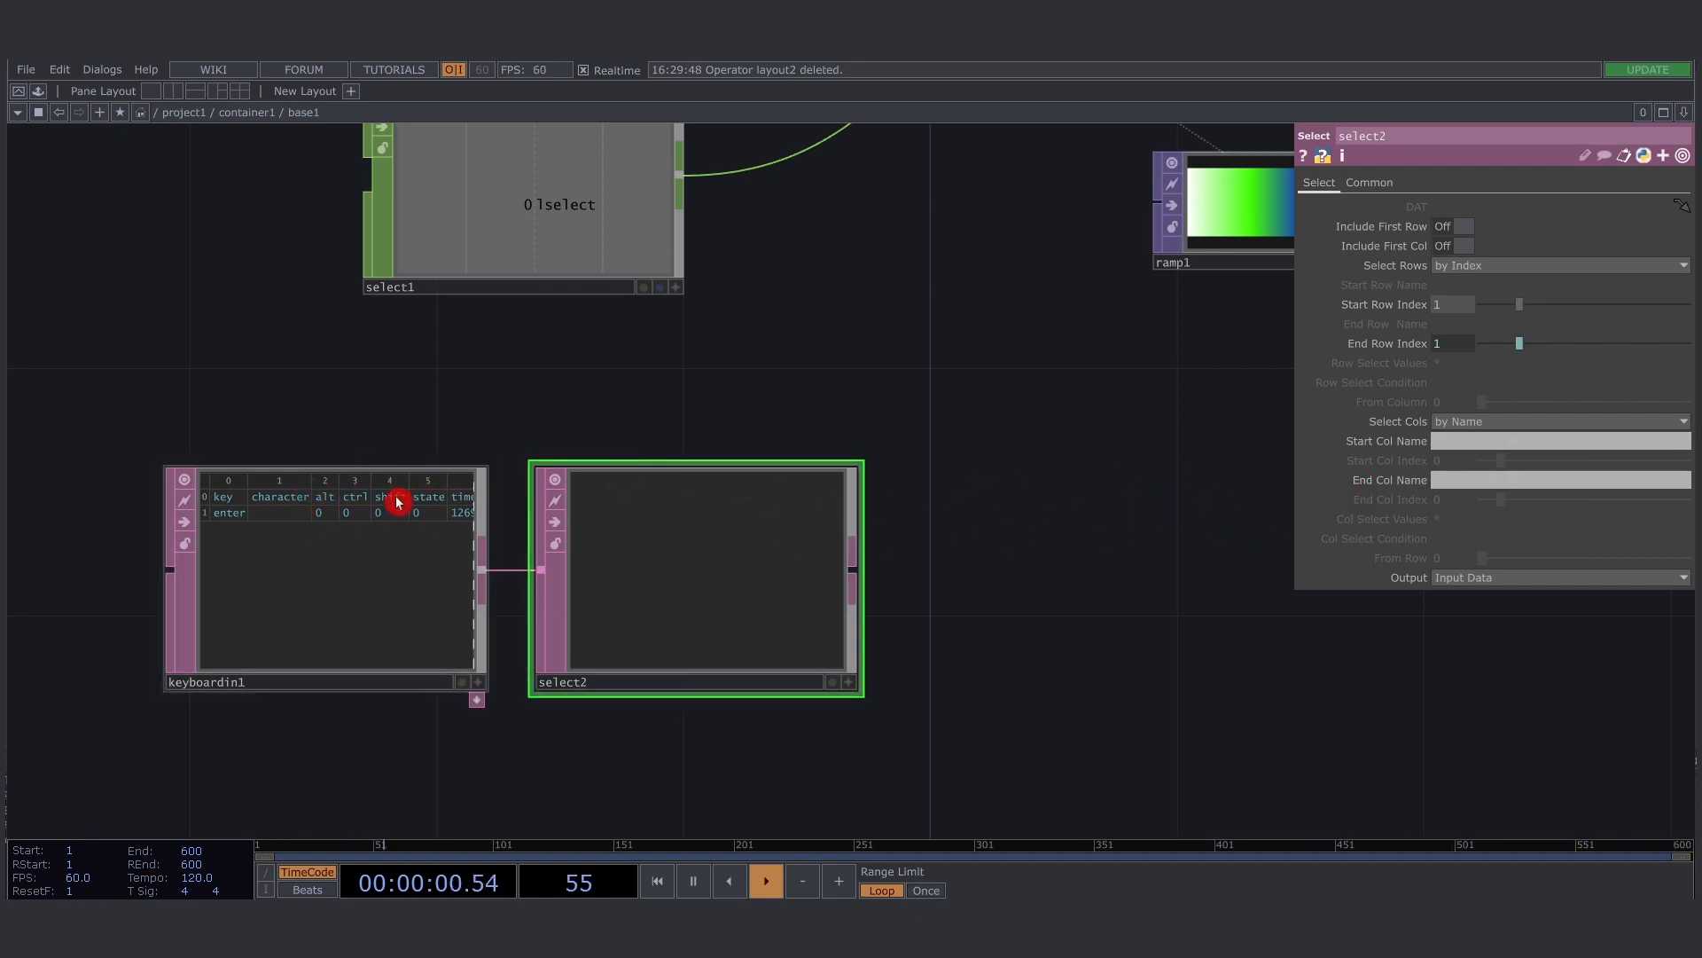
left_click(1457, 447)
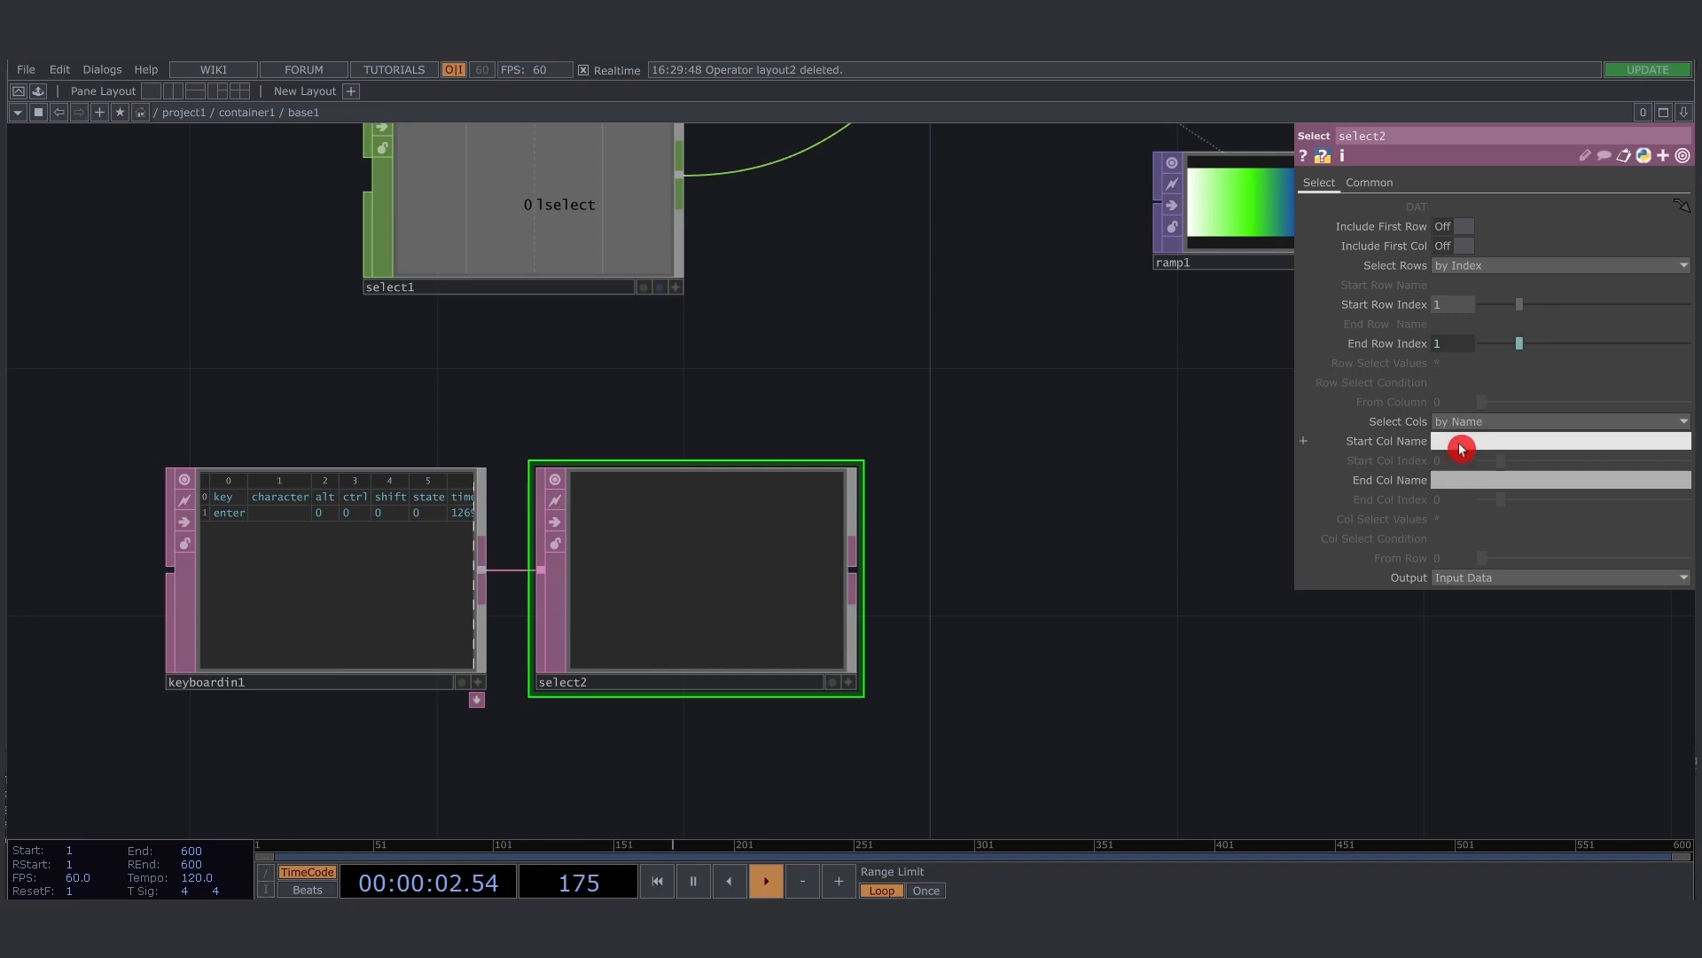
type("alt")
key("Tab")
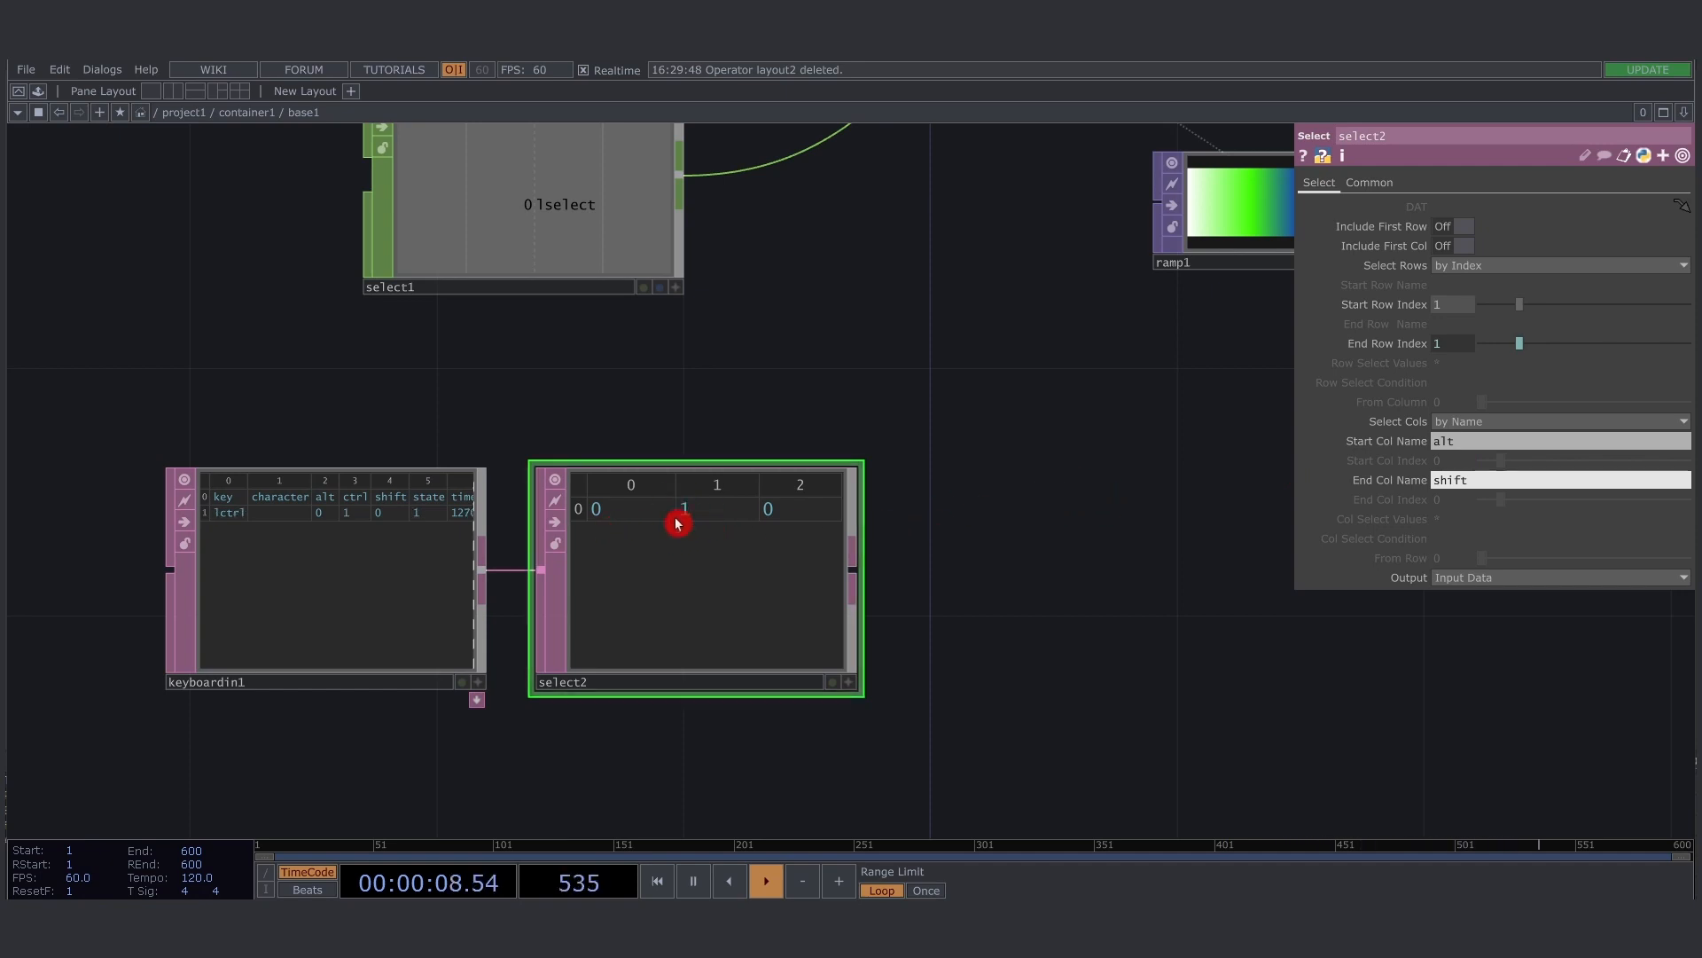
key("ctrl+alt")
key("ctrl+alt+shift")
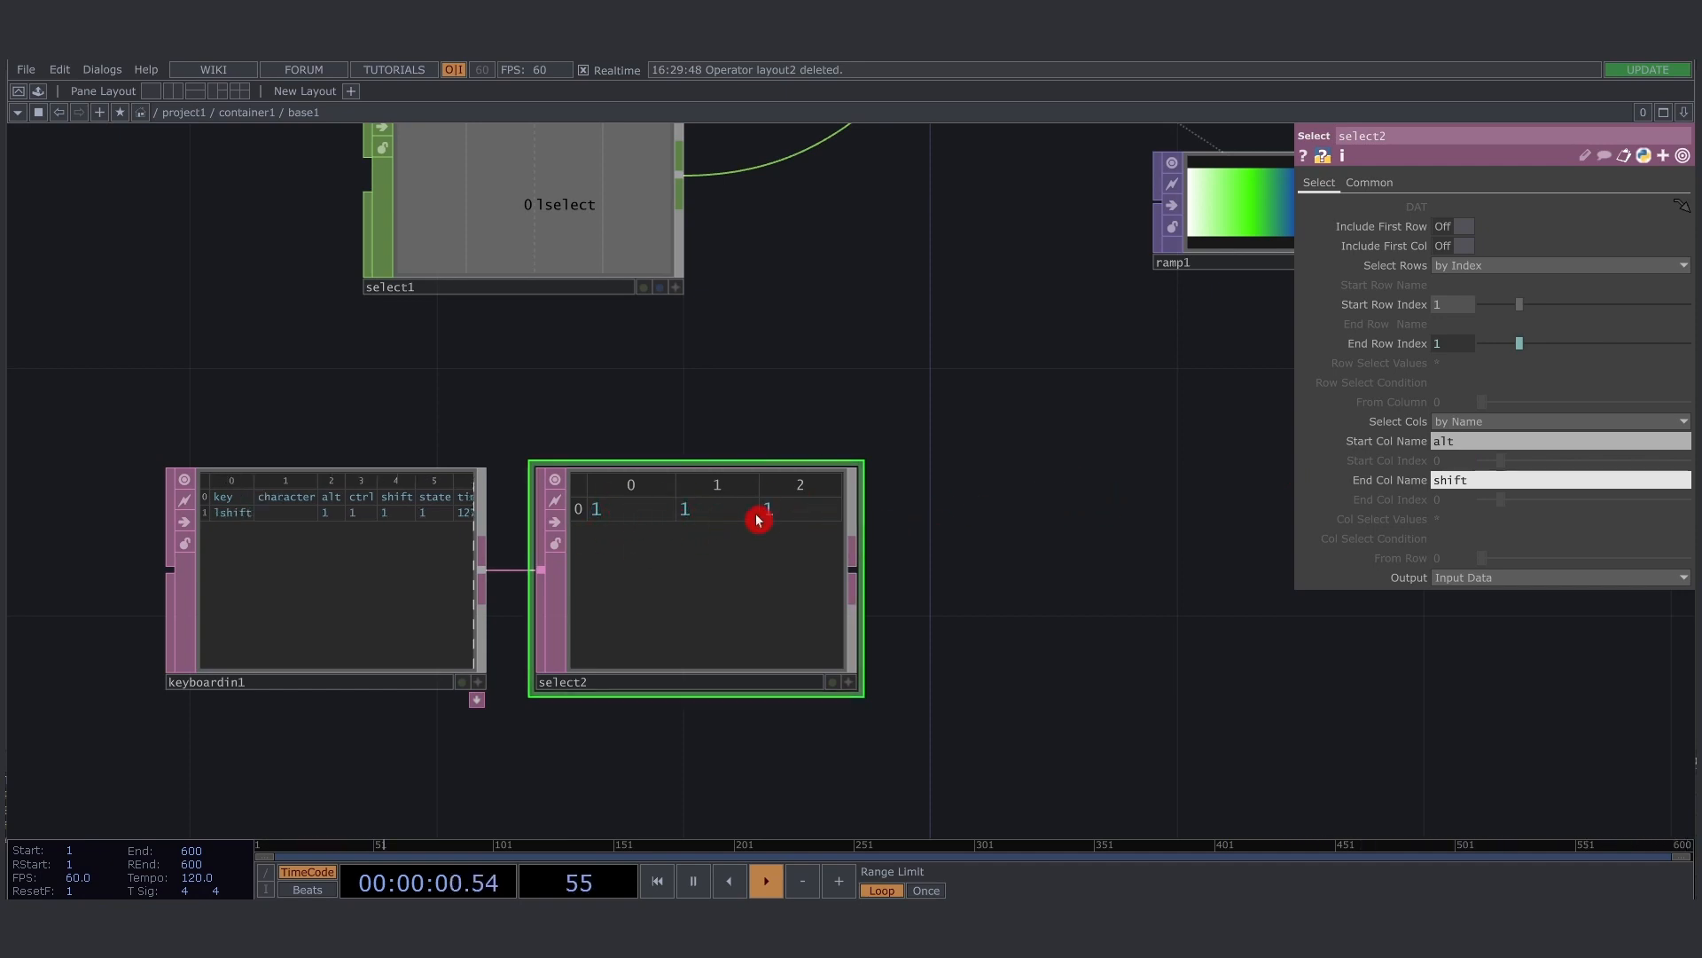
Add a DAT to CHOP beside select2, reading its table from select2
left_click_drag(1008, 596, 786, 582)
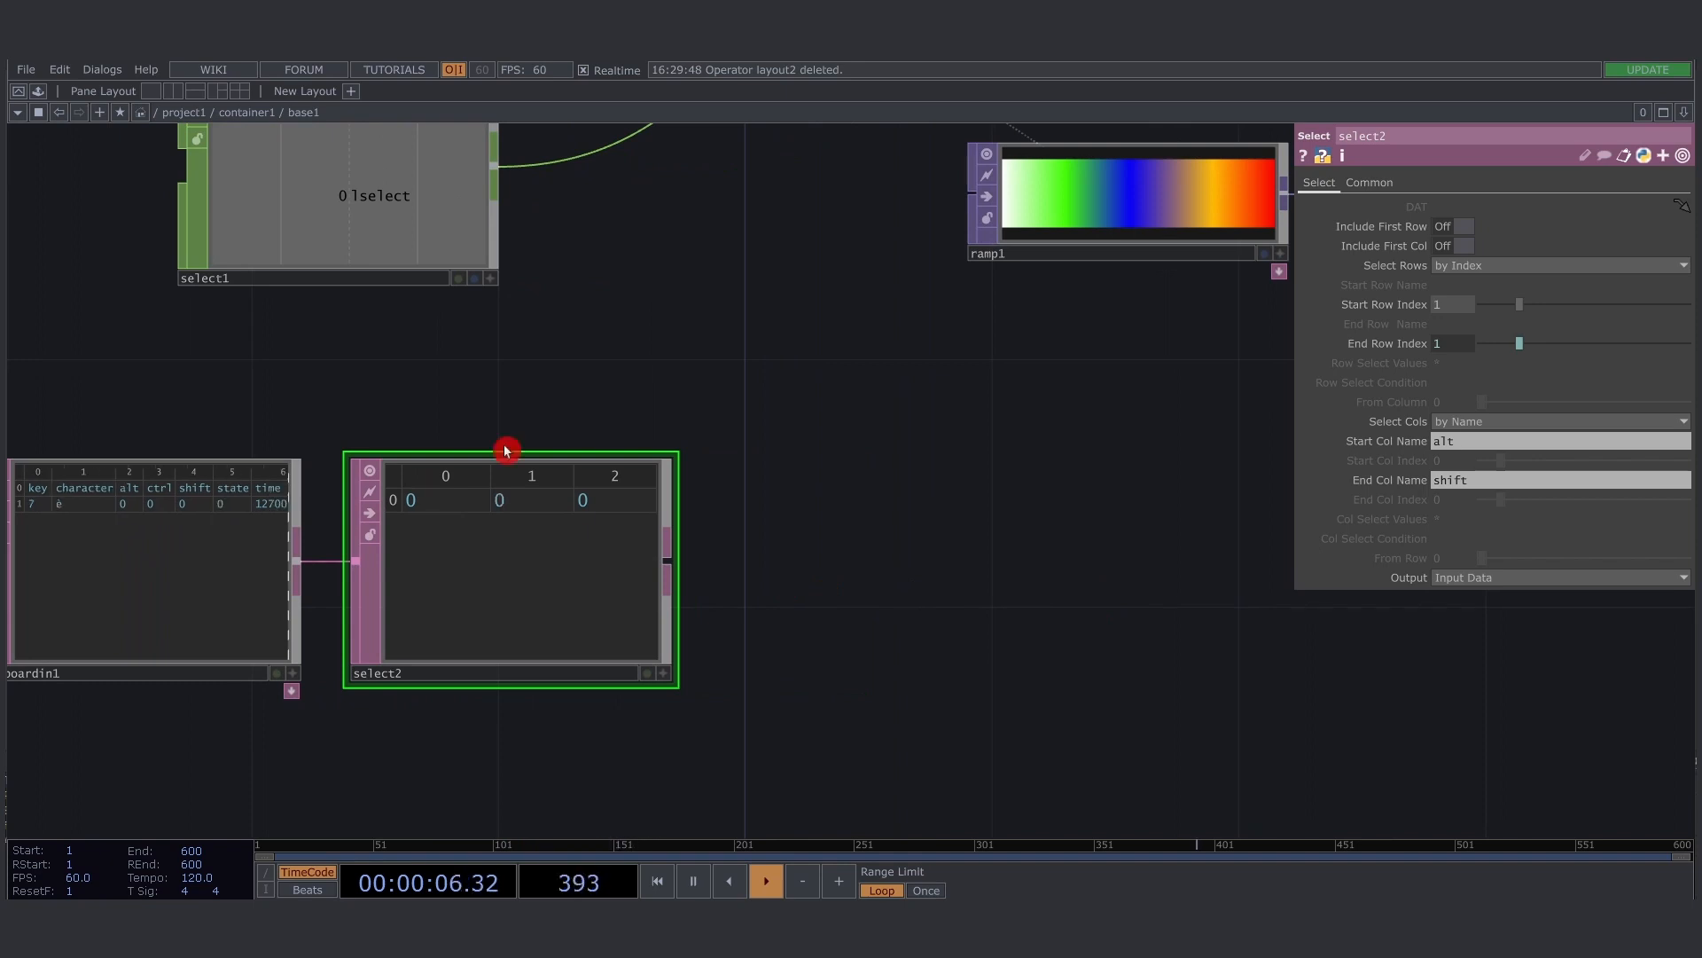
left_click_drag(862, 532, 820, 488)
right_click(629, 525)
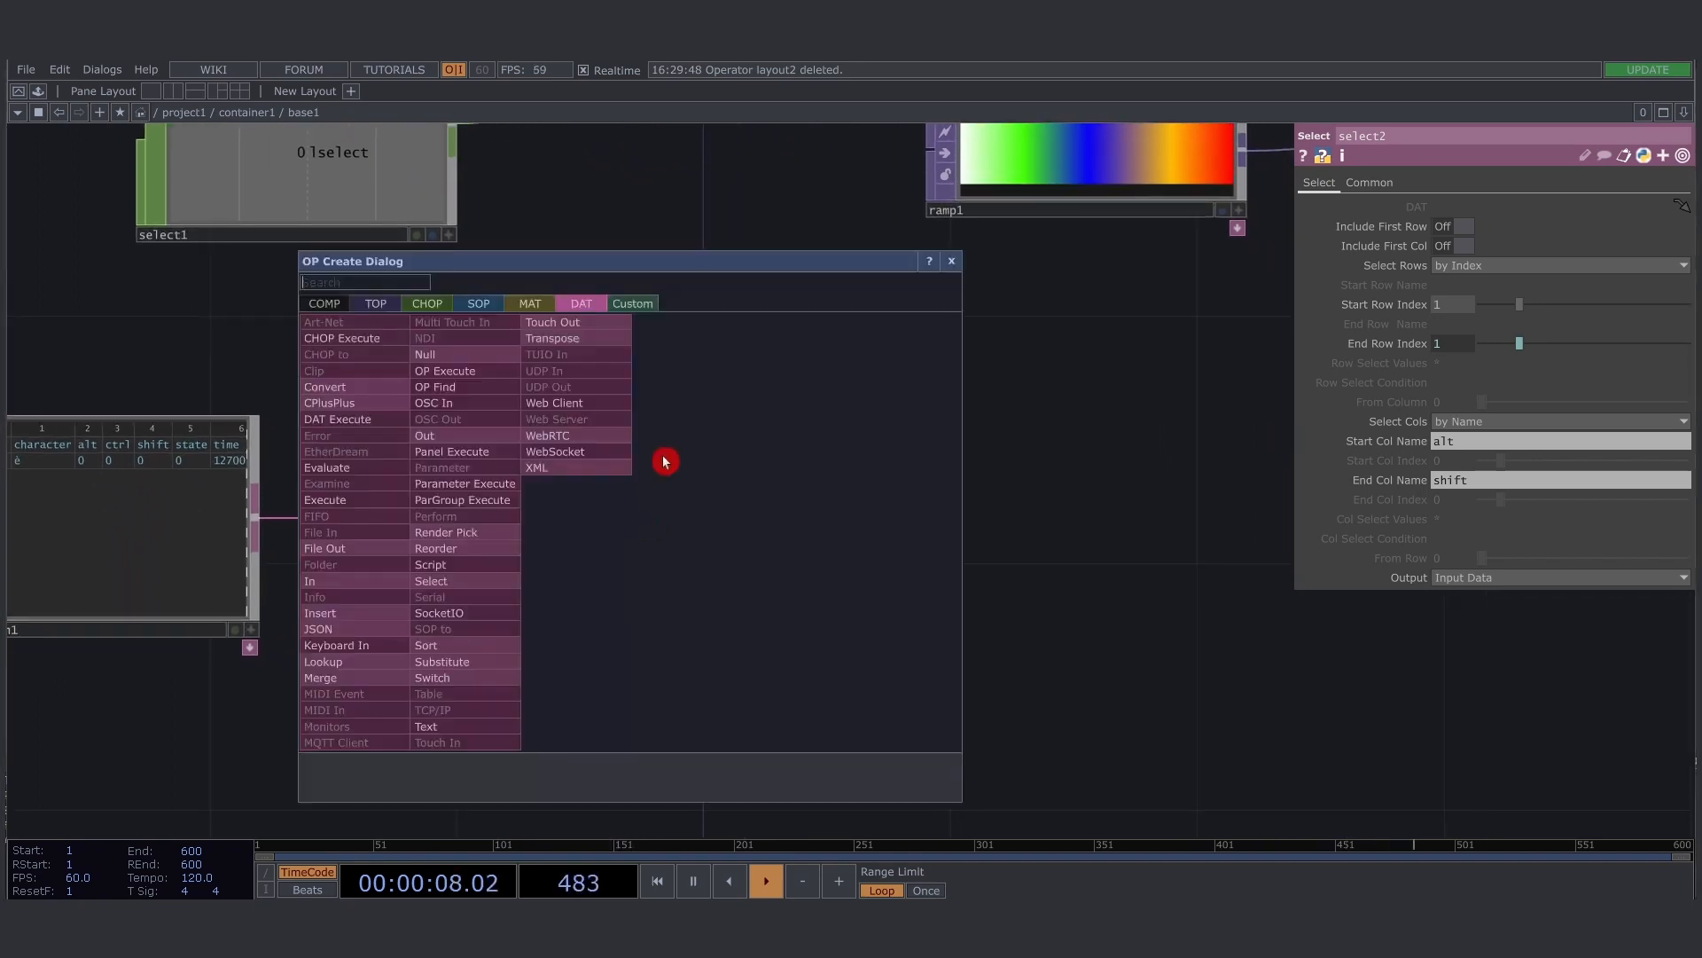
left_click(435, 306)
left_click(359, 322)
left_click(842, 525)
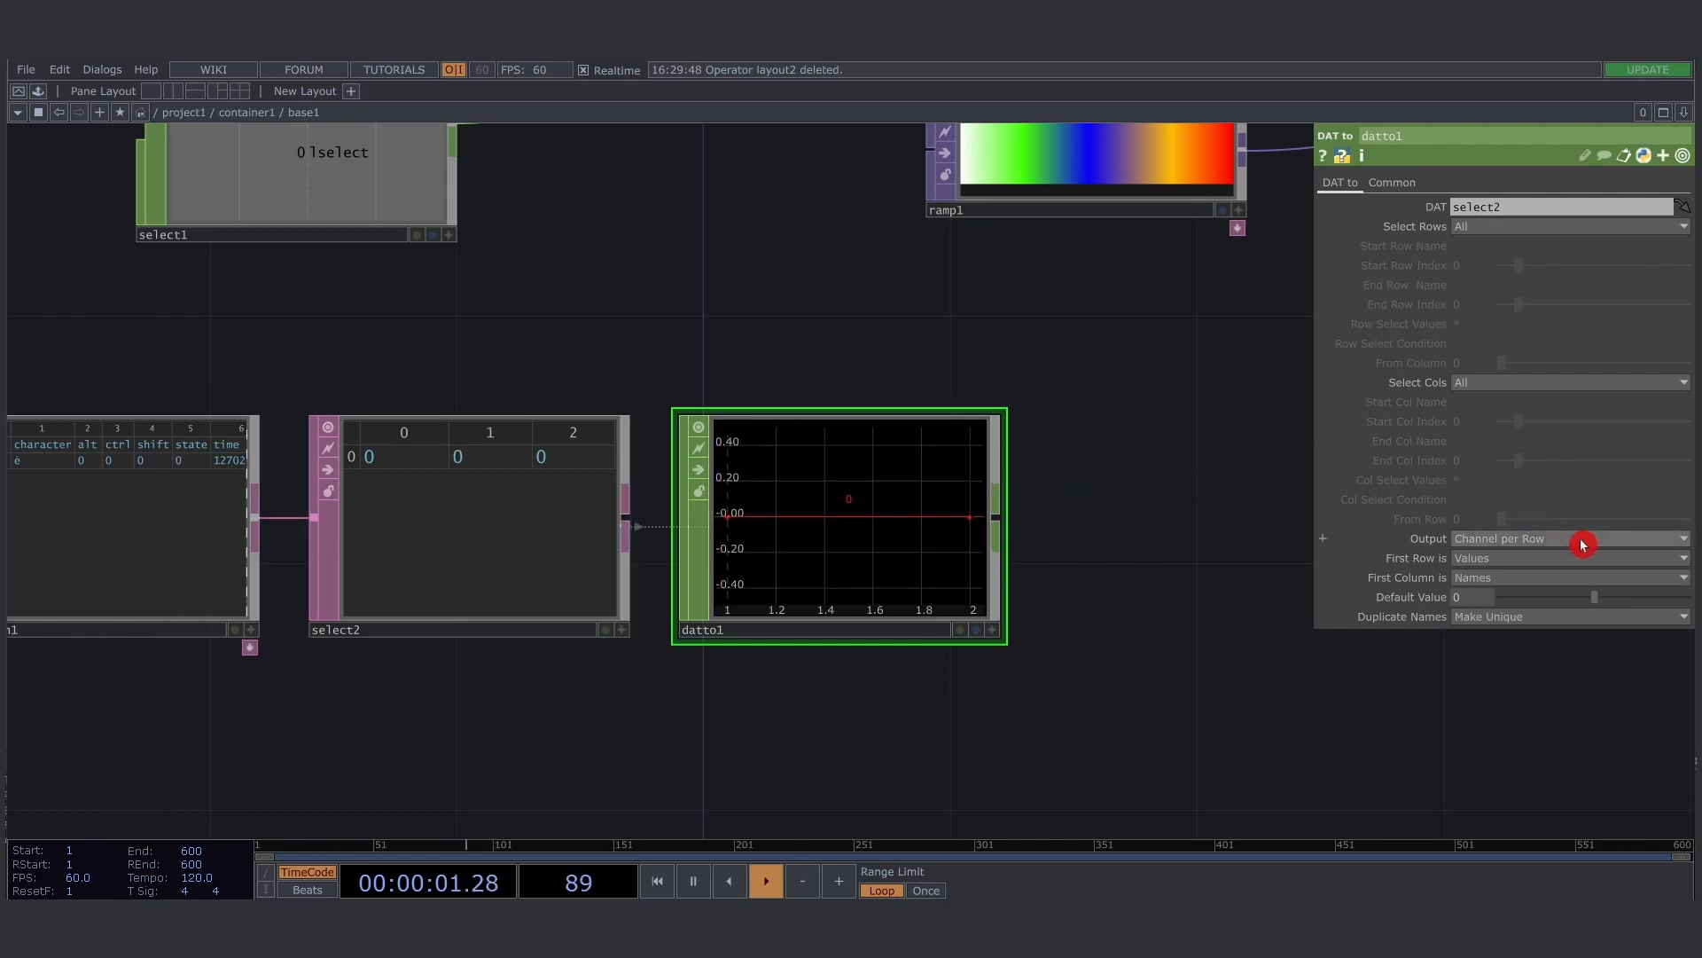
Set datto1's output to Channel per Column and treat the first column as Values
left_click(1583, 541)
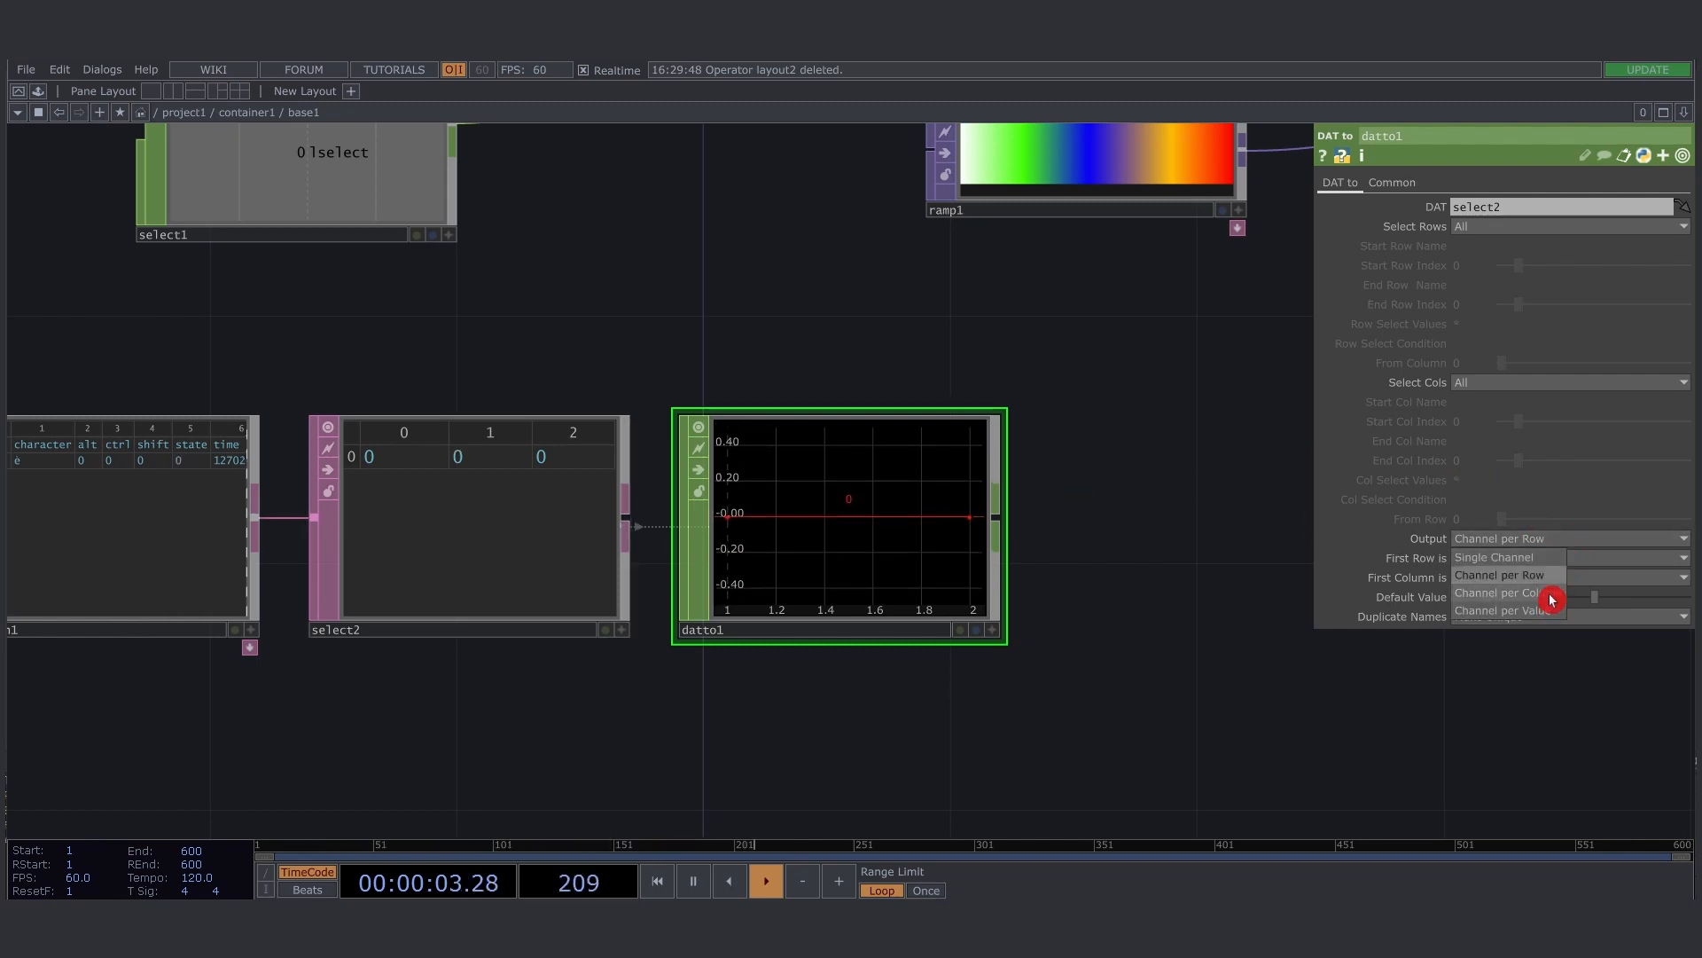
left_click(1546, 596)
left_click_drag(1257, 597, 1064, 570)
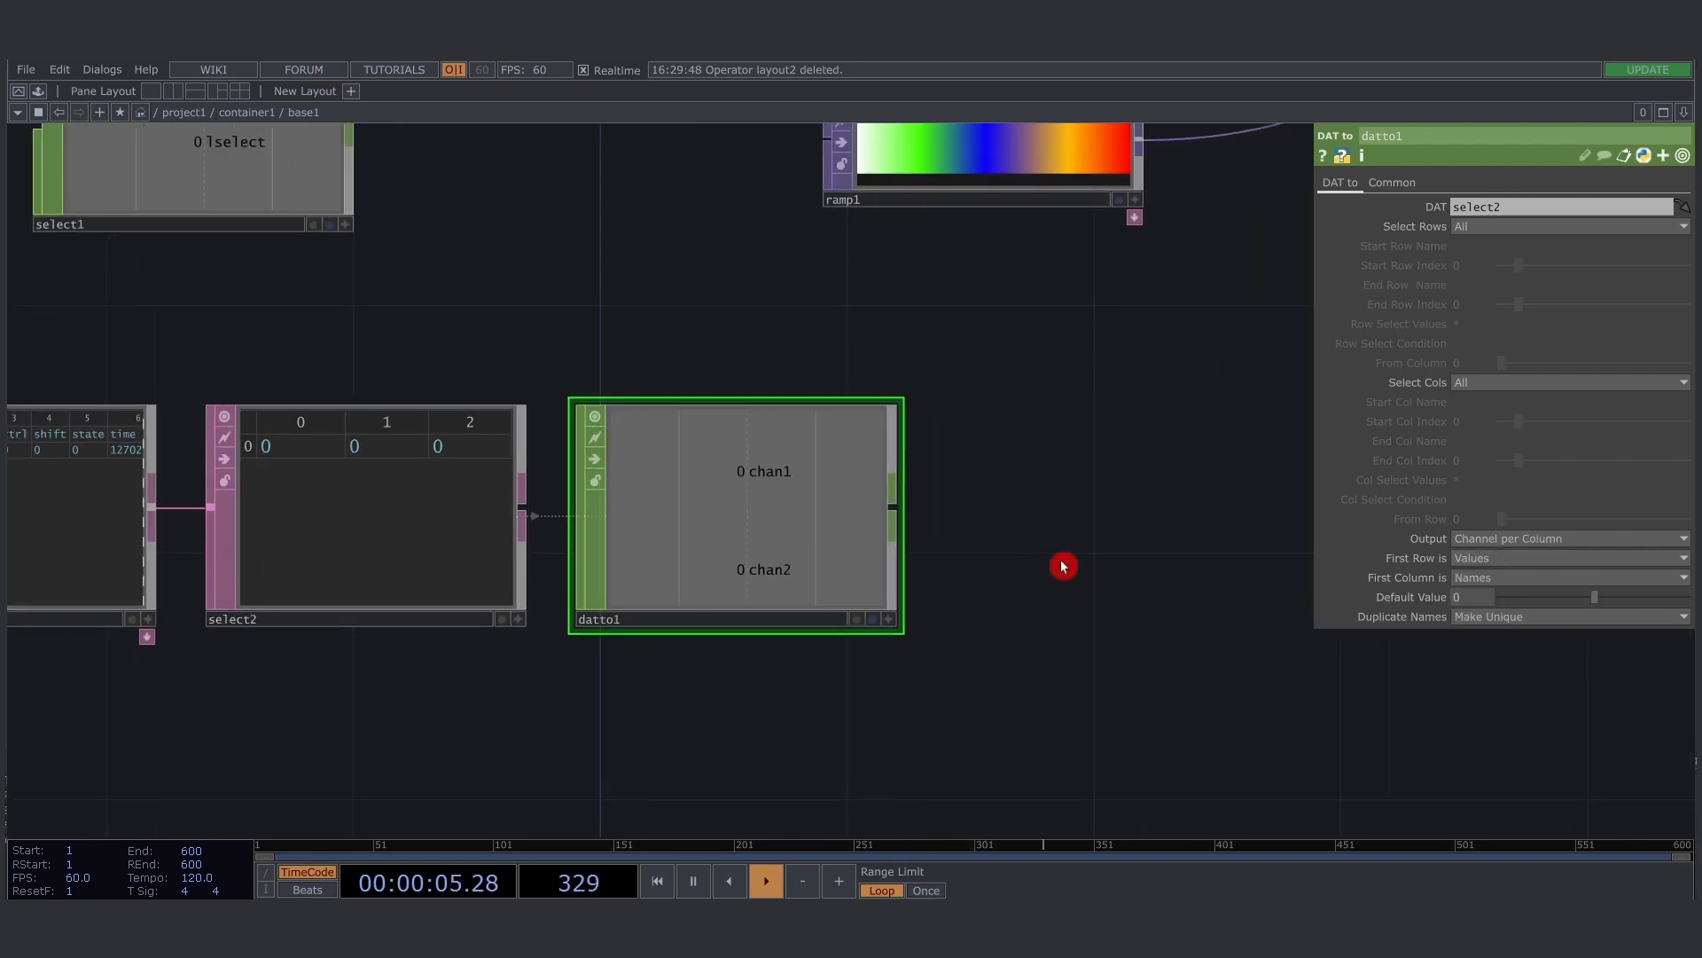
left_click(1521, 579)
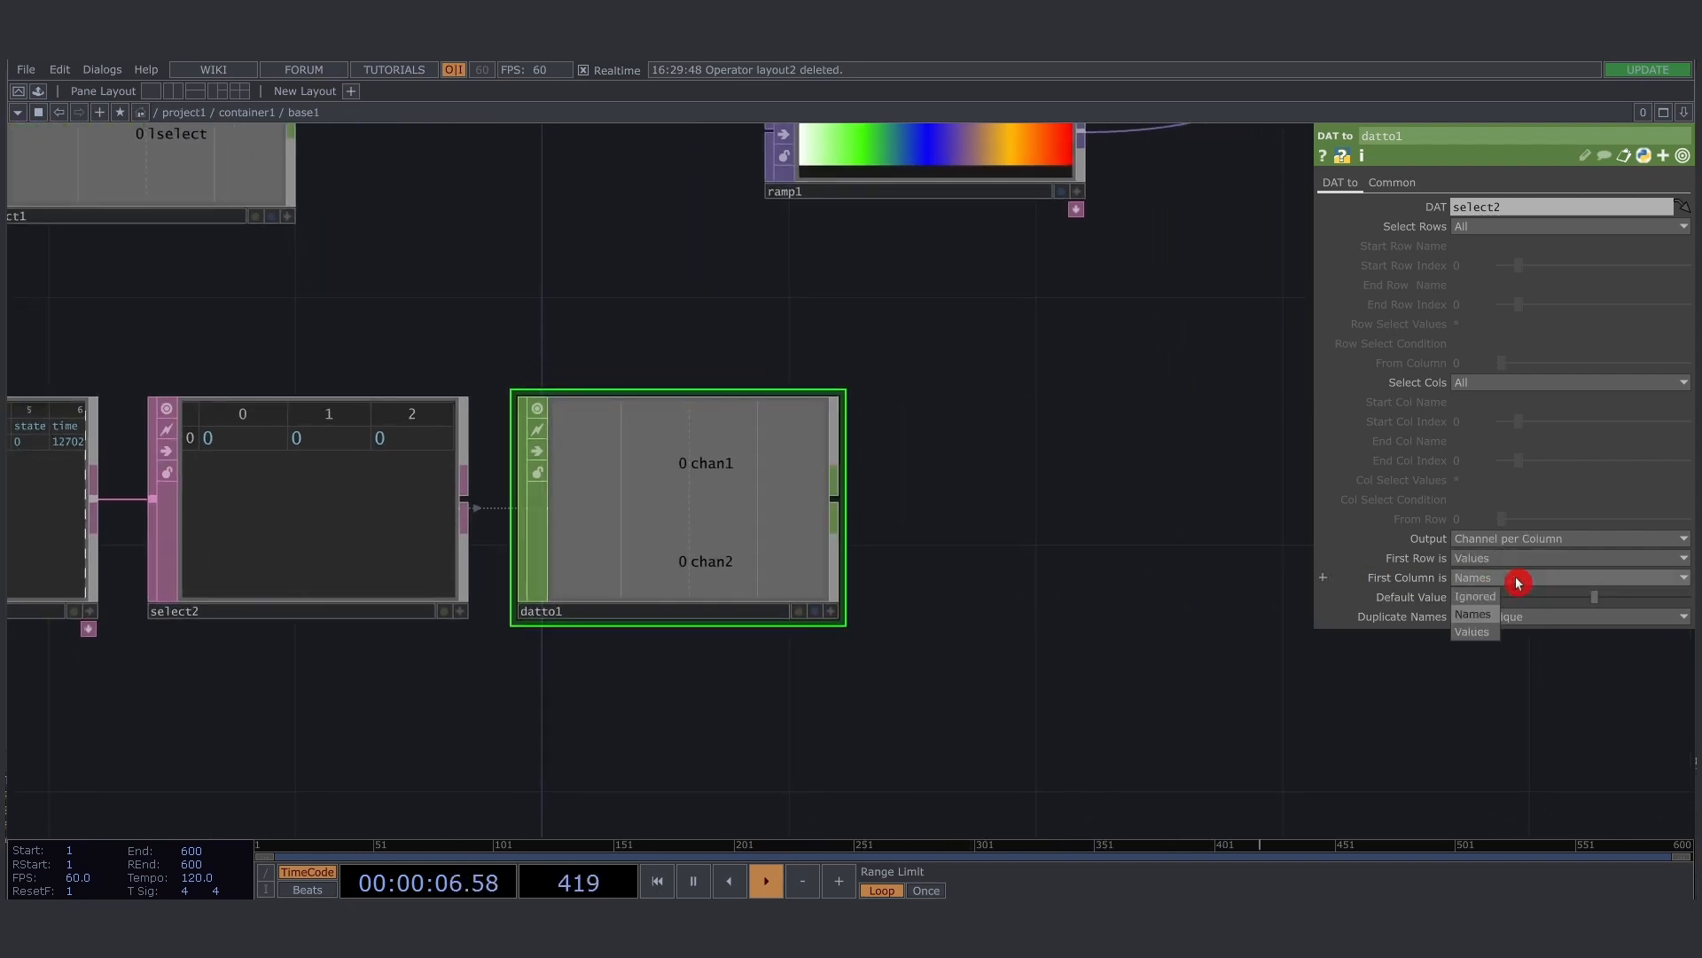
left_click(1485, 630)
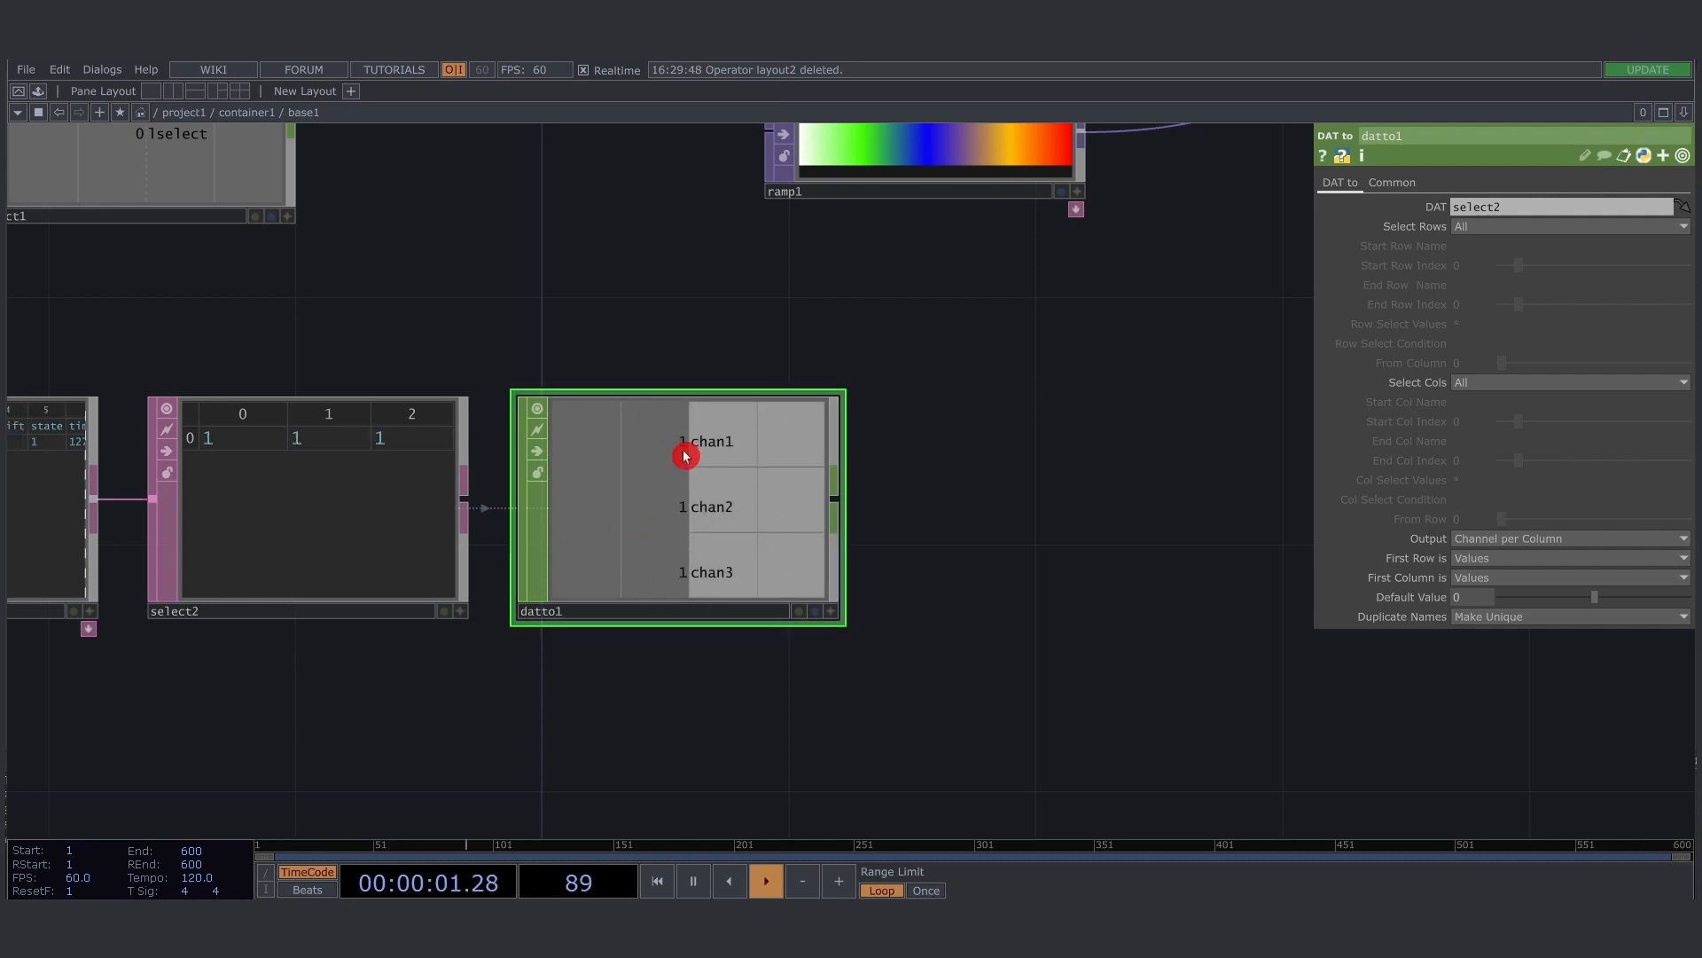
Move the keyboardin1, select2 and datto1 chain down and to the left, and test datto1's channels with the modifier keys
scroll(562, 506, "down", 5)
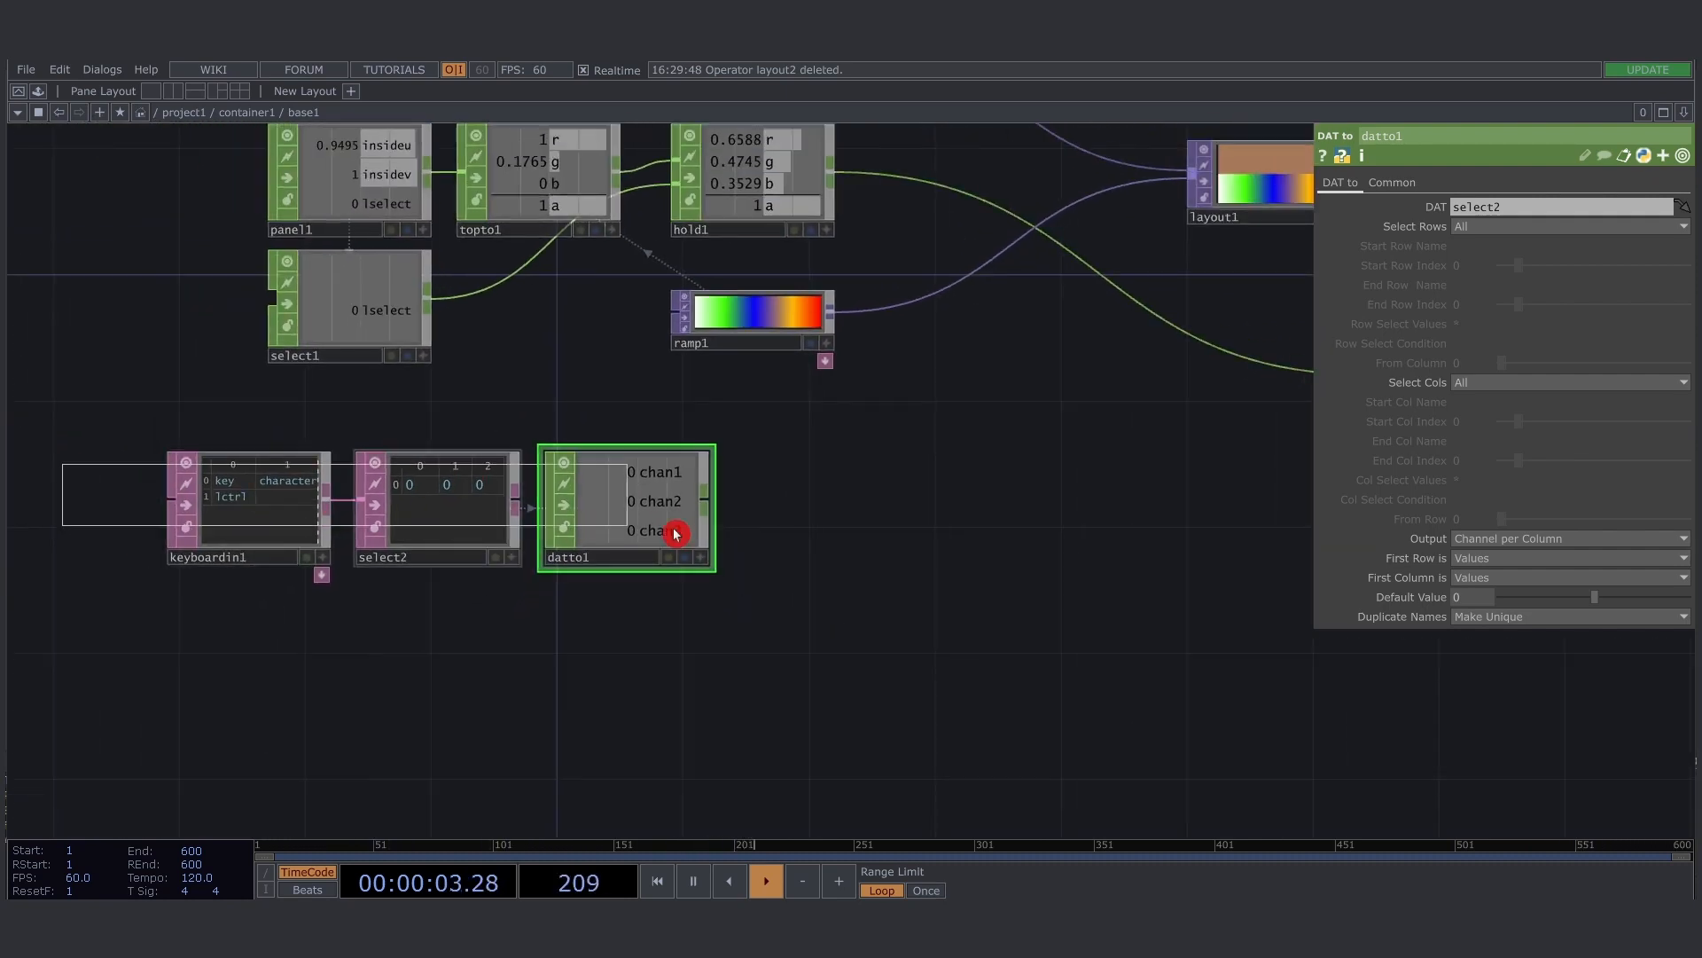
left_click_drag(677, 533, 619, 552)
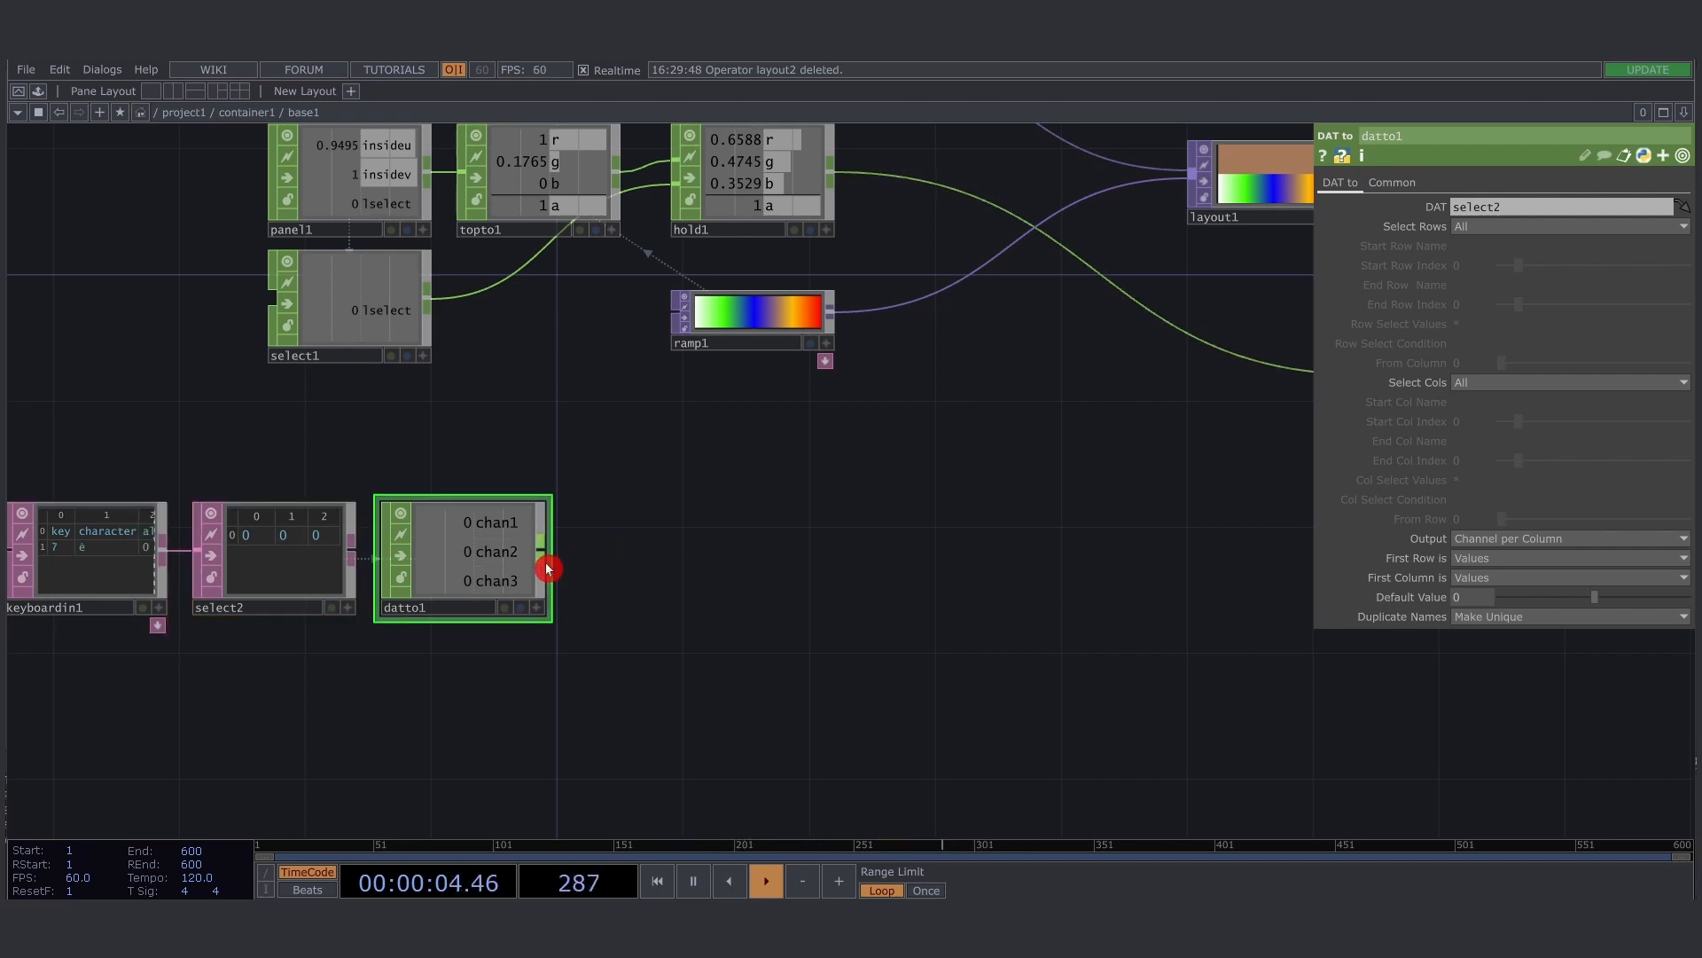
key("ctrl")
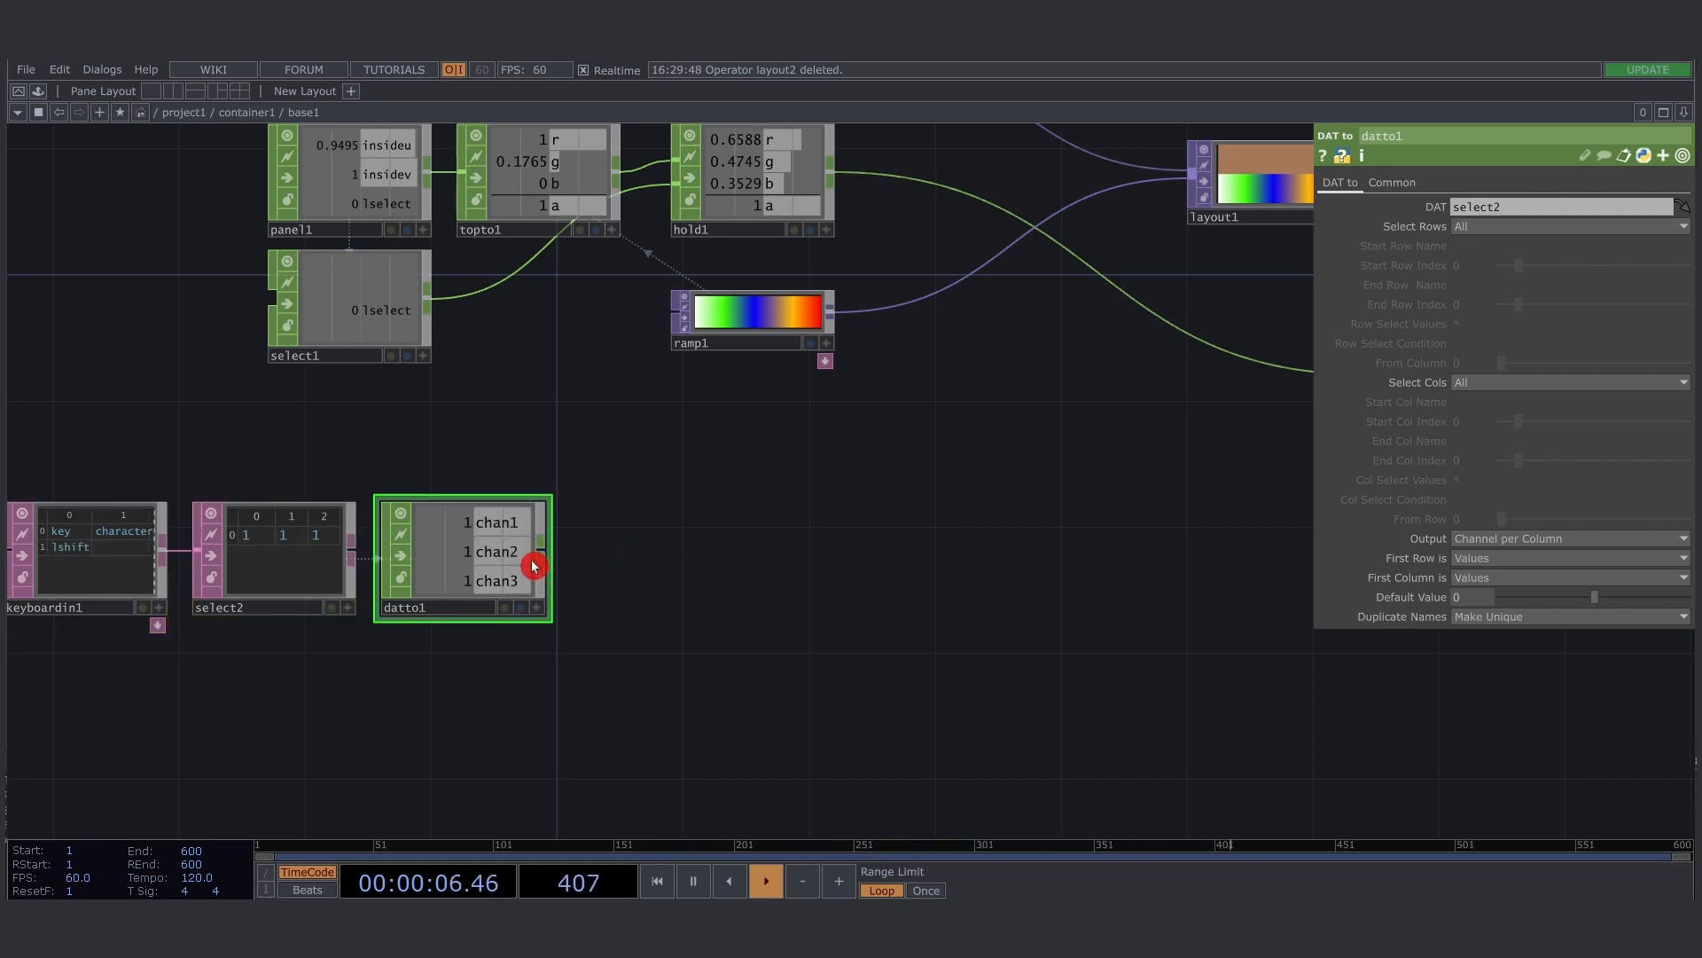
Add a Math CHOP fed from datto1 and place it beside datto1
right_click(542, 559)
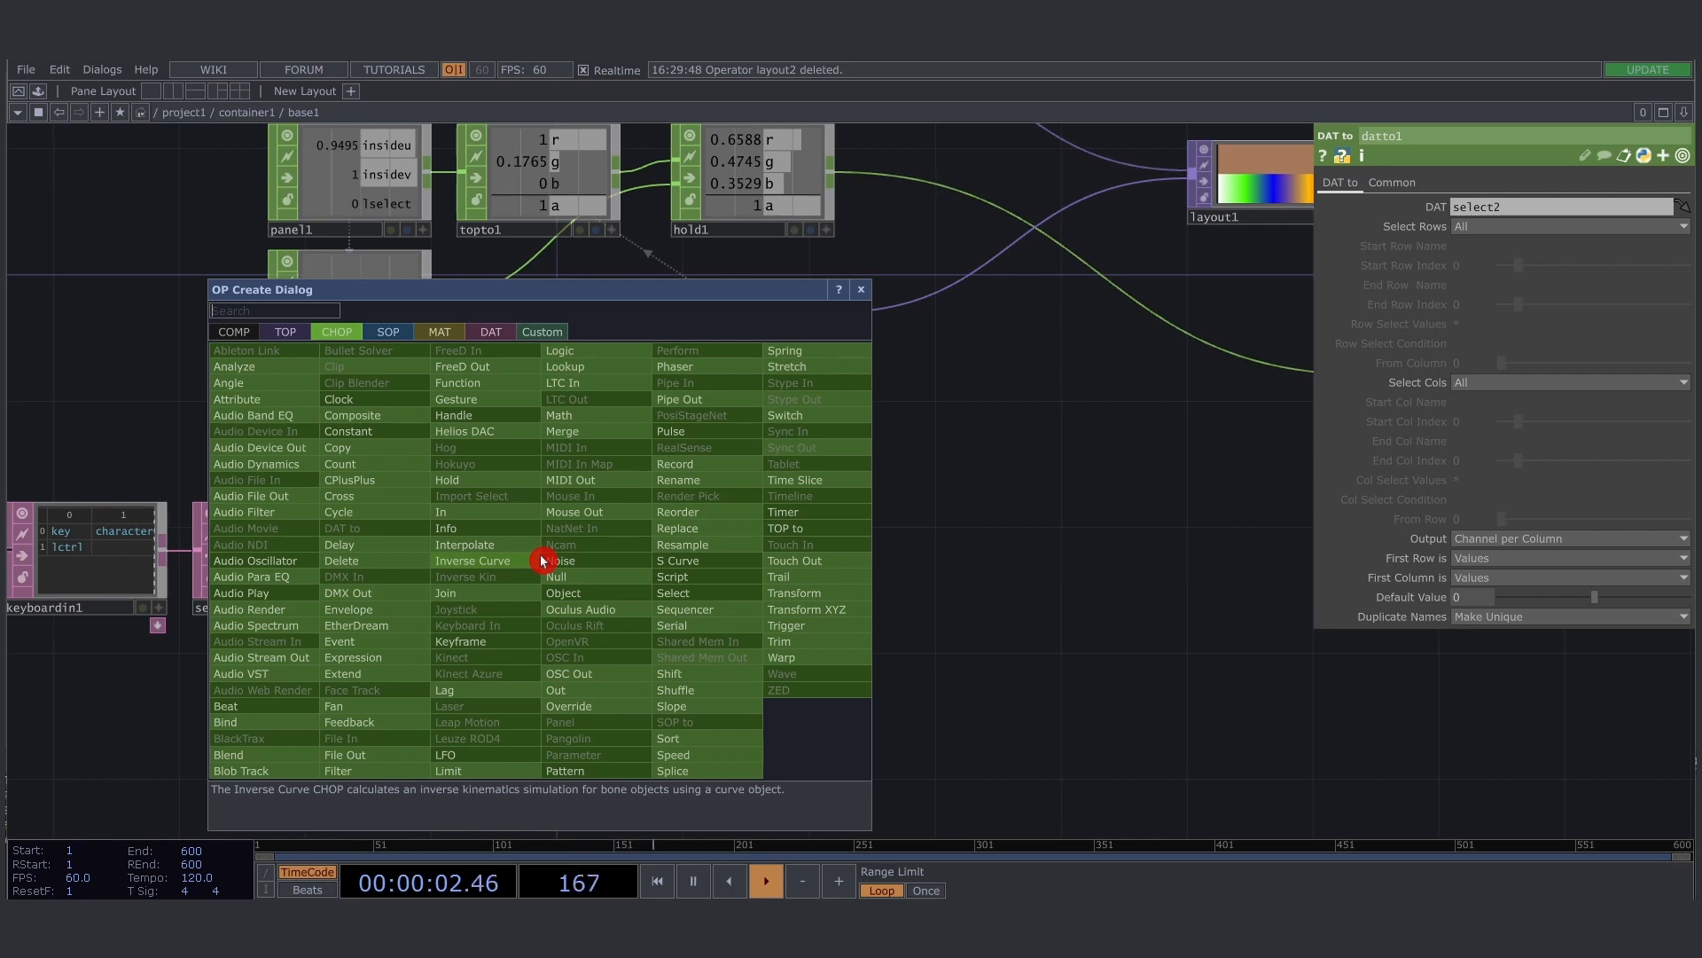
type("math")
key("Return")
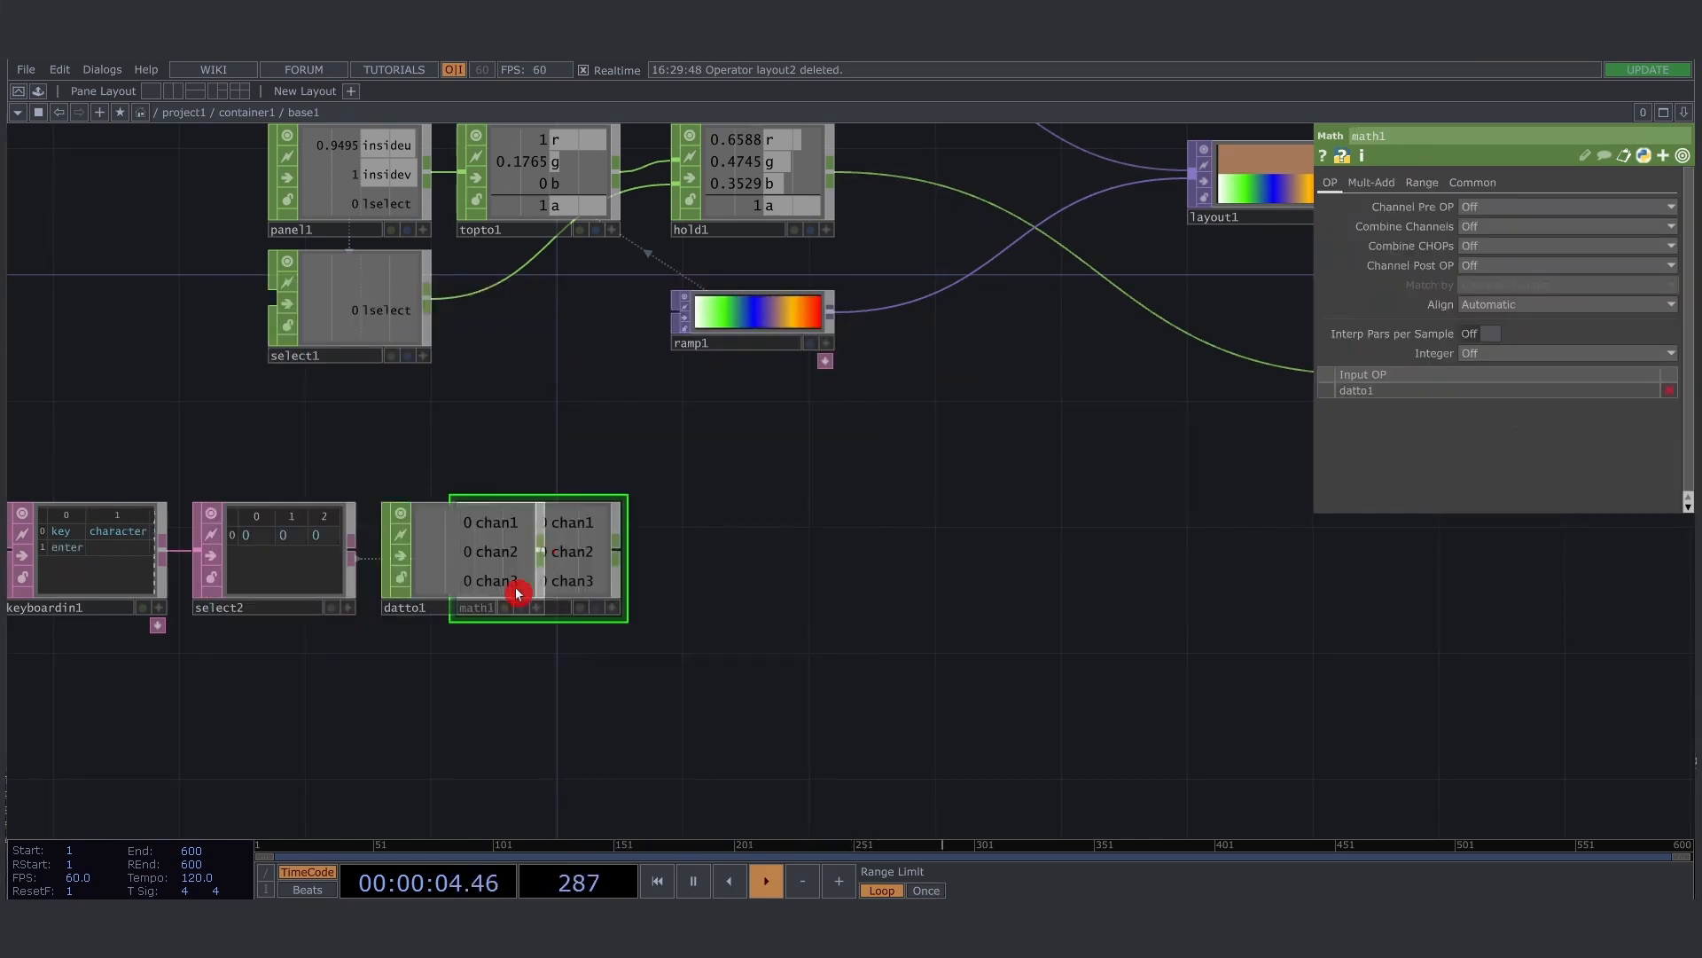
left_click(619, 593)
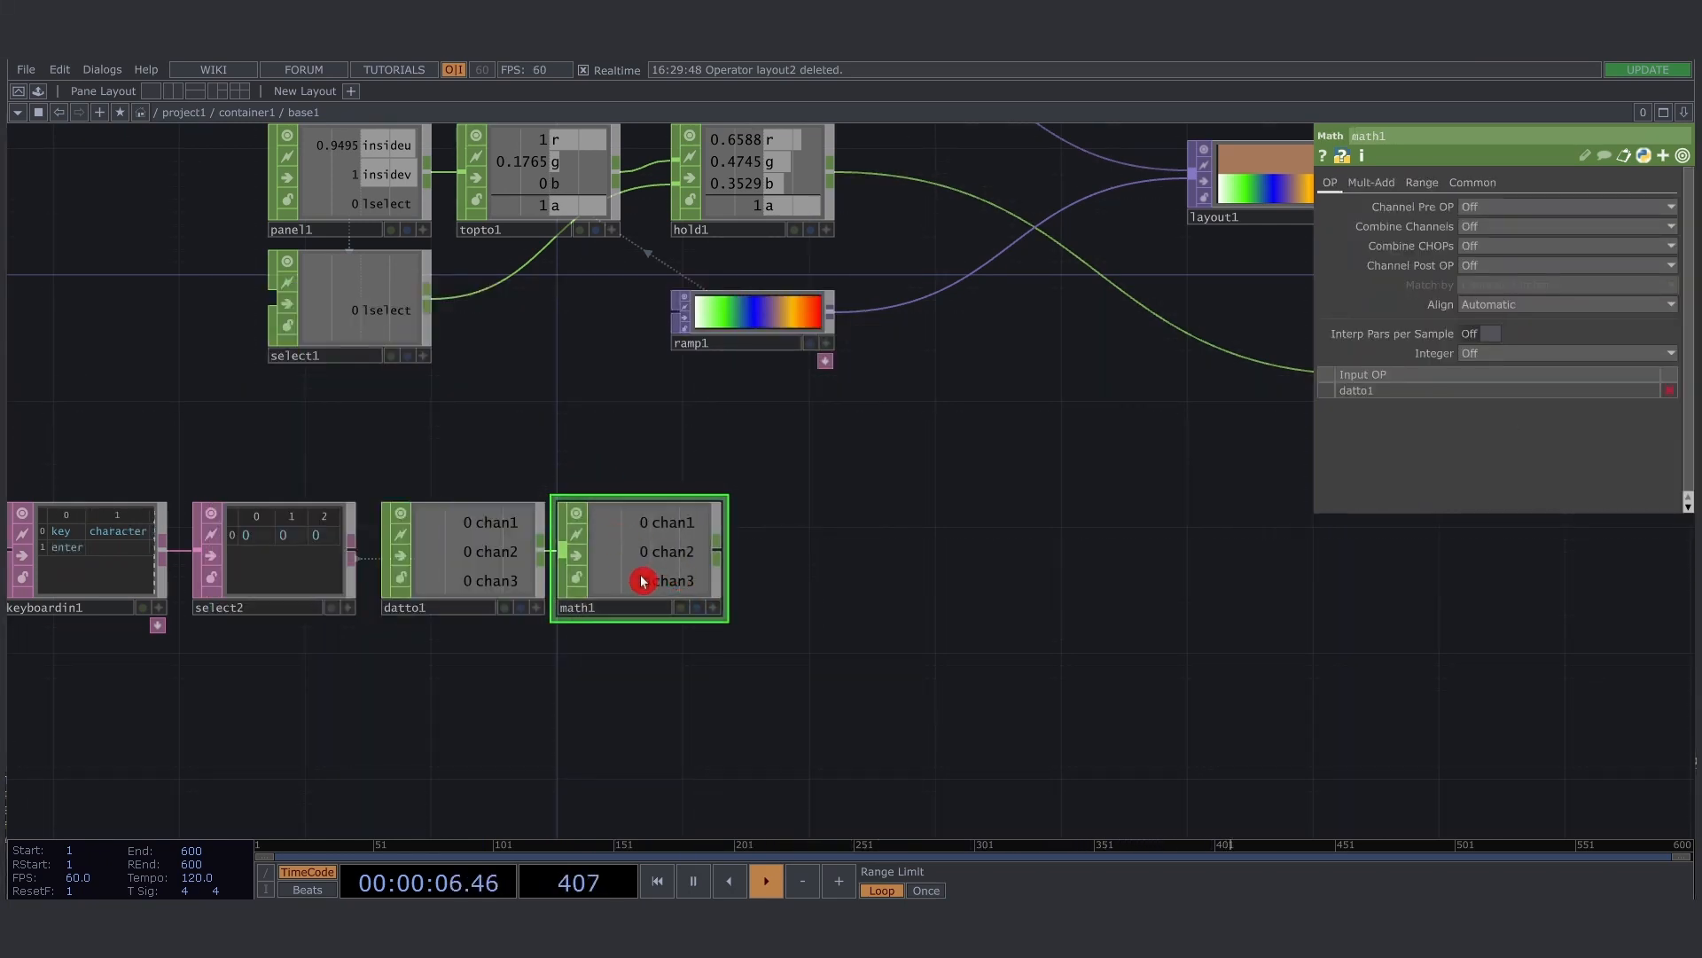
left_click_drag(642, 580, 655, 581)
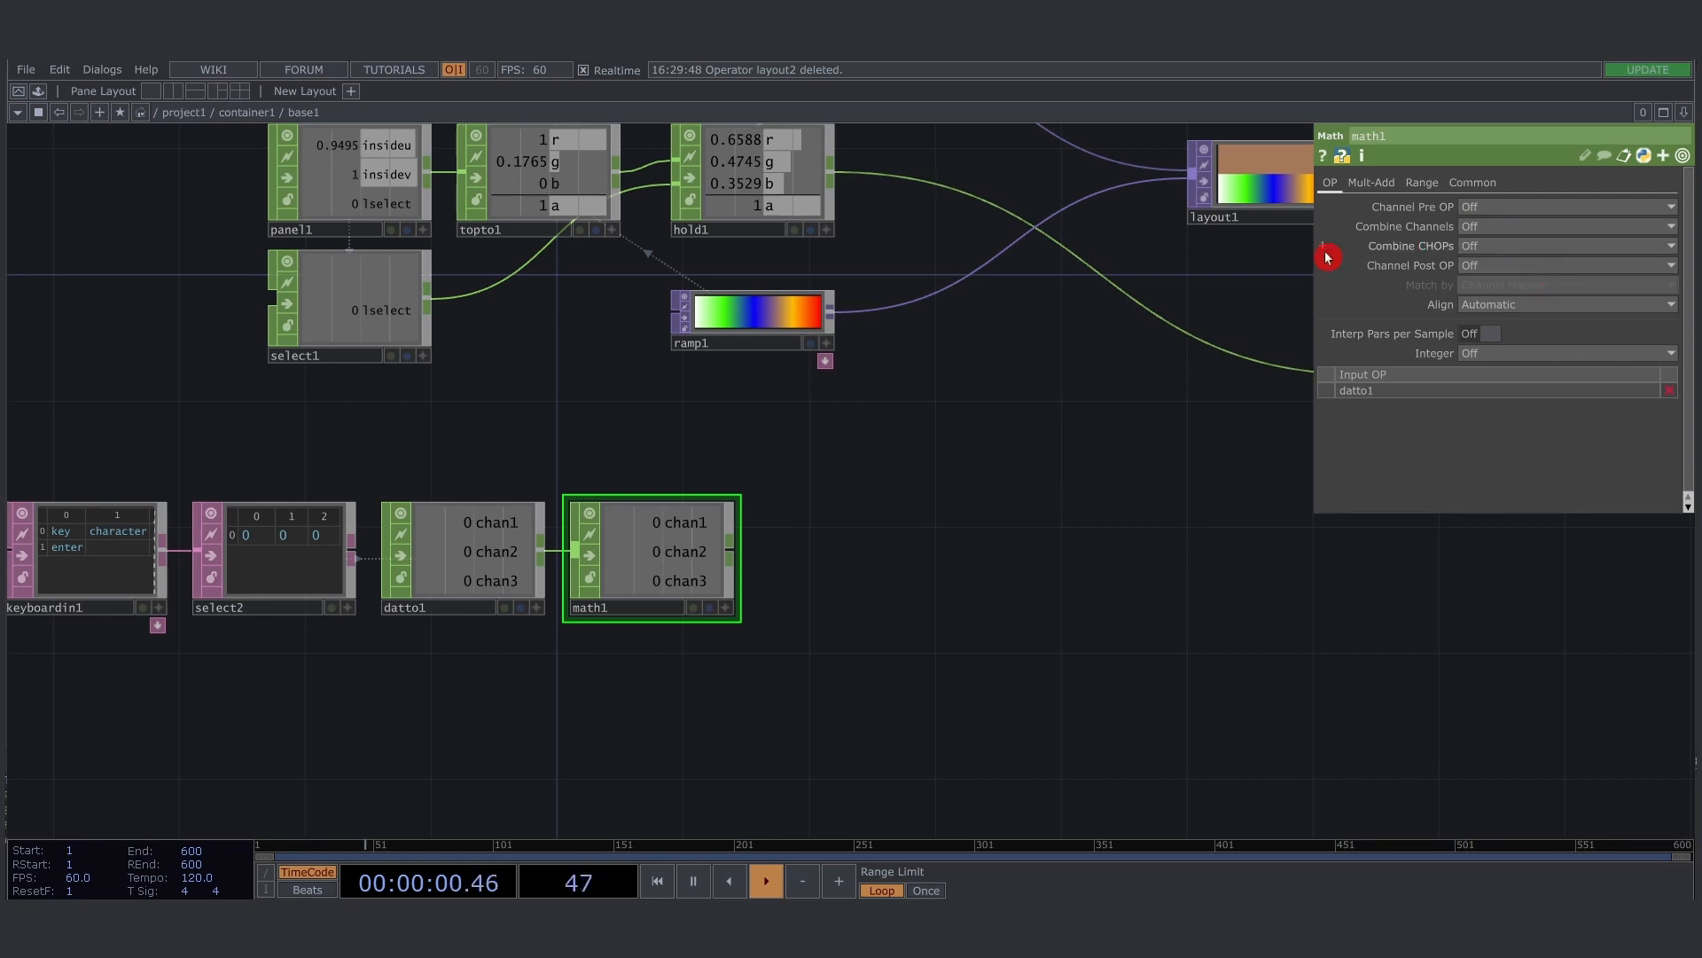
Set math1's Combine Channels to Multiply and test its output by holding Ctrl, Alt and Shift together
left_click(1530, 236)
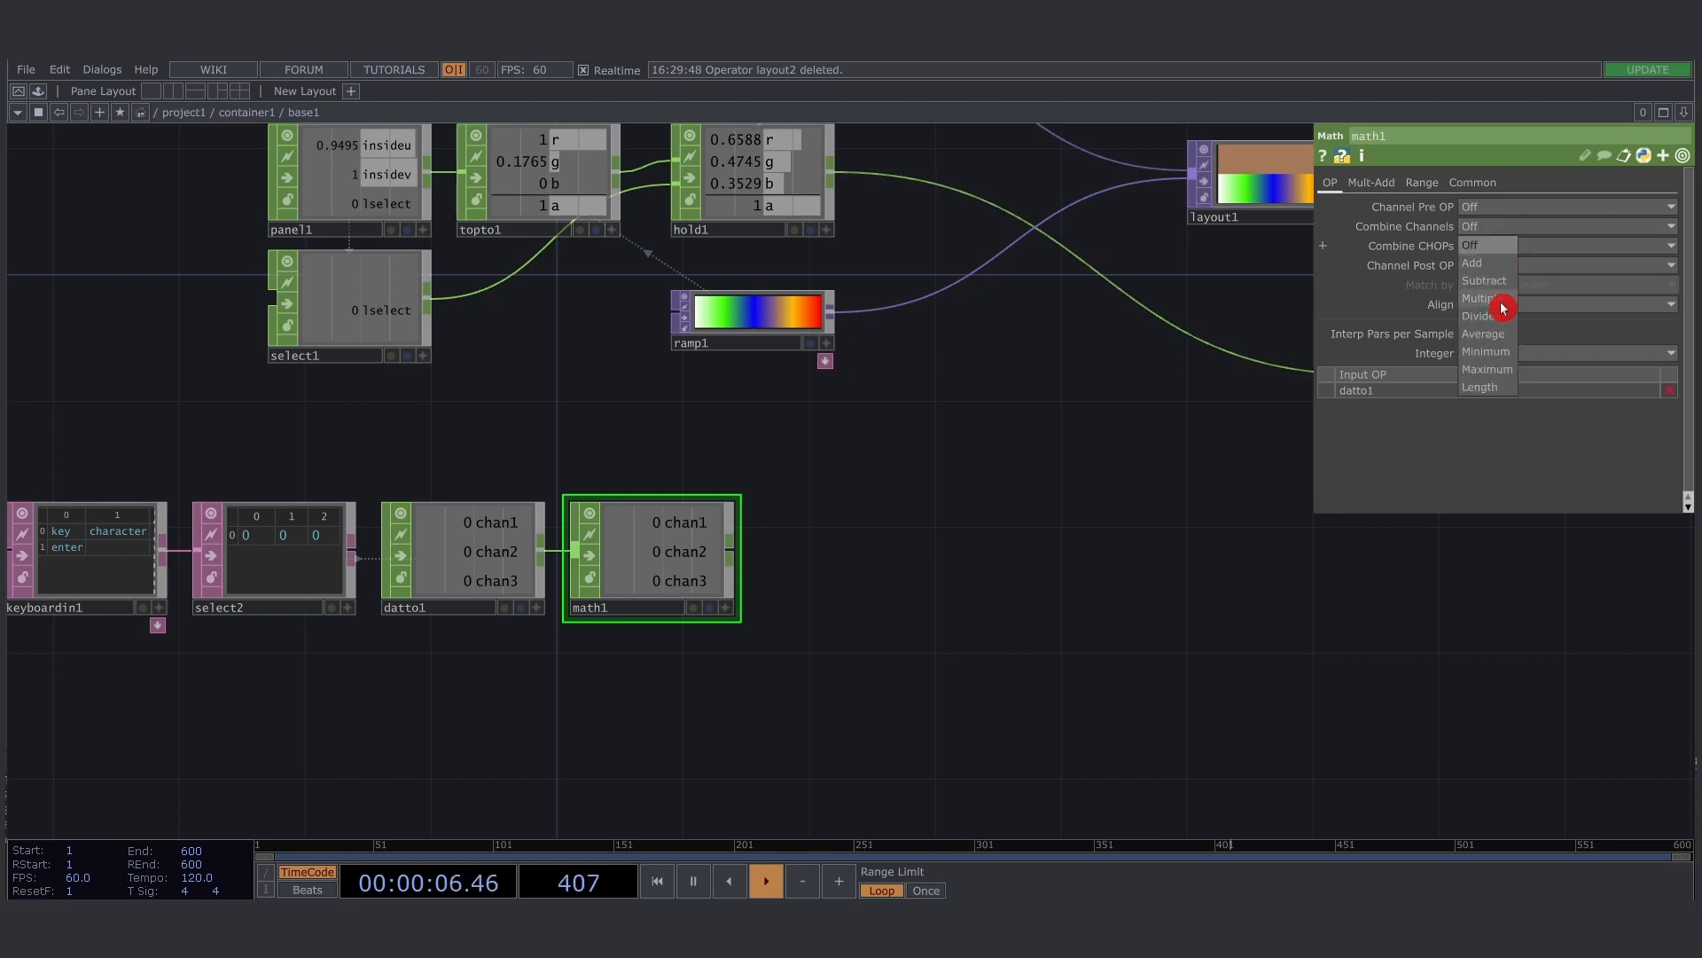
left_click(1489, 298)
key("ctrl+alt+shift")
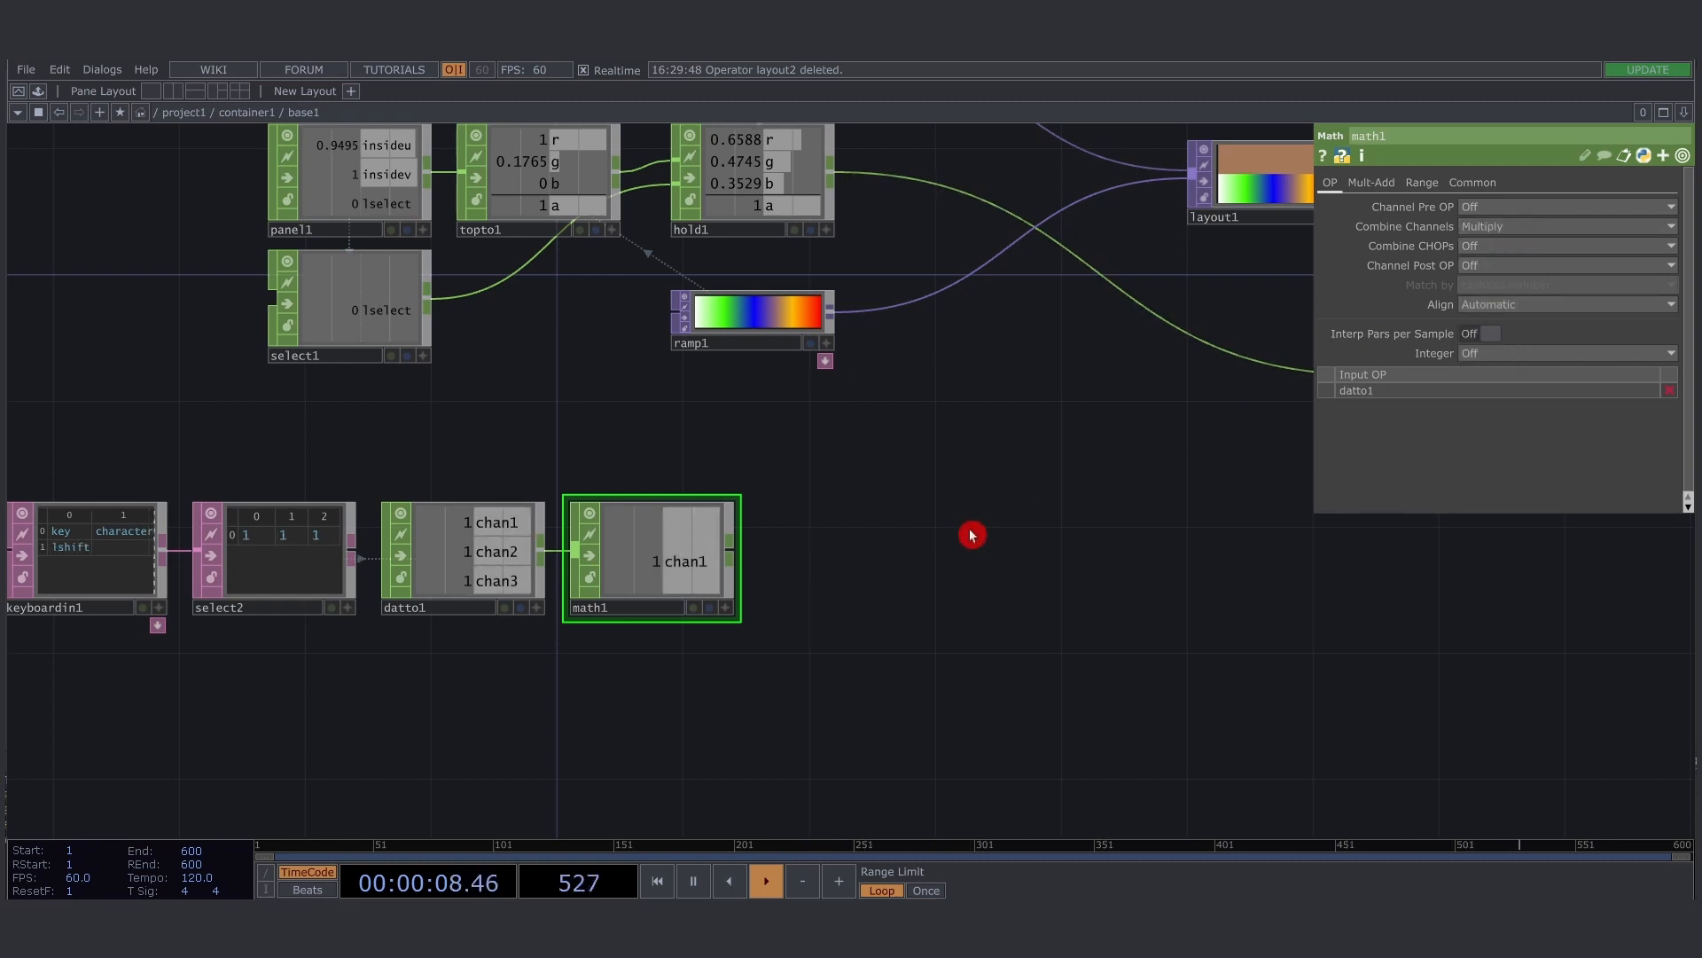
key("ctrl+alt")
key("ctrl+alt")
key("ctrl+alt+shift")
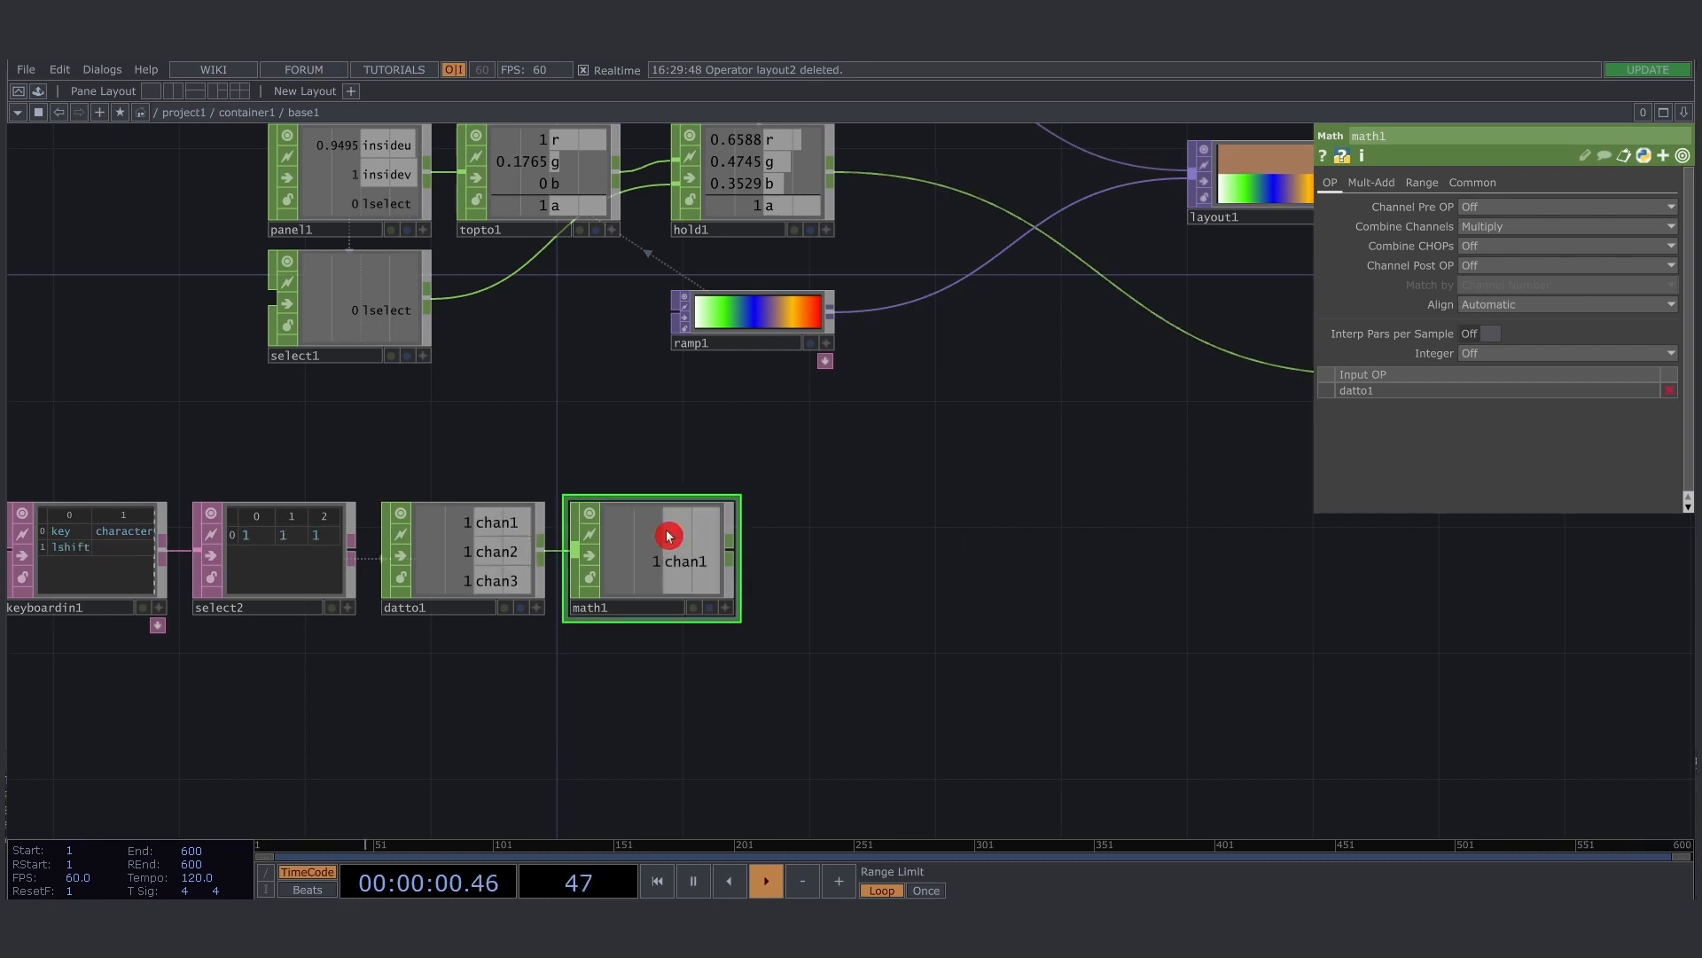
key("ctrl+alt+shift")
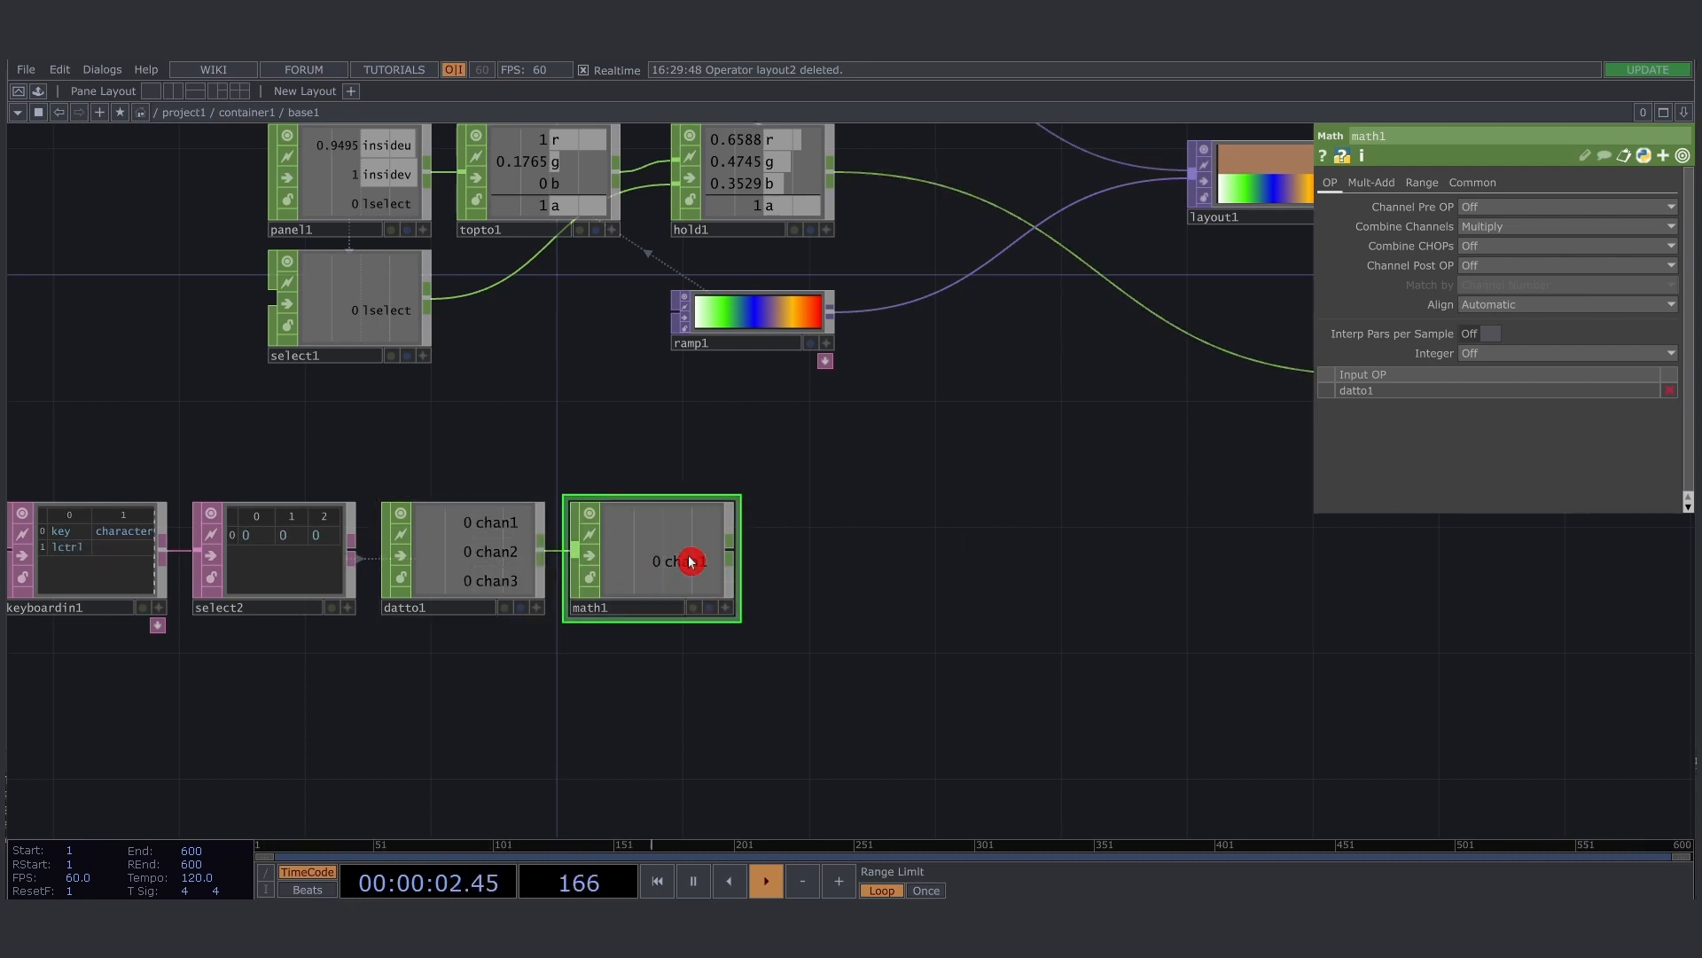
key("ctrl+alt+shift")
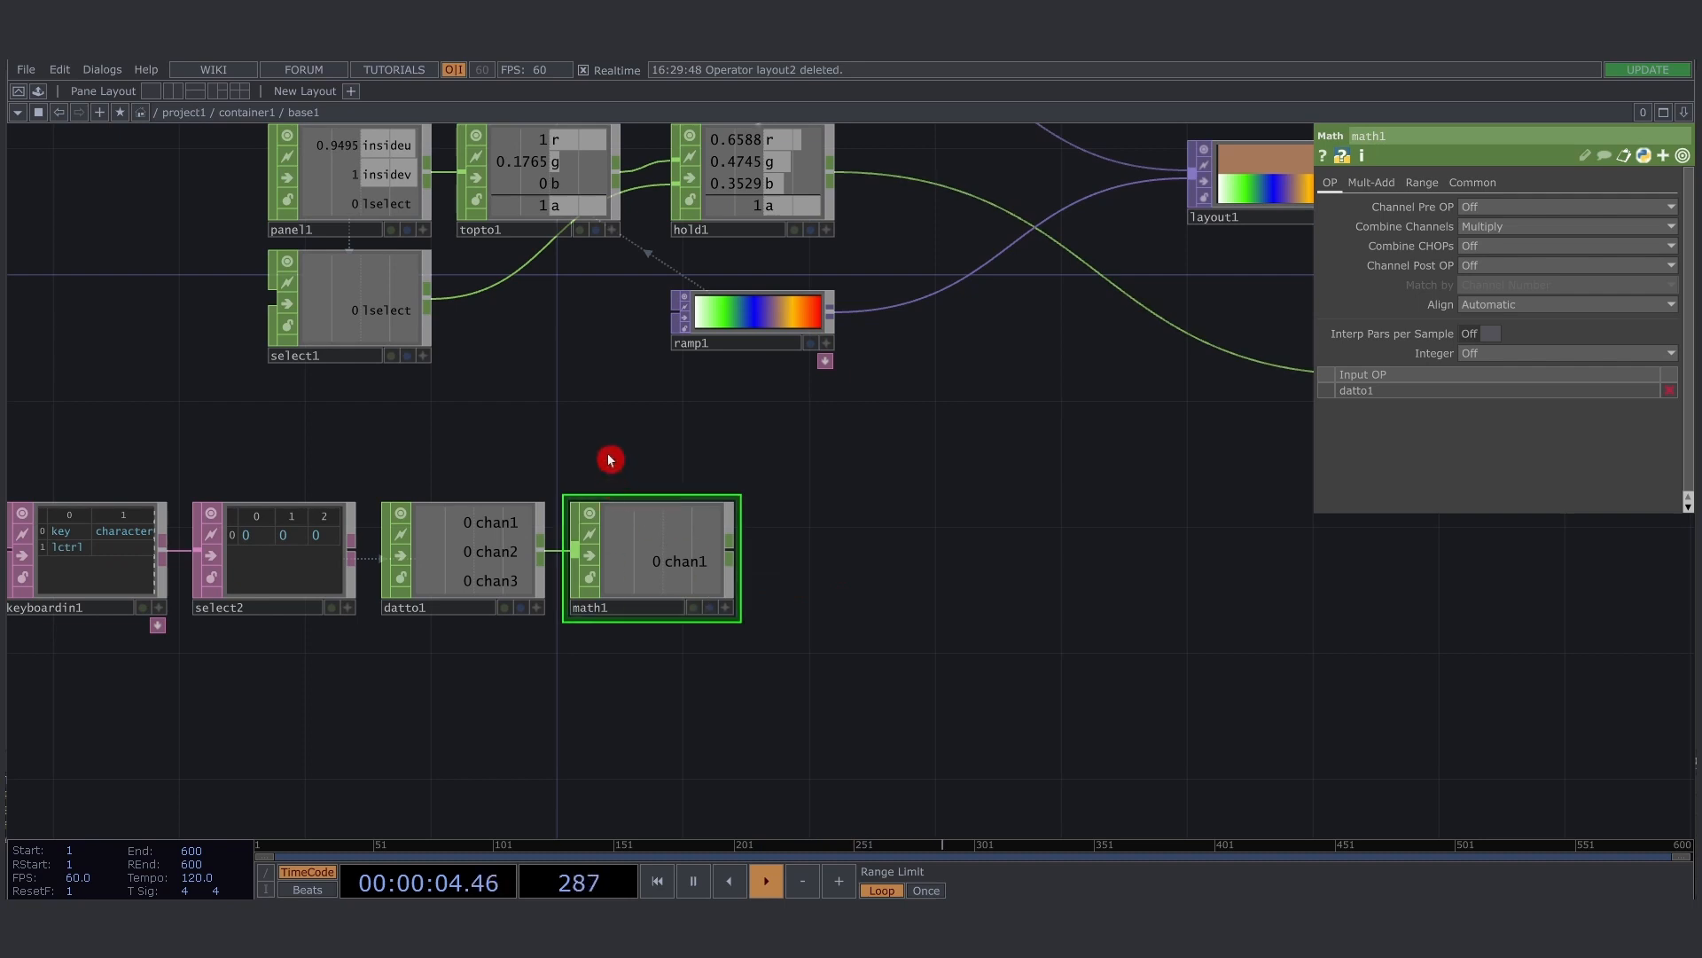
Select the whole chain from keyboardin1 to math1 and move it further down and left, below the colour picker operators
left_click_drag(885, 665, 822, 630)
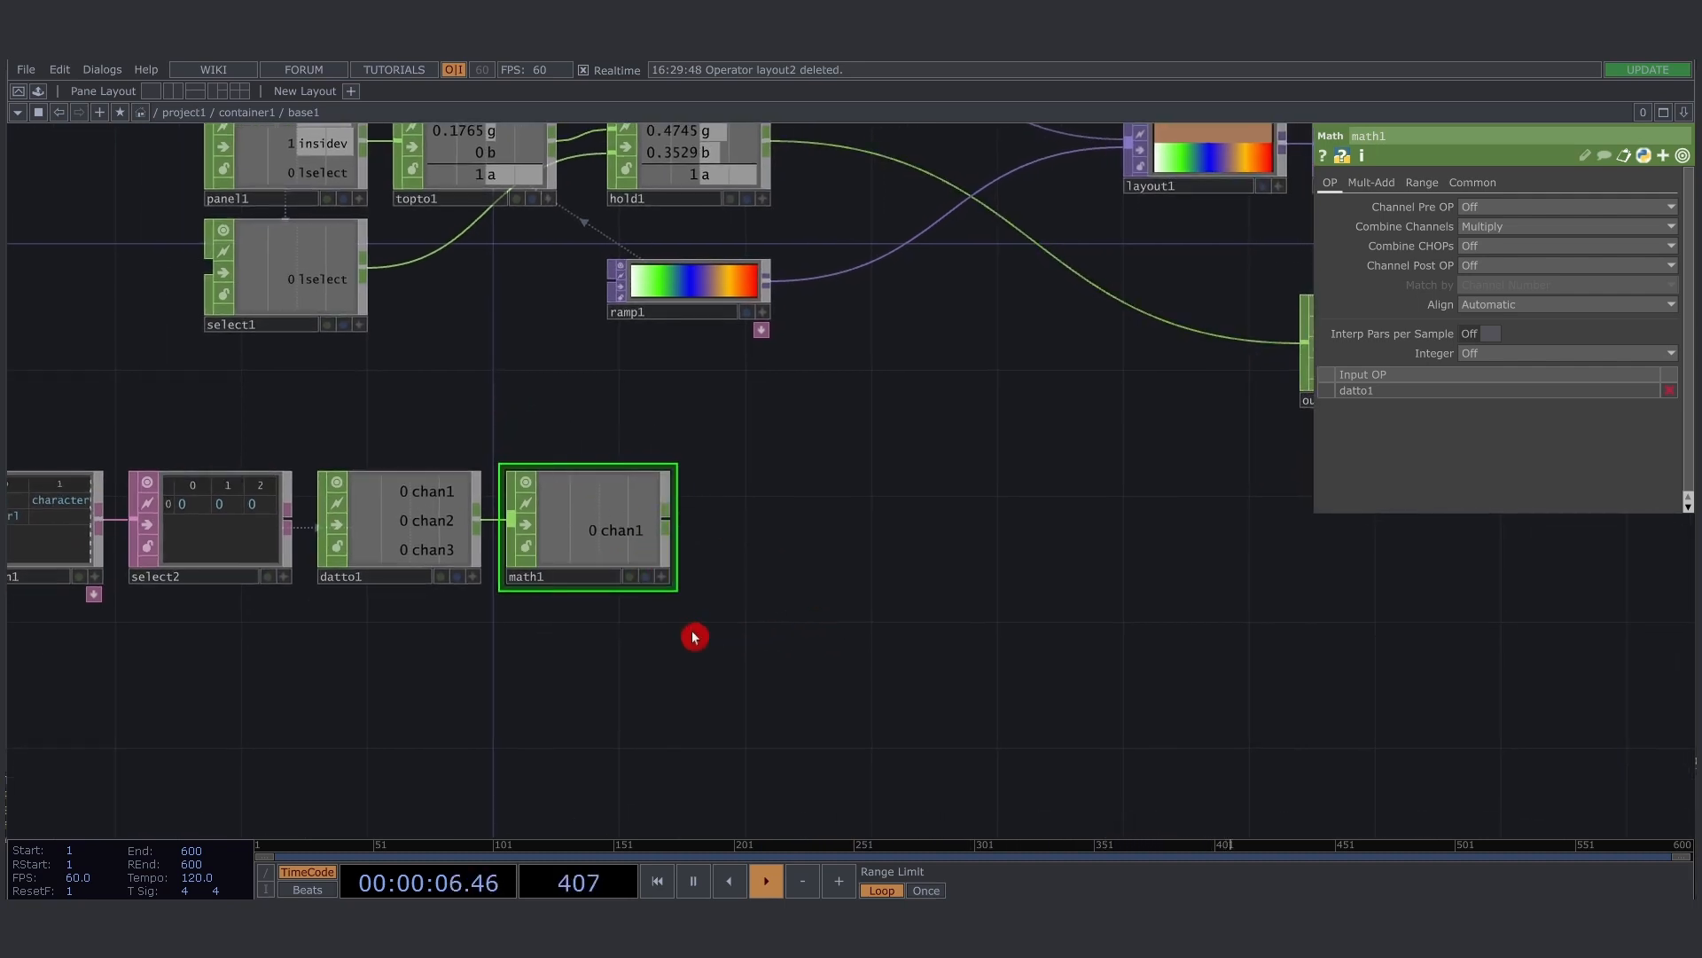
scroll(825, 625, "down", 5)
left_click_drag(370, 535, 364, 540)
right_click_drag(365, 540, 816, 636)
left_click_drag(738, 581, 653, 619)
left_click_drag(719, 601, 687, 614)
scroll(635, 608, "up", 3)
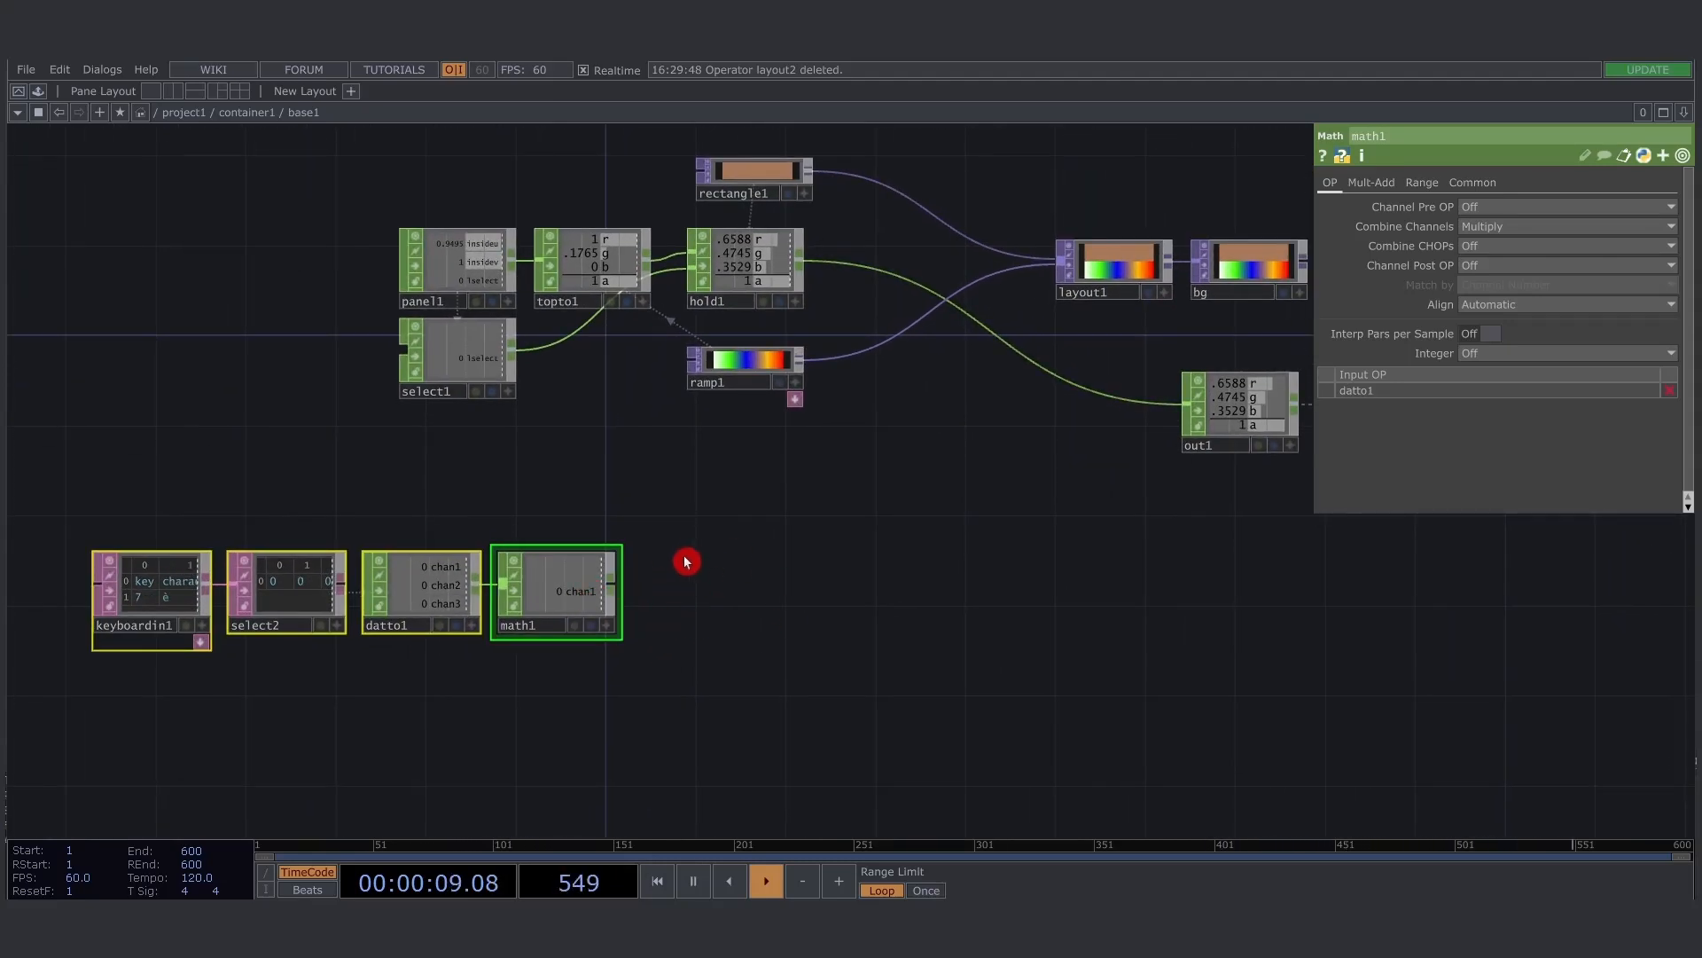
left_click_drag(714, 592, 681, 581)
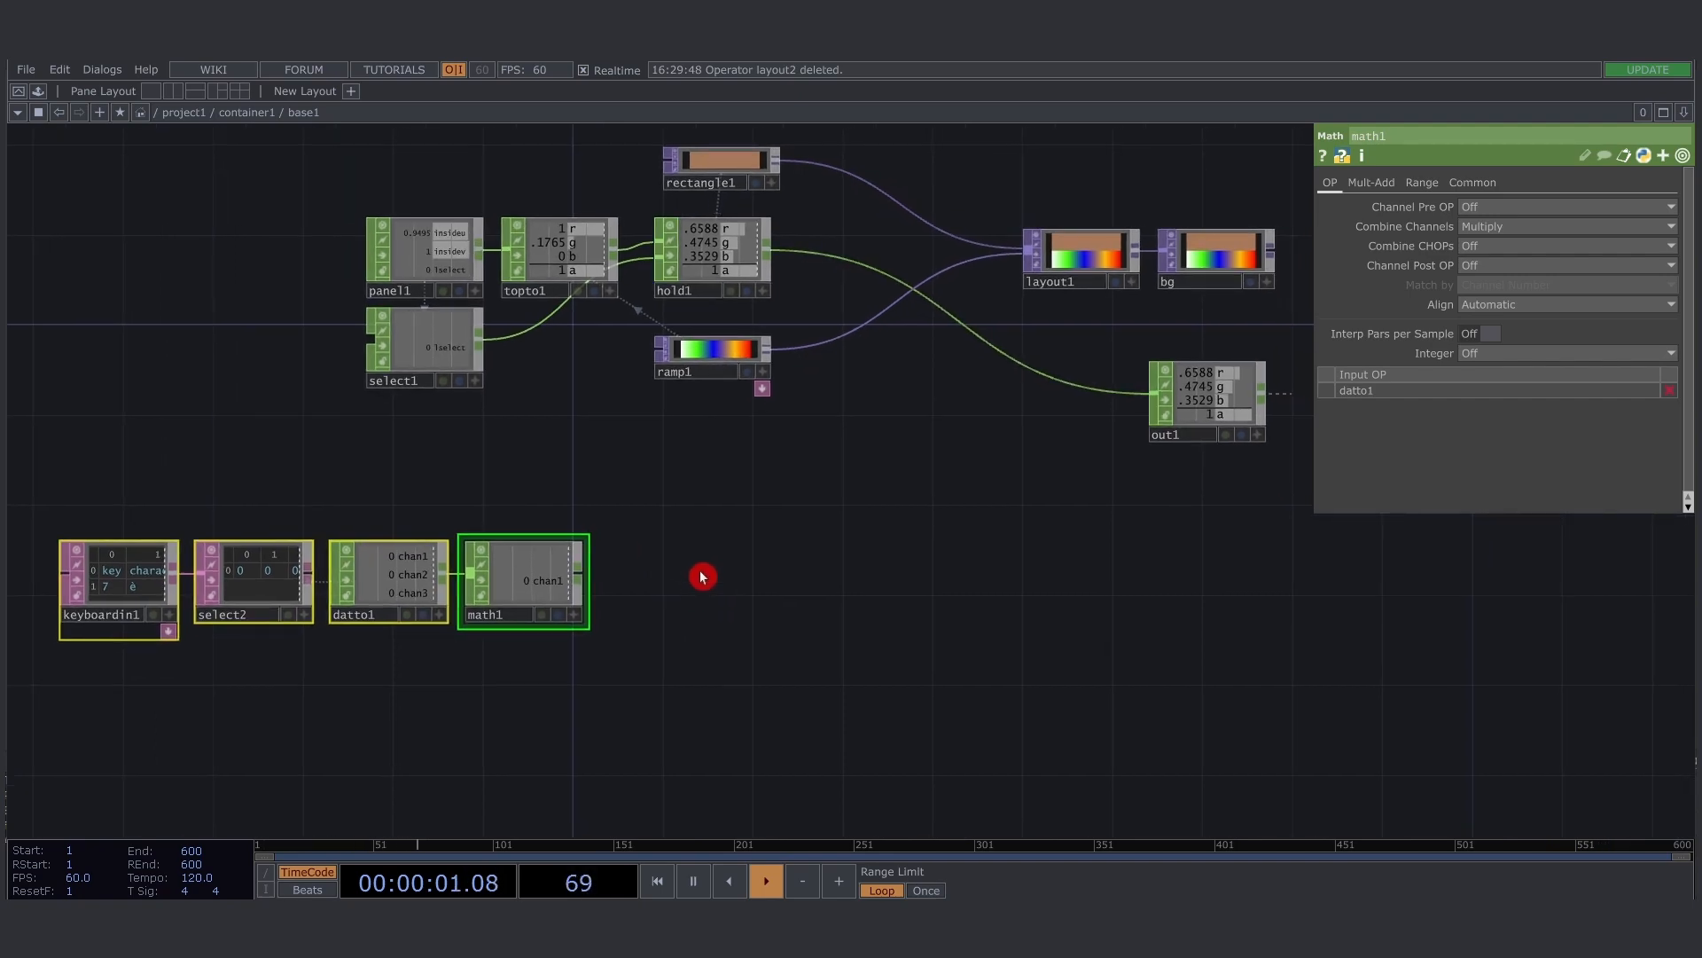
Go up to container1 and locate the bg Null TOP that follows render1
scroll(633, 579, "down", 10)
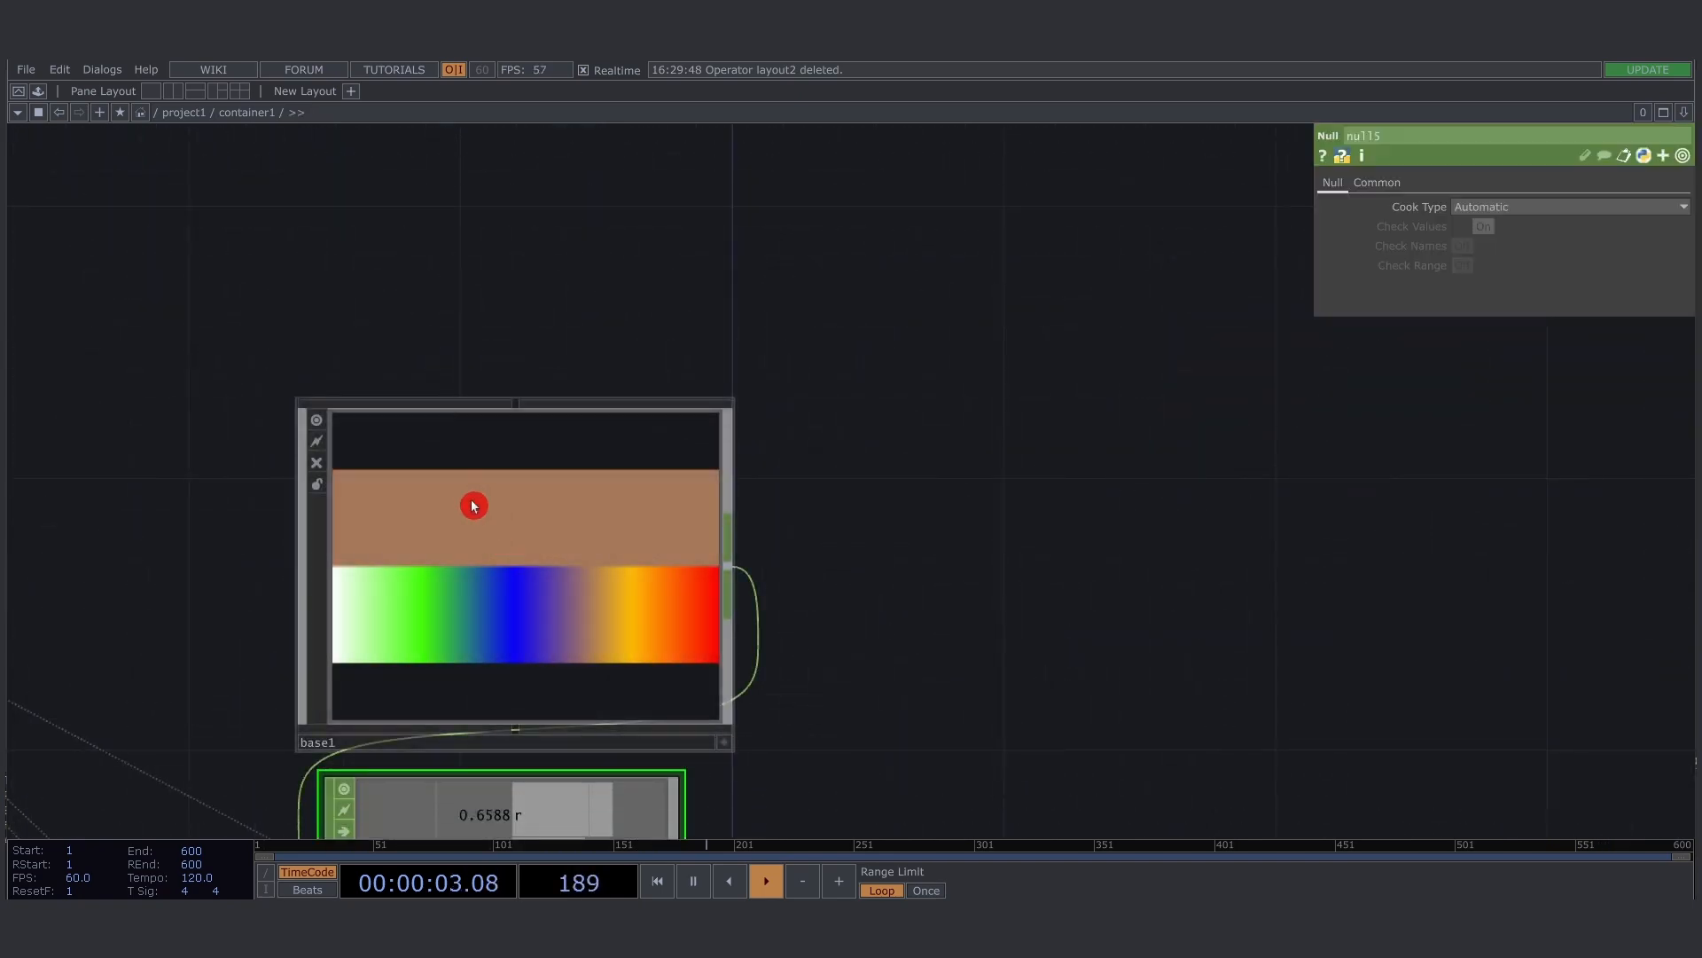
scroll(1178, 498, "up", 6)
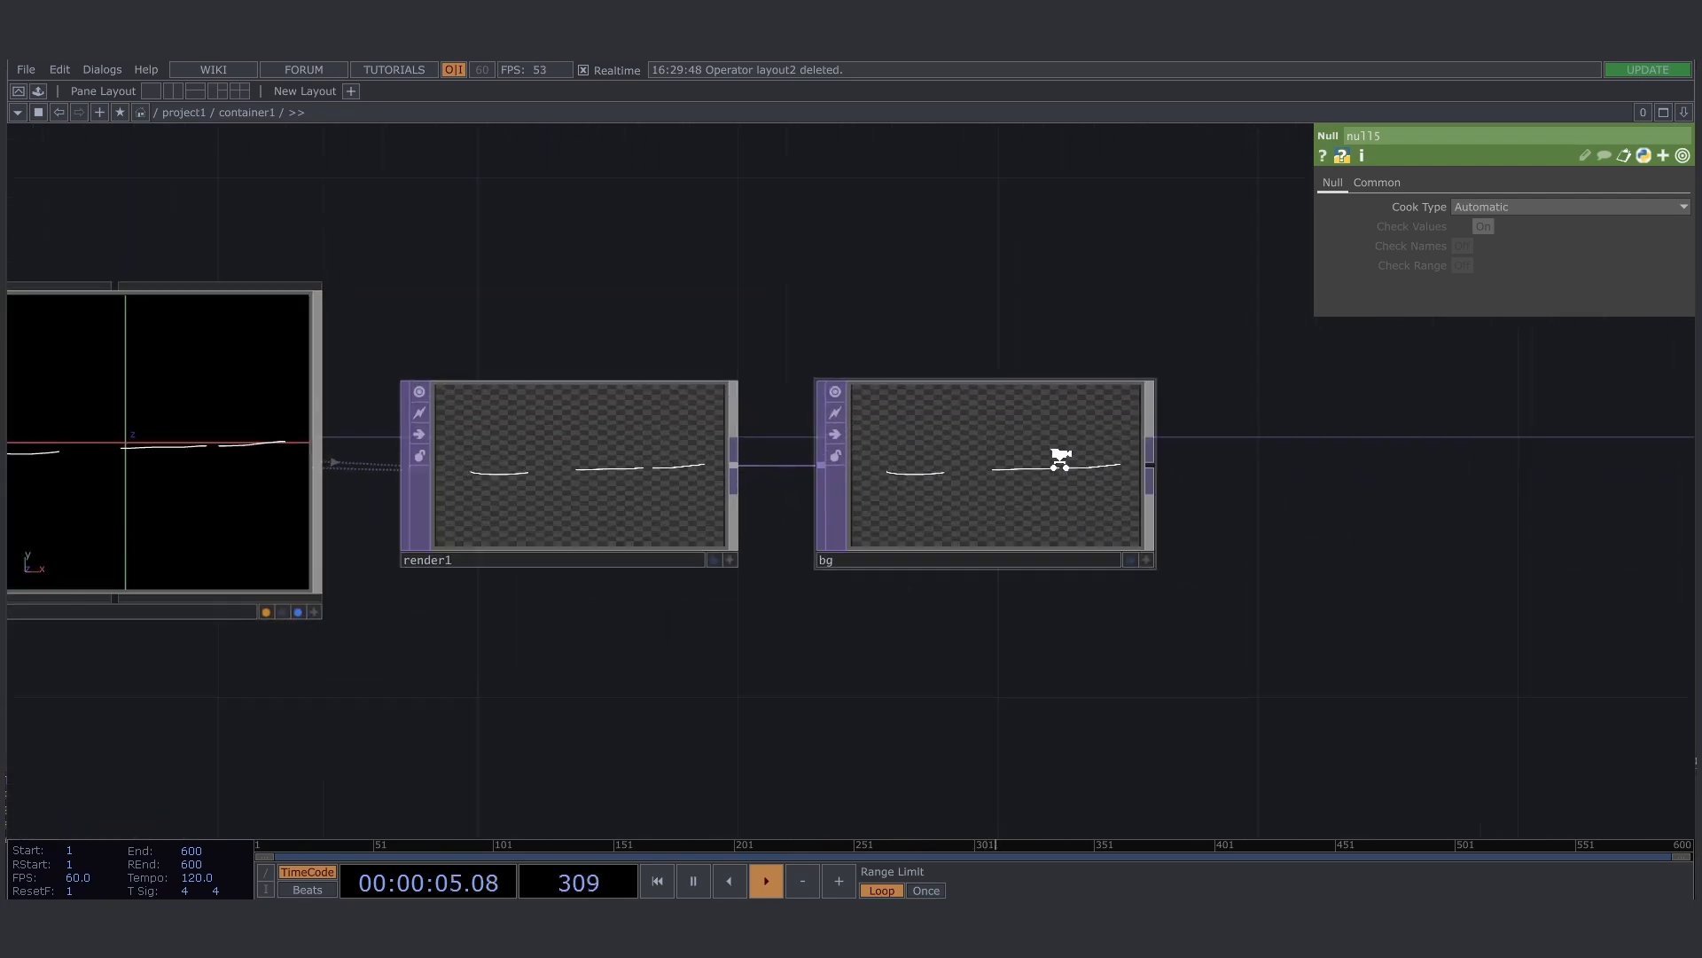
left_click_drag(879, 329, 1213, 620)
left_click_drag(935, 602, 925, 498)
left_click(844, 465)
left_click(795, 524)
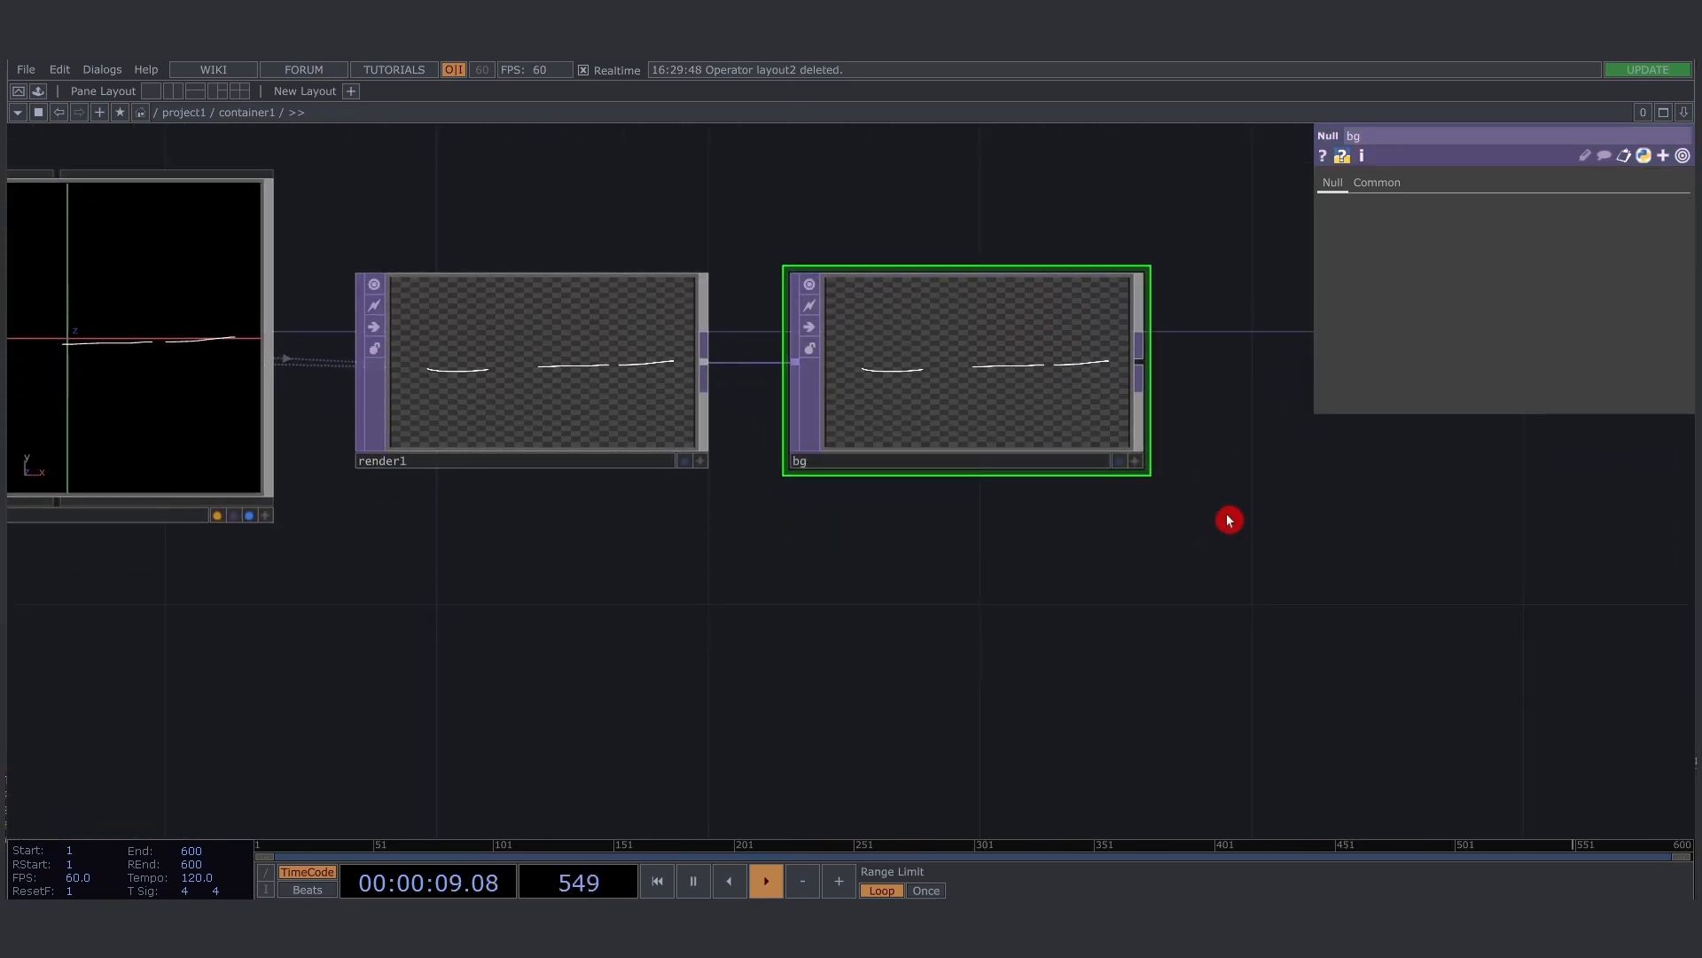
scroll(1294, 520, "down", 8)
scroll(599, 409, "up", 5)
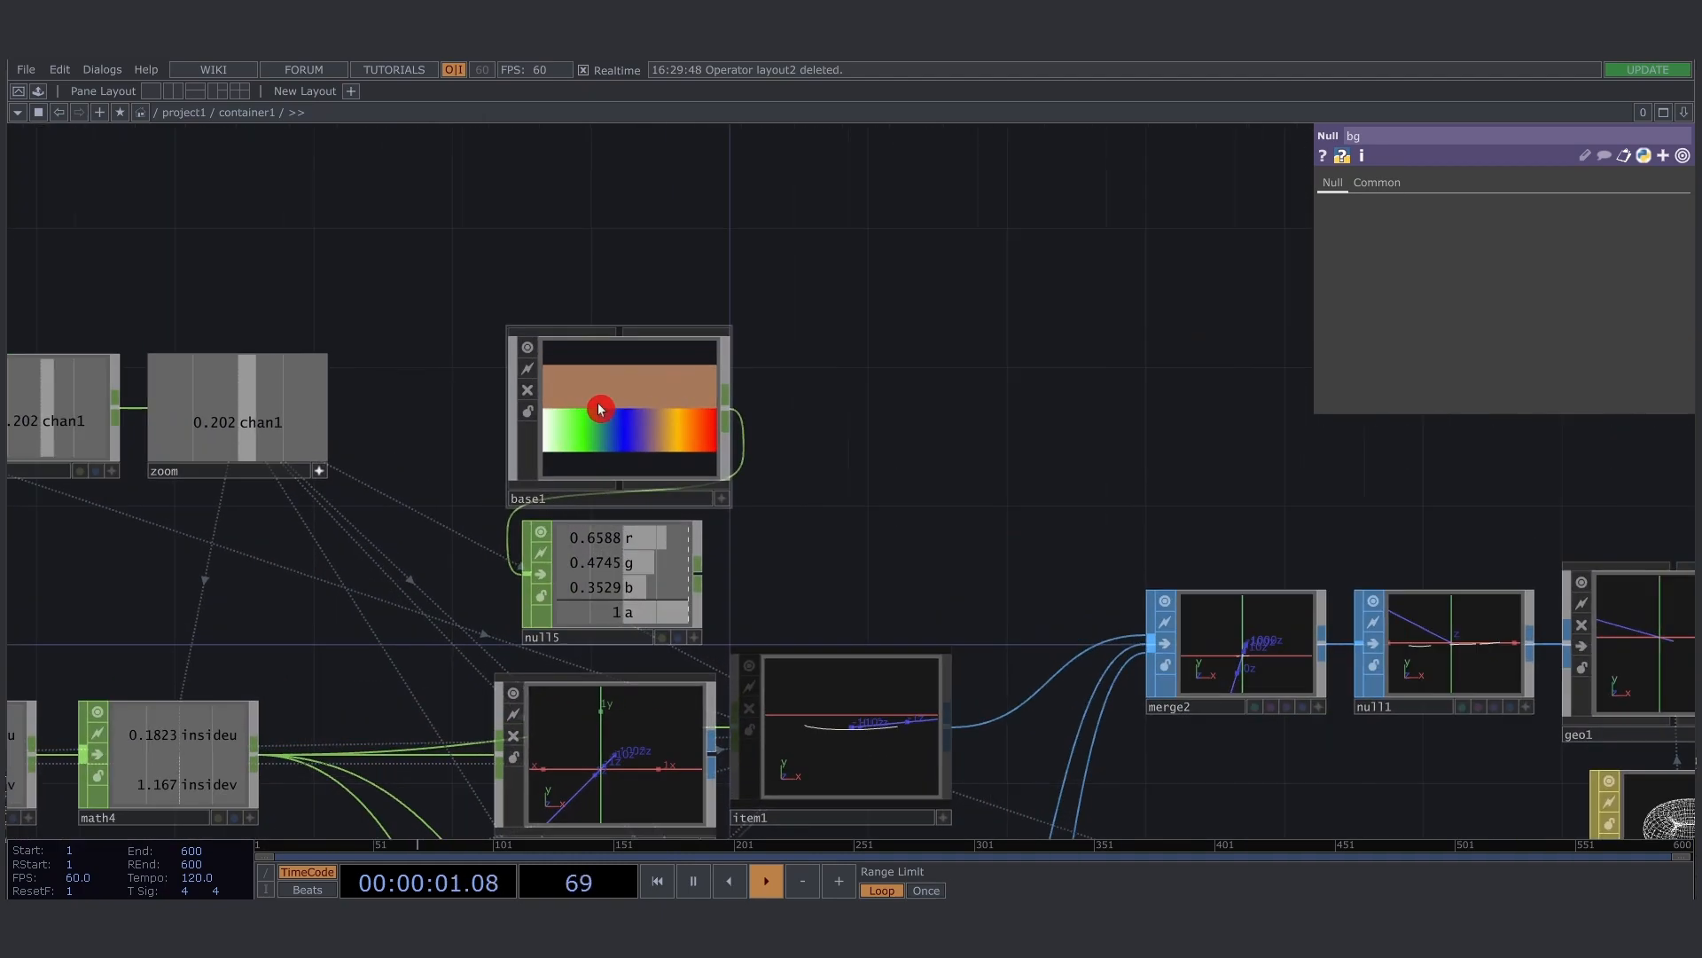
Go back into base1 and add a Select TOP above the keyboard chain
scroll(600, 409, "up", 3)
left_click_drag(657, 514, 657, 334)
key("Tab")
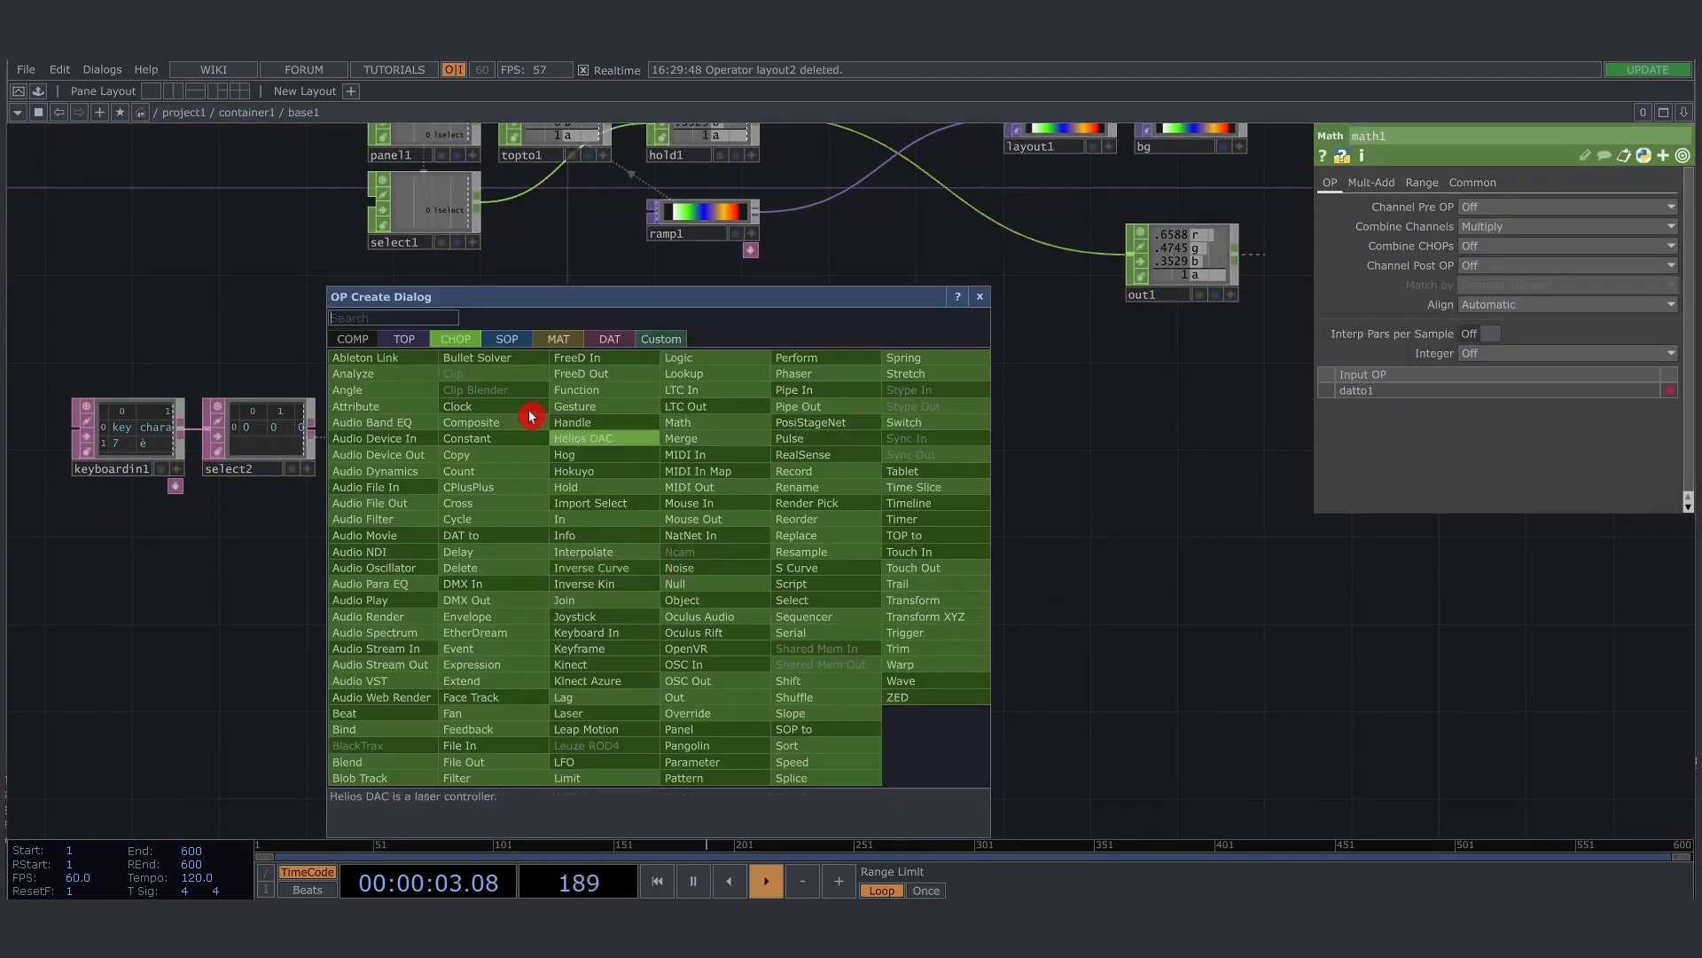
left_click(415, 343)
type("sel")
key("Return")
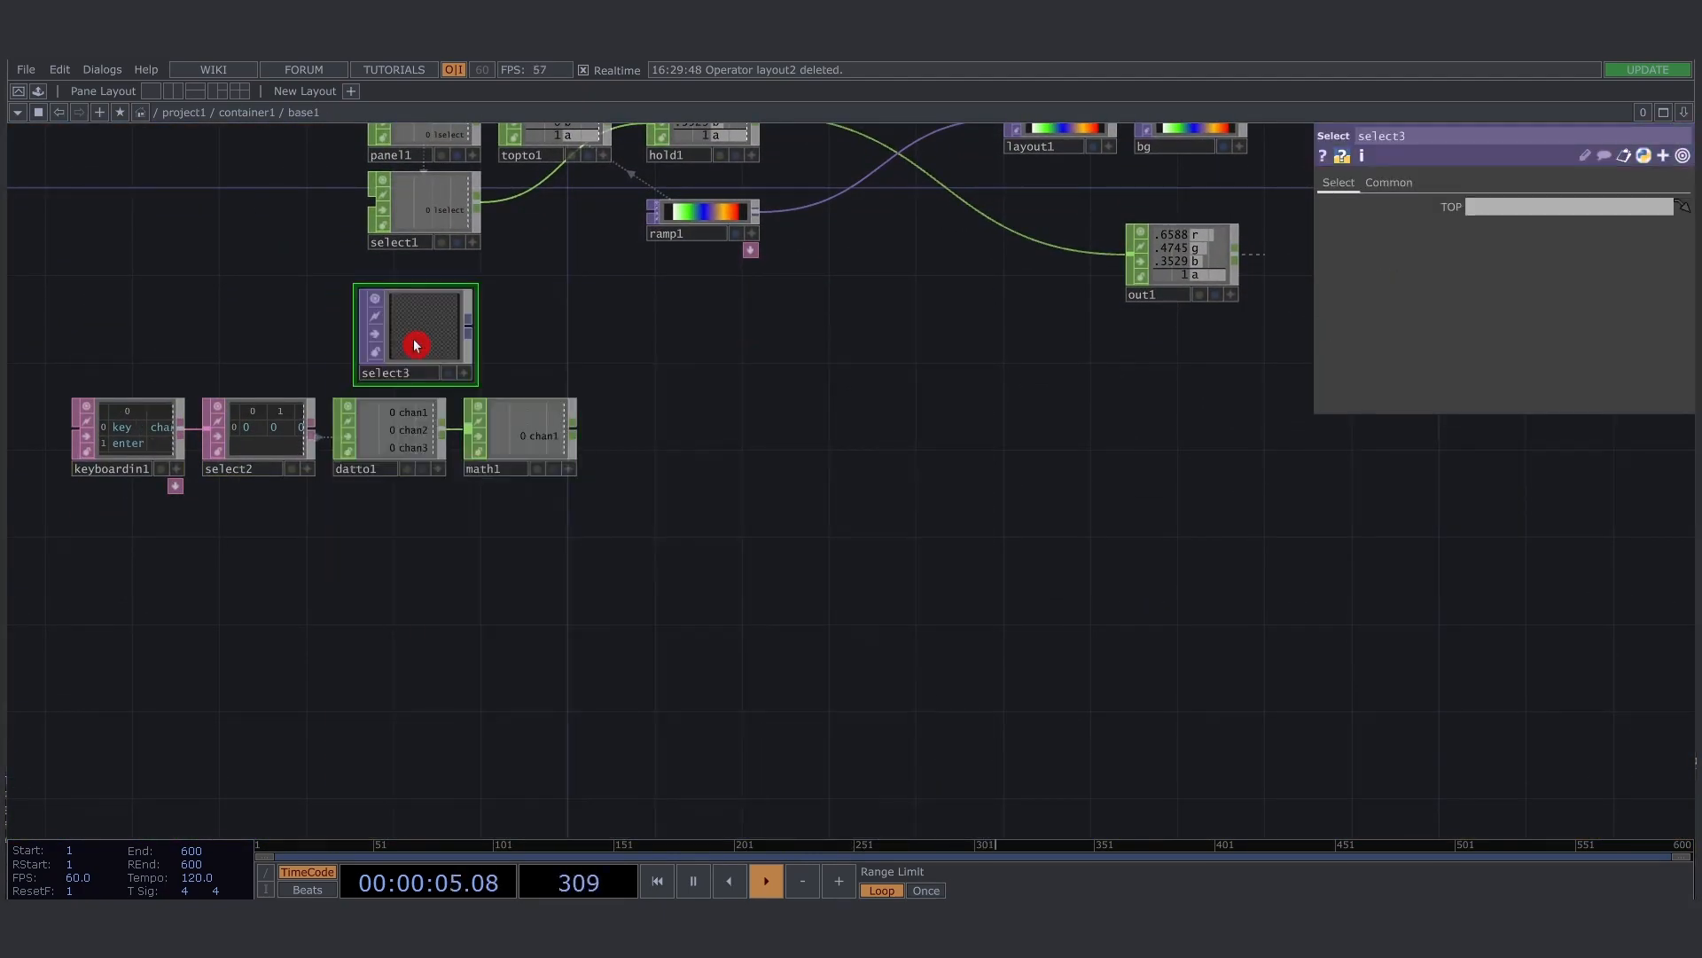
Move the select3 TOP below and to the right of the keyboard chain and set its TOP reference to ../bg
left_click_drag(414, 343, 685, 569)
left_click(1516, 213)
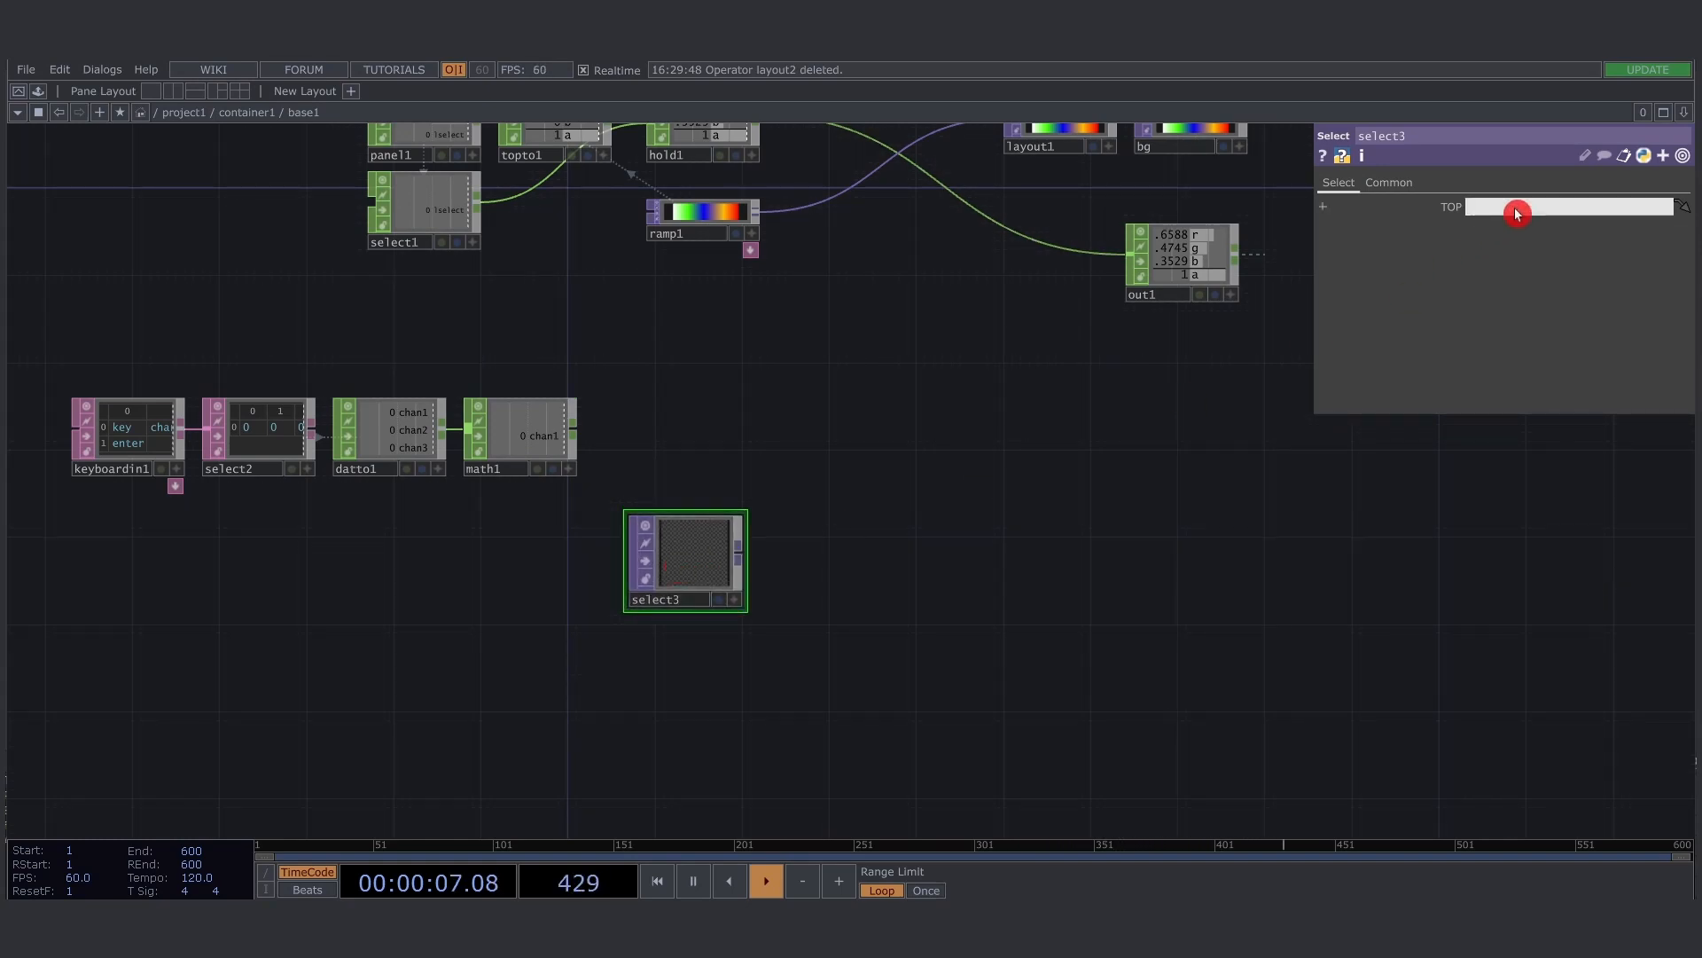
type("../bg")
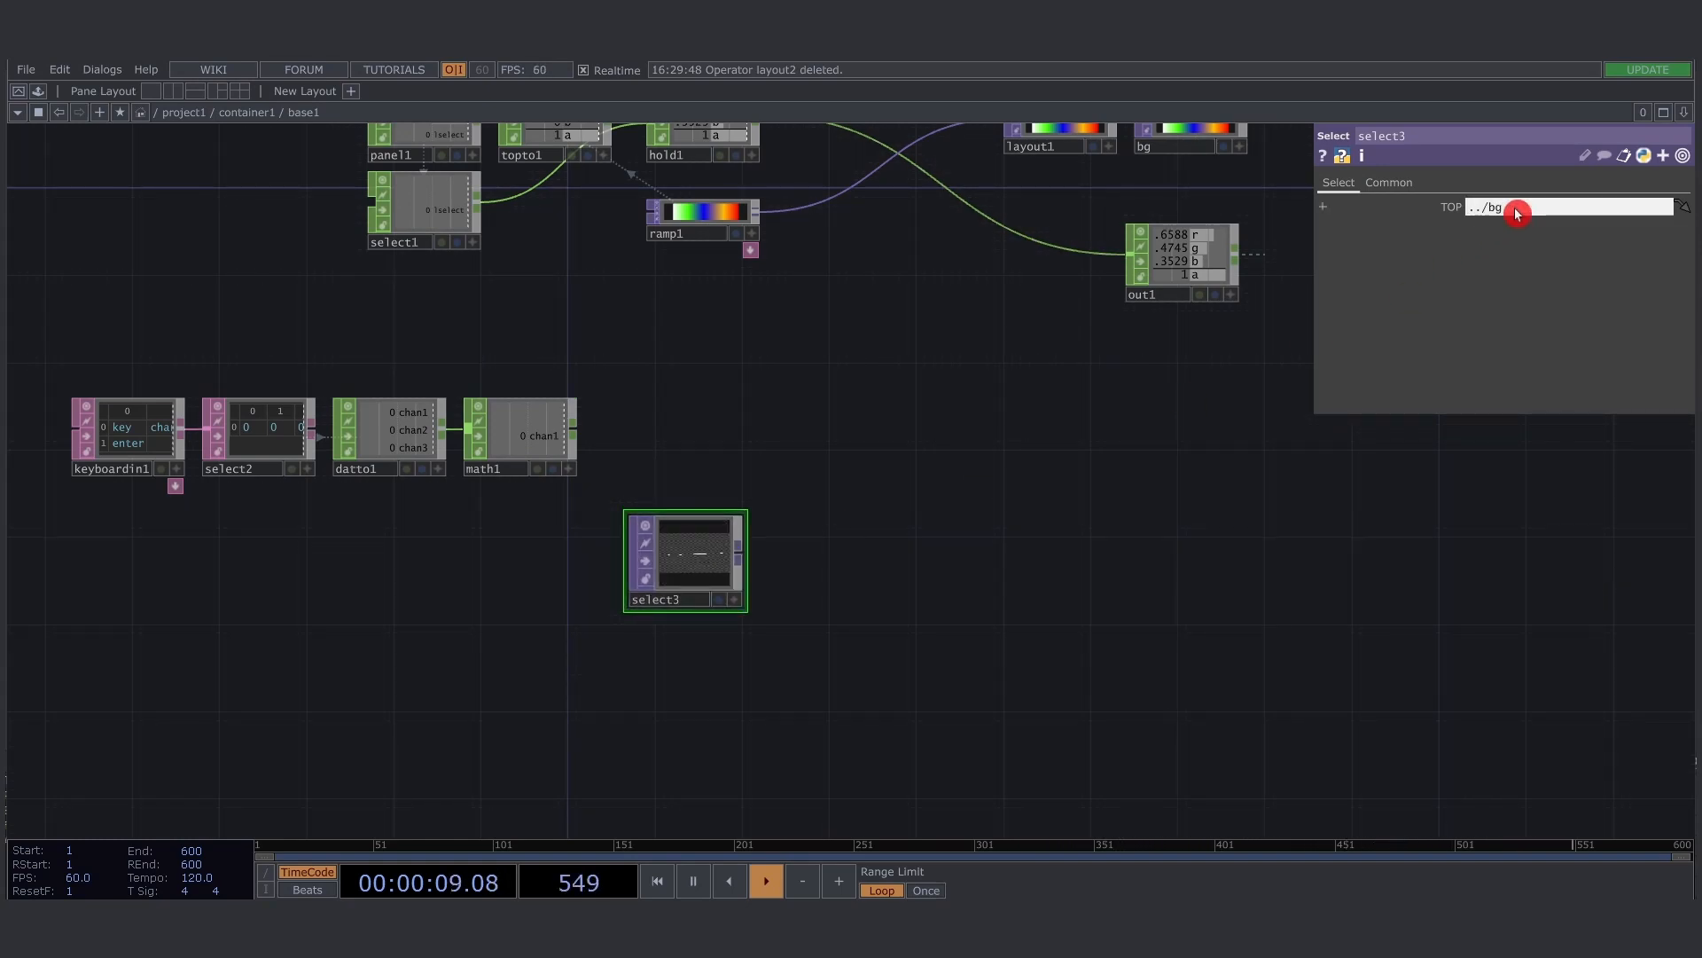
key("Return")
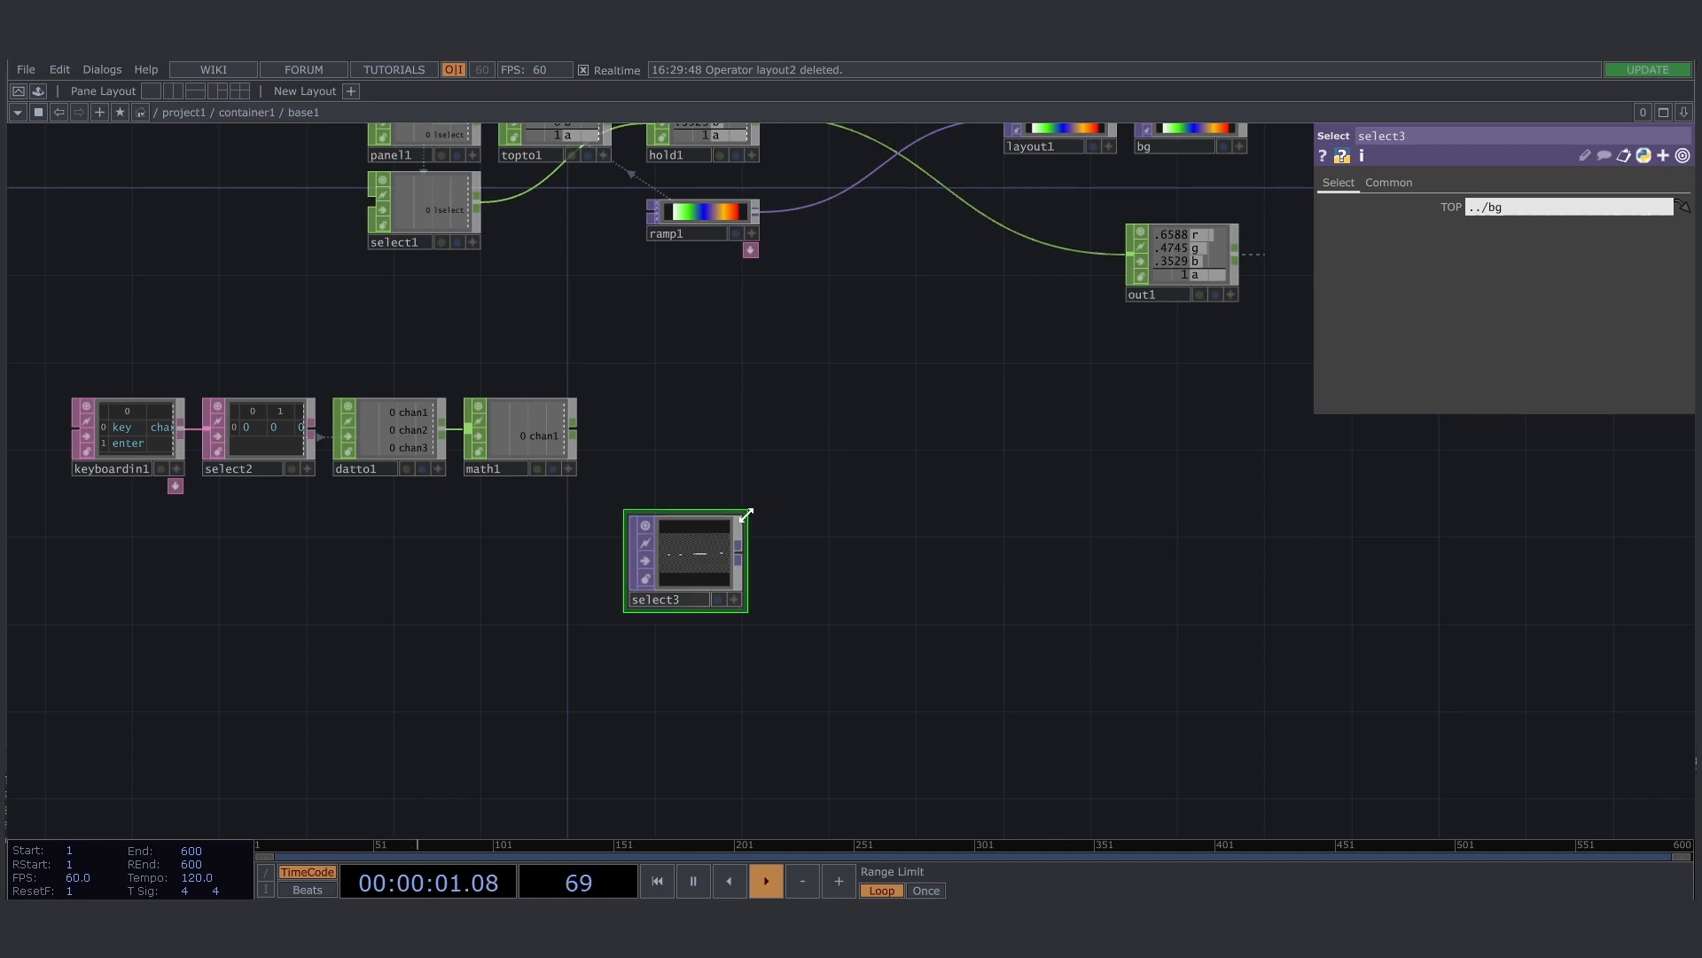
Move the whole chain from keyboardin1 to math1 down so that it lines up beside select3
left_click_drag(680, 449, 746, 534)
left_click_drag(165, 449, 524, 601)
left_click_drag(722, 654, 601, 578)
left_click_drag(586, 498, 694, 545)
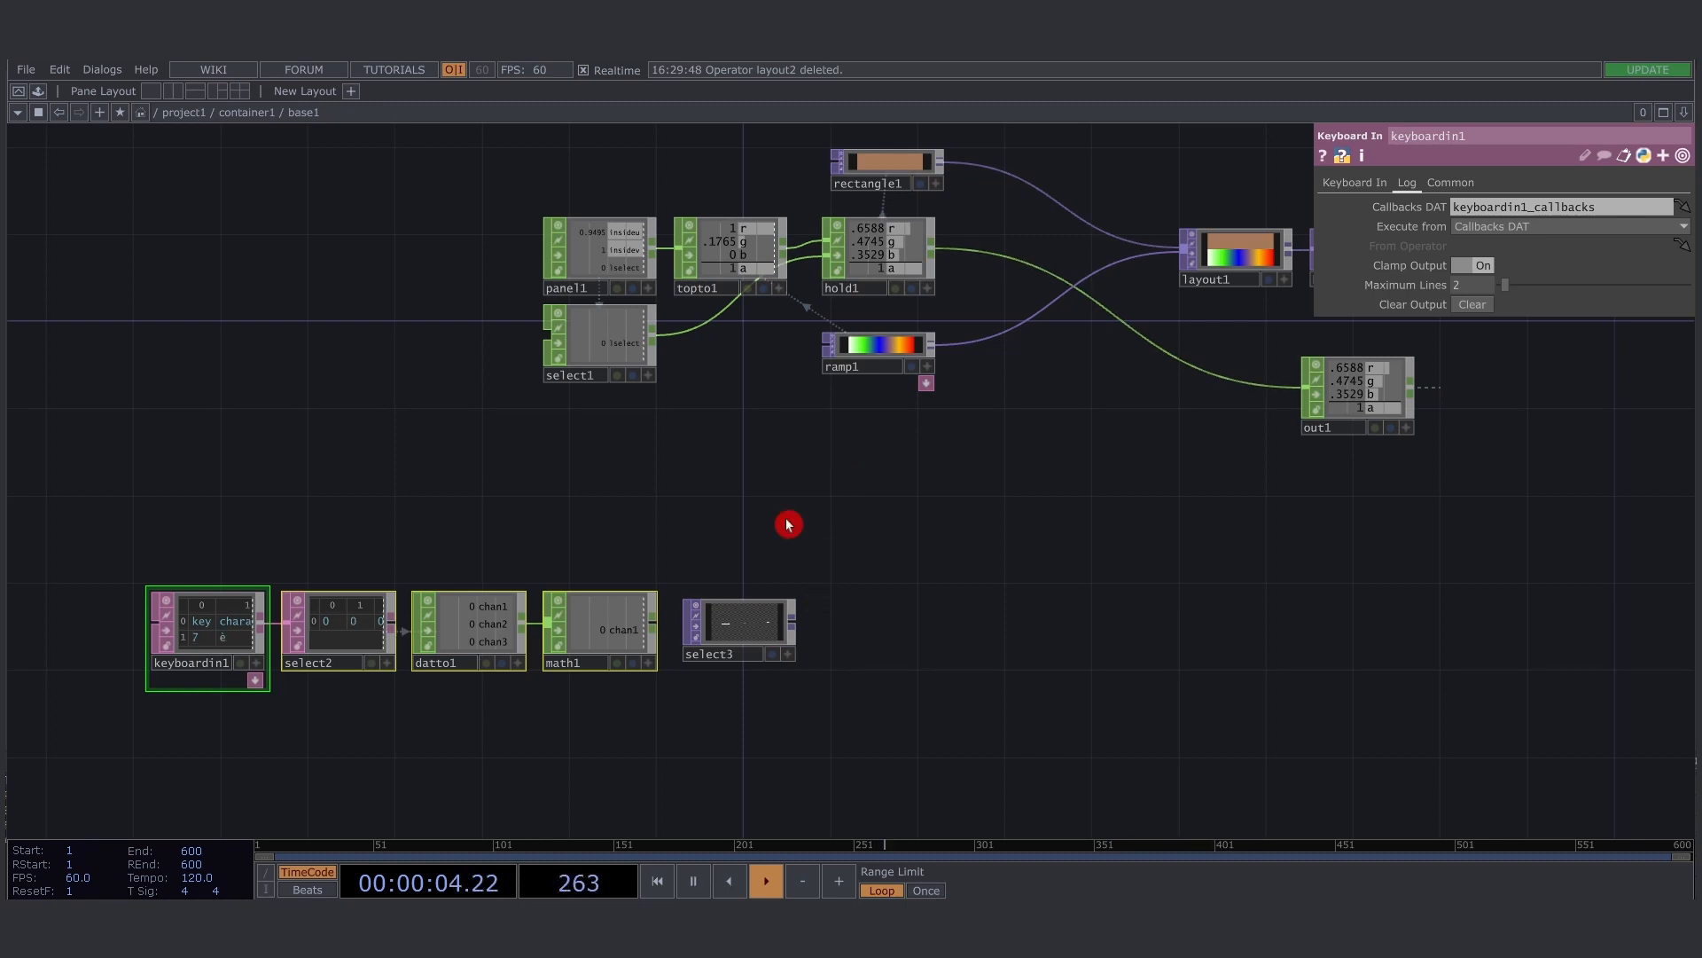
Add a TOP to CHOP from select3's output and place it directly above select3
right_click(793, 629)
left_click(589, 400)
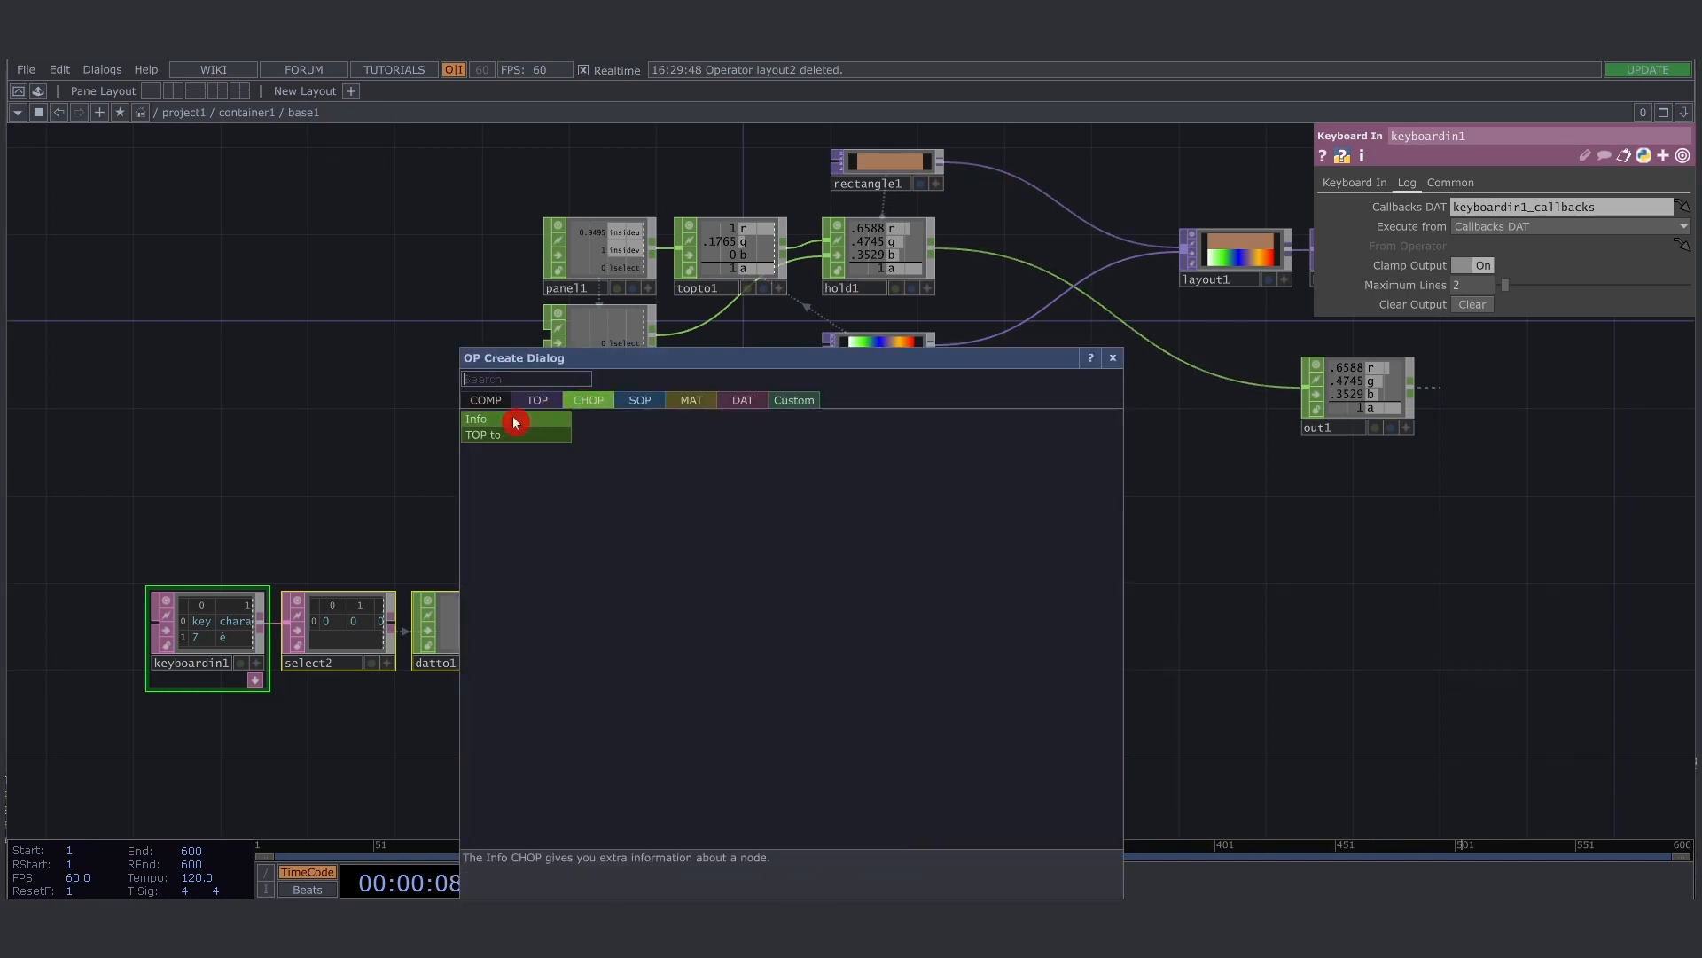
left_click(505, 434)
left_click(743, 537)
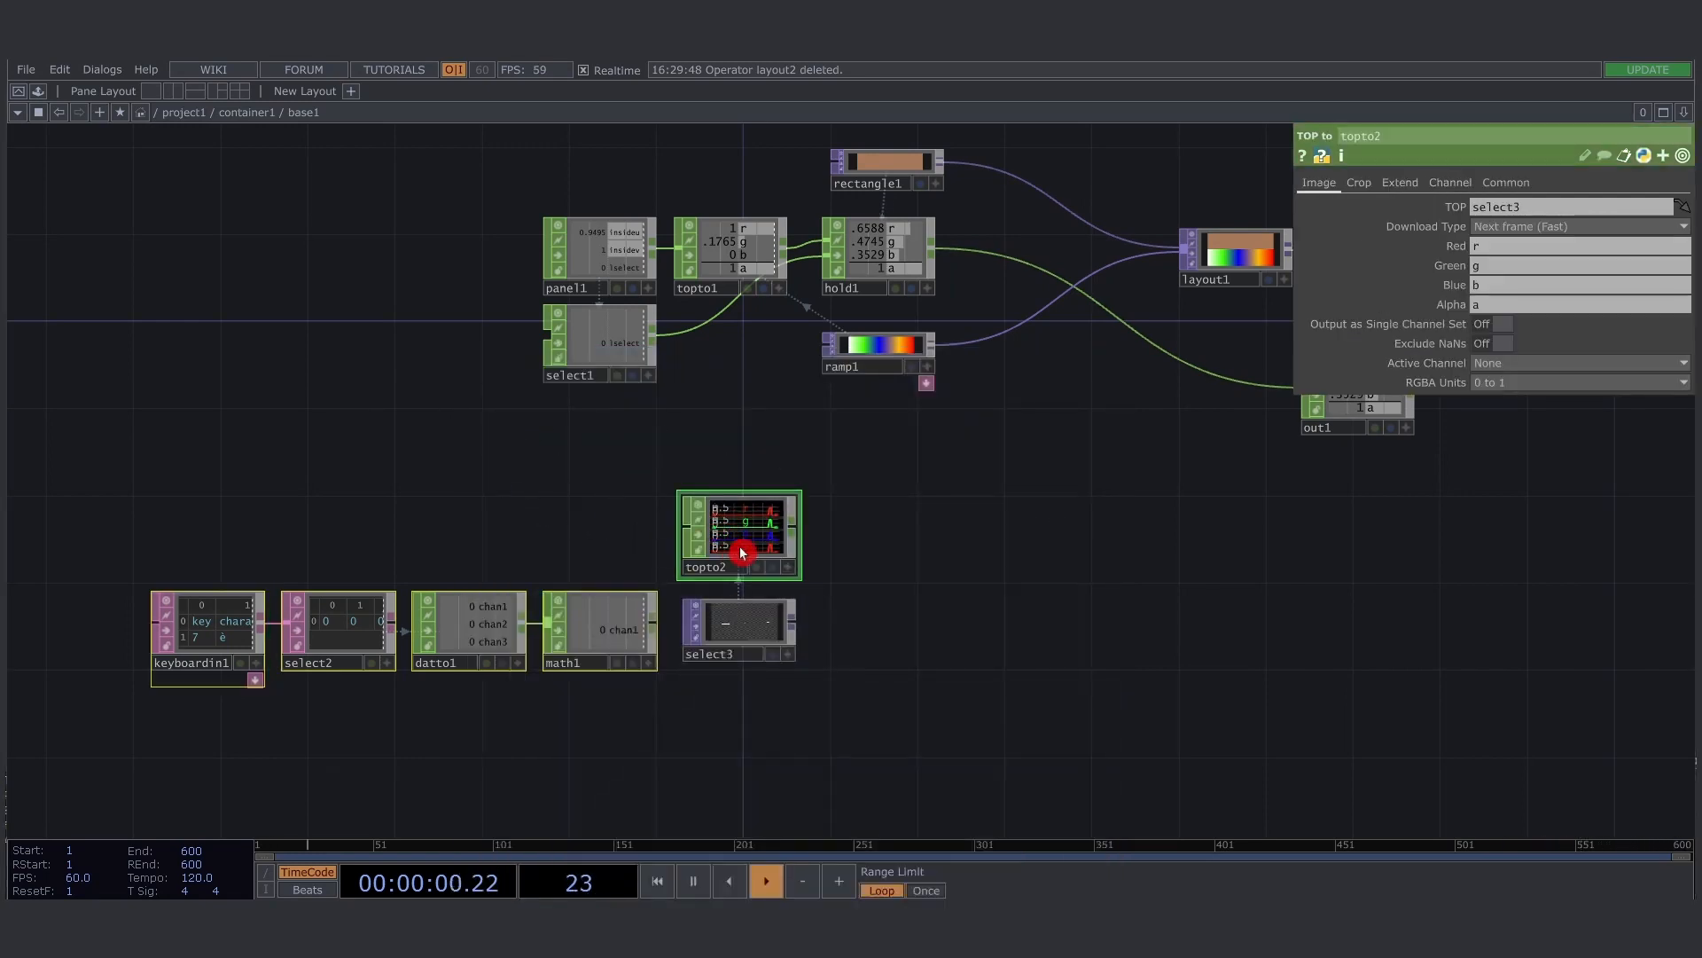
Examine topto2's channels, panel1's Component and Select settings, and base1's place inside container1
scroll(743, 543, "up", 5)
left_click_drag(578, 422, 958, 637)
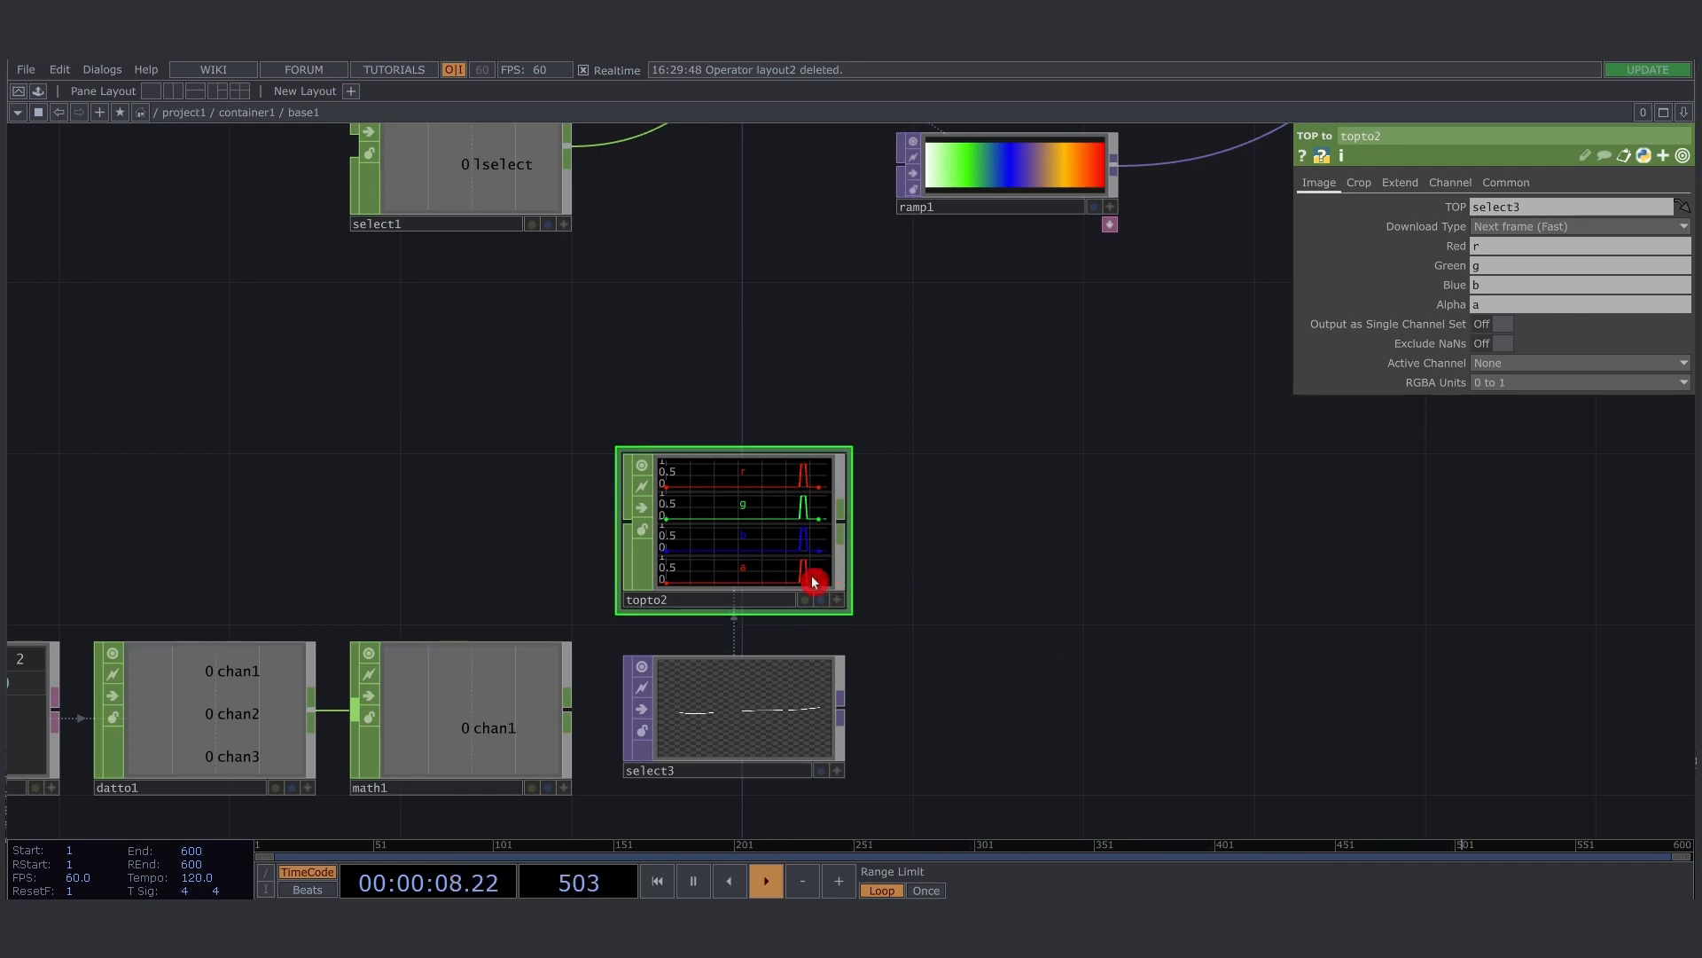
left_click_drag(592, 530, 831, 541)
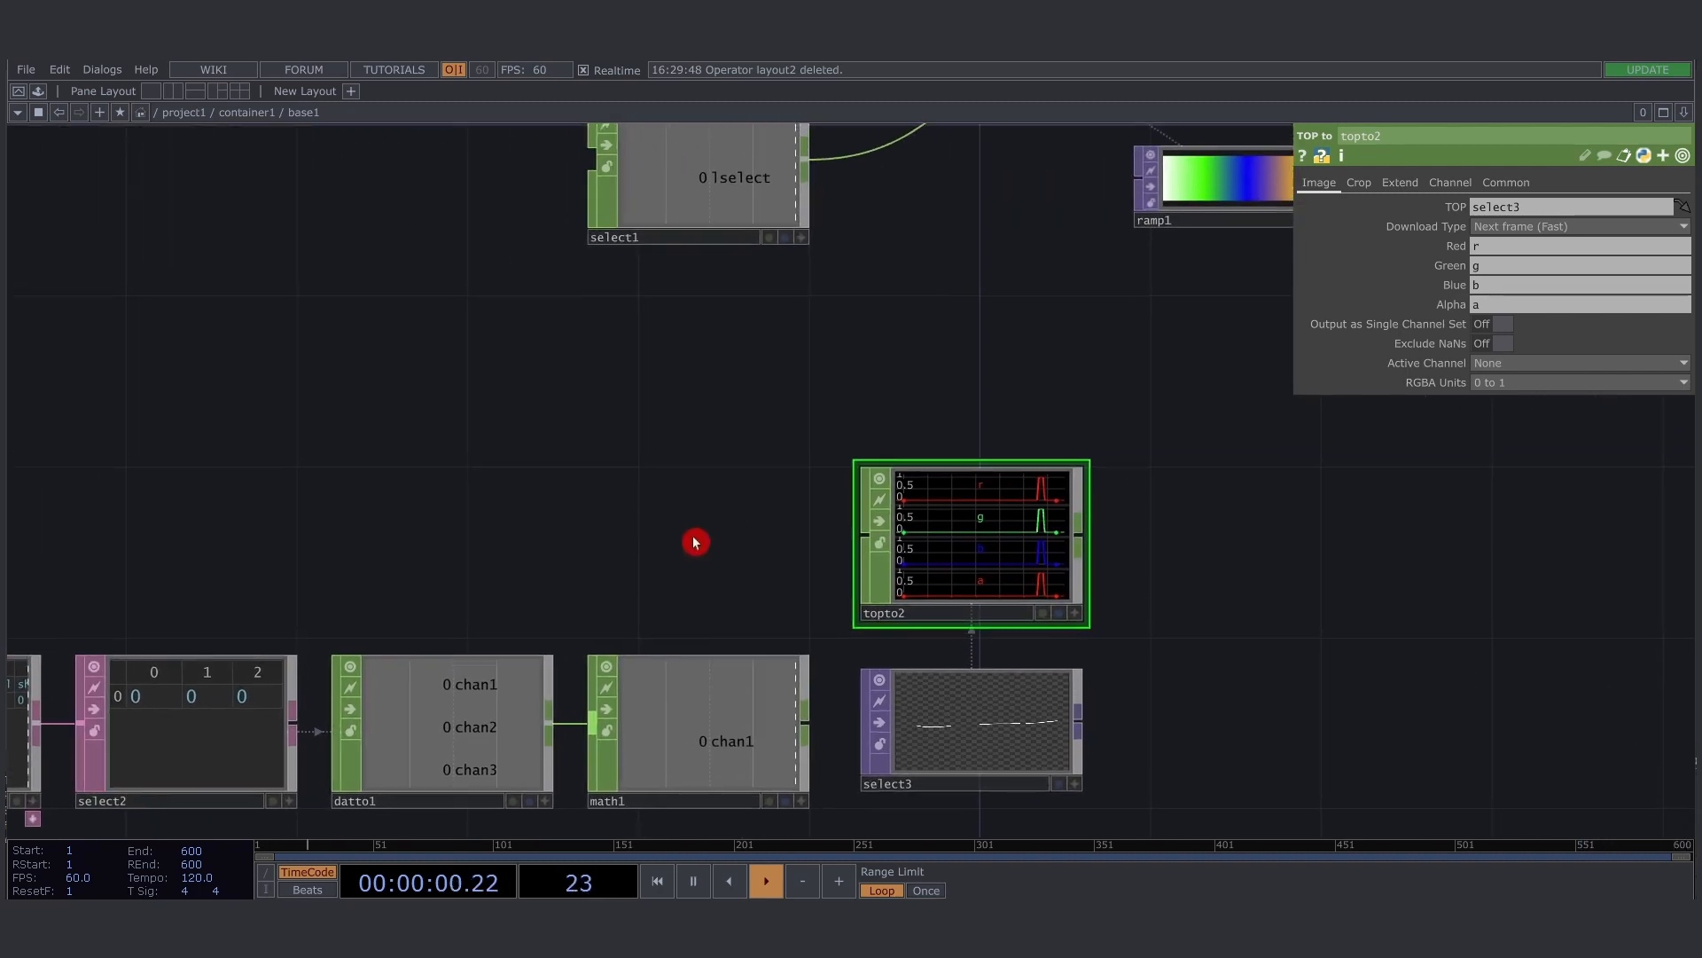
left_click_drag(841, 325, 878, 537)
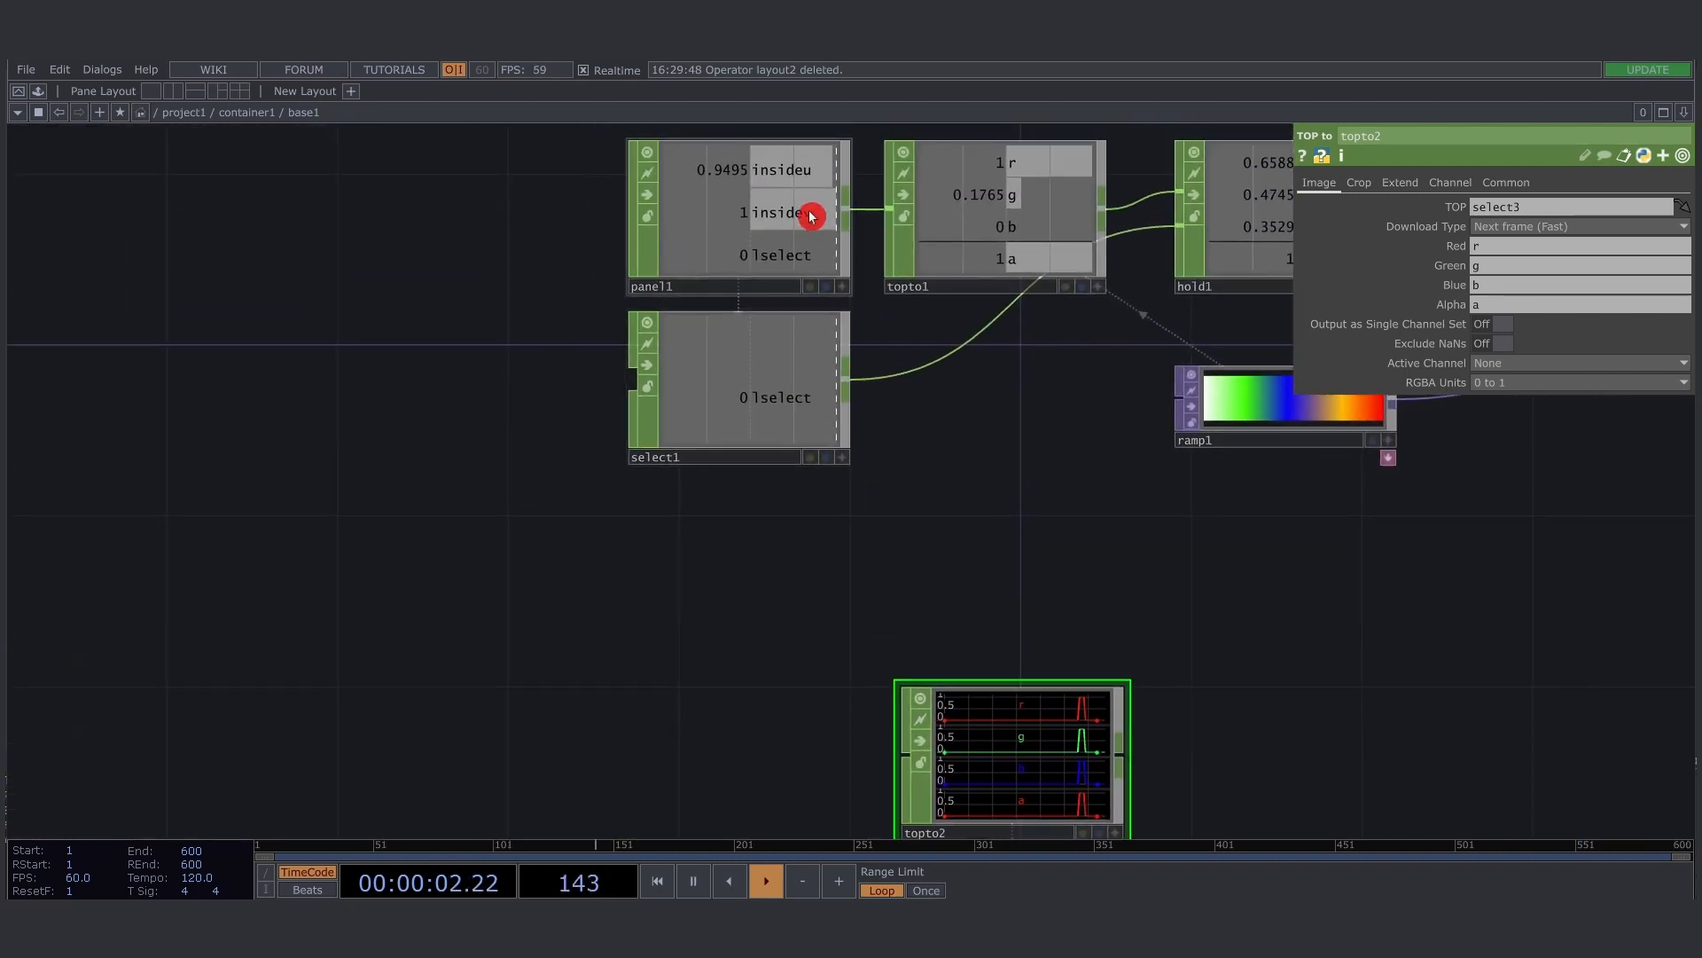
left_click(654, 243)
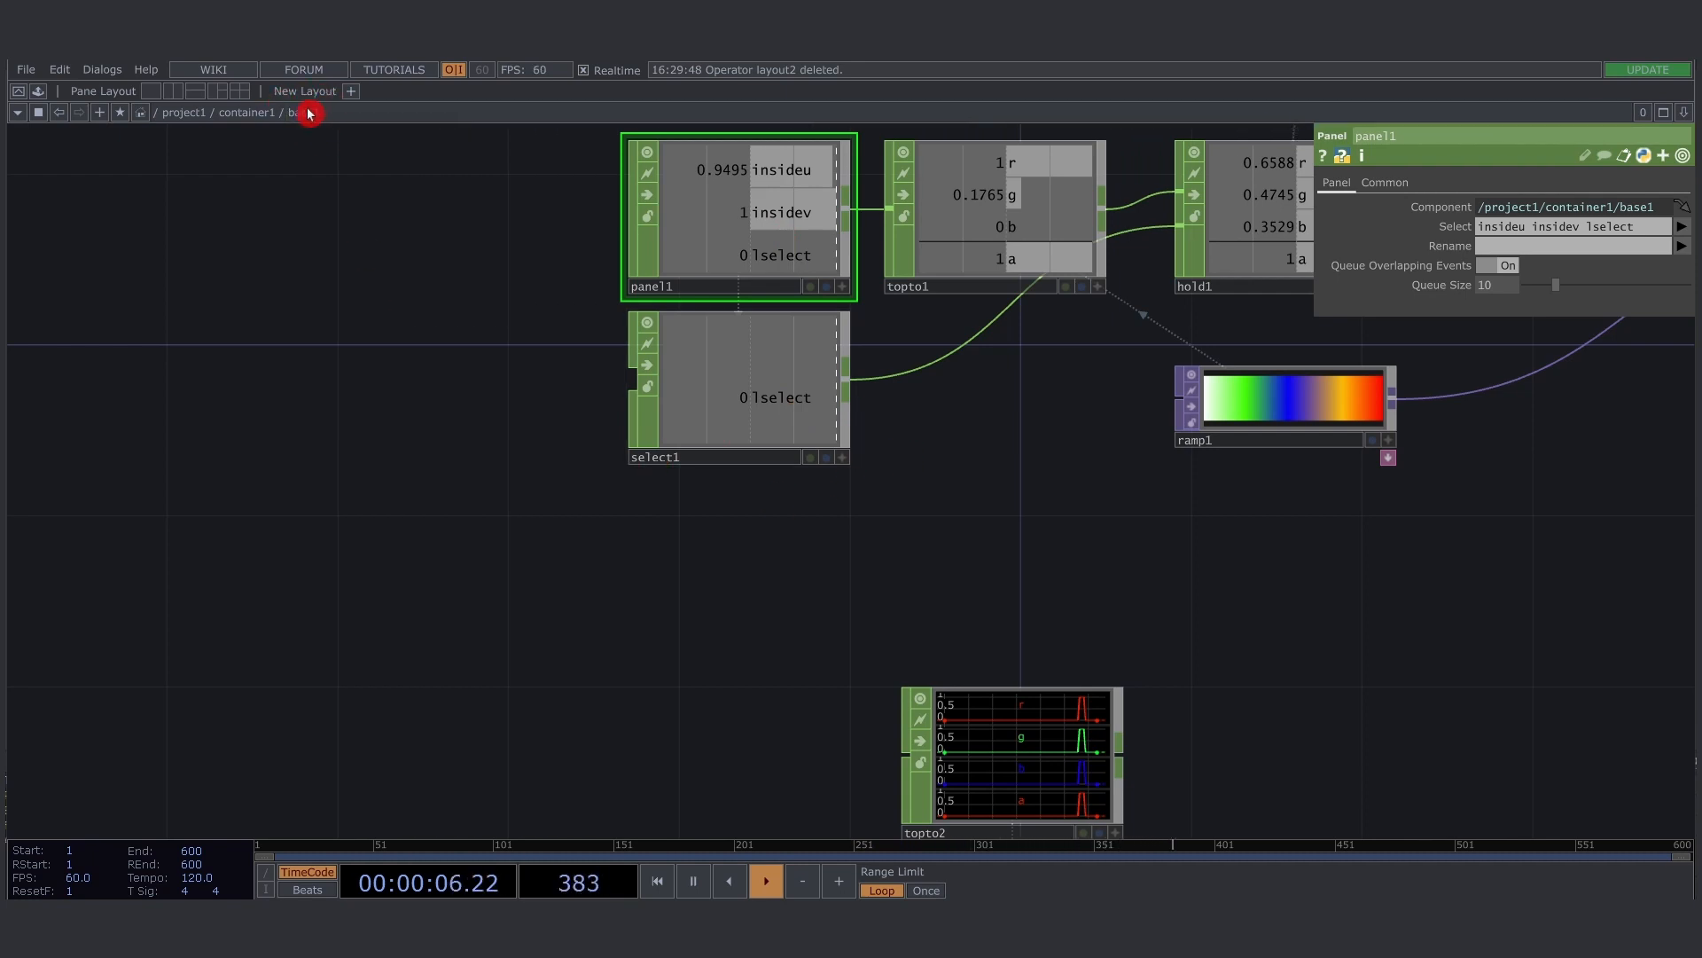
left_click_drag(715, 516, 620, 285)
scroll(753, 464, "down", 4)
left_click_drag(610, 500, 703, 529)
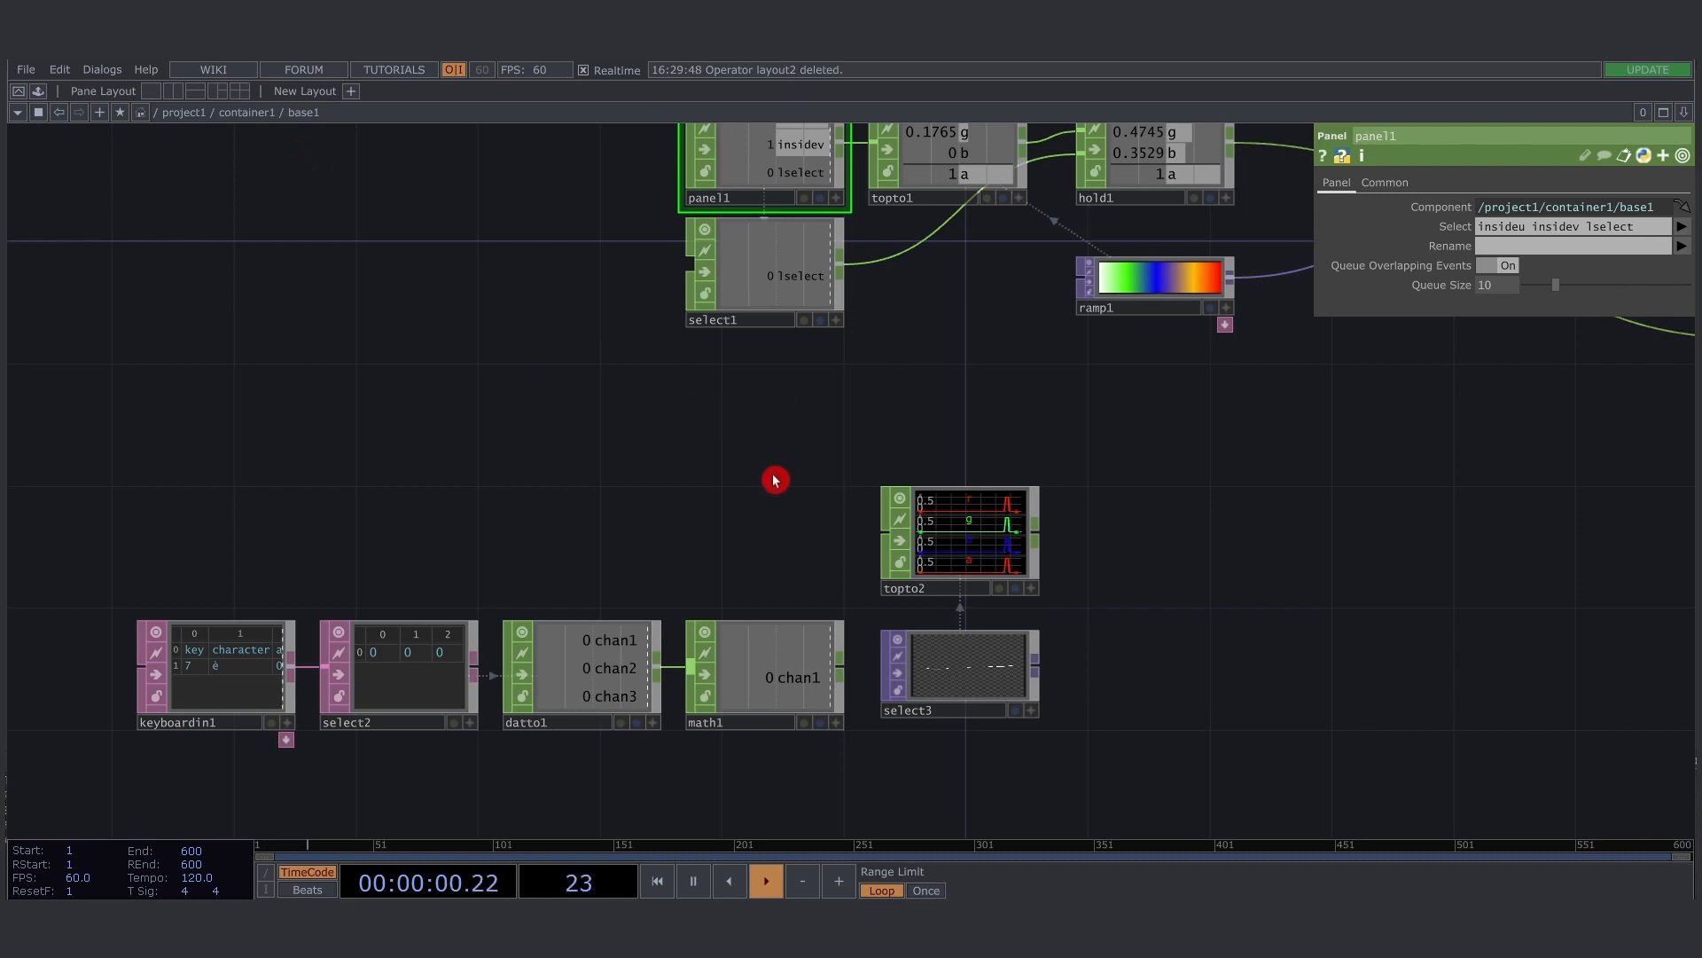
scroll(833, 487, "down", 6)
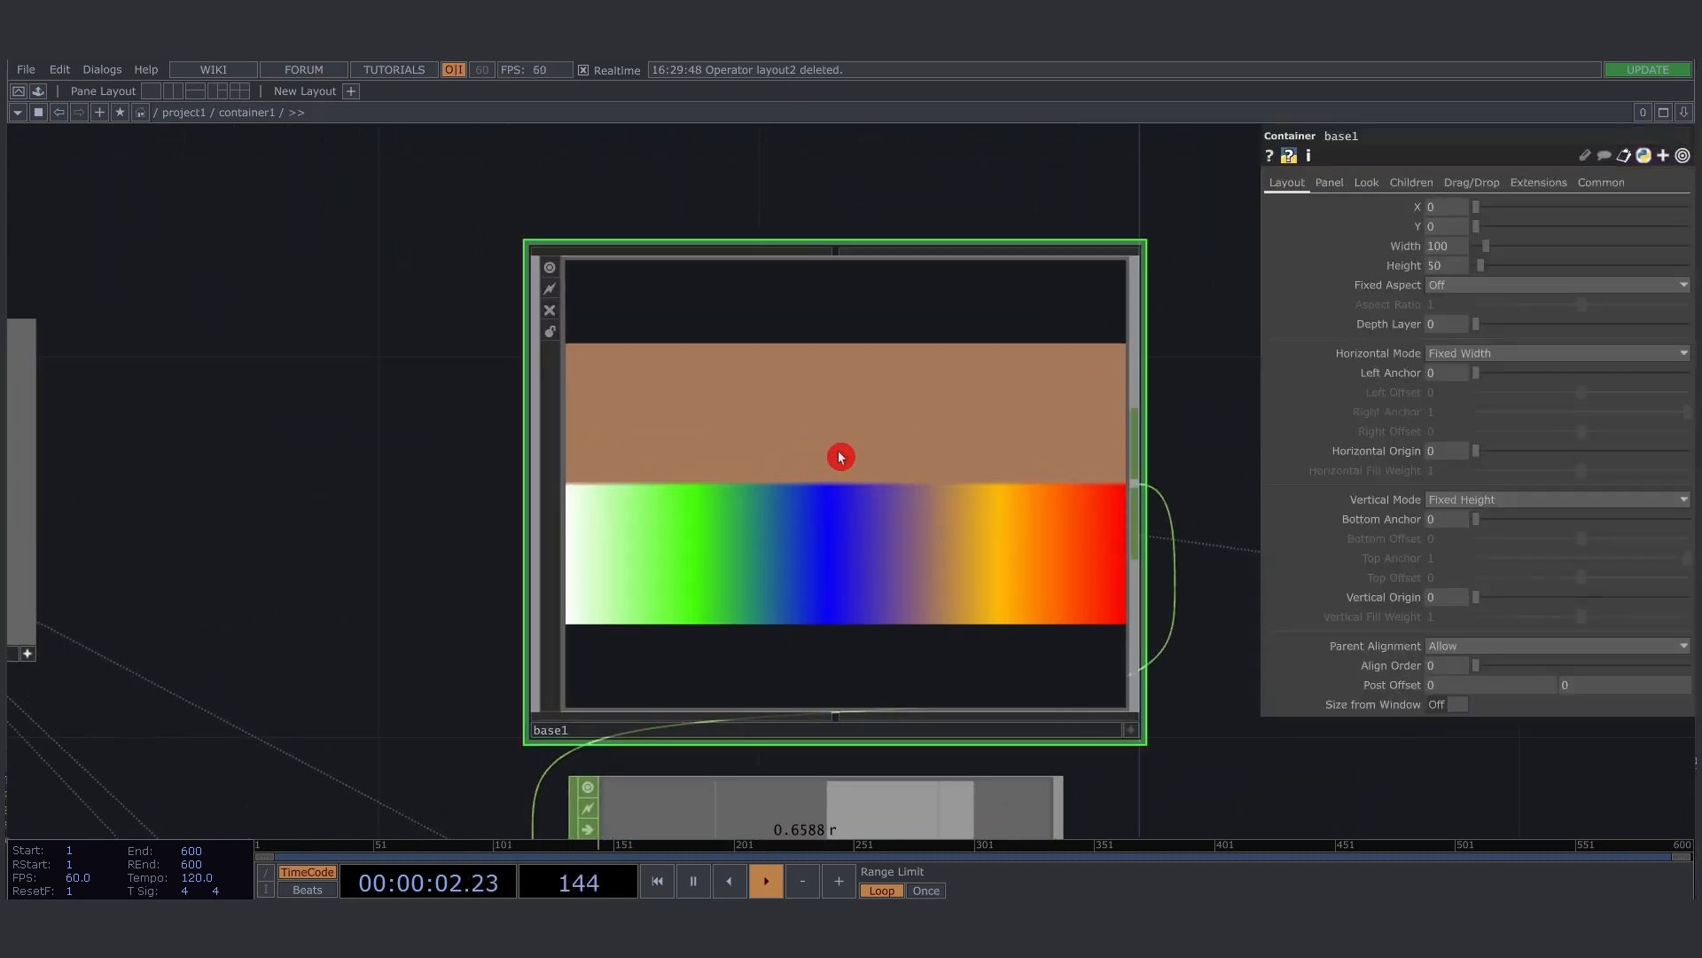
scroll(840, 457, "down", 5)
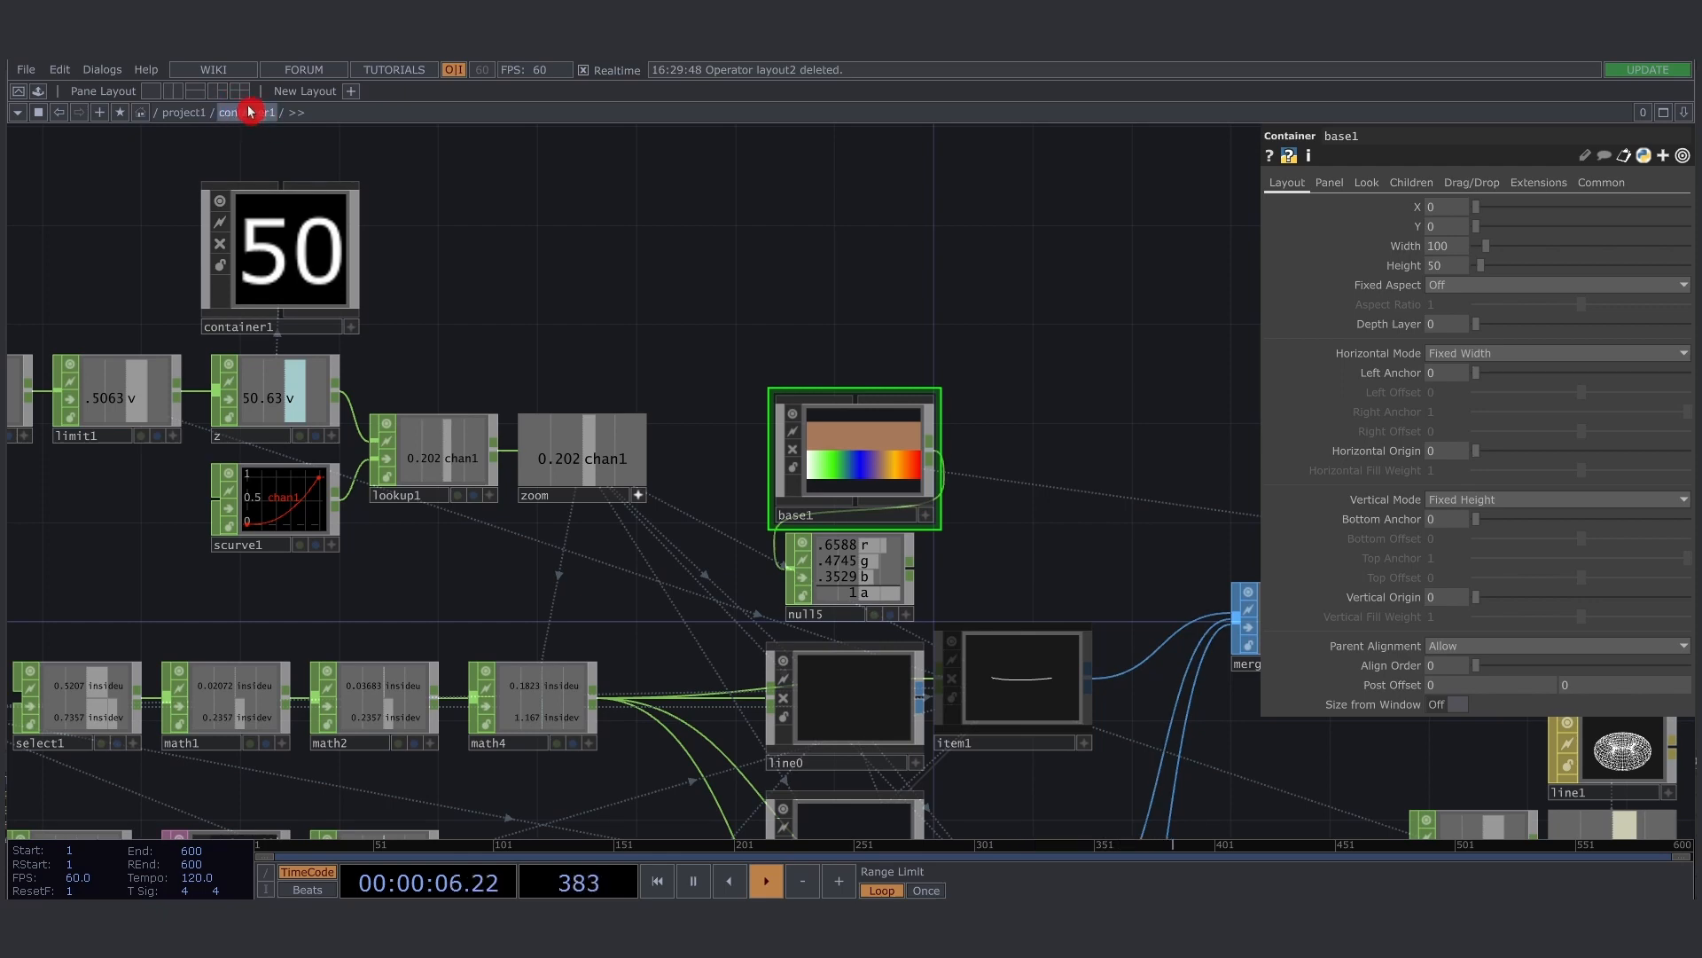
scroll(853, 457, "up", 5)
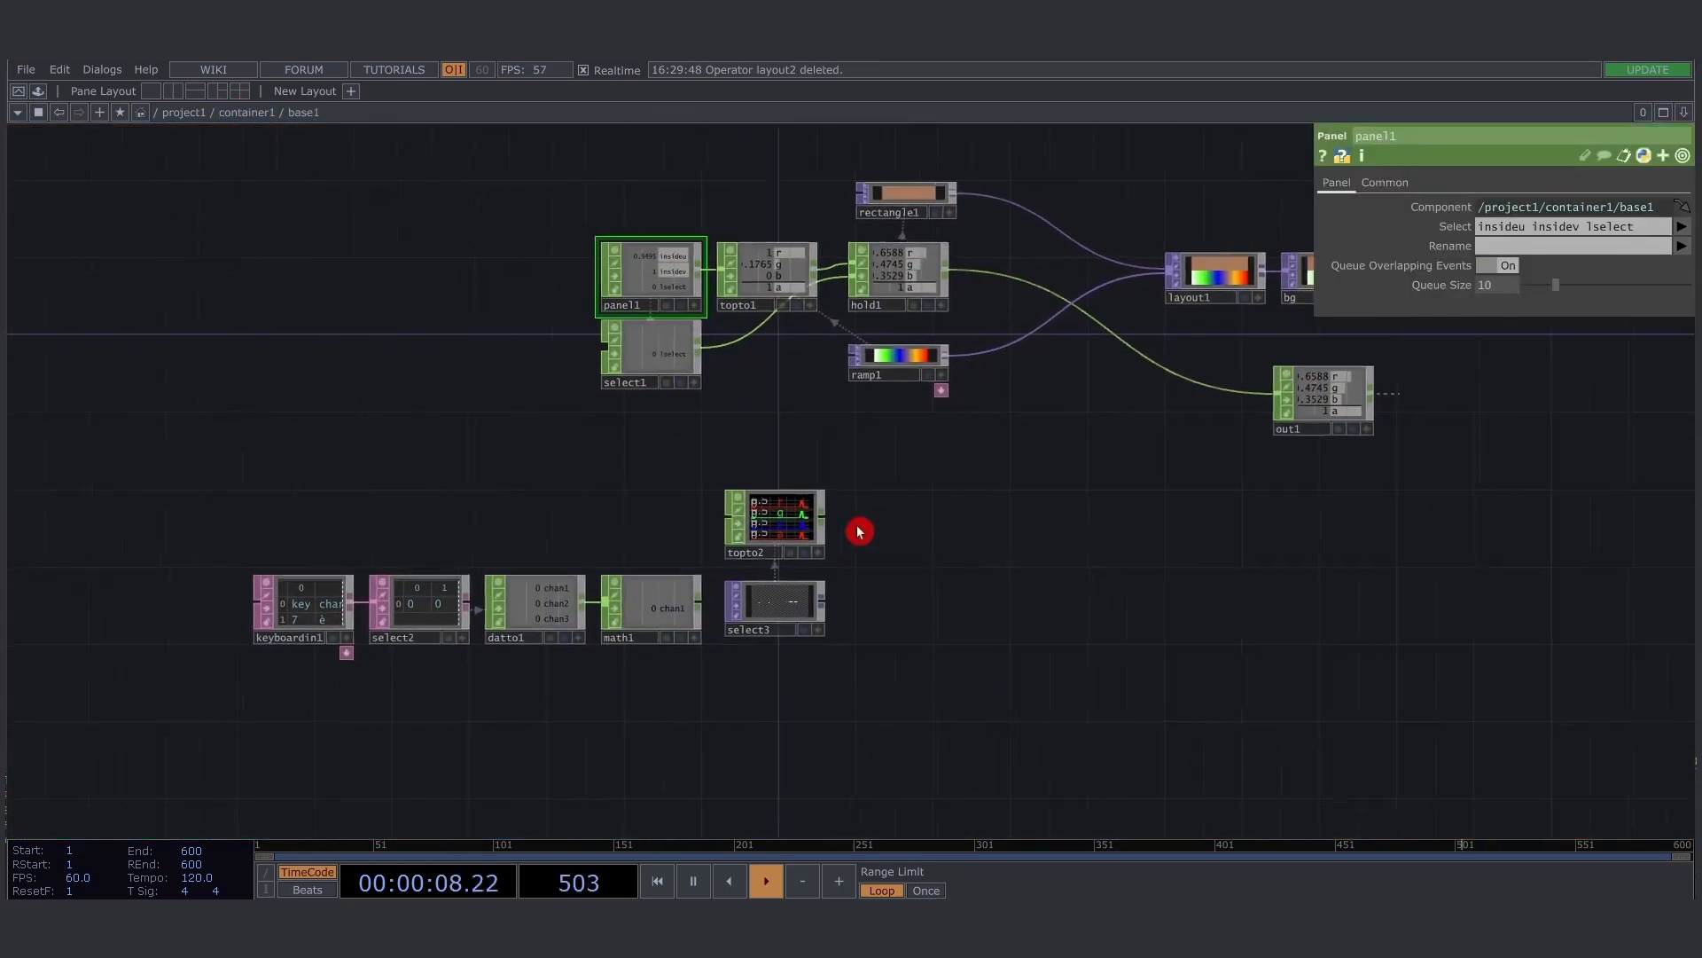
scroll(656, 532, "up", 3)
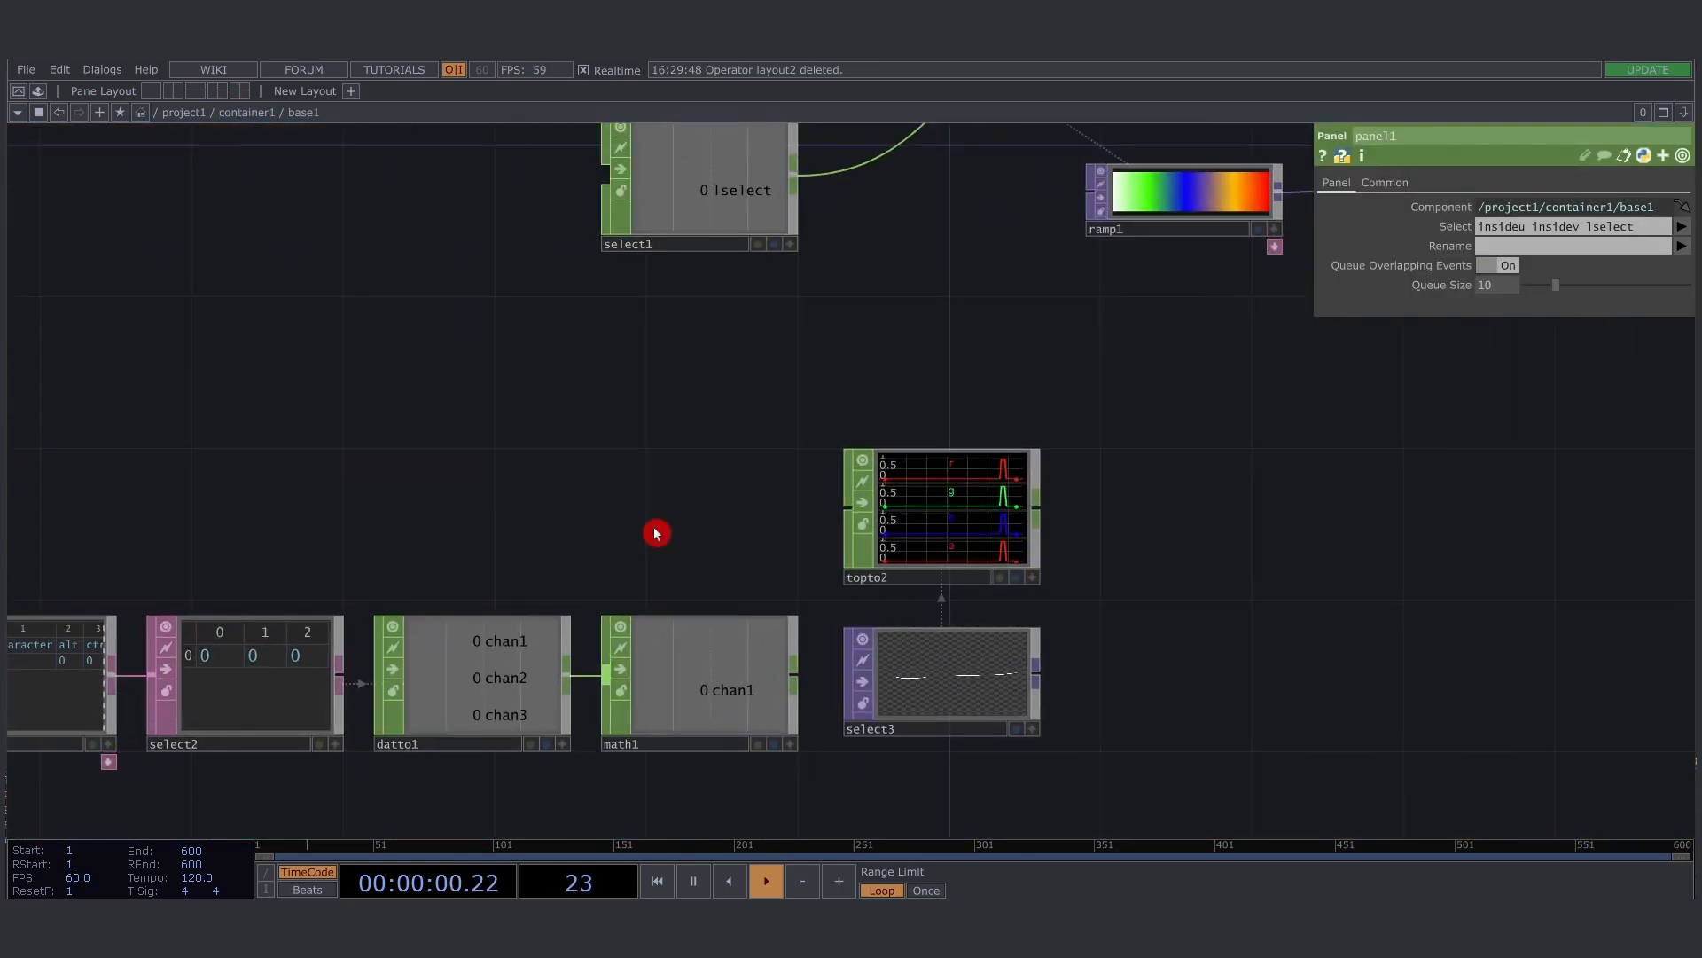
Add a Panel CHOP between math1 and select1, beside topto2, and set its Component expression to parent(2)
key("Tab")
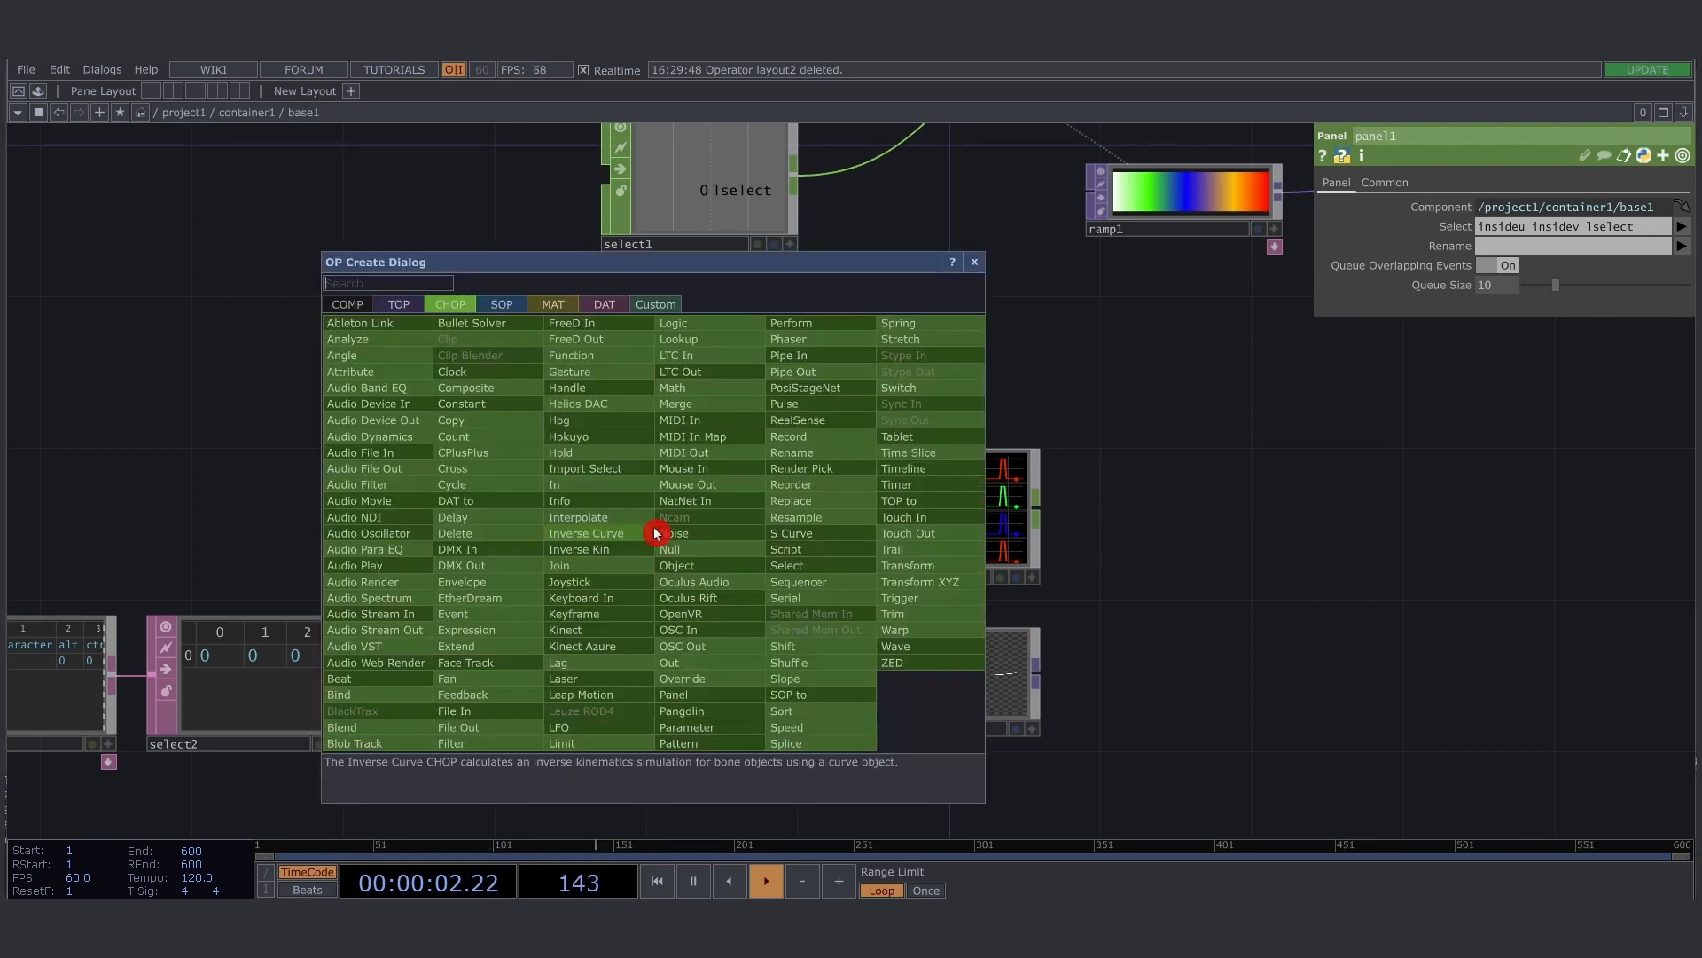
type("panel")
key("Return")
left_click(656, 533)
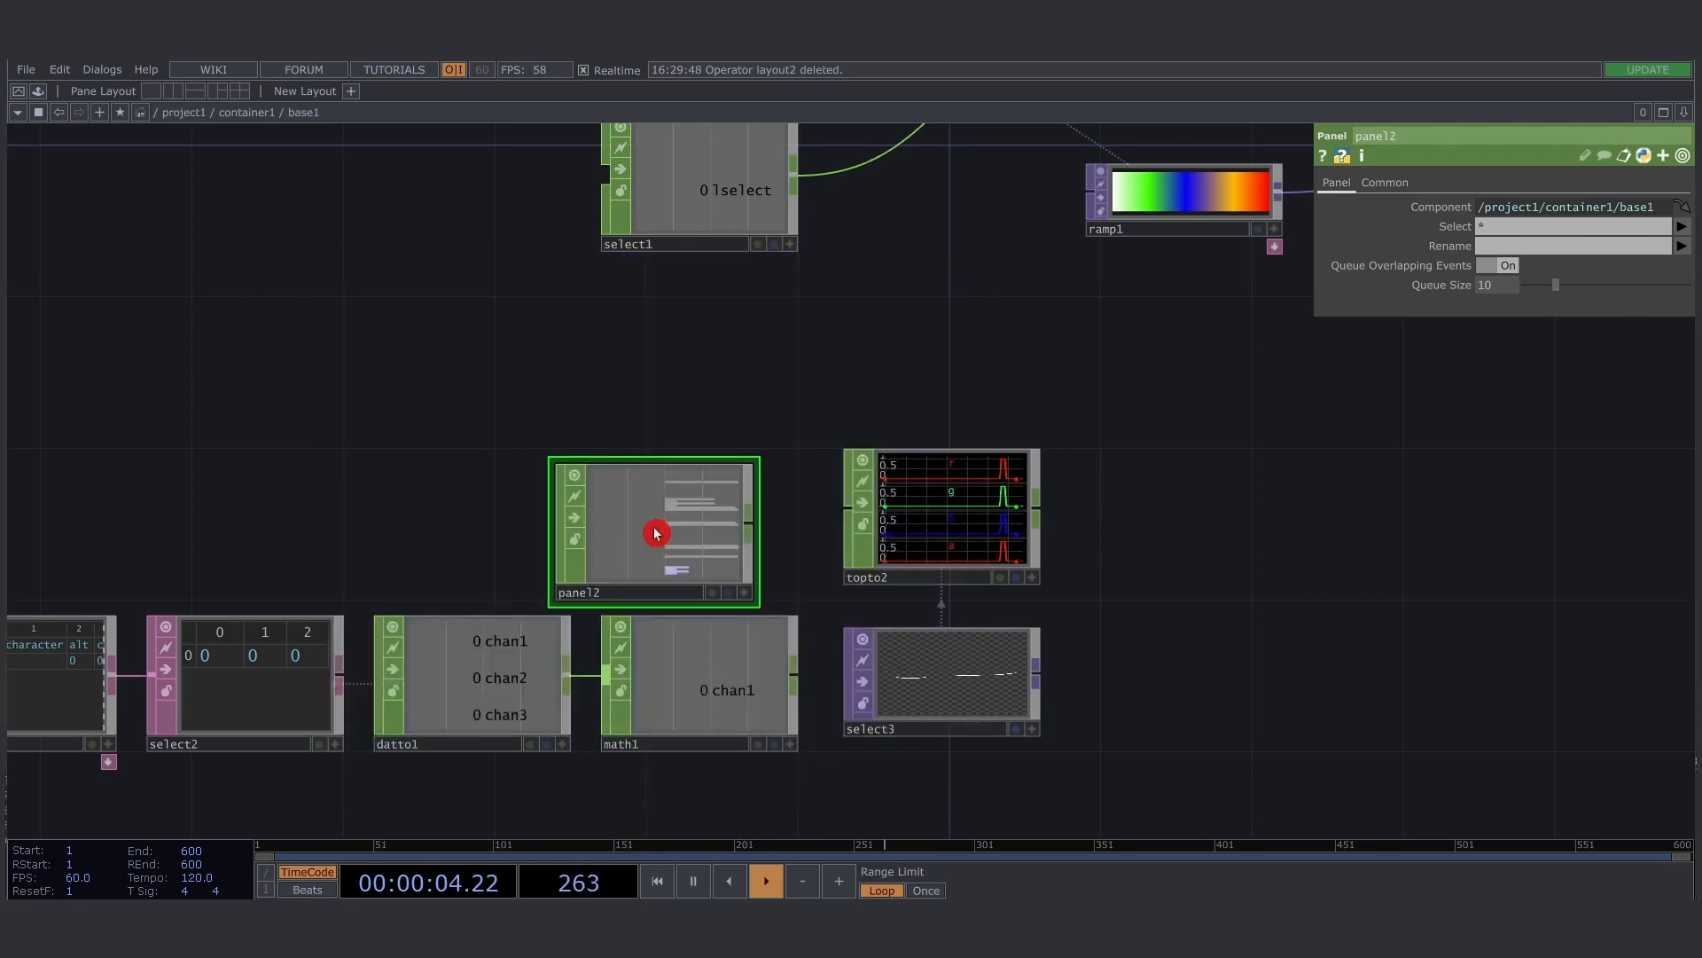
left_click_drag(656, 533, 702, 518)
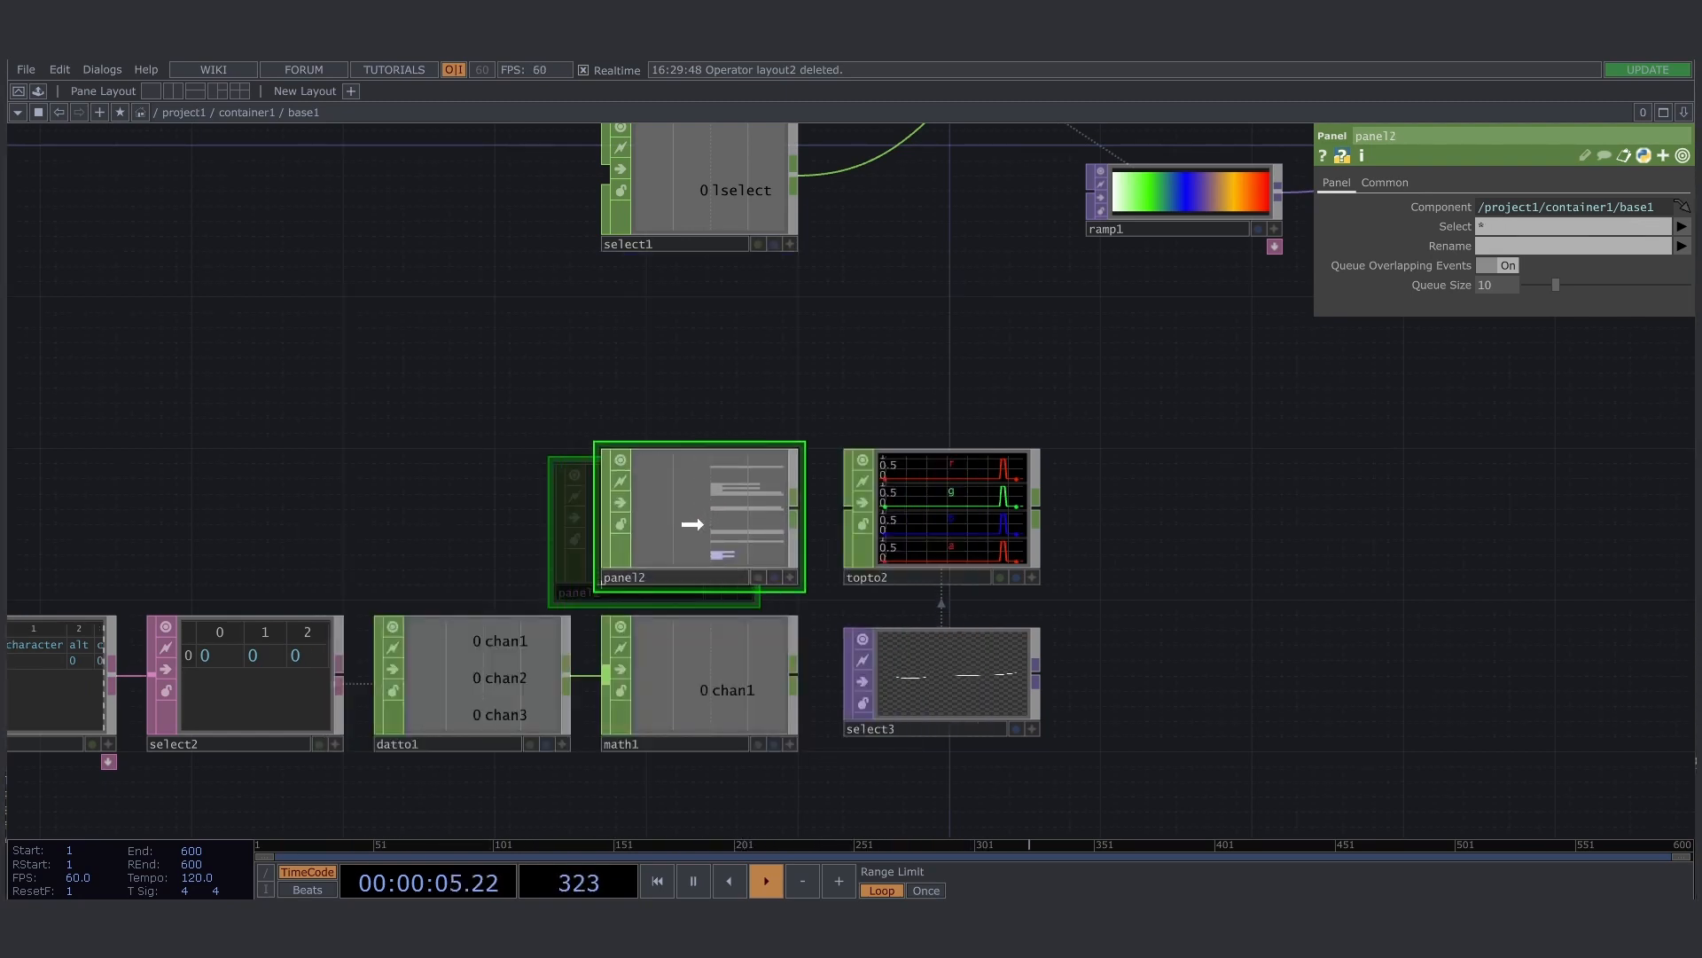
left_click(1479, 211)
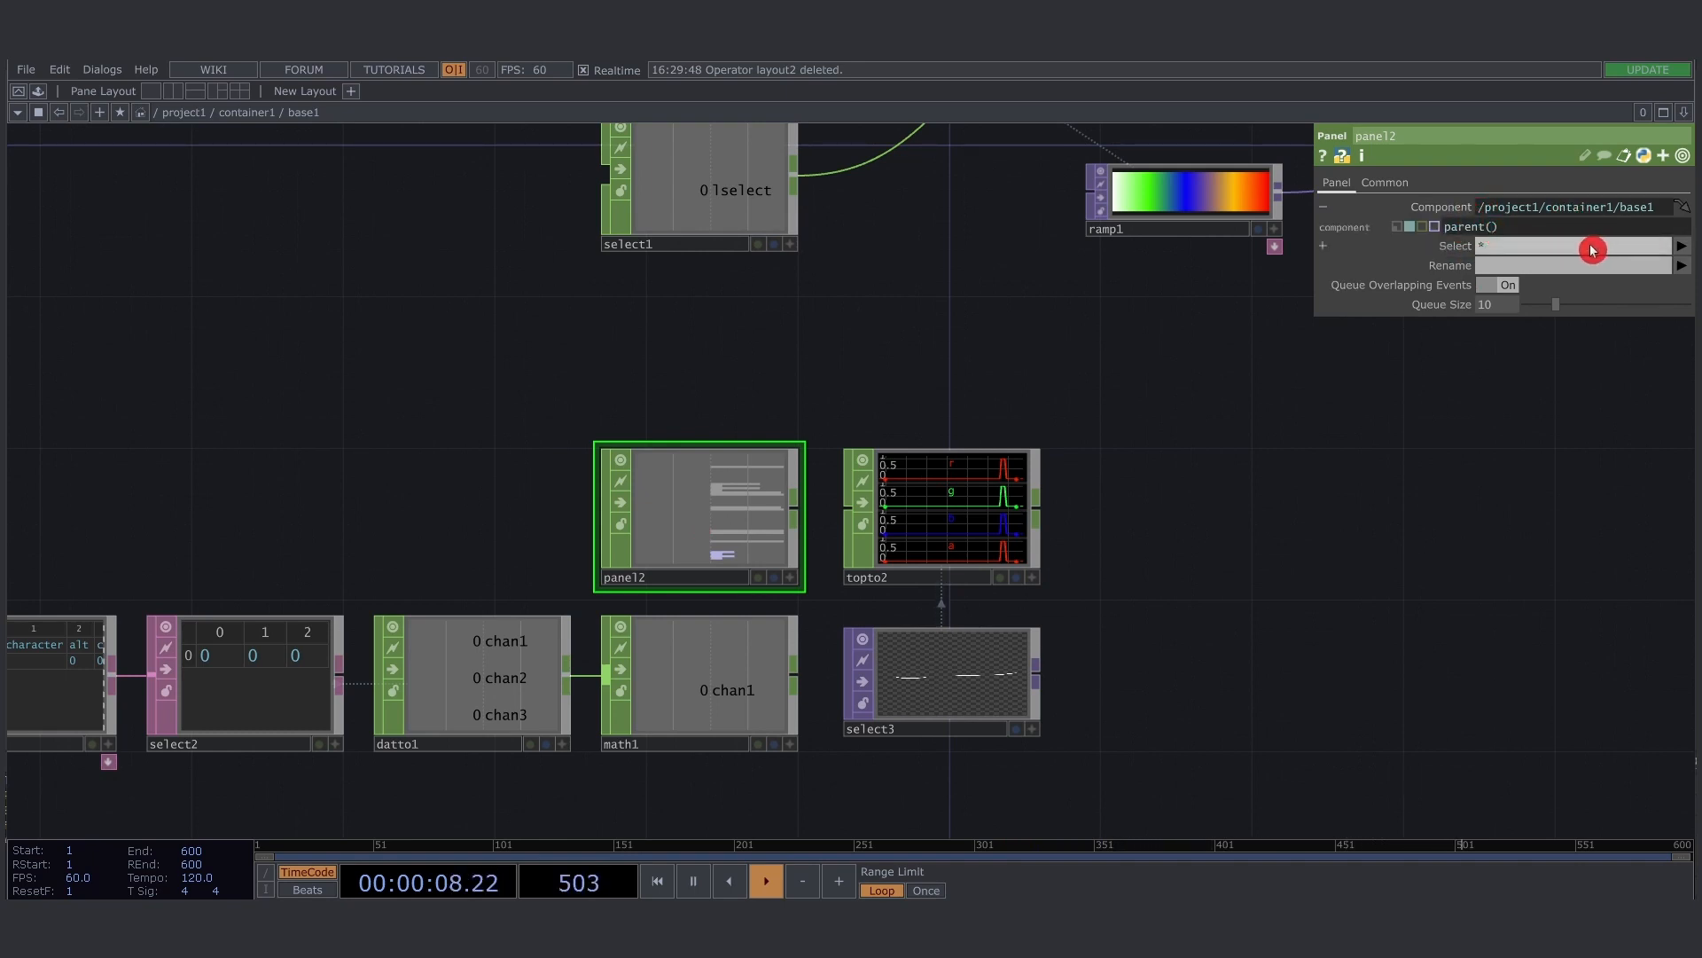
type("2")
key("Return")
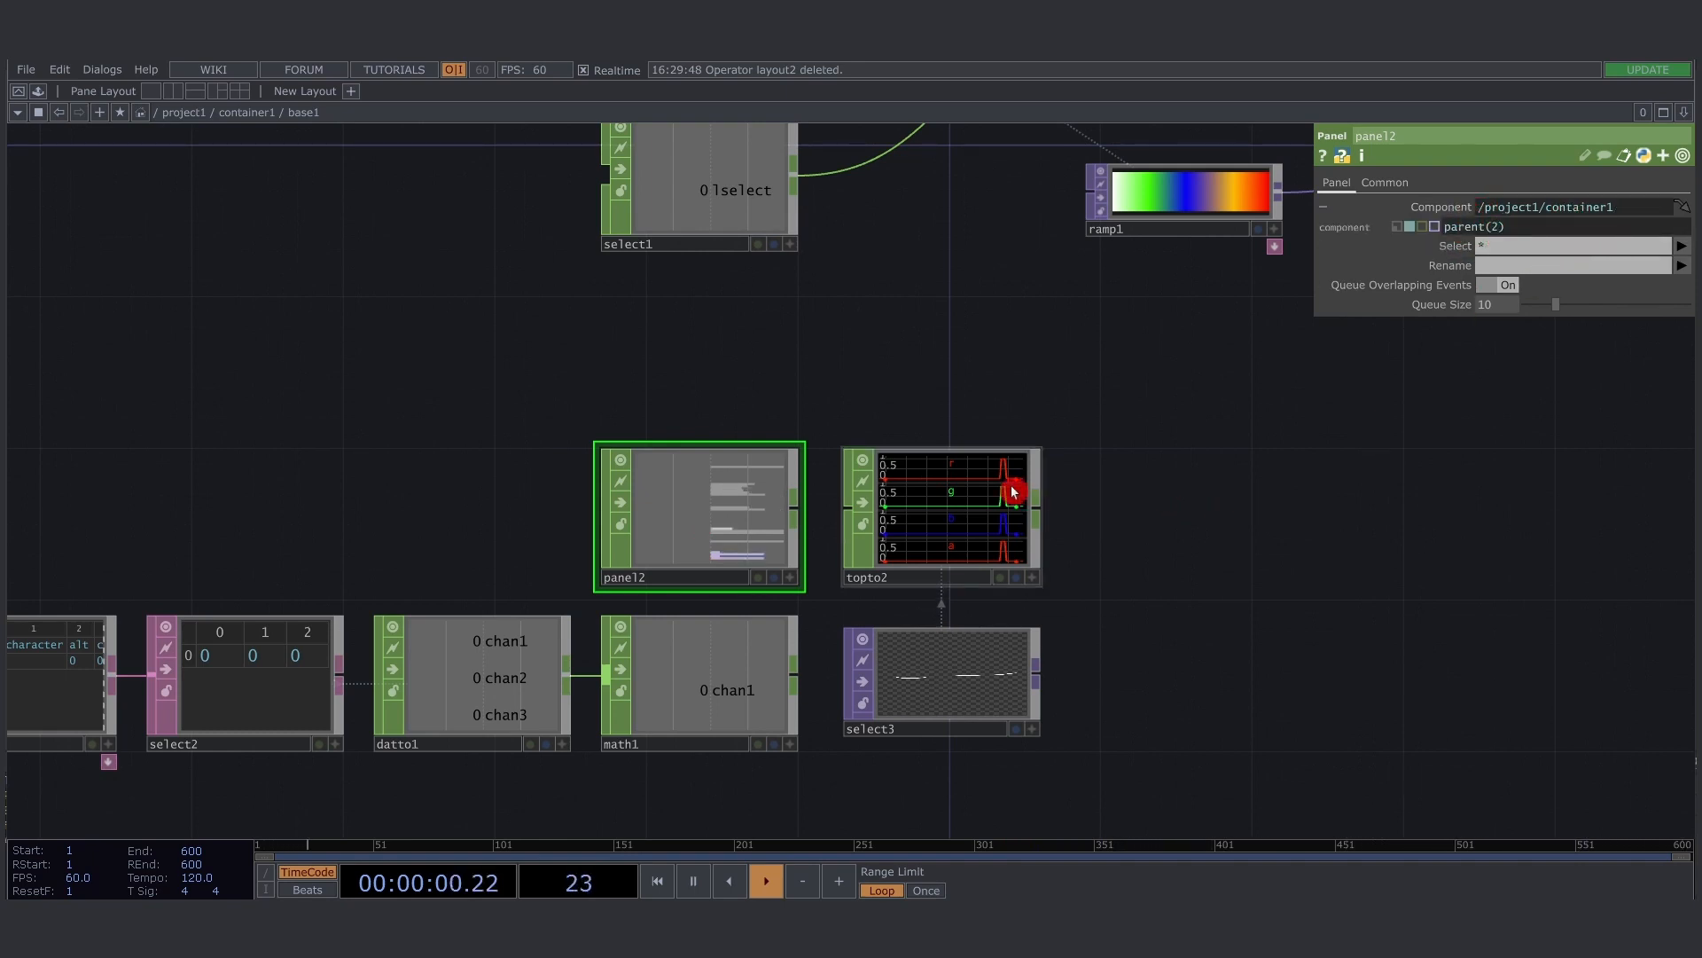
Limit panel2's selected channels to insideu insidev and connect it to topto2's input
left_click(1611, 251)
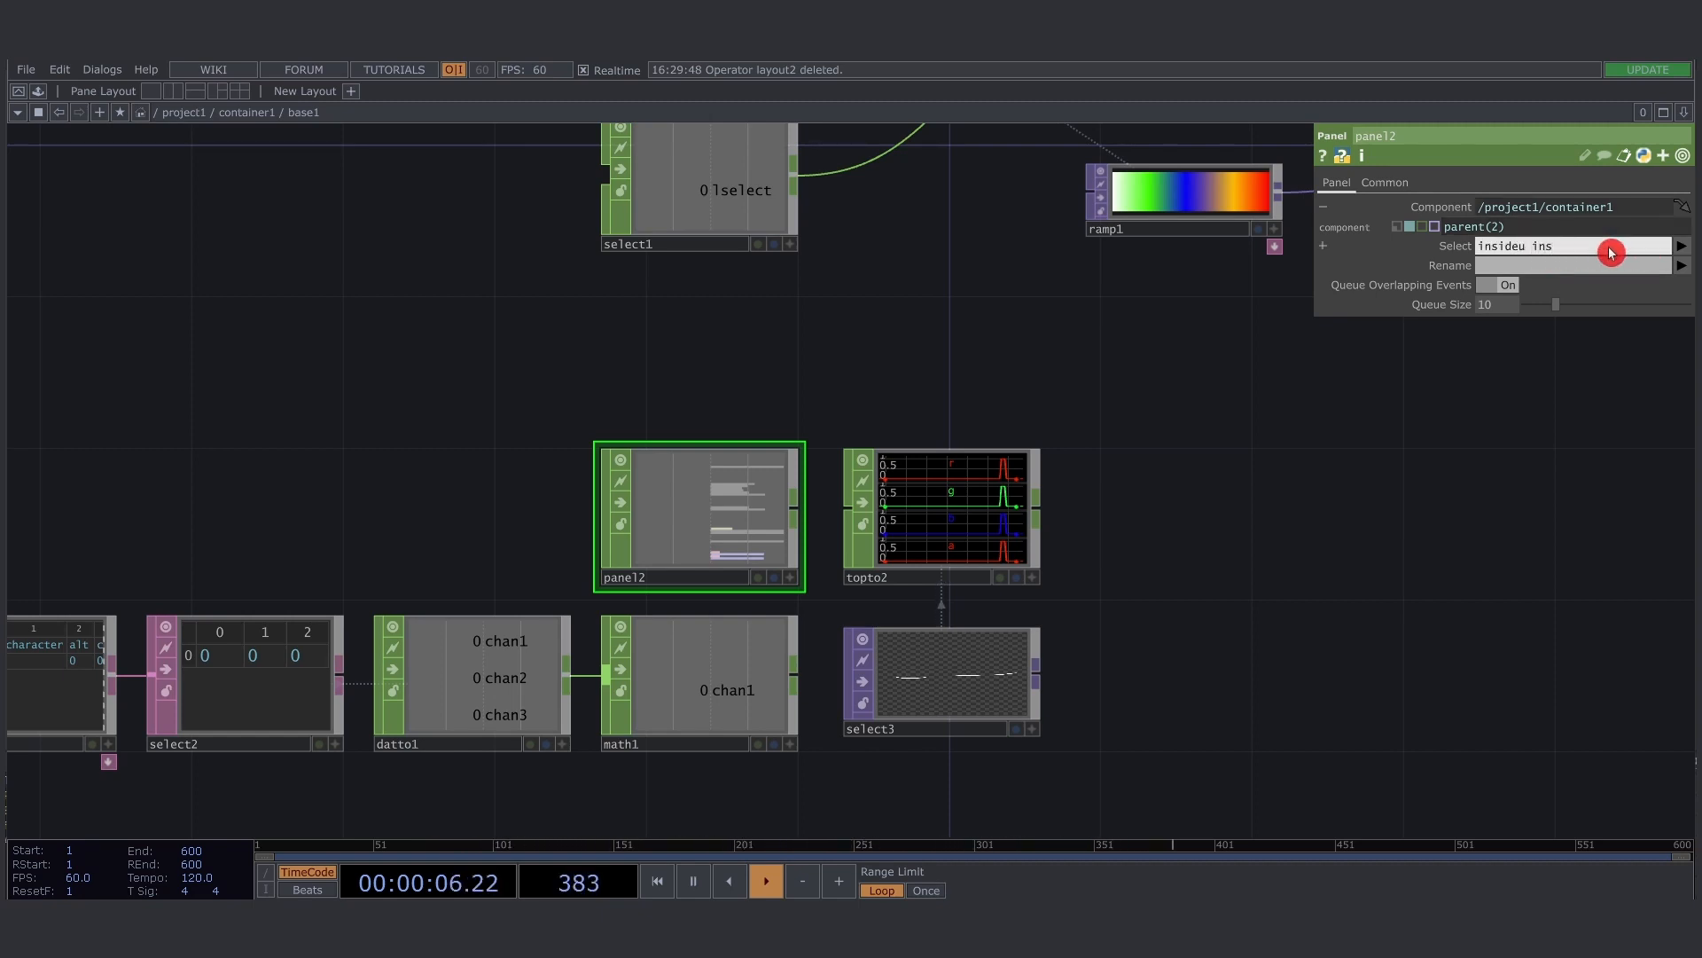
key("Return")
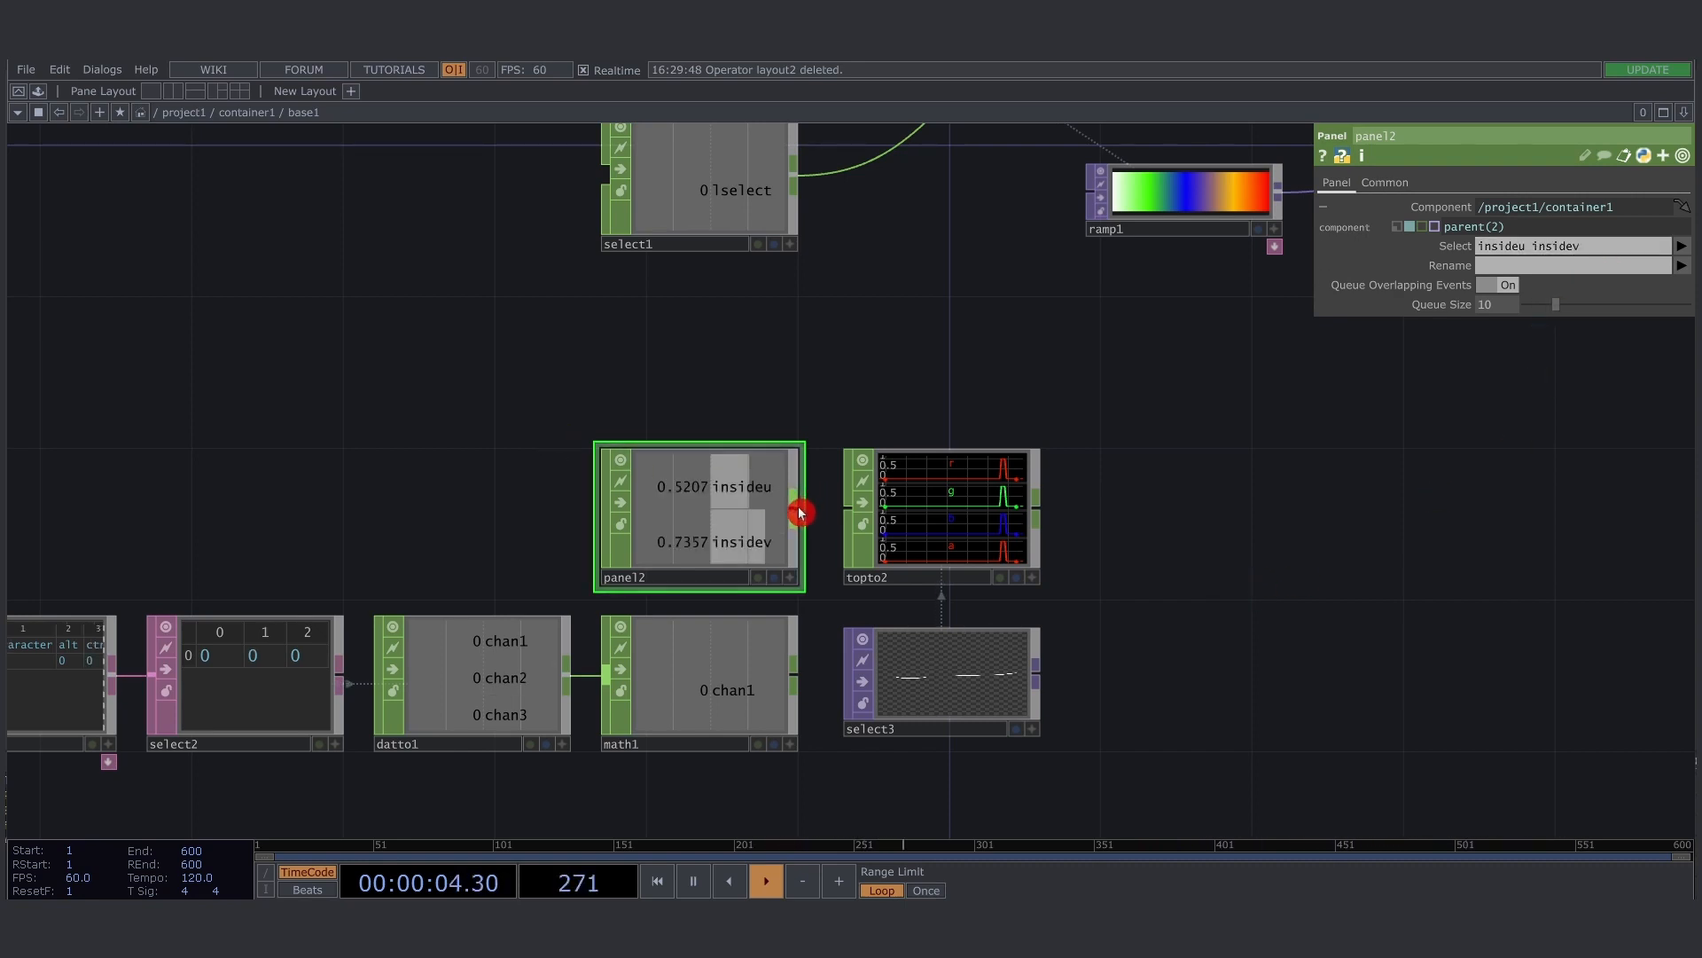
left_click_drag(797, 511, 849, 511)
left_click_drag(1114, 534, 1033, 465)
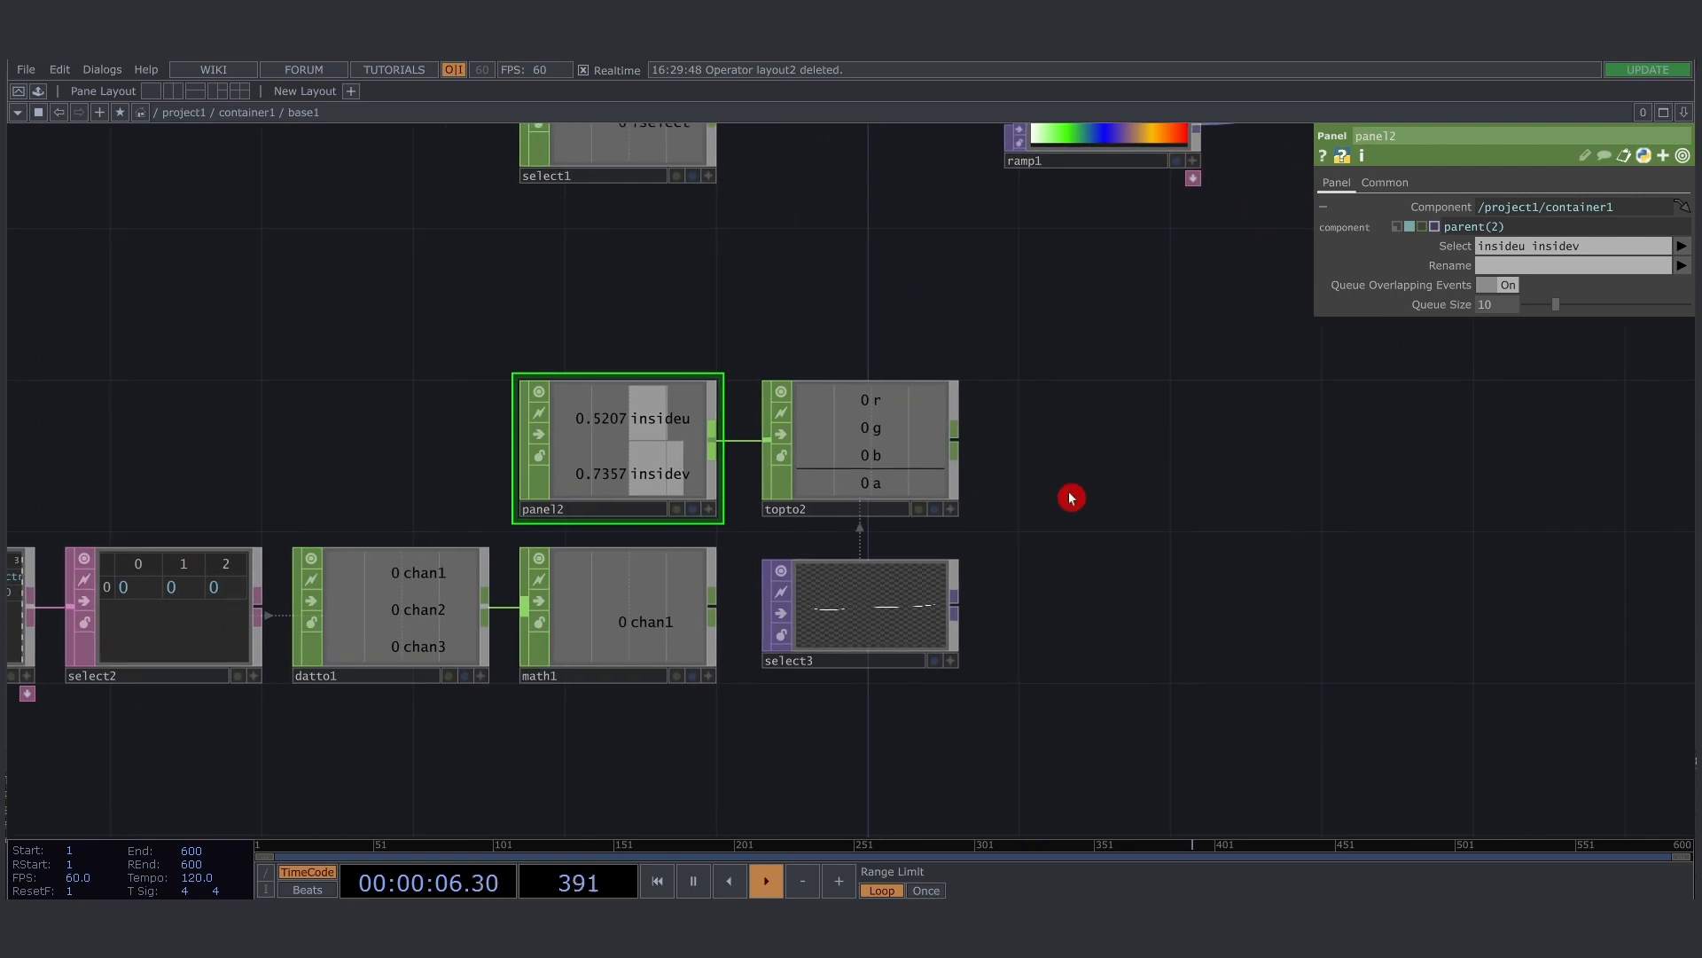
Open container1's viewer in a floating window and compare the panel2 and panel1 coordinates over the canvas and colour picker
right_click(242, 114)
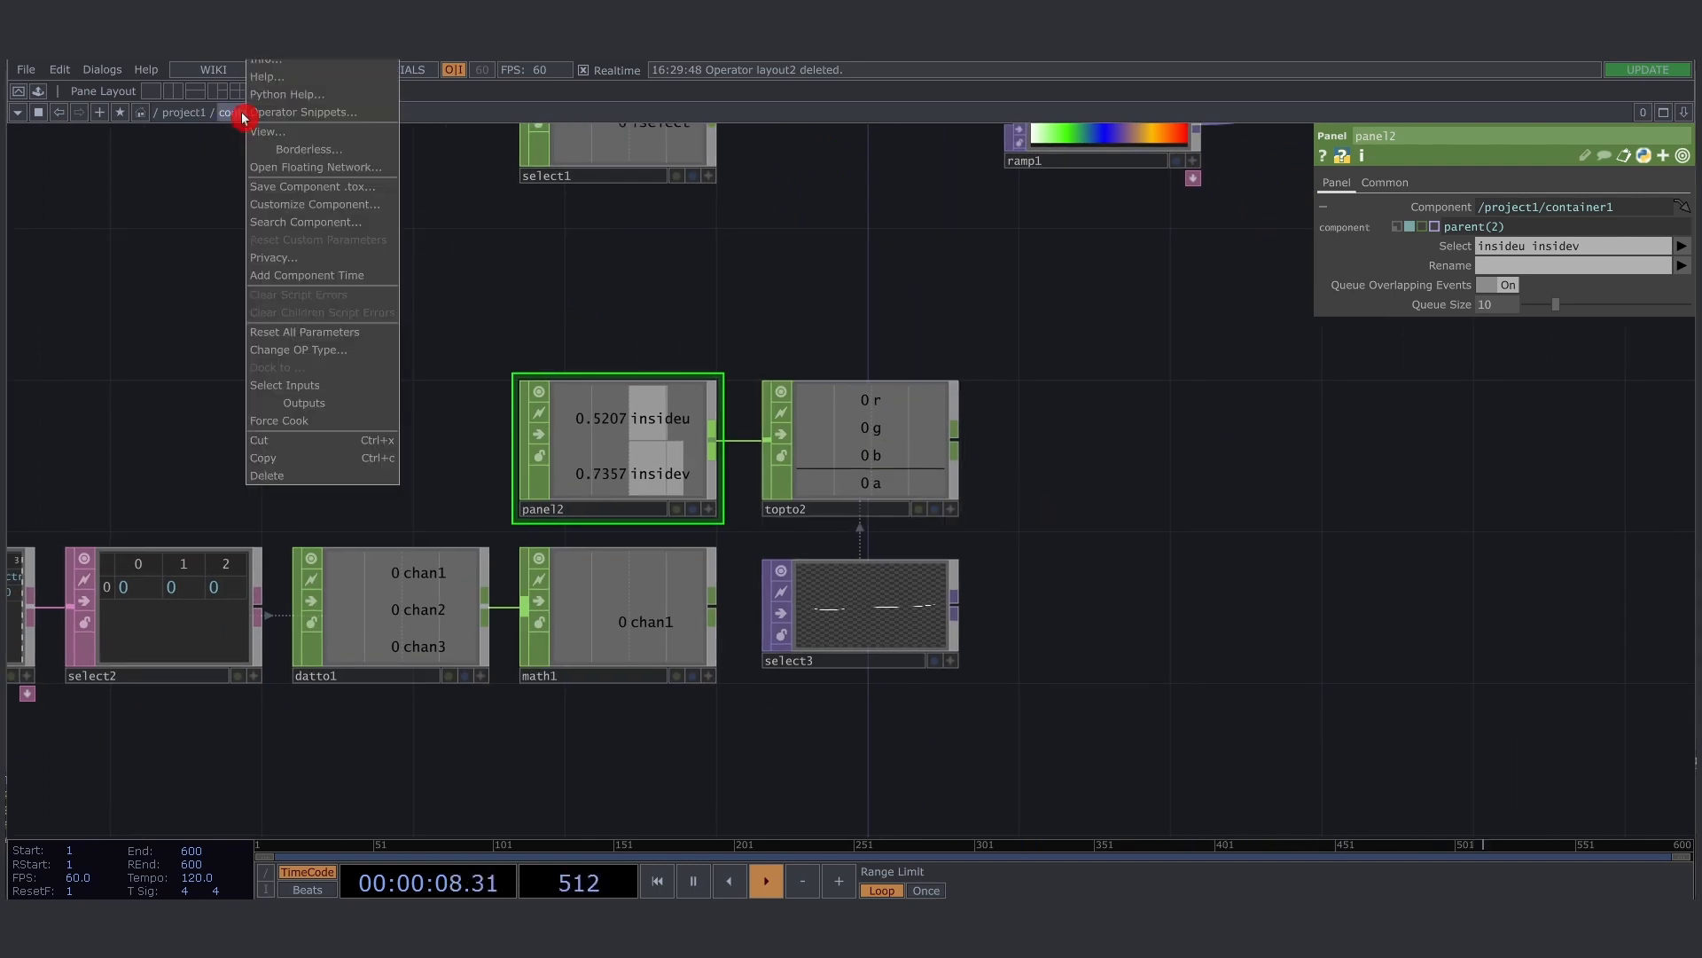
left_click(285, 134)
left_click_drag(429, 58, 1370, 209)
left_click_drag(718, 330, 500, 480)
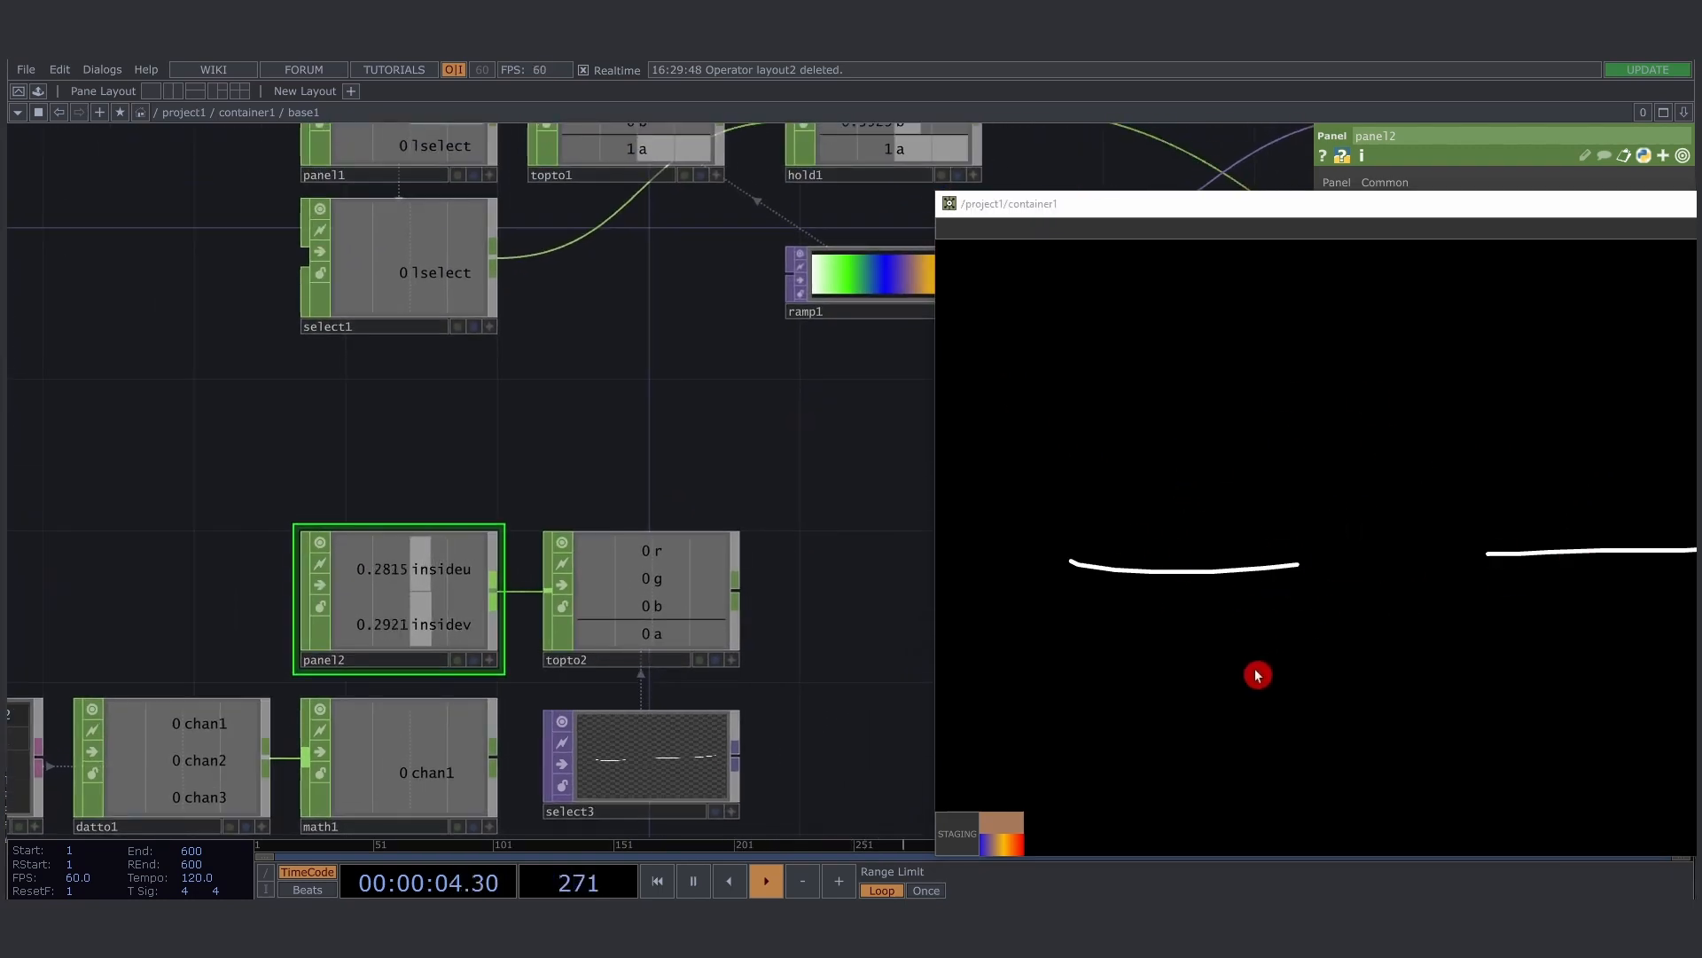
scroll(701, 586, "down", 2)
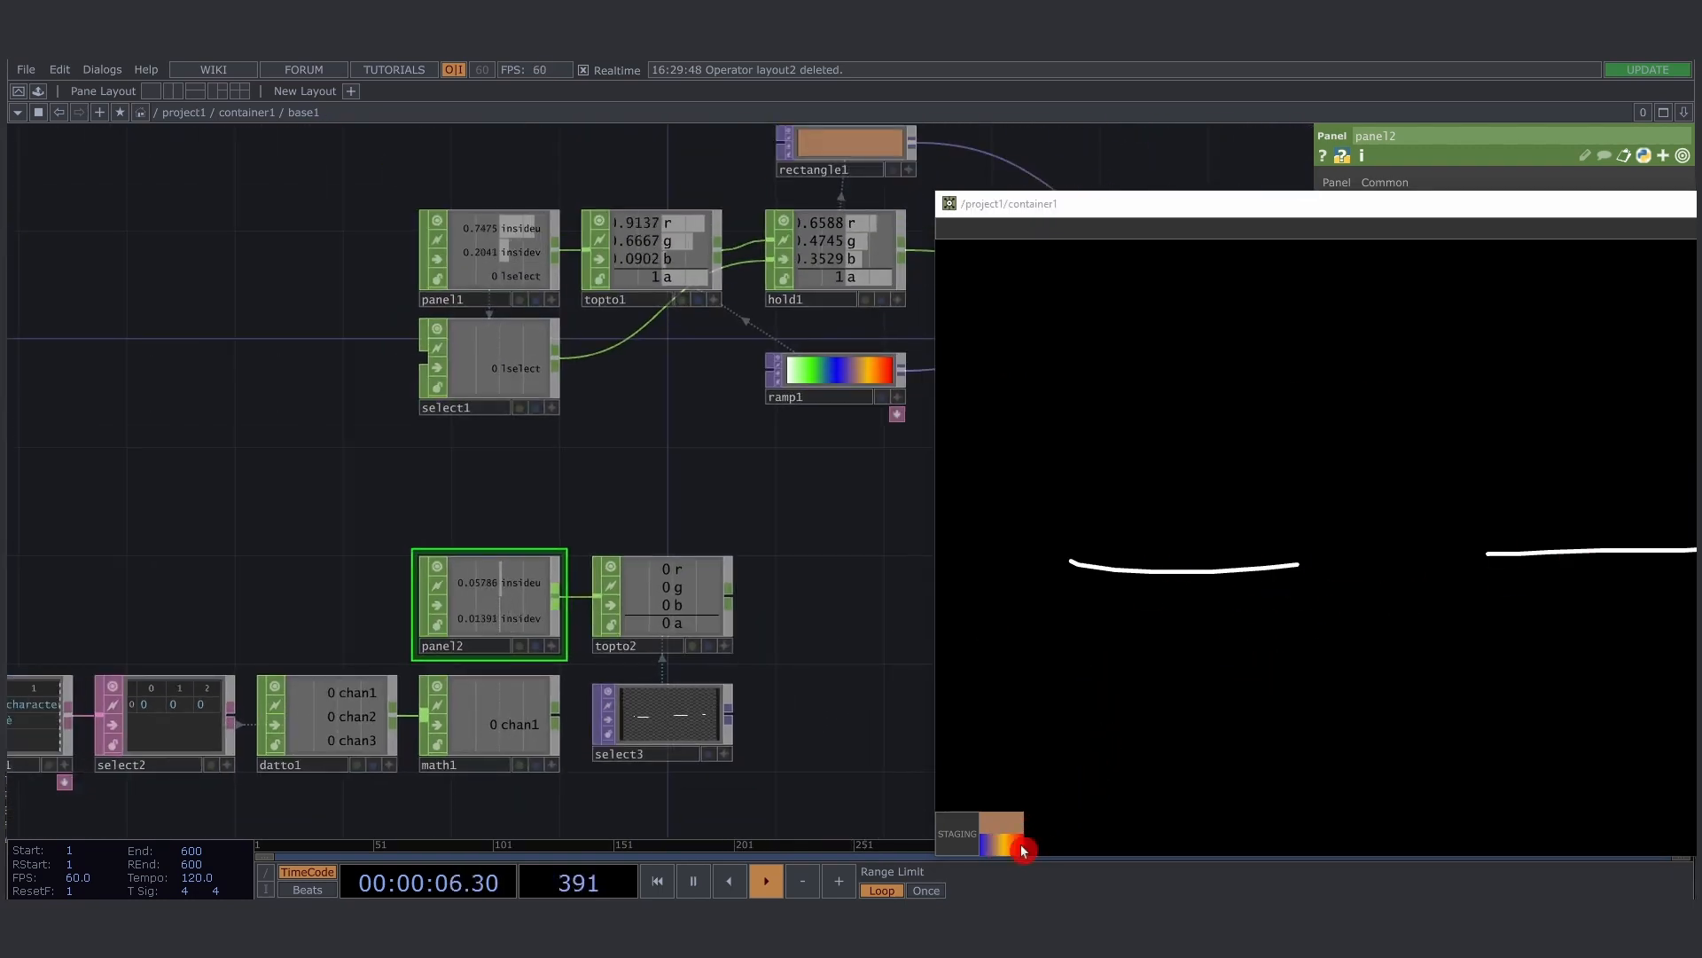
left_click(494, 284)
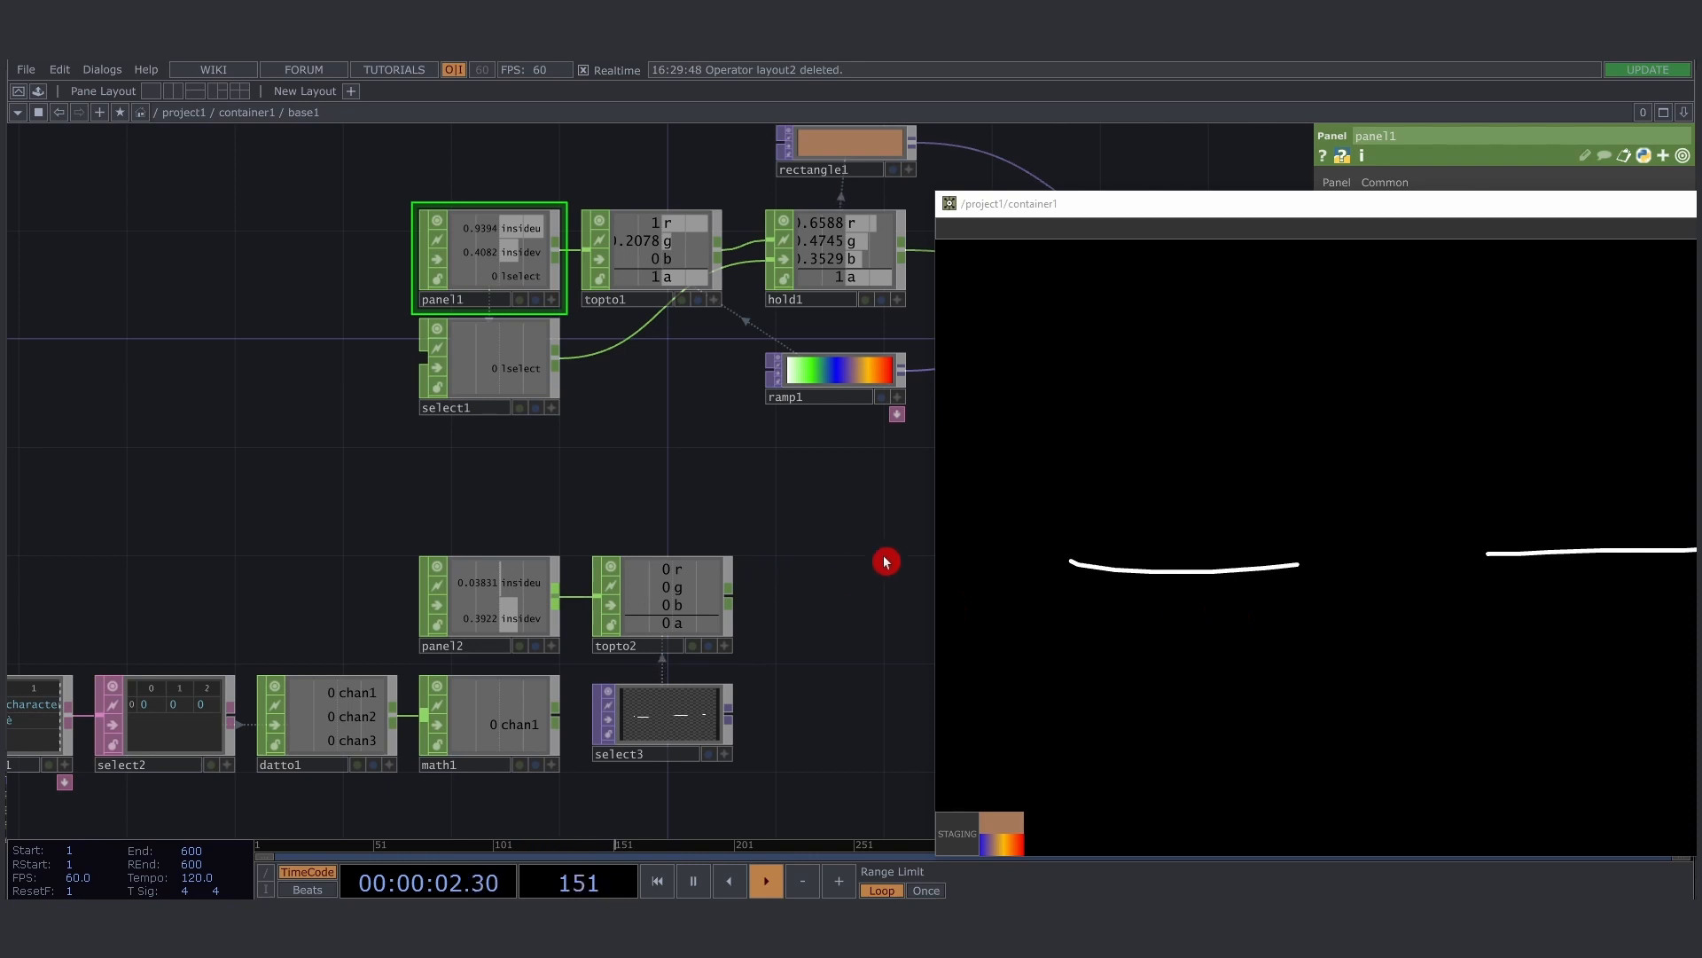
Shrink the floating container1 viewer window so that it no longer covers the operators
left_click_drag(1234, 199, 1398, 554)
left_click_drag(1060, 589, 741, 449)
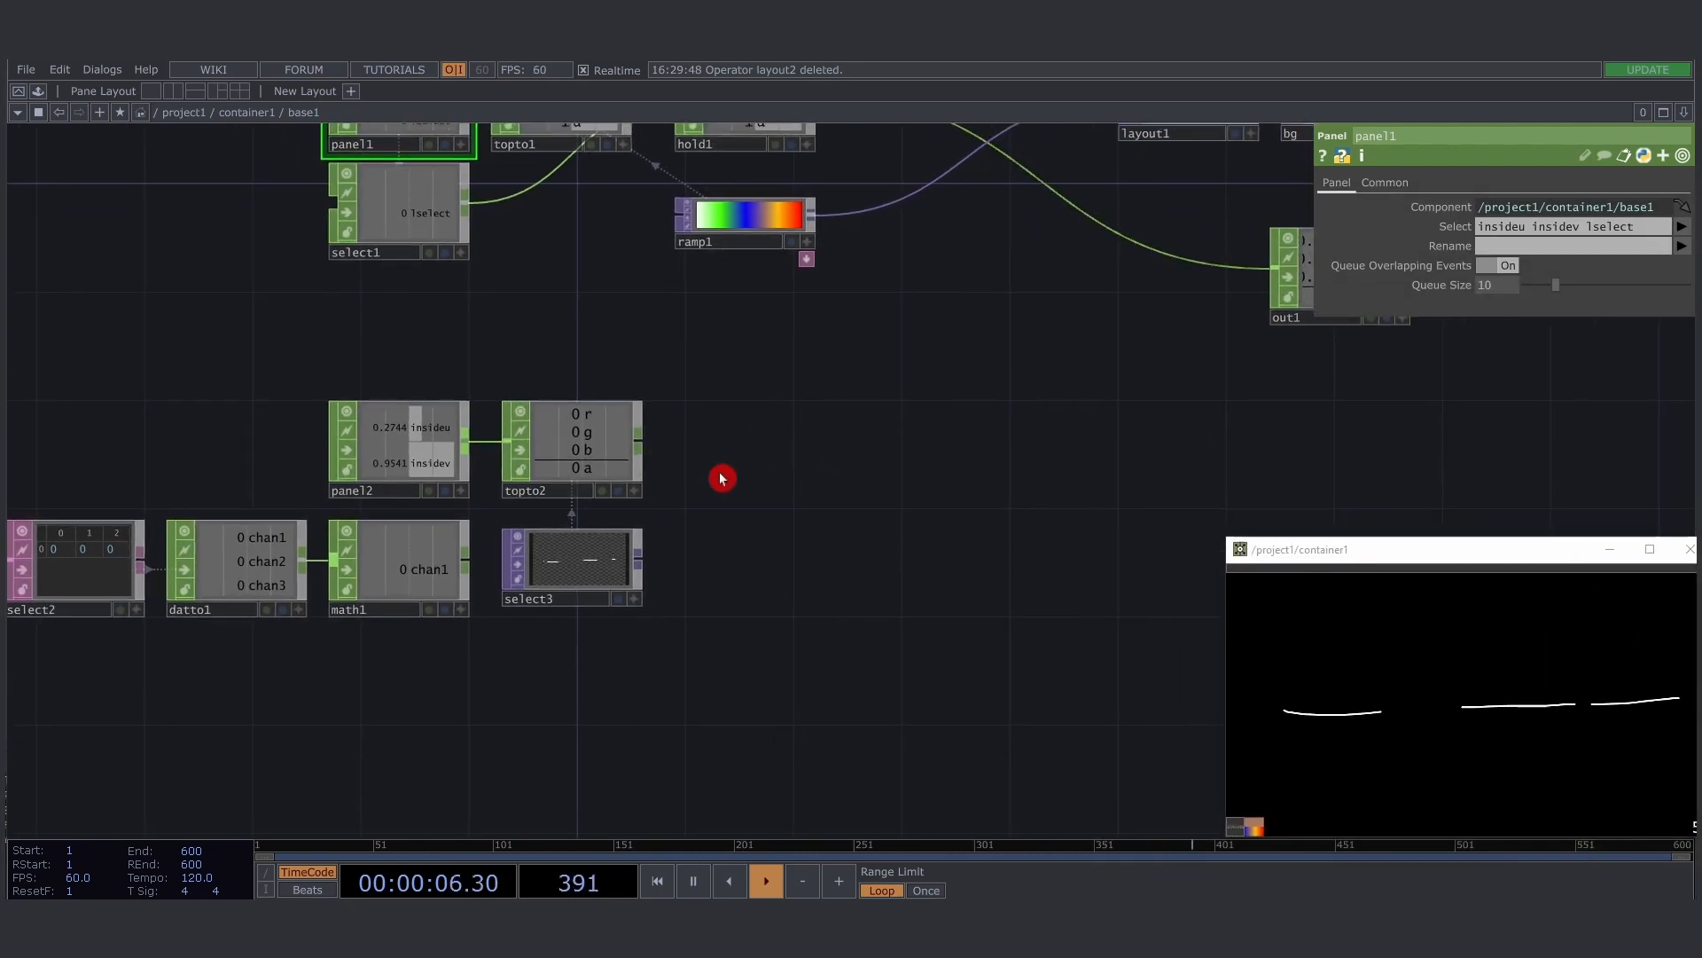
Copy hold1, paste it beside topto2, and wire topto2 into the copy's first input
key("h")
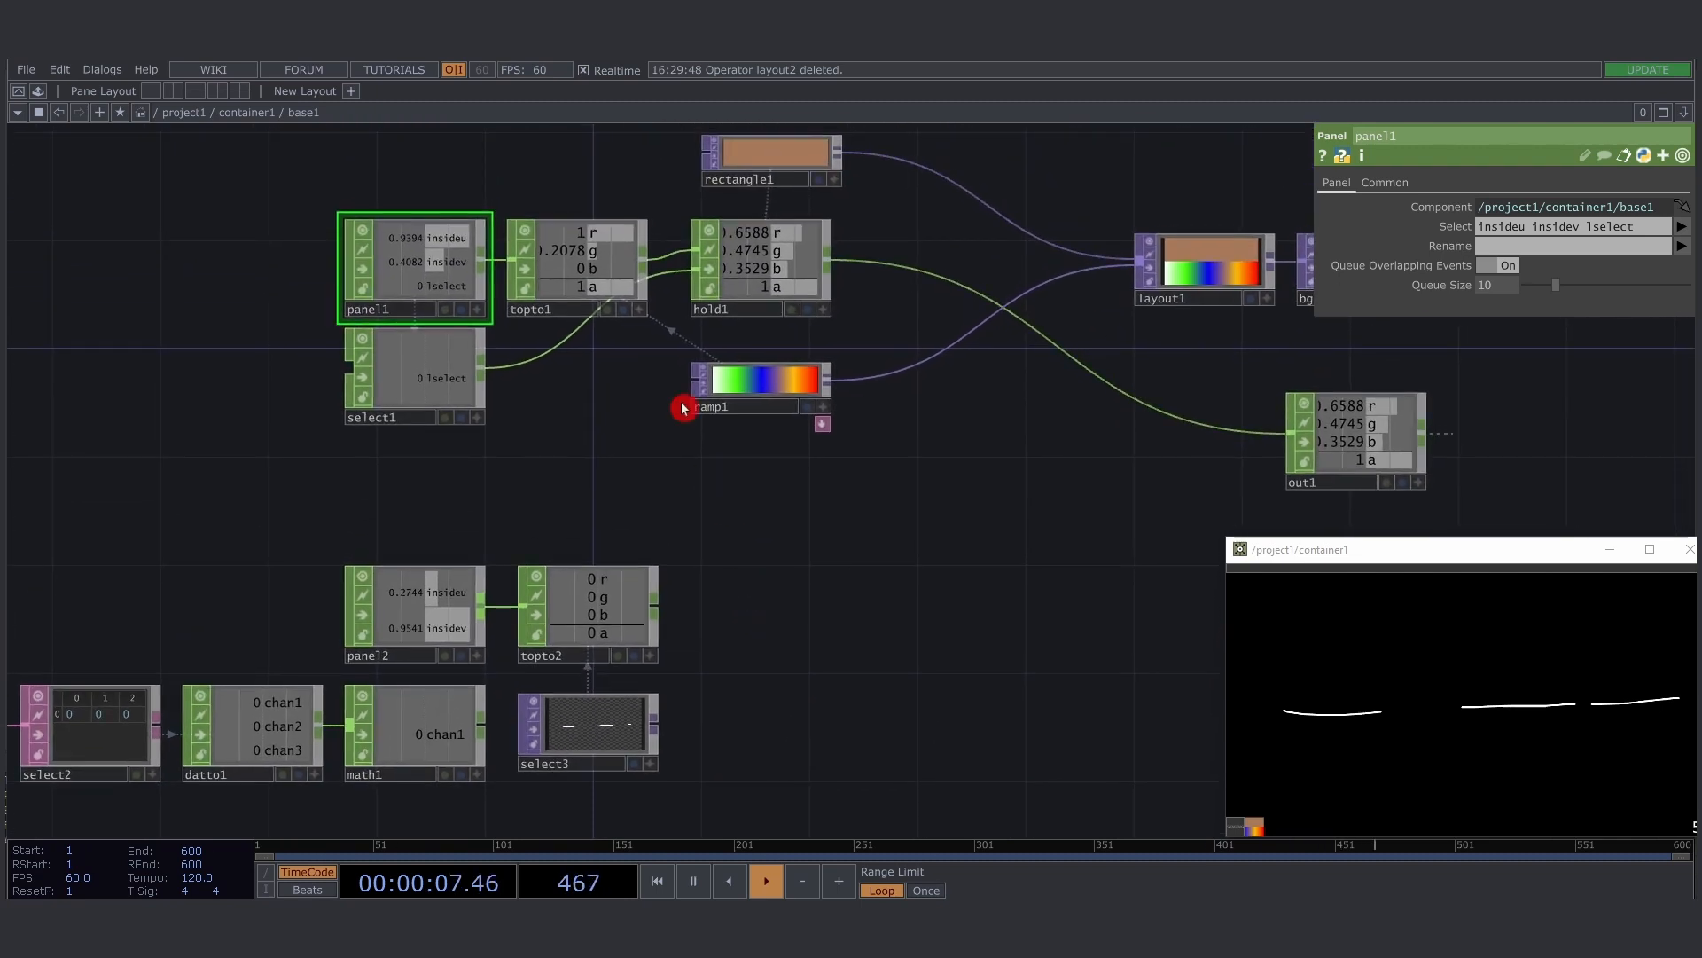
left_click(765, 278)
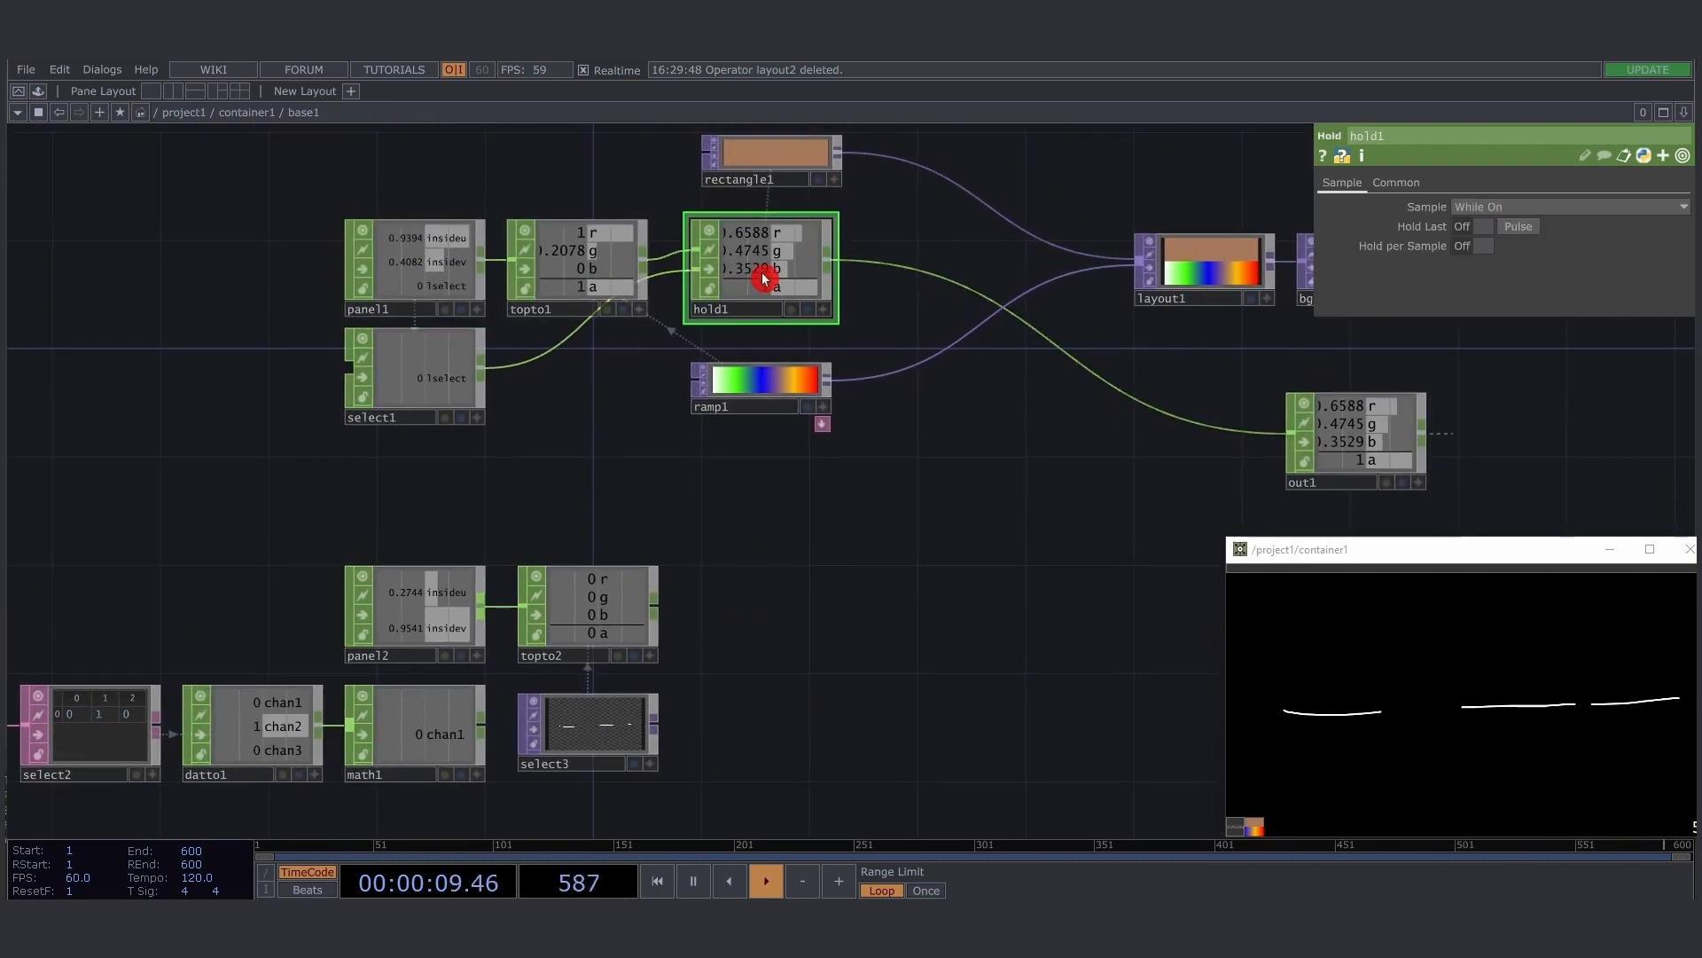
key("ctrl+c")
key("ctrl+v")
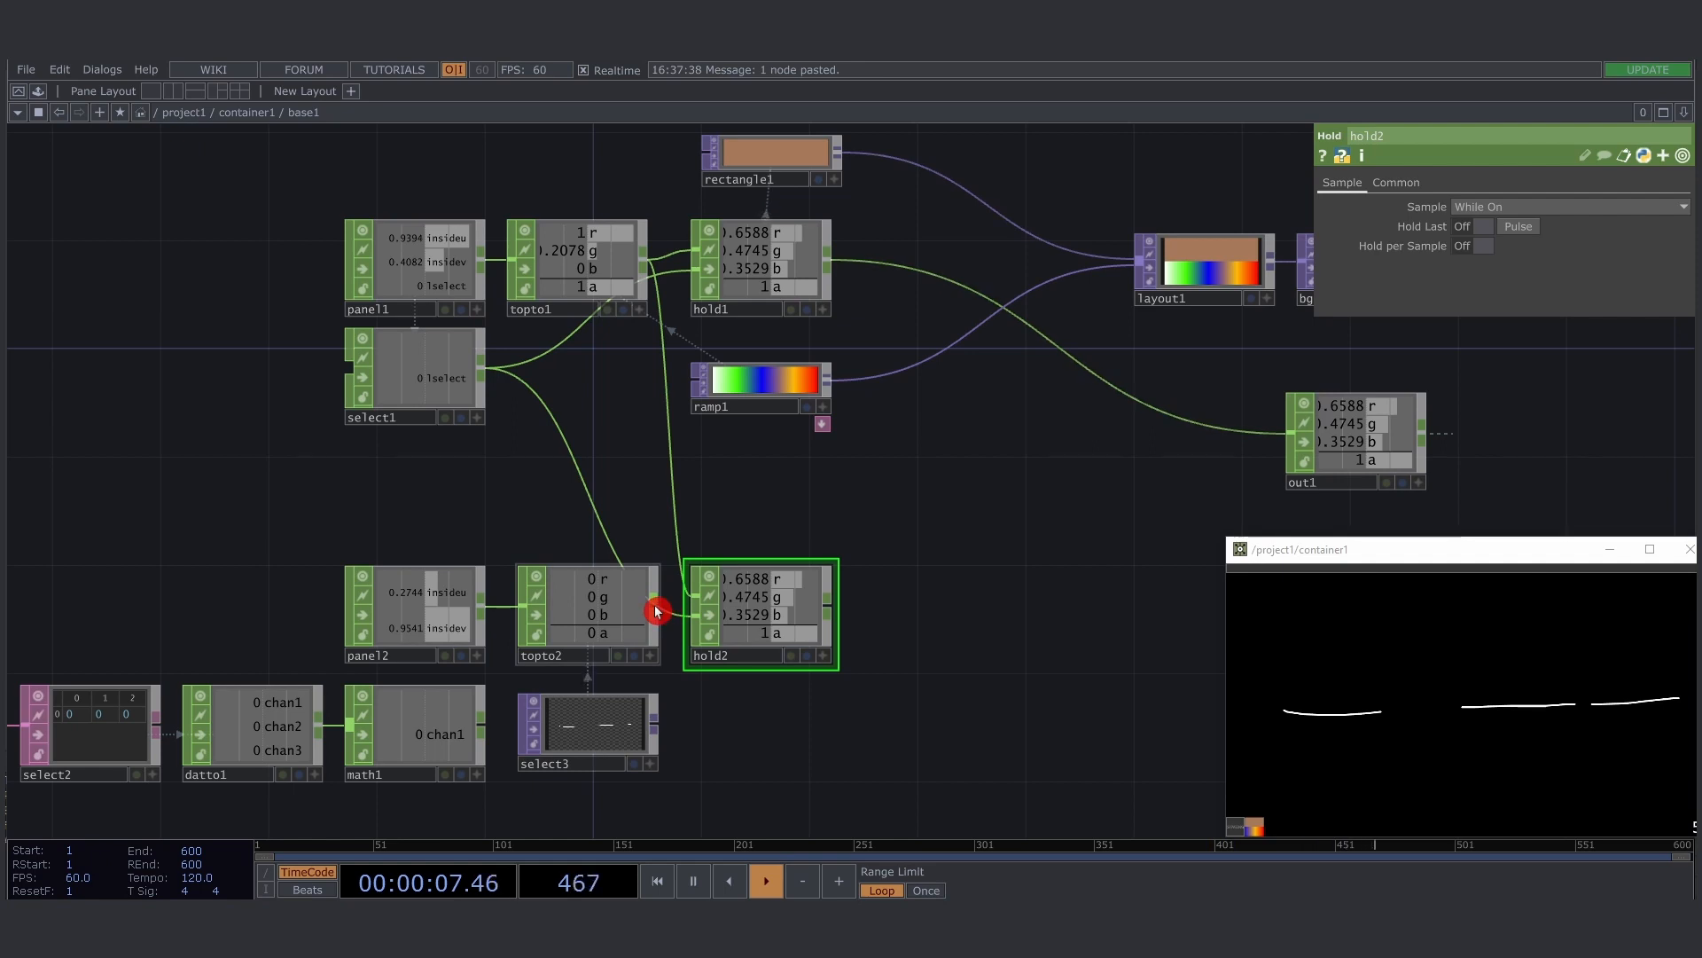
left_click_drag(650, 592, 697, 596)
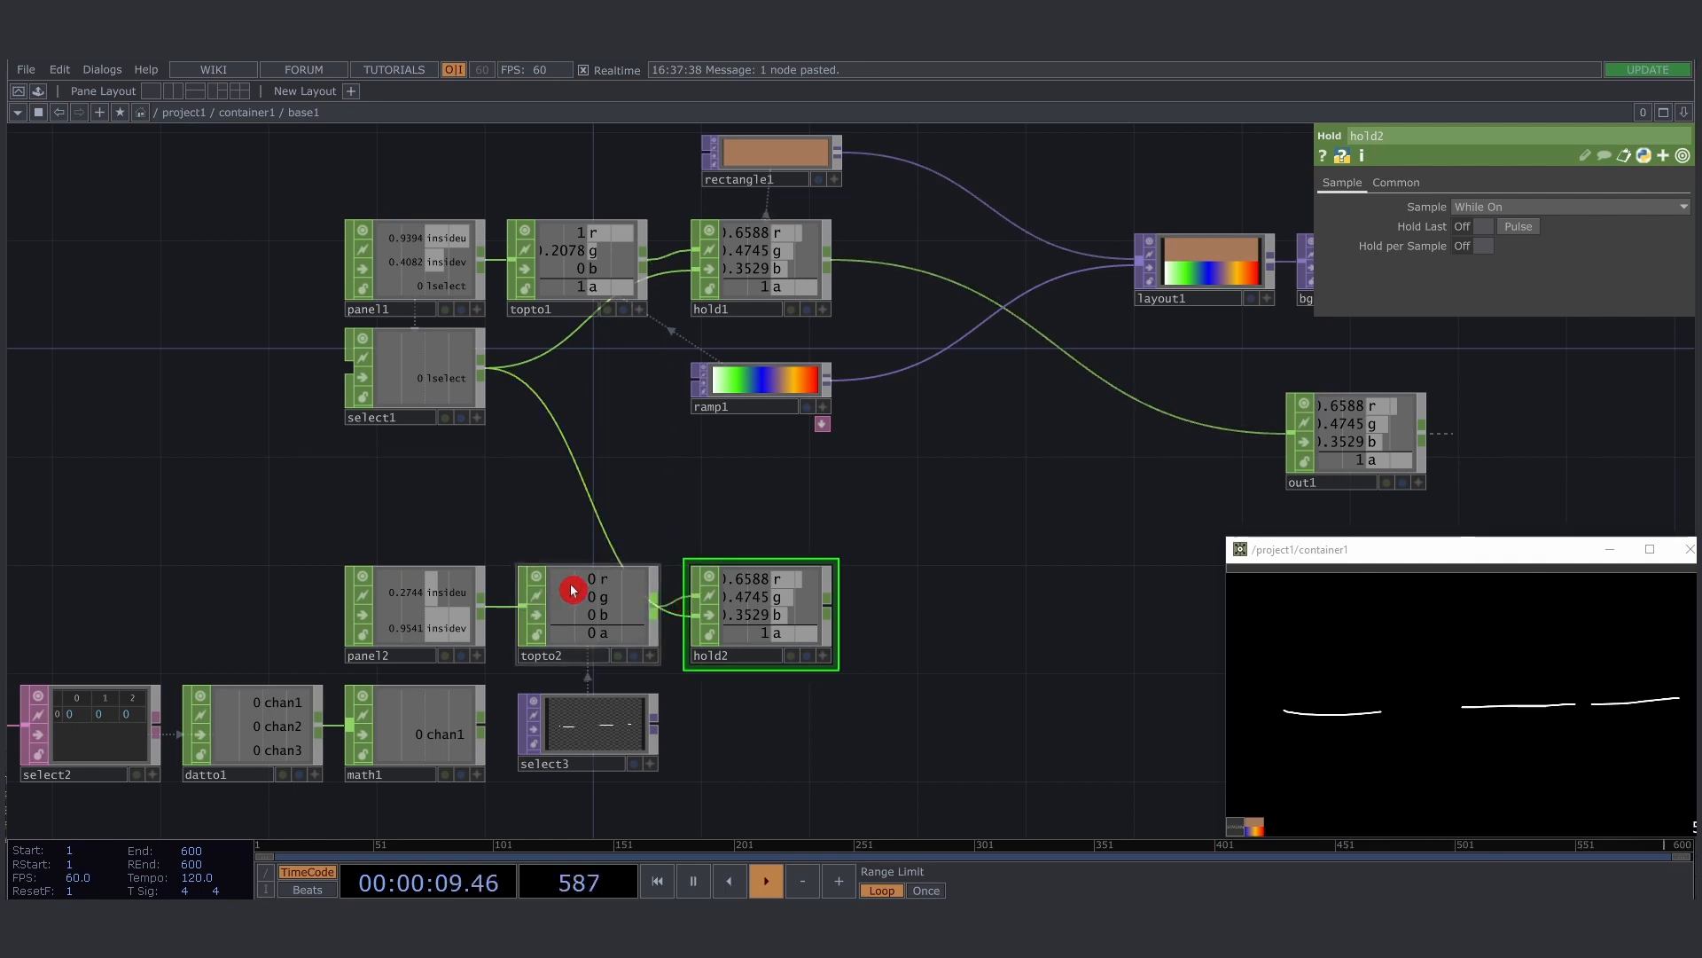
Connect math1 to hold2's second input so that it replaces select1 as the sampling trigger
left_click(572, 589)
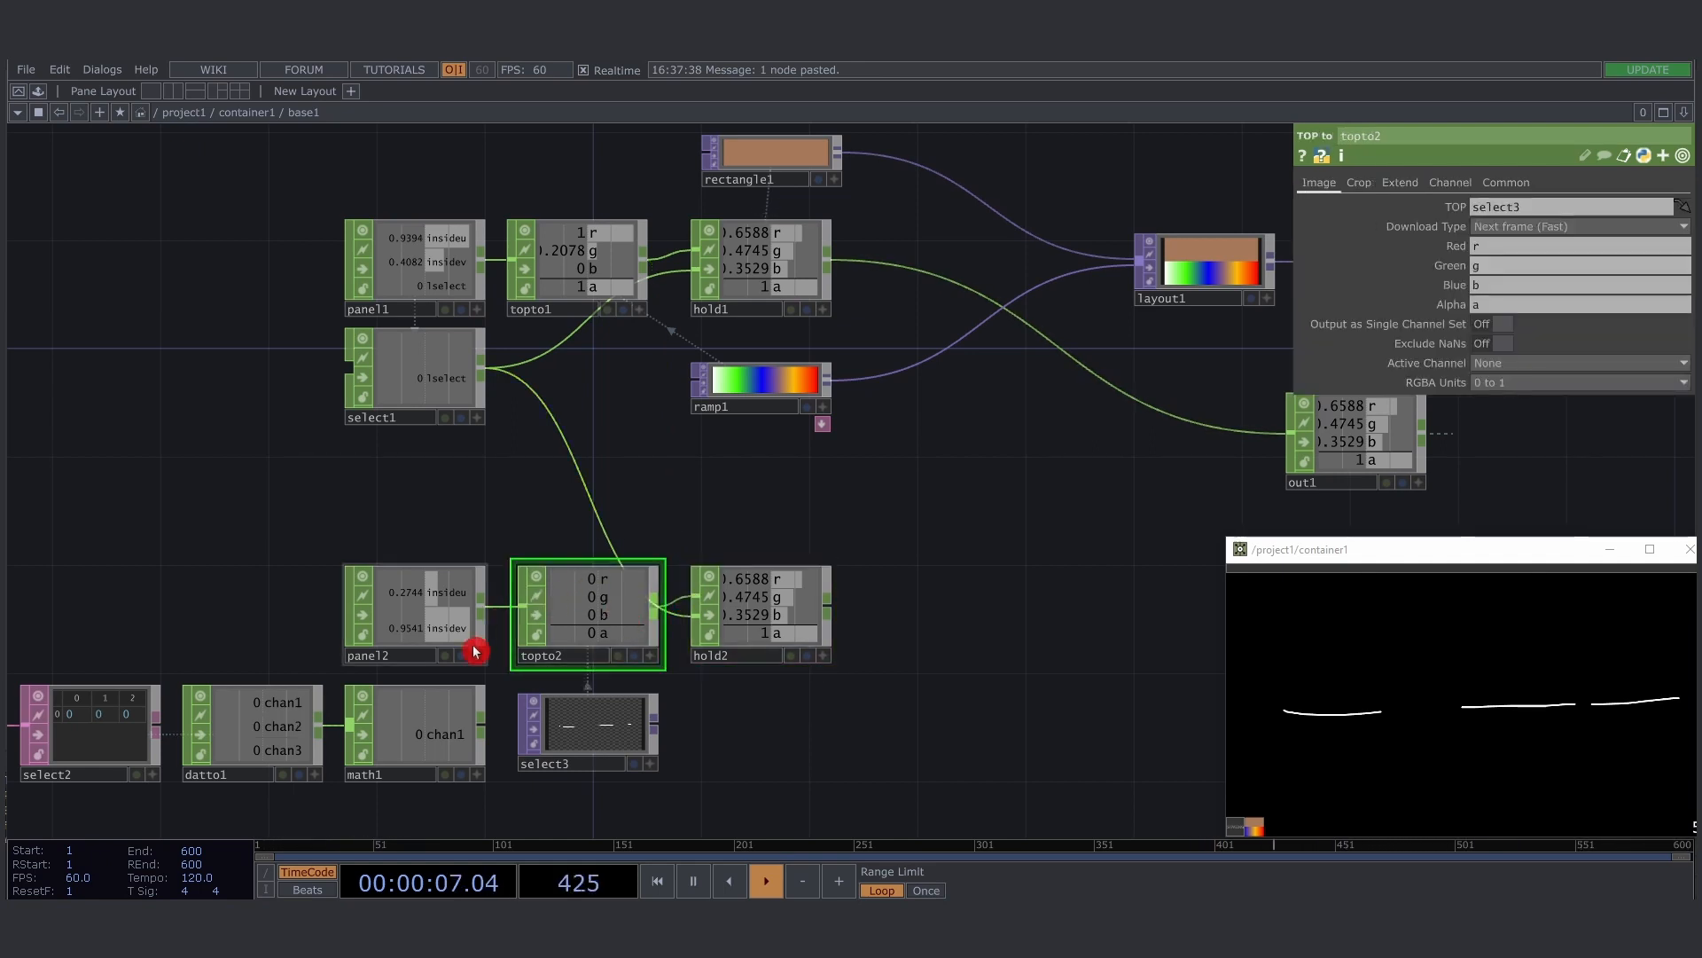
left_click_drag(767, 707, 816, 670)
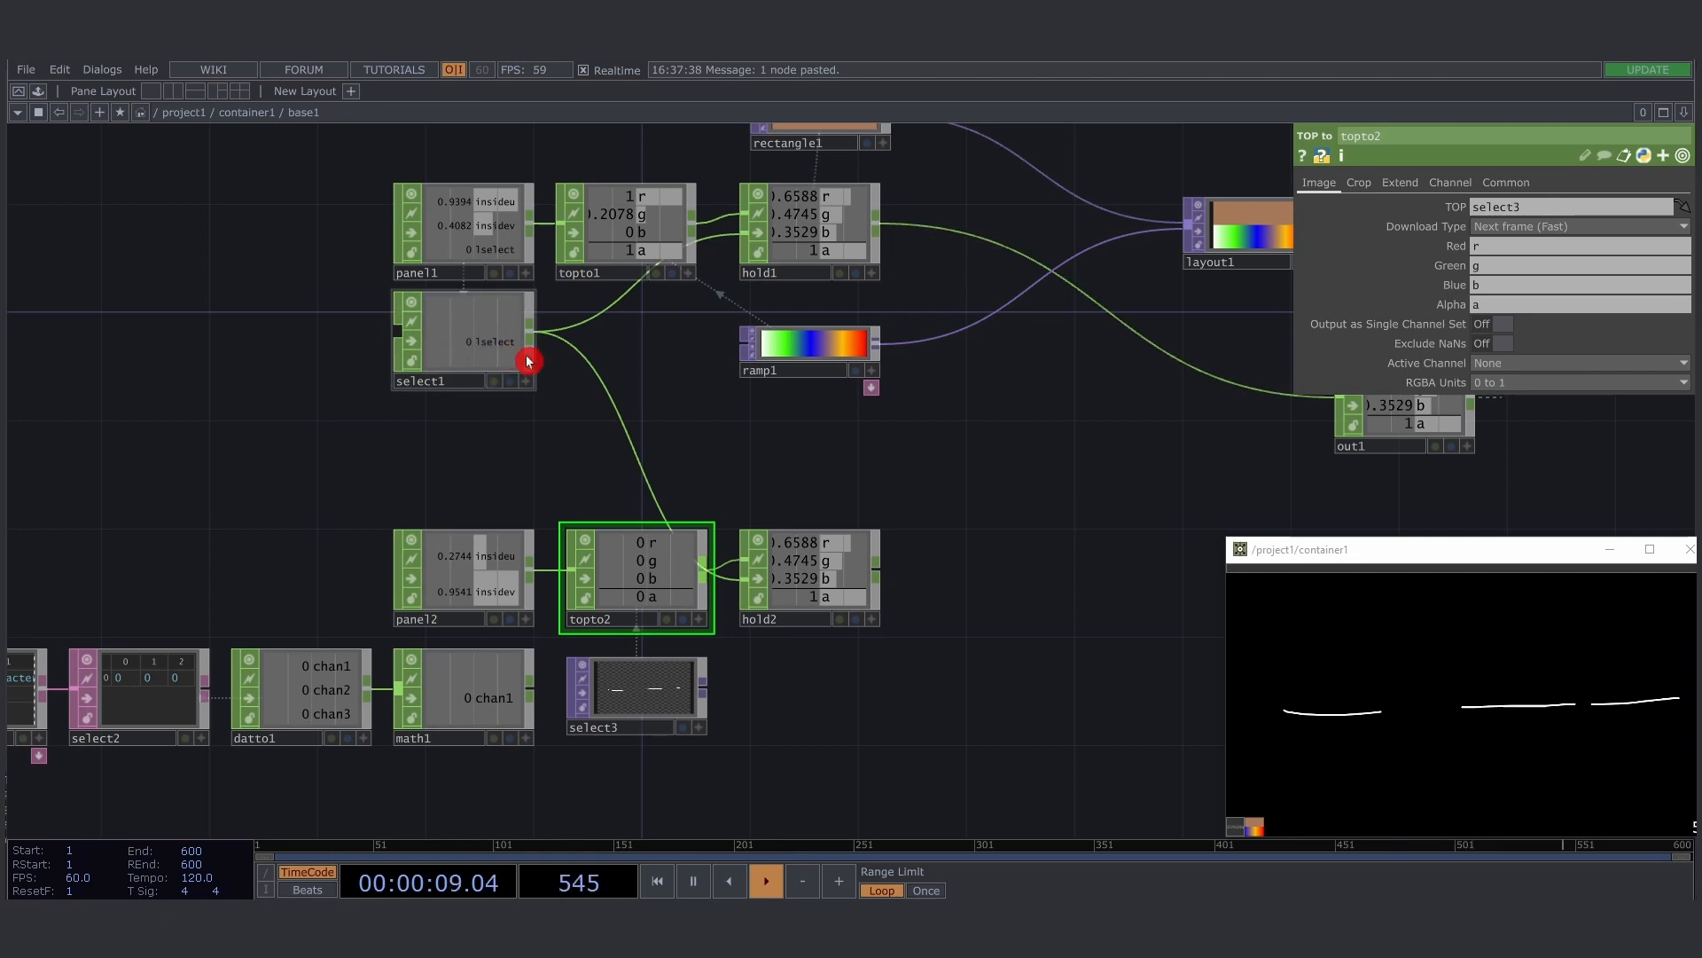
left_click_drag(495, 793, 223, 690)
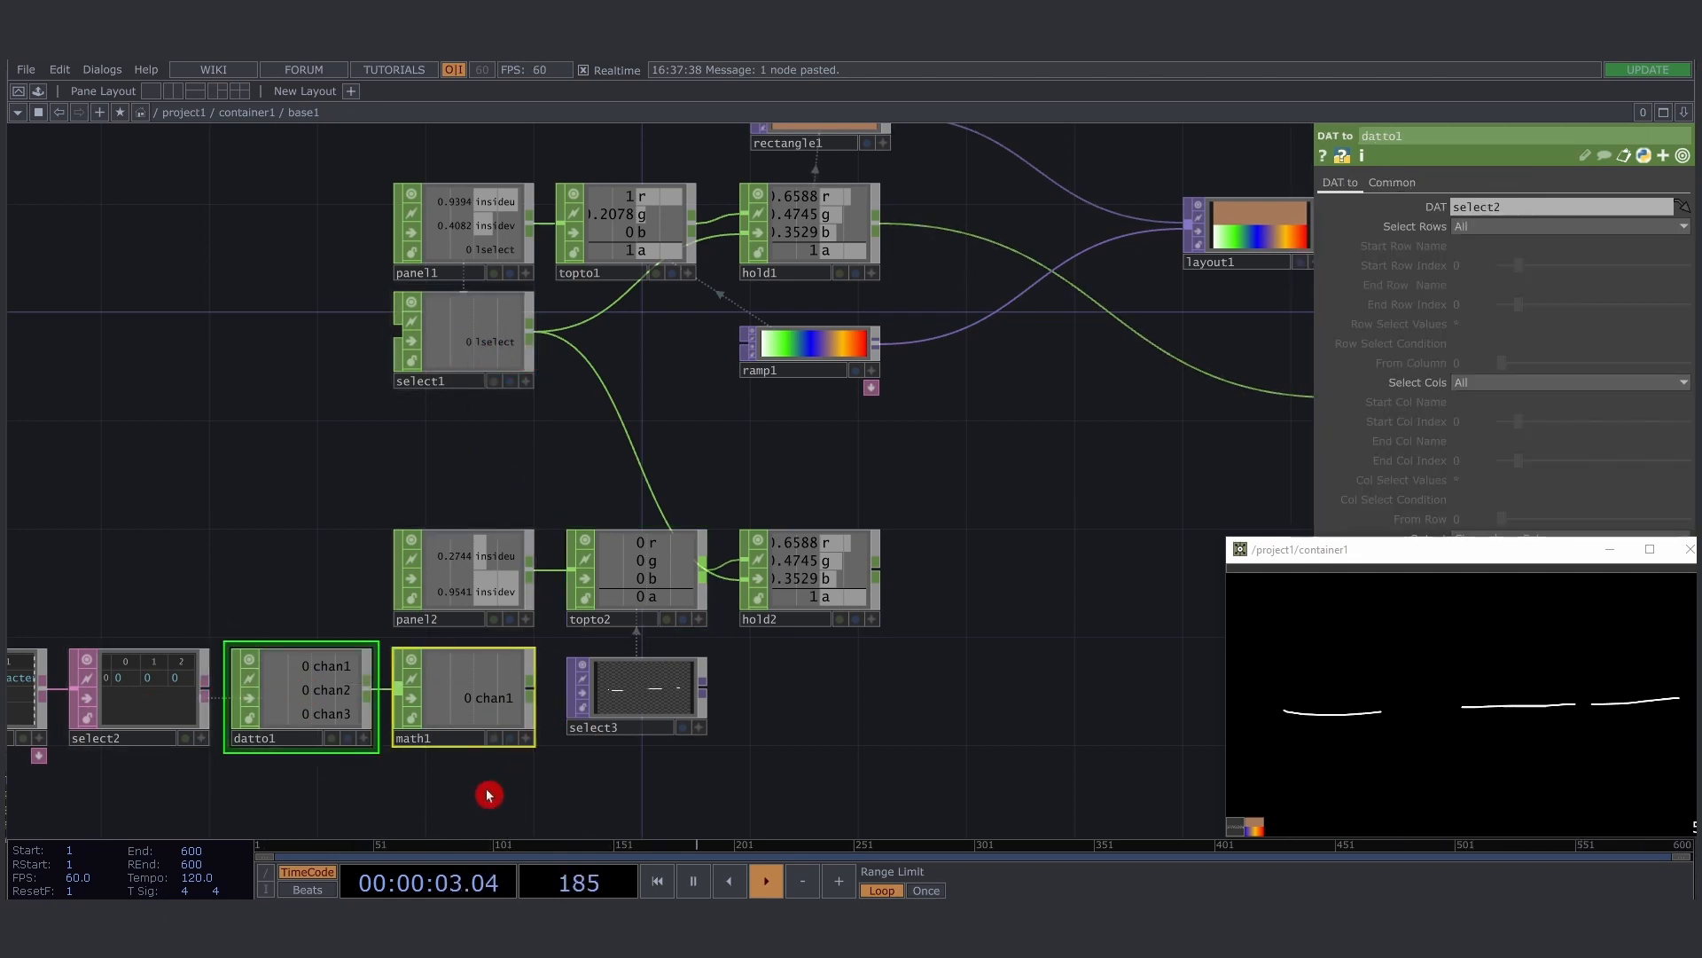
left_click_drag(534, 693, 748, 584)
Move the floating container1 viewer closer and test the sampling into hold2 by holding Ctrl+Alt+Shift
left_click_drag(898, 634, 787, 589)
left_click_drag(1313, 567, 1023, 457)
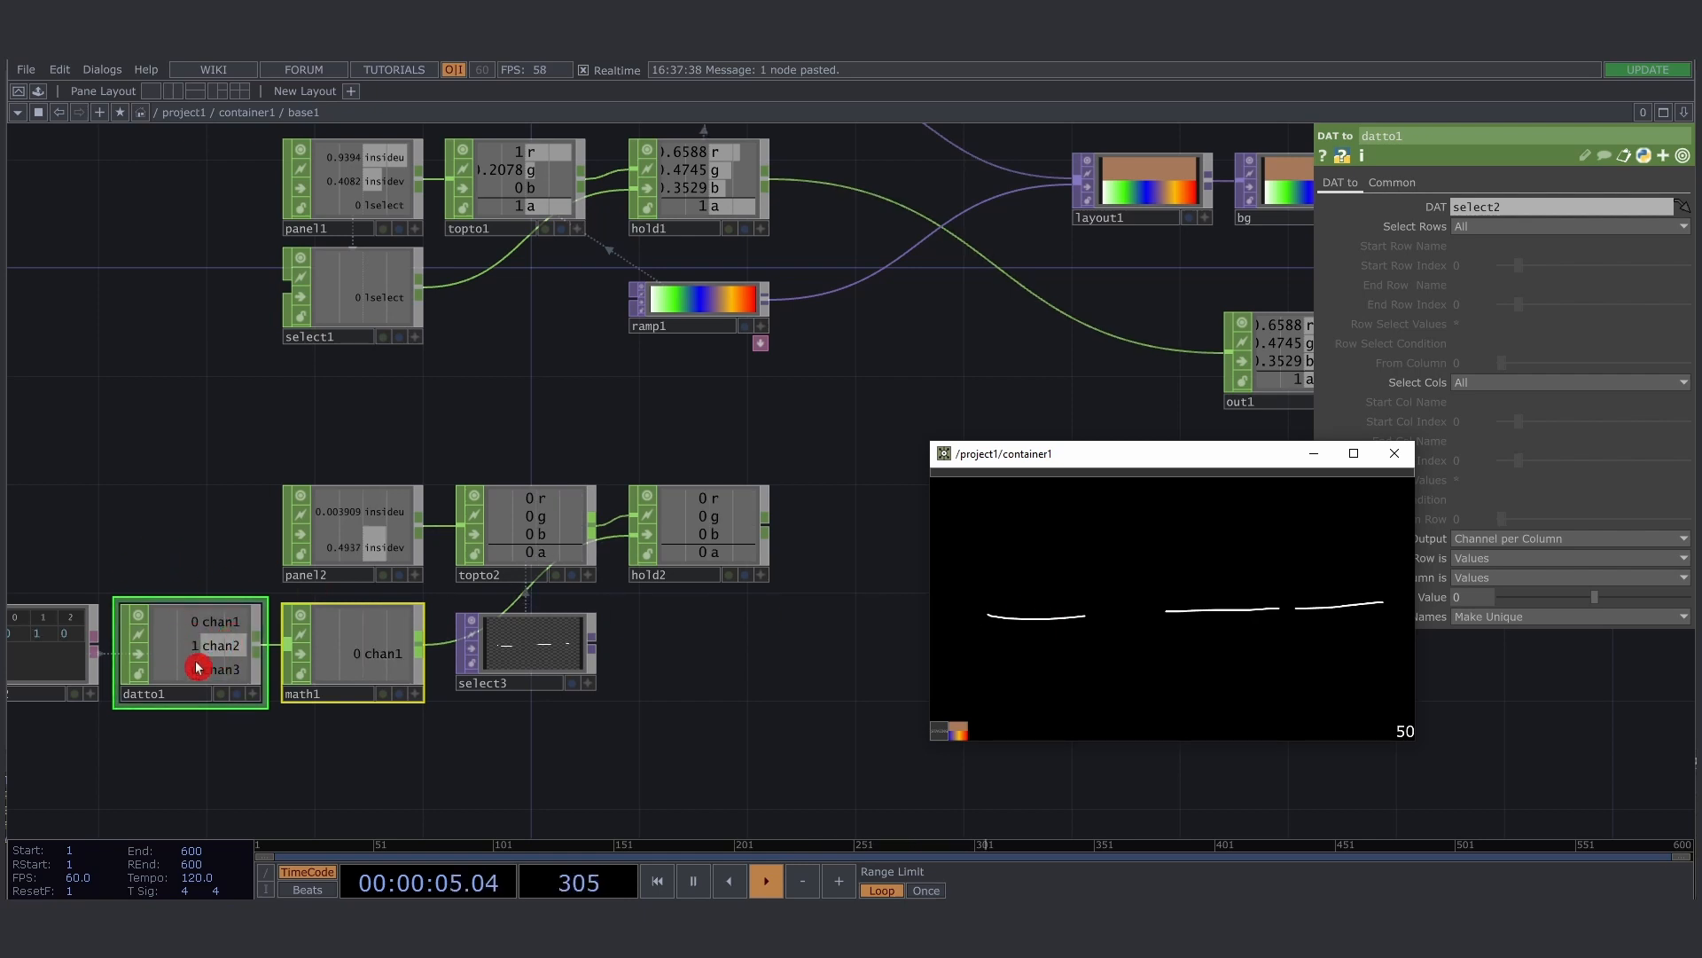
key("ctrl+alt+shift")
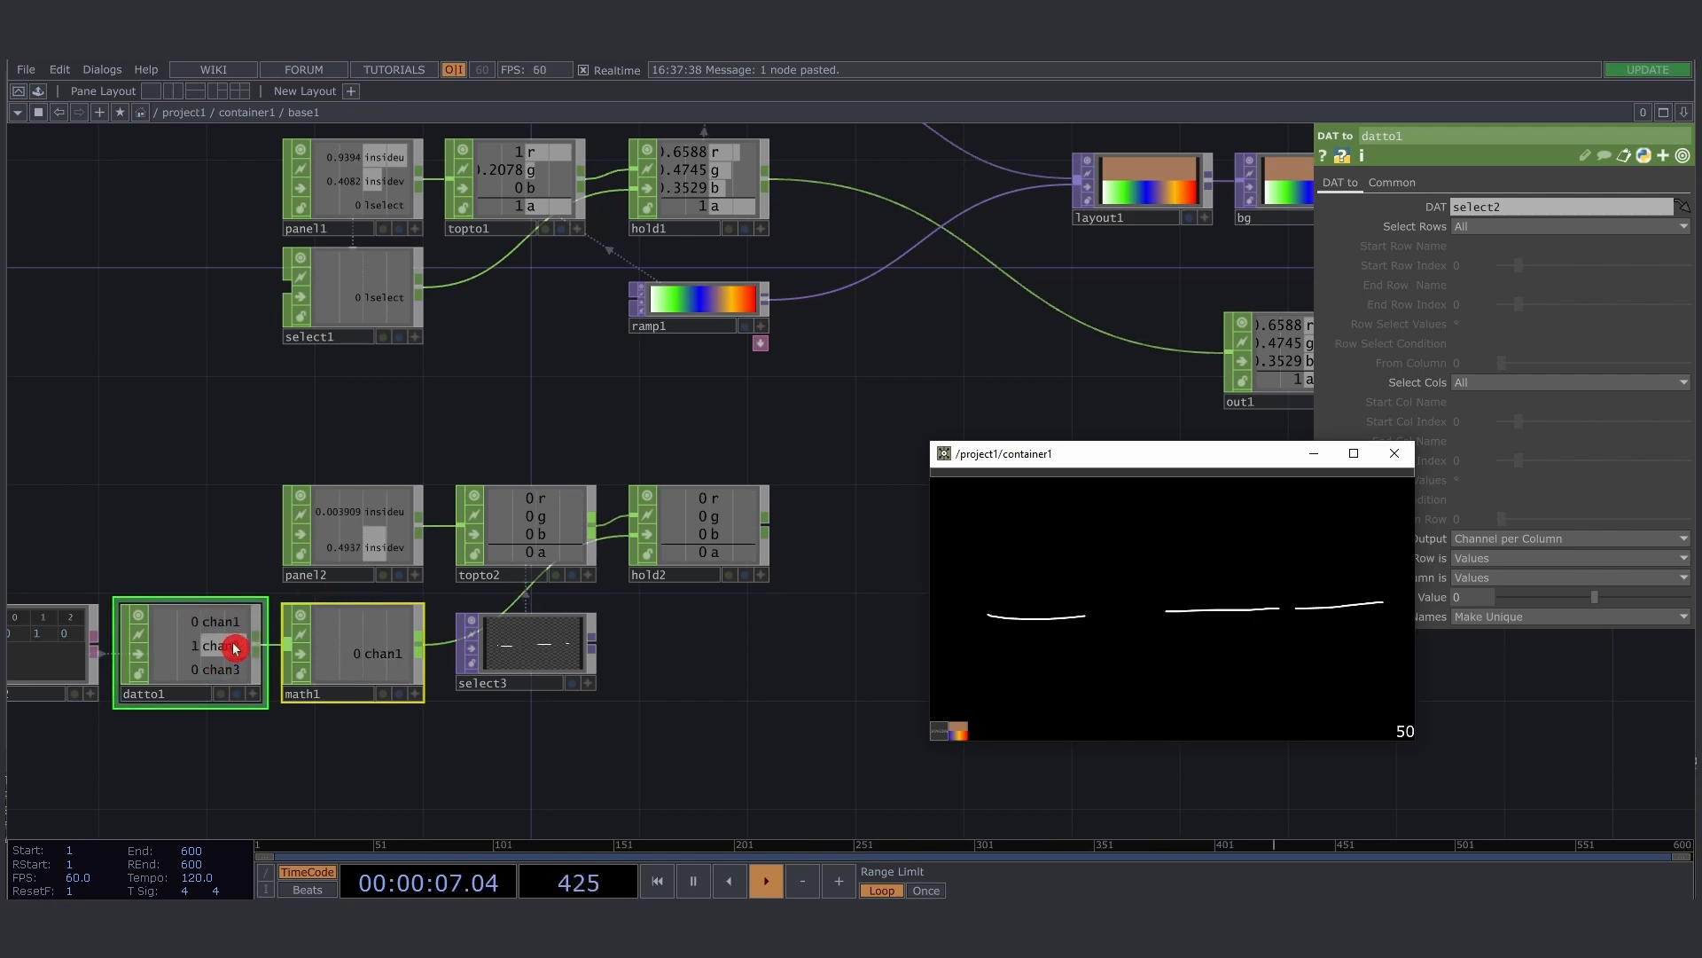
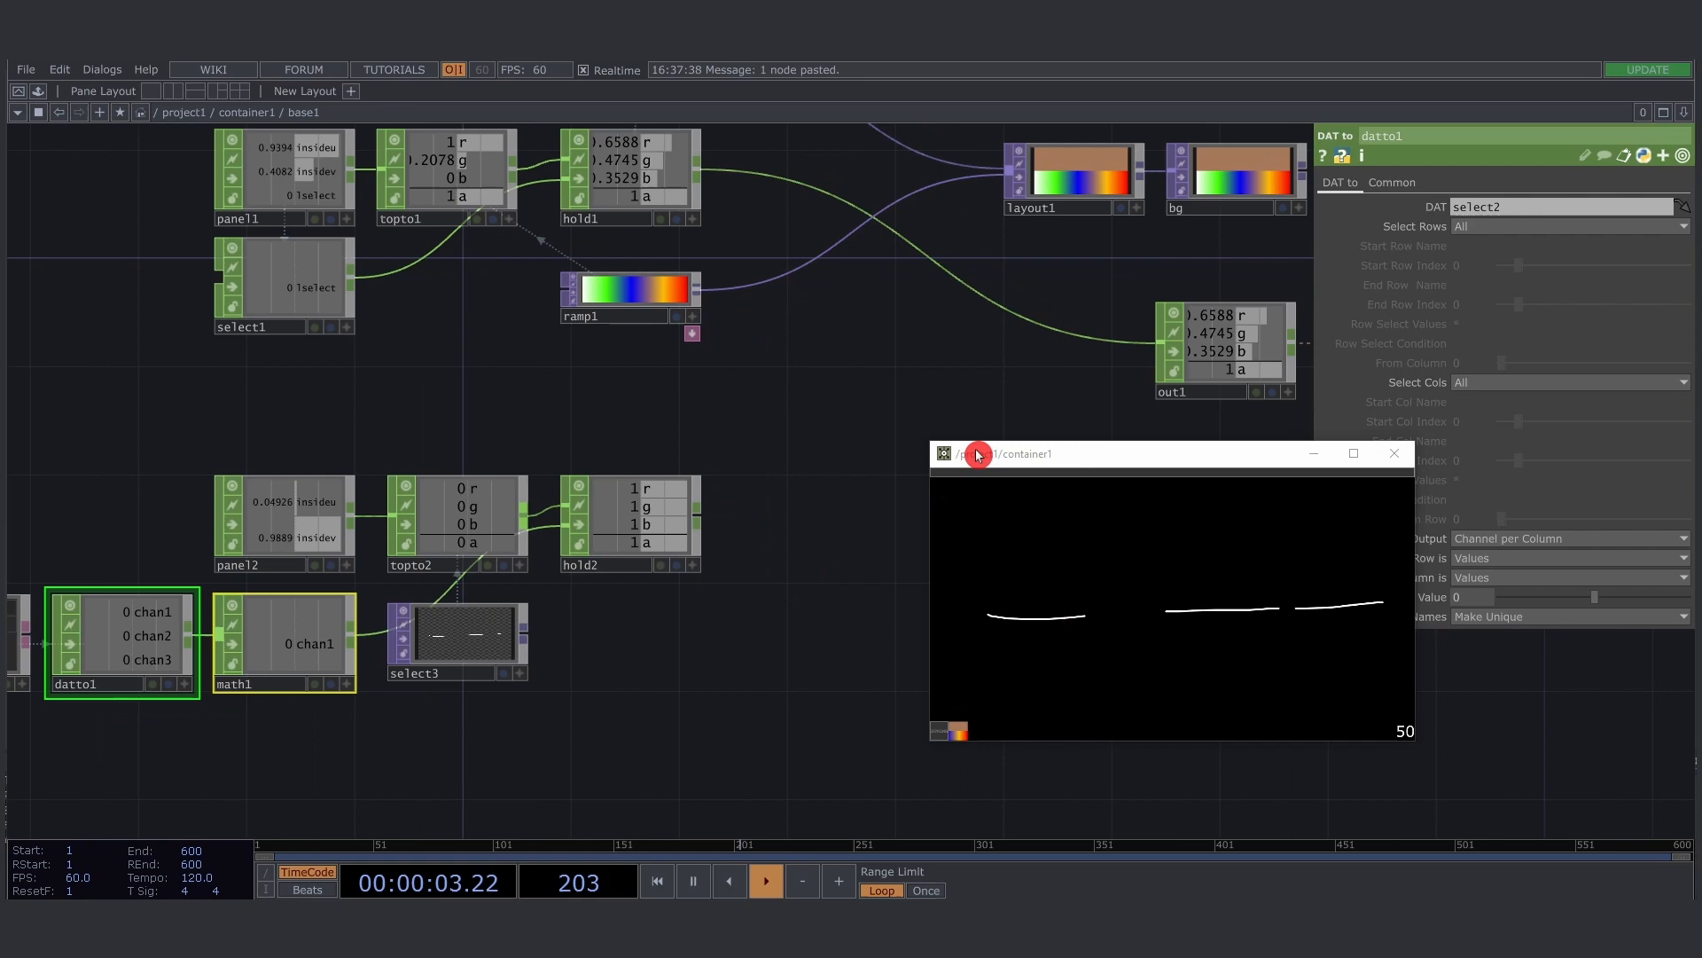
Move the floating viewer out of the way and add an Override CHOP between the two hold operators and out1
left_click_drag(976, 454, 1167, 557)
left_click_drag(899, 535, 764, 608)
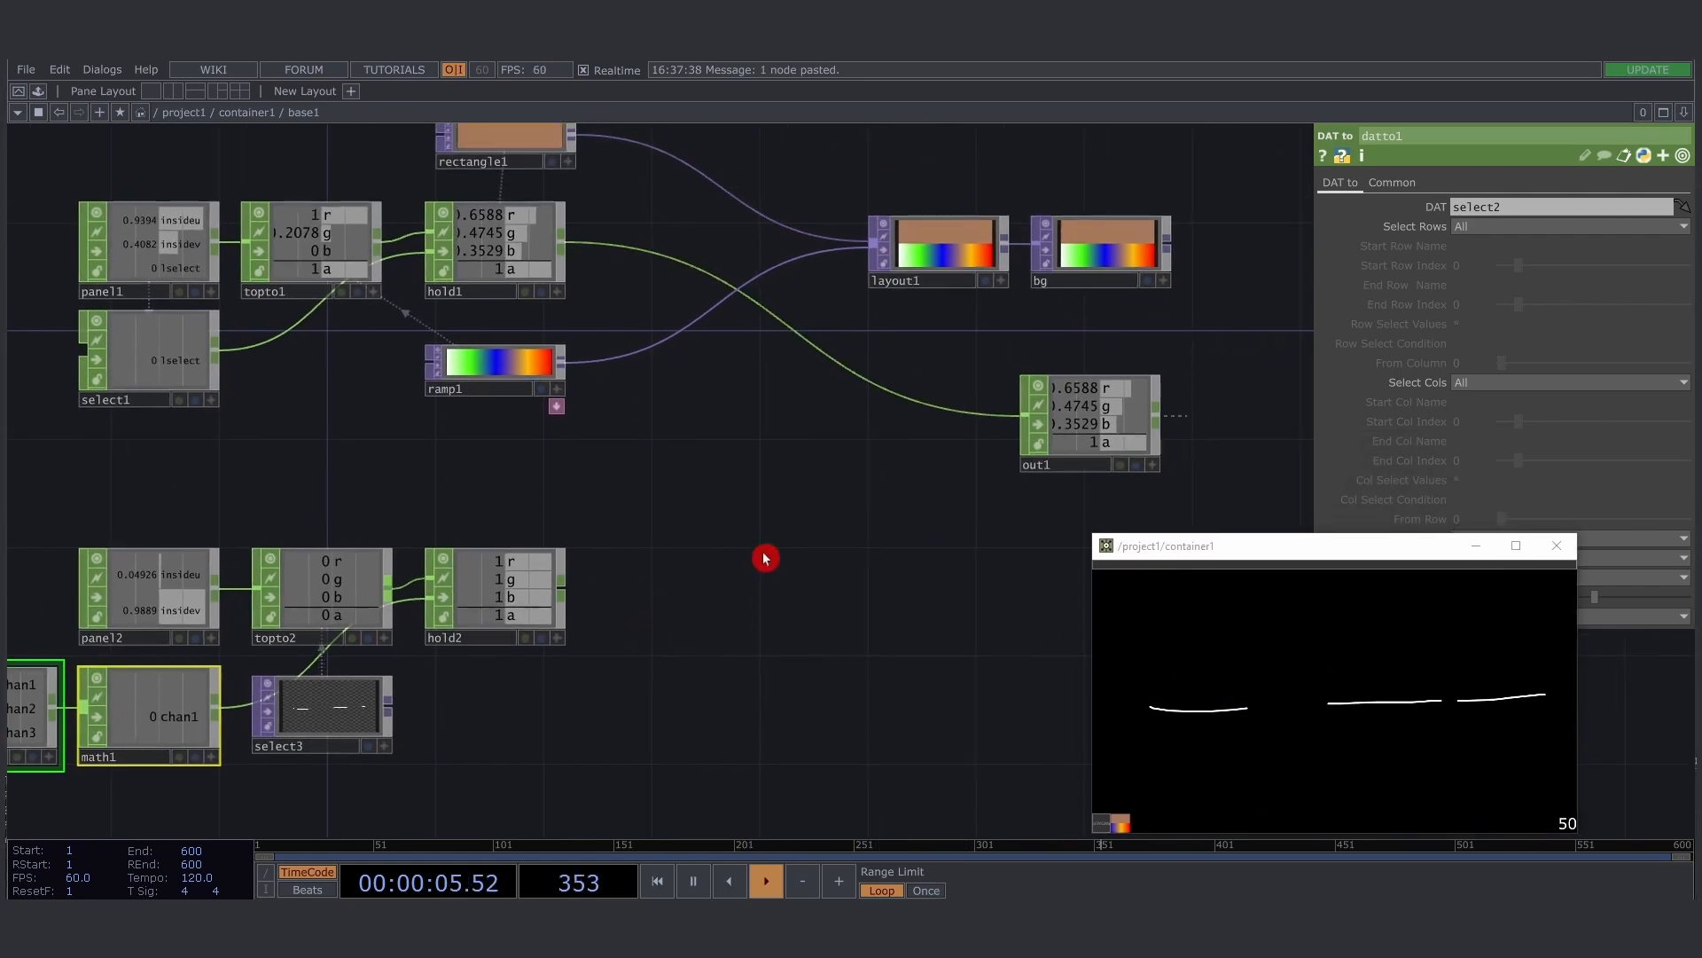
double_click(779, 506)
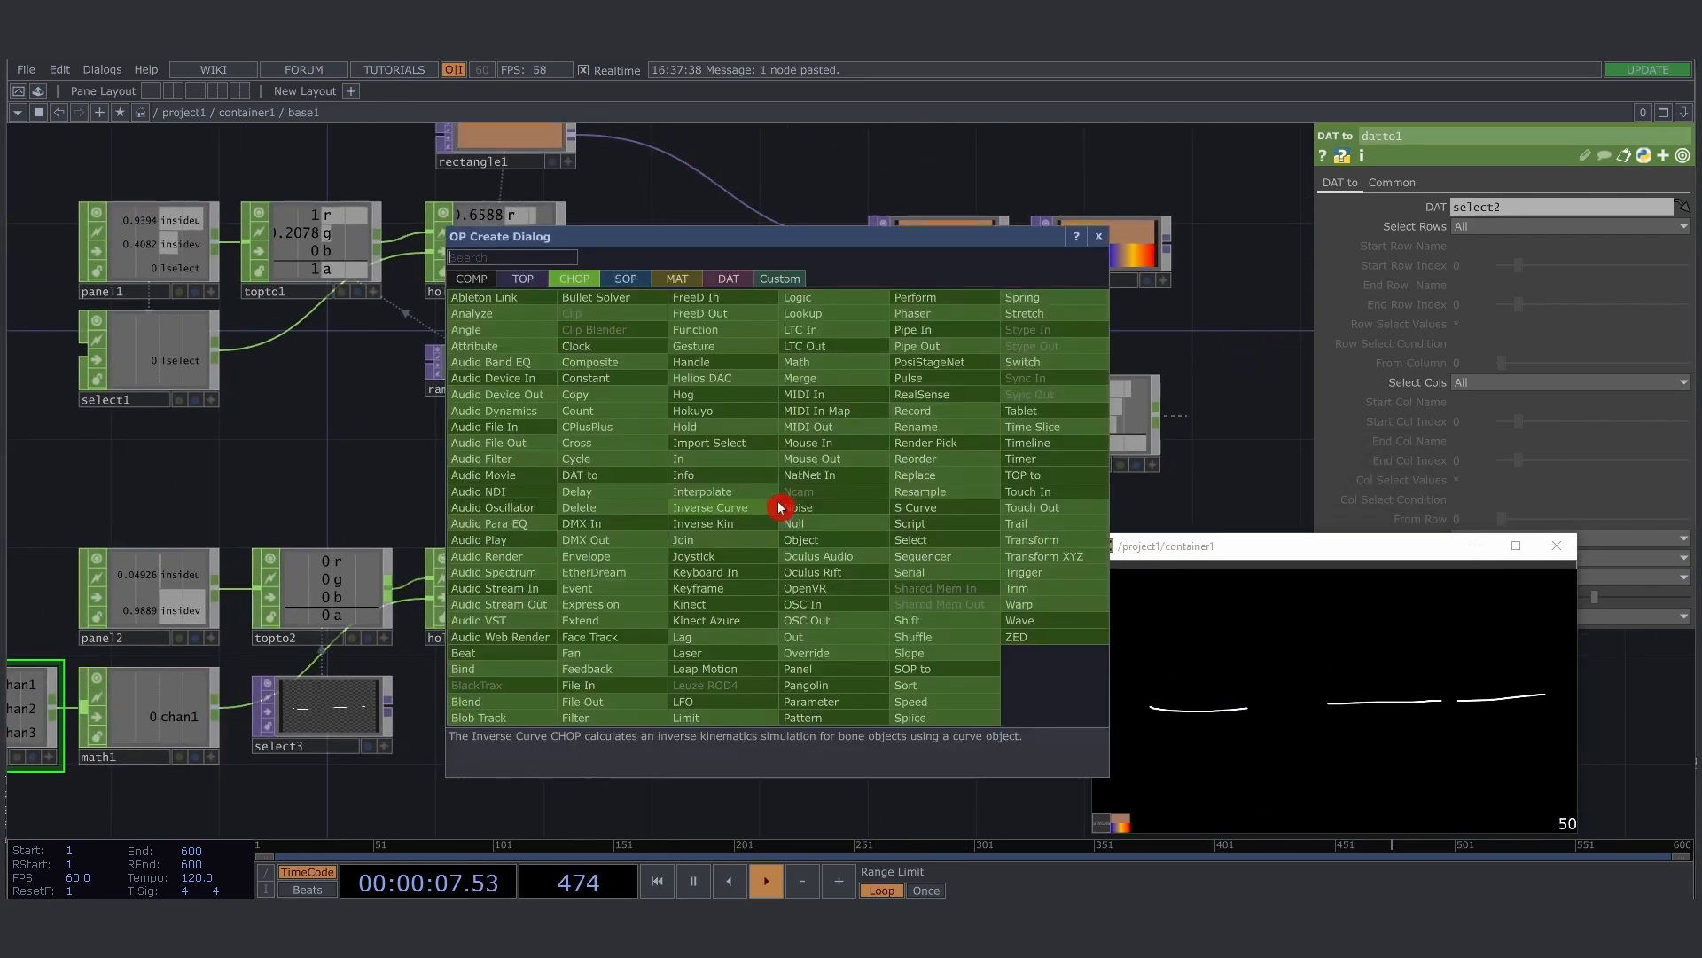
type("over")
key("Return")
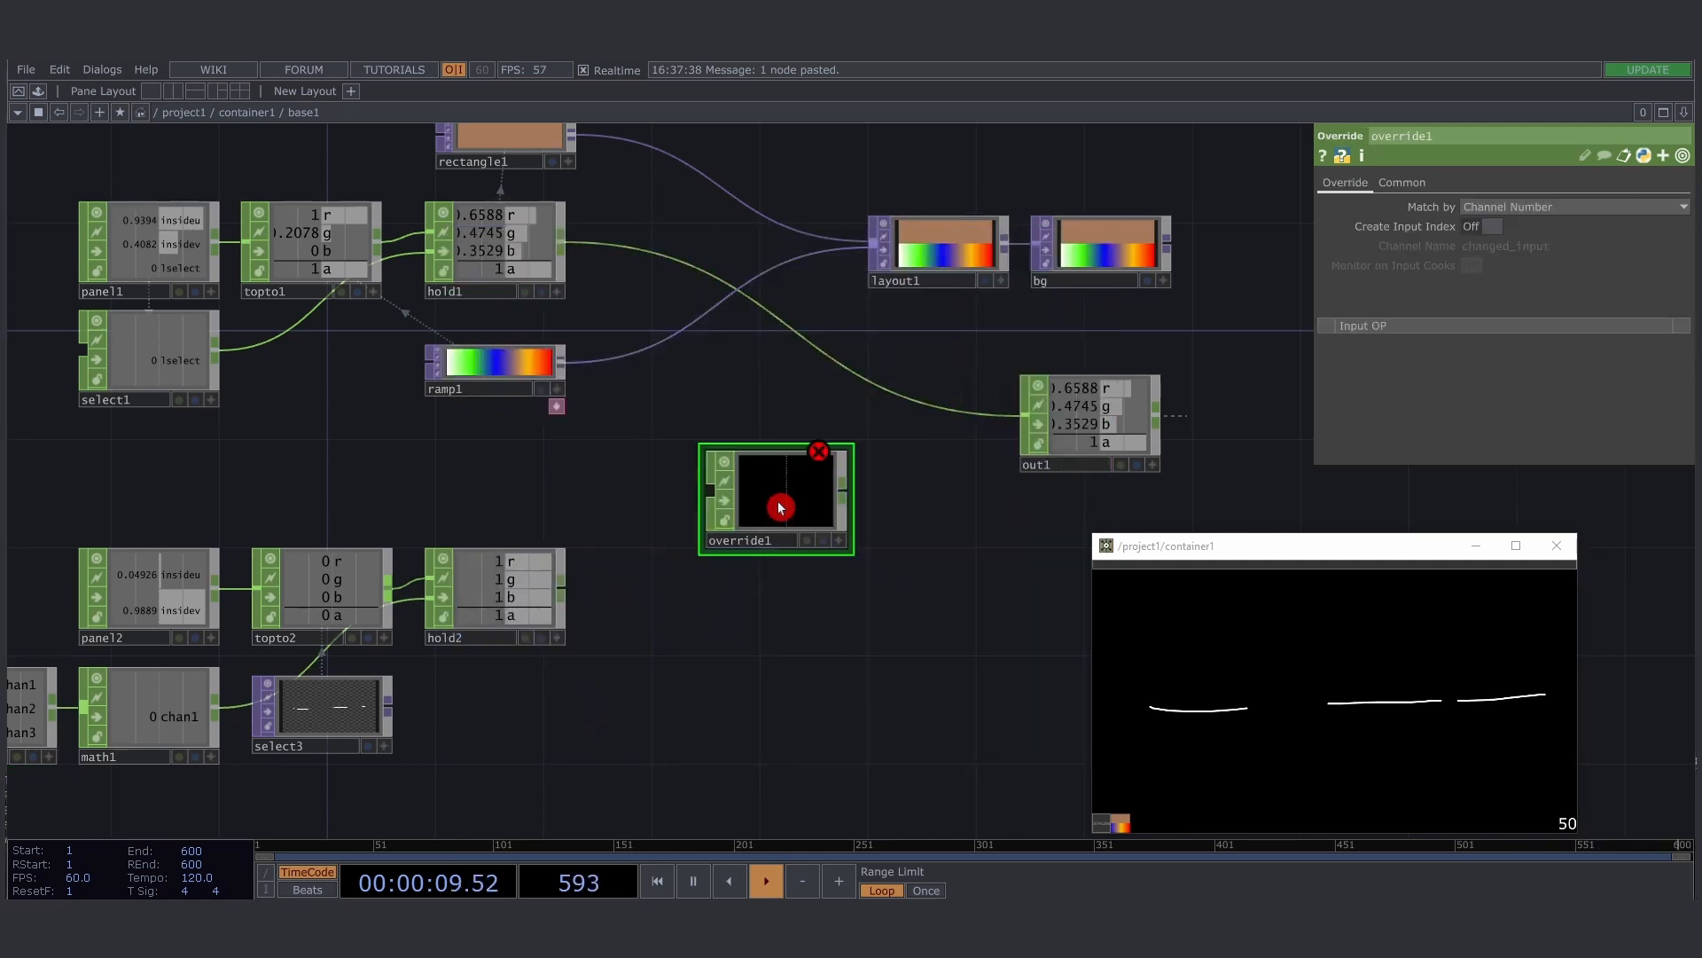
left_click_drag(779, 506, 817, 477)
Wire hold1 and hold2, in that order, into the Override operator's input
left_click_drag(681, 484, 642, 519)
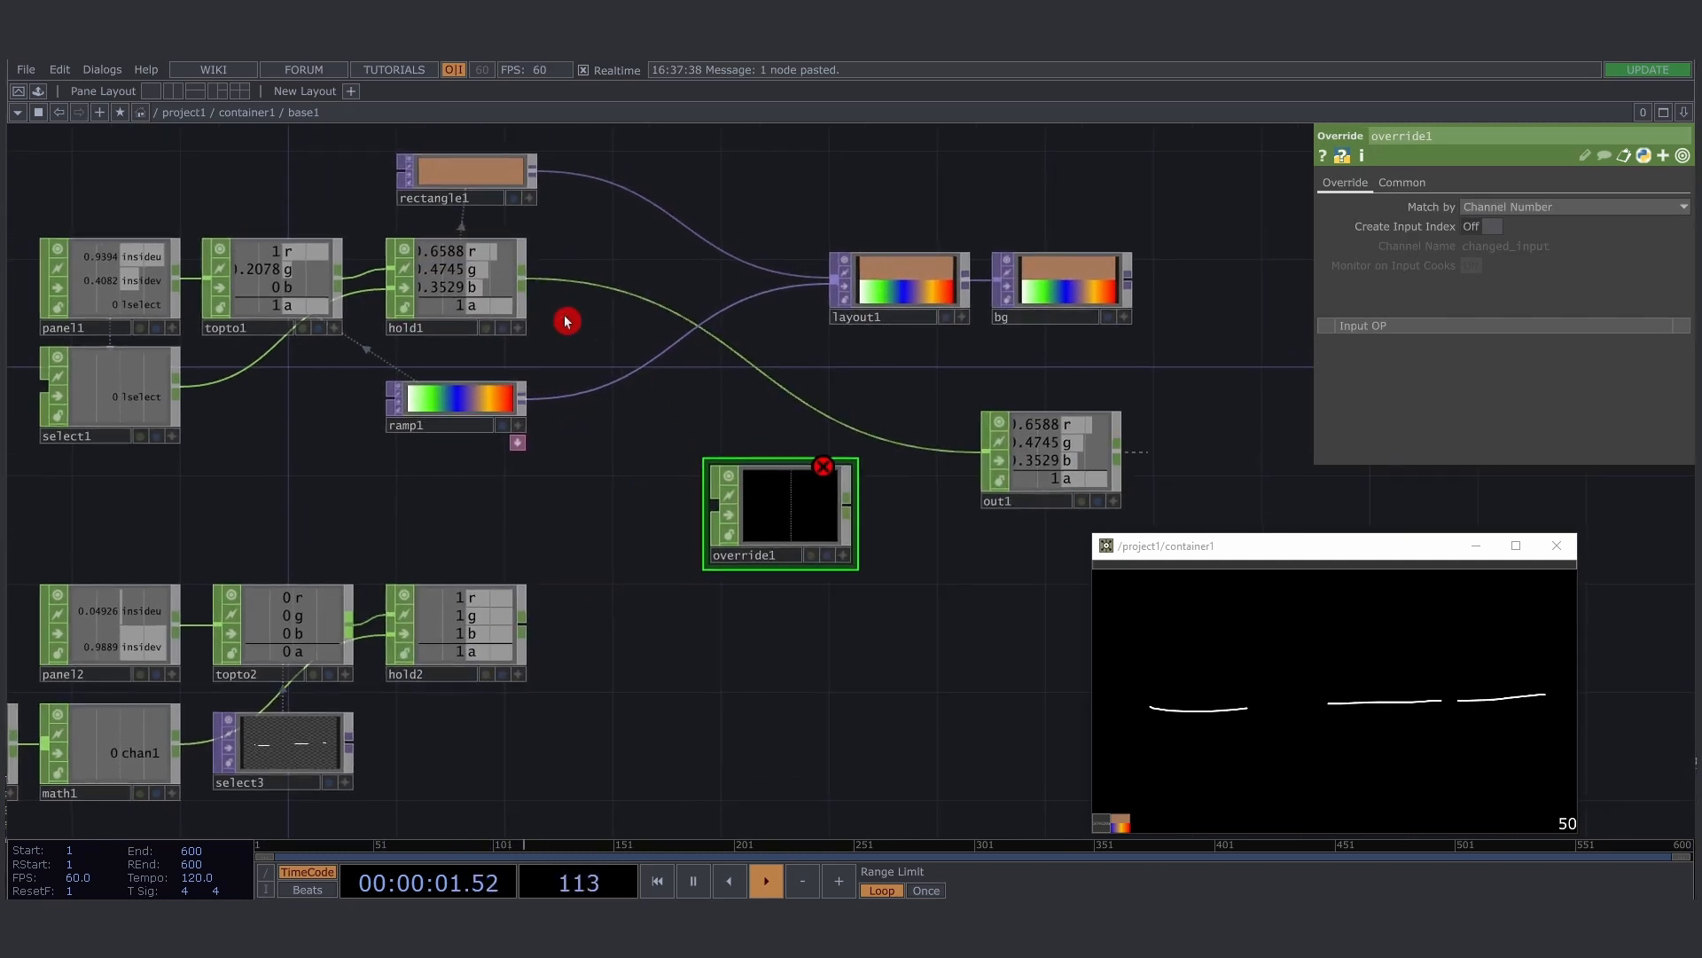
left_click_drag(535, 289, 715, 504)
left_click_drag(530, 635, 766, 556)
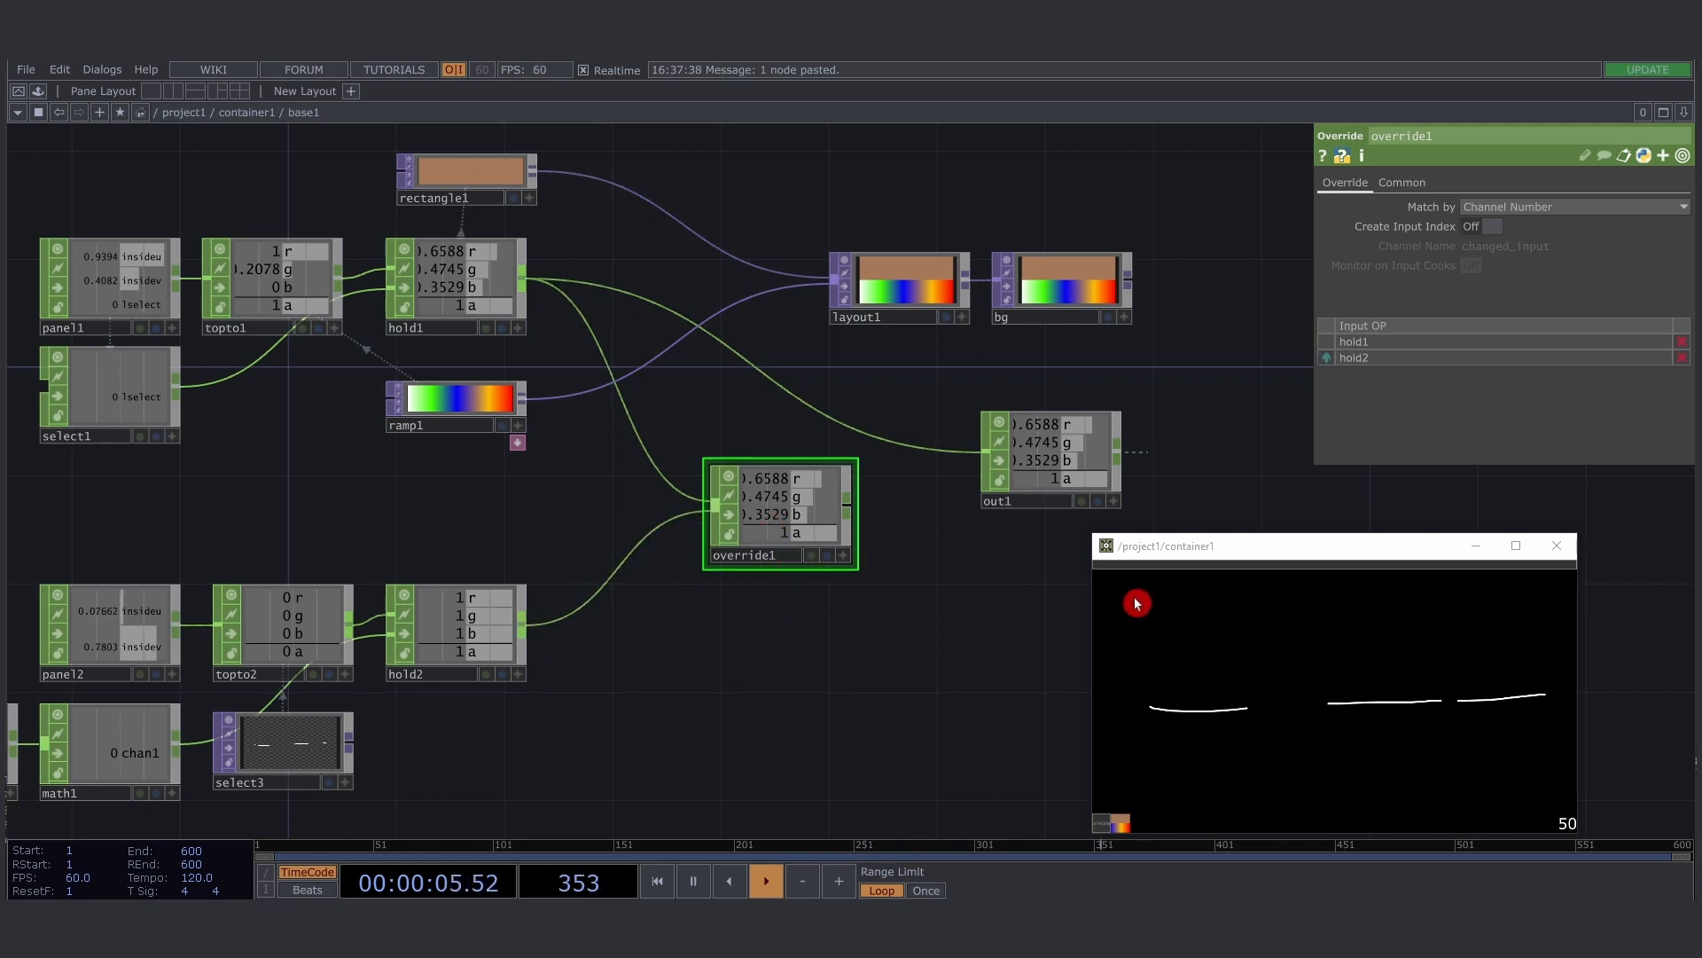
Enlarge the floating container1 viewer, pick an orange from the colour ramp, and compare override1 with hold2
left_click_drag(1178, 534, 1043, 355)
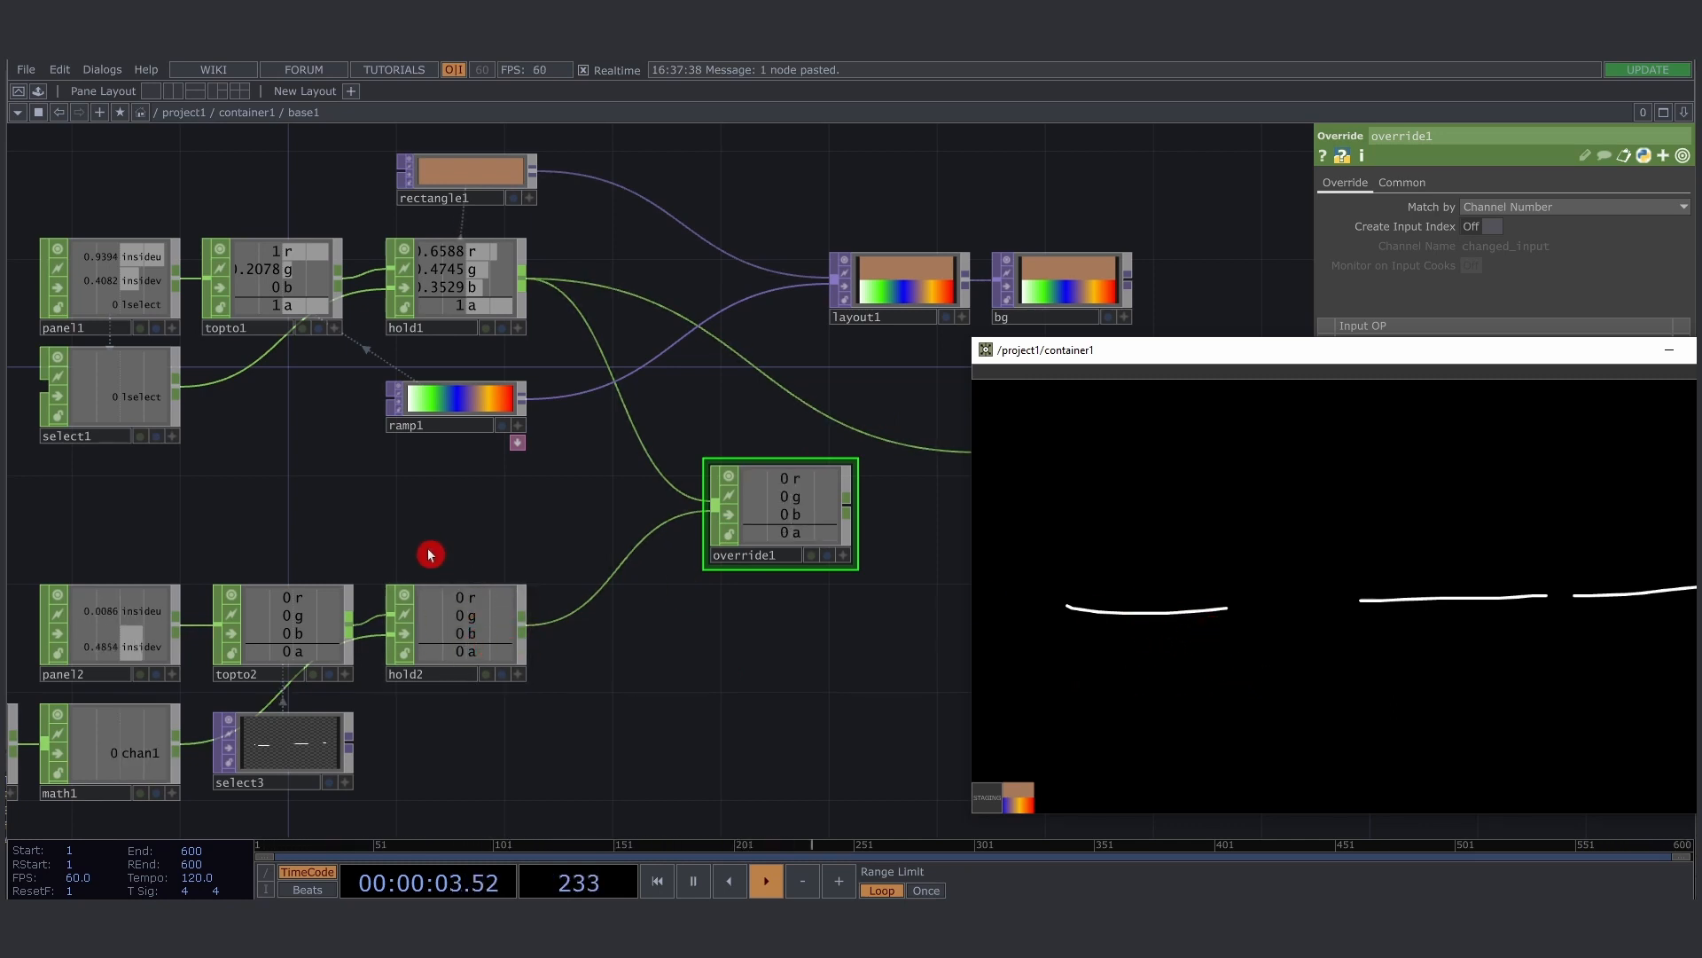
left_click(457, 664)
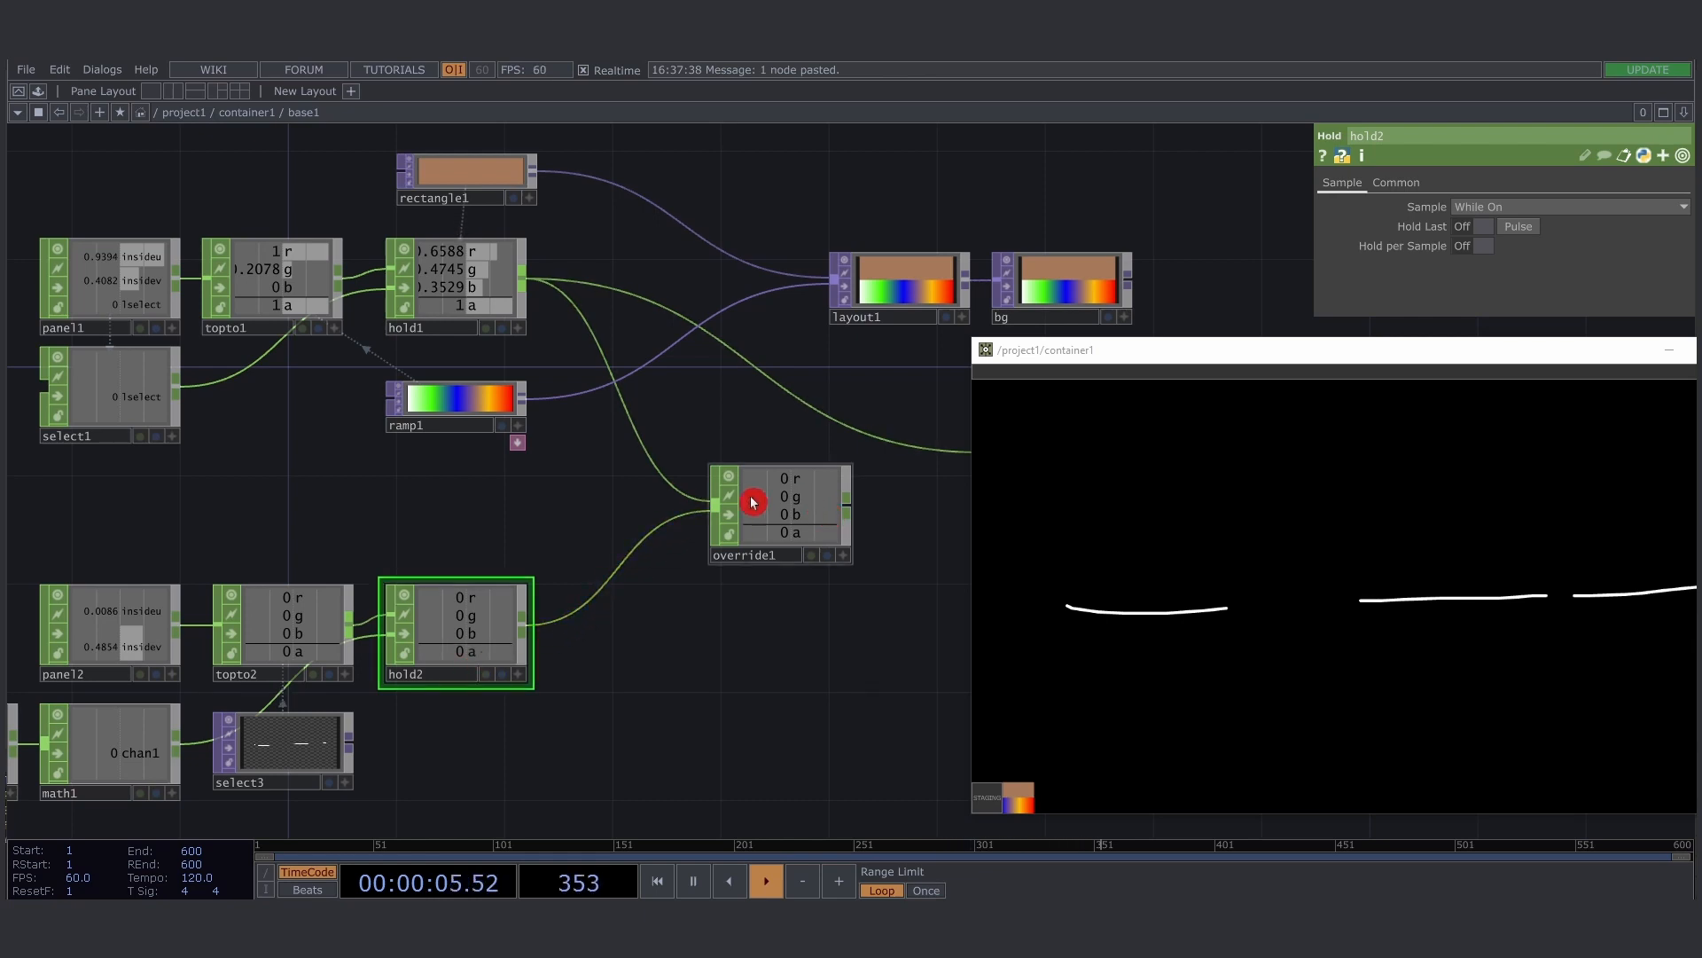
left_click(821, 474)
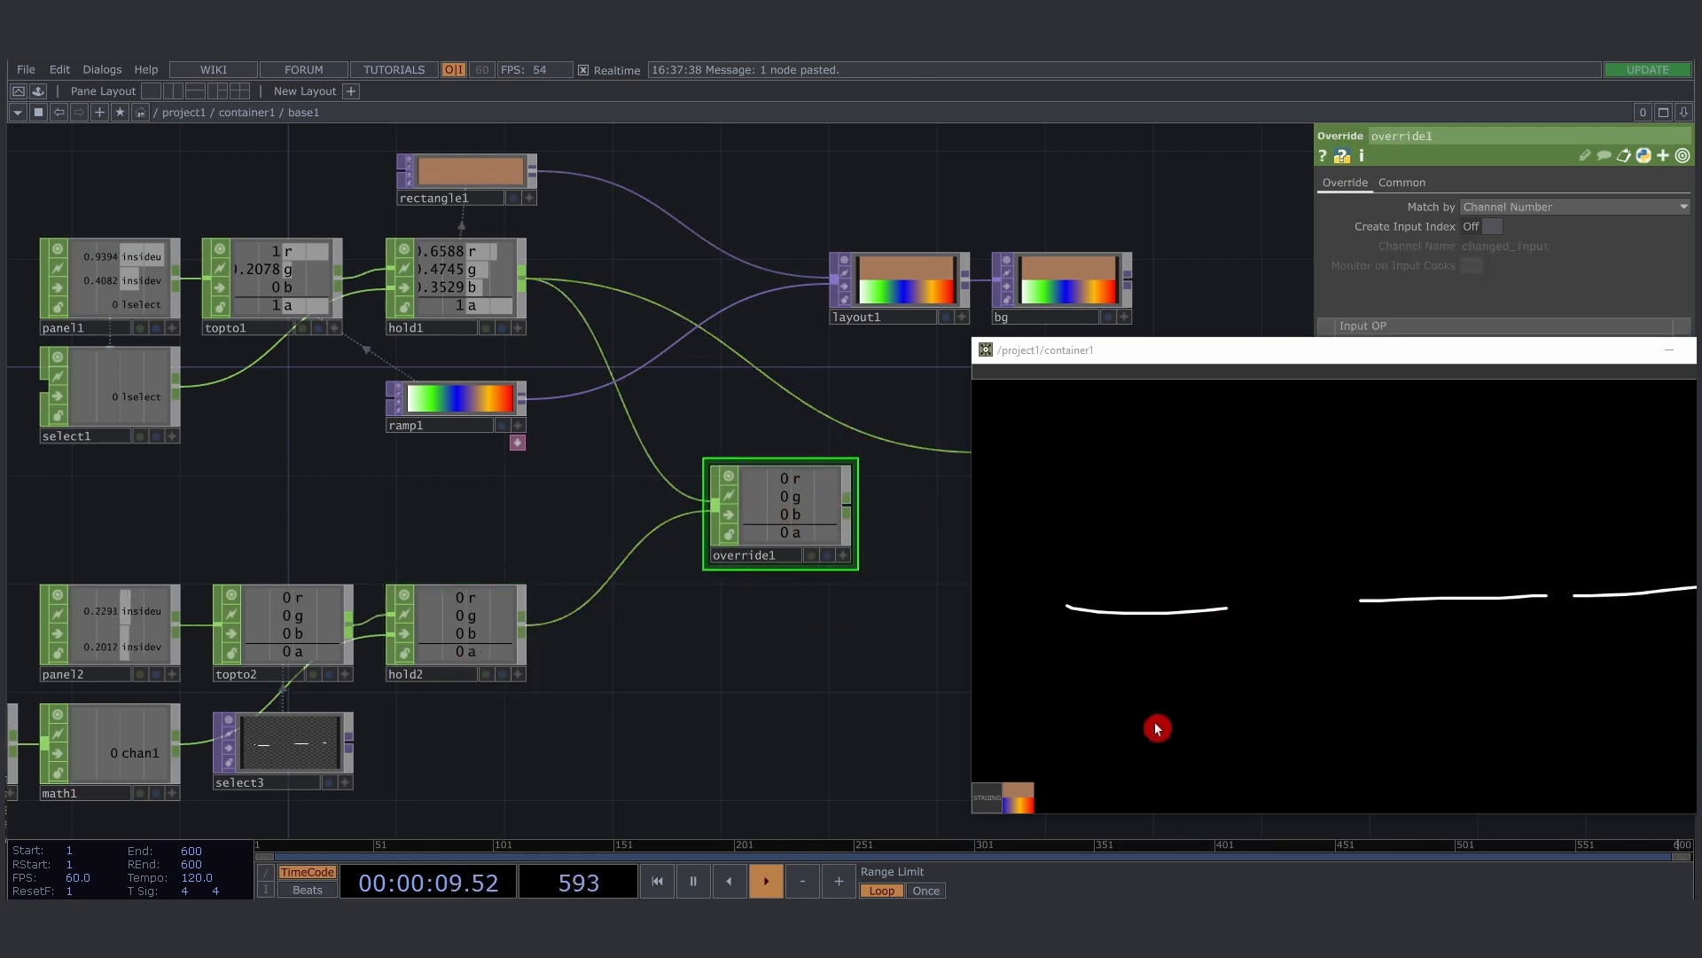
left_click(1027, 803)
left_click_drag(1027, 803, 987, 783)
left_click(477, 600)
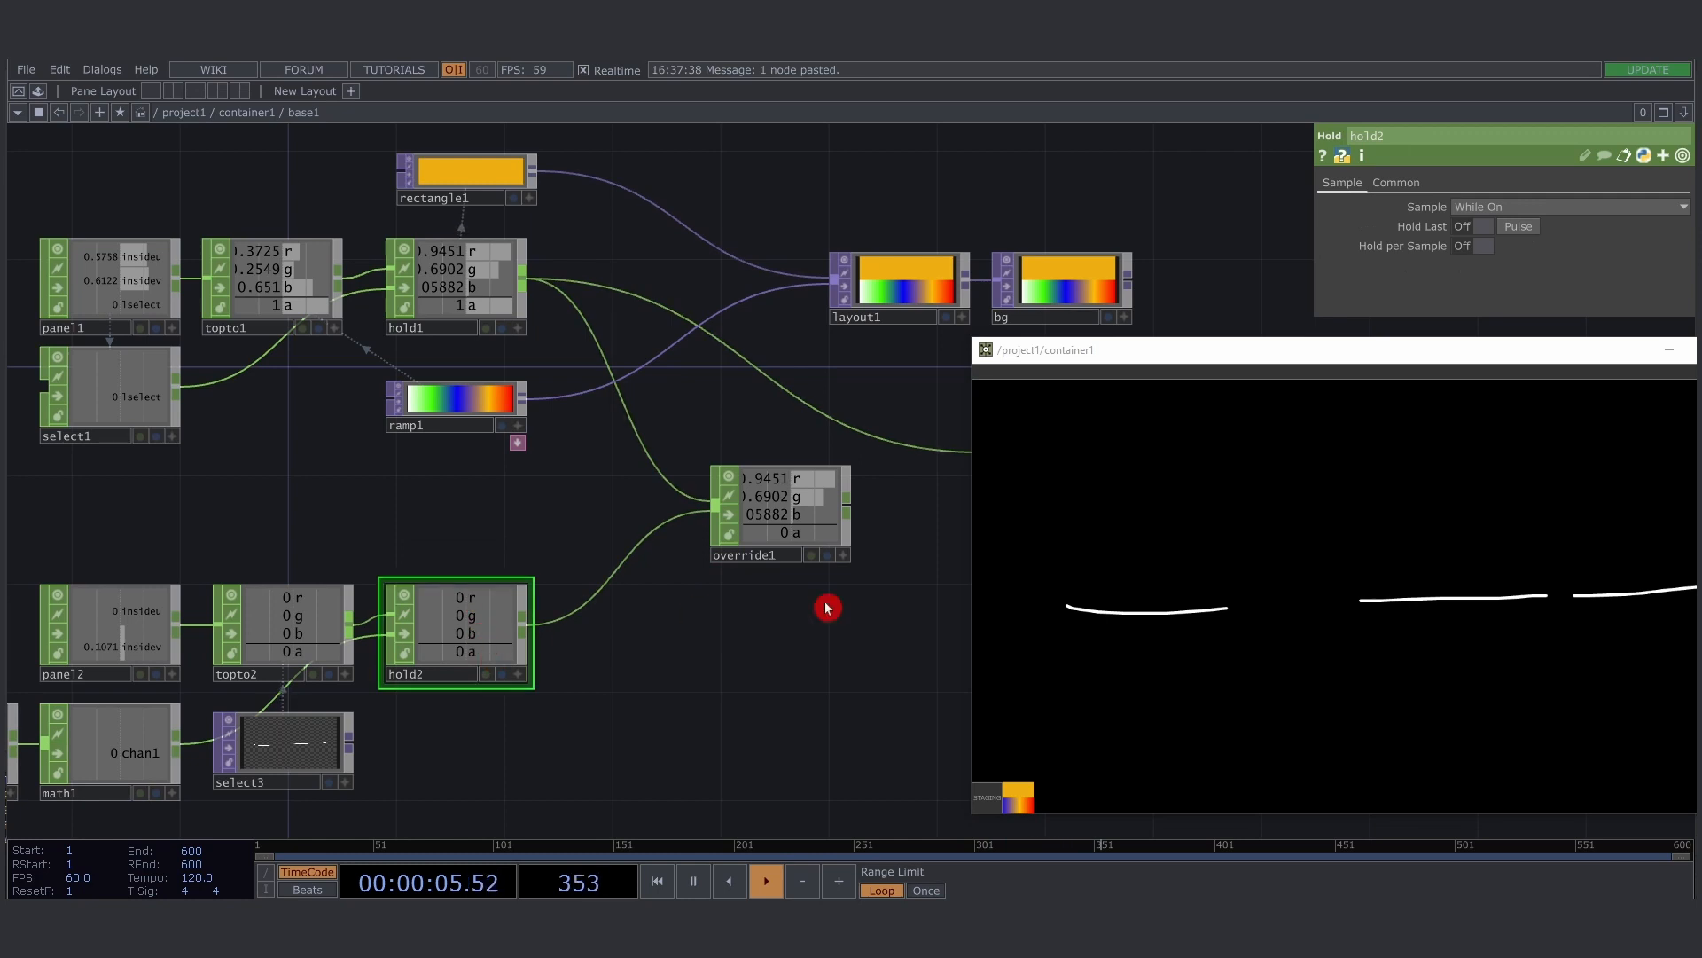
Test override1 by alternating between sampling colours from the canvas and picking oranges from the colour ramp
left_click(1163, 616)
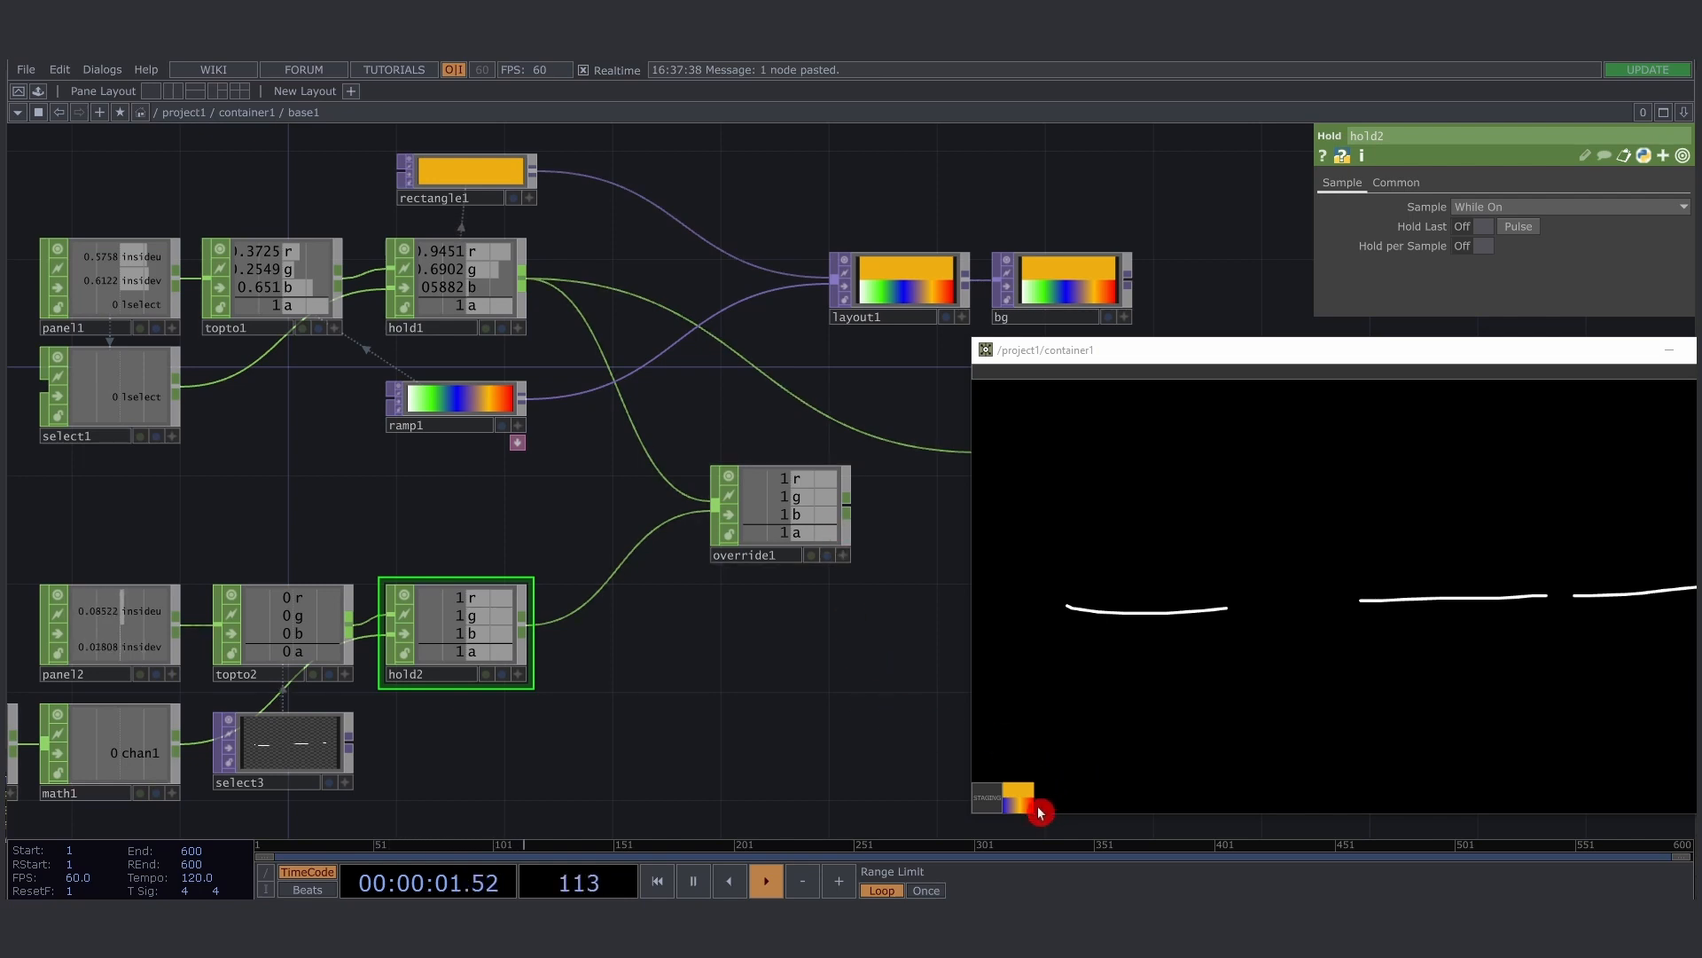
left_click_drag(1022, 809, 1029, 806)
left_click(1142, 619)
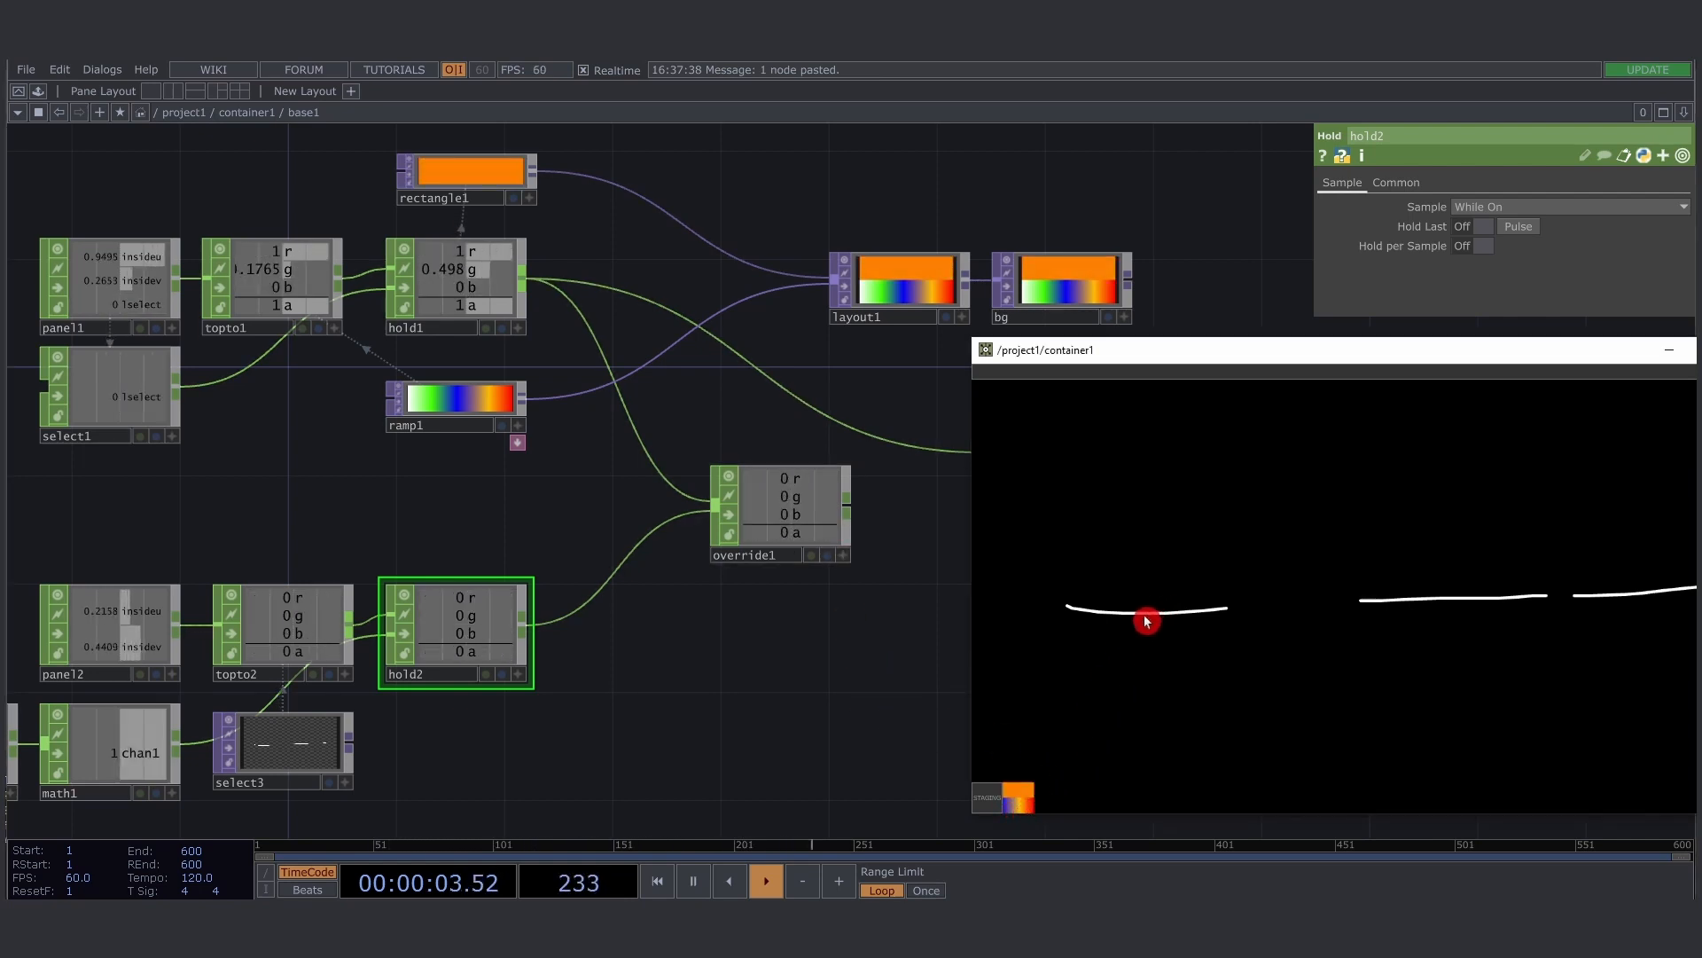
left_click_drag(776, 605, 622, 583)
left_click_drag(1015, 809, 1025, 808)
Connect override1 to out1 in place of hold1
right_click_drag(714, 625, 568, 453)
left_click_drag(740, 618, 621, 631)
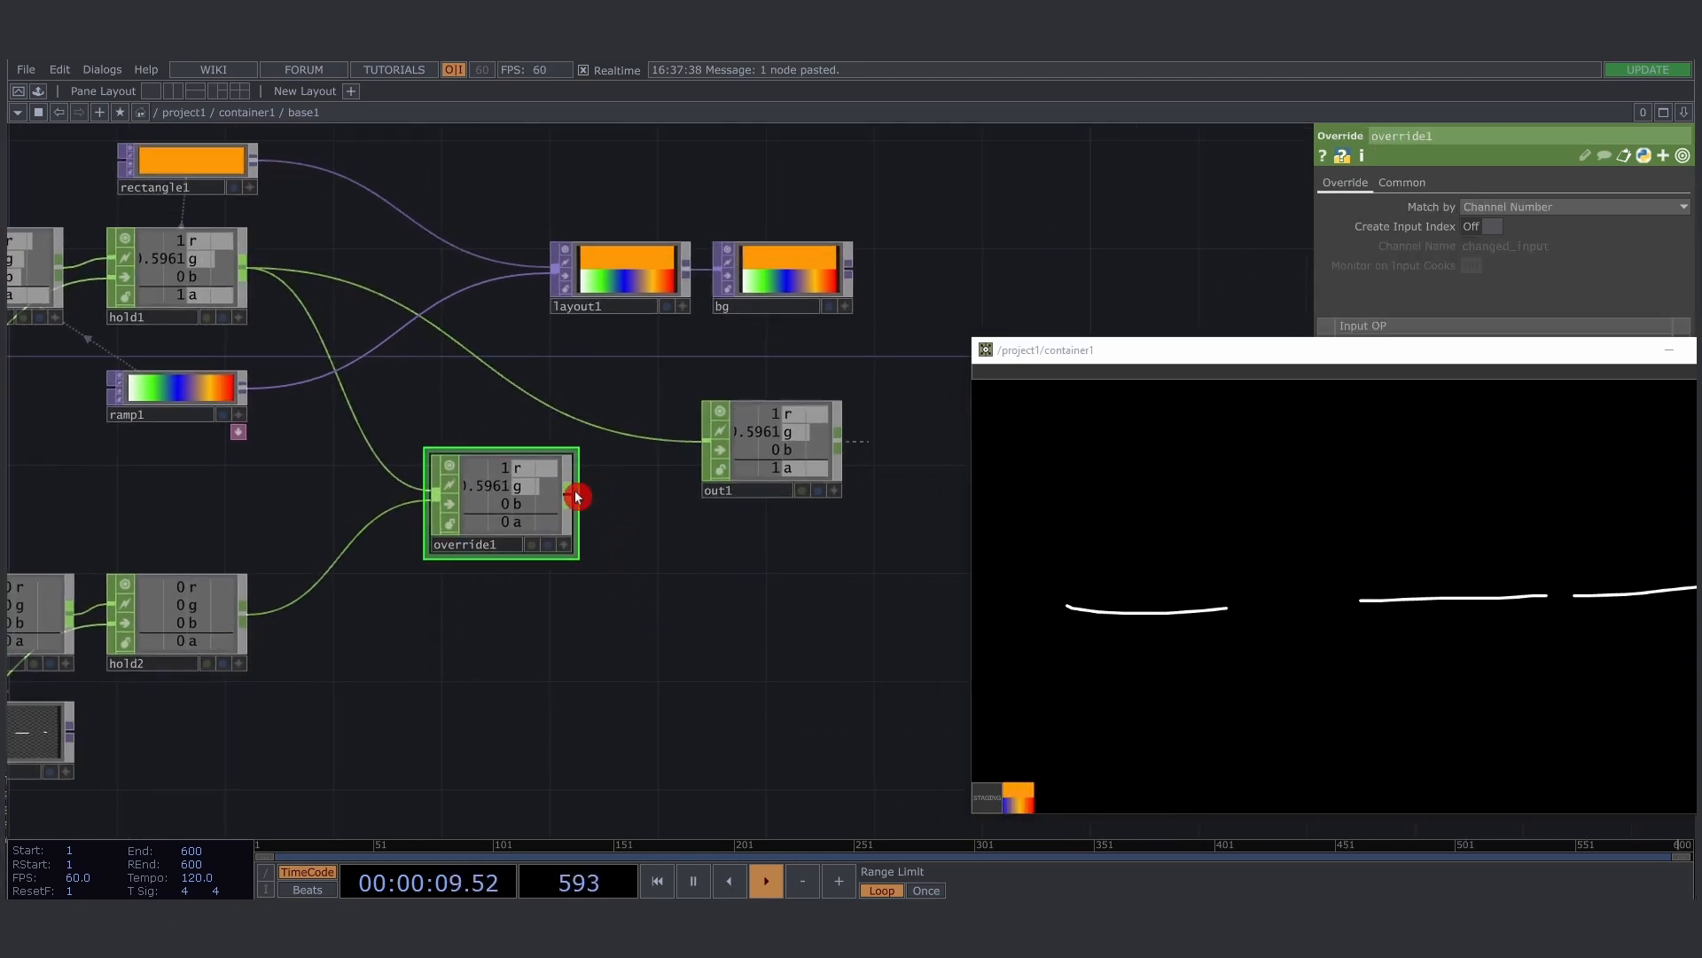
left_click_drag(572, 494, 781, 505)
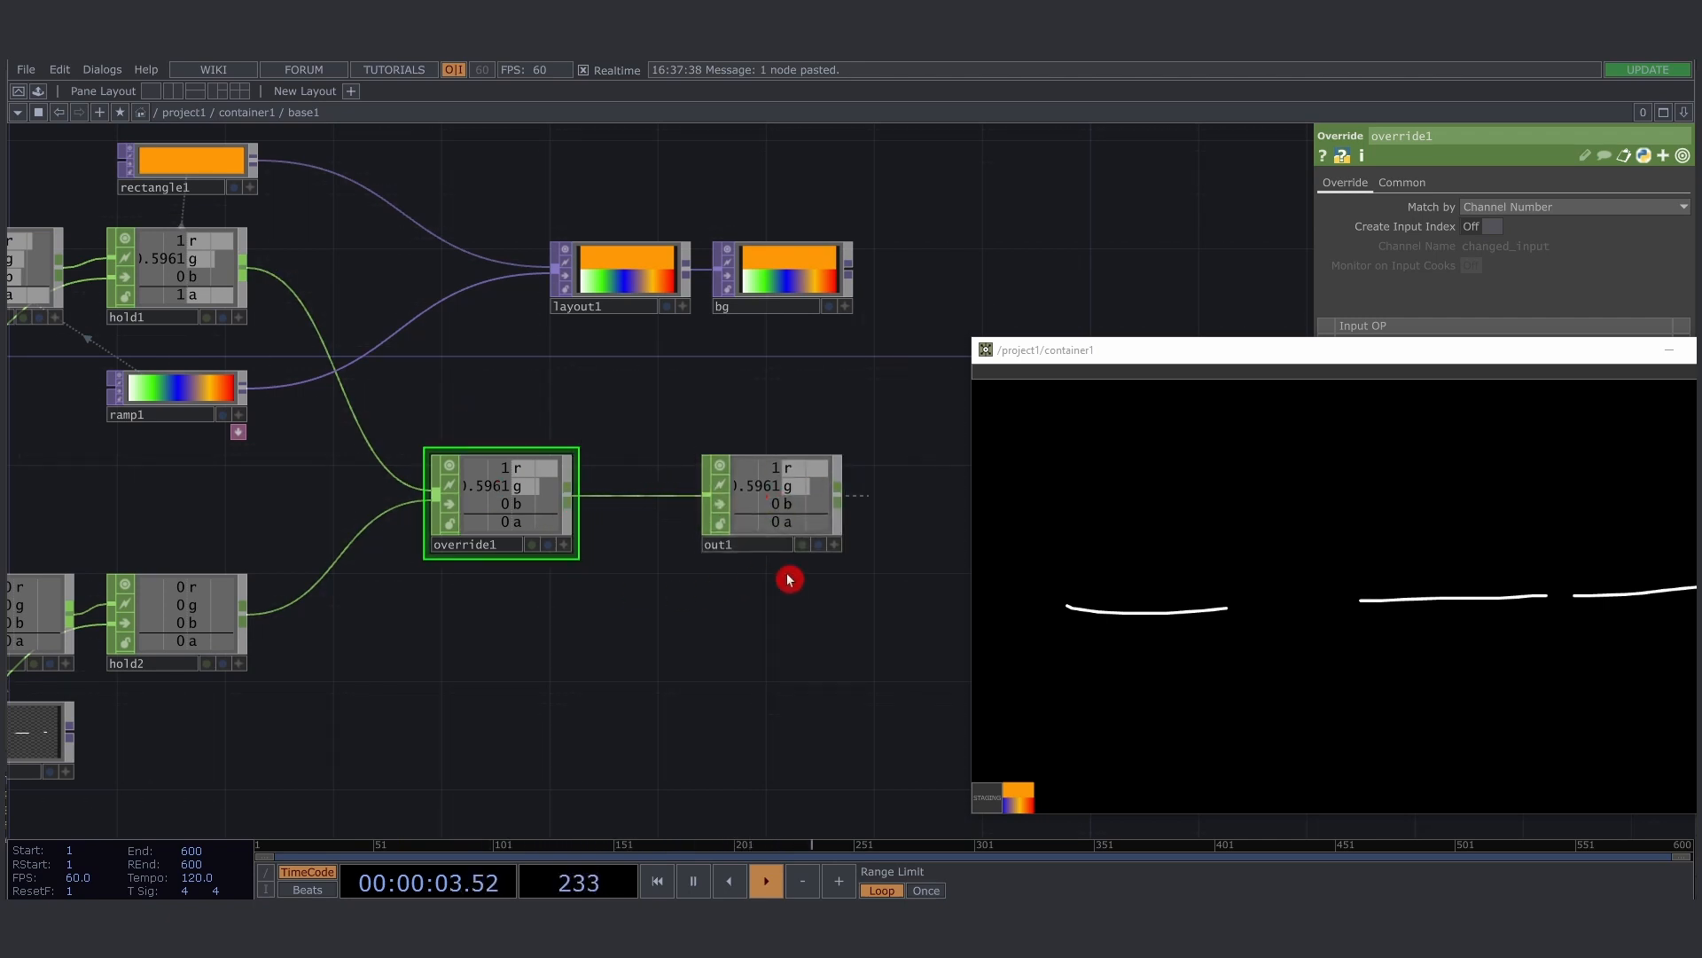
Move layout1 and bg together to just above override1, and save the project
left_click_drag(763, 374, 865, 395)
scroll(844, 384, "down", 3)
right_click_drag(784, 296, 859, 338)
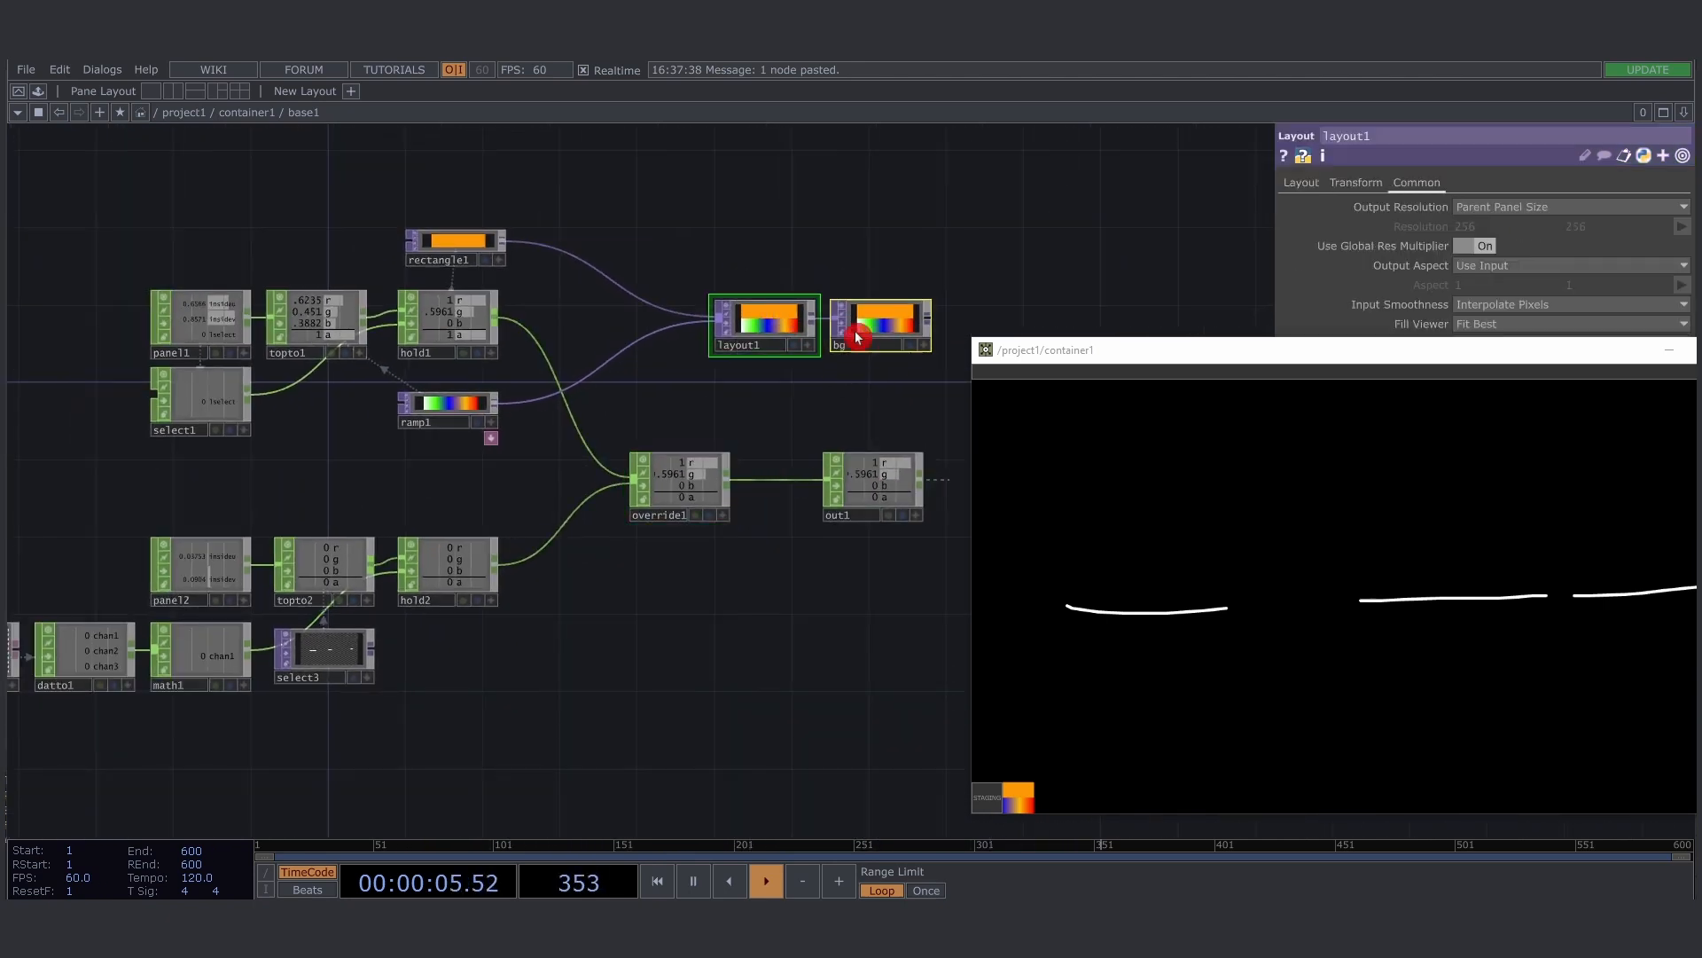
left_click_drag(769, 326, 692, 395)
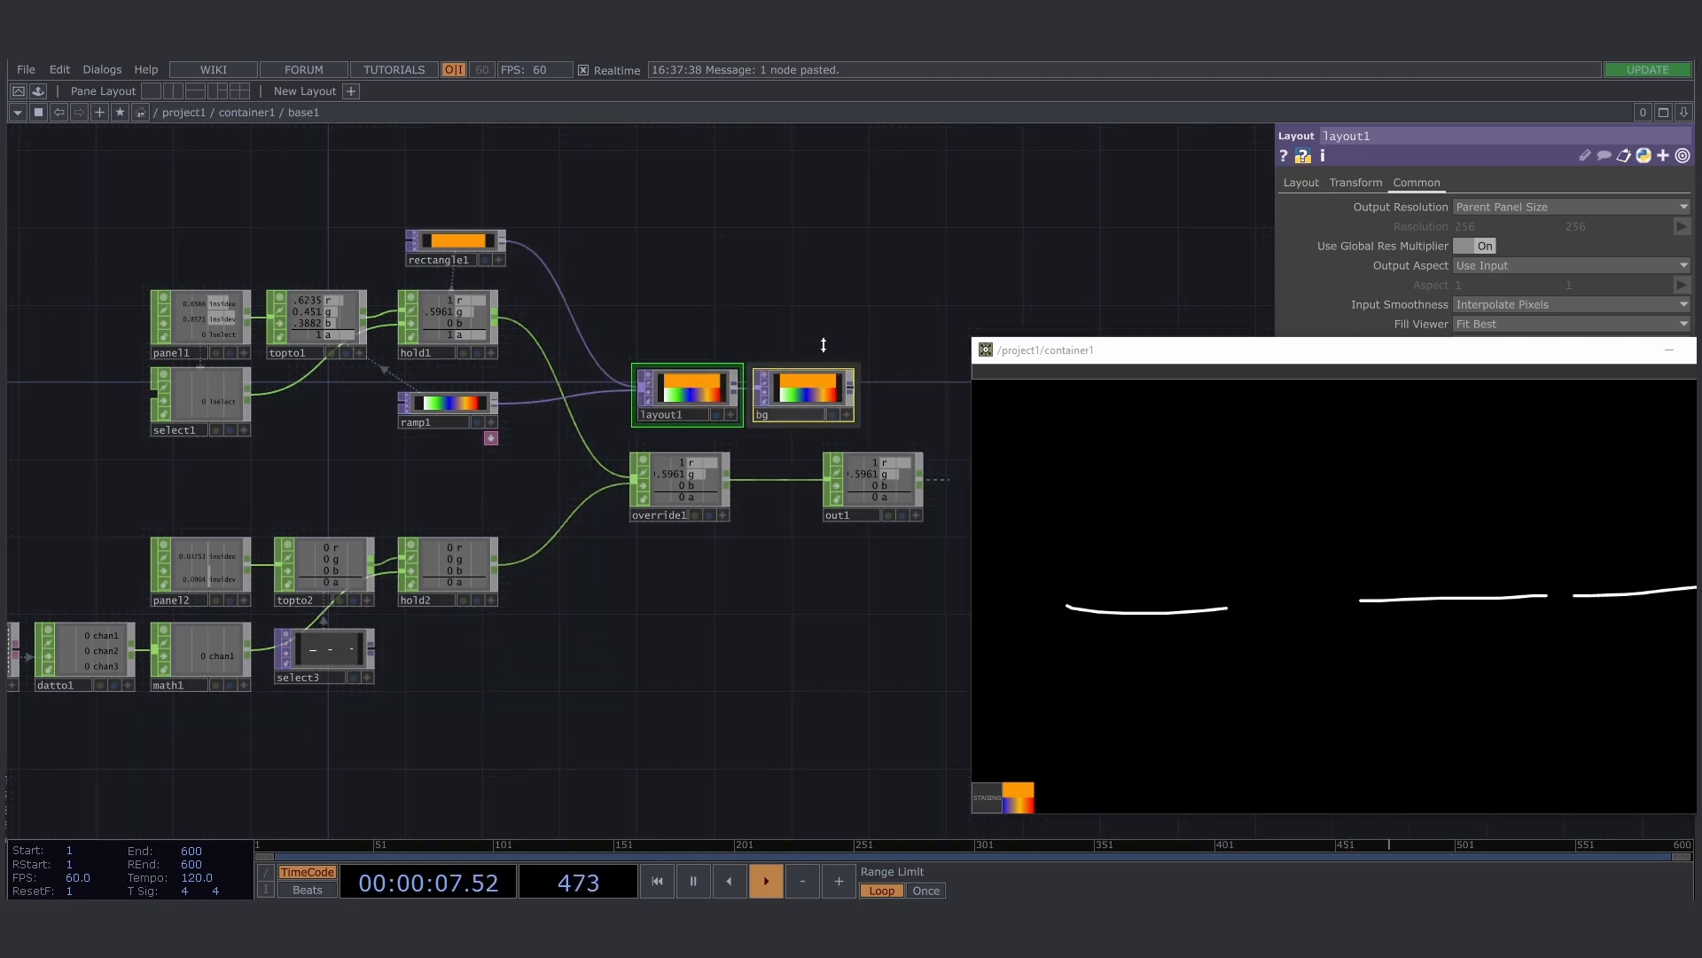
left_click(822, 344)
left_click_drag(847, 321, 793, 296)
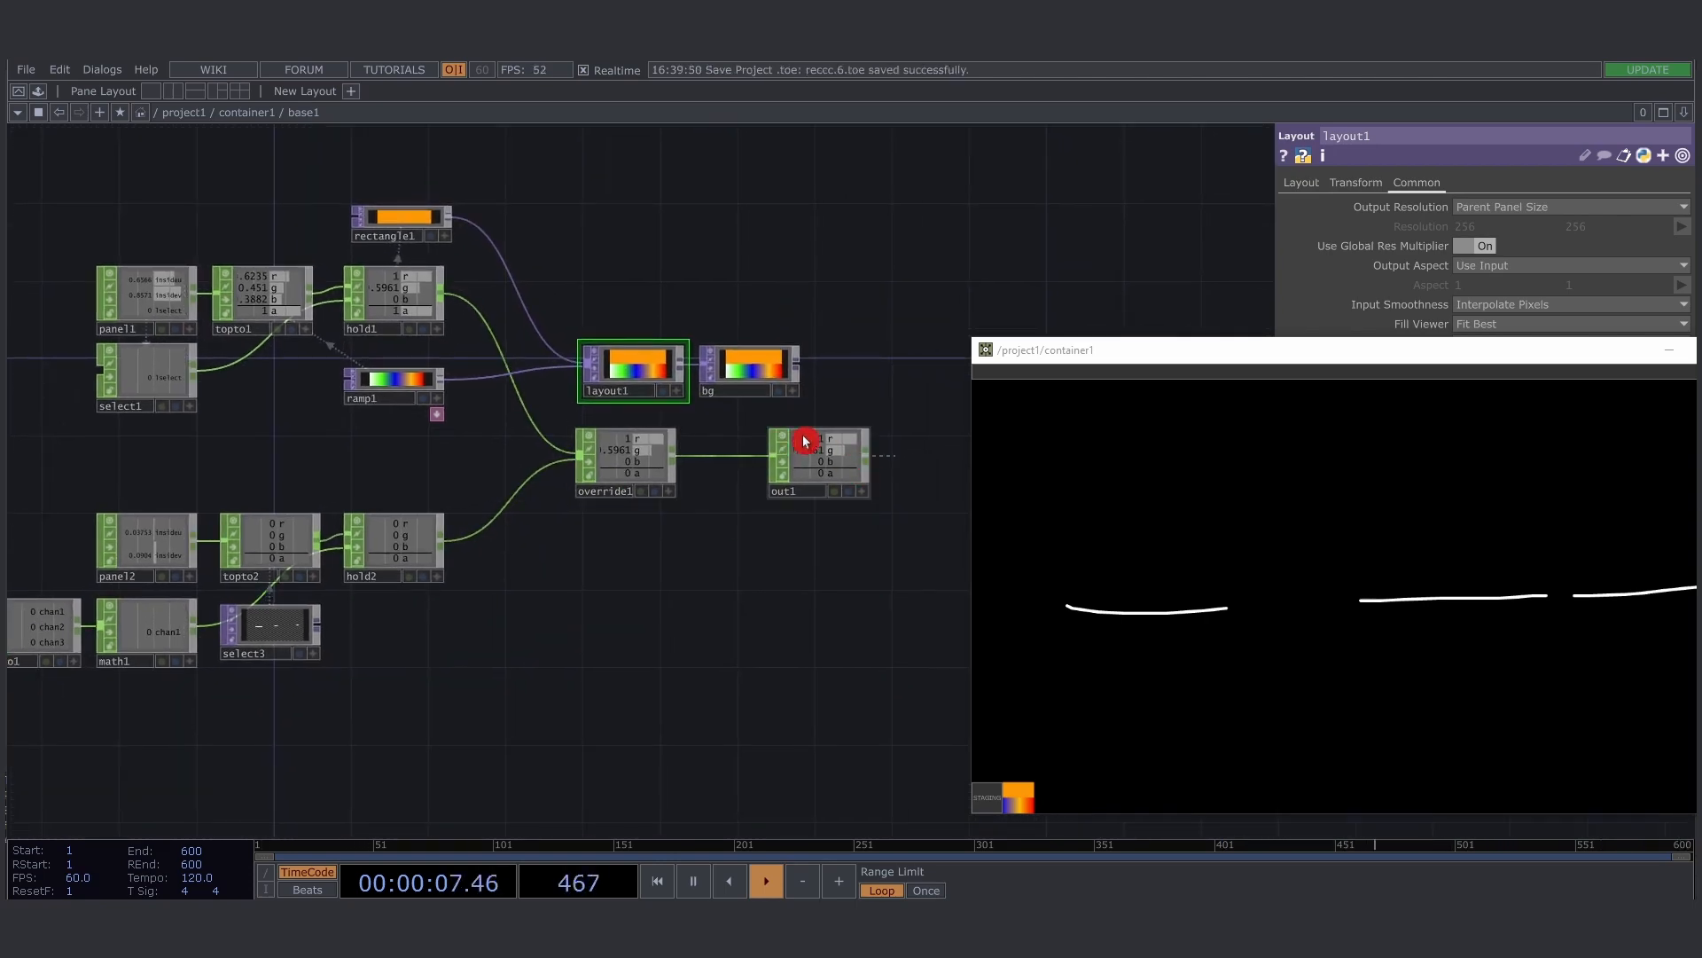
Close the floating viewer, go up to container1, and rename the null fed by base1 as color
left_click_drag(1189, 361, 874, 393)
left_click(1435, 382)
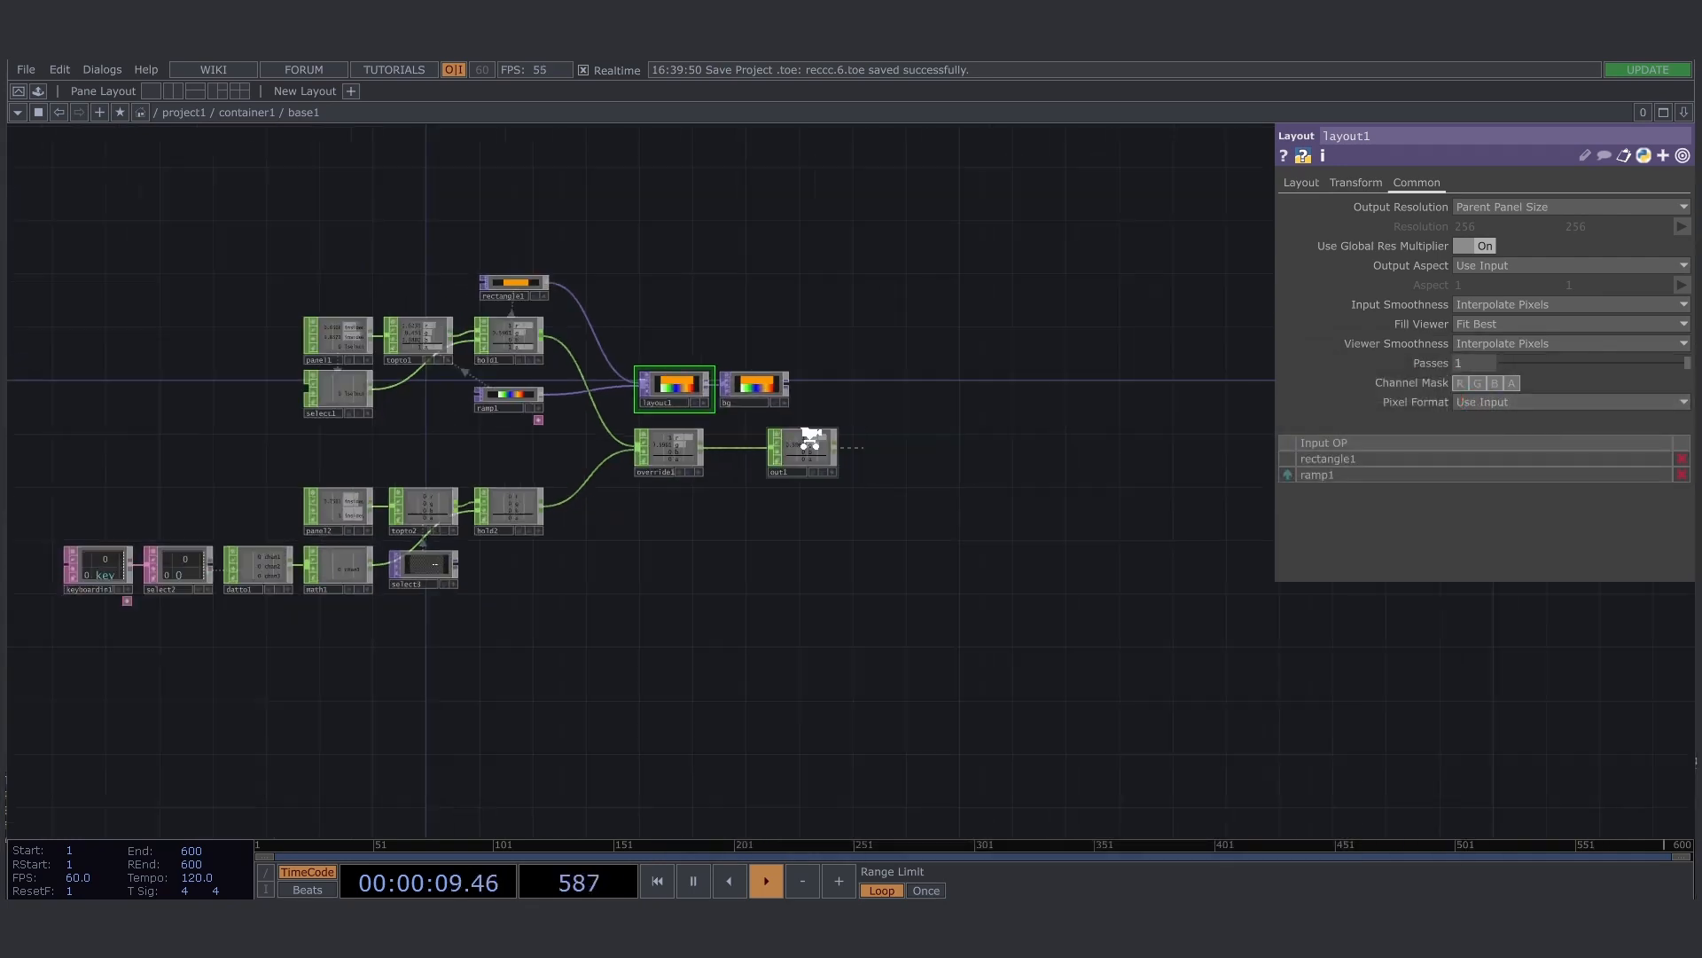
scroll(816, 440, "down", 5)
scroll(750, 596, "up", 4)
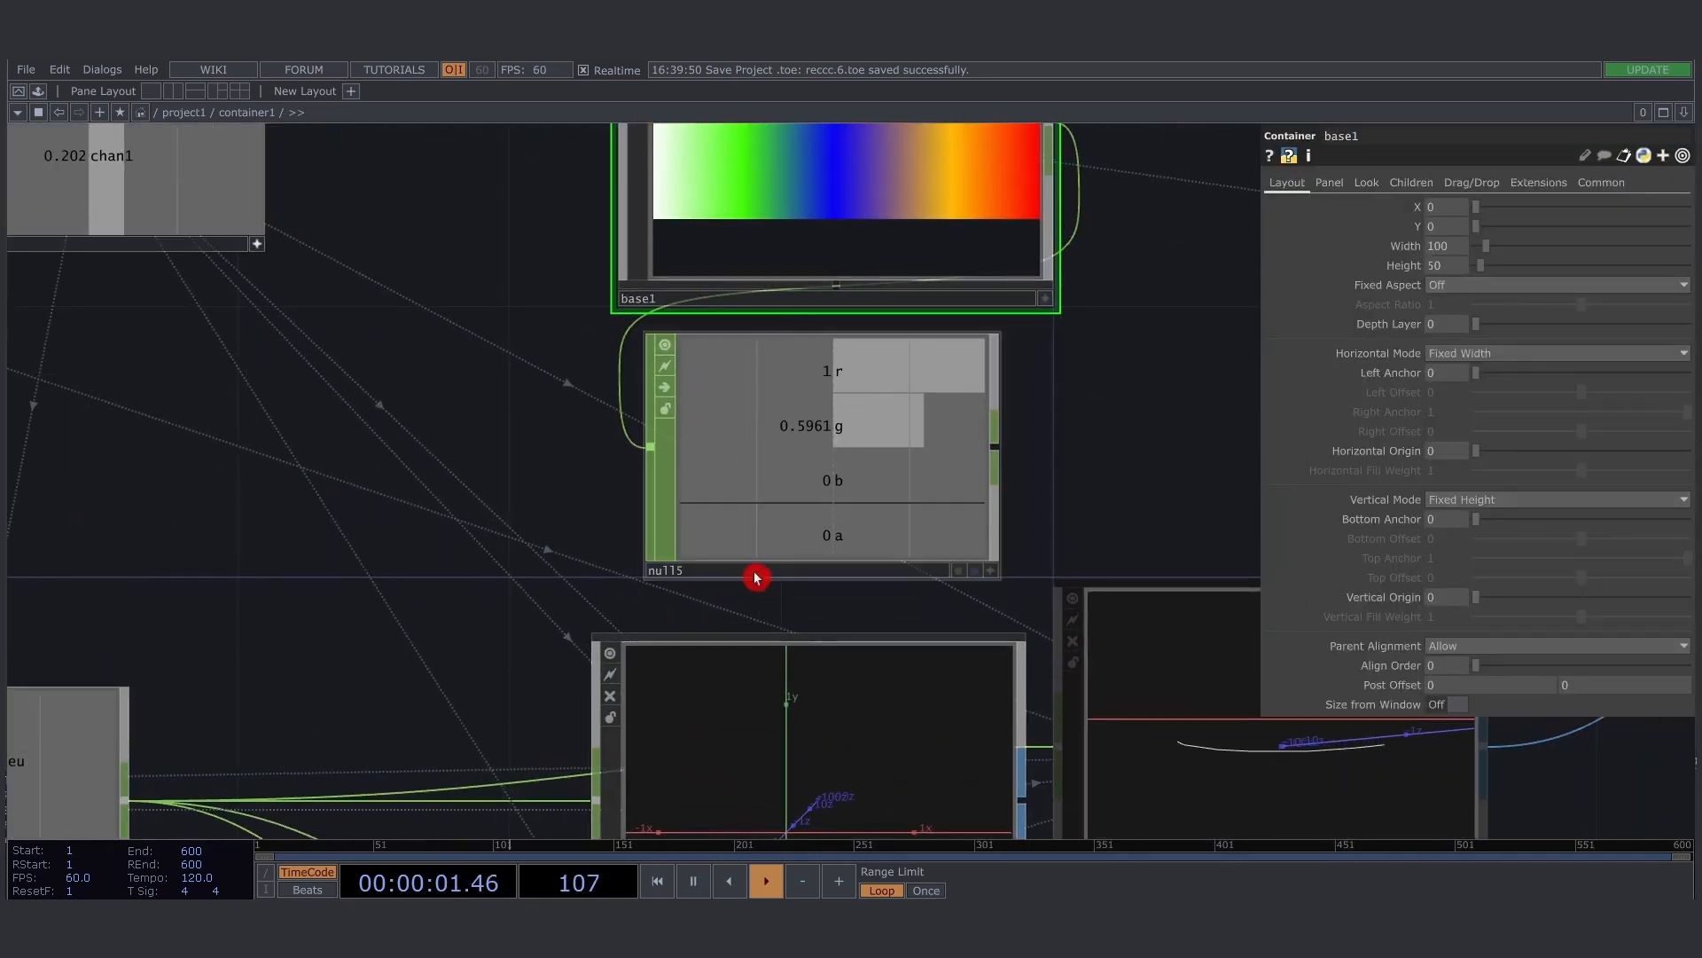
left_click(758, 573)
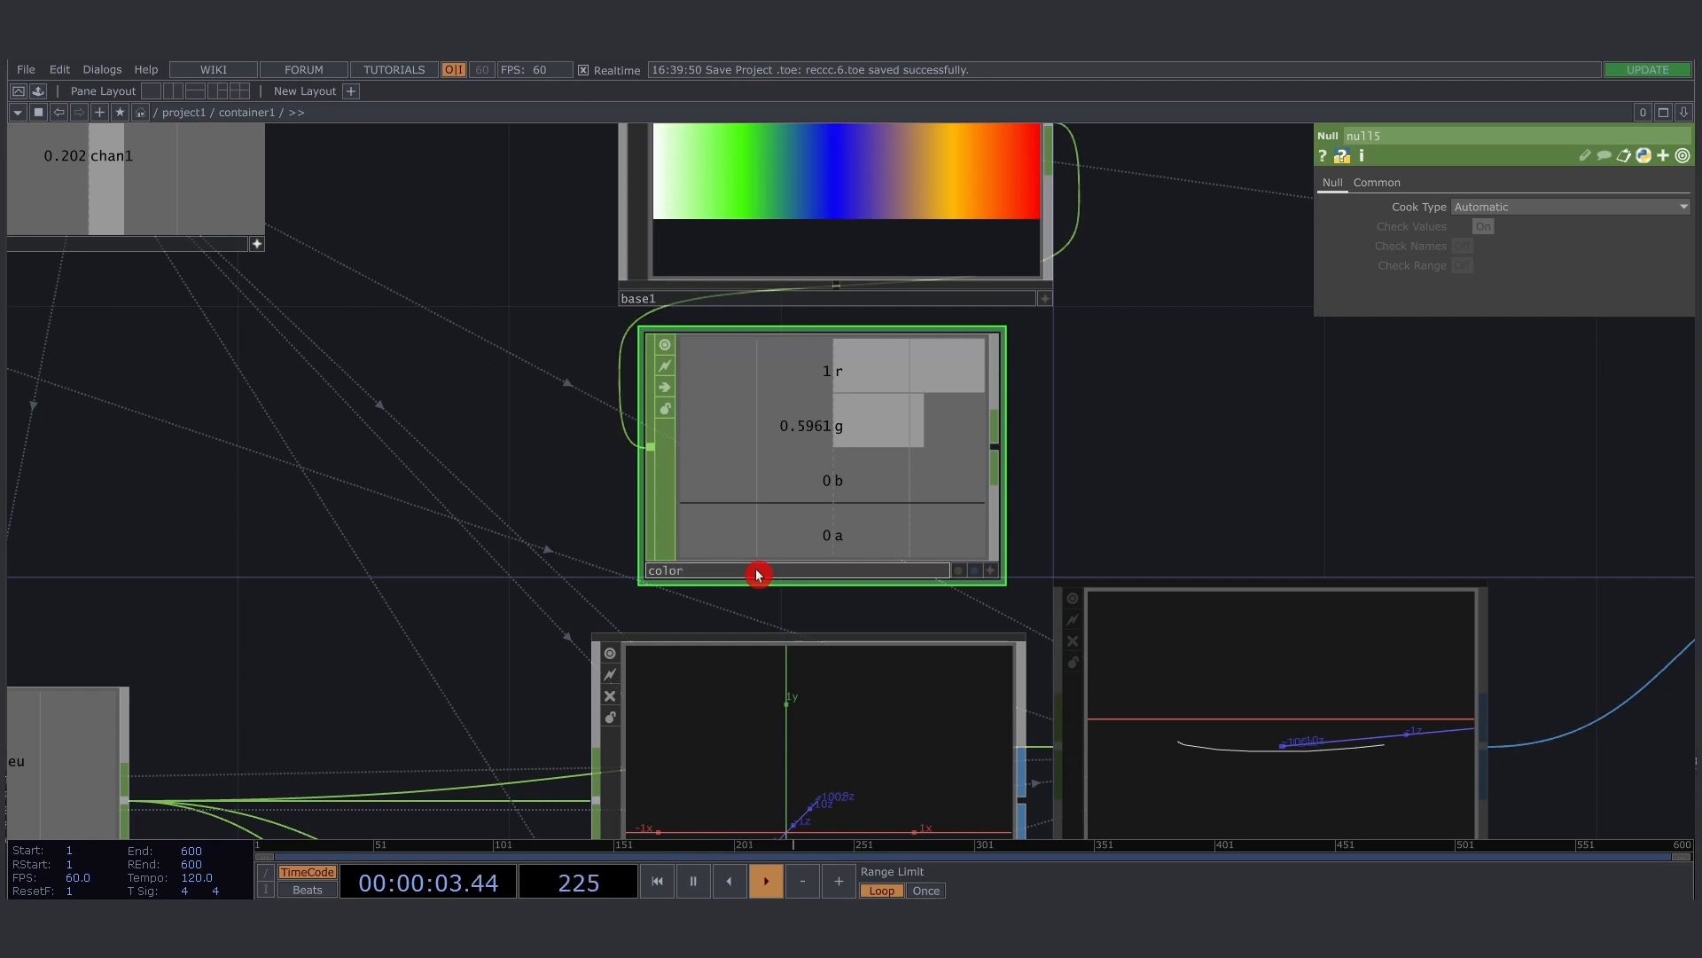
type("color")
key("Return")
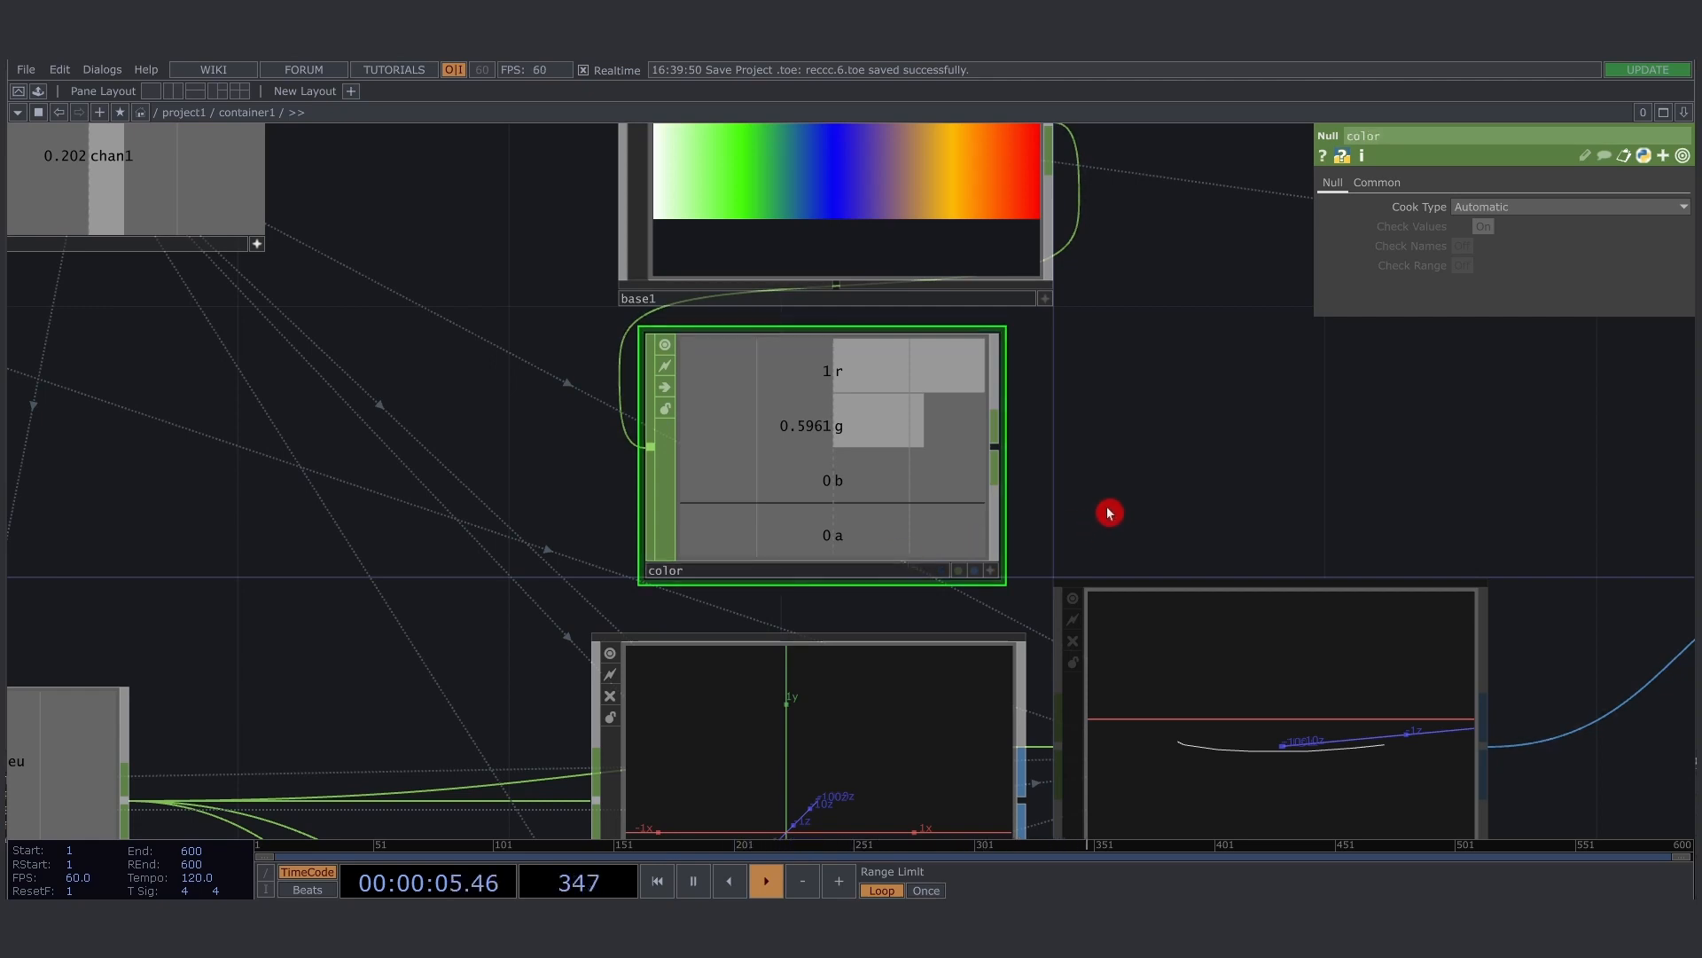
left_click_drag(1110, 509, 904, 512)
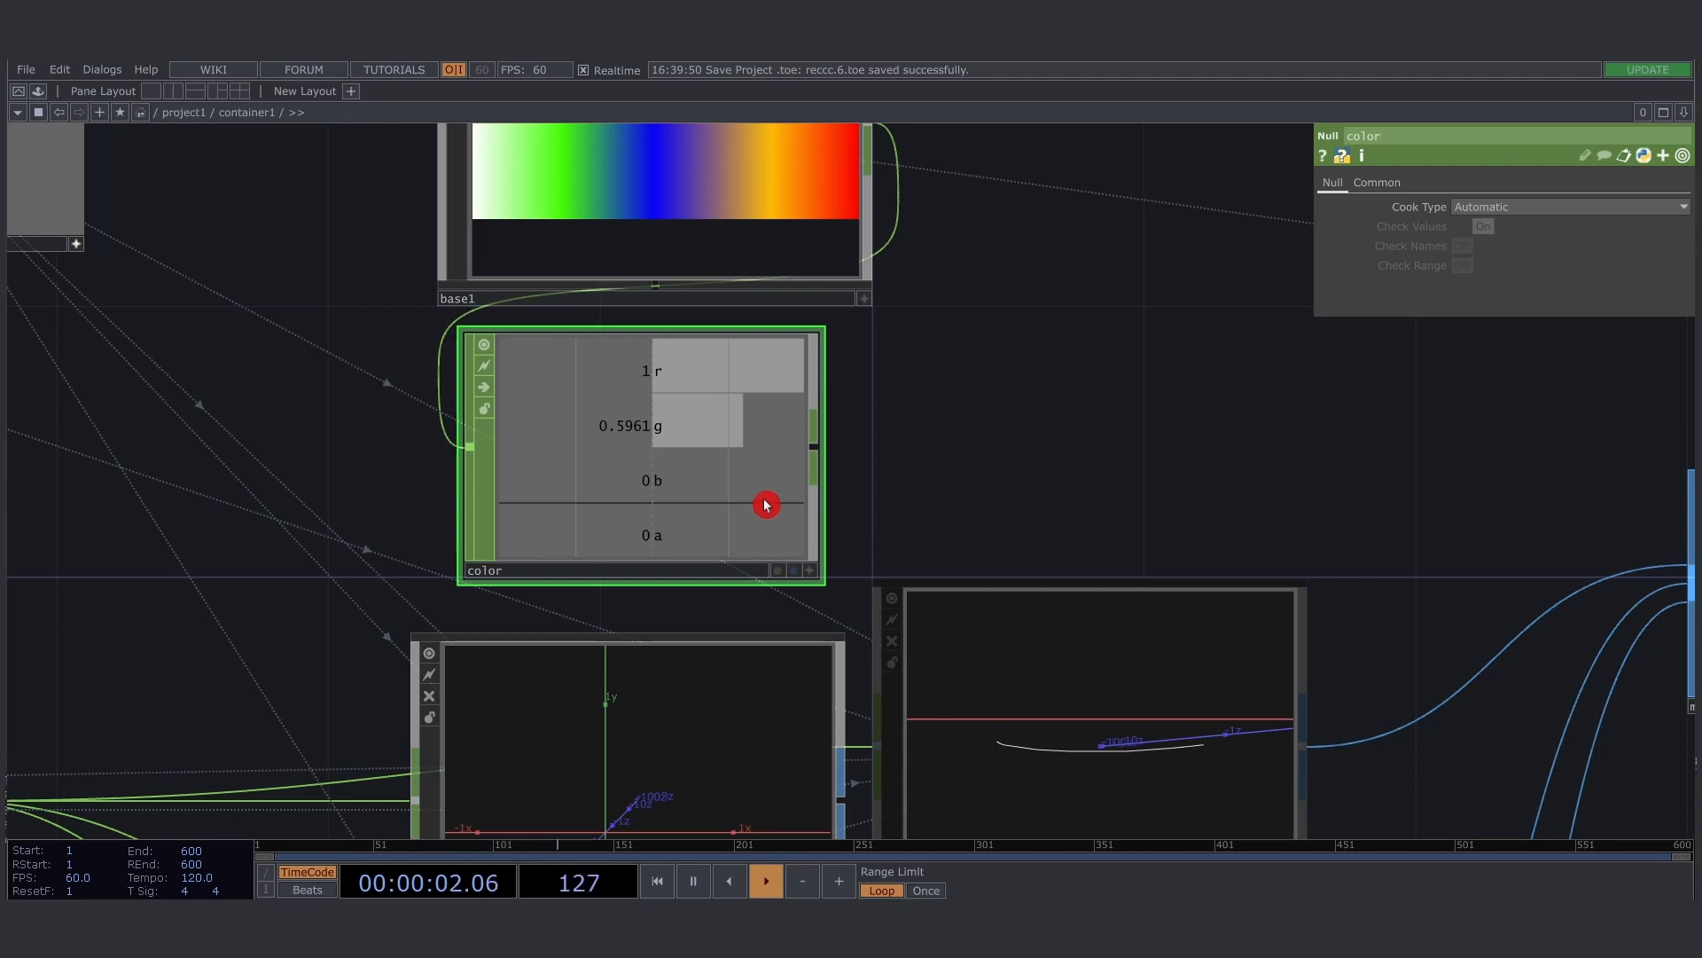
scroll(813, 359, "down", 3)
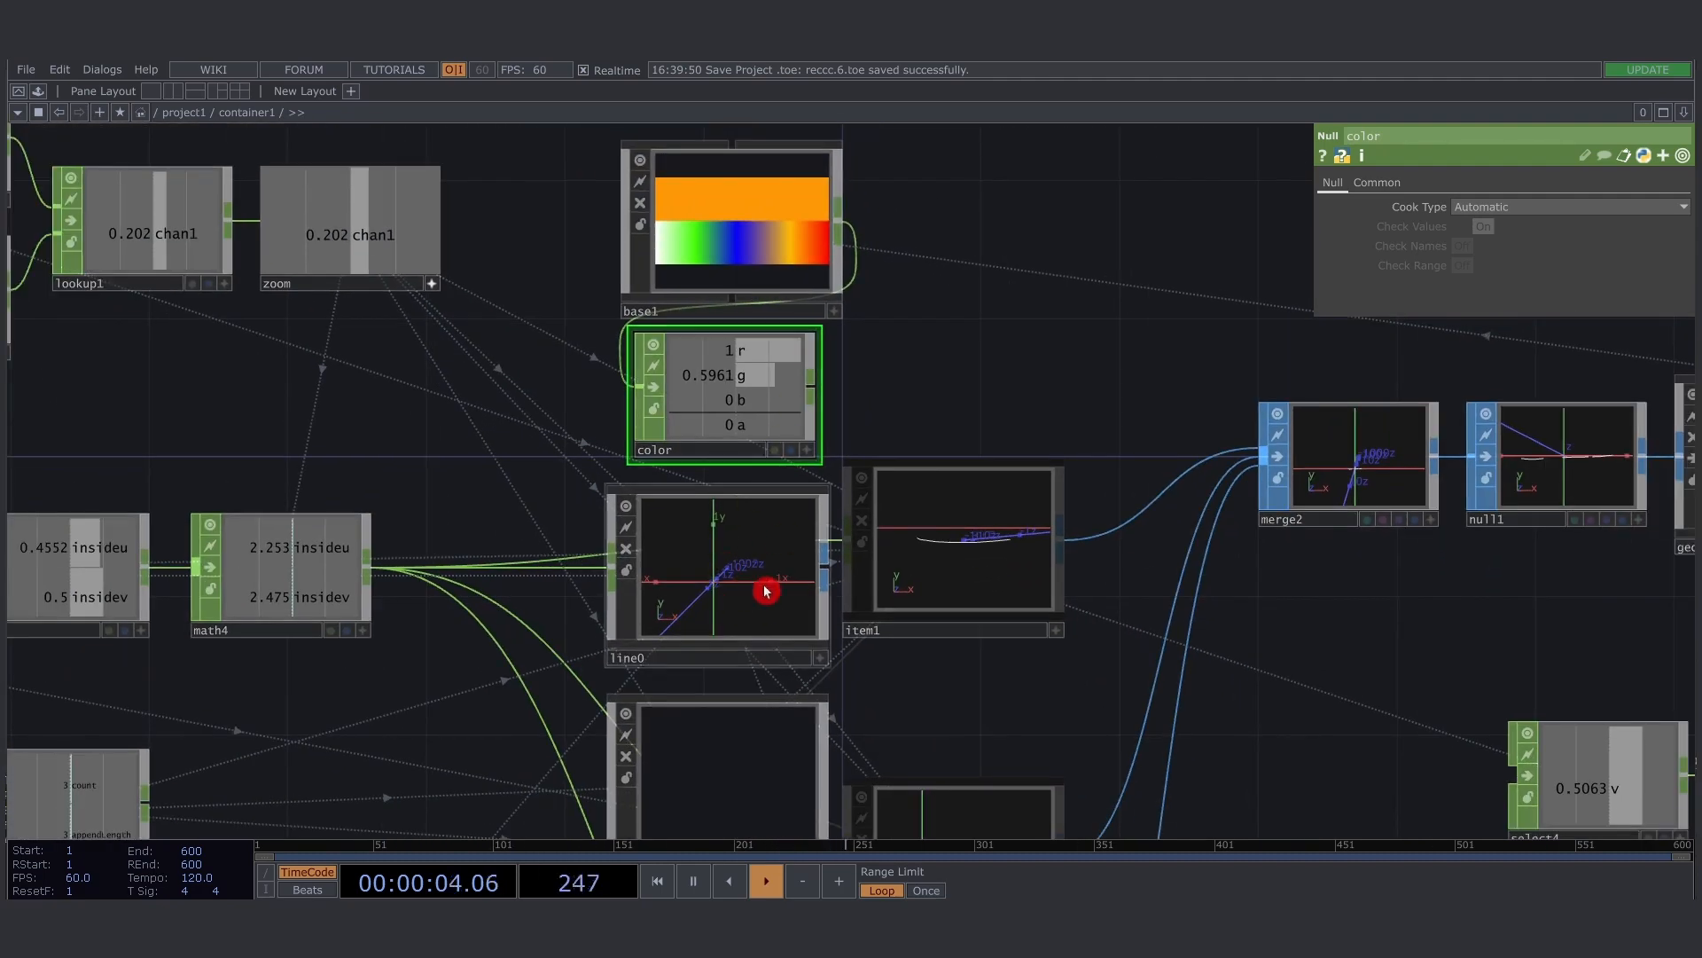
left_click_drag(919, 402, 870, 330)
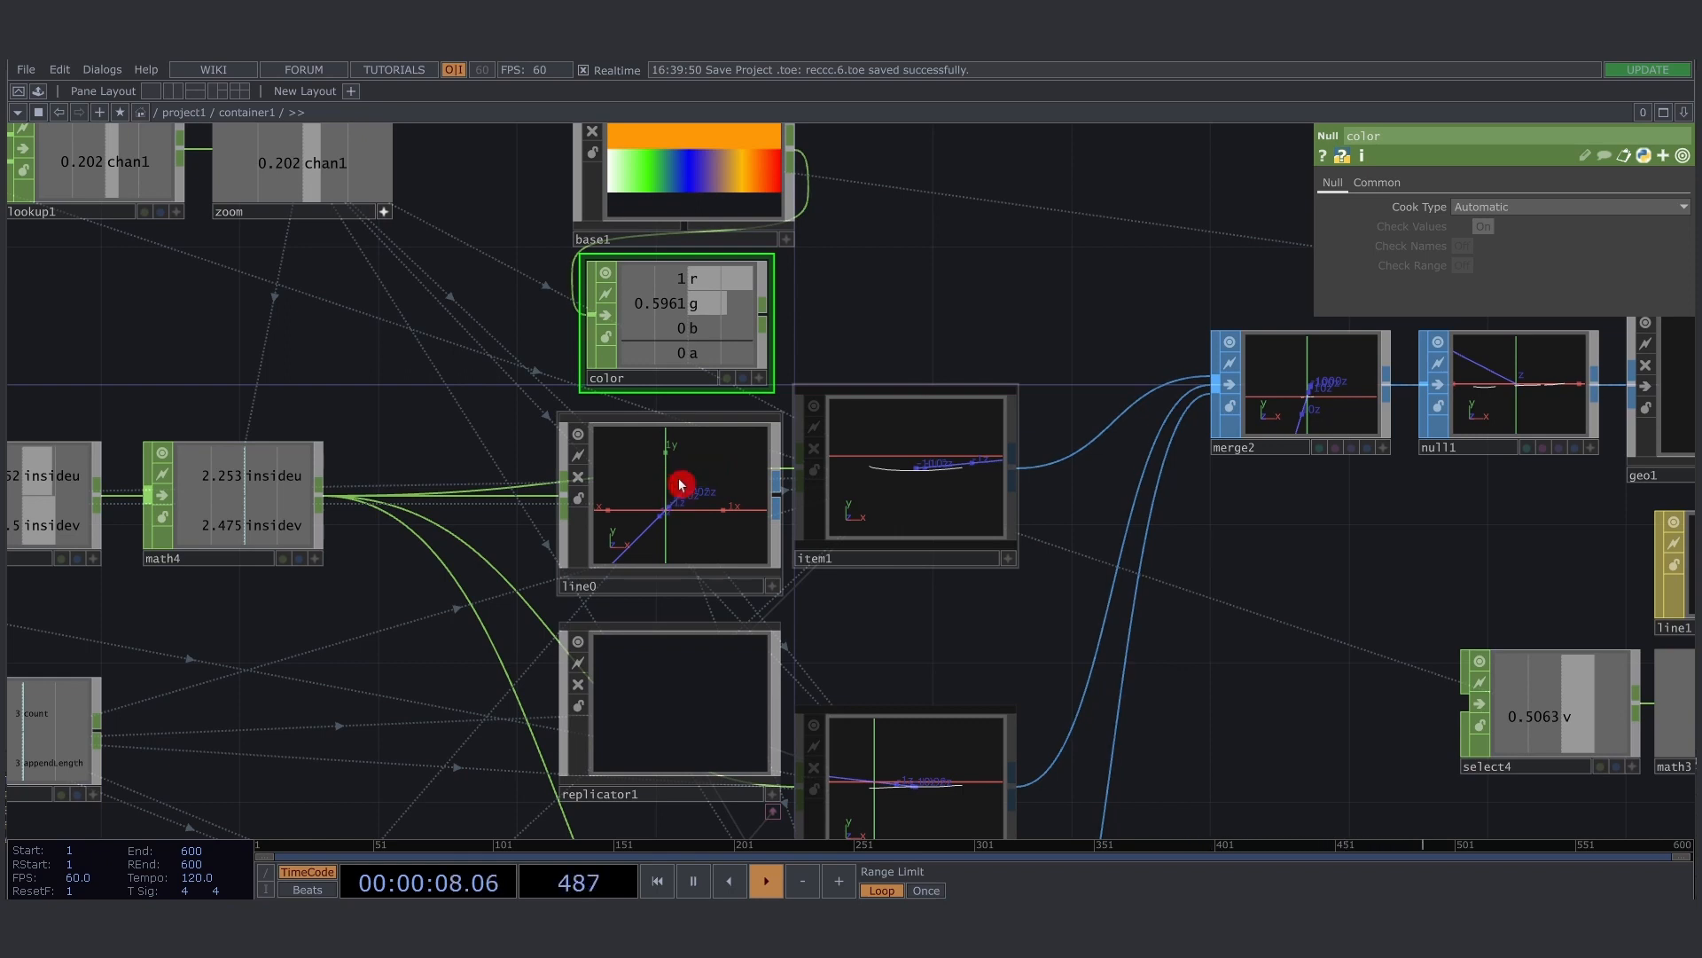
left_click_drag(473, 303, 722, 348)
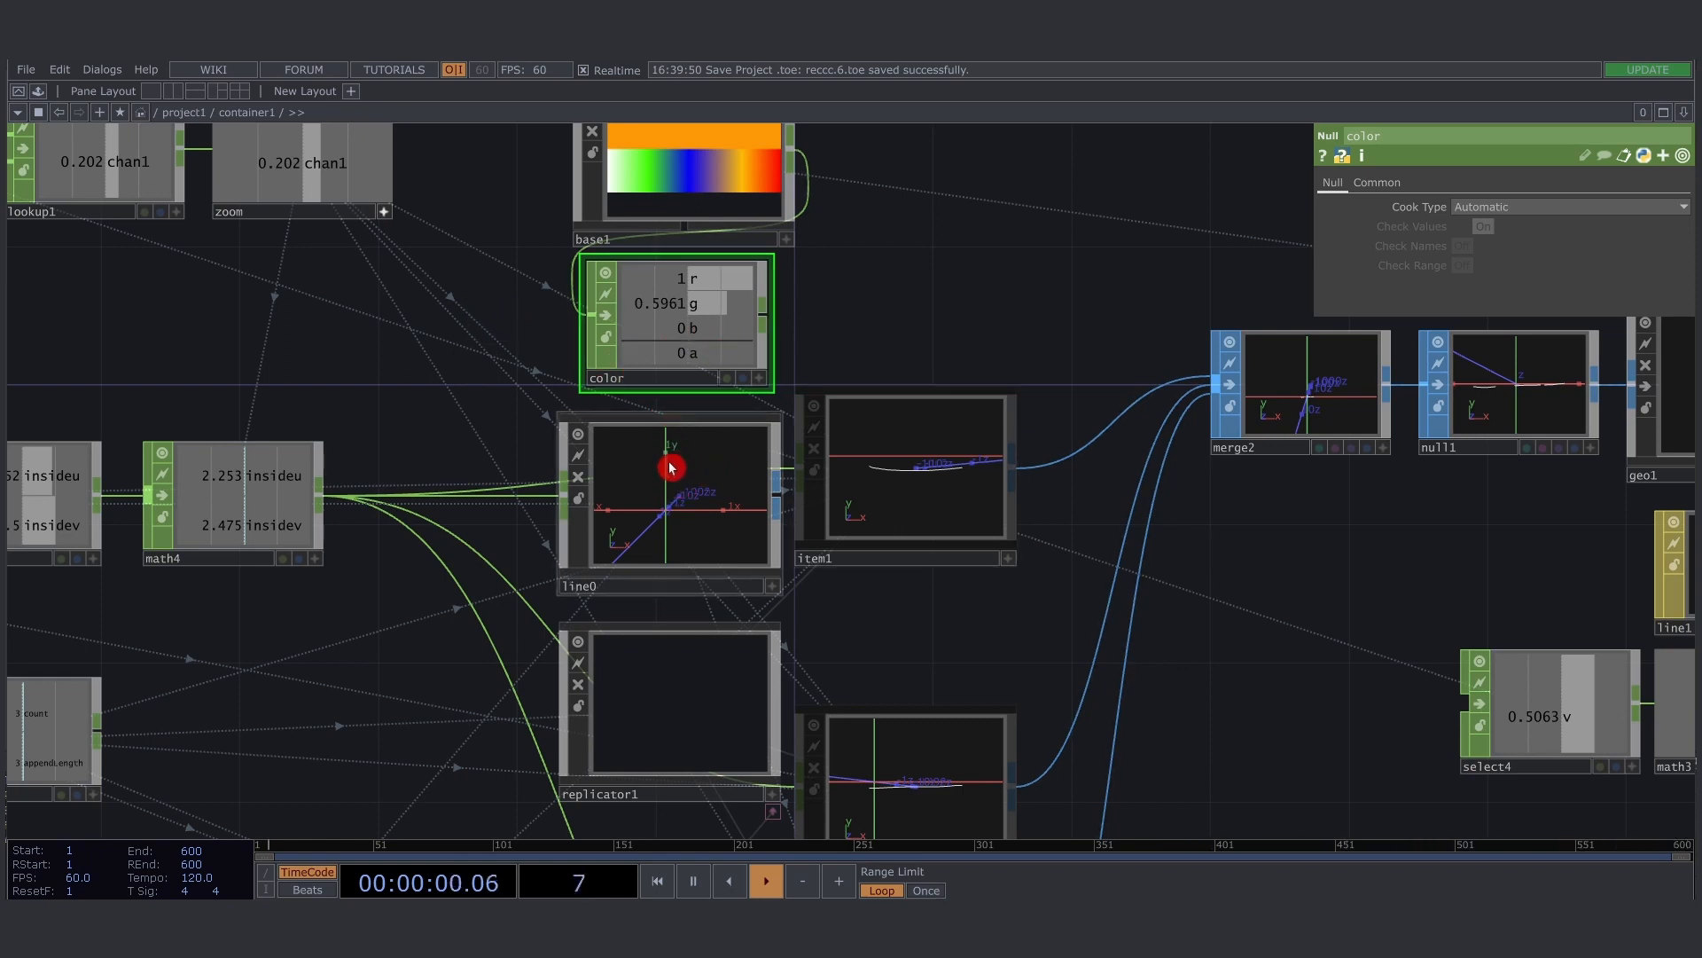
left_click_drag(501, 282, 738, 351)
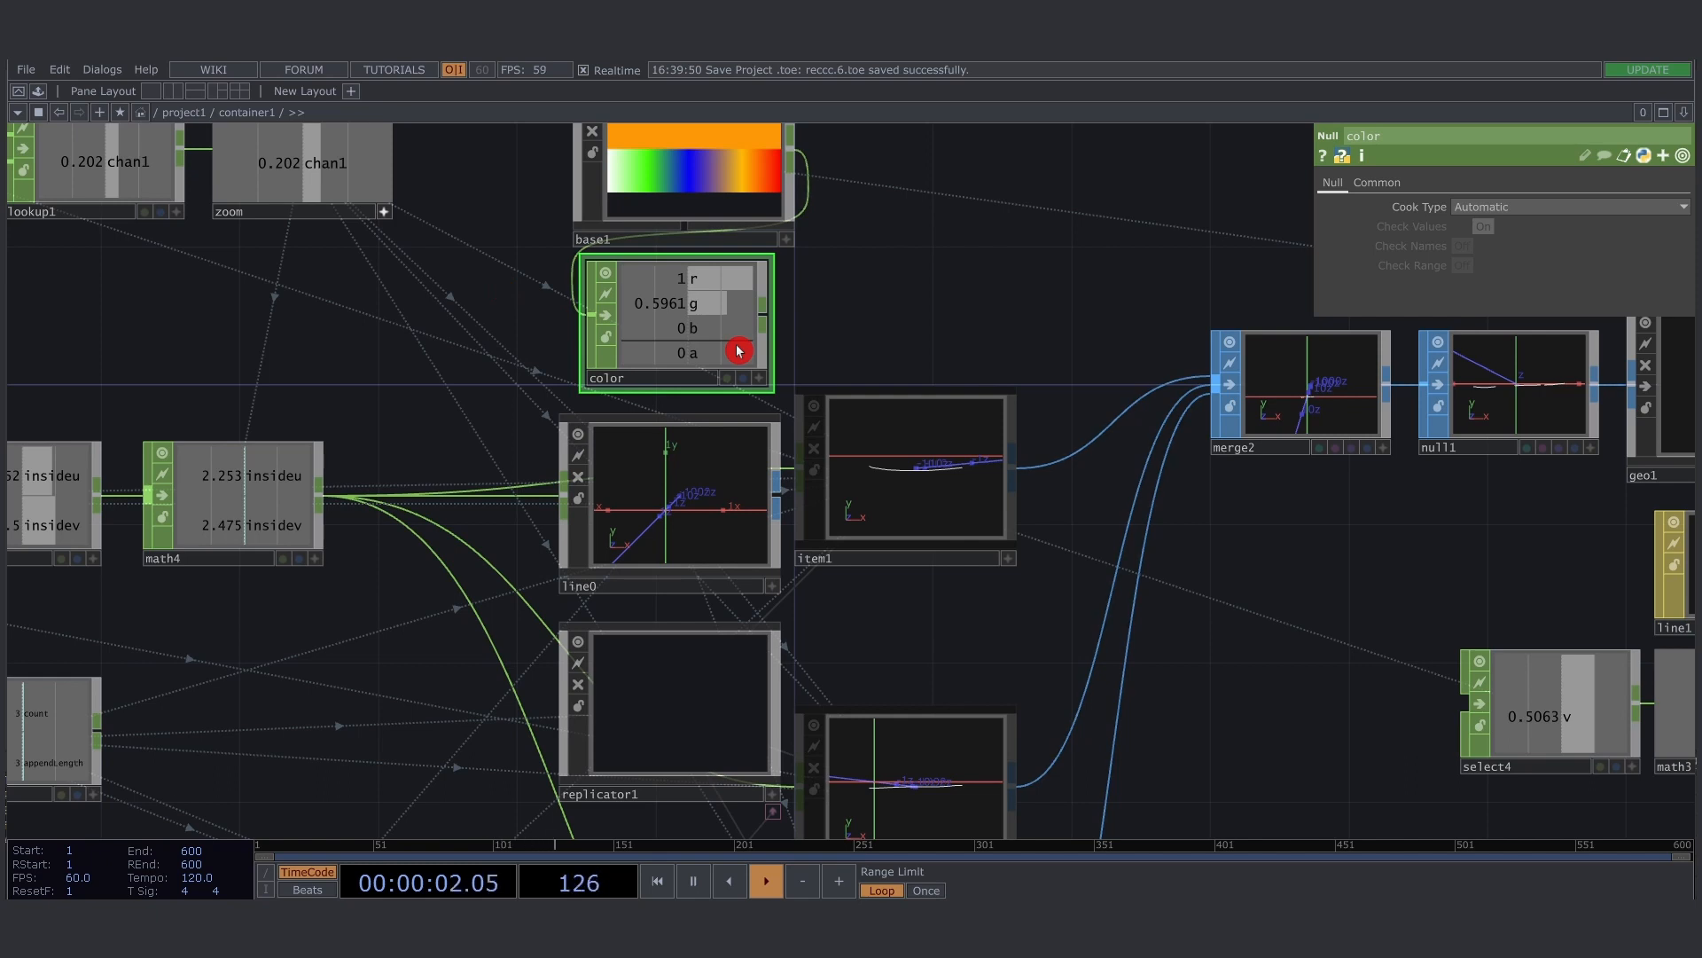
left_click_drag(495, 274, 738, 358)
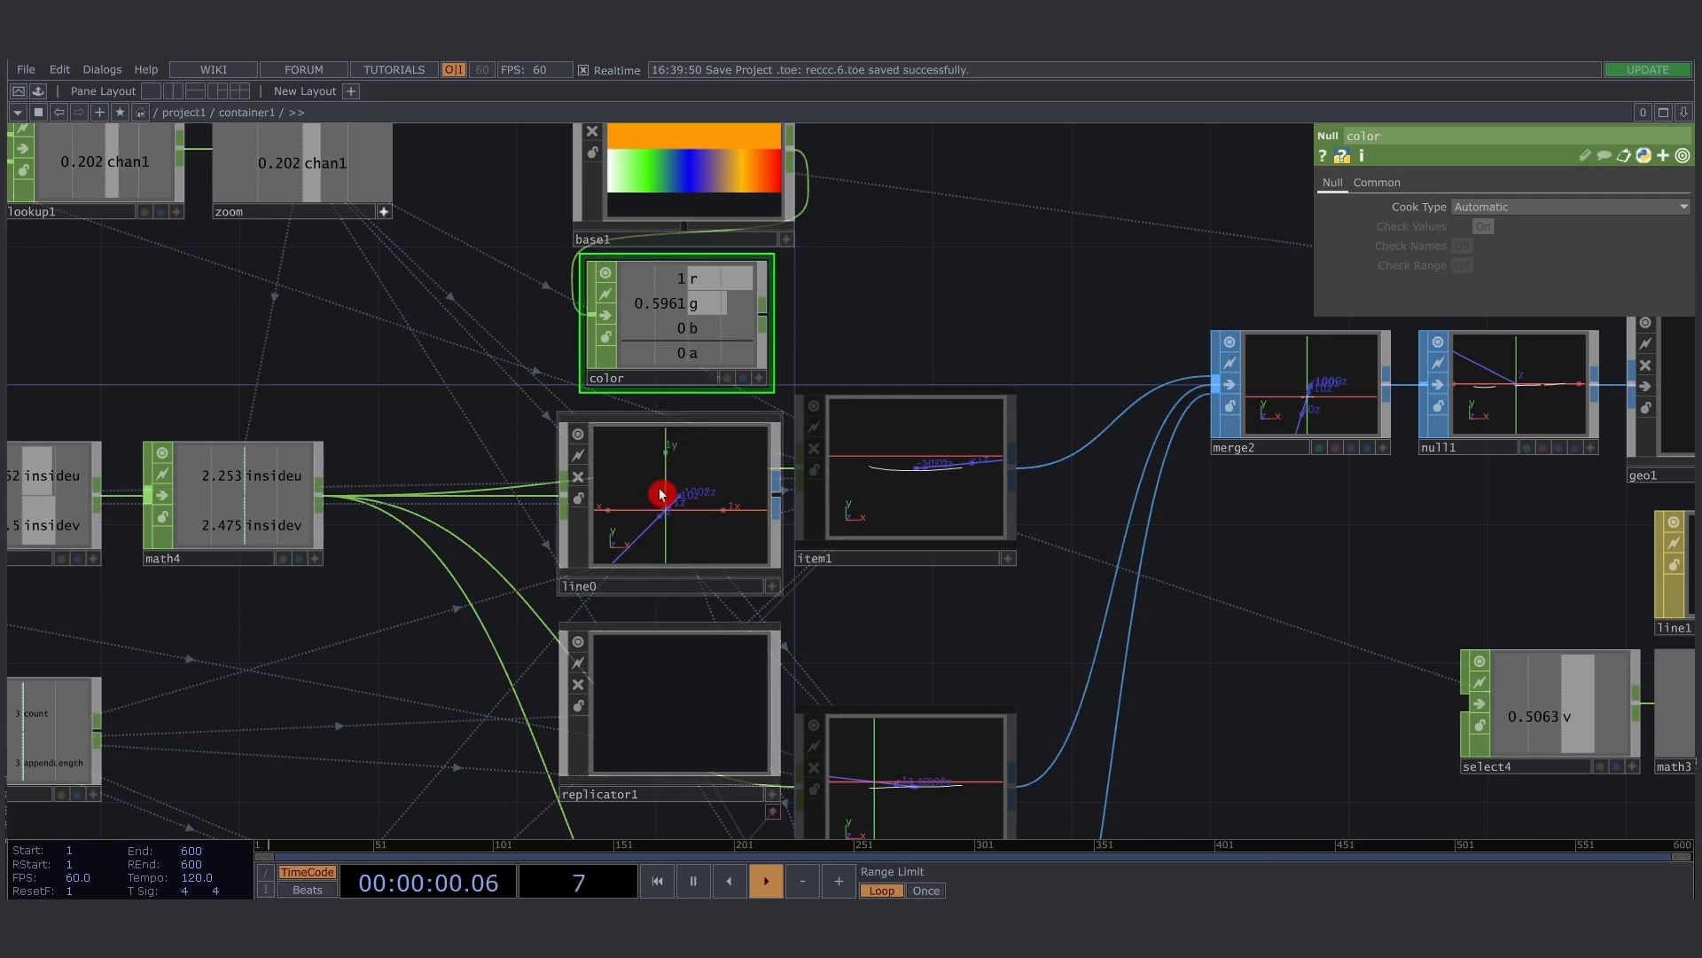
Enter the line0 component and bring up the onCreate script in execute1
key("i")
left_click_drag(362, 553, 641, 429)
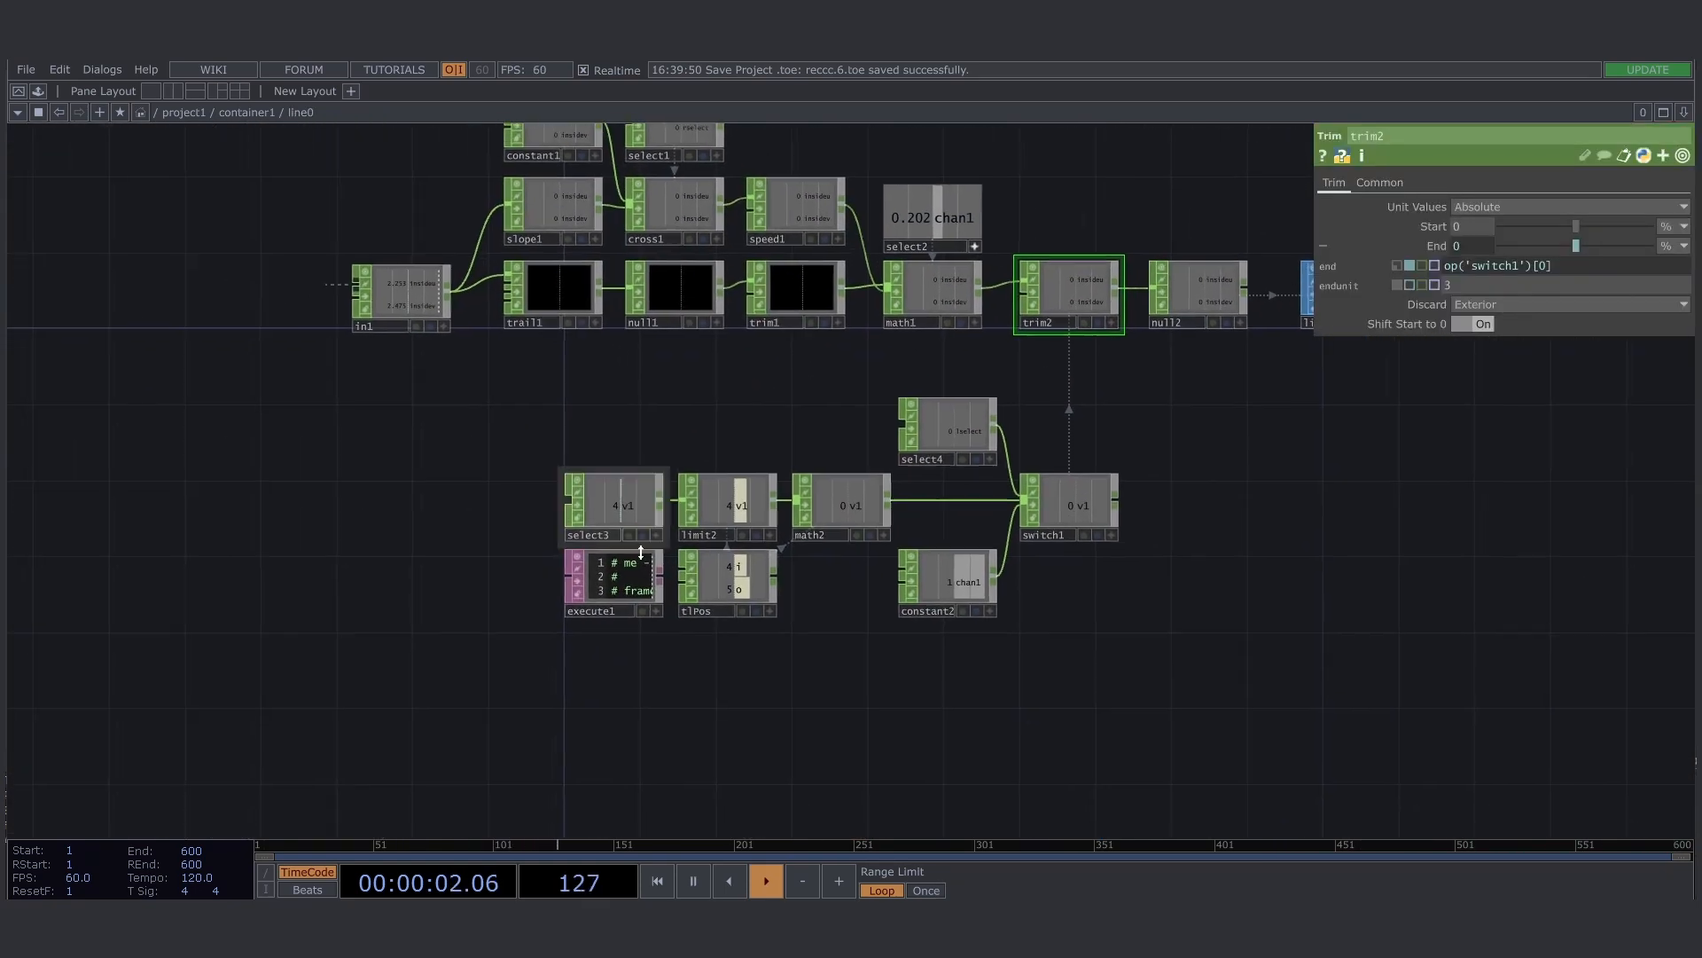
scroll(622, 583, "up", 7)
left_click_drag(357, 609, 394, 519)
scroll(636, 530, "up", 4)
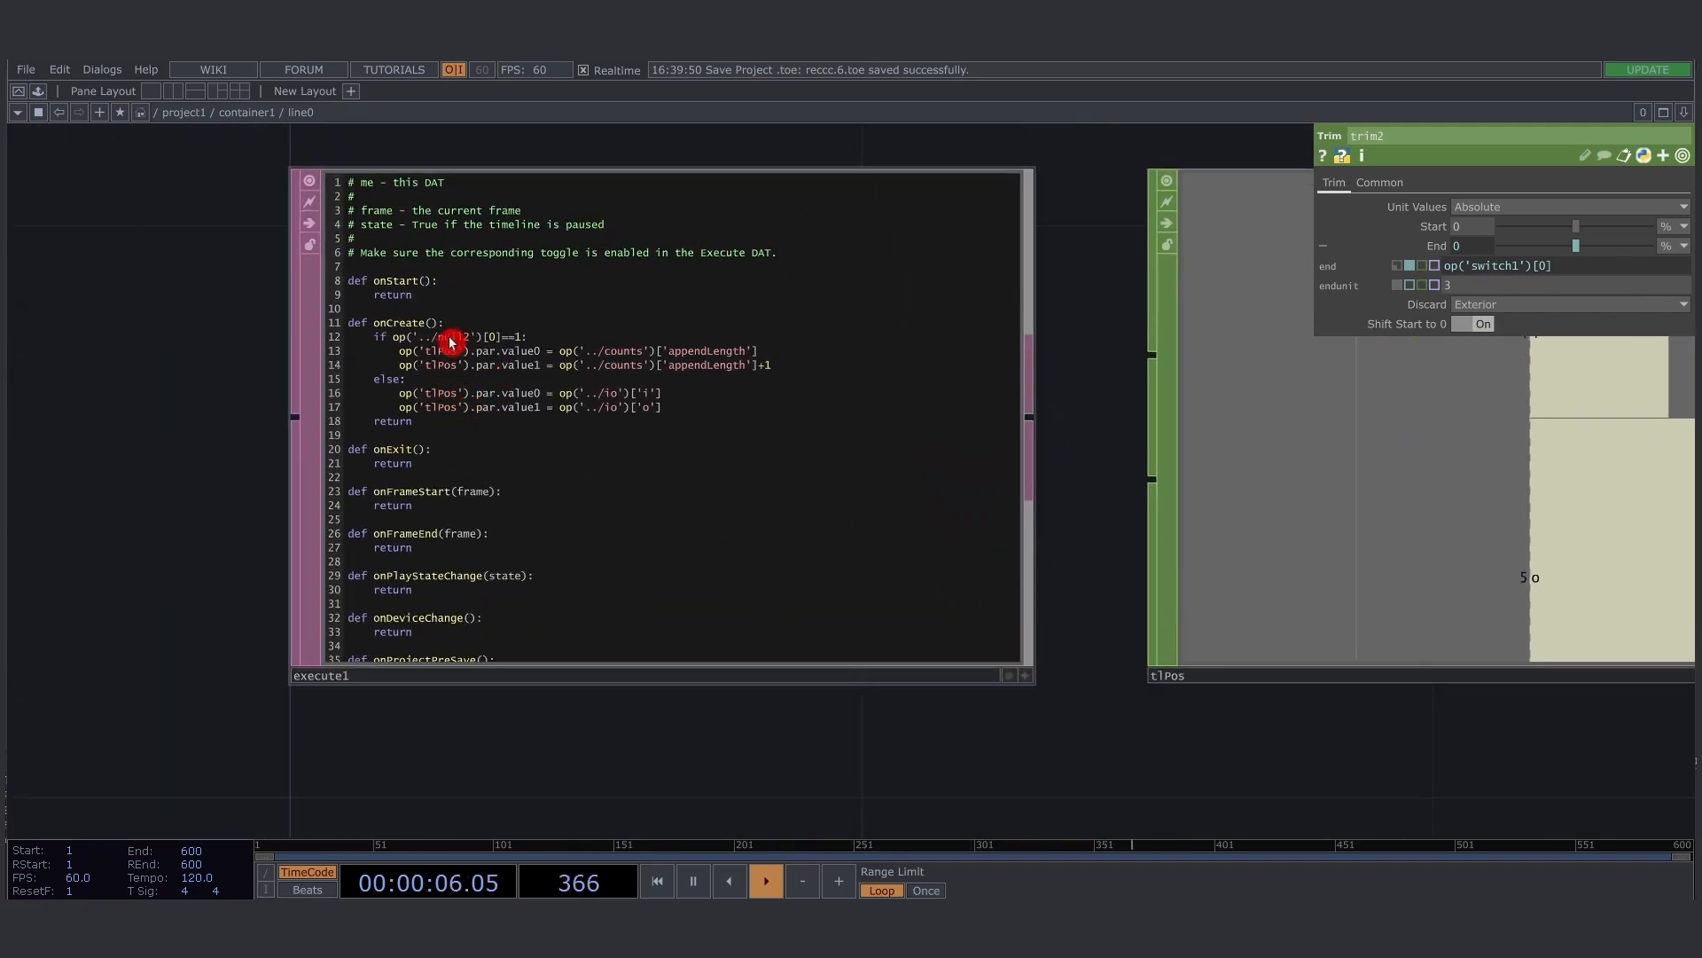
left_click(461, 371)
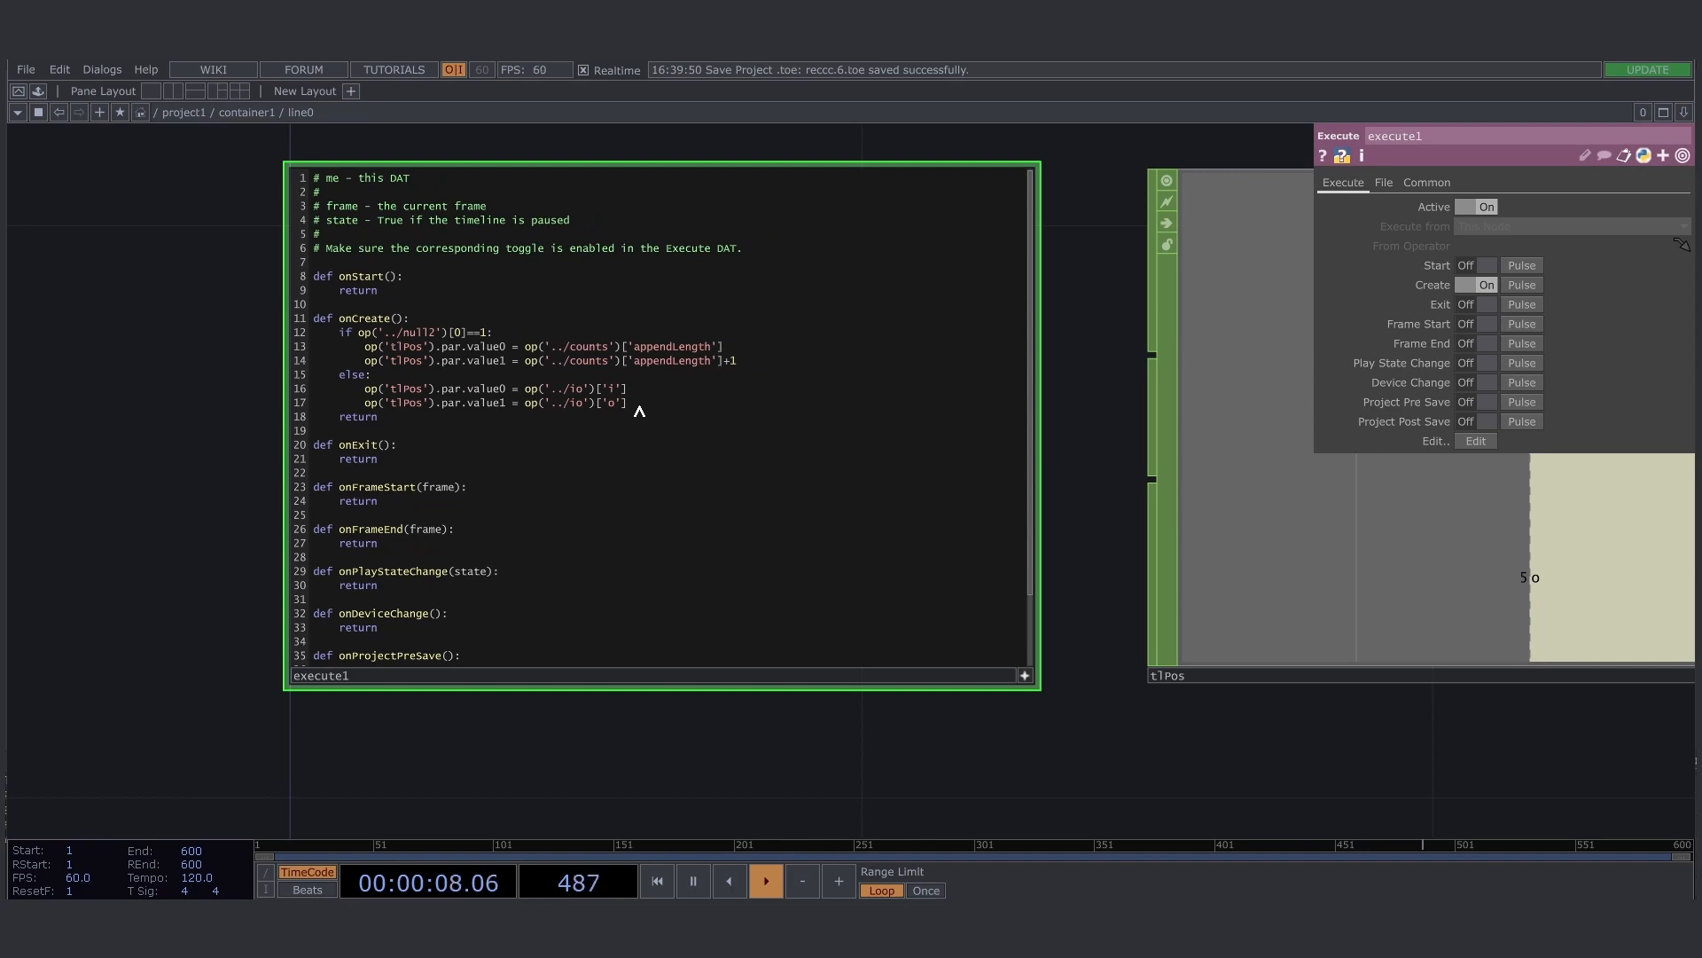
left_click_drag(230, 488, 258, 411)
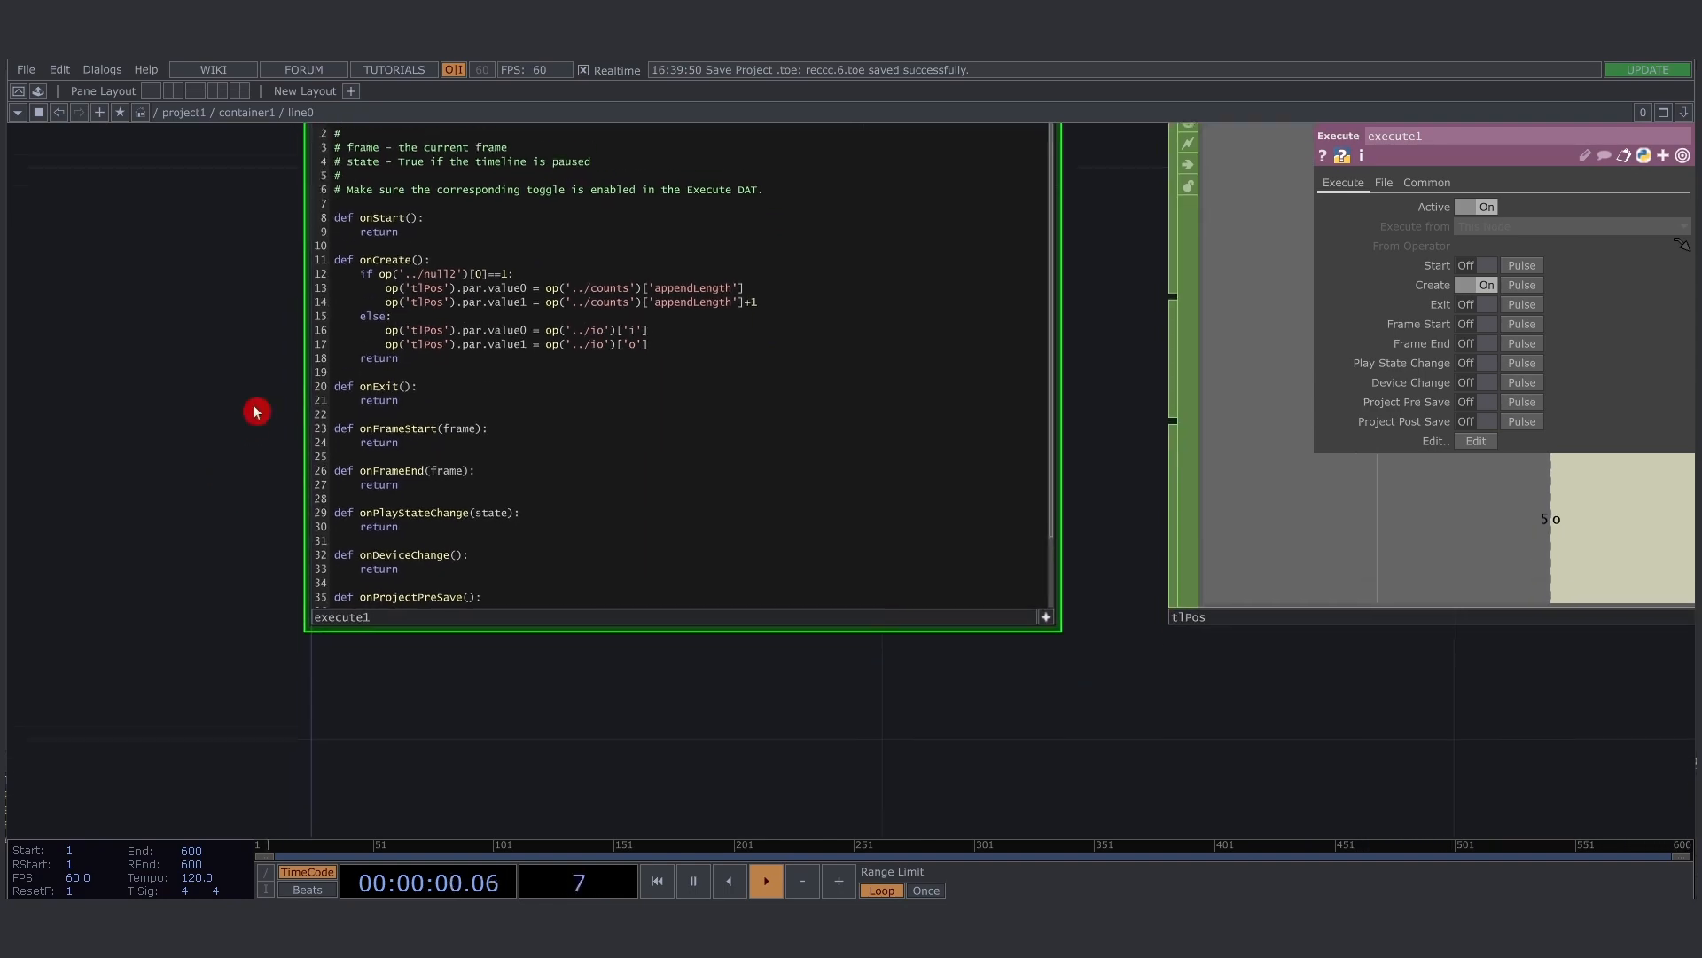
Add a Constant CHOP directly below execute1 and name it color
scroll(266, 414, "down", 4)
left_click_drag(361, 754, 464, 634)
double_click(452, 673)
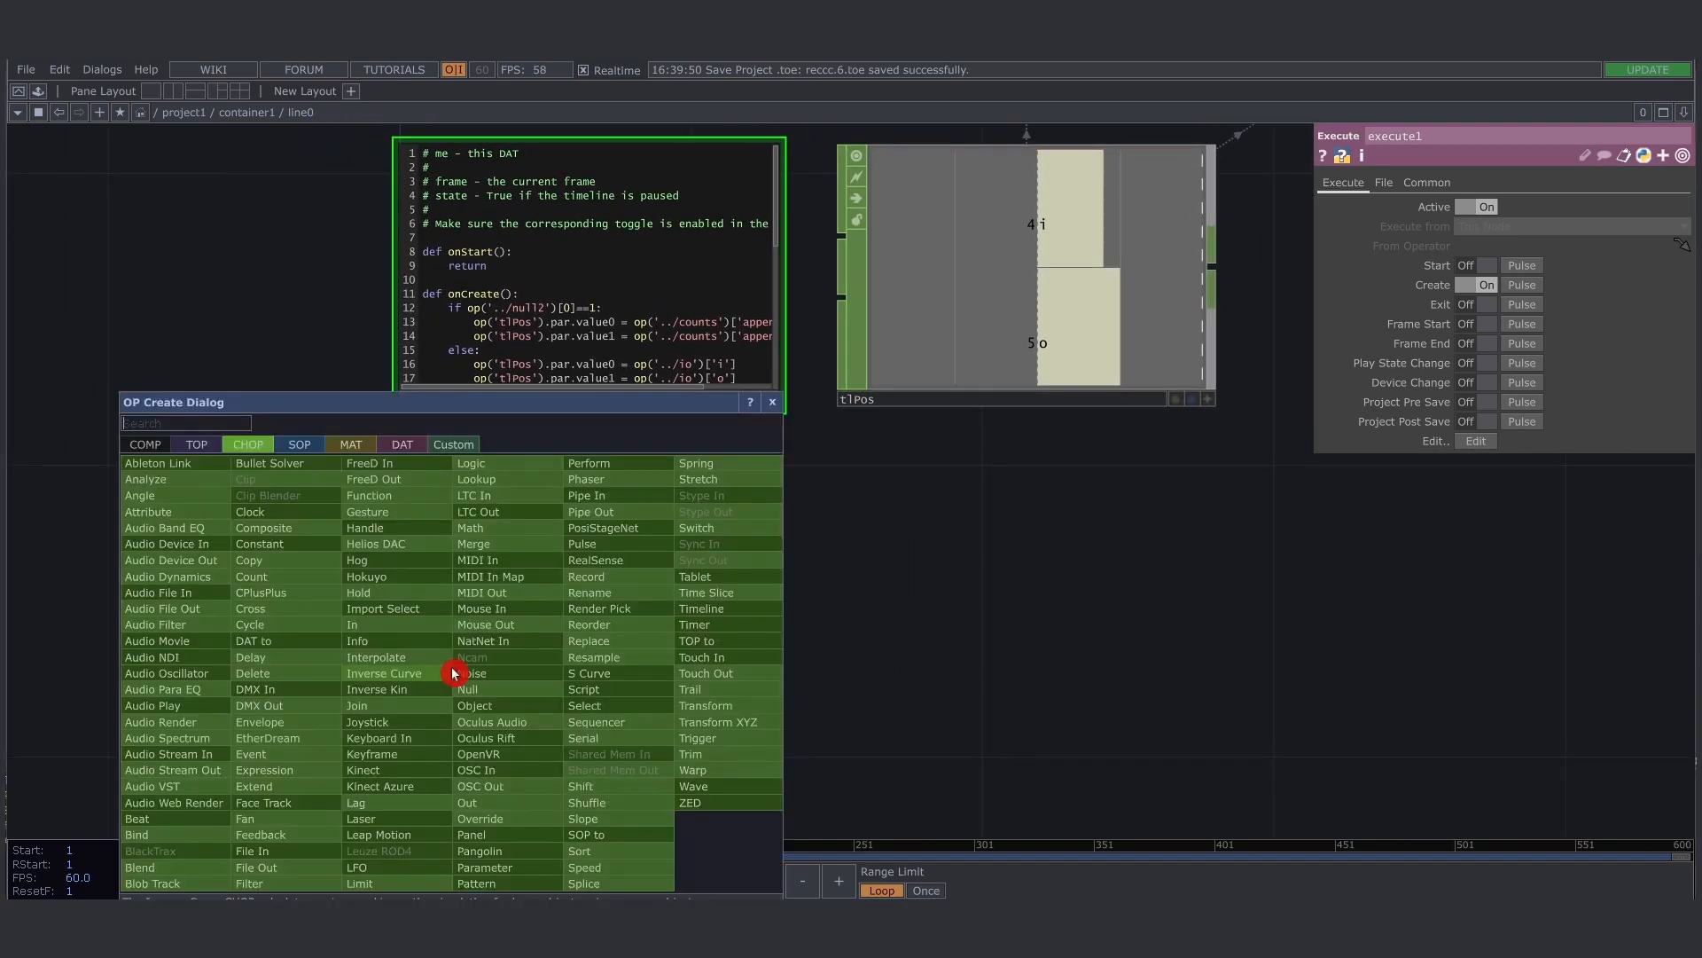
type("const")
key("Return")
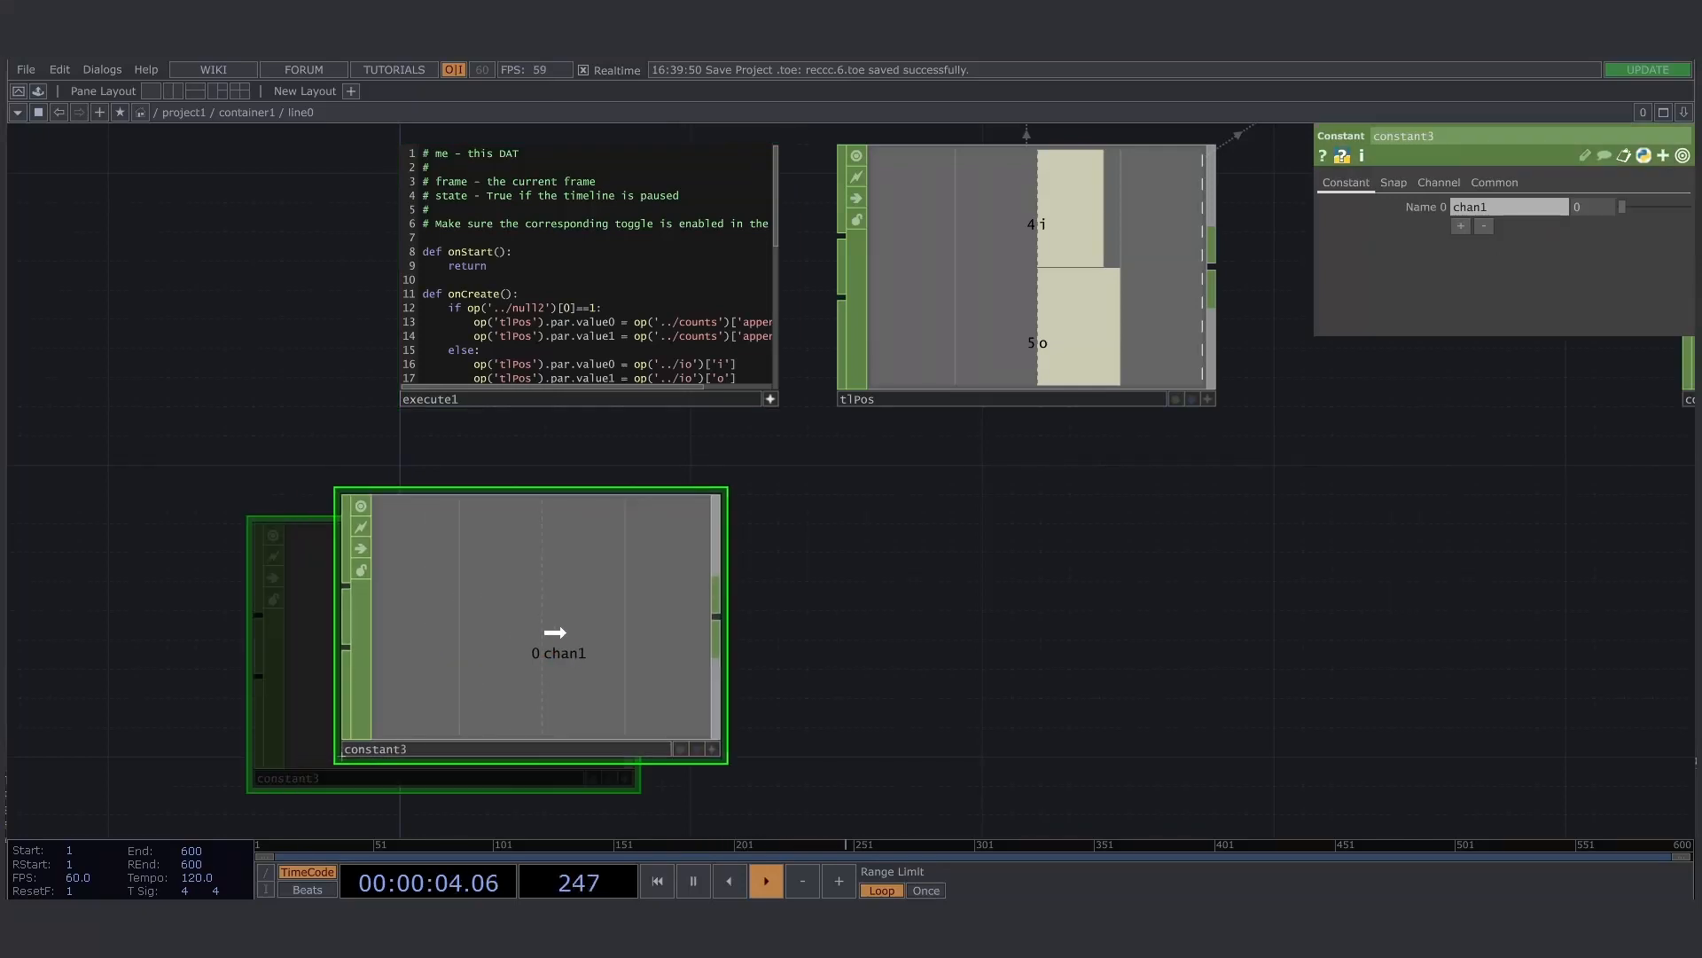
left_click(592, 618)
left_click(534, 721)
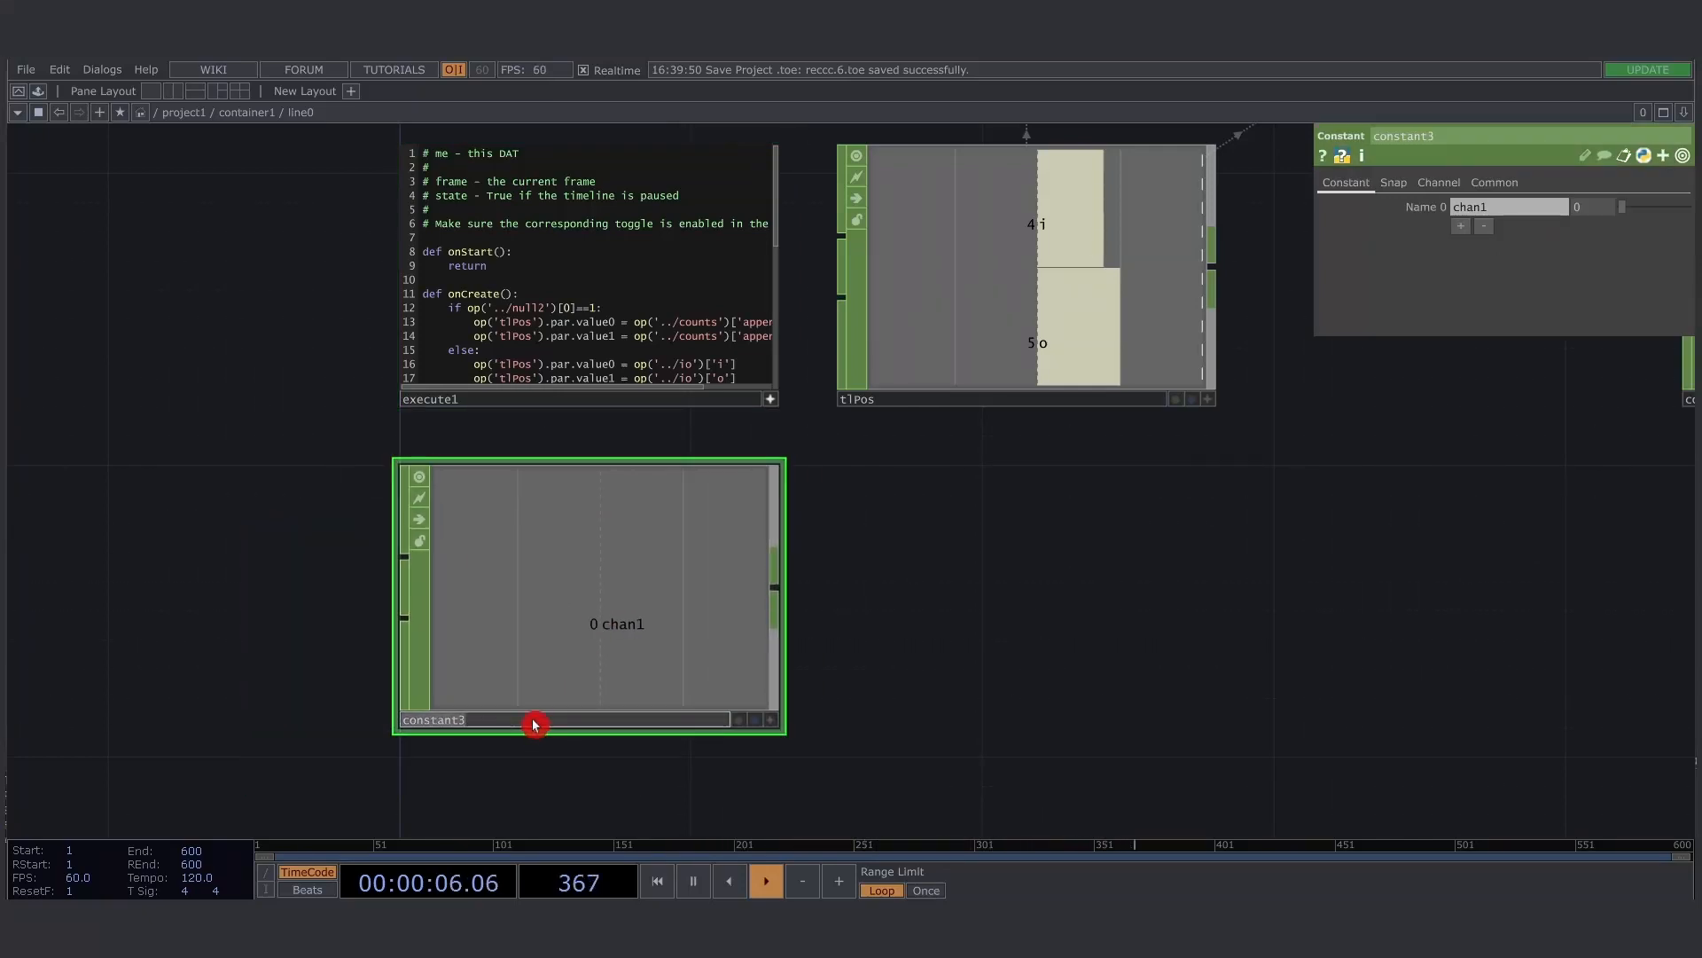
type("color")
key("Return")
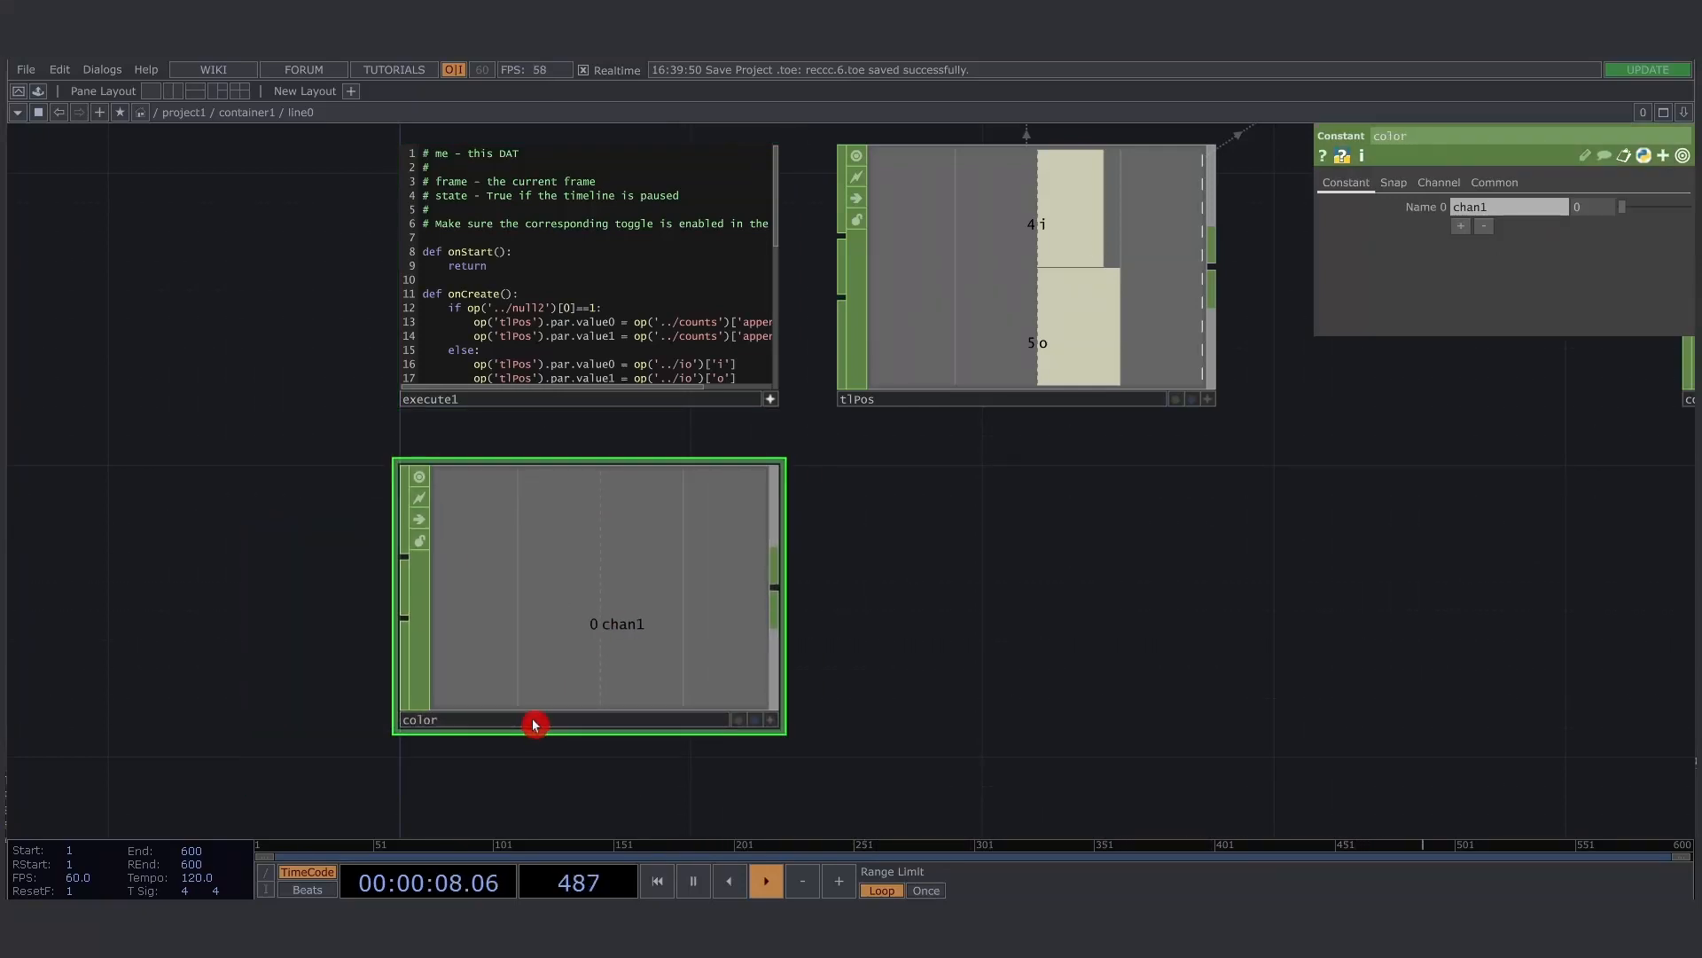
Add two more channels to the color constant and name the three channels r, g and b
left_click(1462, 227)
left_click(1461, 246)
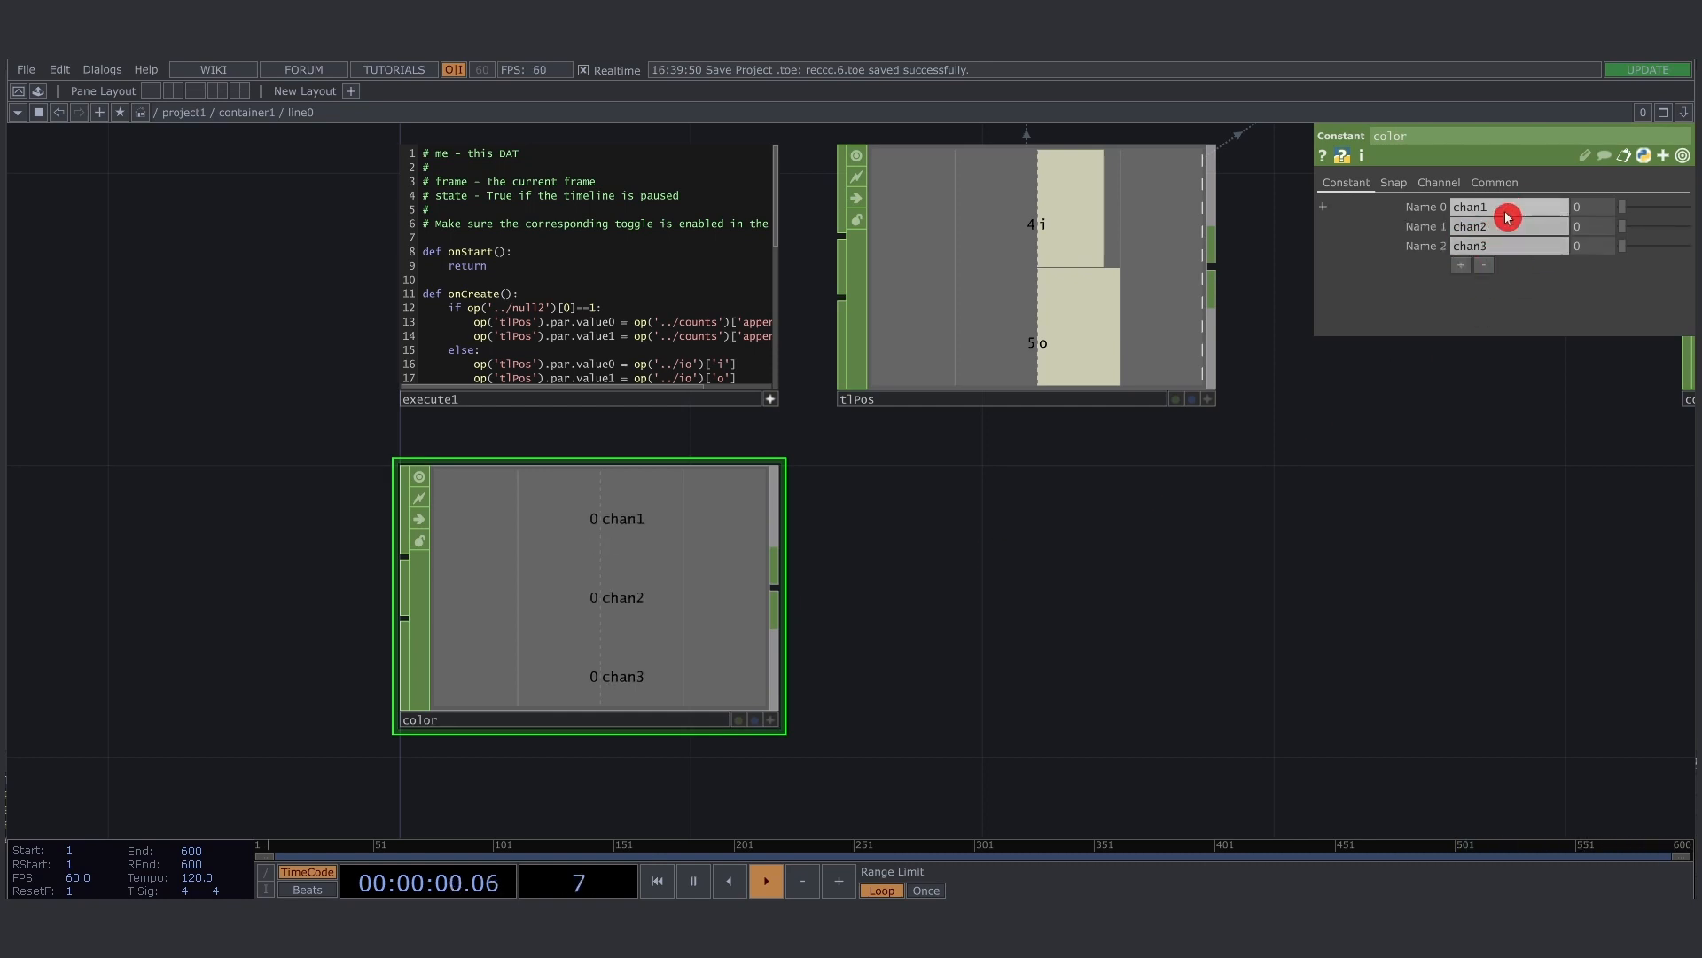
left_click(1505, 207)
type("r")
left_click(1501, 227)
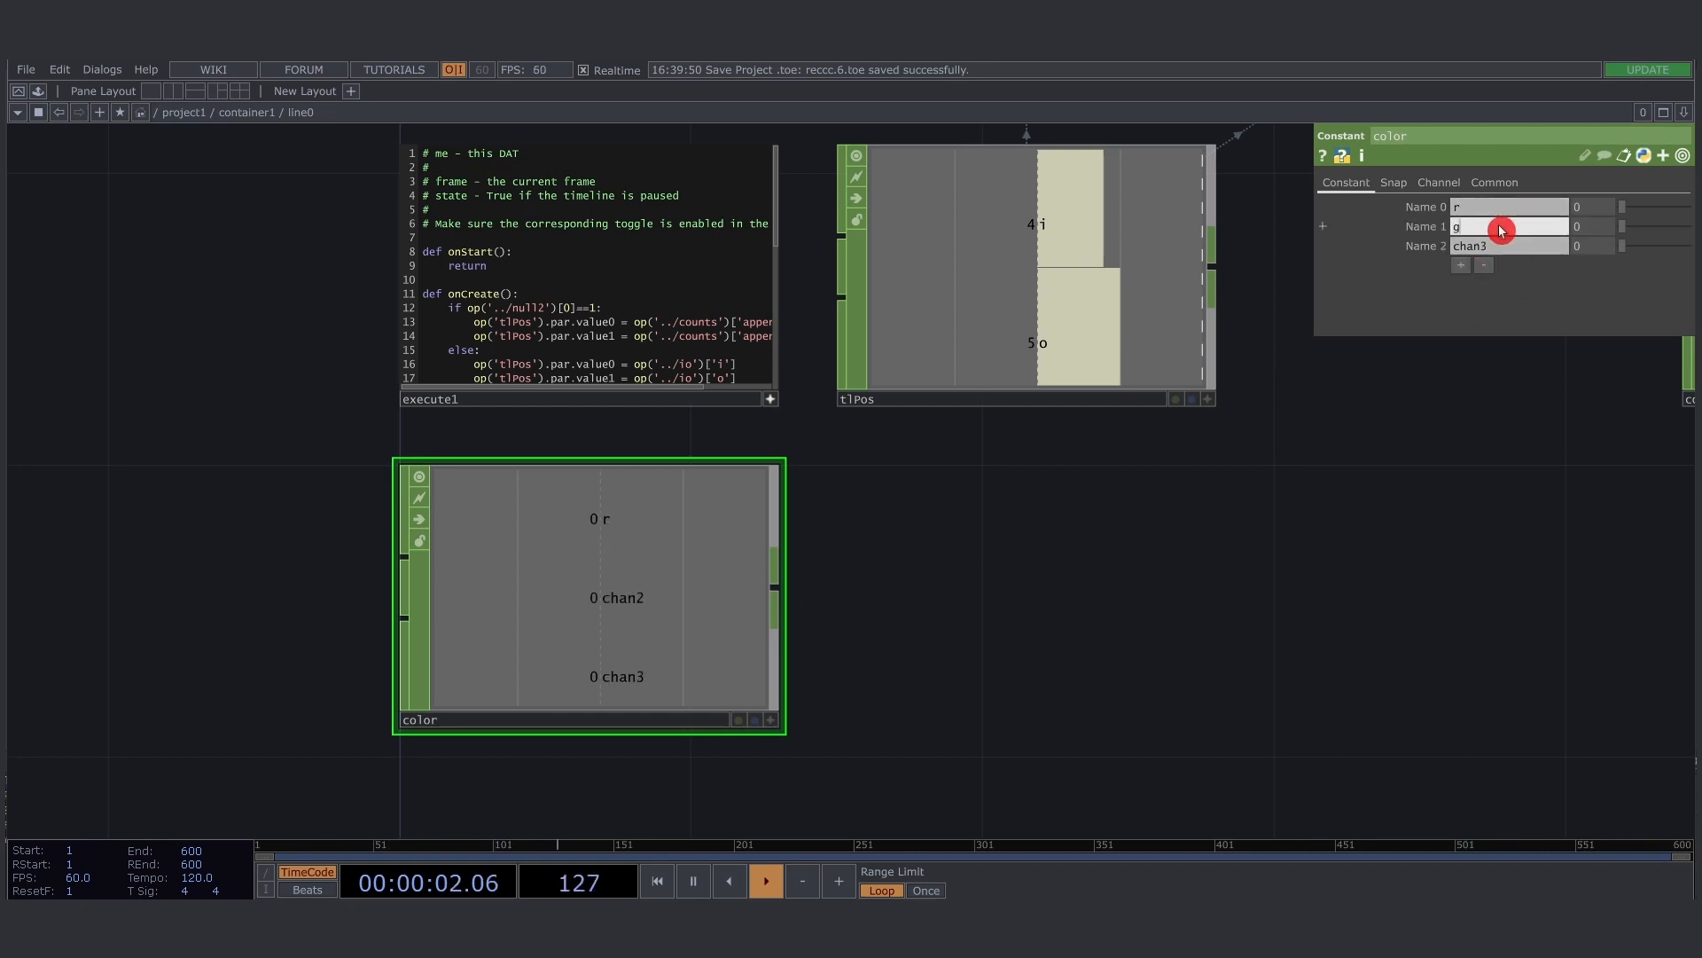
type("g")
left_click(1489, 246)
type("b")
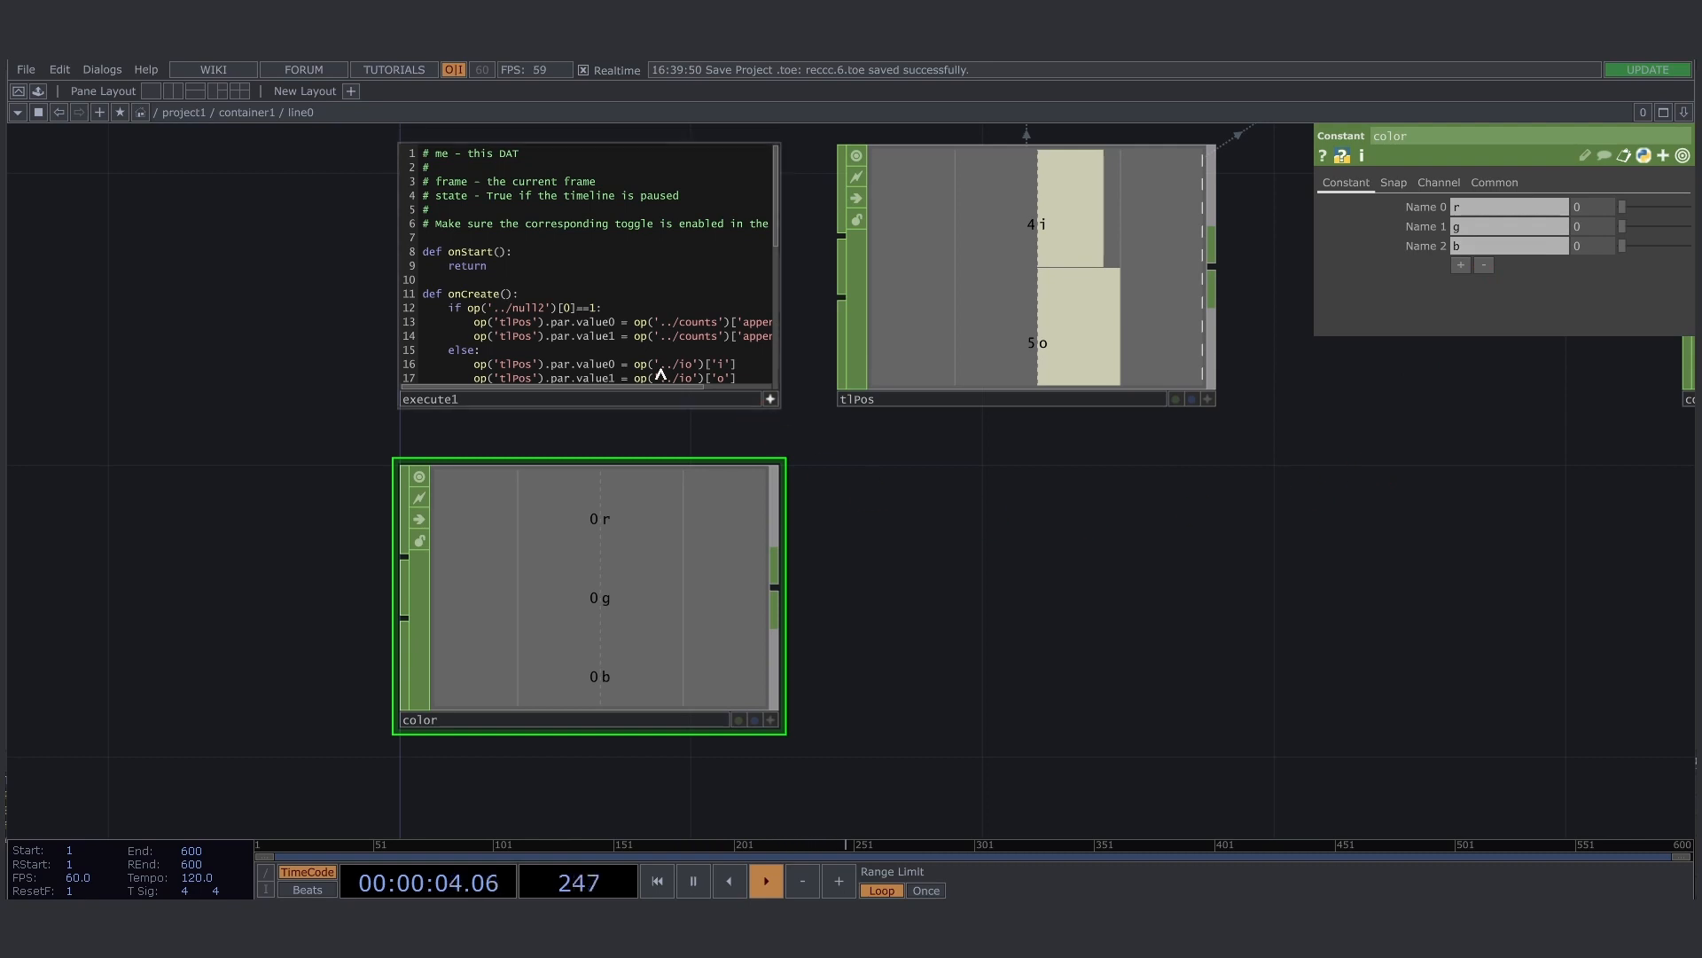
Insert the line op('color').par.value0 = op('../color')['r'] before onCreate's return in execute1
scroll(314, 310, "up", 3)
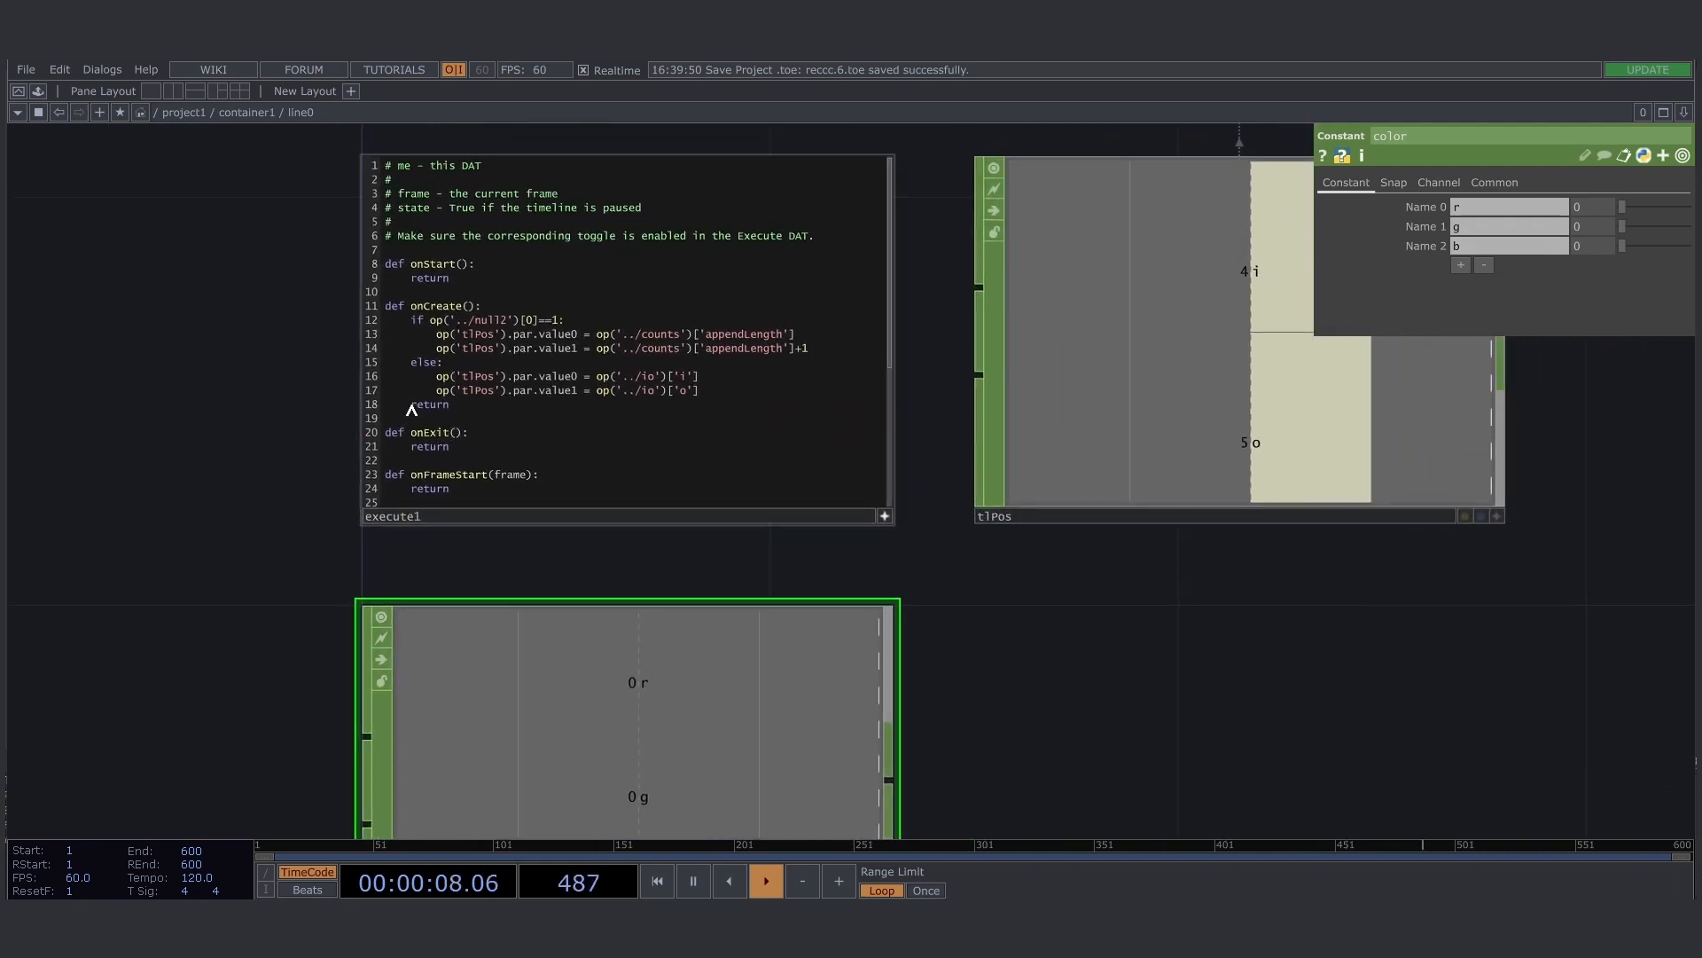
left_click(411, 406)
key("Return")
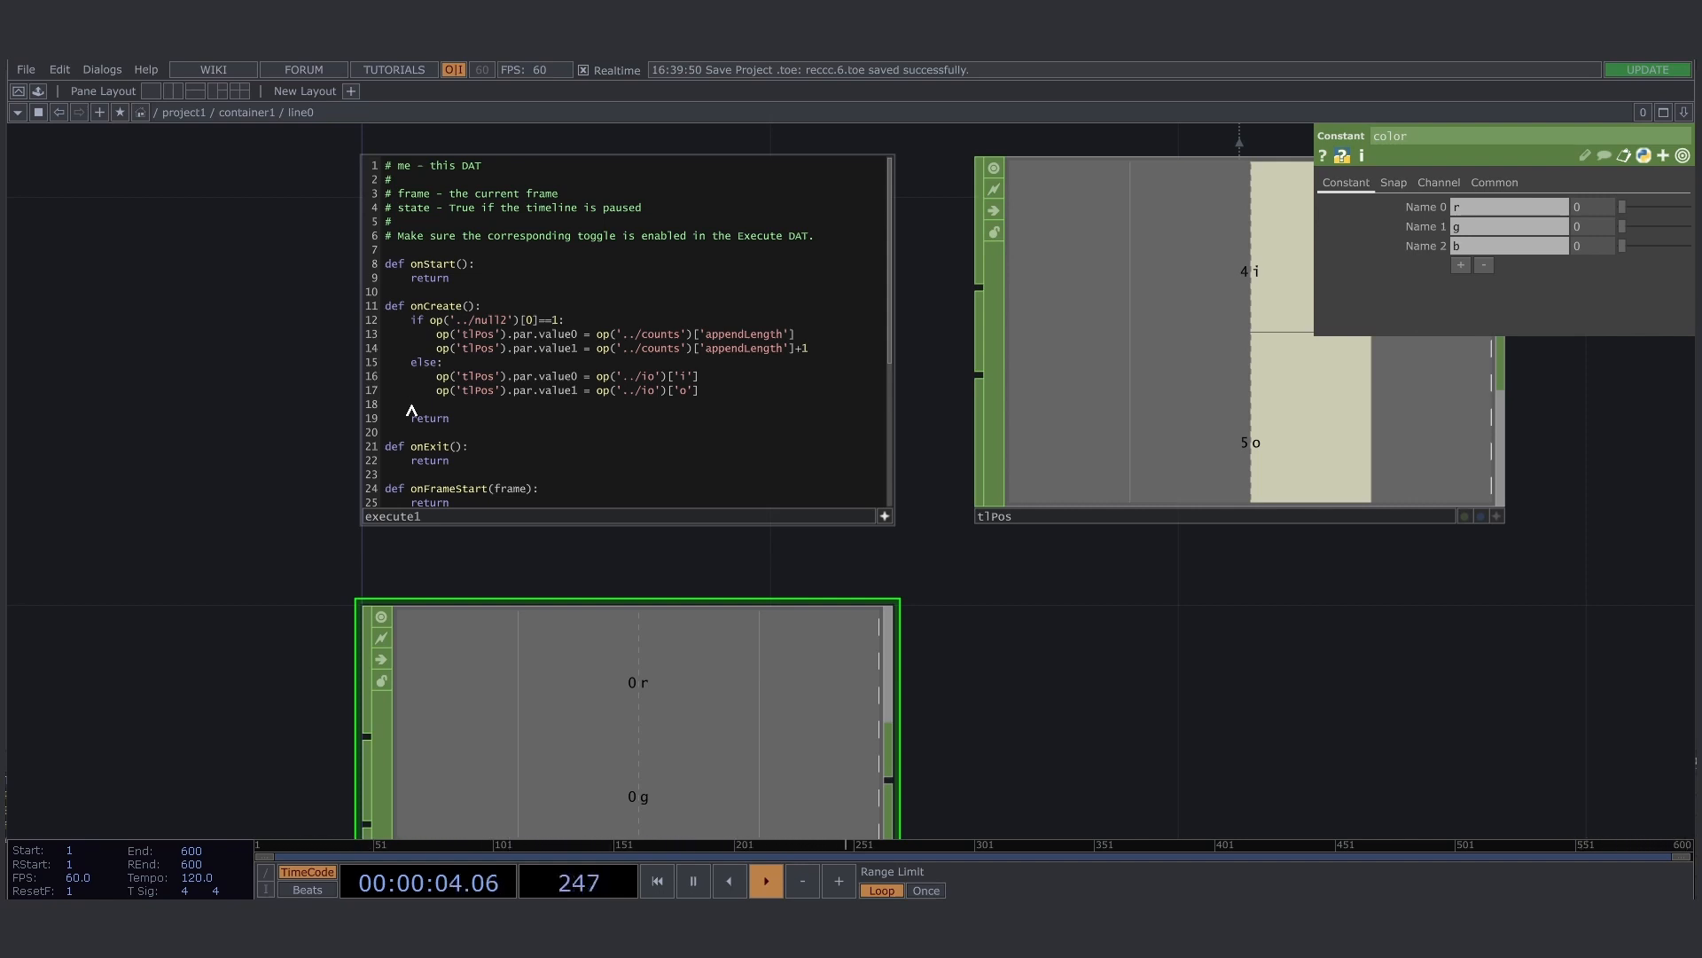
left_click(612, 706)
left_click(521, 504)
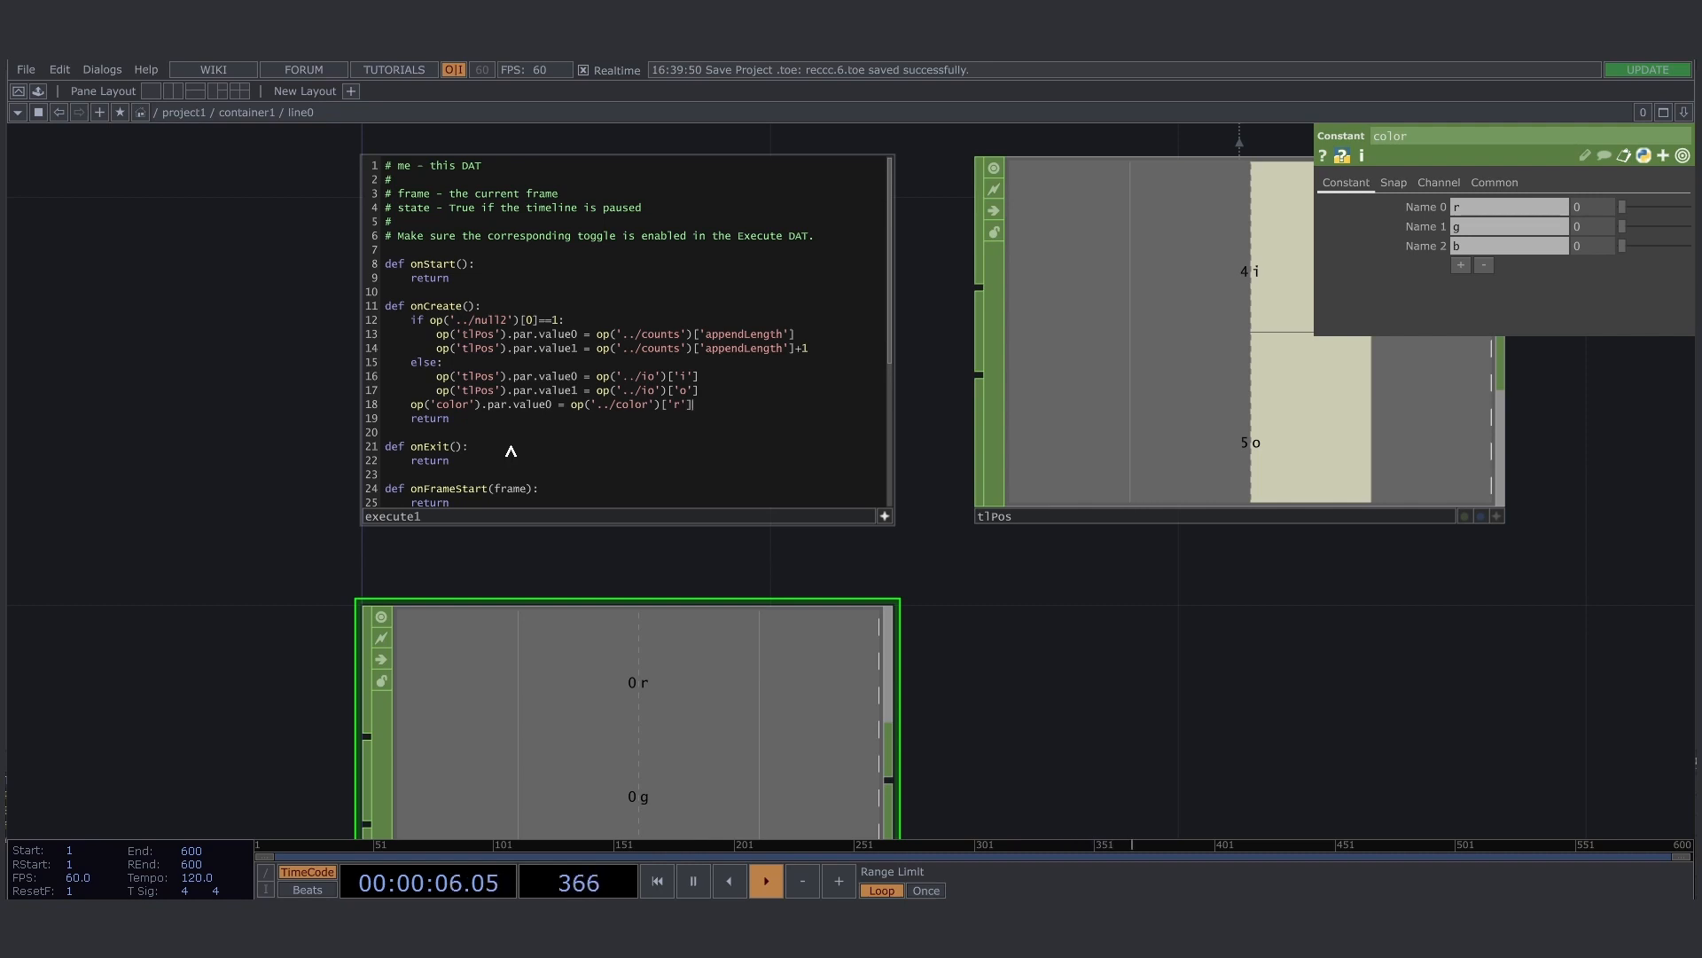
Duplicate the op('color') line twice directly beneath itself in execute1's onCreate function
left_click(413, 407, "shift")
key("ctrl+c")
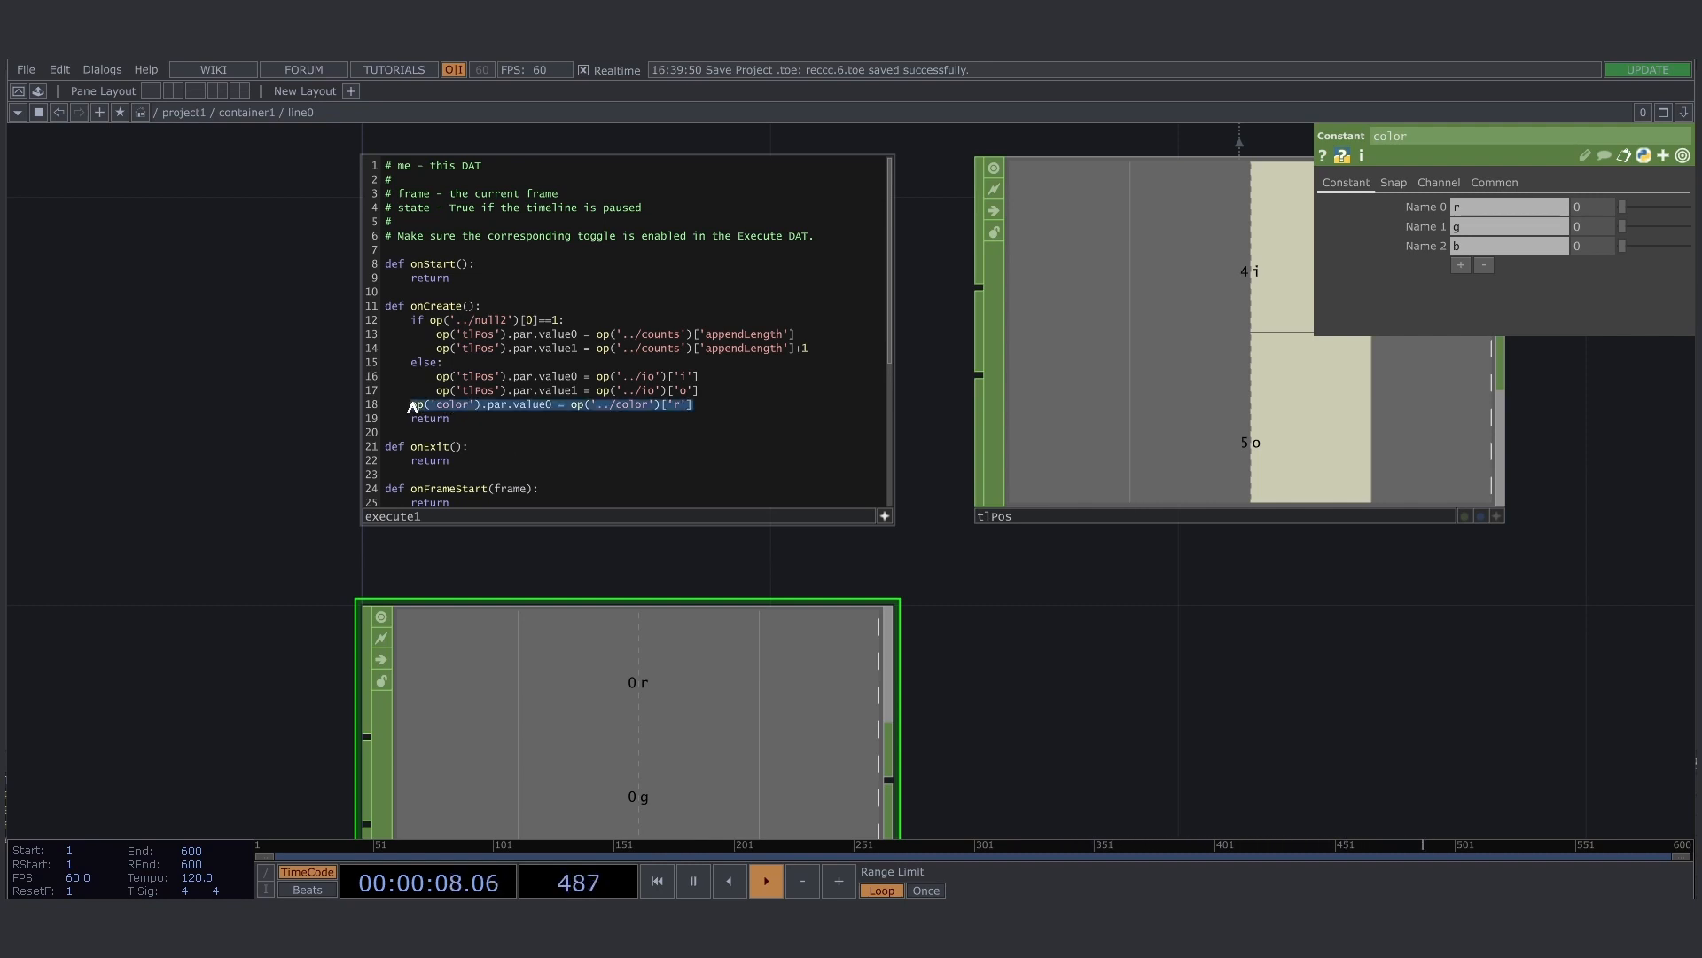
left_click(708, 411)
key("Return")
key("ctrl+v")
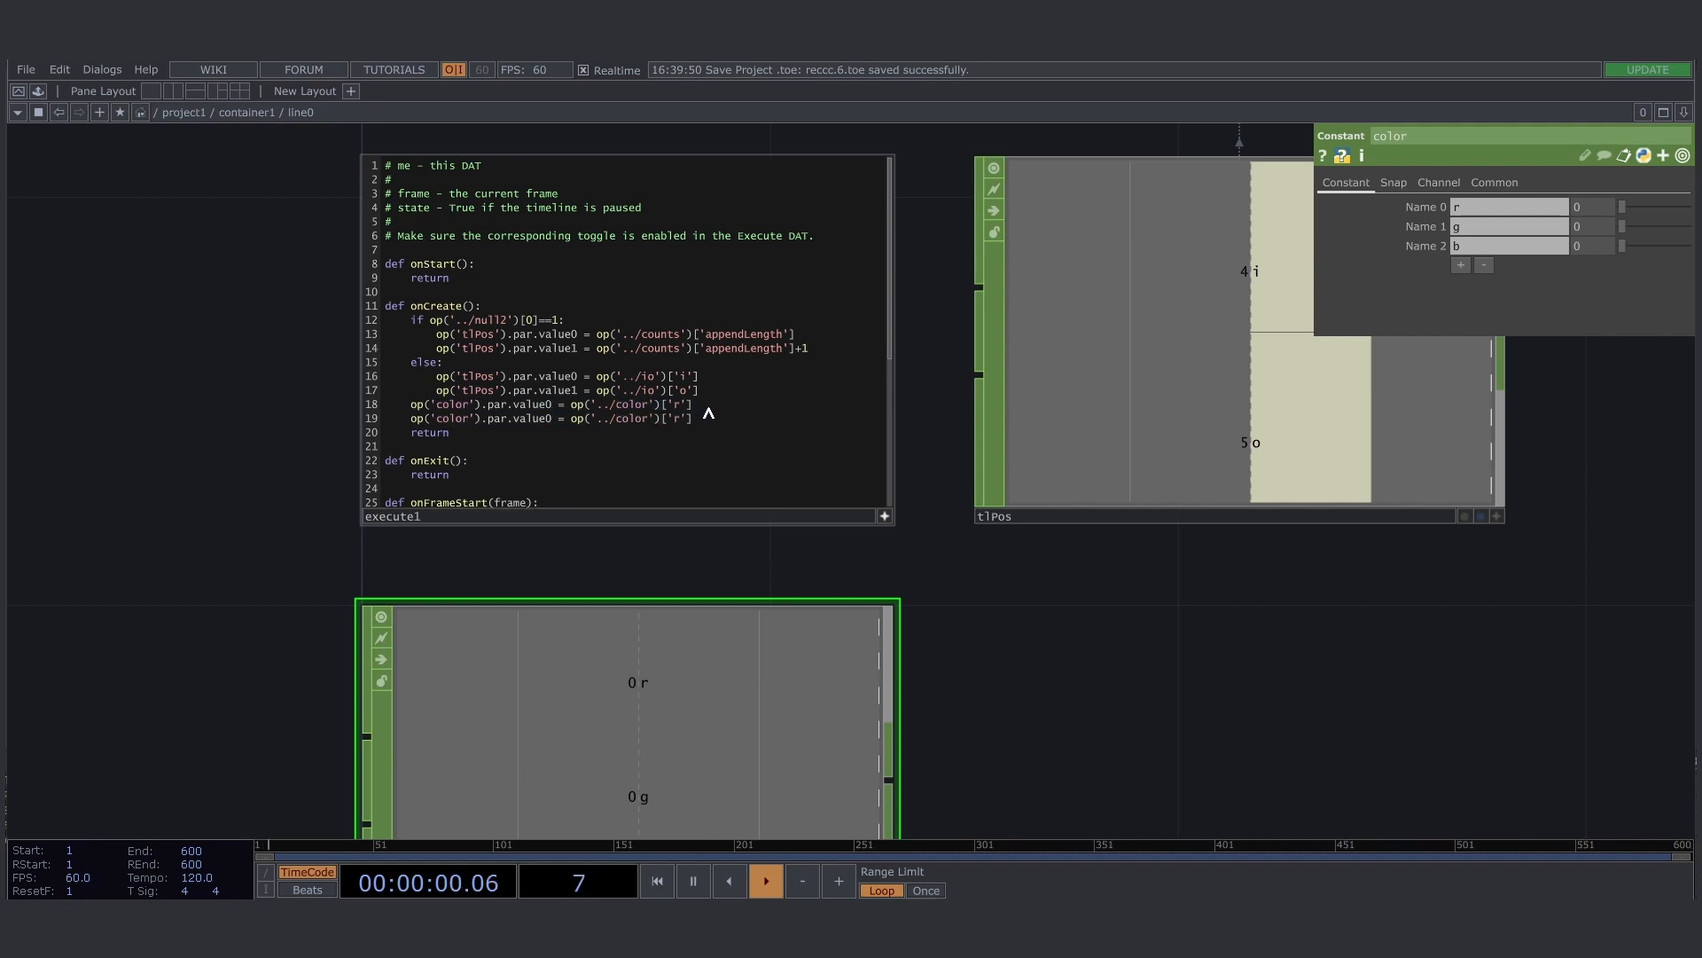
key("Return")
key("ctrl+v")
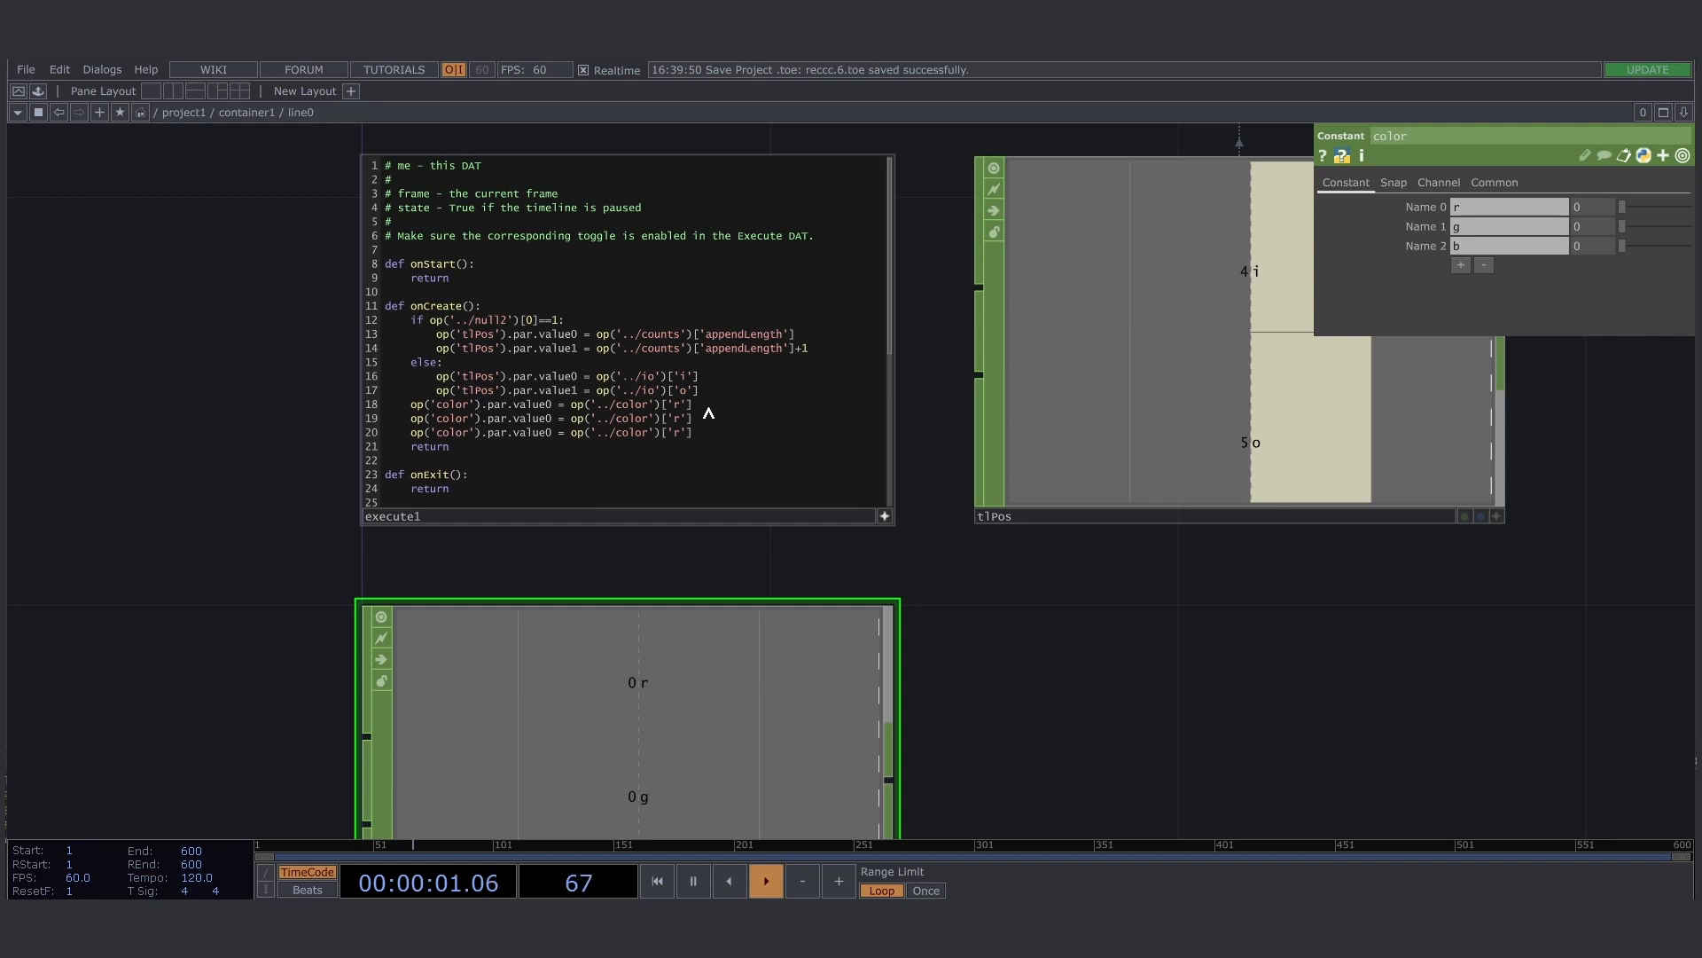
Change the two copied lines to value1 with 'g' and value2 with 'b', and add a blank line above the color block
left_click(552, 417)
key("BackSpace")
type("1")
left_click(410, 405)
key("Return")
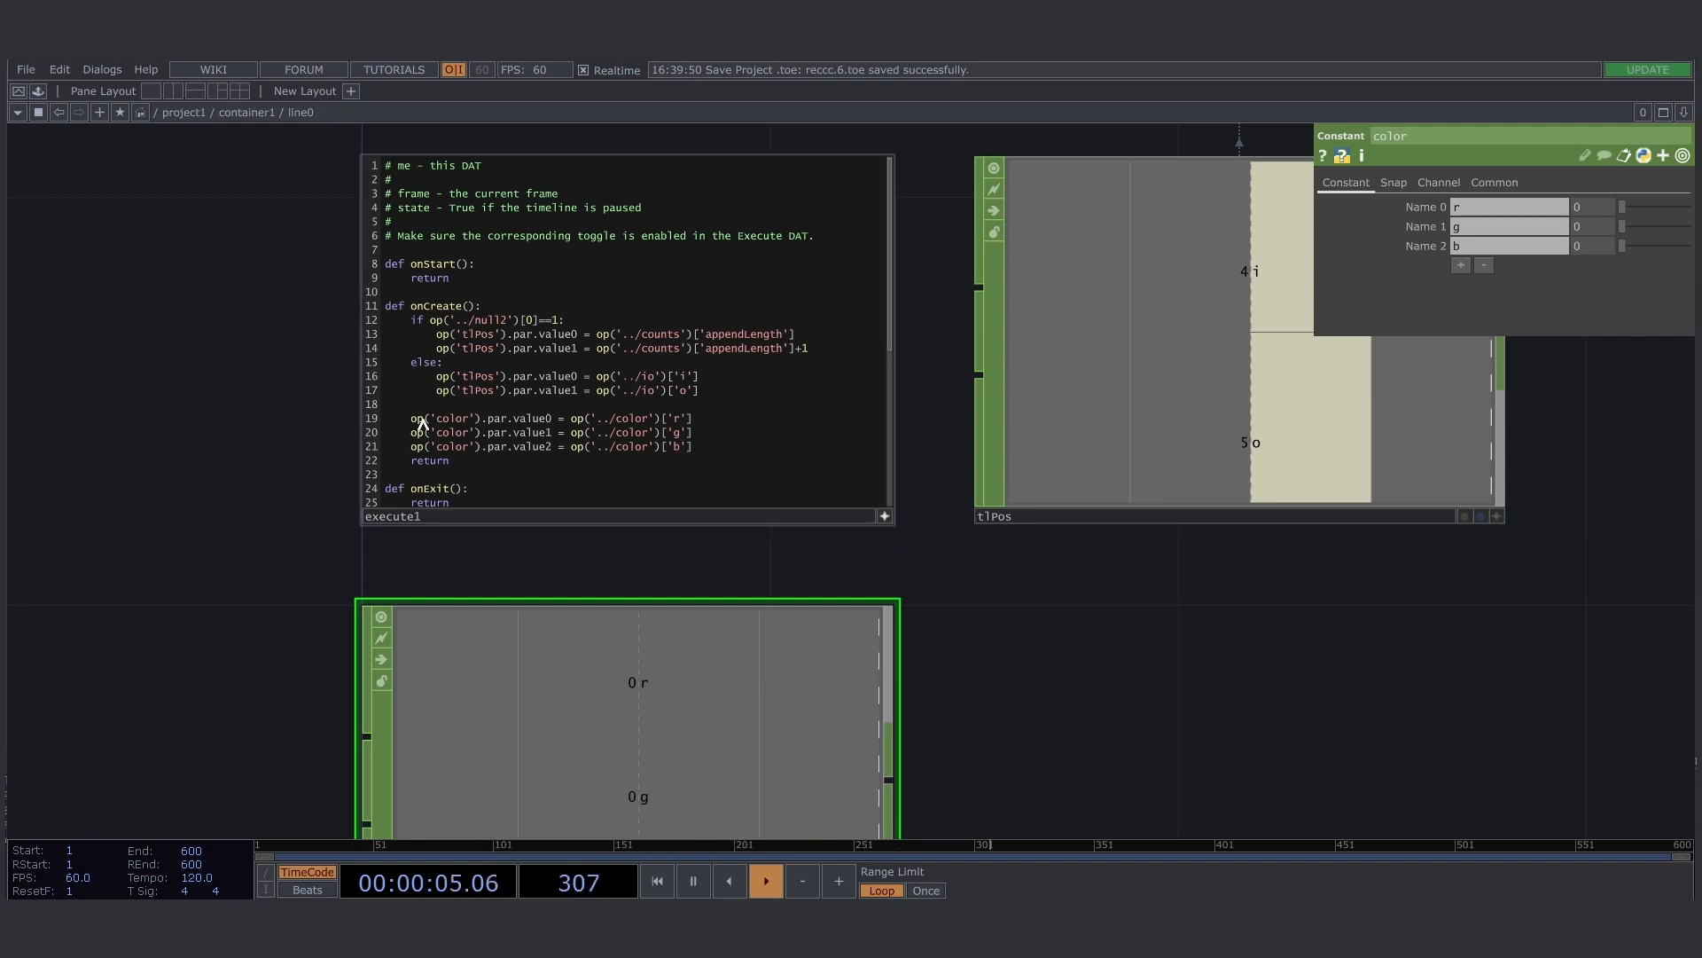
left_click(890, 520)
Move the color constant up to just above trim2
scroll(496, 505, "down", 3)
left_click_drag(331, 362, 571, 479)
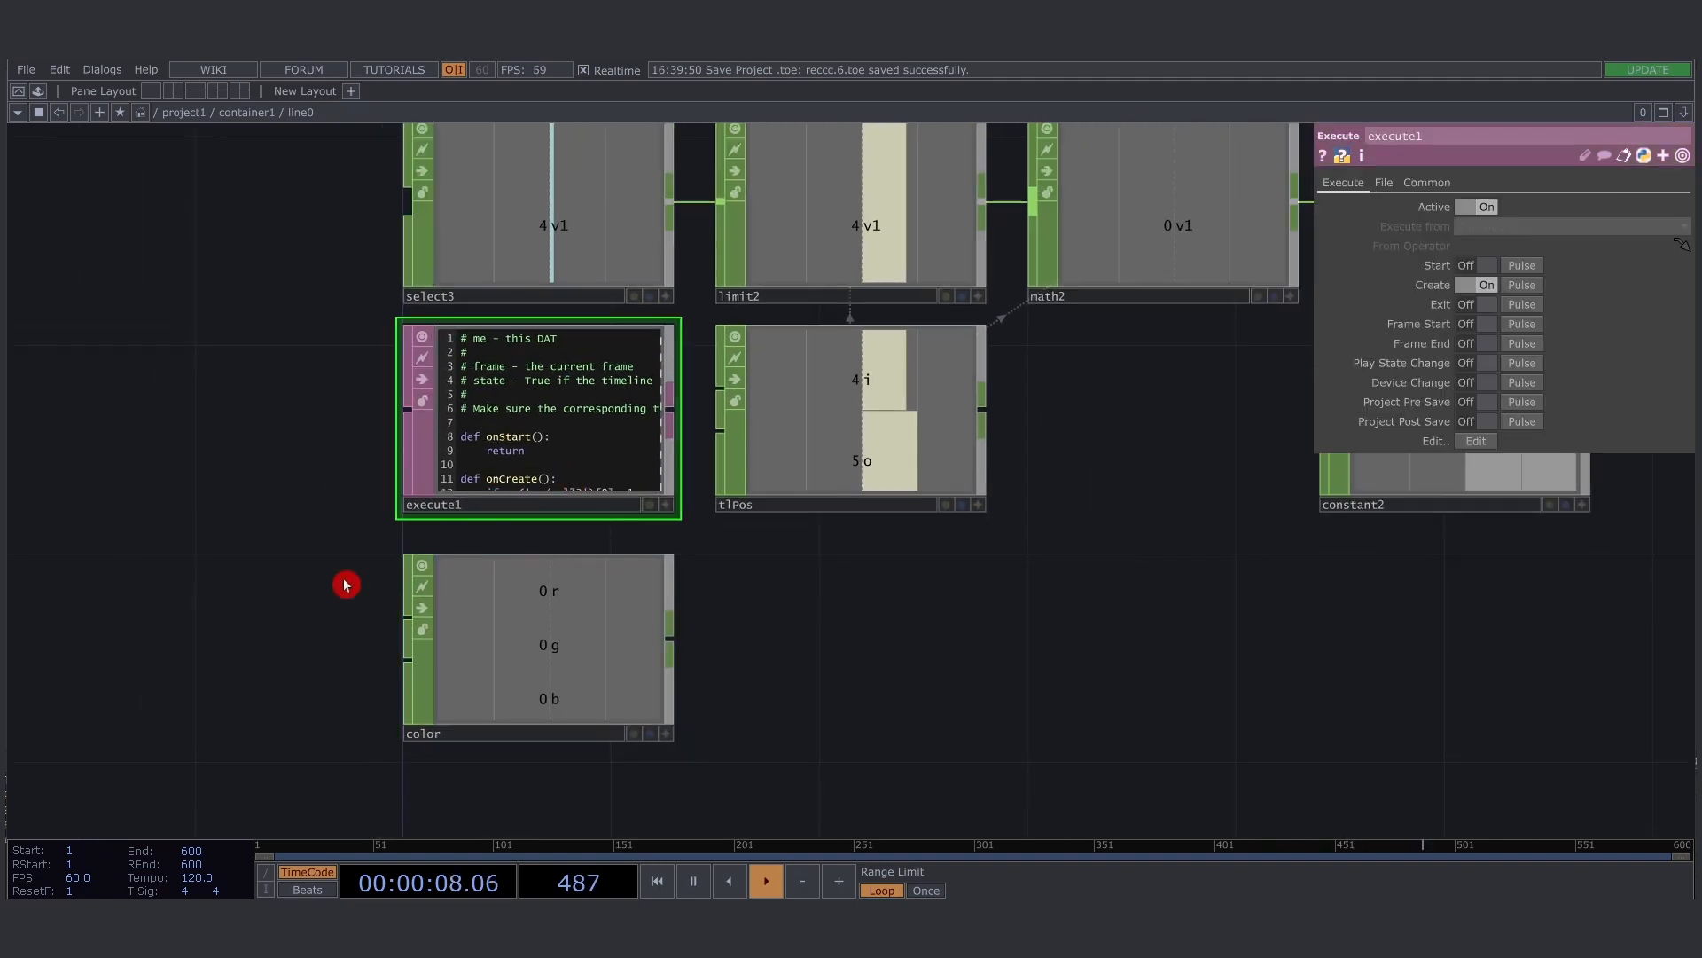
scroll(367, 645, "down", 5)
left_click_drag(443, 654, 1038, 402)
left_click_drag(743, 542, 631, 369)
left_click_drag(737, 319, 1197, 497)
left_click_drag(749, 426, 866, 425)
Examine the chain from color and trim2 through null2 to limit1, including limit1's channel parameters
left_click(1006, 406)
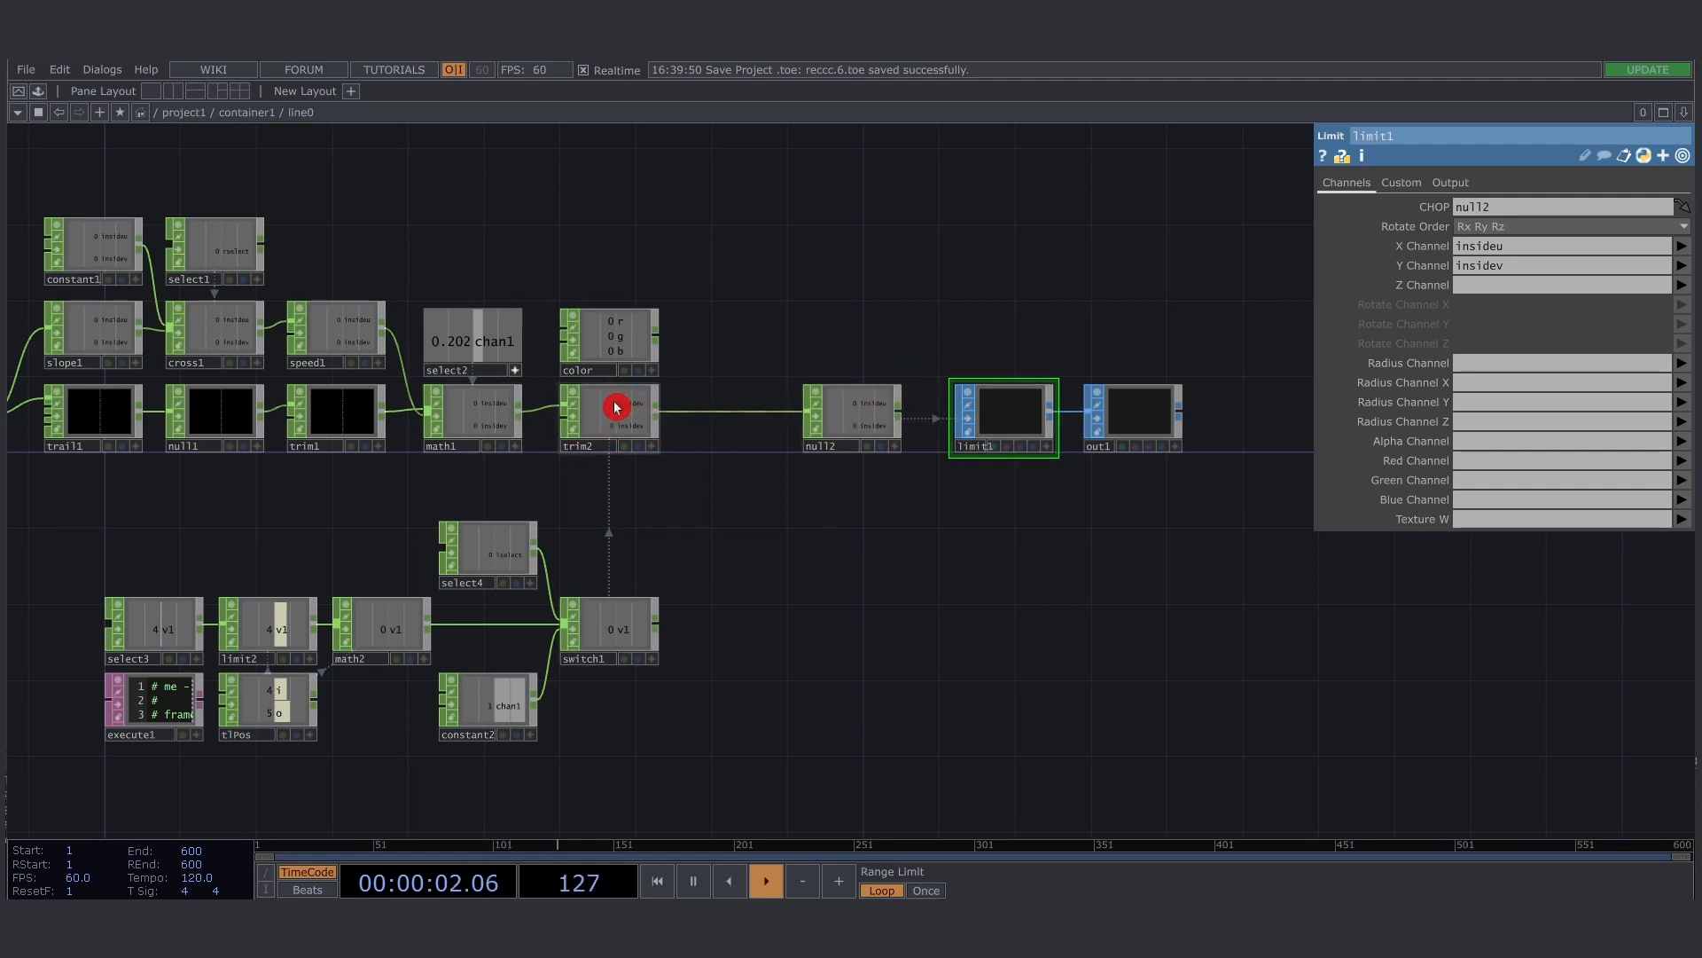
scroll(601, 416, "up", 2)
left_click_drag(816, 335, 700, 339)
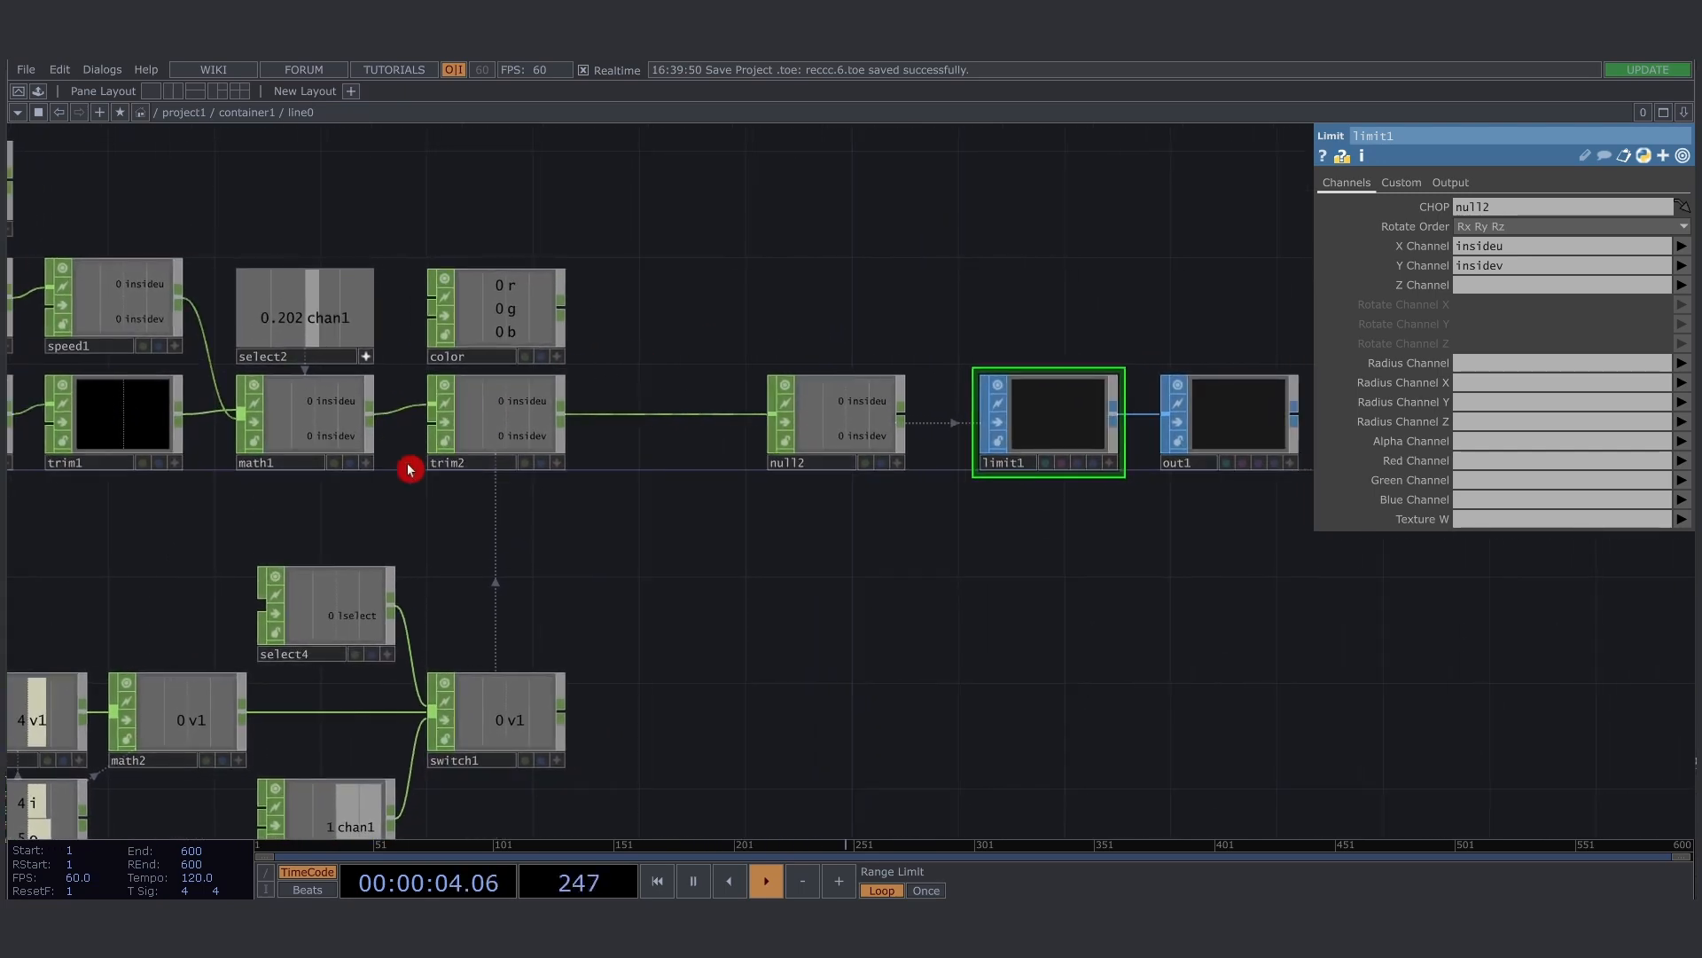
left_click_drag(570, 524, 665, 540)
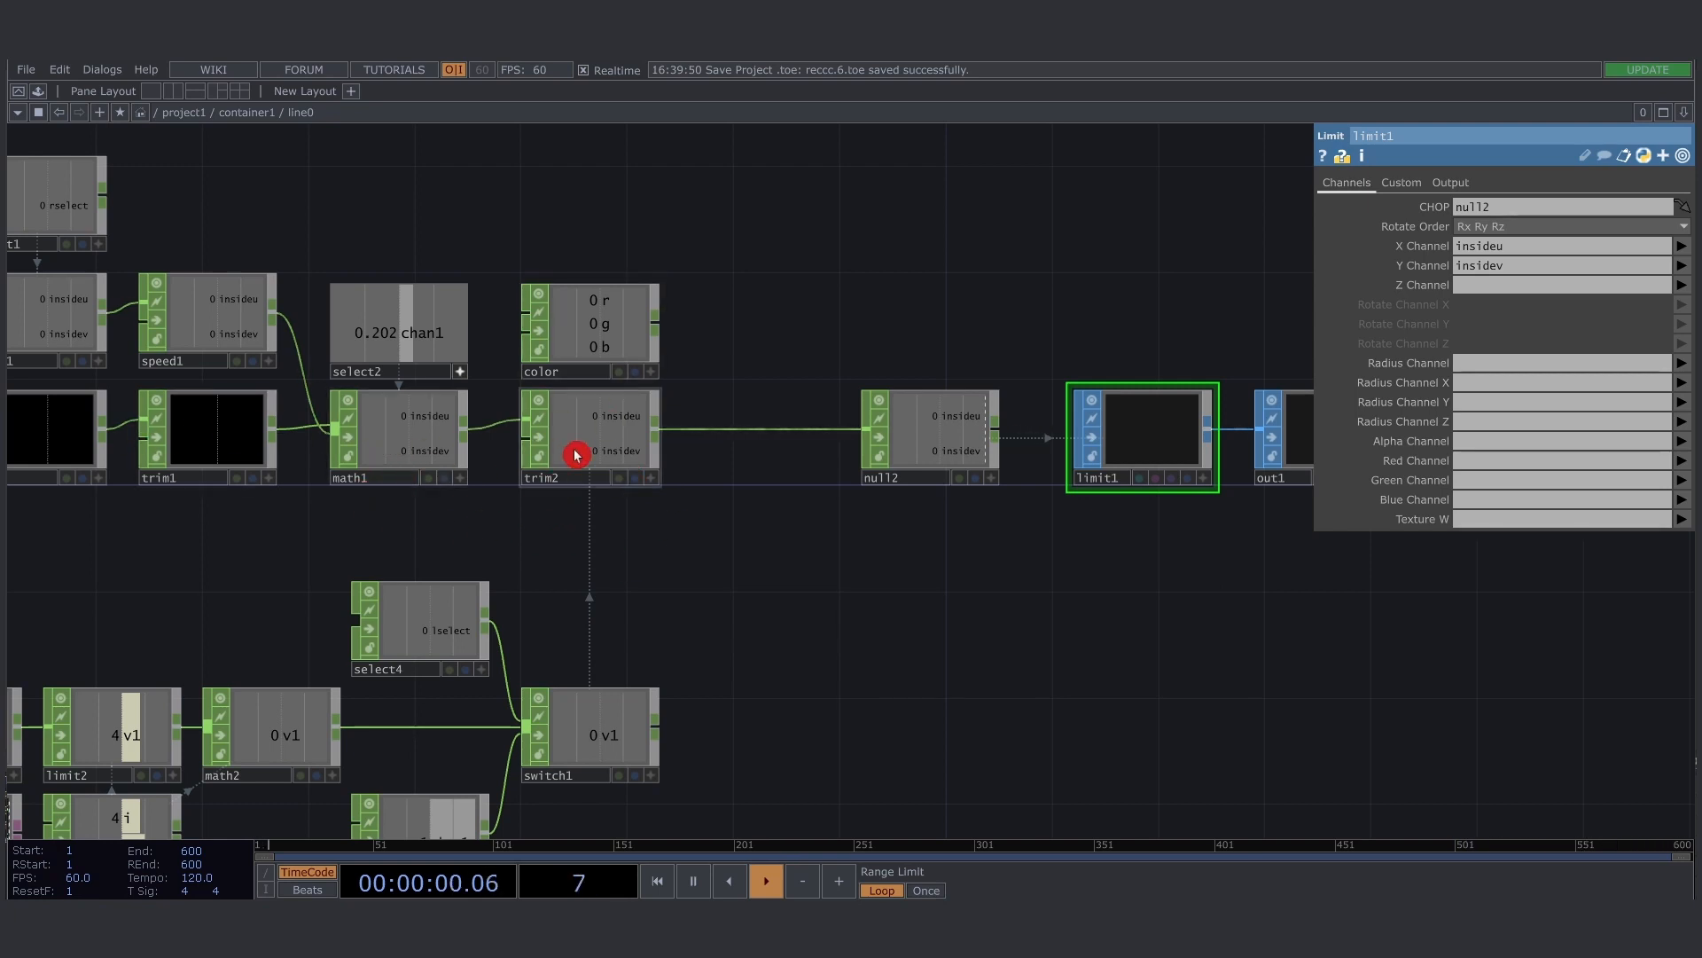
left_click_drag(861, 391, 770, 391)
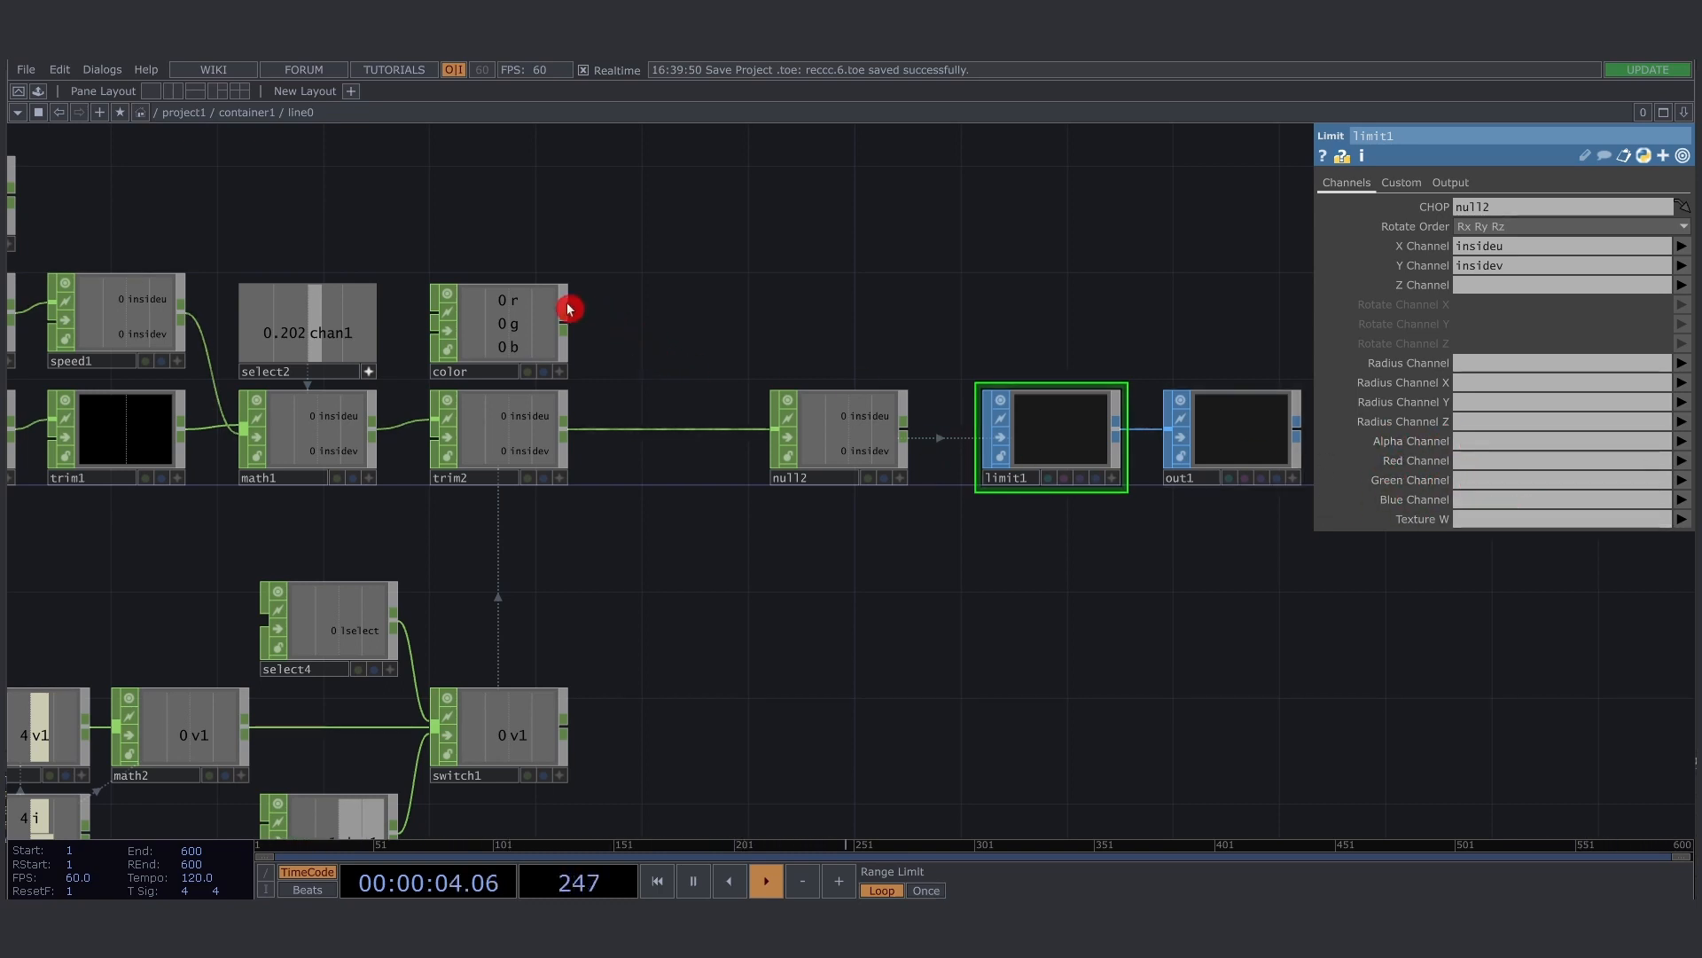
left_click_drag(486, 247, 625, 361)
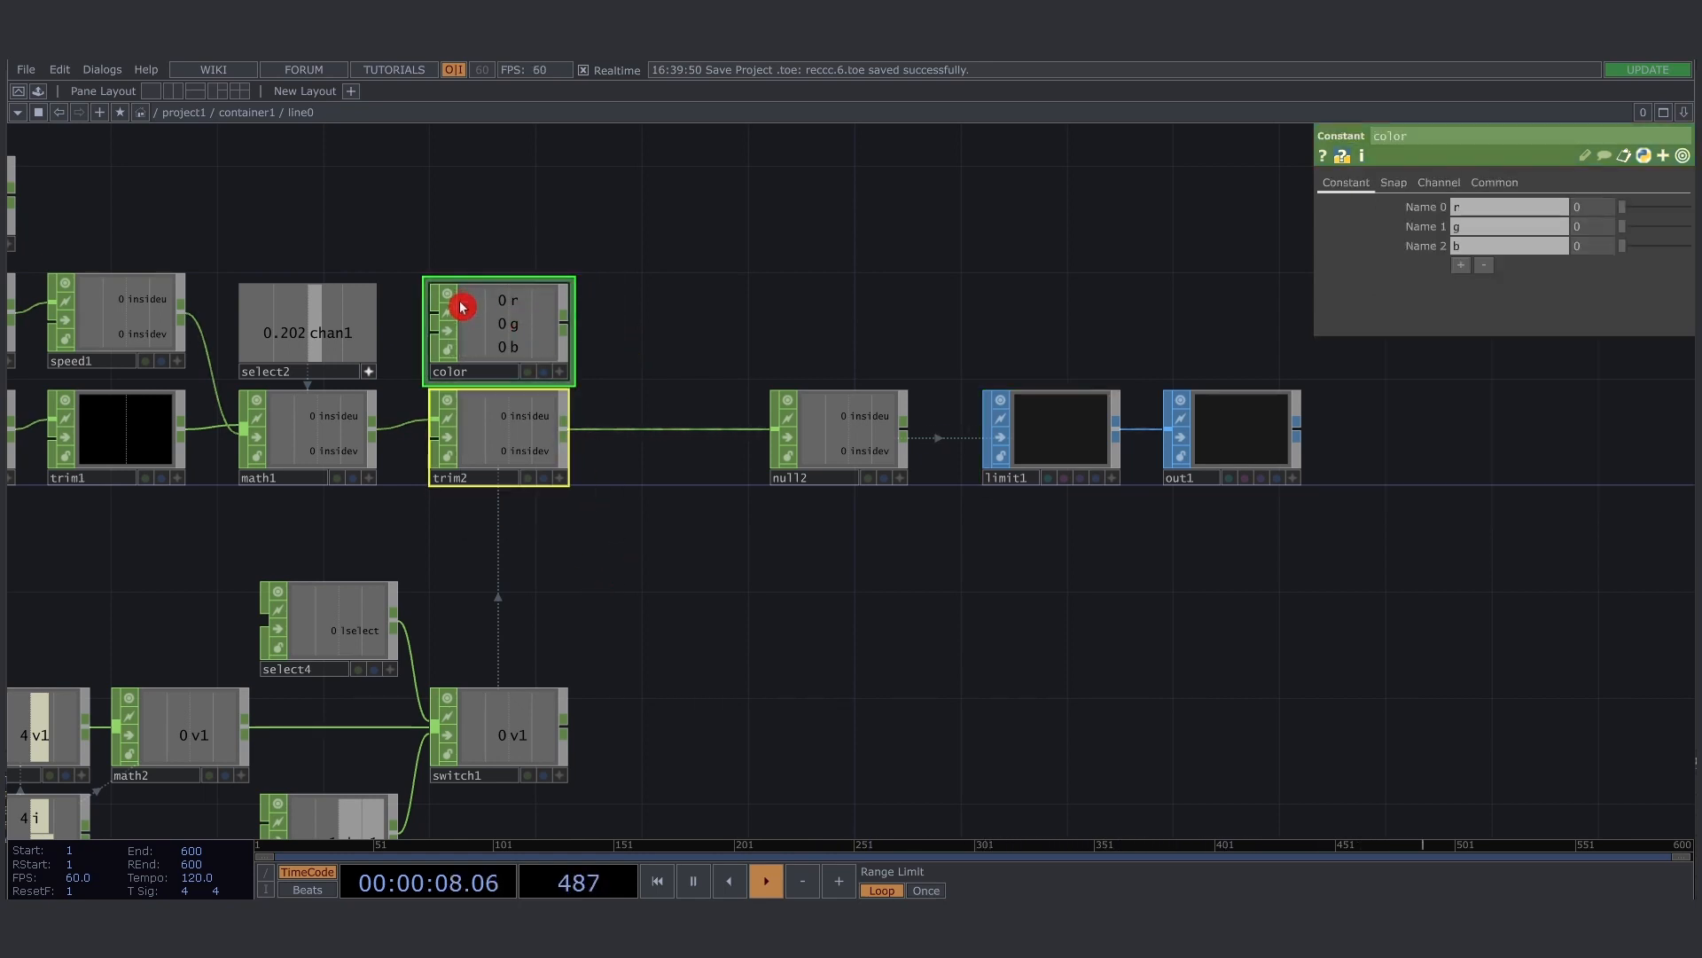
left_click(511, 430)
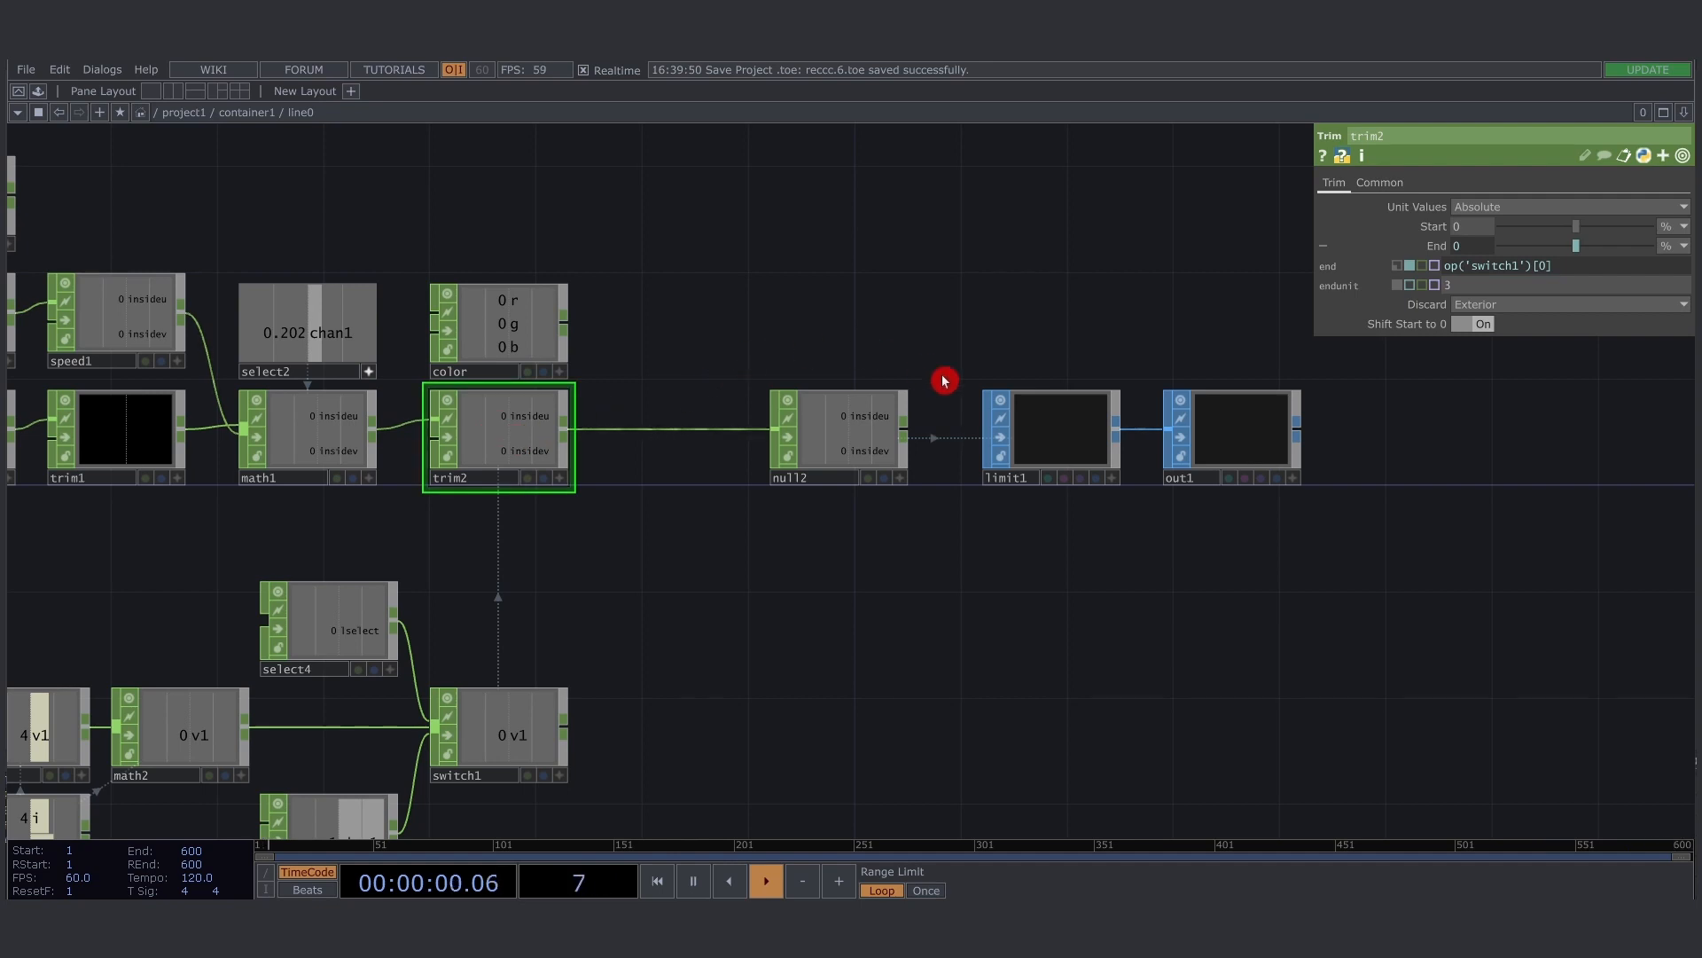
left_click(1064, 437)
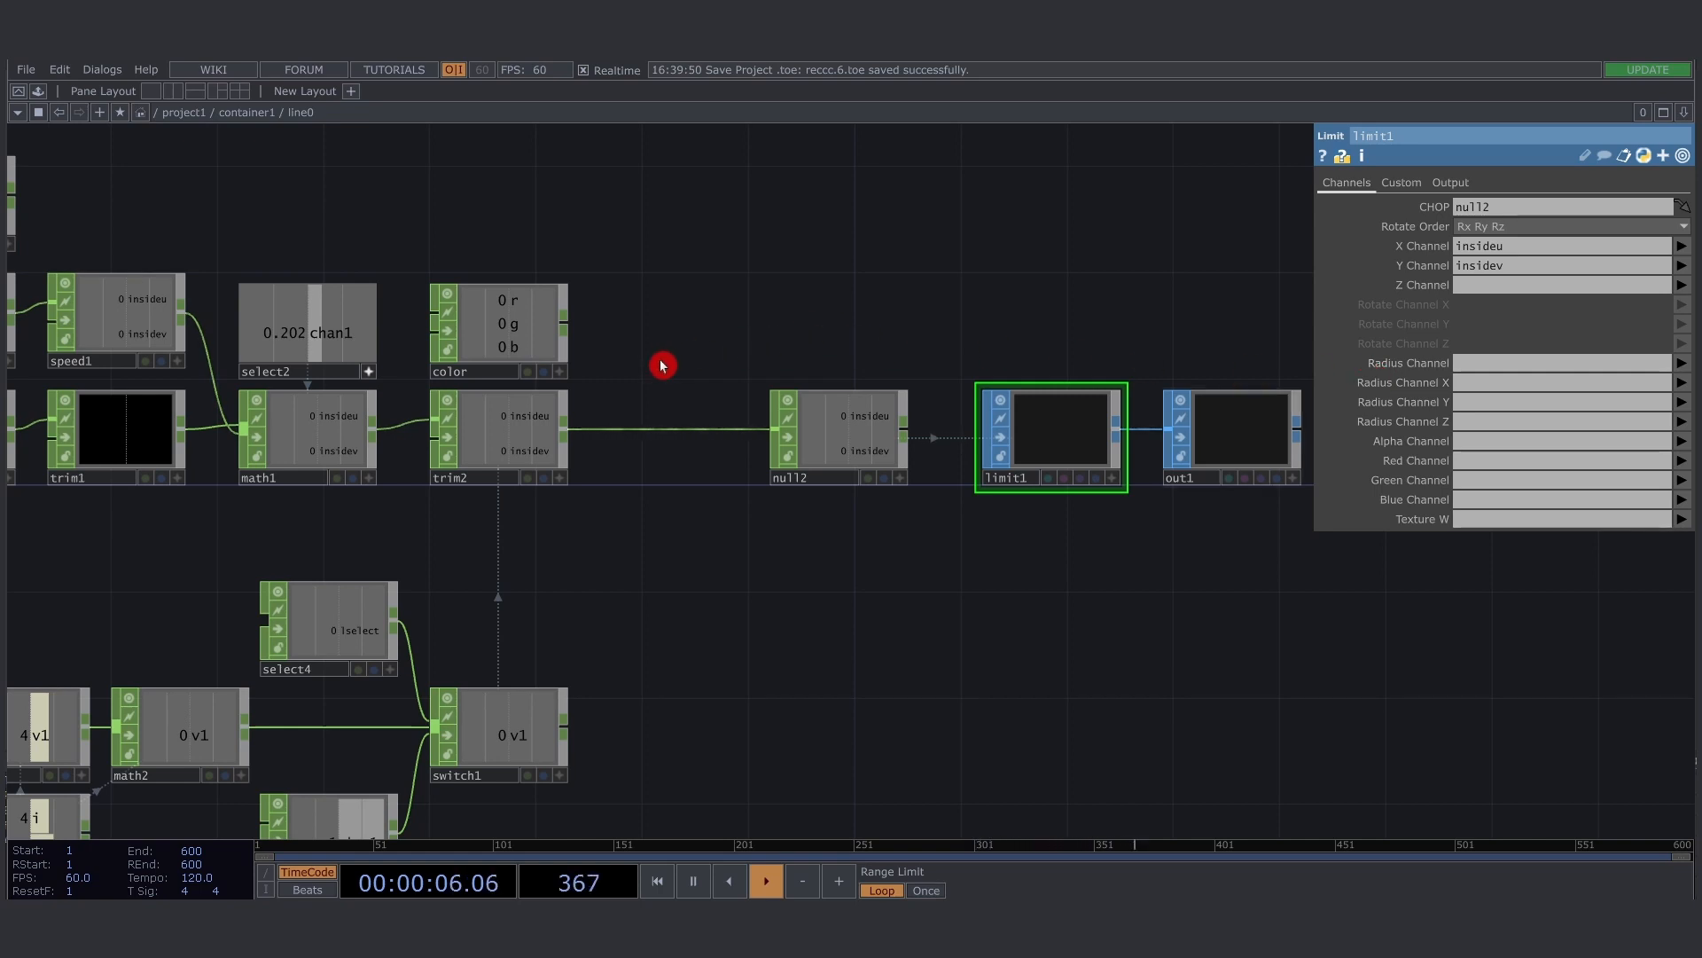
Add a Merge CHOP between trim2 and null2
key("Tab")
type("merge")
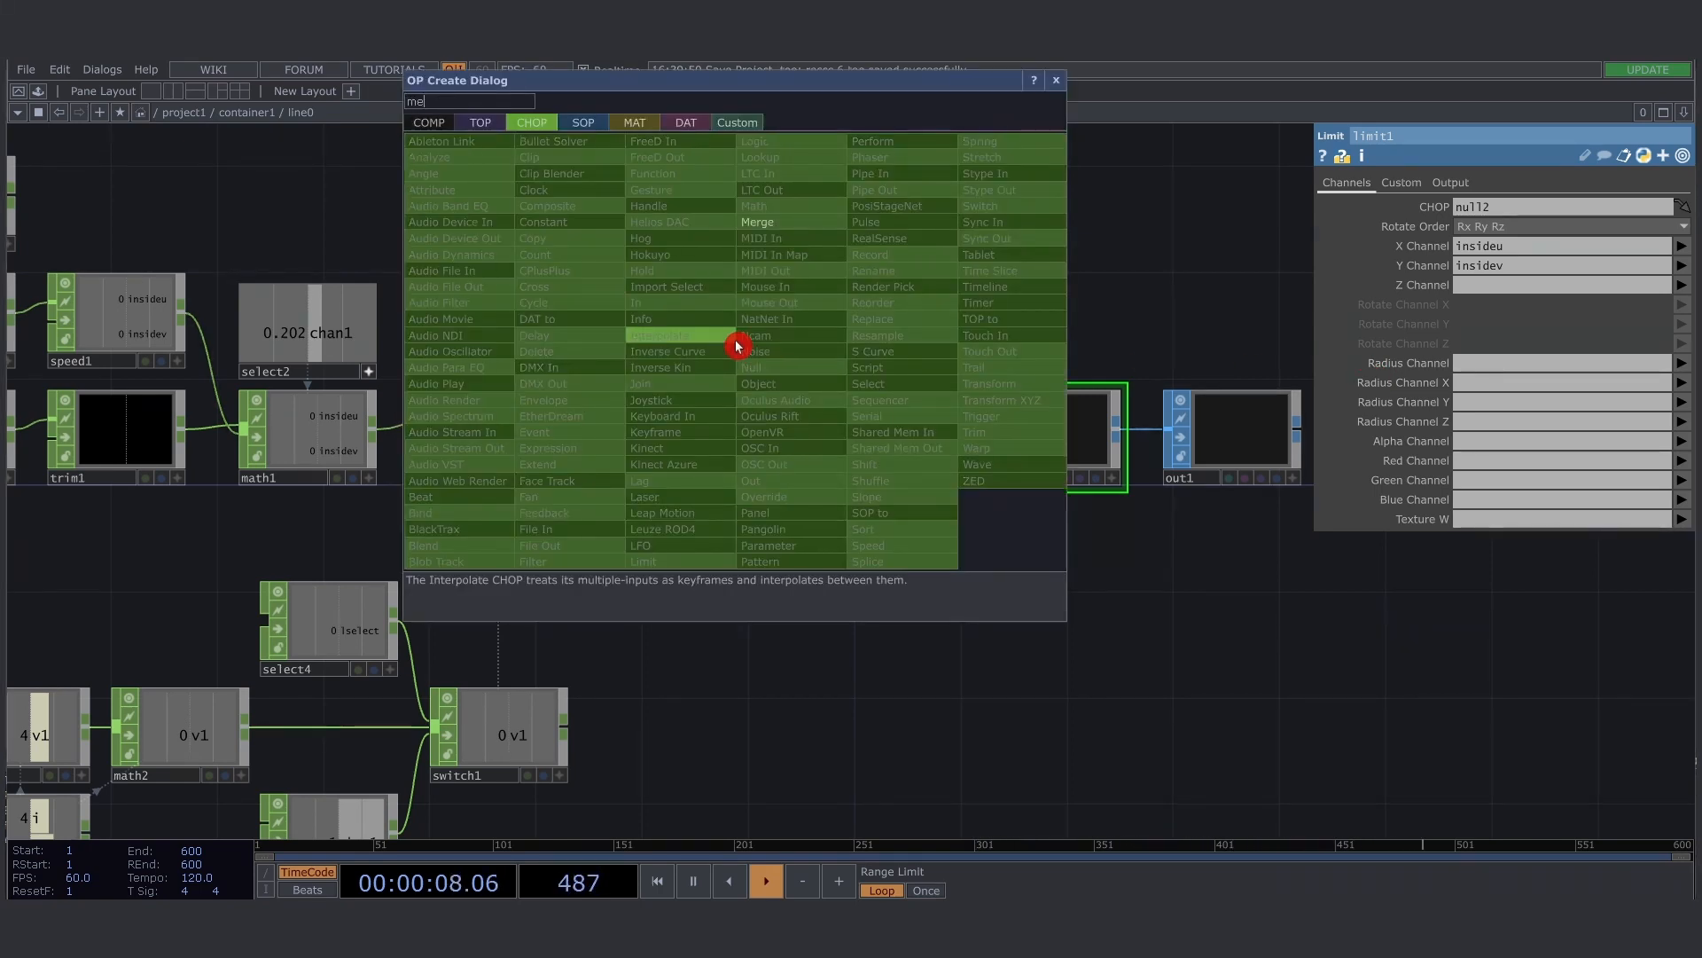
key("Return")
left_click_drag(727, 339, 673, 397)
Wire trim2 and color into merge1, with trim2 as the first input
left_click_drag(578, 424, 588, 413)
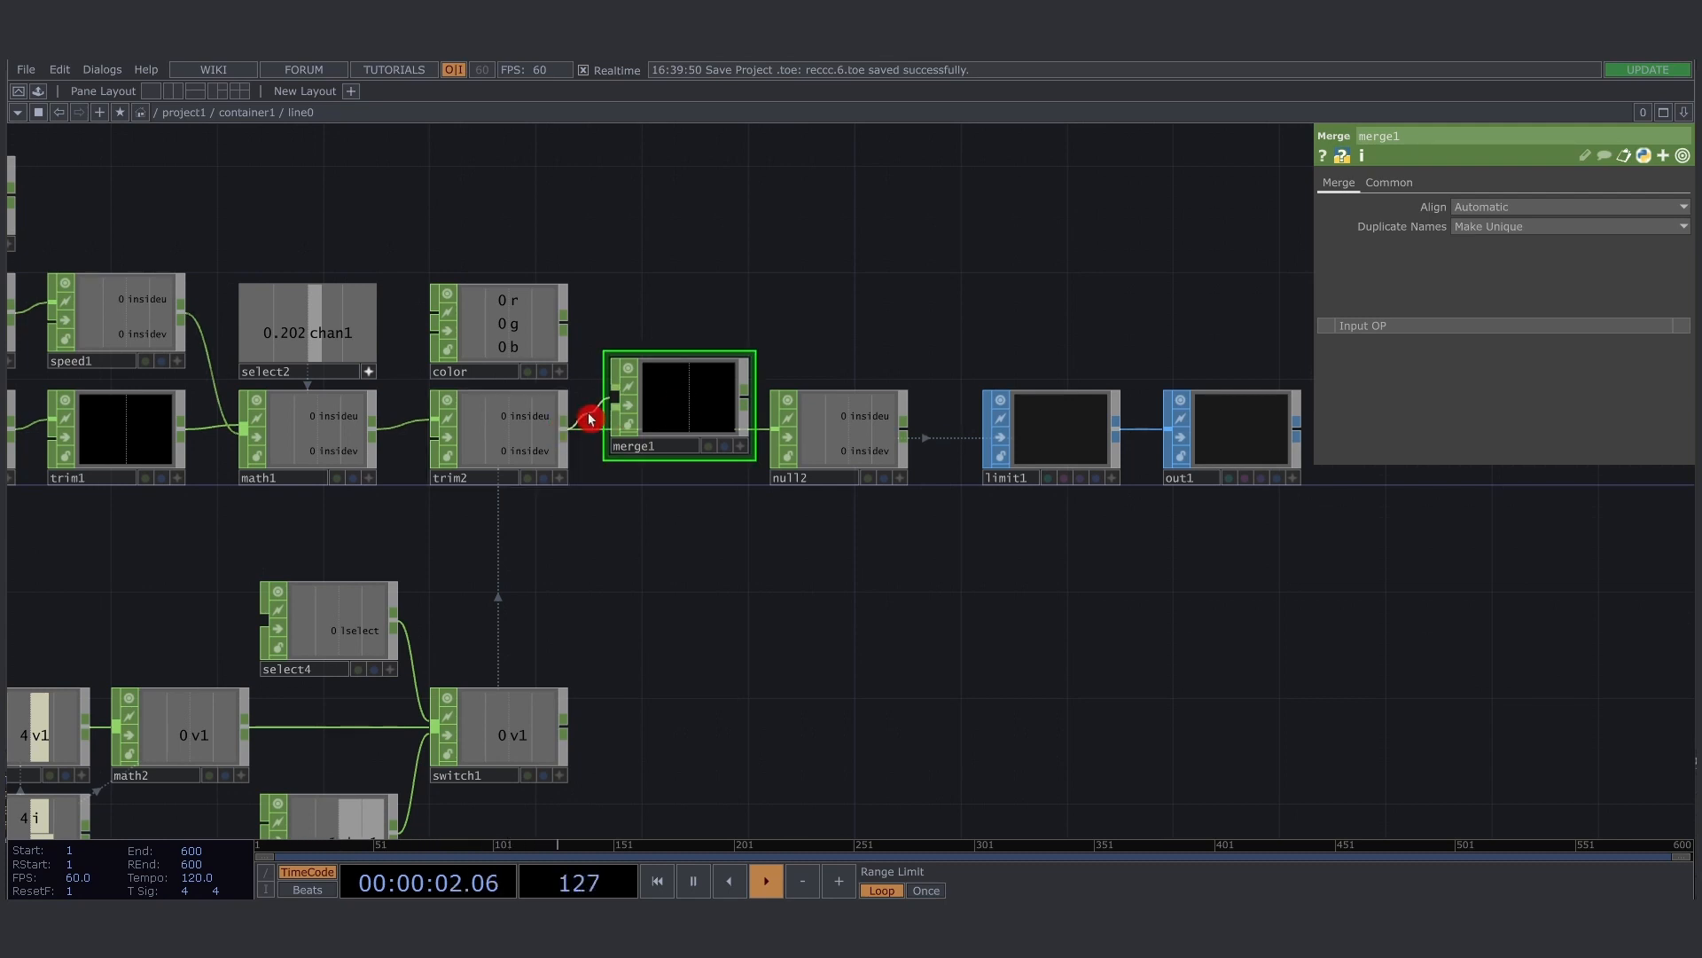
left_click(541, 390)
left_click(564, 317, "shift")
left_click_drag(566, 333, 672, 419)
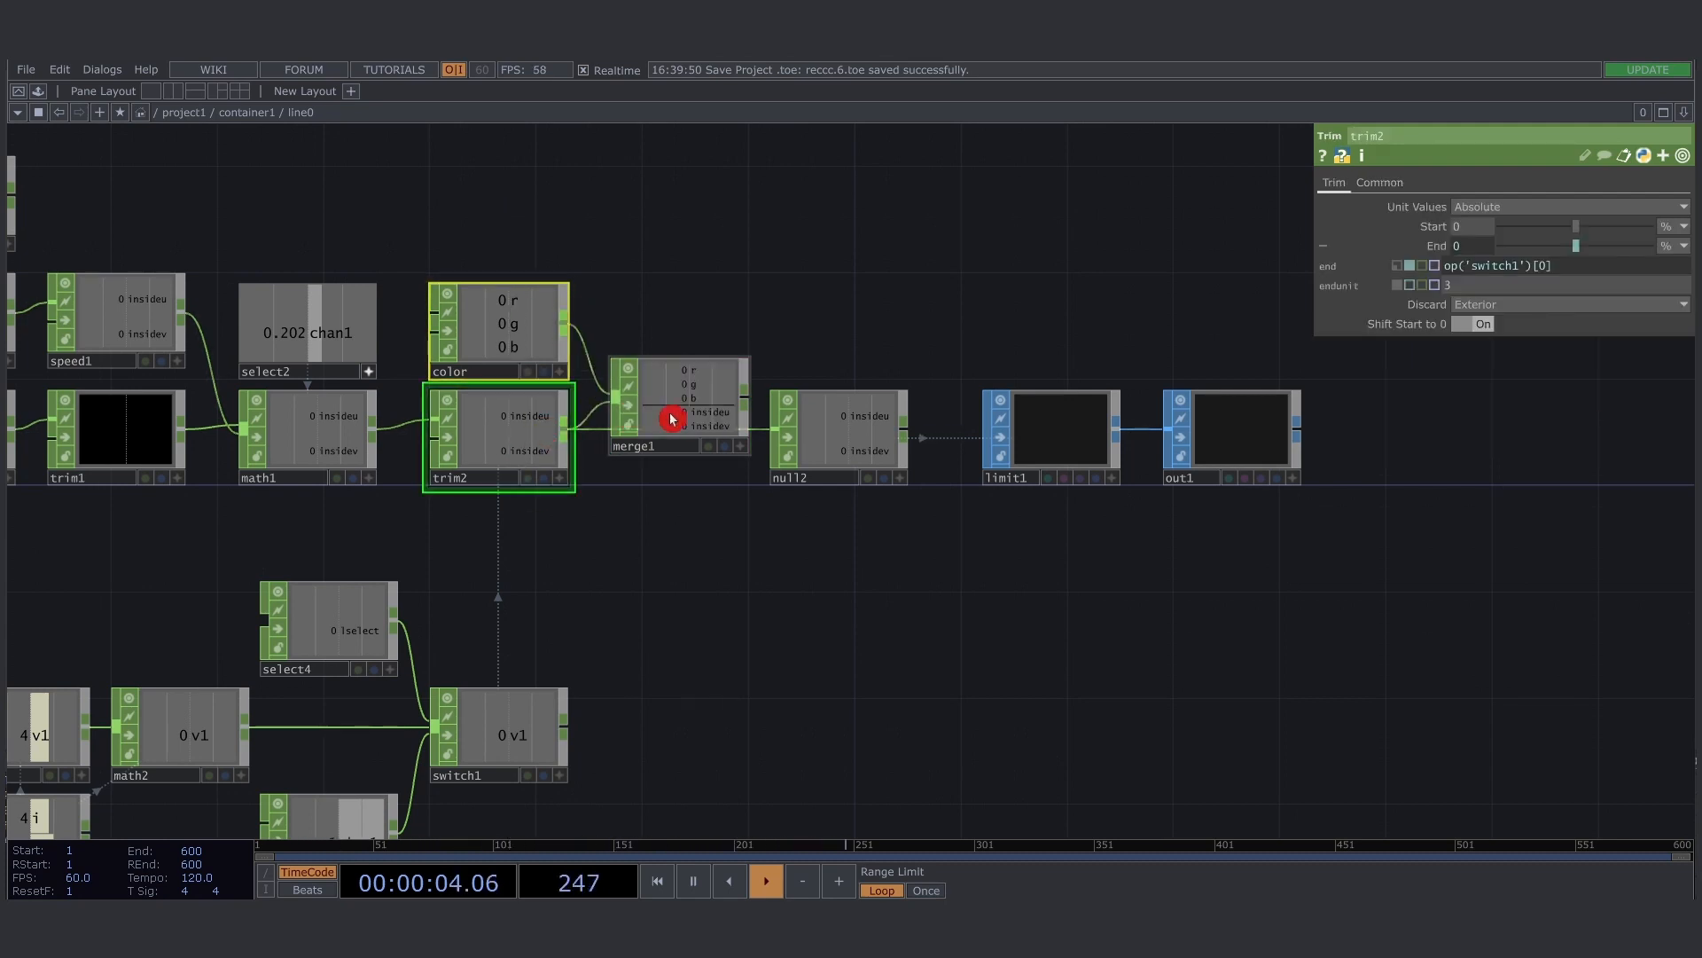
left_click(718, 402)
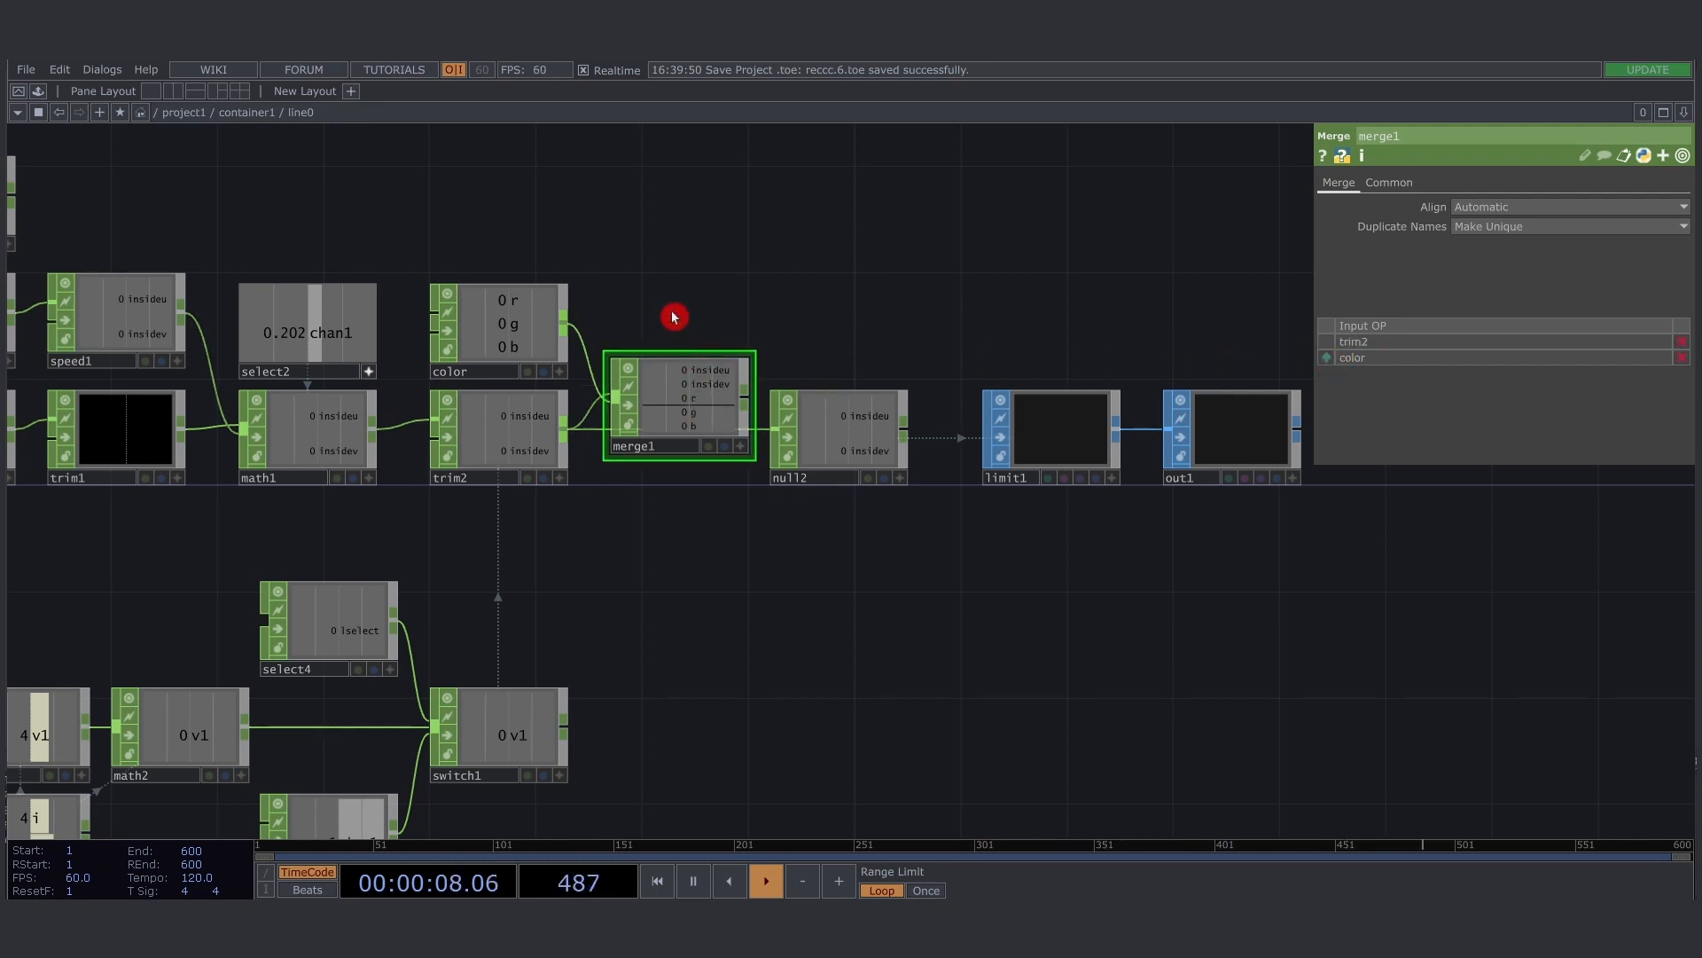
Connect merge1 to null2 and tidy the layout, placing color below trim2 and merge1 in line with null2
left_click_drag(509, 335, 494, 545)
left_click_drag(745, 407, 782, 441)
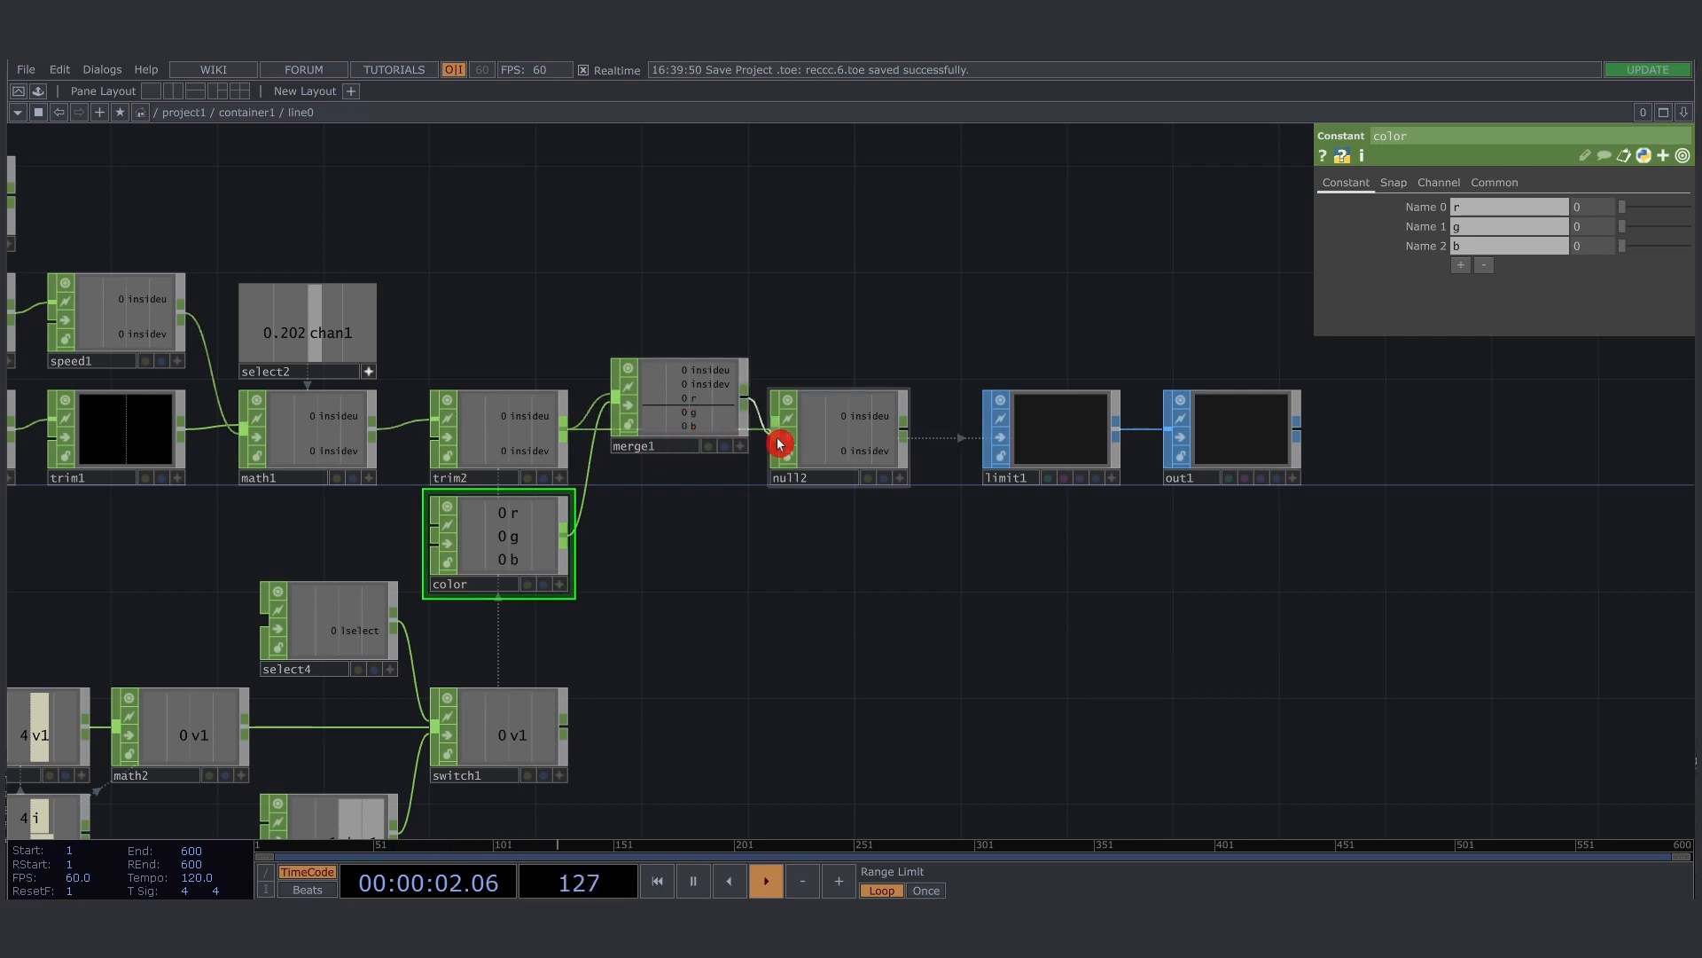
left_click_drag(678, 419, 695, 468)
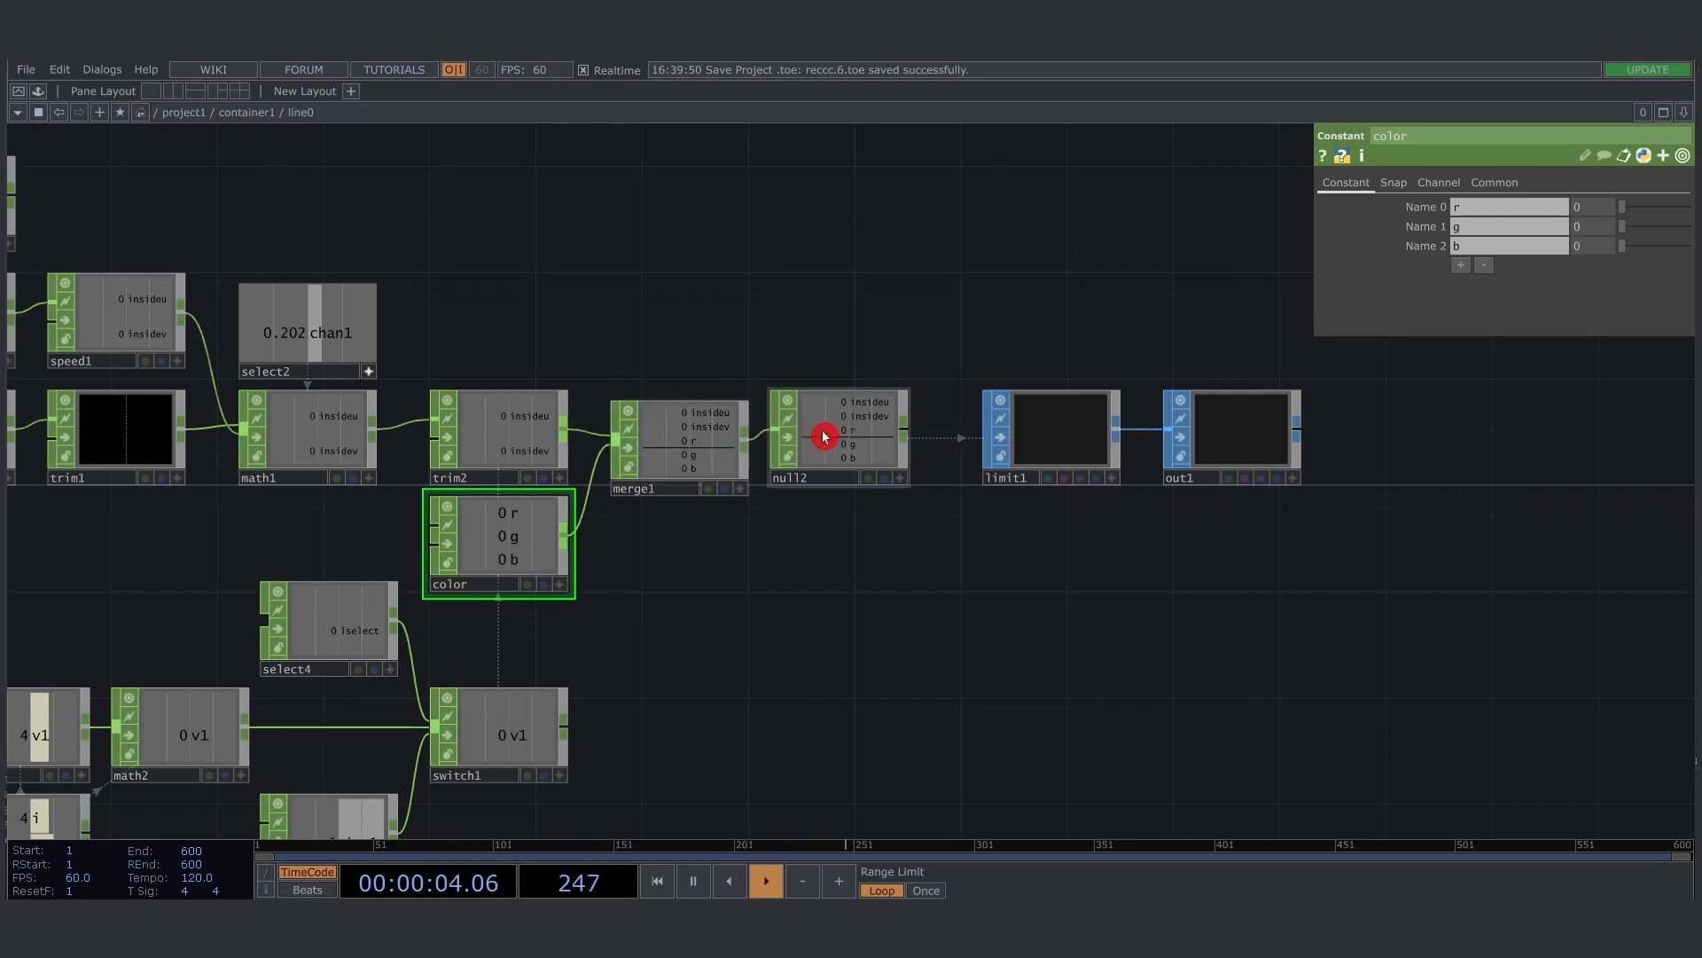
left_click_drag(825, 438, 825, 453)
left_click_drag(666, 449, 665, 437)
left_click_drag(816, 441, 816, 430)
Set limit1's Red, Green and Blue Channel parameters to r, g and b
left_click(1067, 440)
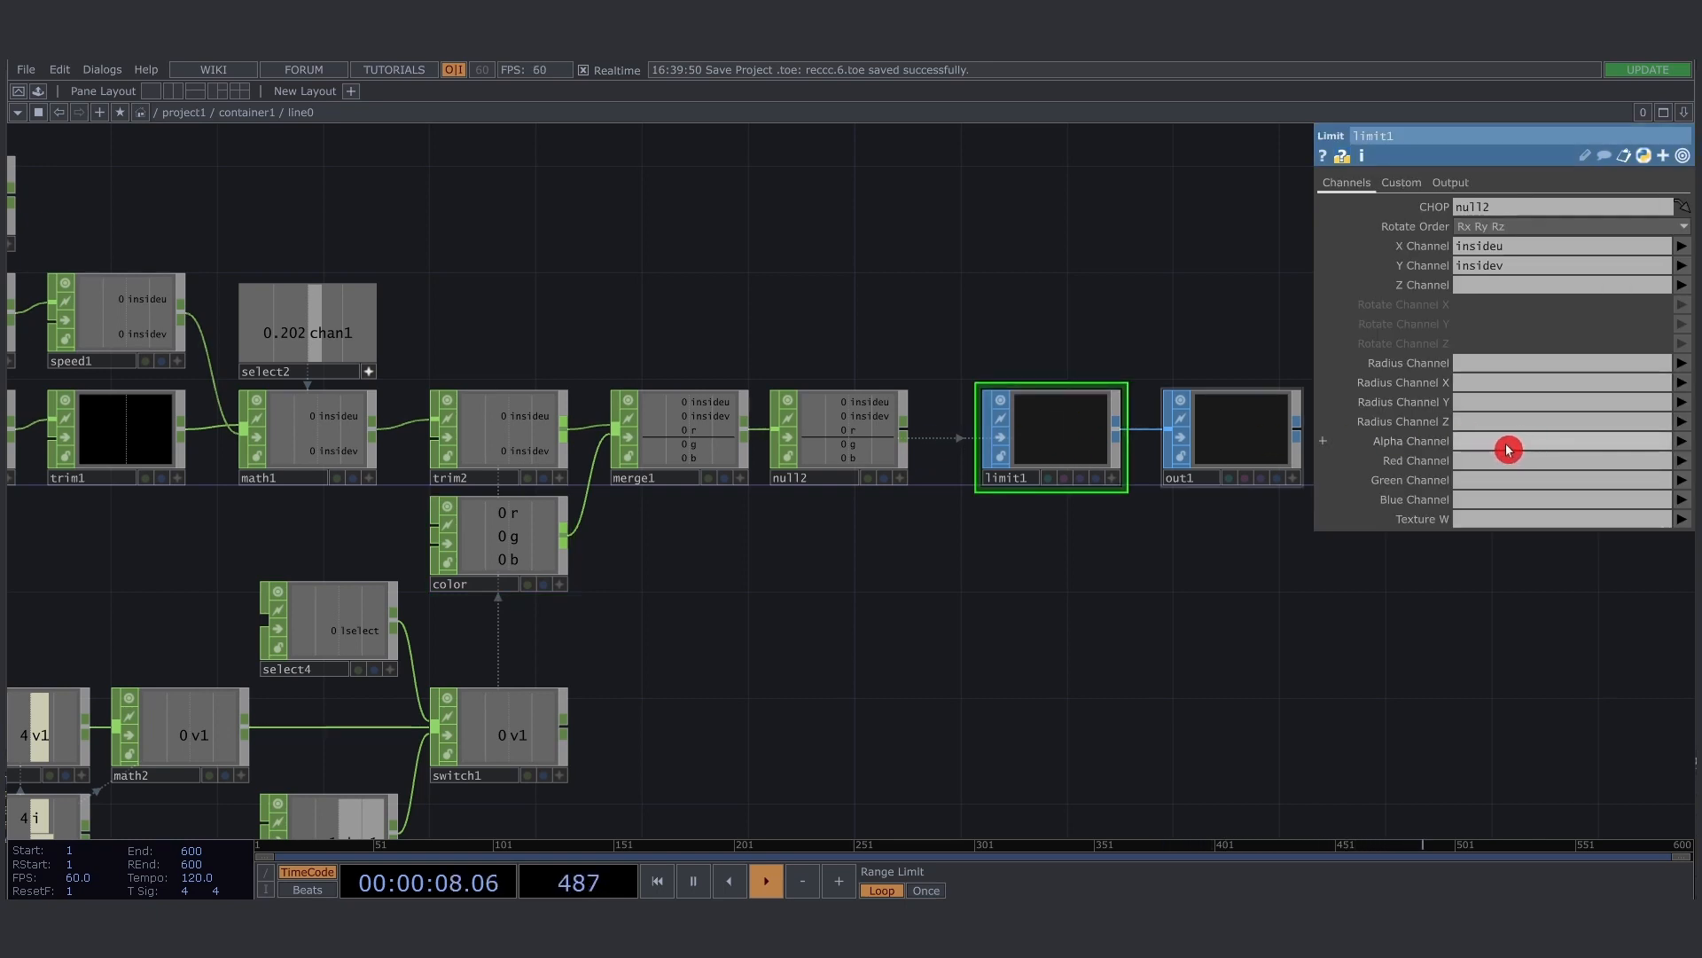
left_click(1684, 460)
left_click(1678, 518)
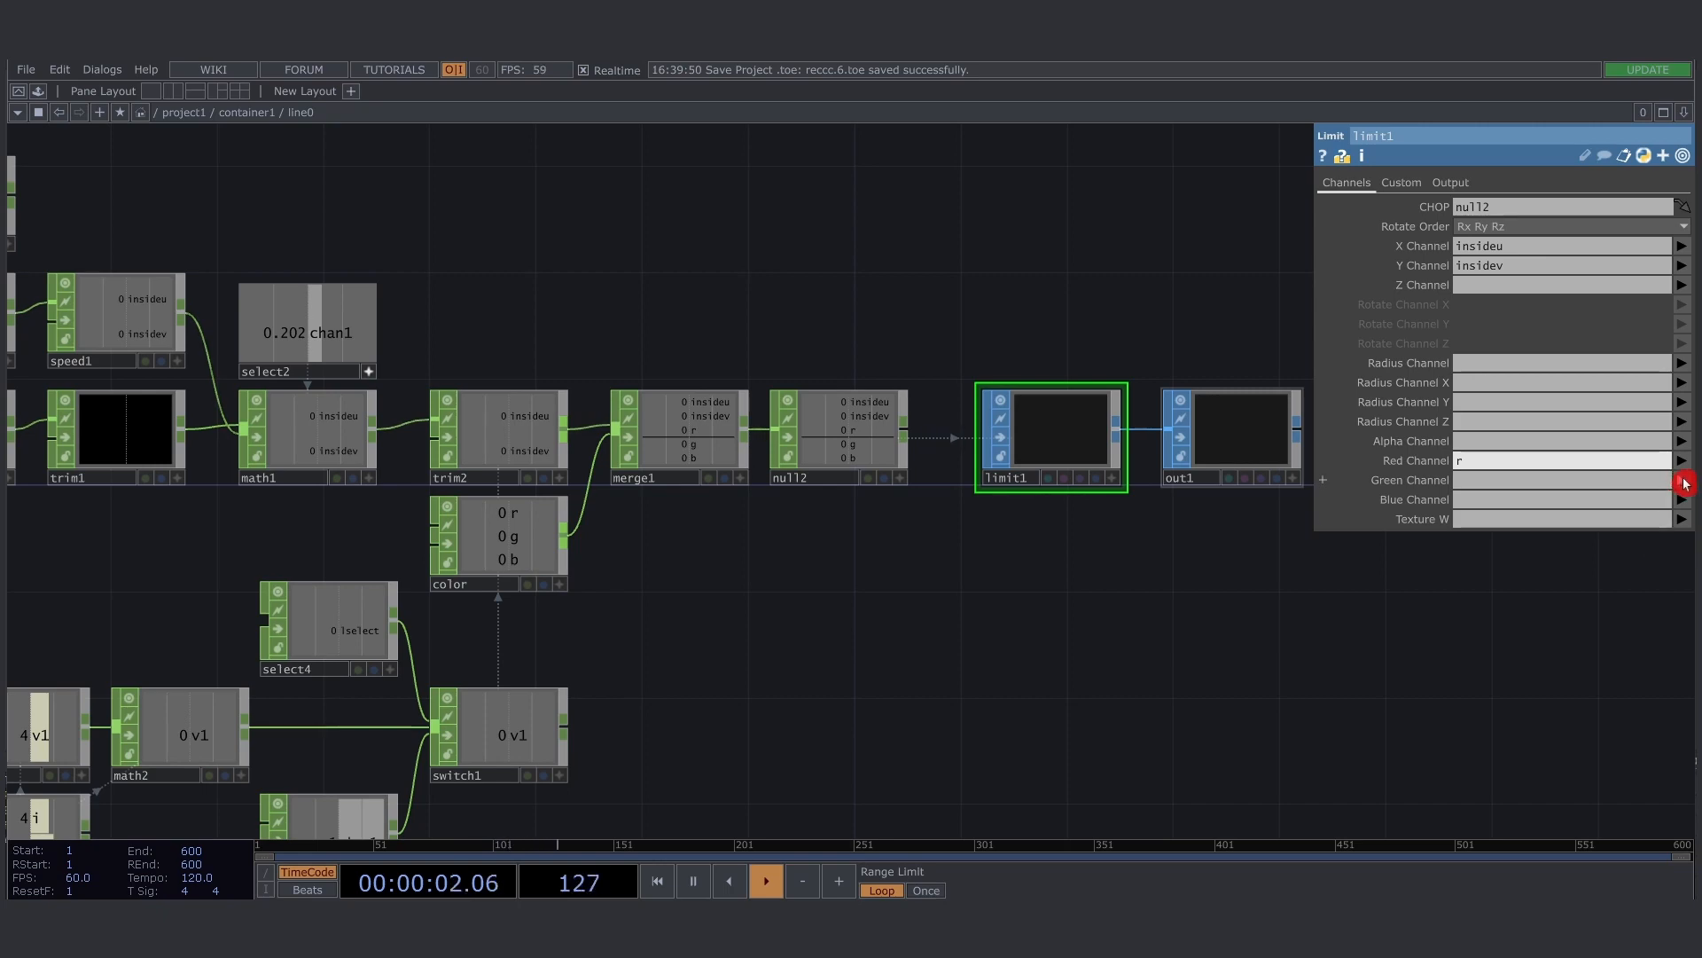
left_click(1682, 480)
left_click(1676, 553)
left_click(1682, 499)
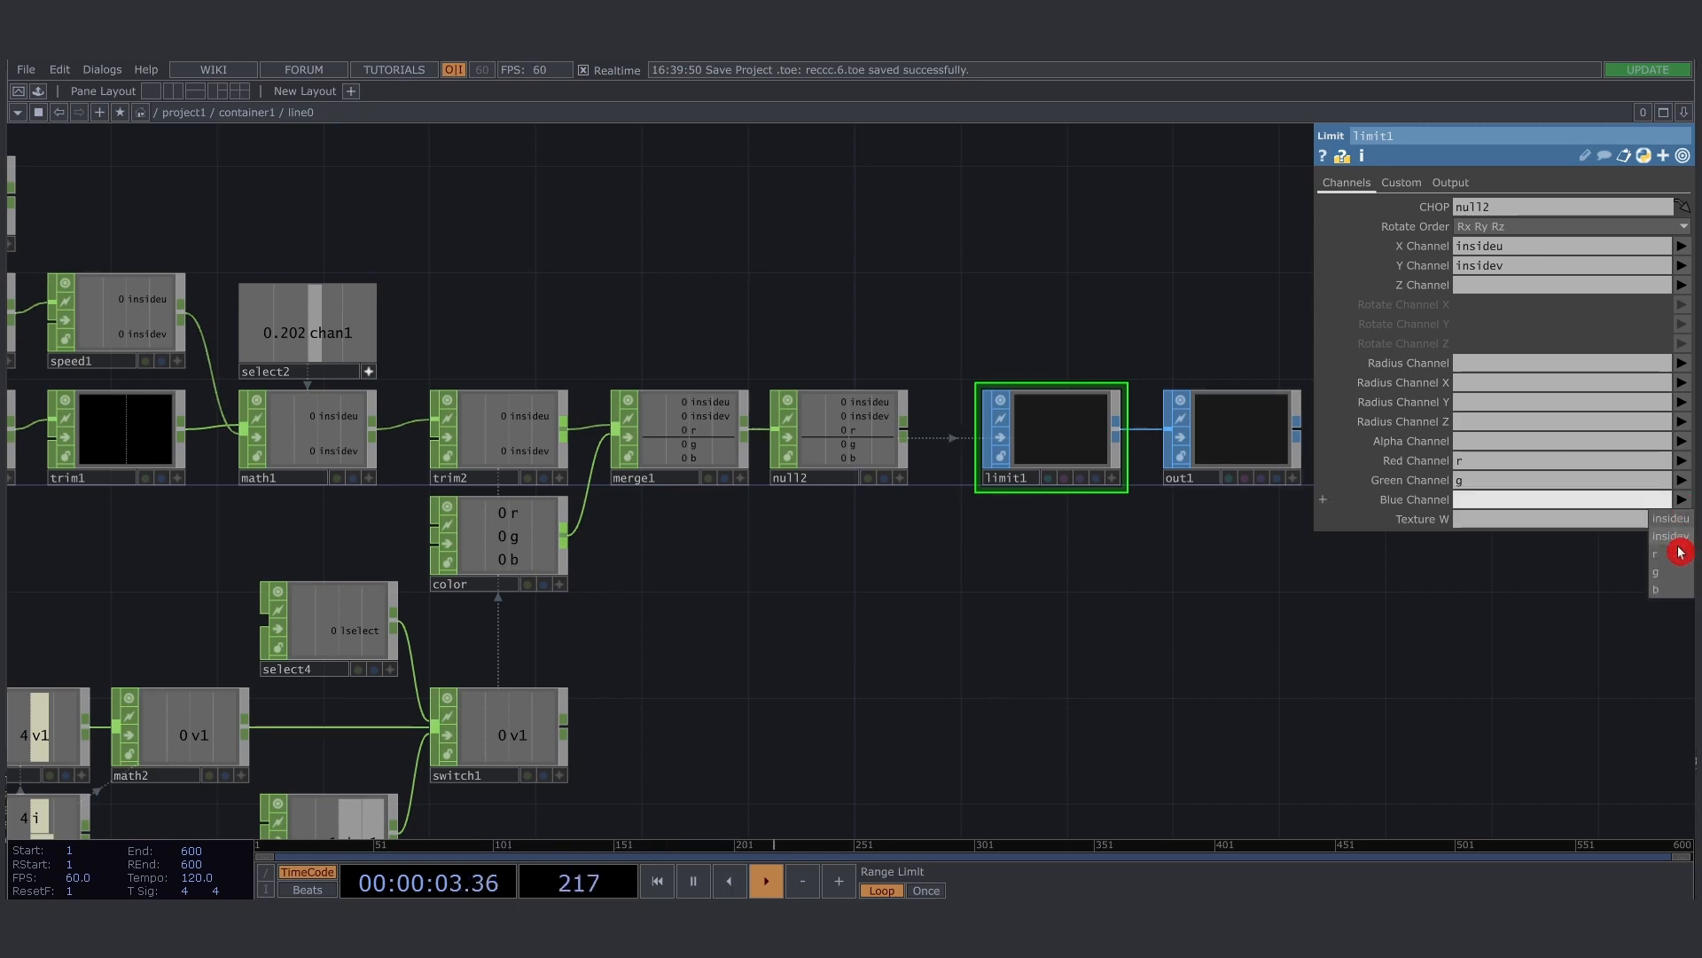
left_click(1670, 591)
Return to container1, bring up its output window, pick blue in the colour picker and draw a curly test line
left_click_drag(810, 336, 915, 327)
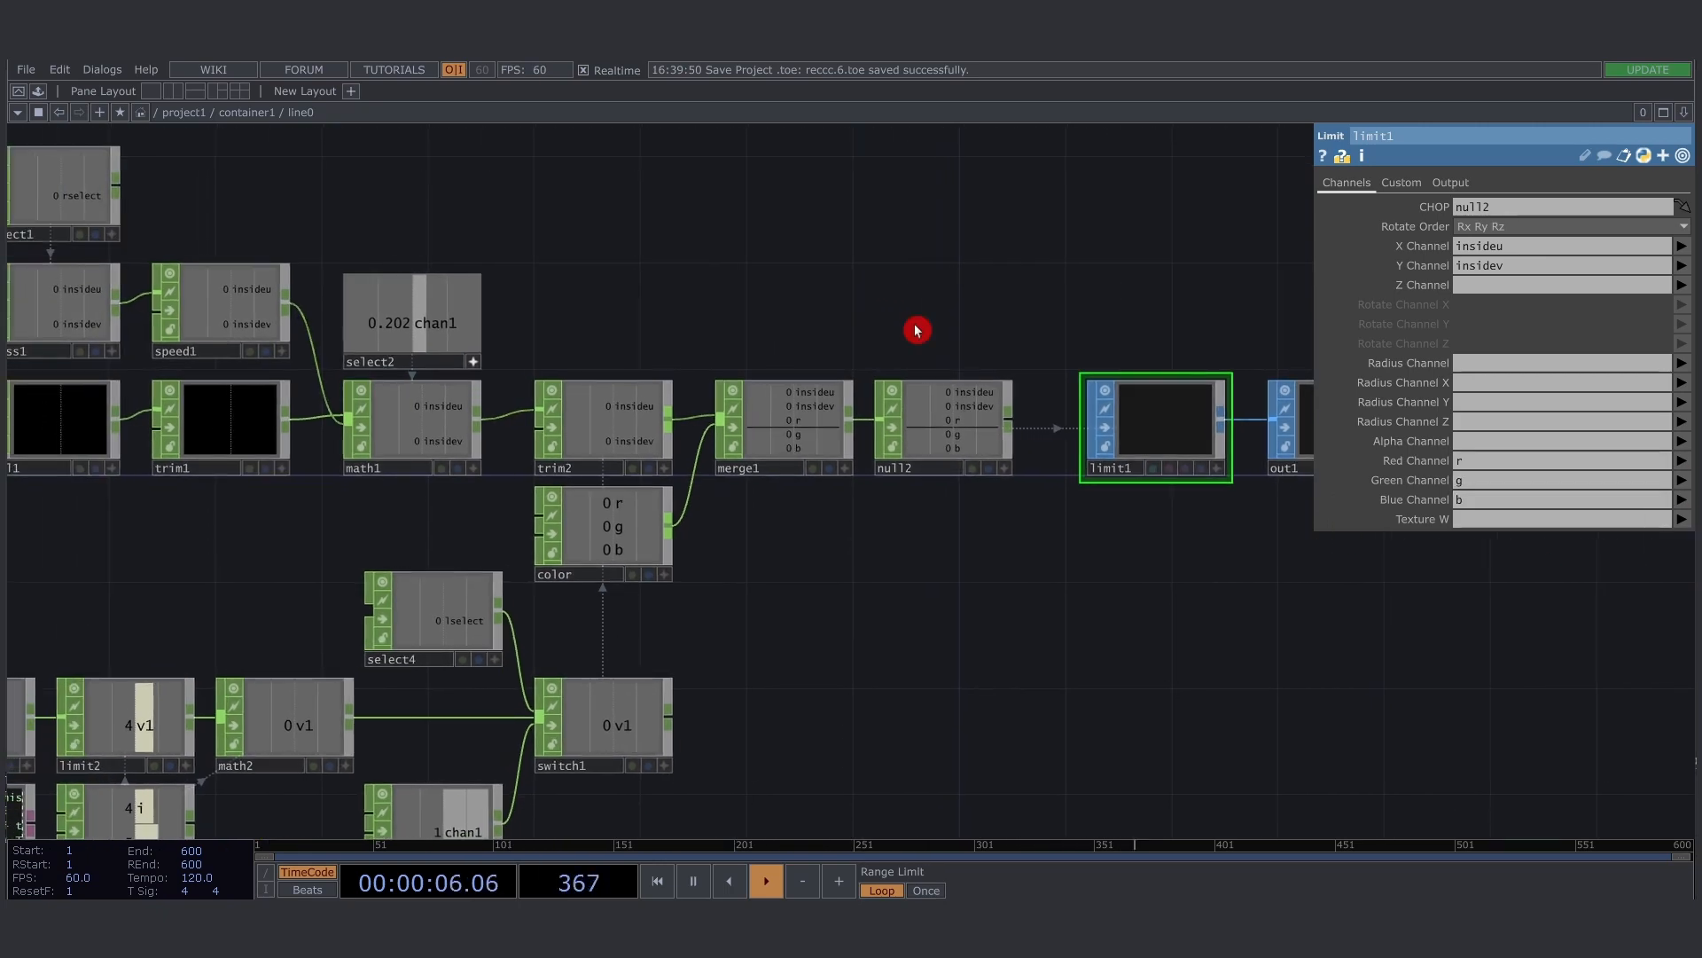
key("h")
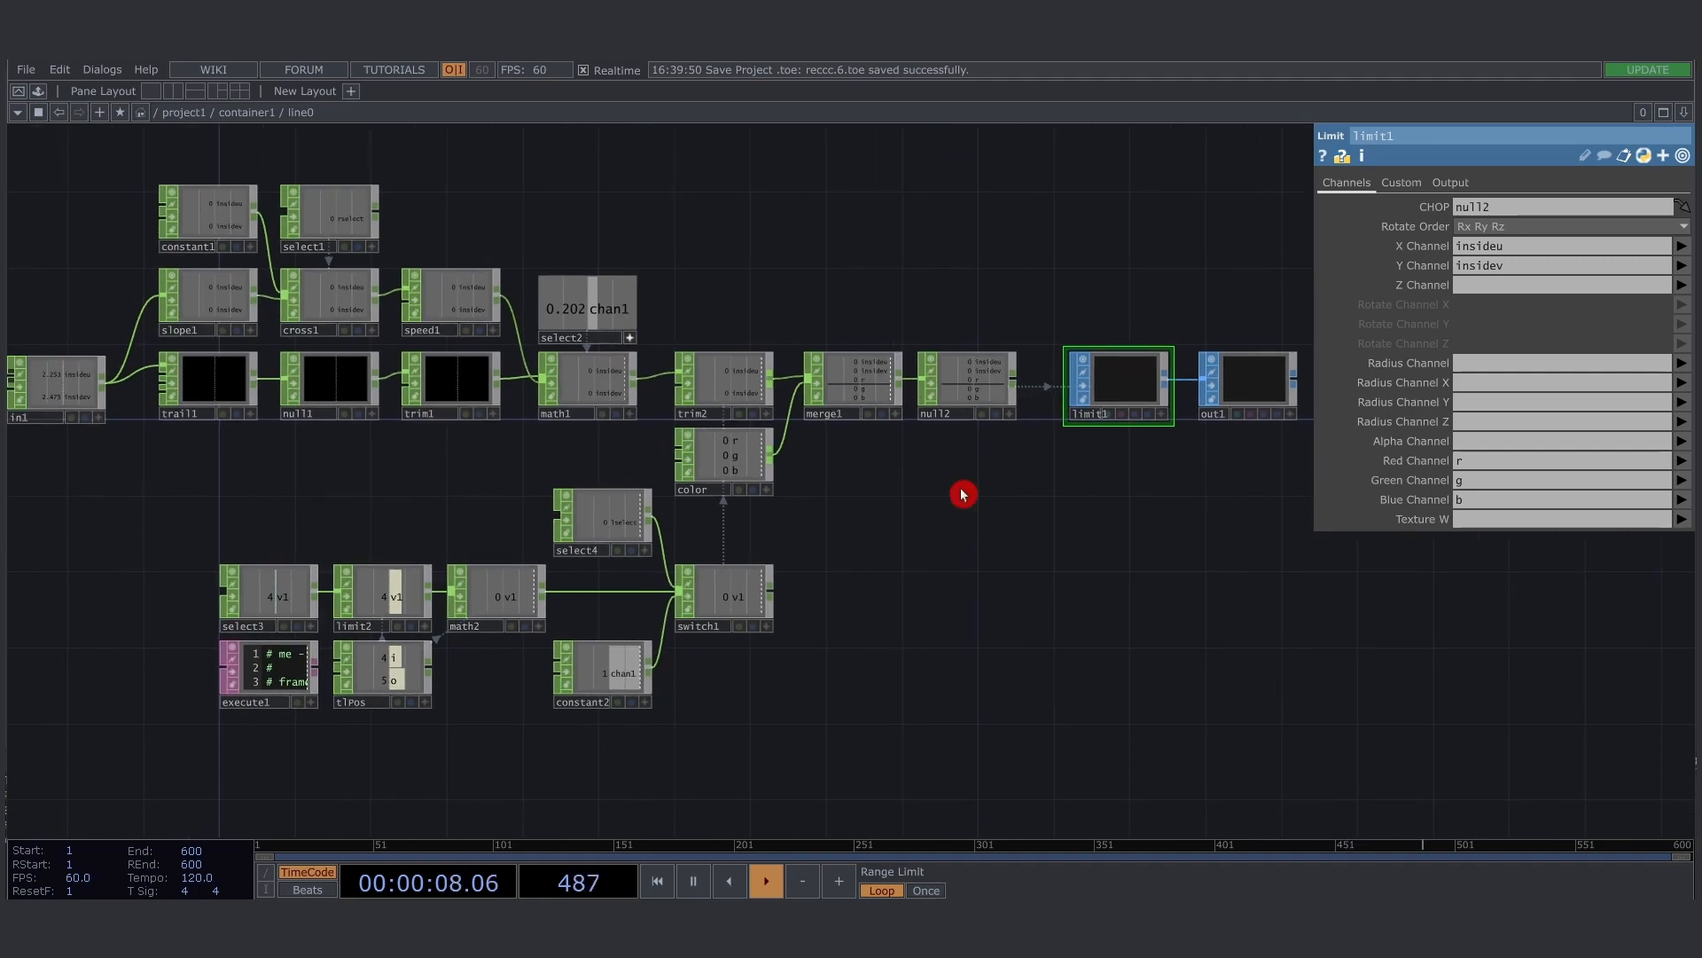
key("u")
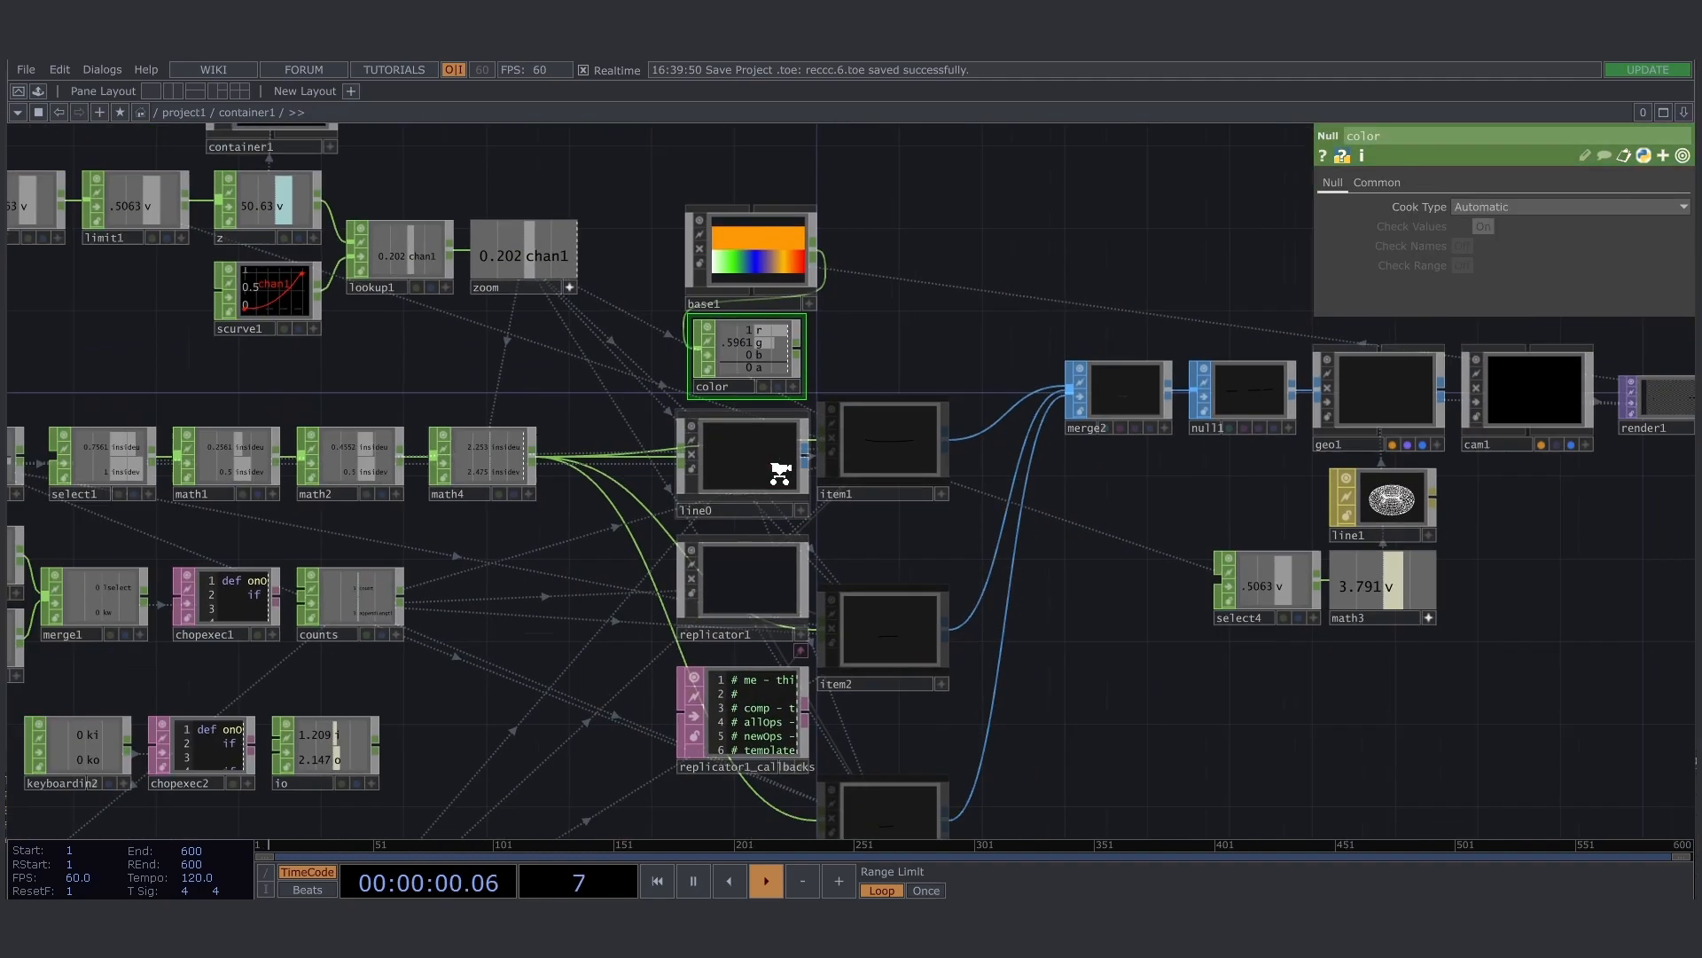
left_click_drag(999, 514, 907, 497)
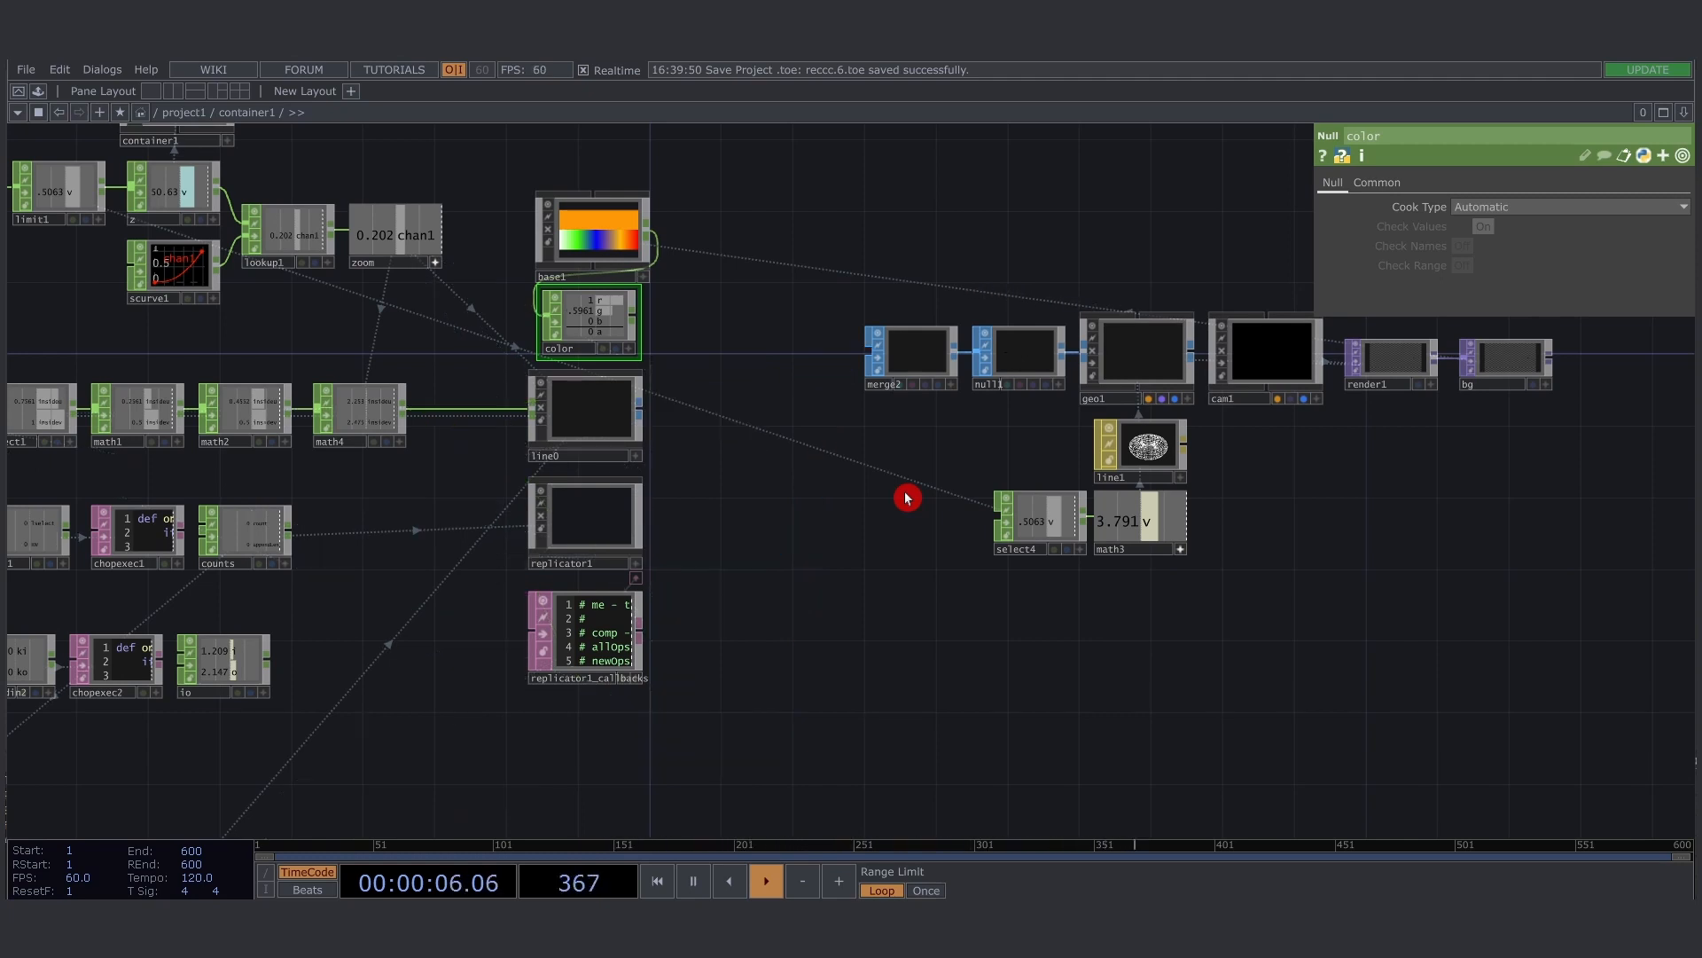
key("alt+Tab")
left_click_drag(878, 161, 1329, 223)
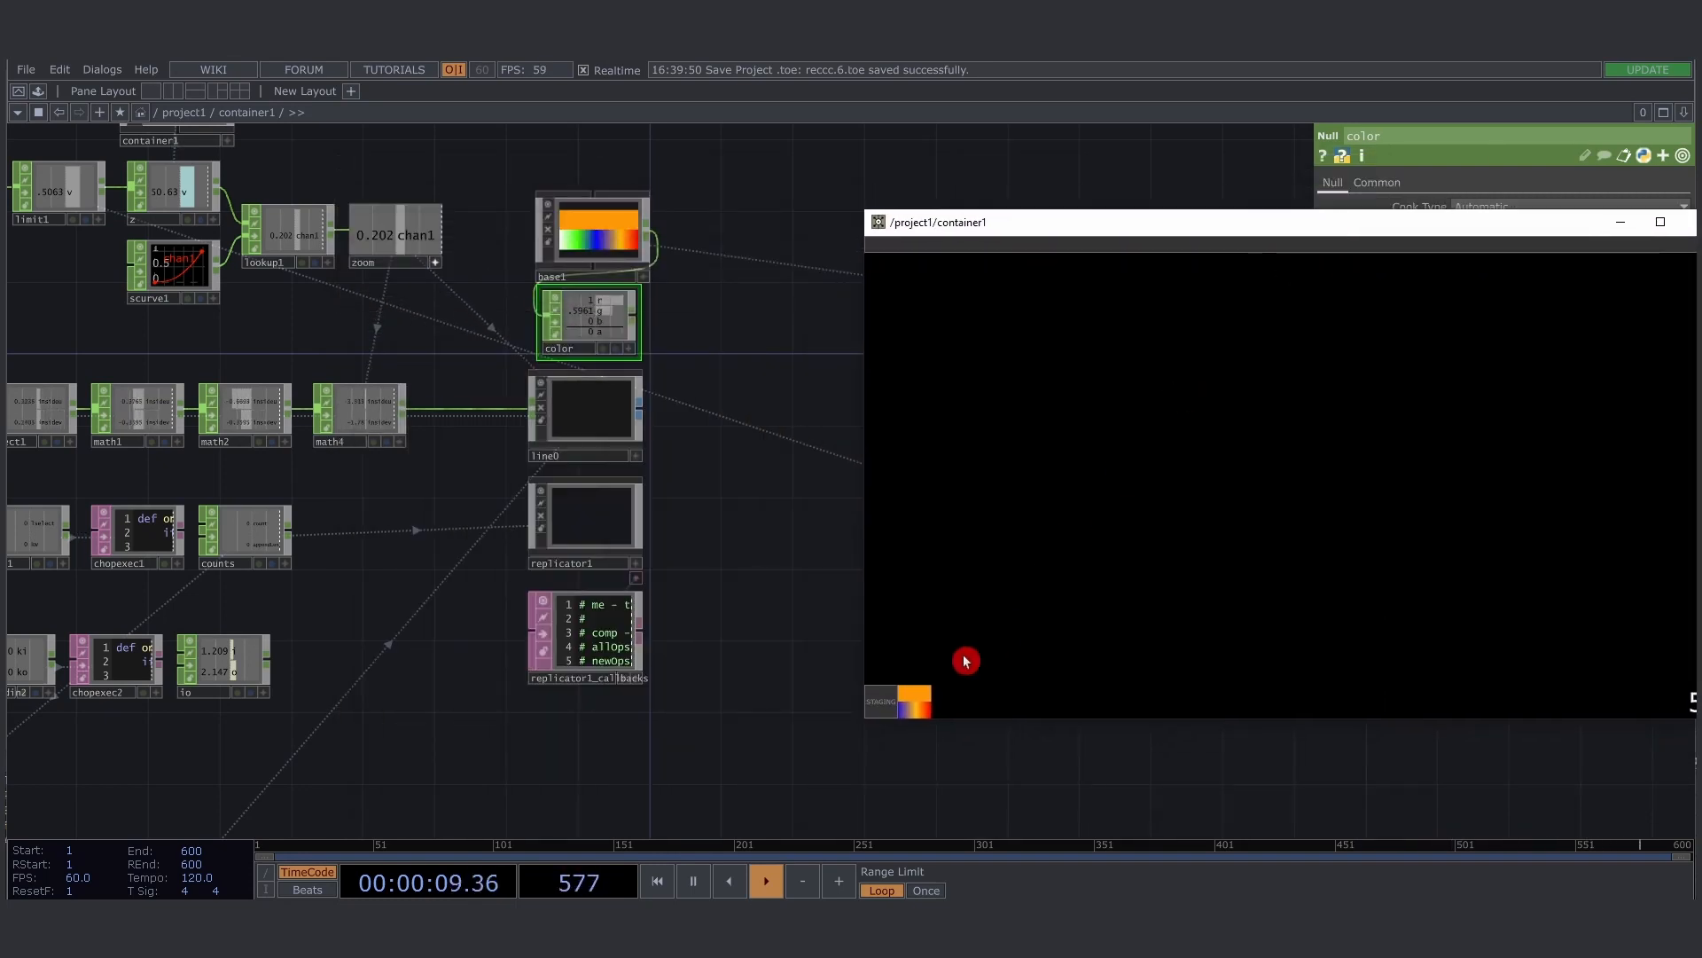
left_click(918, 716)
mouse_move(1077, 426)
left_mouse_down()
mouse_move(979, 529)
mouse_move(1208, 524)
mouse_move(1195, 459)
left_mouse_up()
Examine the item1 clone's execute1 script, stored color values, merge1 channels and limit1 colour settings, and return to container1
left_click_drag(719, 417, 614, 417)
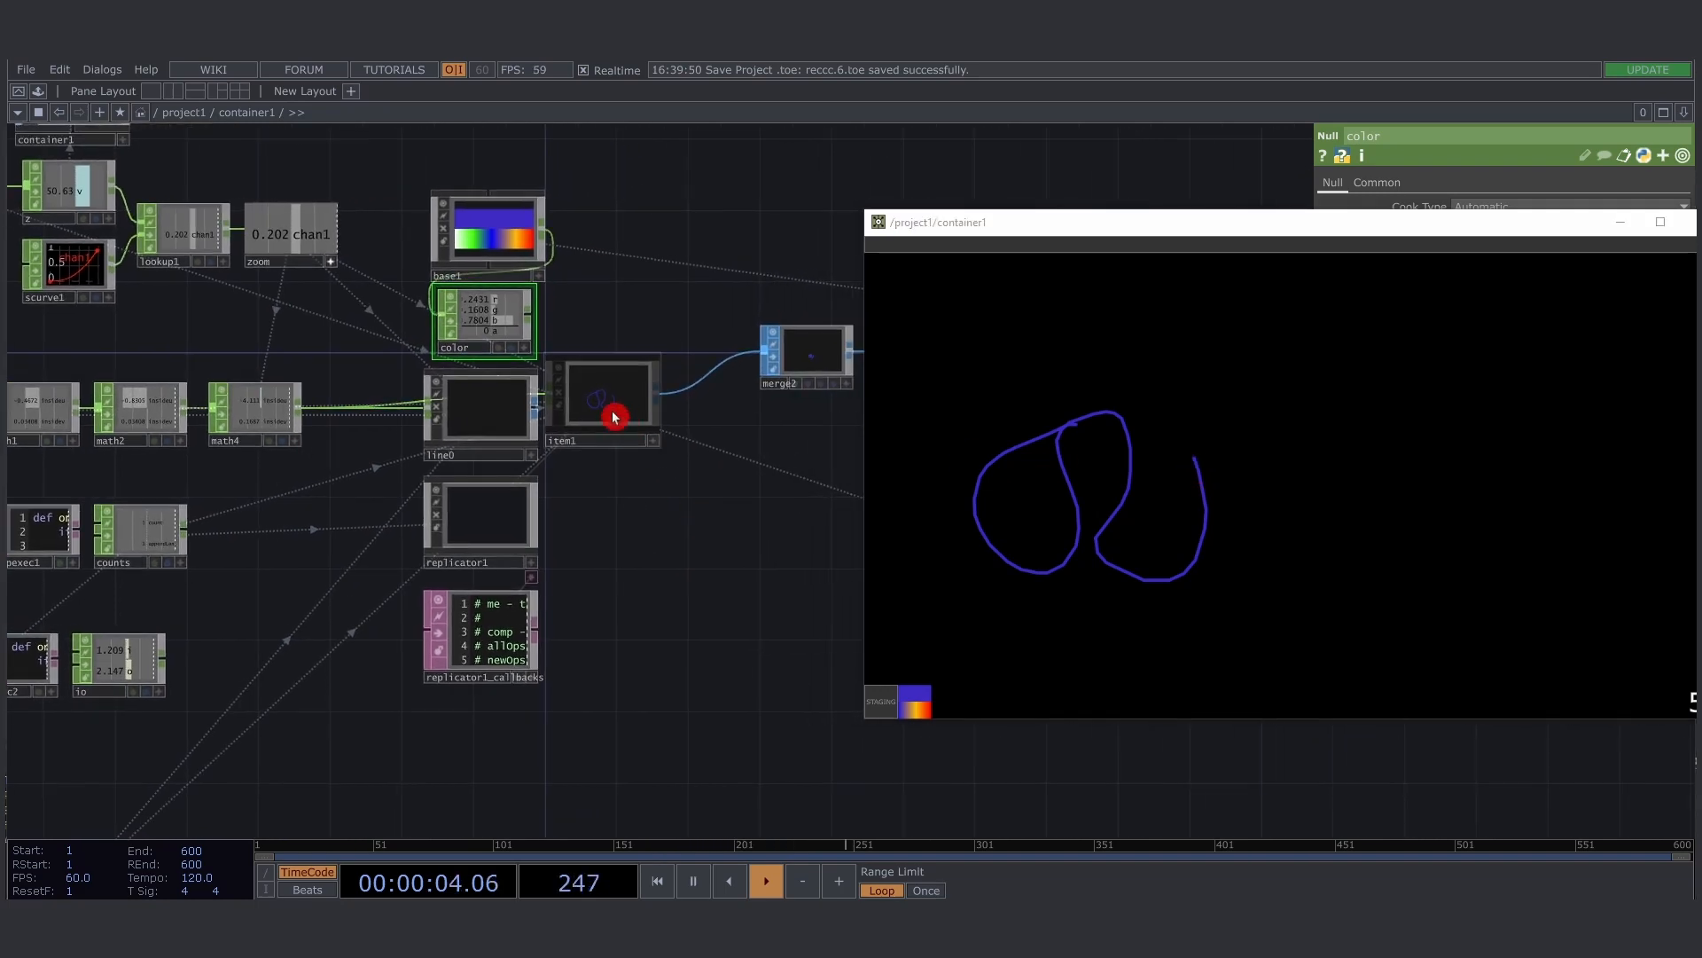
double_click(615, 416)
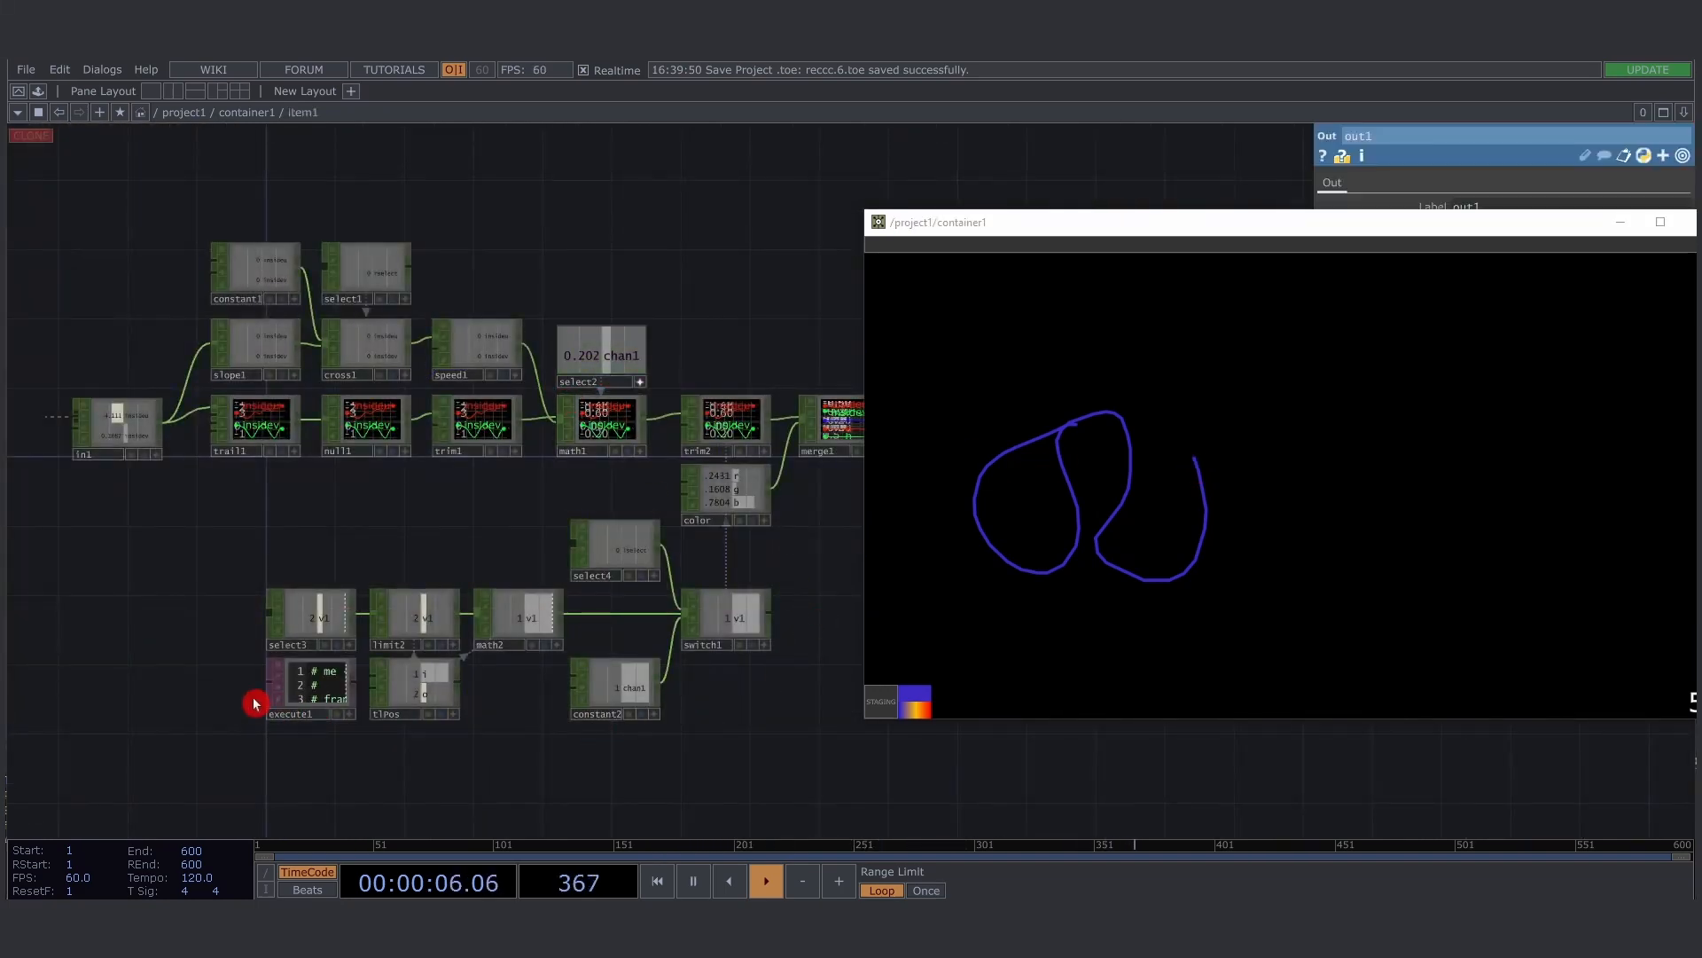
scroll(254, 703, "up", 5)
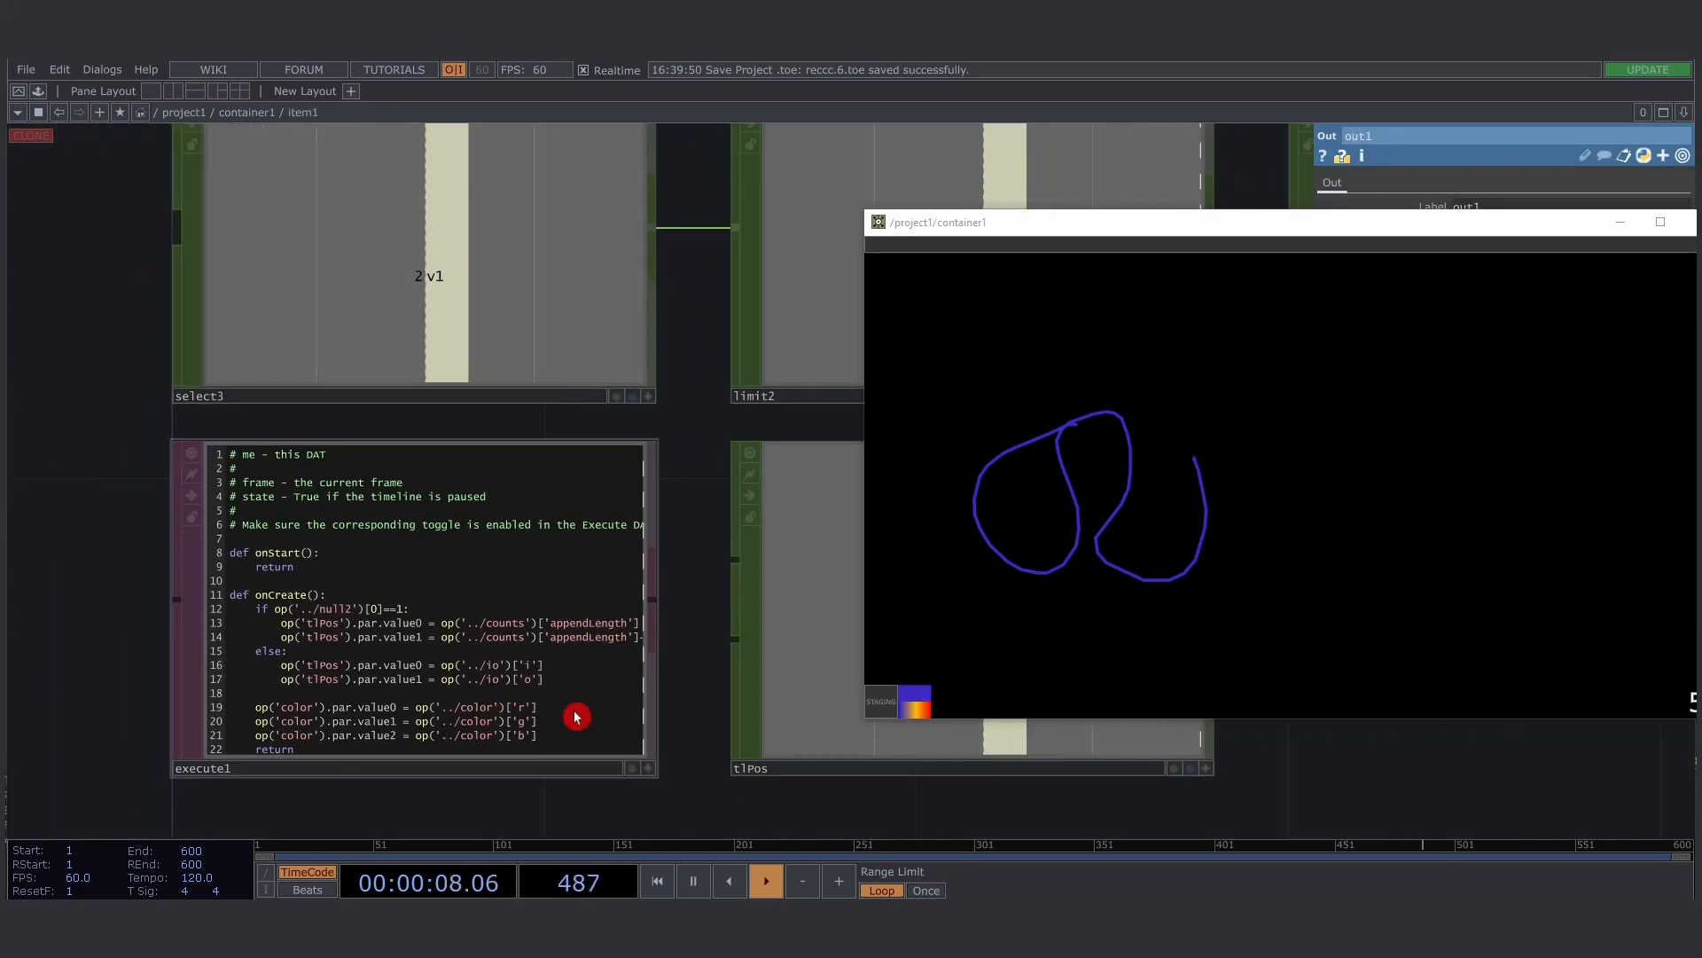
scroll(221, 653, "down", 5)
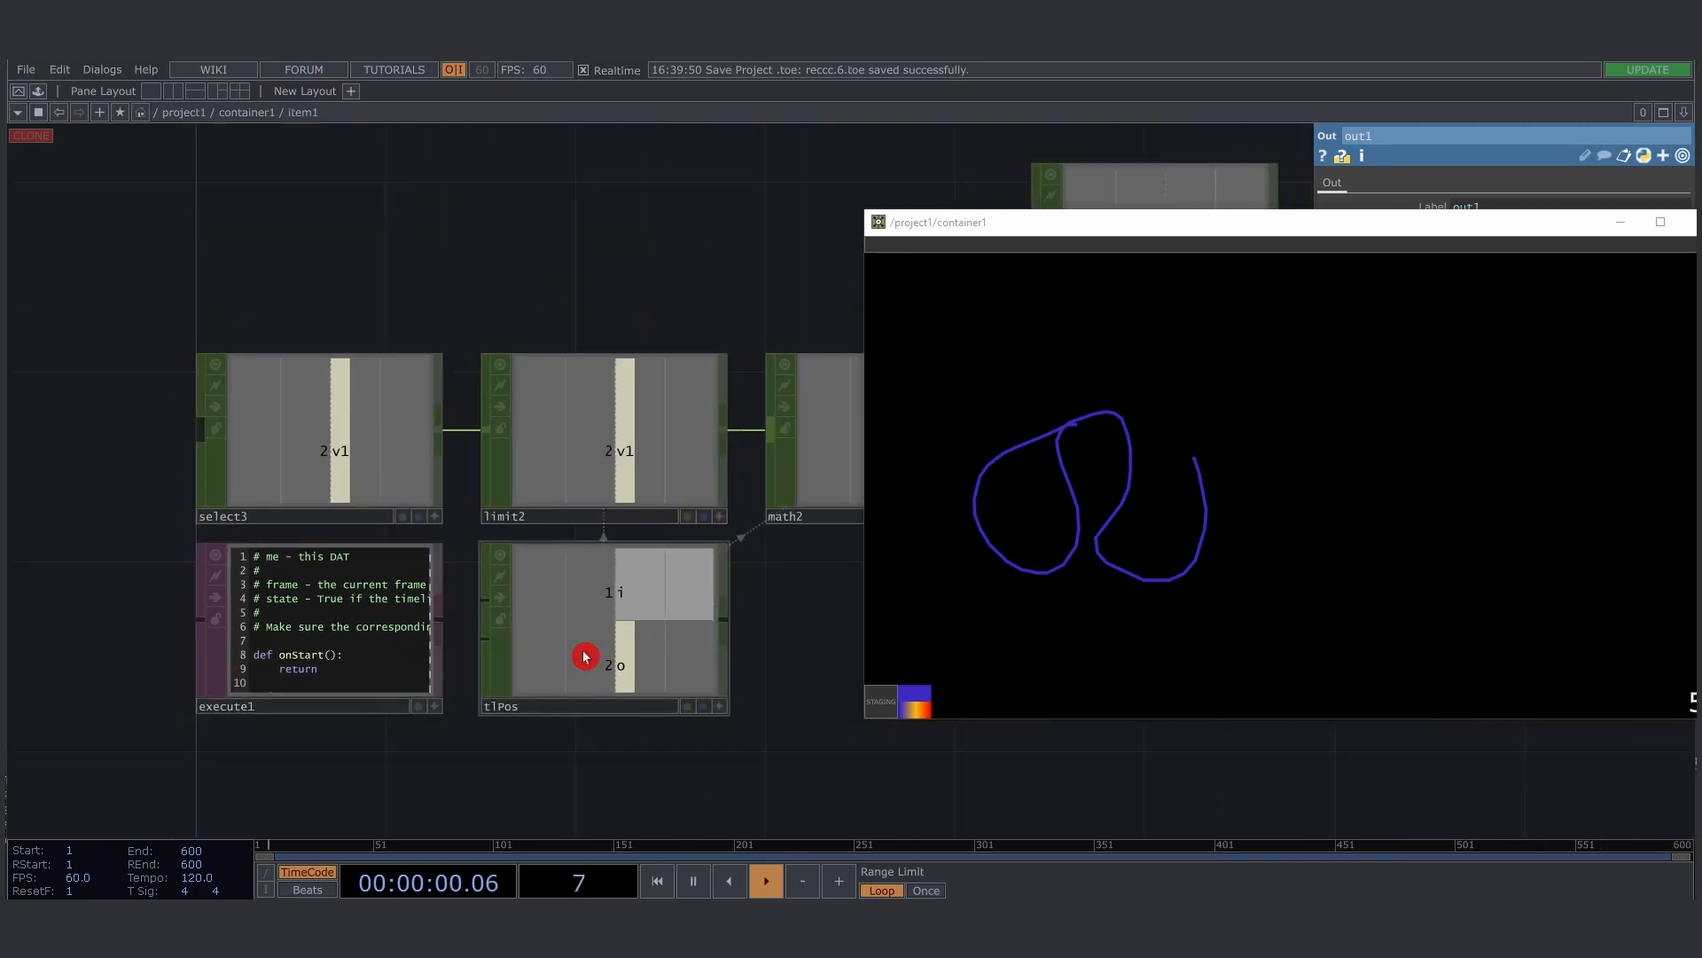
scroll(608, 449, "up", 4)
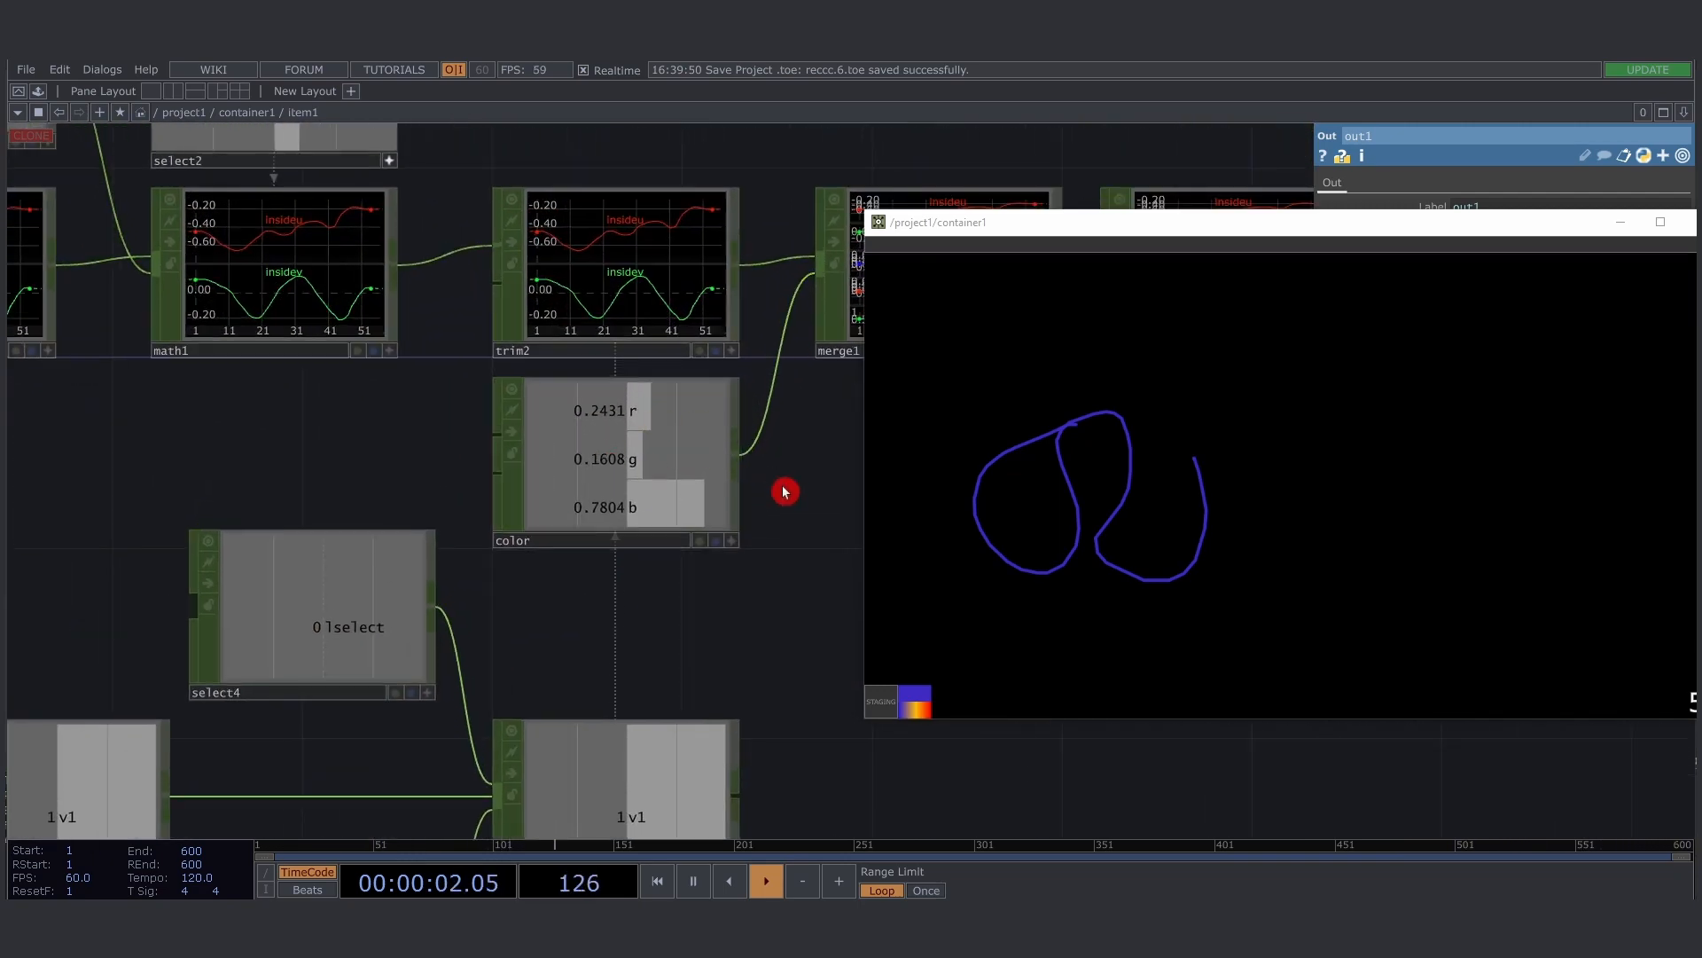
left_click_drag(787, 487, 485, 548)
left_click_drag(385, 532, 271, 572)
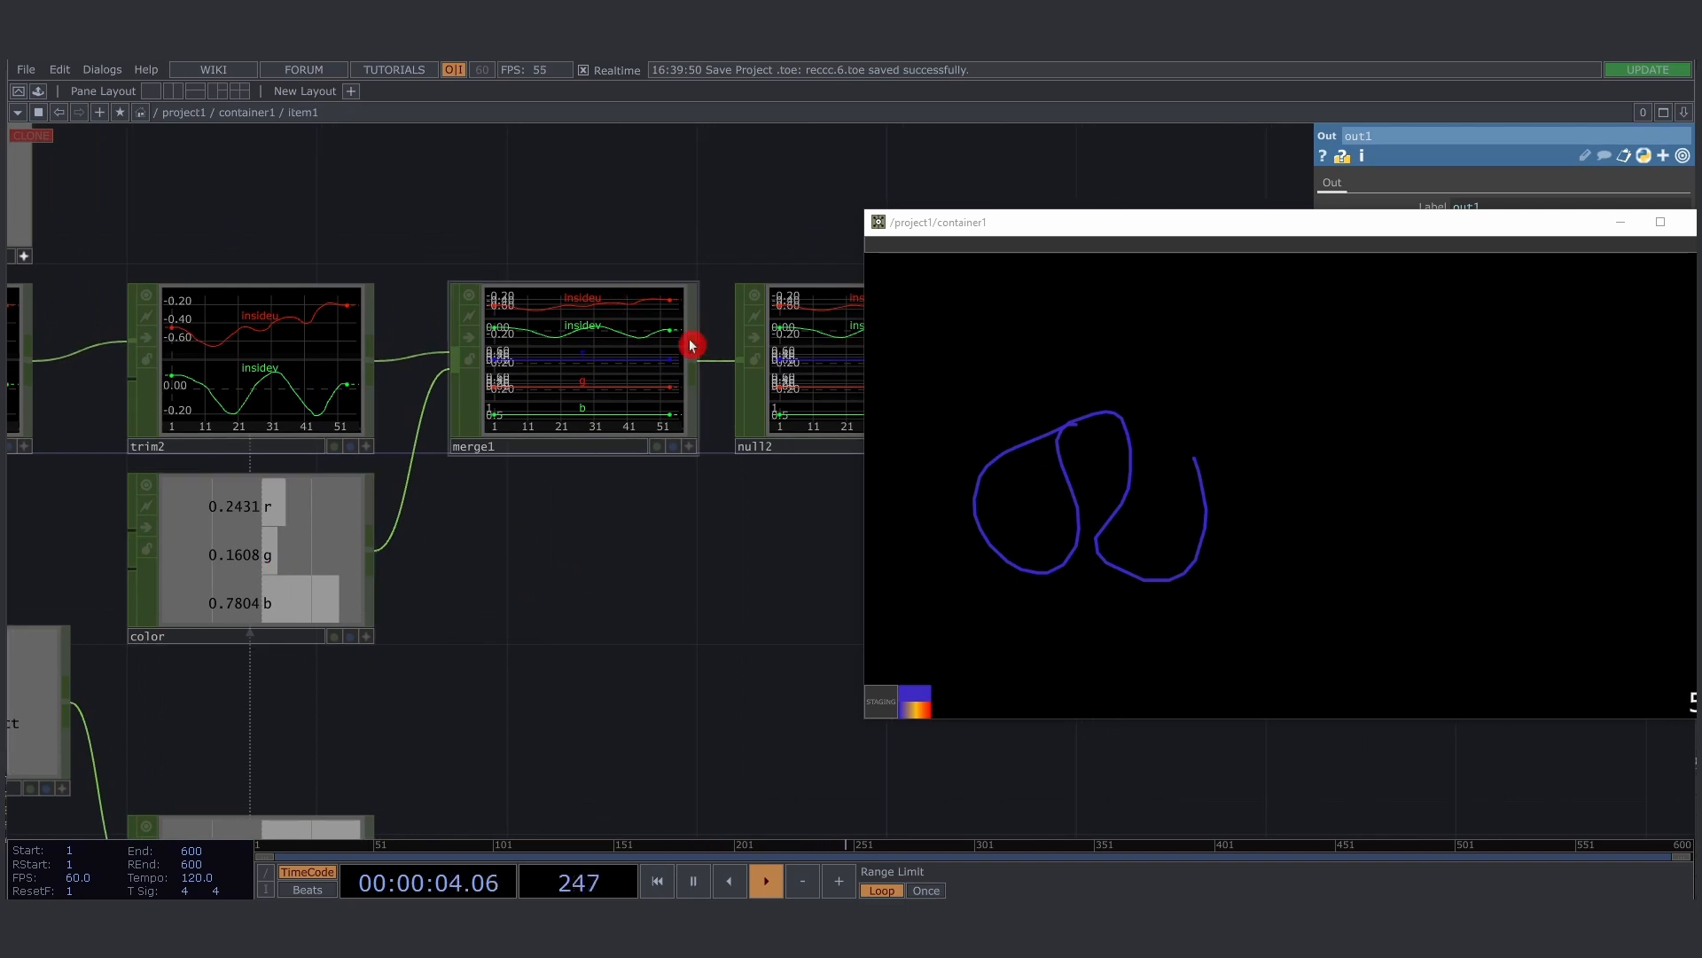
left_click_drag(610, 549, 436, 580)
left_click_drag(683, 603, 491, 613)
left_click_drag(970, 228, 1066, 576)
left_click_drag(746, 254, 633, 214)
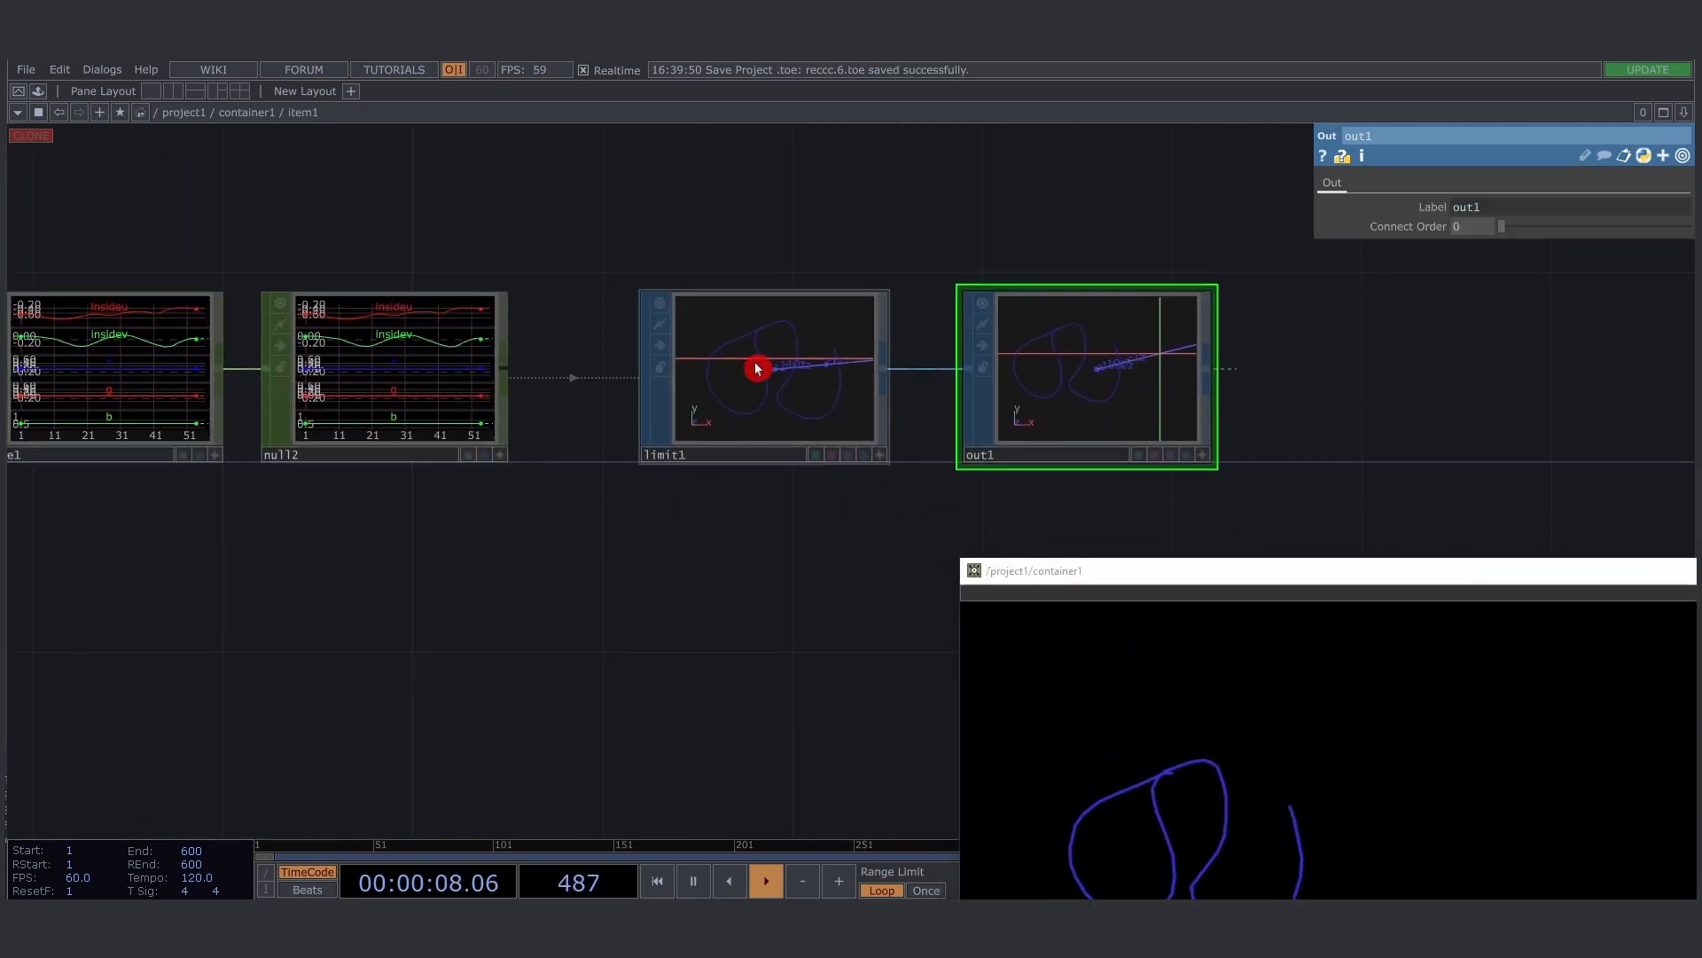
left_click(757, 368)
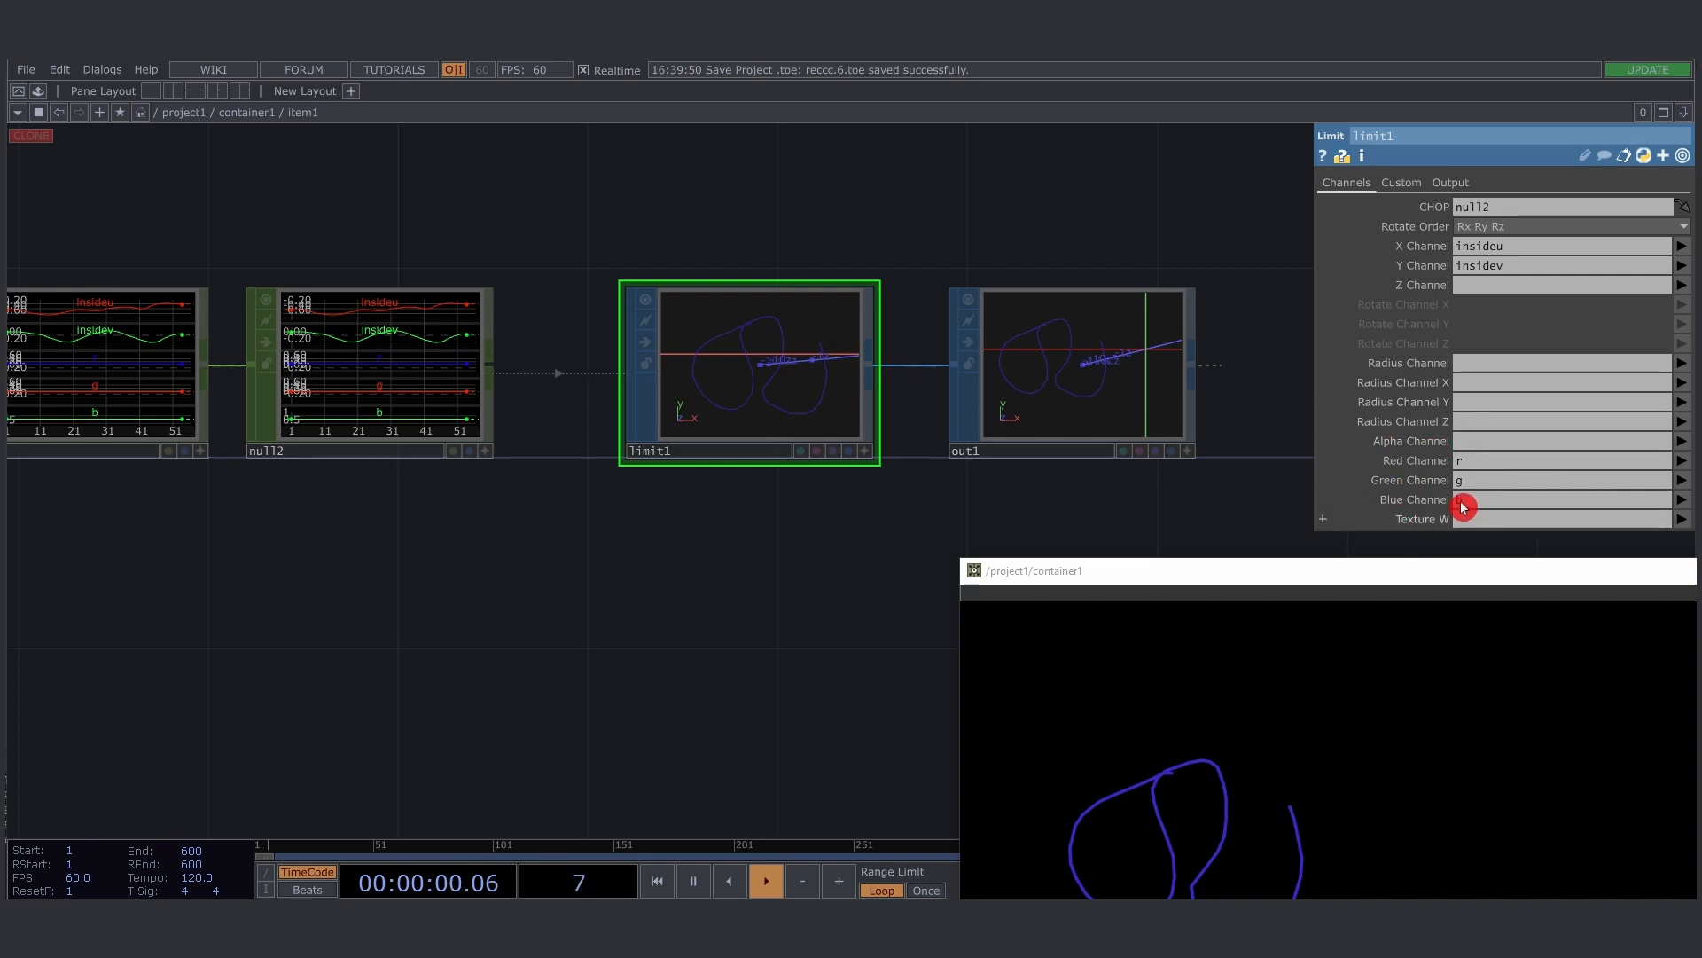
right_click_drag(663, 237, 858, 498)
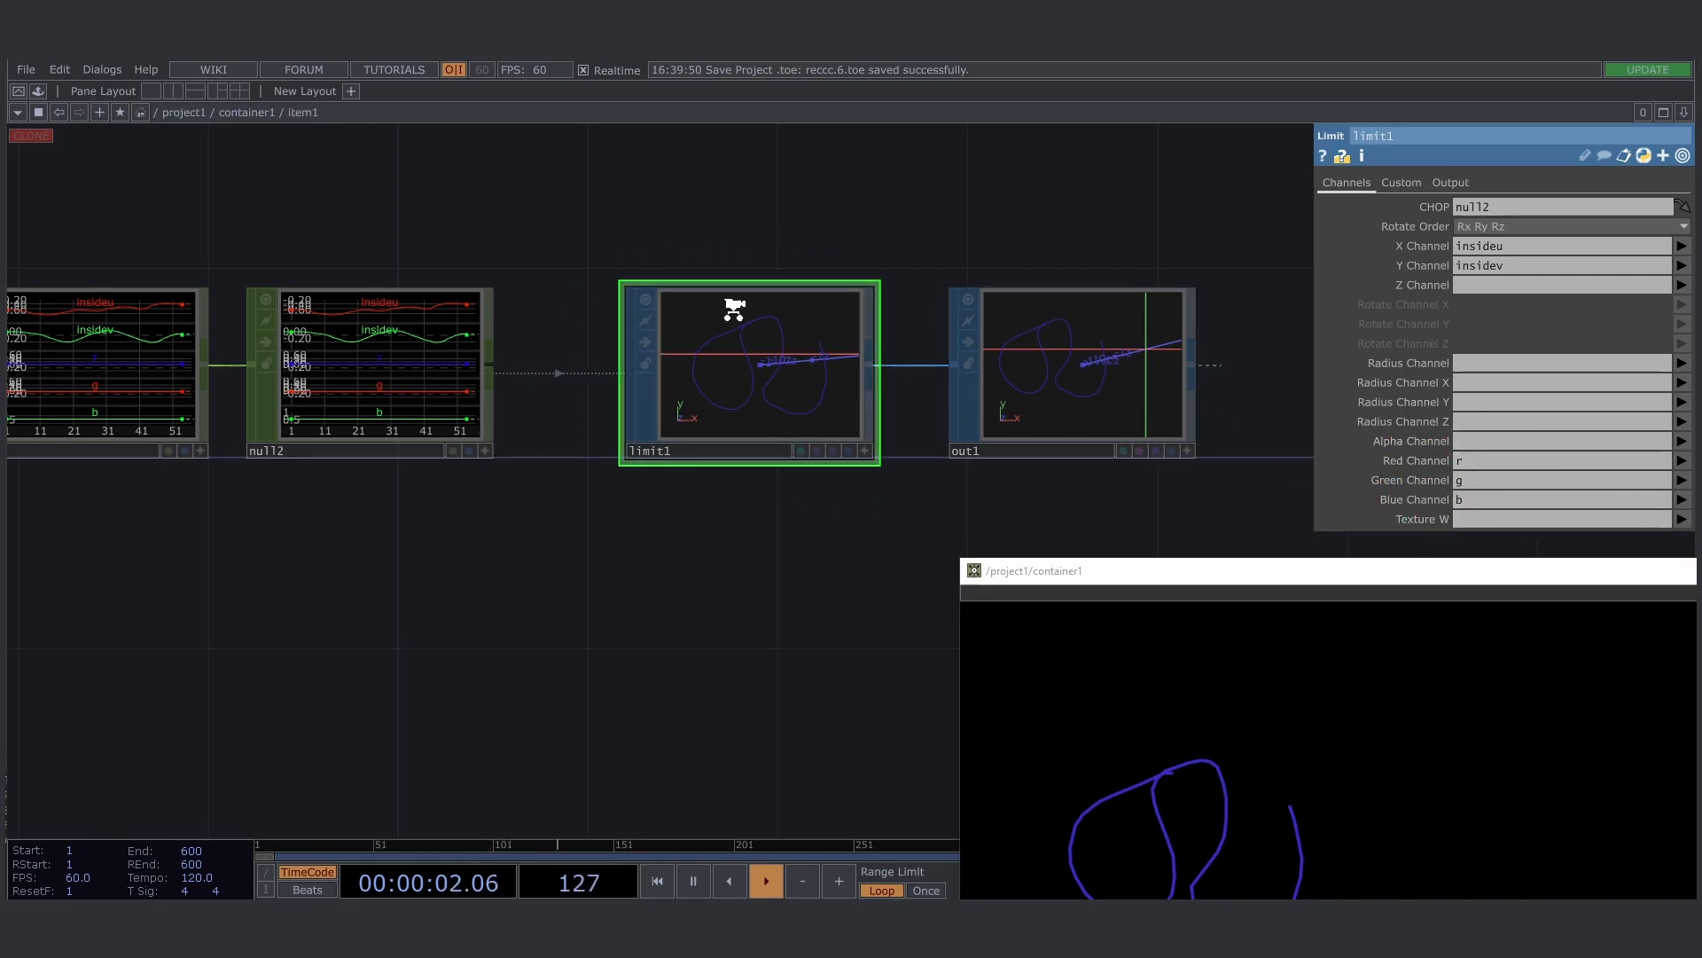
scroll(734, 309, "down", 5)
left_click_drag(502, 502, 873, 432)
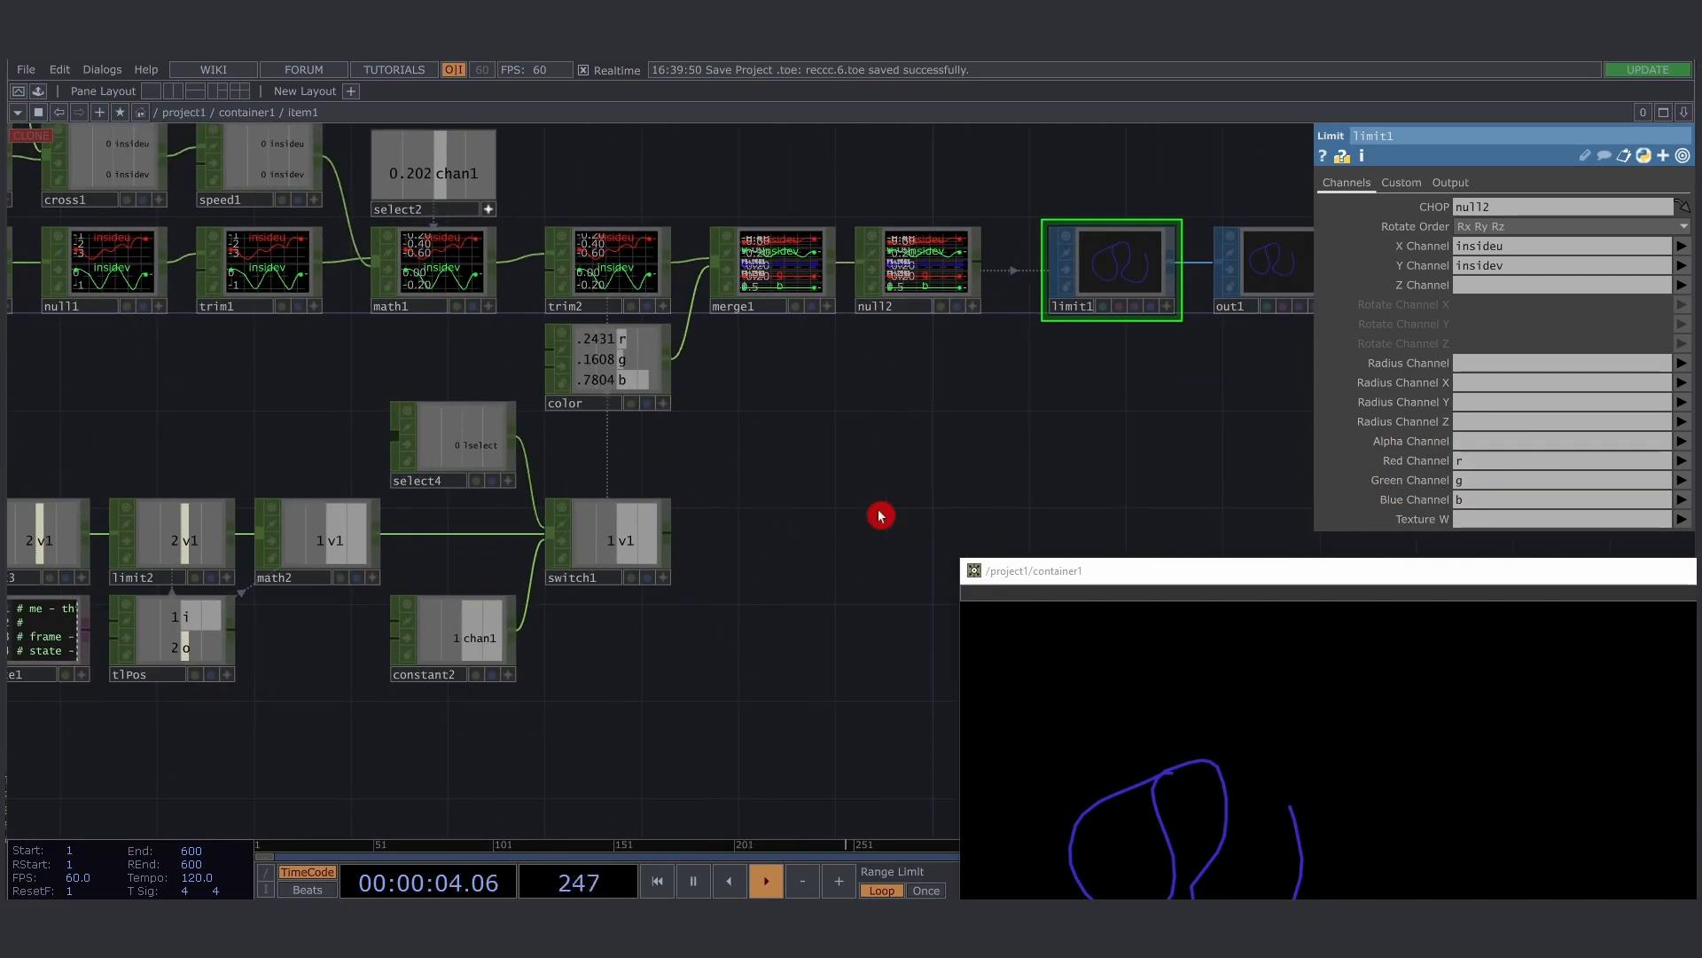
scroll(880, 515, "down", 10)
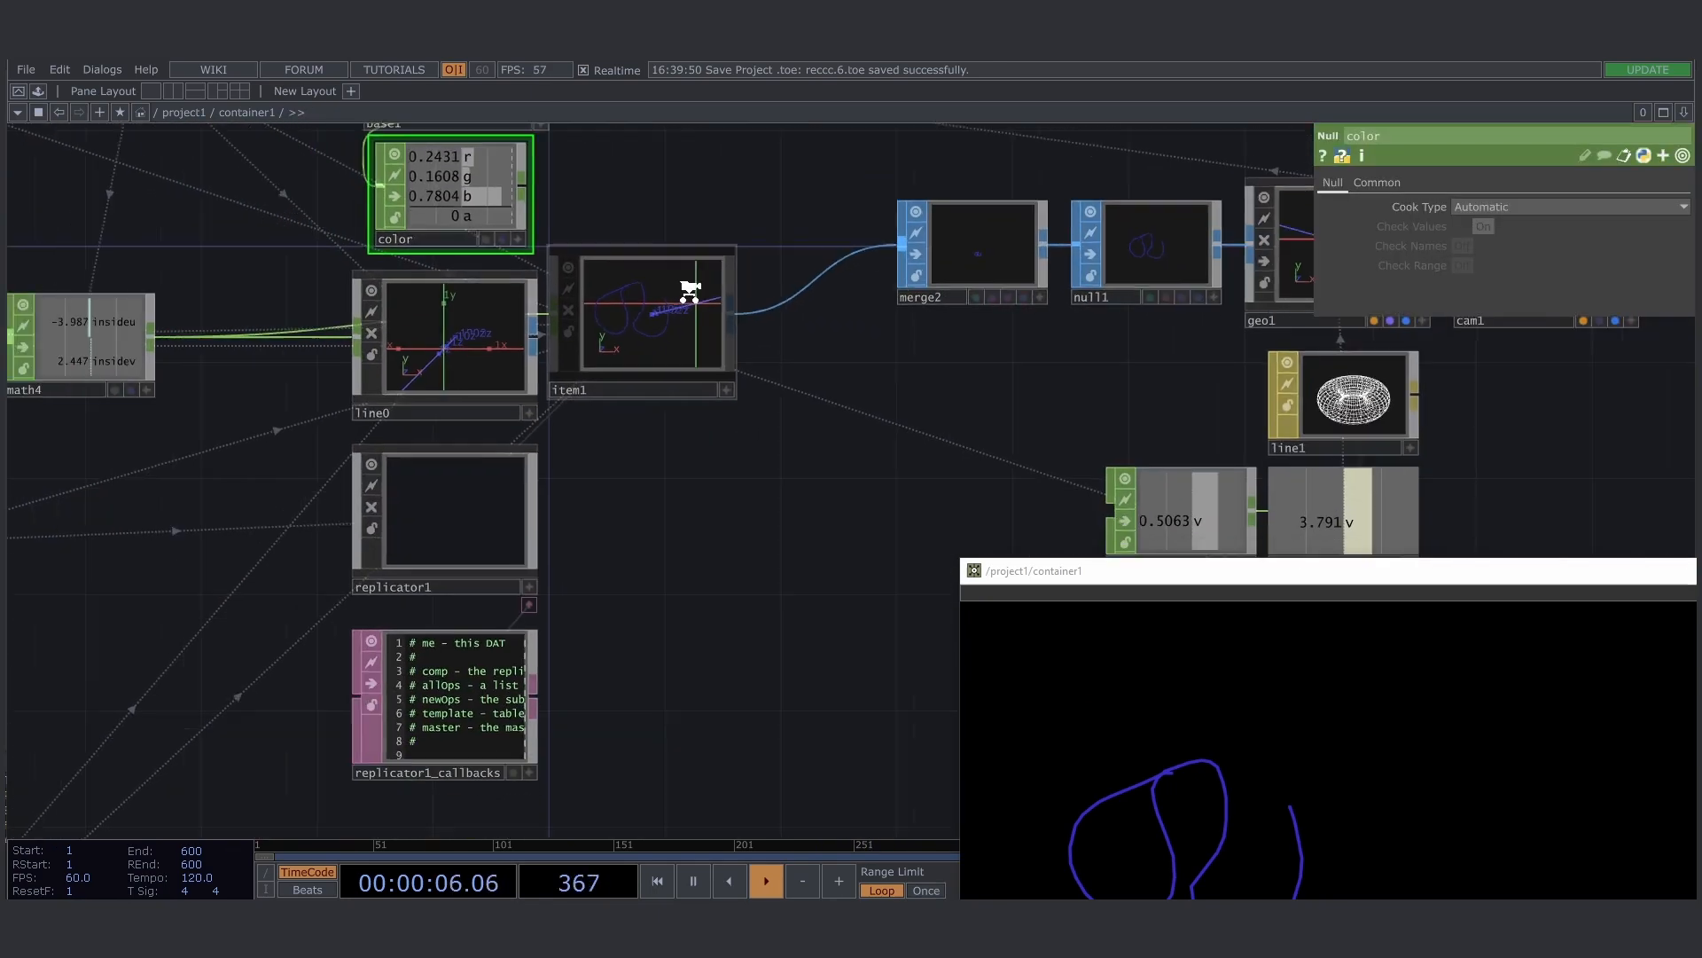
Pick red in the colour picker and draw a second looping line on the canvas
left_click_drag(1177, 574, 1144, 275)
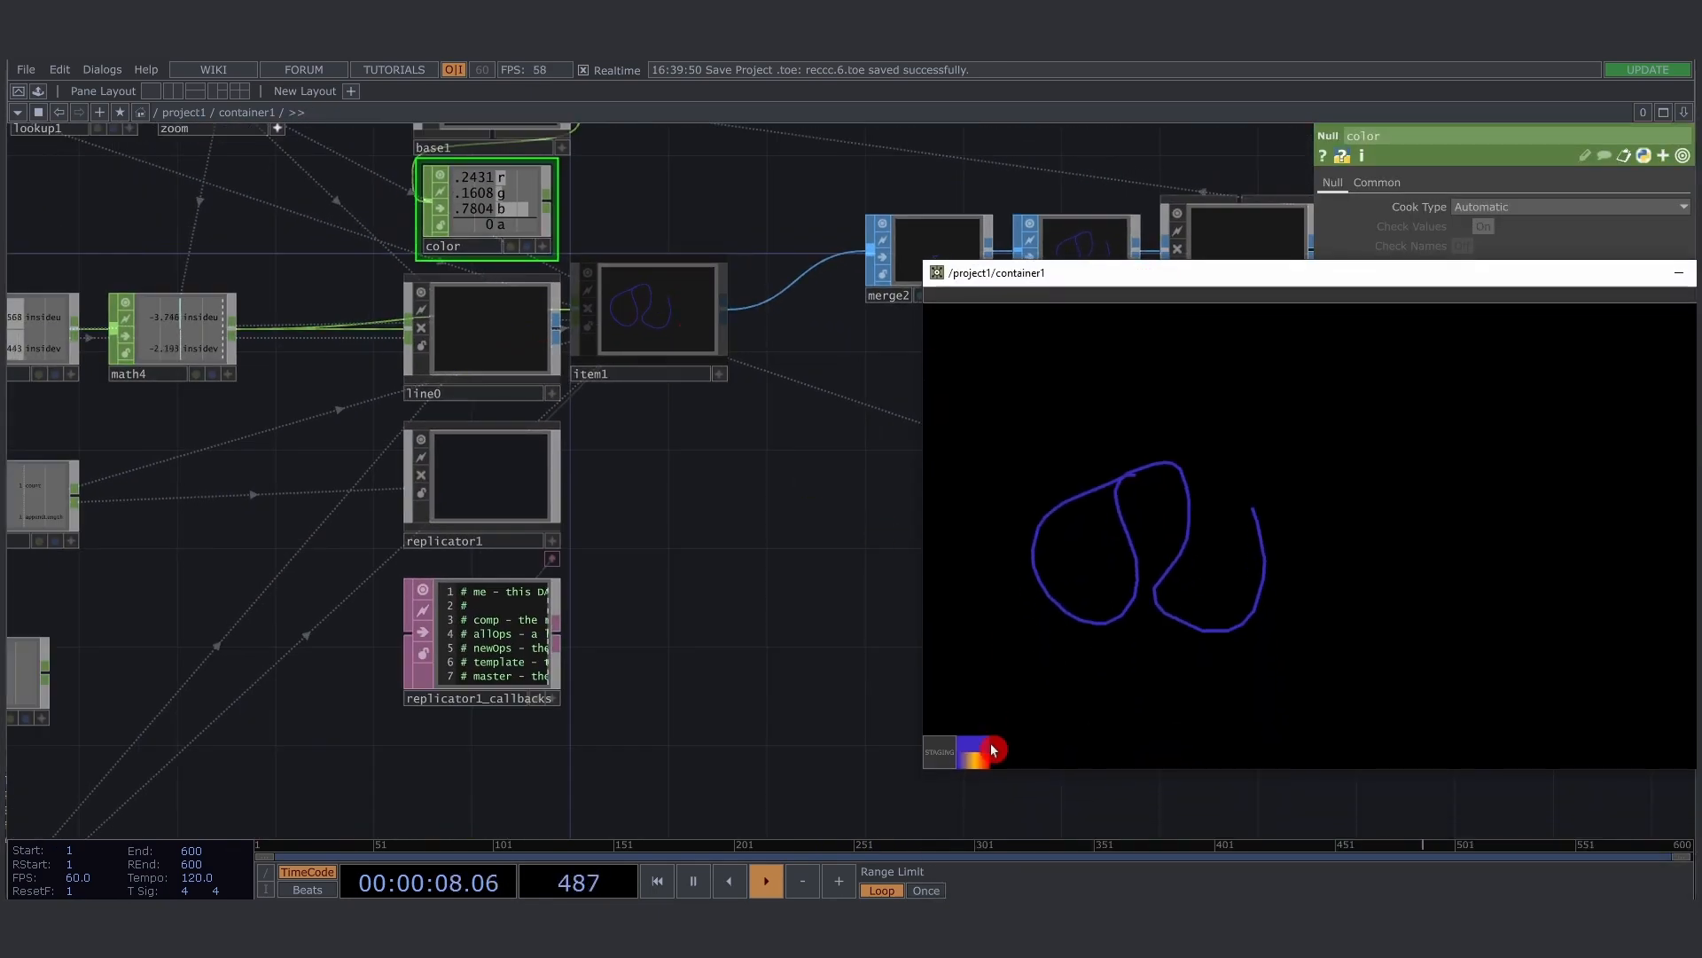
left_click_drag(991, 769, 990, 768)
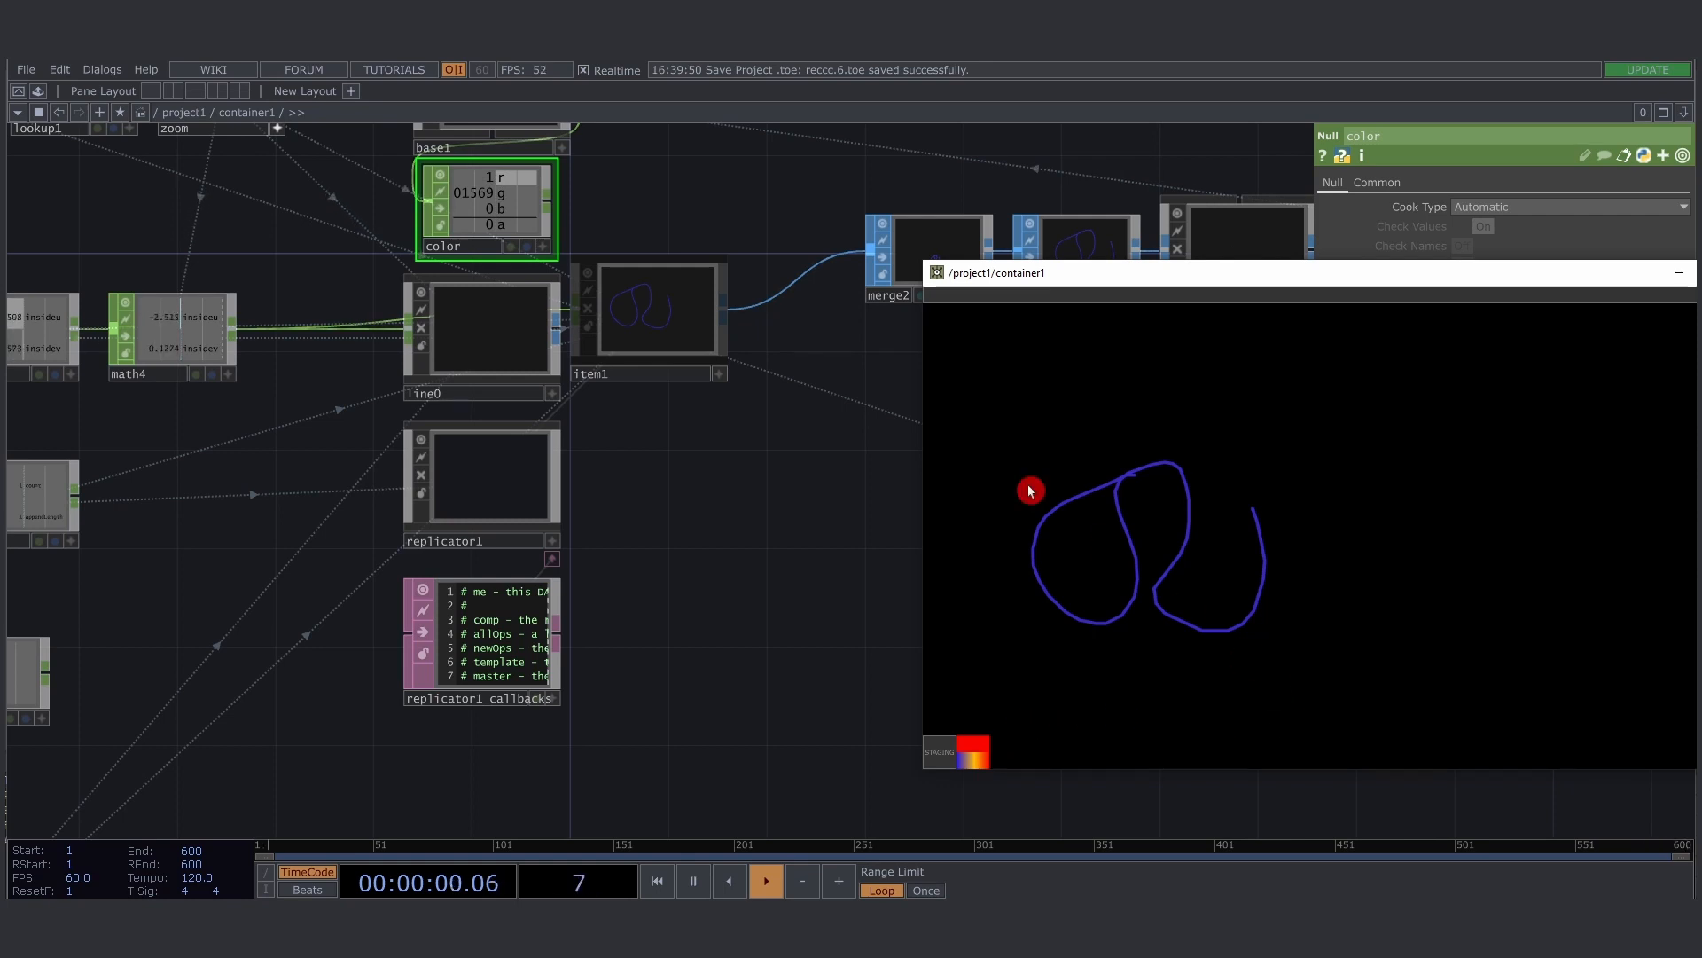
left_click_drag(641, 239, 543, 299)
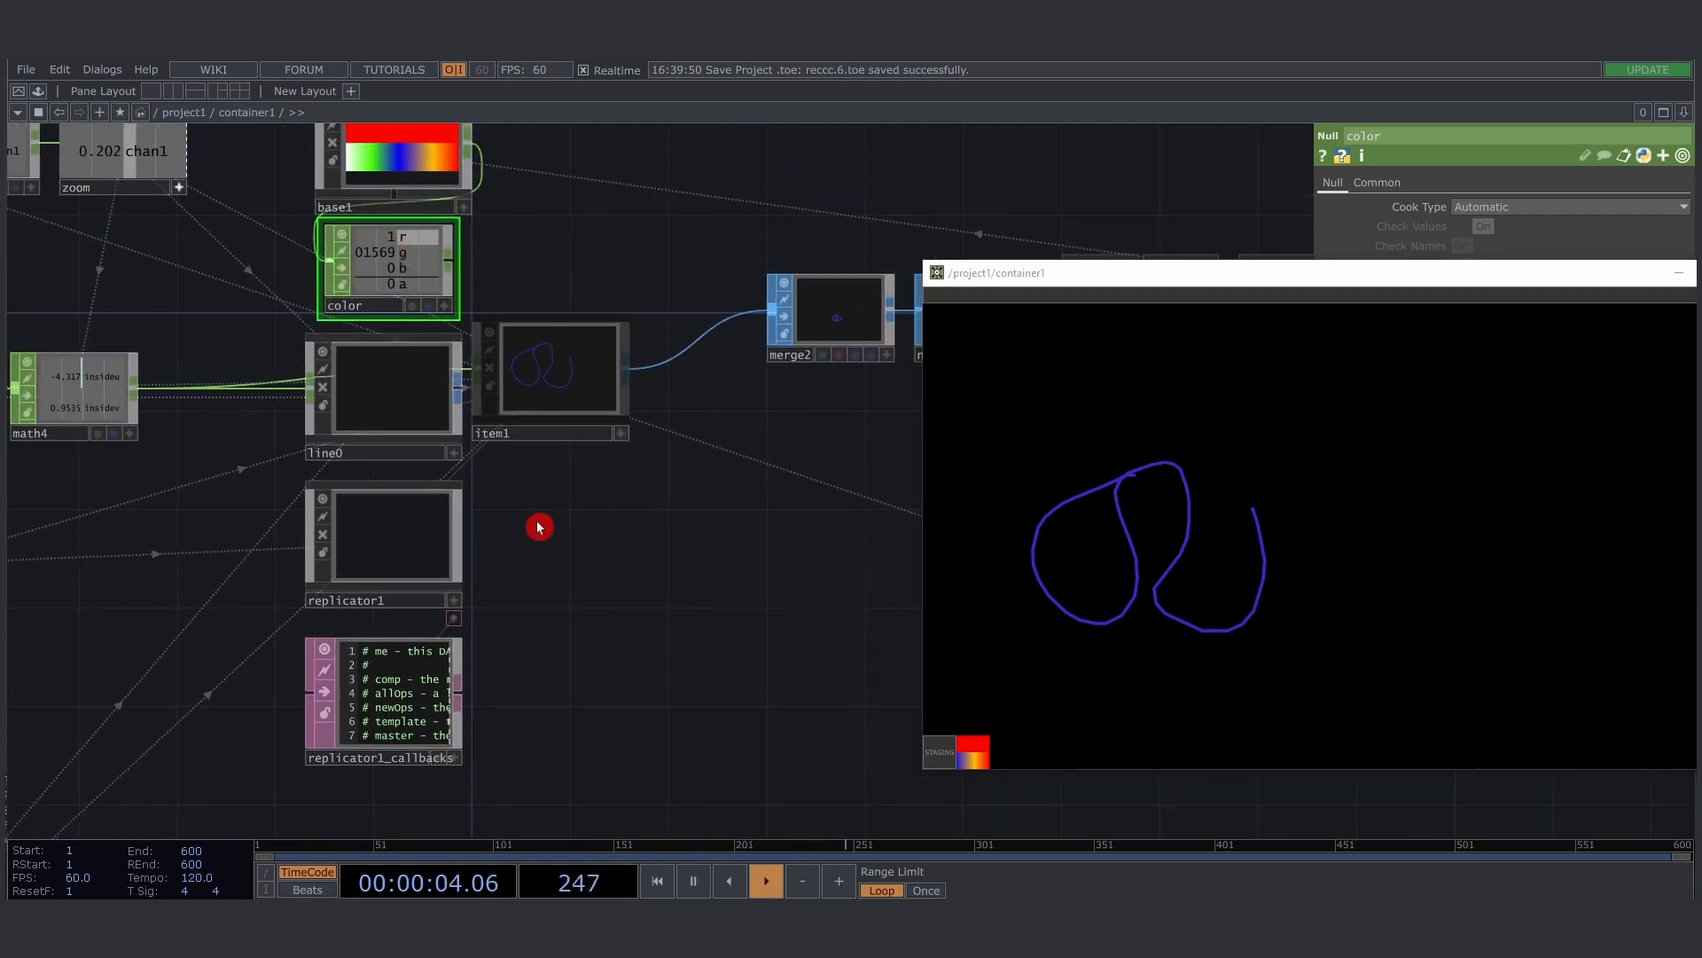
mouse_move(1327, 729)
left_mouse_down()
mouse_move(1273, 638)
mouse_move(1239, 657)
mouse_move(1365, 476)
left_mouse_up()
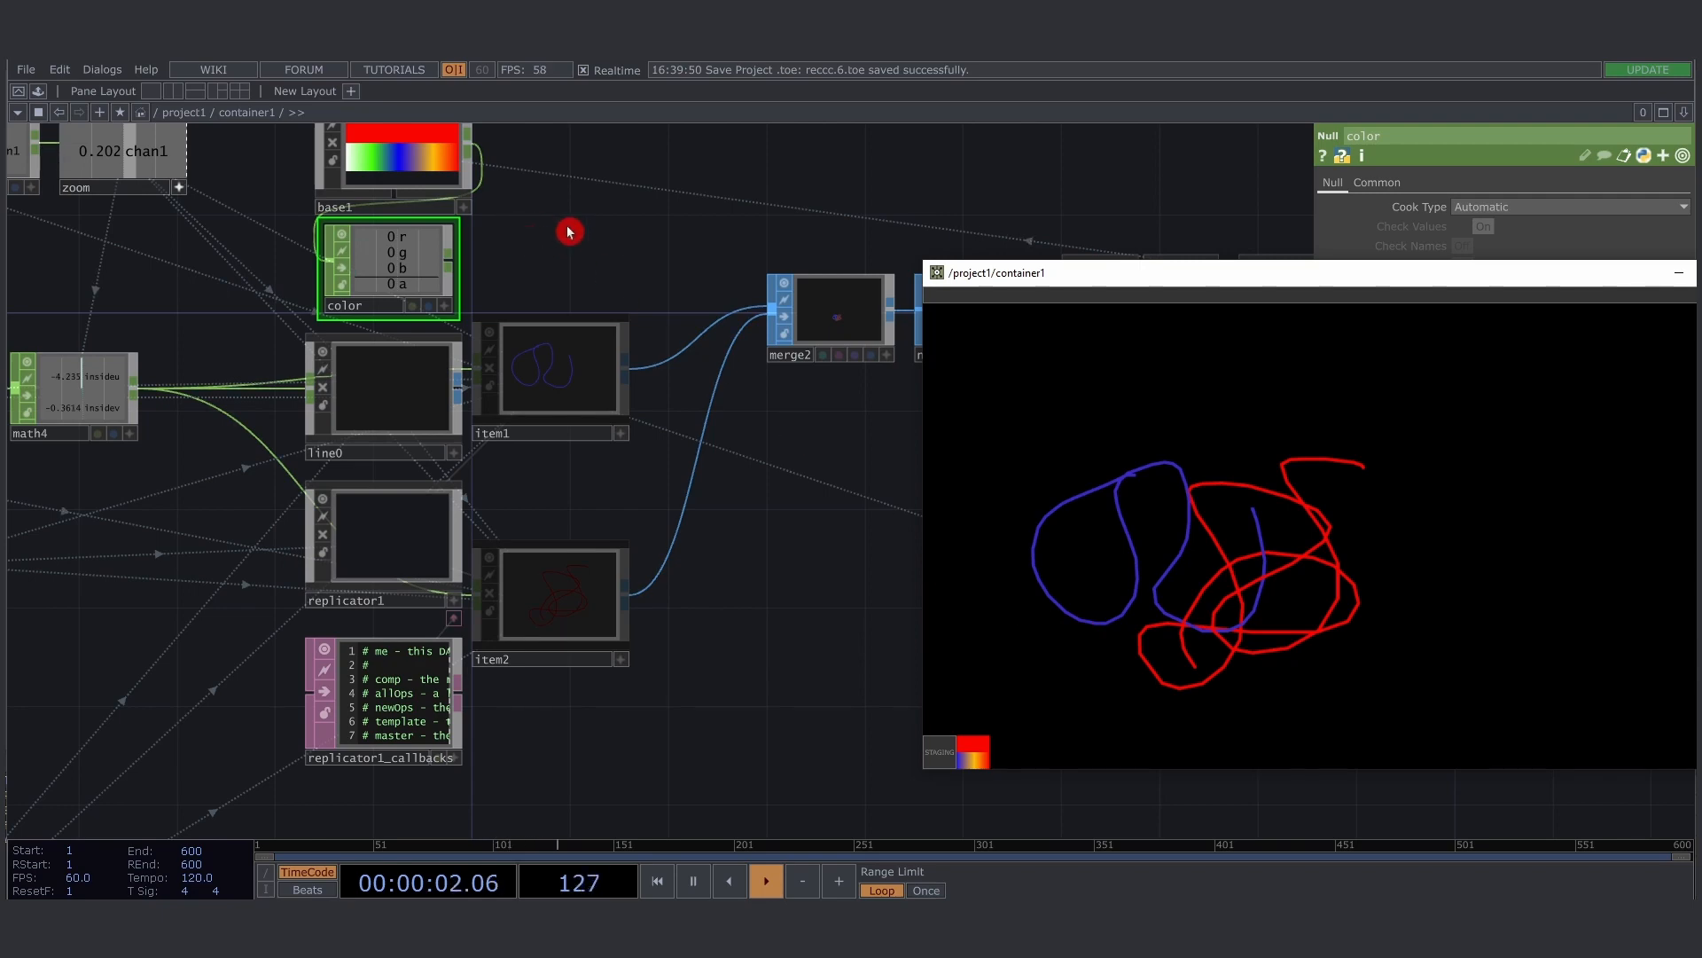
Open base1 and tidy its network, moving rectangle1 above override1 and shifting layout1 and bg farther along the chain
left_click_drag(570, 229, 568, 387)
double_click(402, 316)
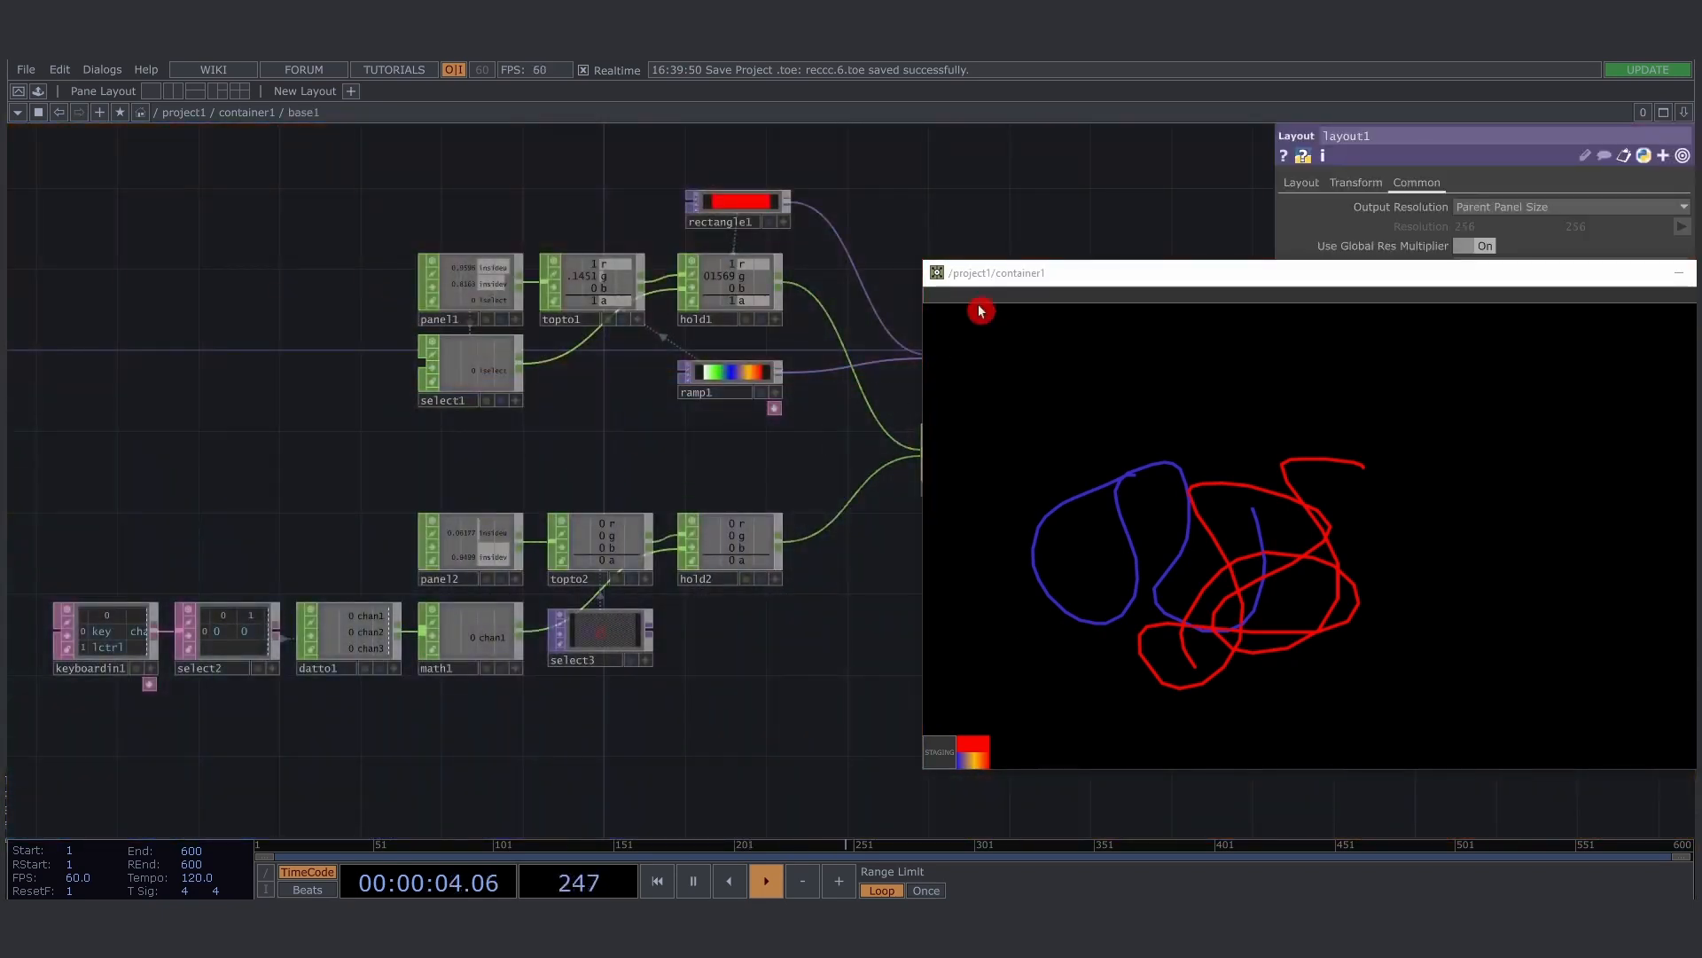
left_click_drag(1011, 282, 1205, 386)
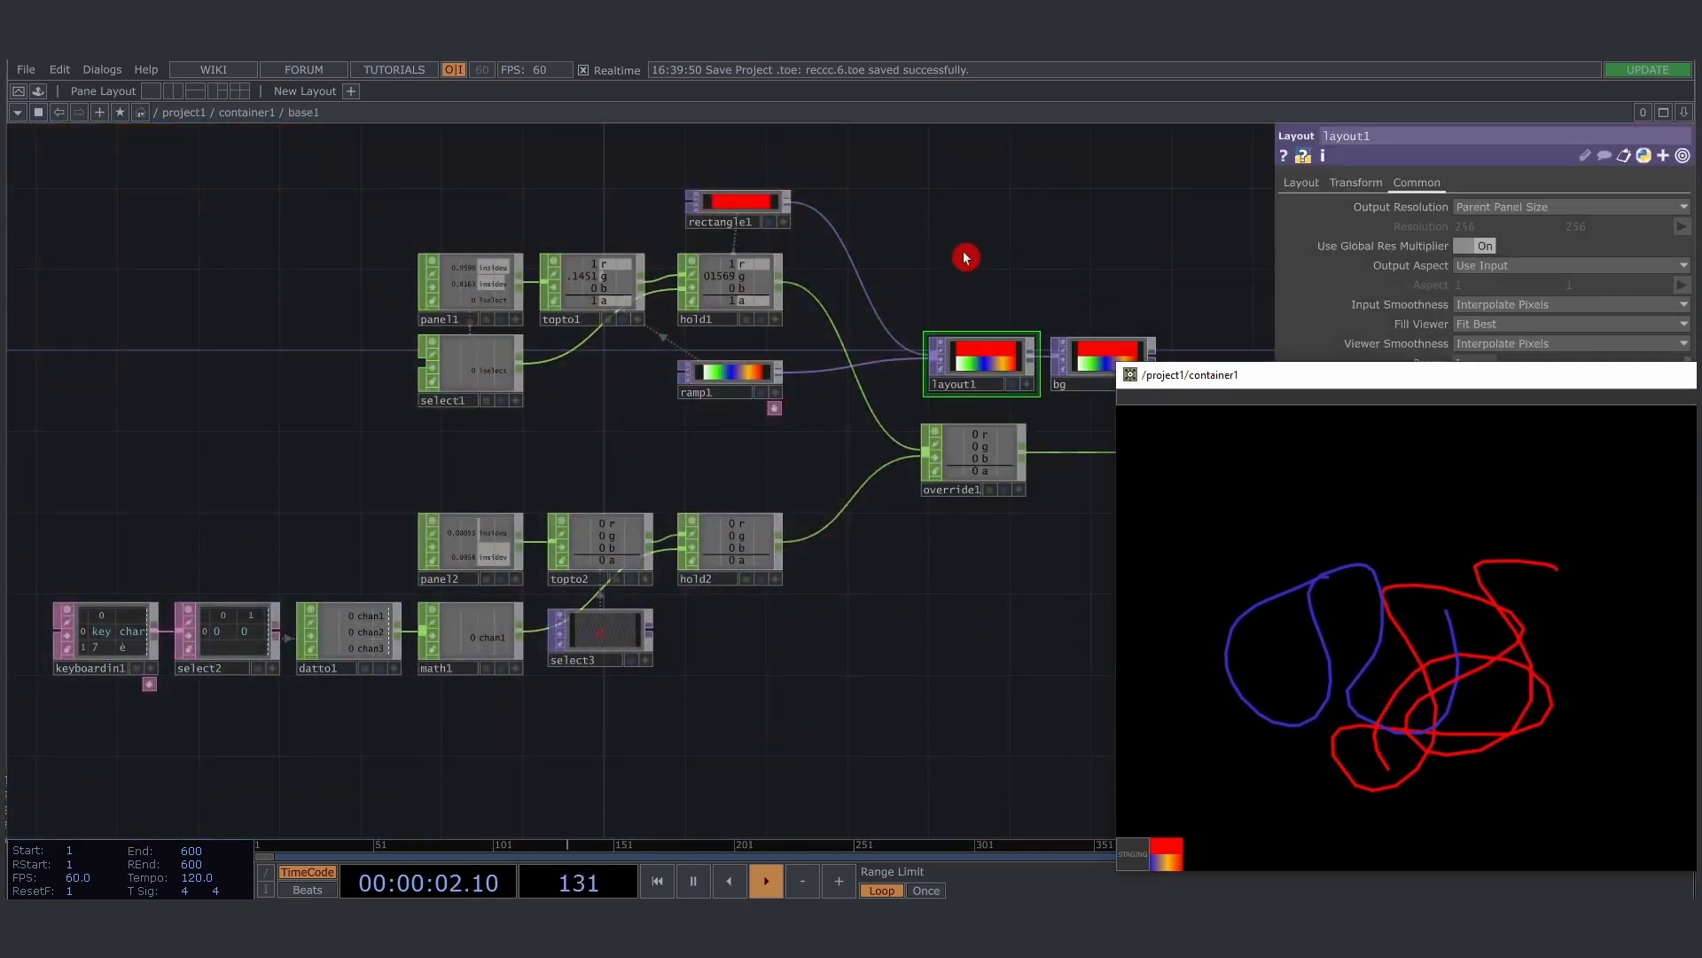
left_click_drag(917, 251, 724, 278)
left_click_drag(557, 232, 745, 241)
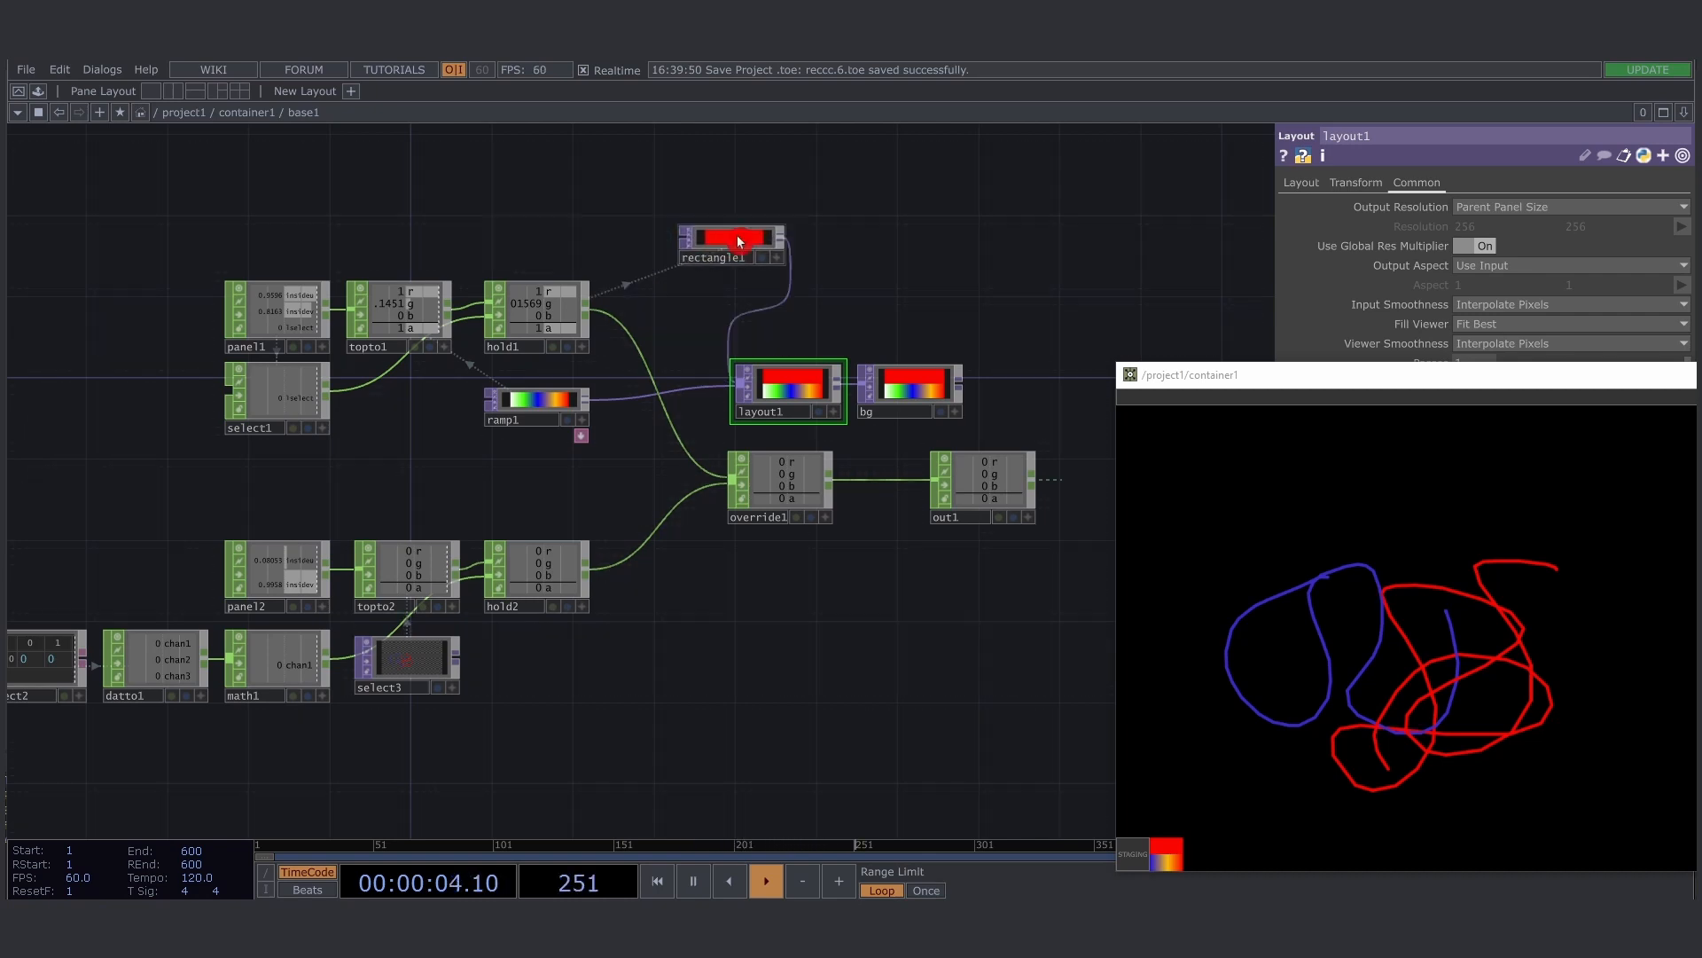
left_click(792, 402)
left_click_drag(792, 402, 969, 401)
left_click(641, 288)
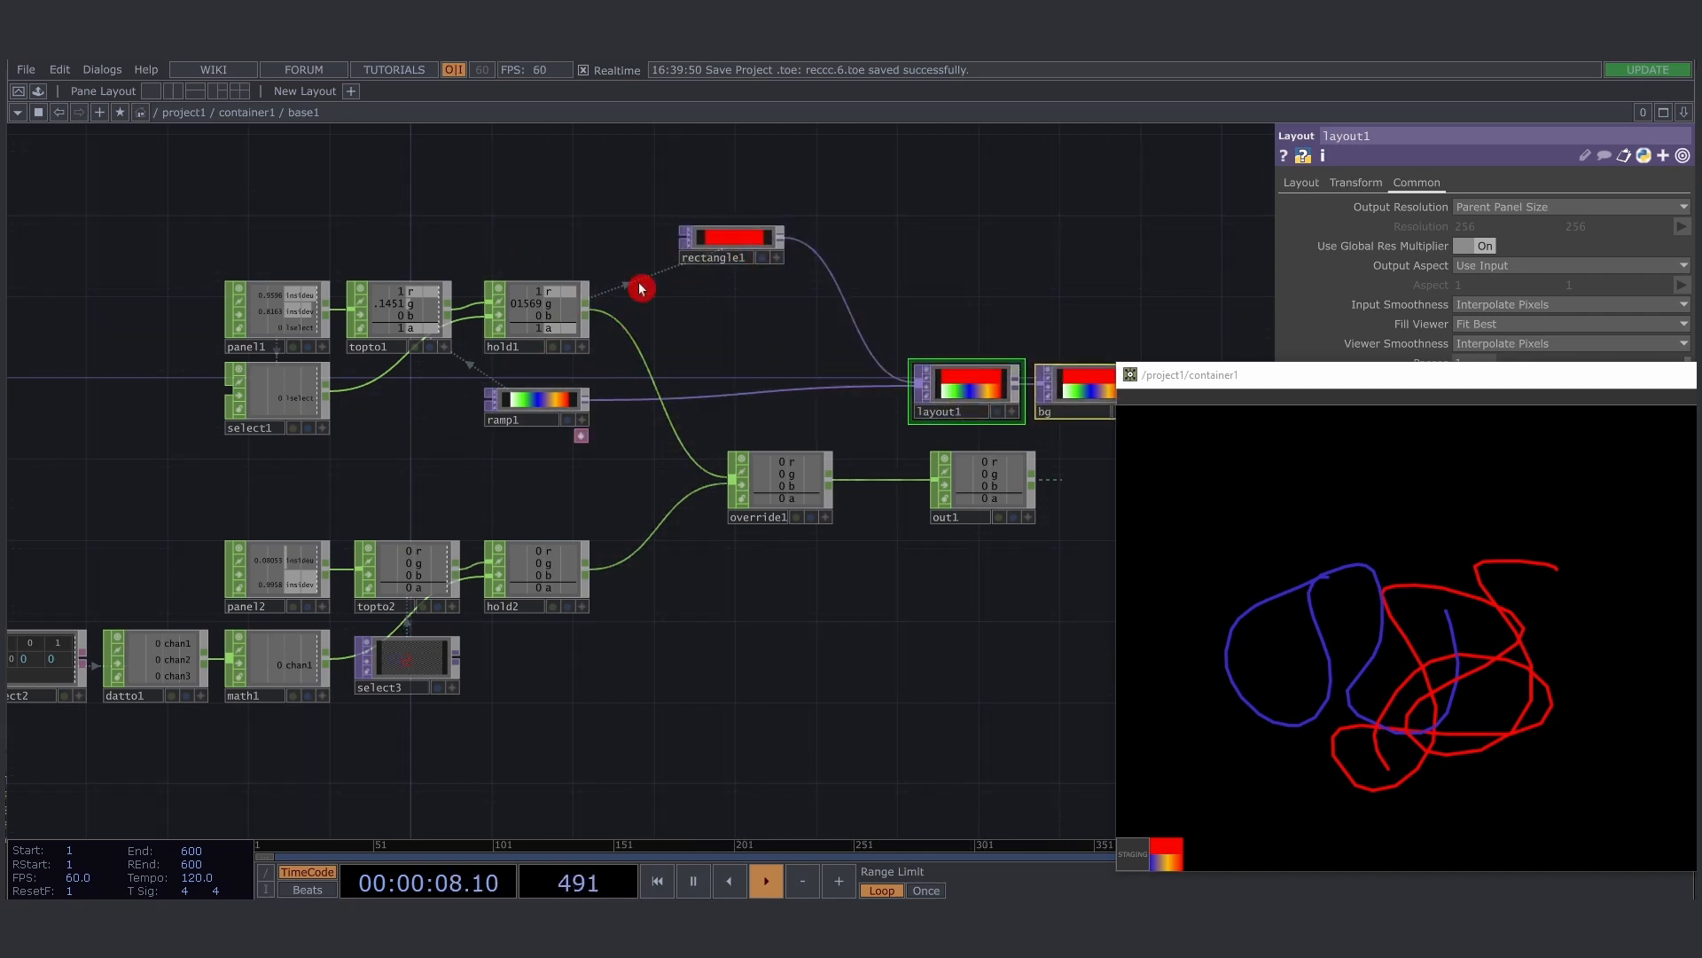
left_click_drag(240, 239, 665, 479)
left_click_drag(753, 327, 650, 304)
left_click_drag(615, 218, 664, 235)
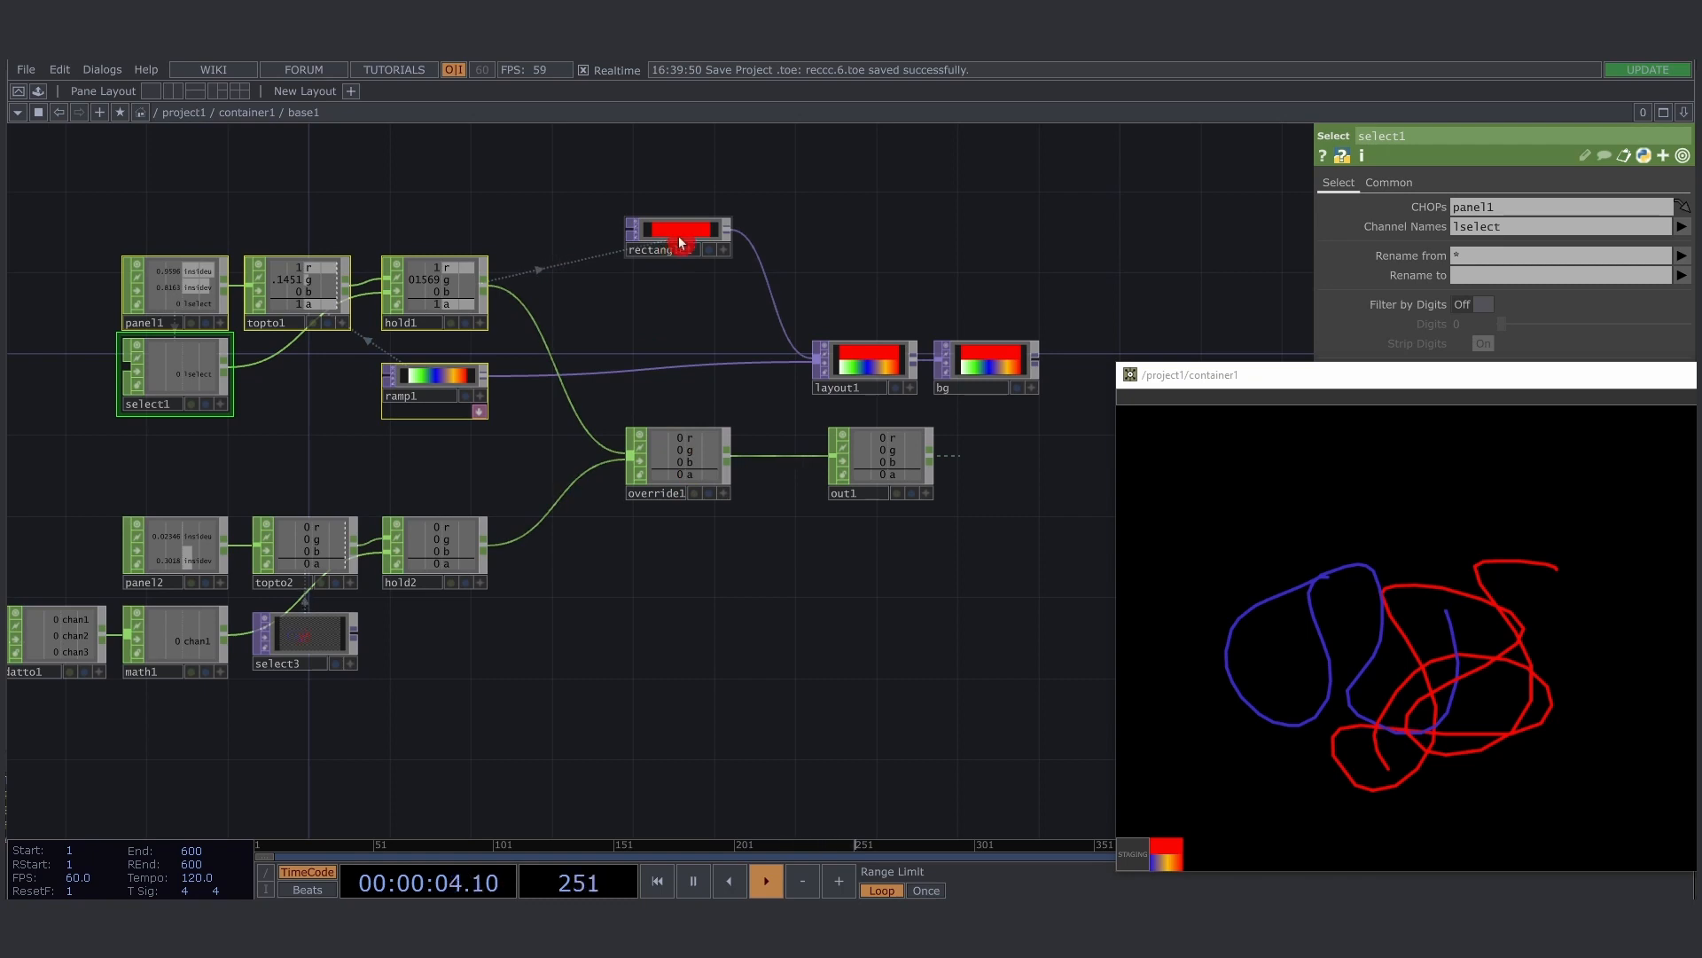
Point rectangle1's Fill Color red, green and blue at override1's r, g and b channels
left_click(685, 236)
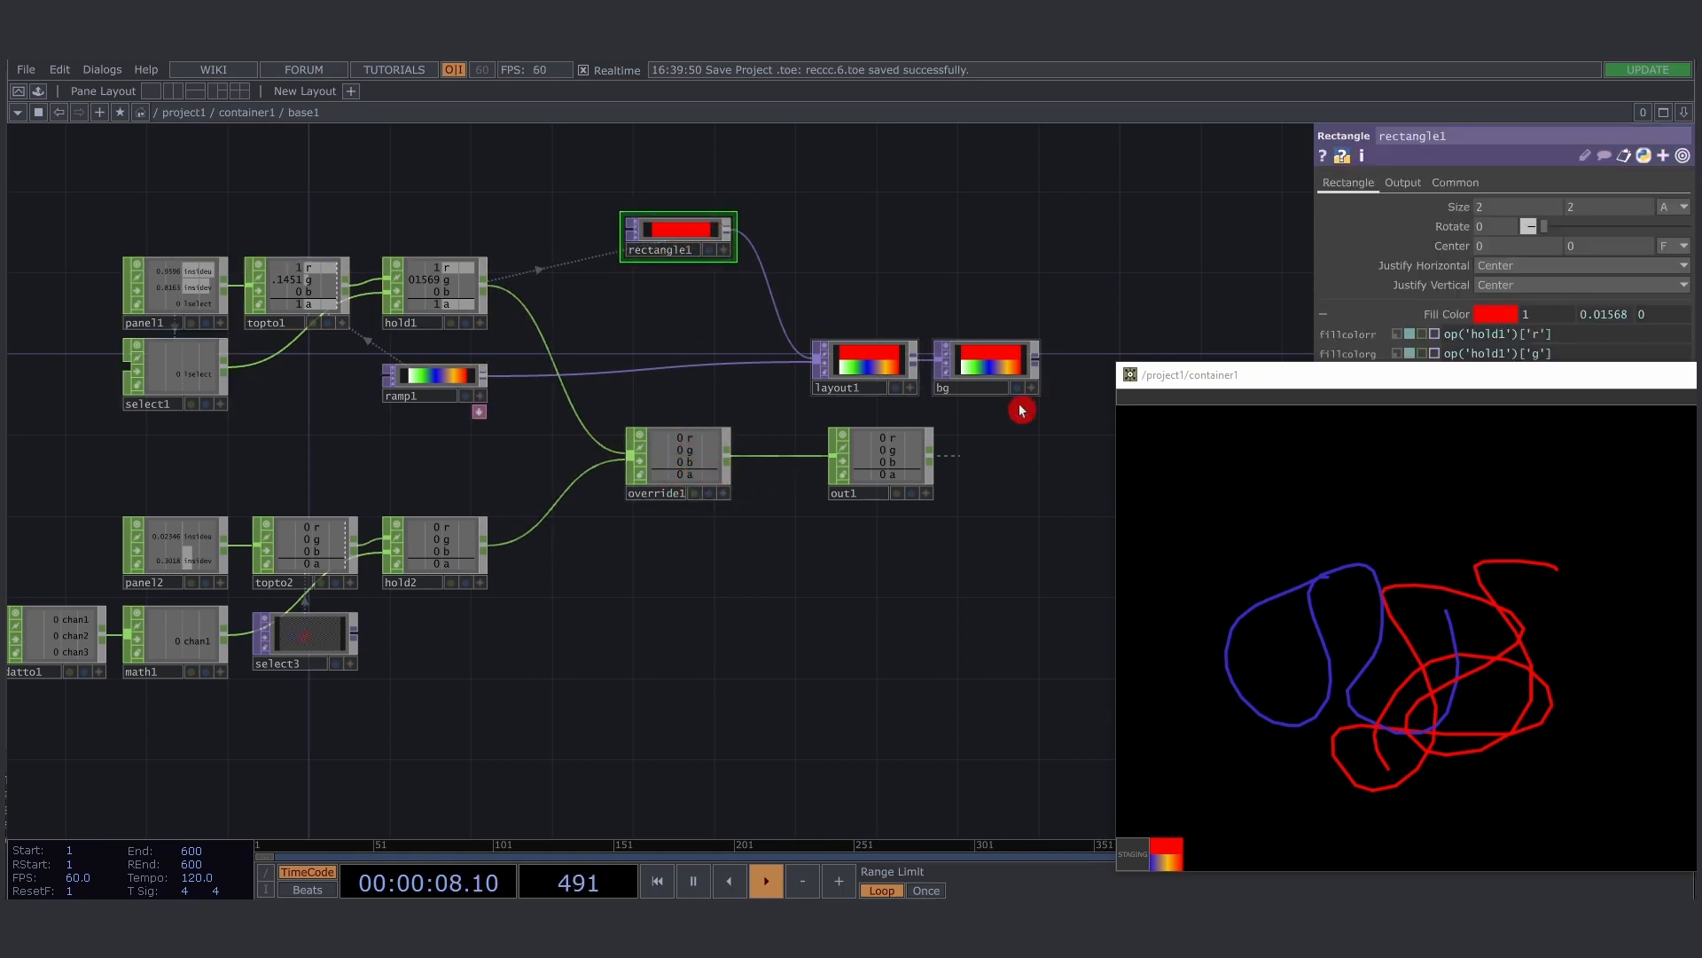
left_click_drag(1203, 381, 1024, 579)
left_click(723, 493)
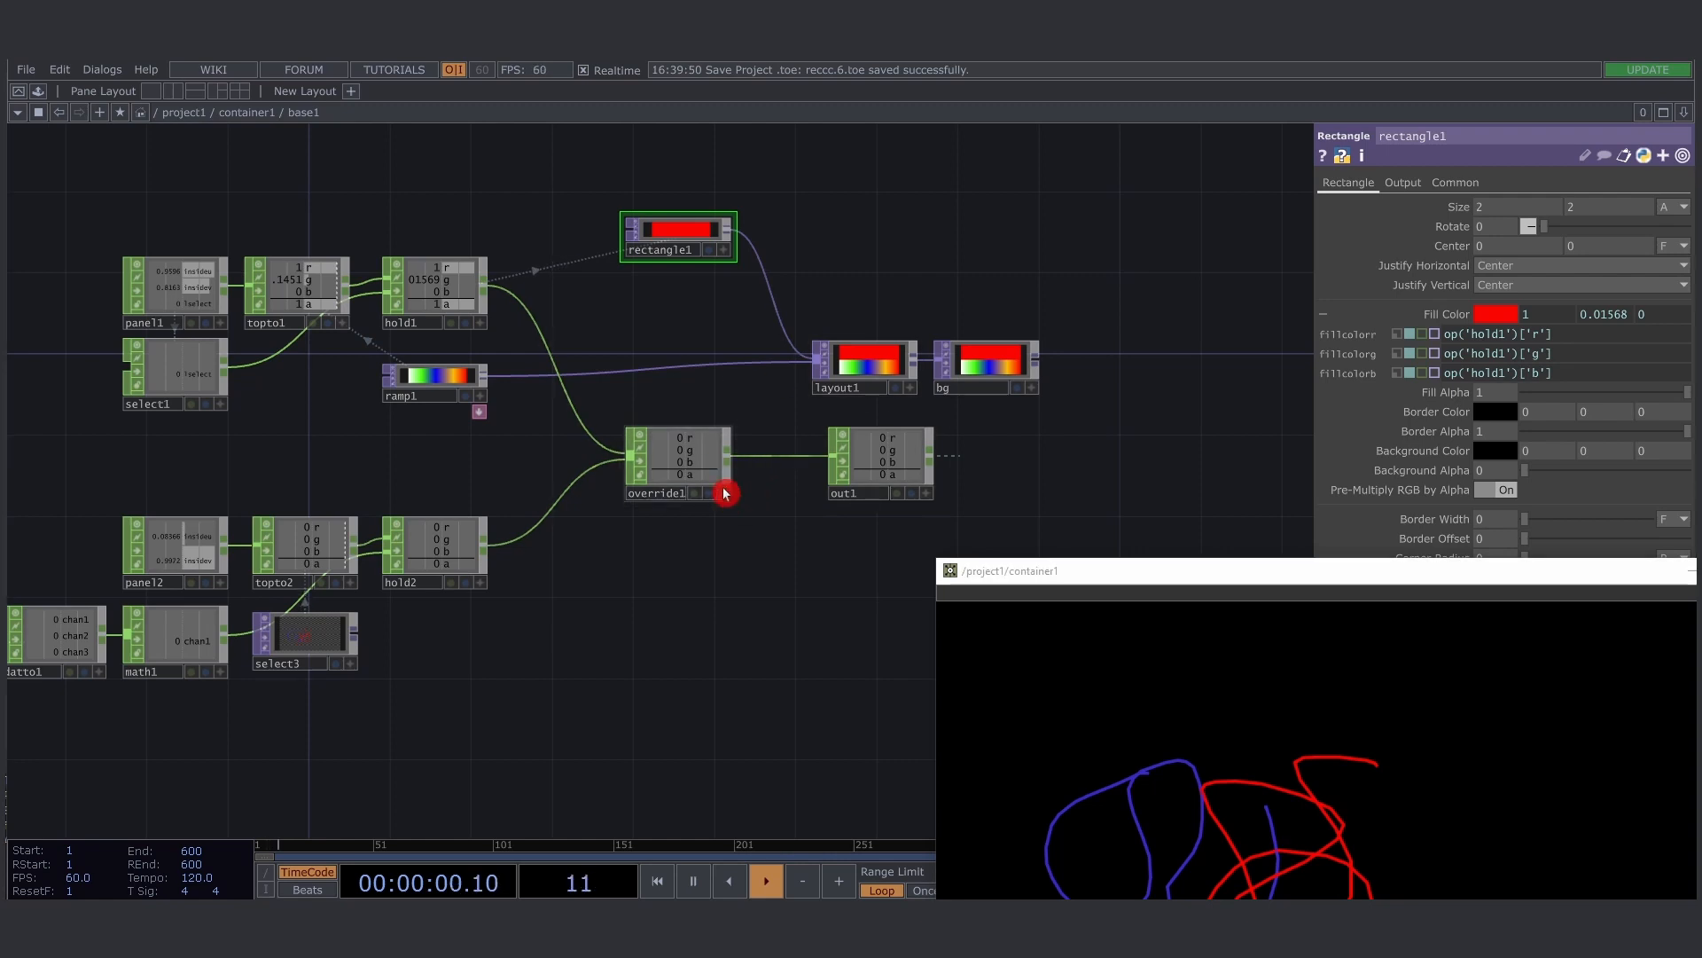
left_click_drag(677, 441, 1340, 365)
left_click_drag(1483, 335, 1512, 373)
left_click(1519, 335)
left_click(1490, 354)
left_click(1539, 369)
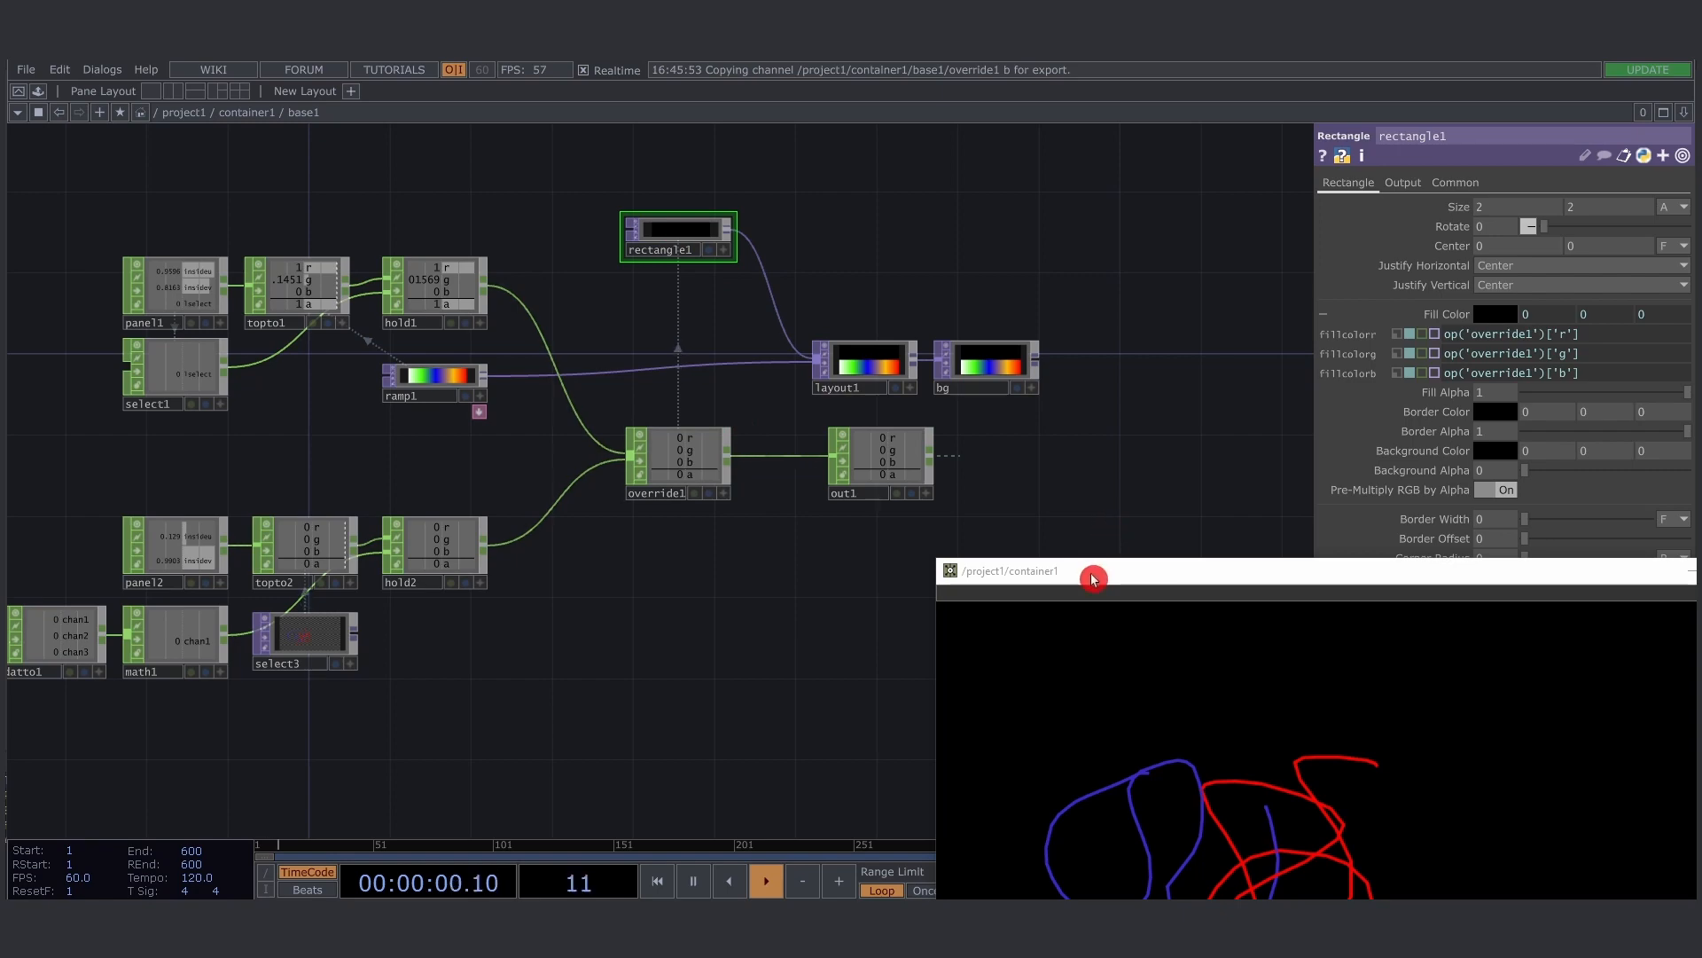
Return to container1, draw a tan line on the canvas, pick orange in the colour picker and draw another line
left_click_drag(1092, 578, 946, 263)
scroll(544, 354, "down", 5)
scroll(545, 293, "down", 2)
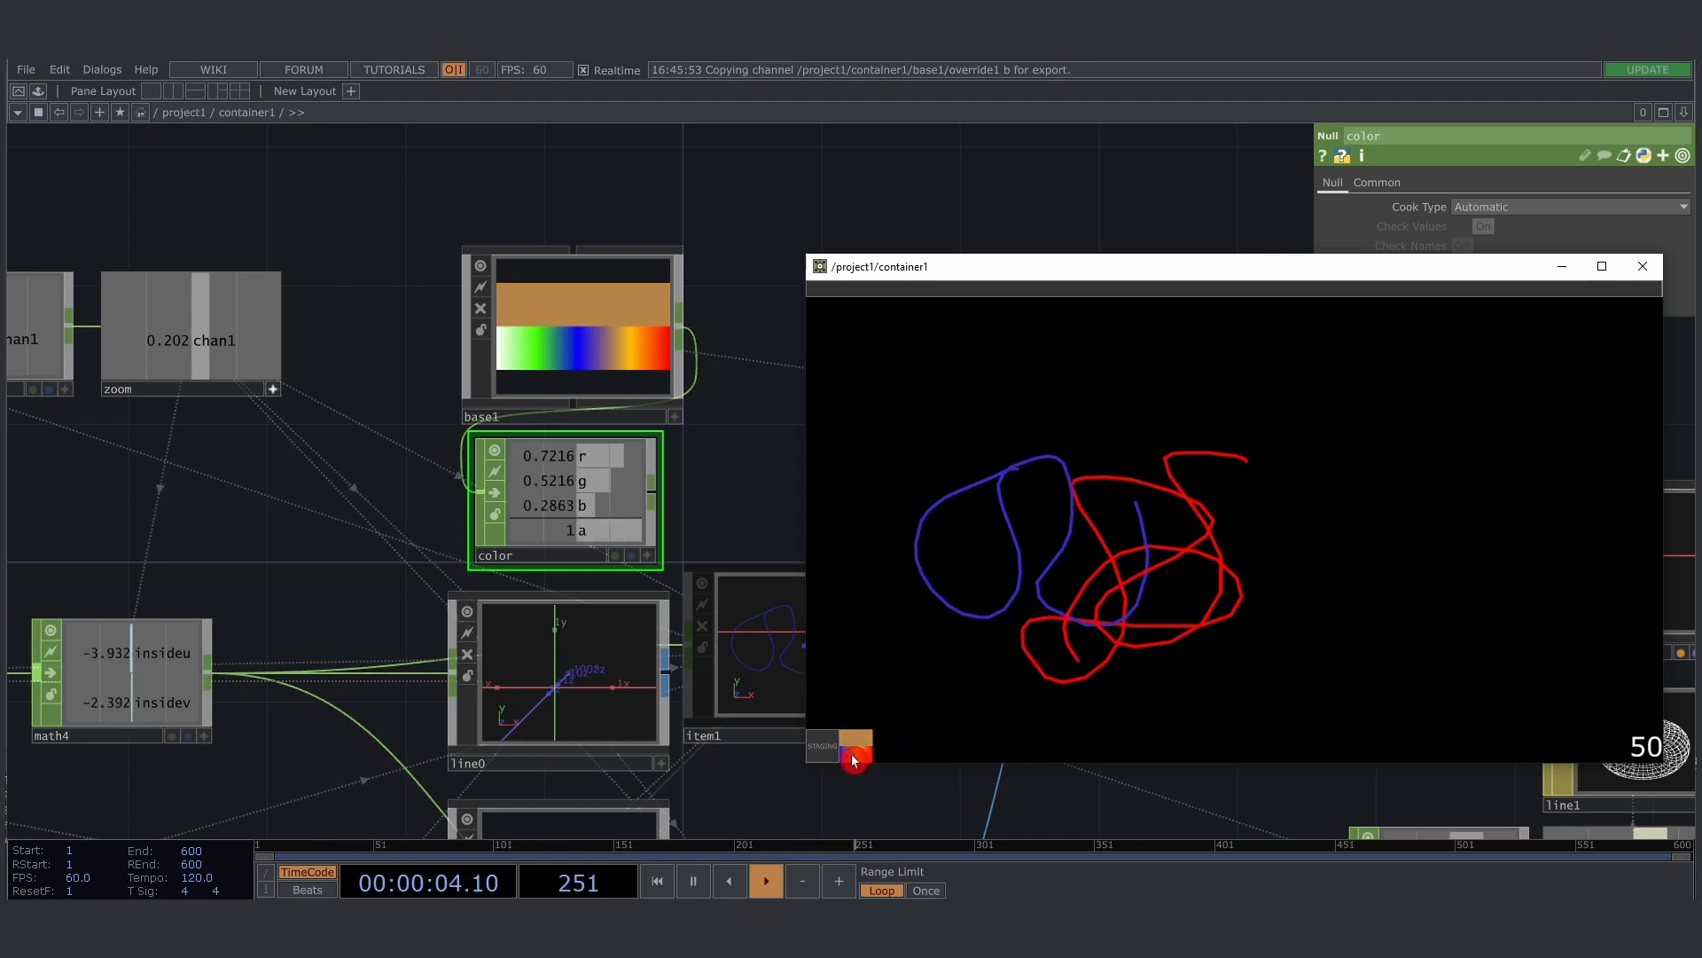
mouse_move(1281, 480)
left_mouse_down()
mouse_move(1205, 589)
mouse_move(1292, 505)
left_mouse_up()
left_click_drag(851, 756, 863, 754)
mouse_move(1248, 688)
left_mouse_down()
mouse_move(1162, 739)
mouse_move(1349, 608)
left_mouse_up()
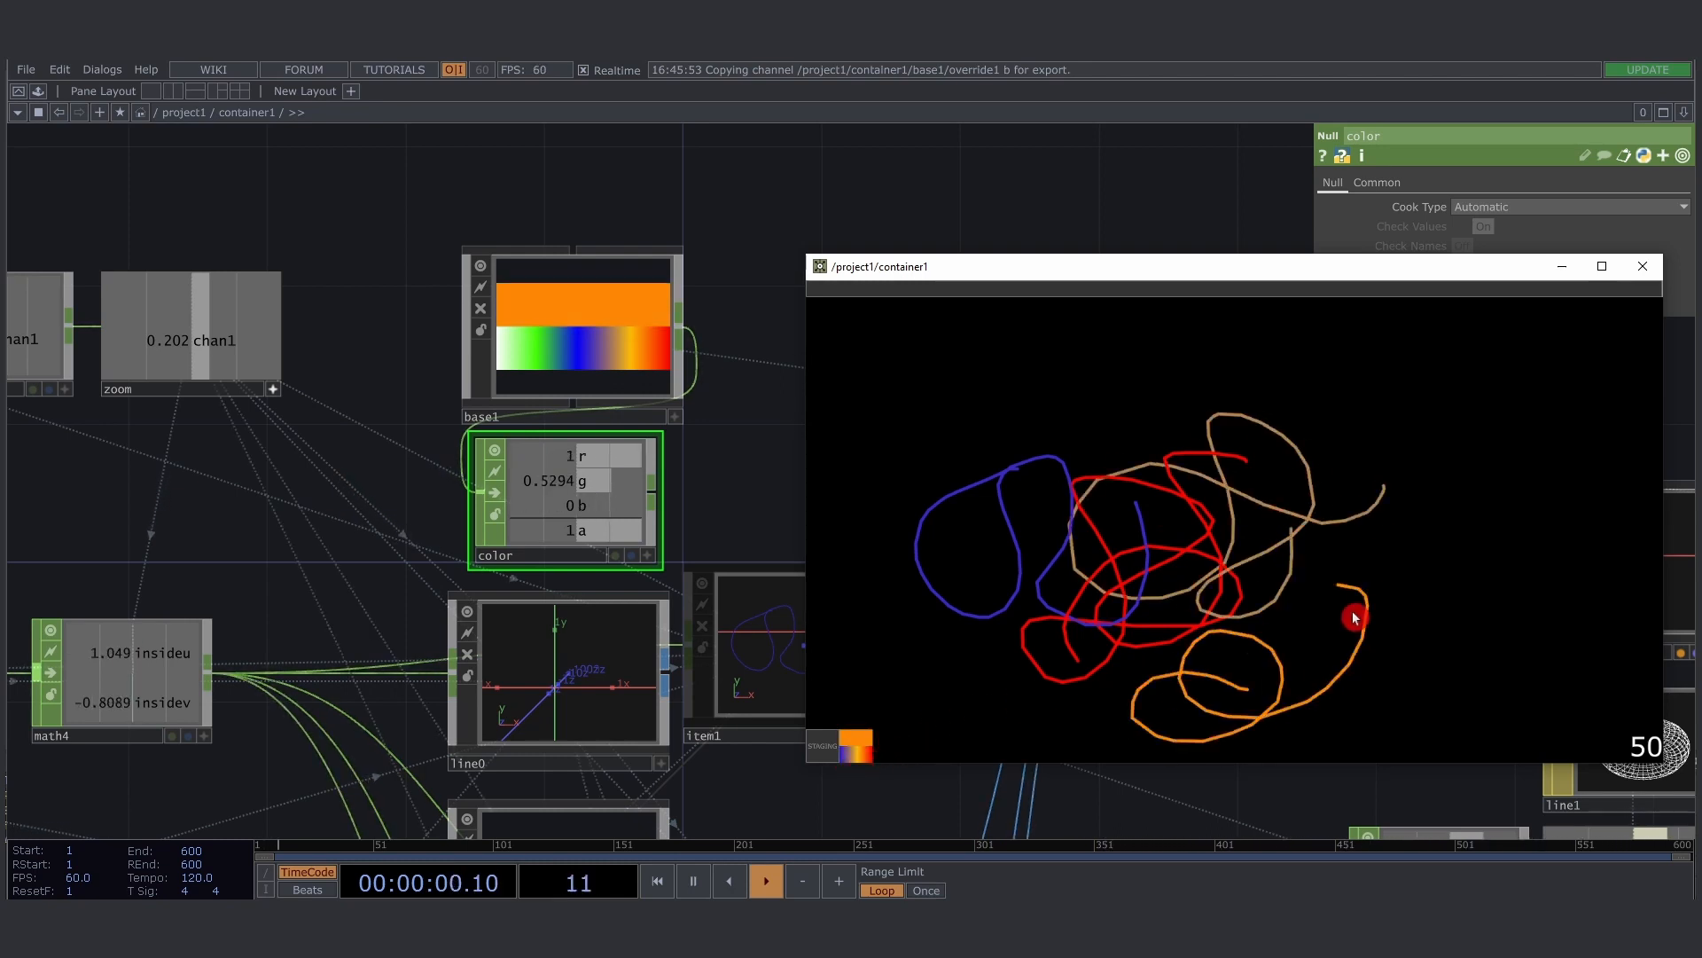
Draw a red scribble over the existing lines and sample the blue line's colour from the canvas
mouse_move(988, 724)
left_mouse_down()
mouse_move(1049, 742)
mouse_move(1007, 642)
mouse_move(1129, 521)
mouse_move(1168, 624)
left_mouse_up()
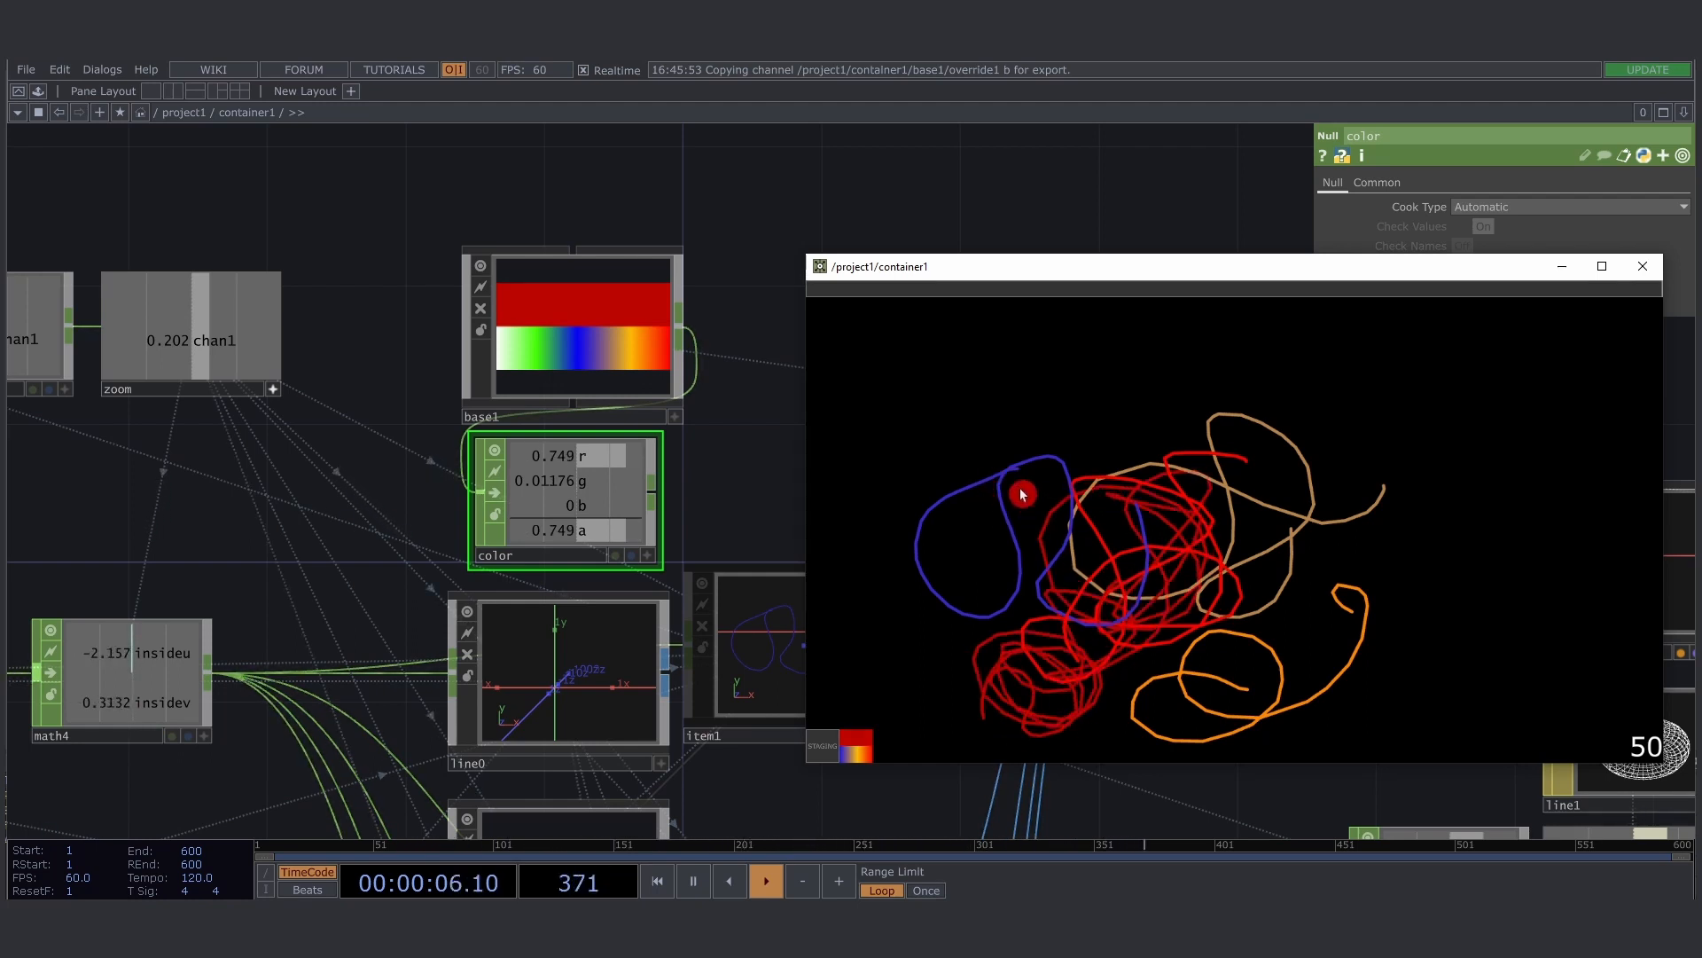
right_click(981, 490)
right_click(977, 488)
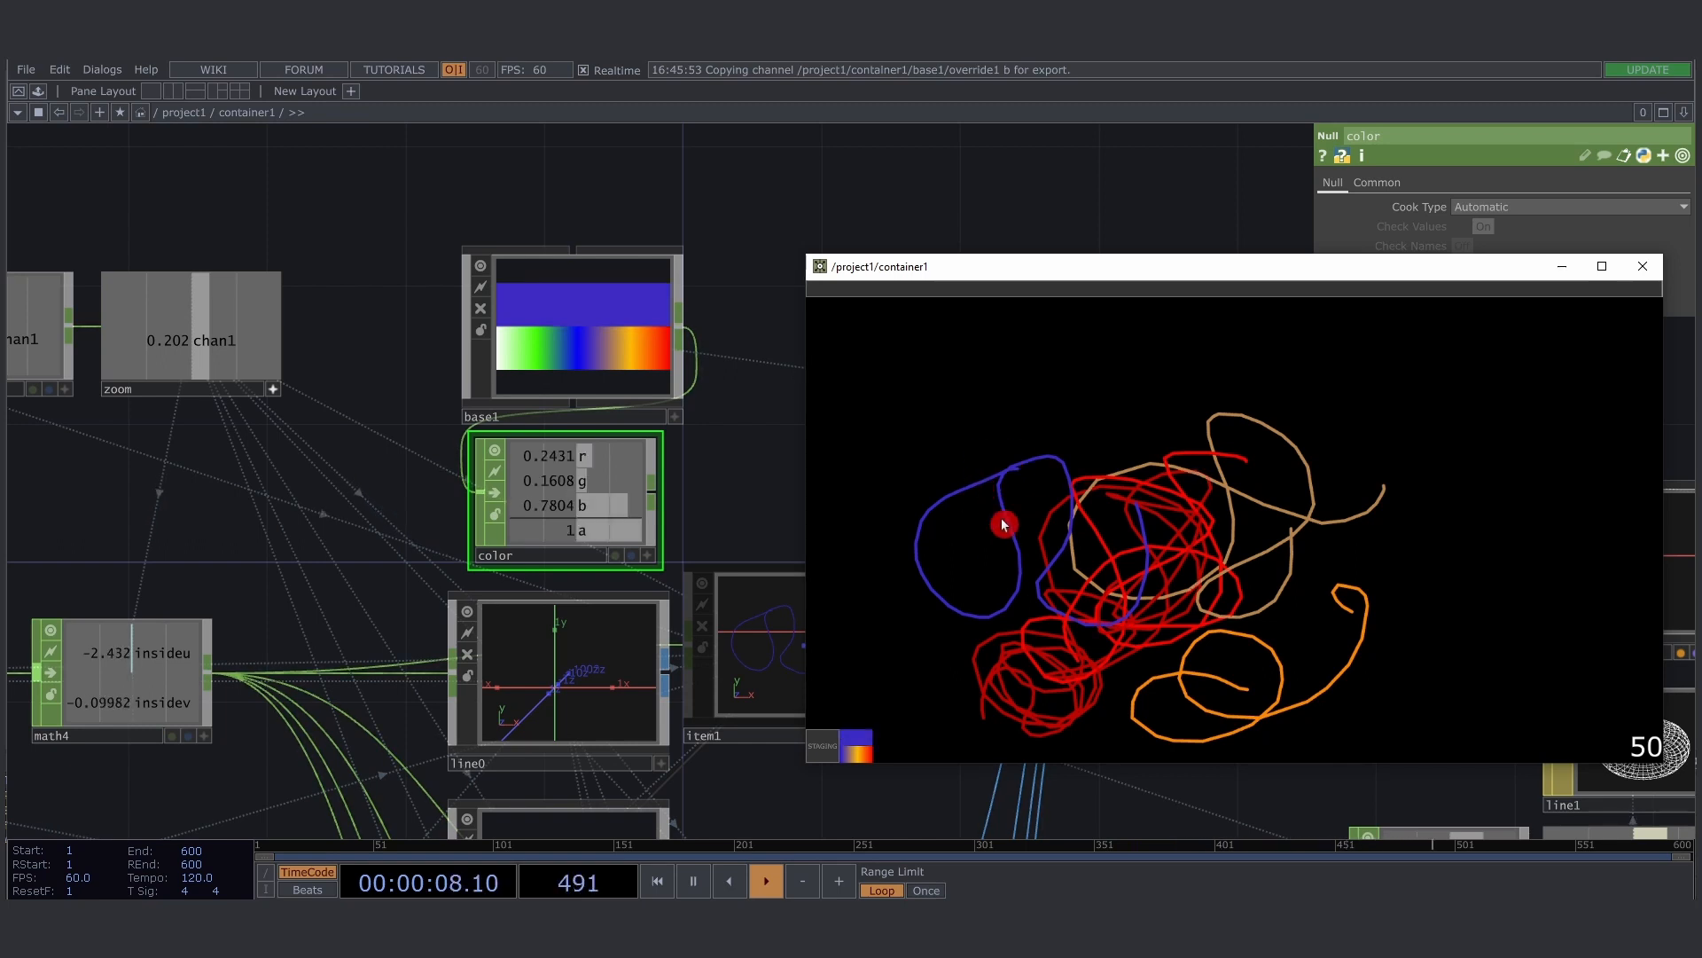
Scribble over the blue line with the sampled blue, sample the tan line's colour and draw a tan scribble across the canvas
mouse_move(966, 471)
left_mouse_down()
mouse_move(946, 460)
mouse_move(939, 516)
mouse_move(1003, 483)
left_mouse_up()
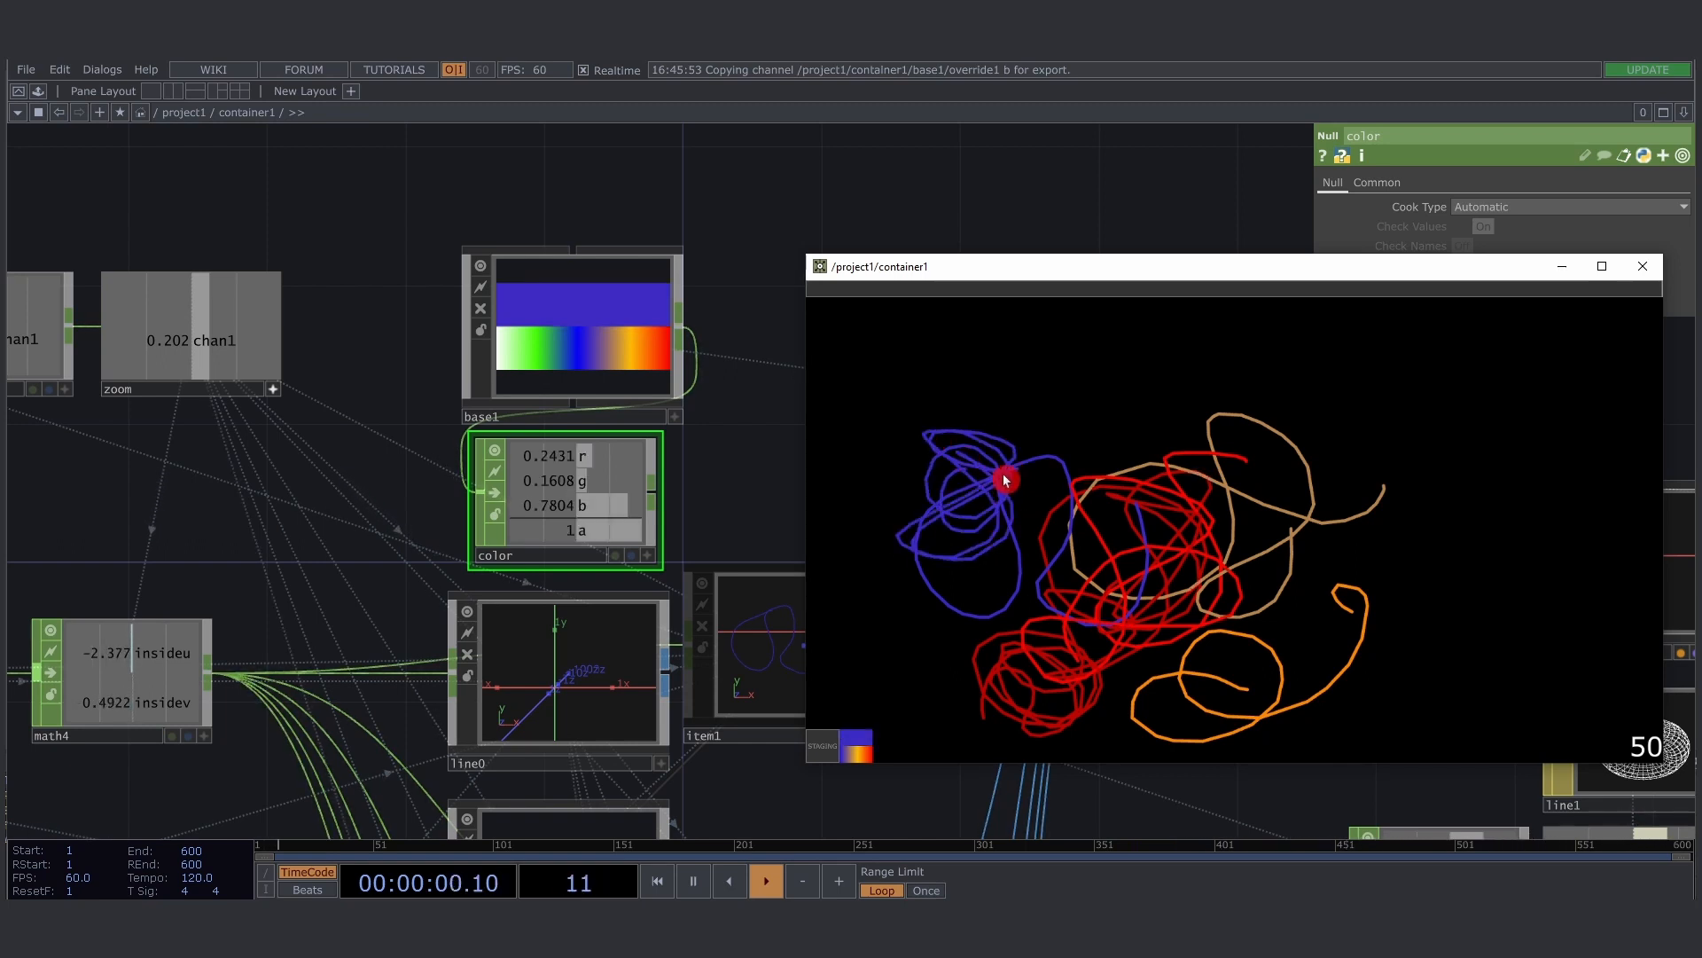
right_click(1285, 440)
mouse_move(1262, 404)
left_mouse_down()
mouse_move(1235, 482)
mouse_move(1288, 383)
mouse_move(1088, 585)
left_mouse_up()
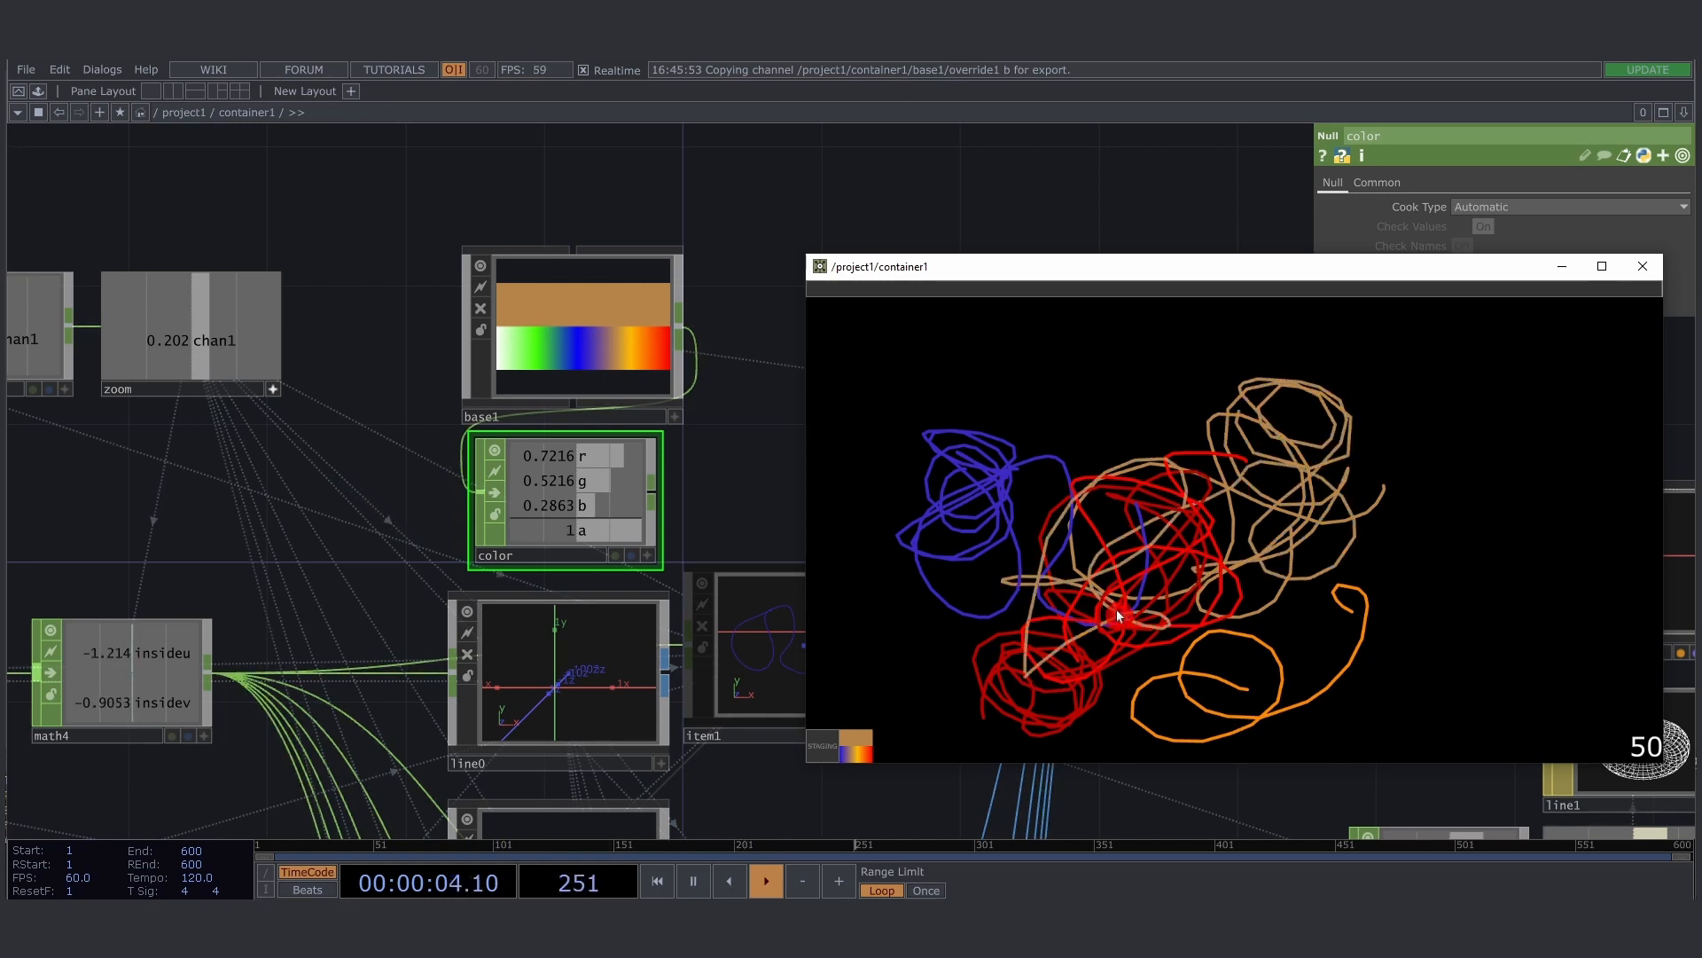
Enlarge the canvas window, examine up close how the coloured lines overlap, and close the window
mouse_move(1215, 257)
left_mouse_down()
mouse_move(1204, 125)
mouse_move(757, 163)
left_mouse_up()
scroll(789, 399, "up", 3)
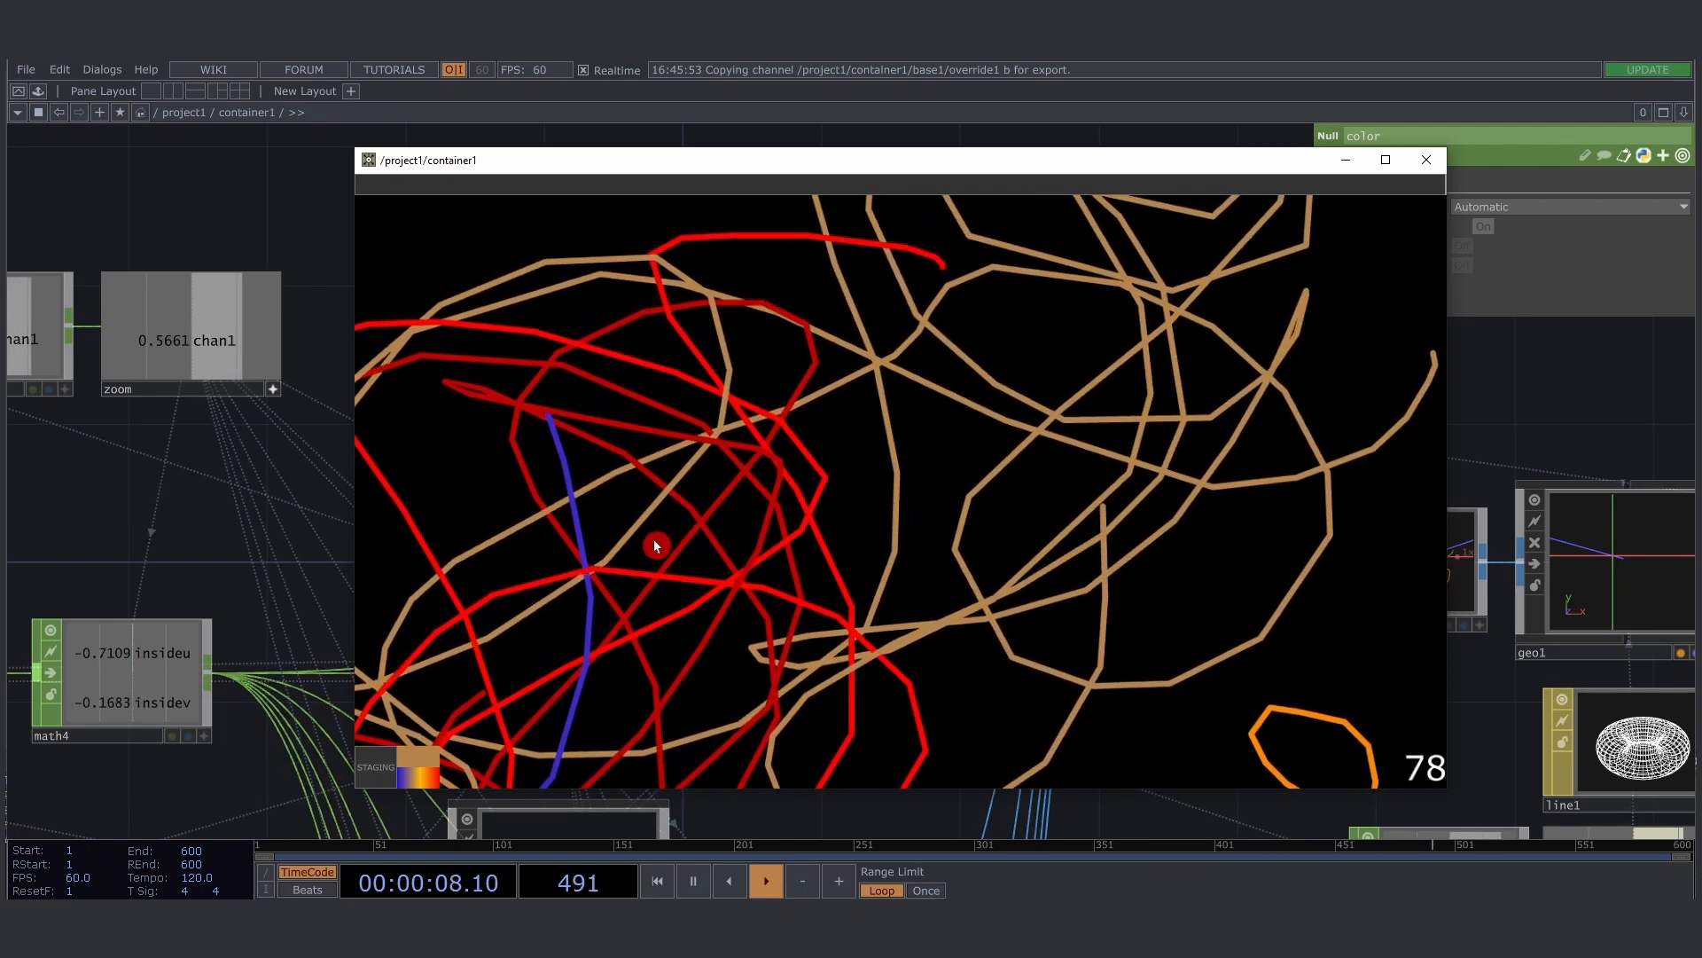
middle_click_drag(688, 418, 1128, 455)
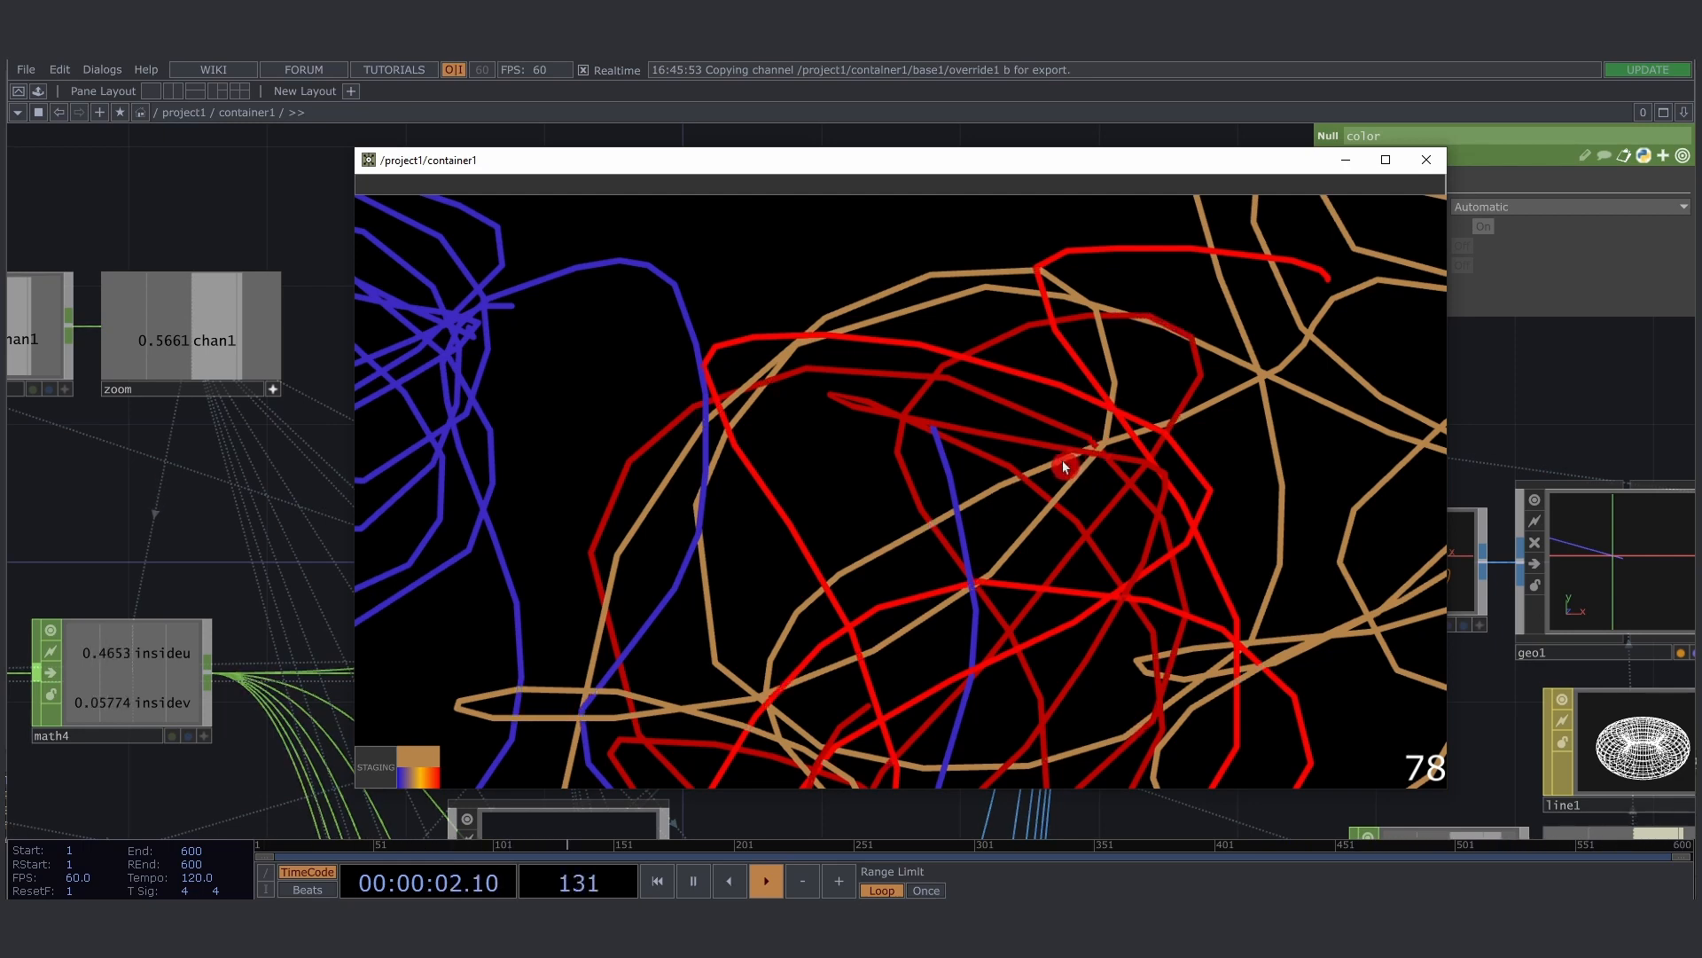
left_click(1426, 160)
Find null1 in container1's network and orbit its geometry in the node viewer to examine the depth of the merged lines
scroll(931, 446, "down", 15)
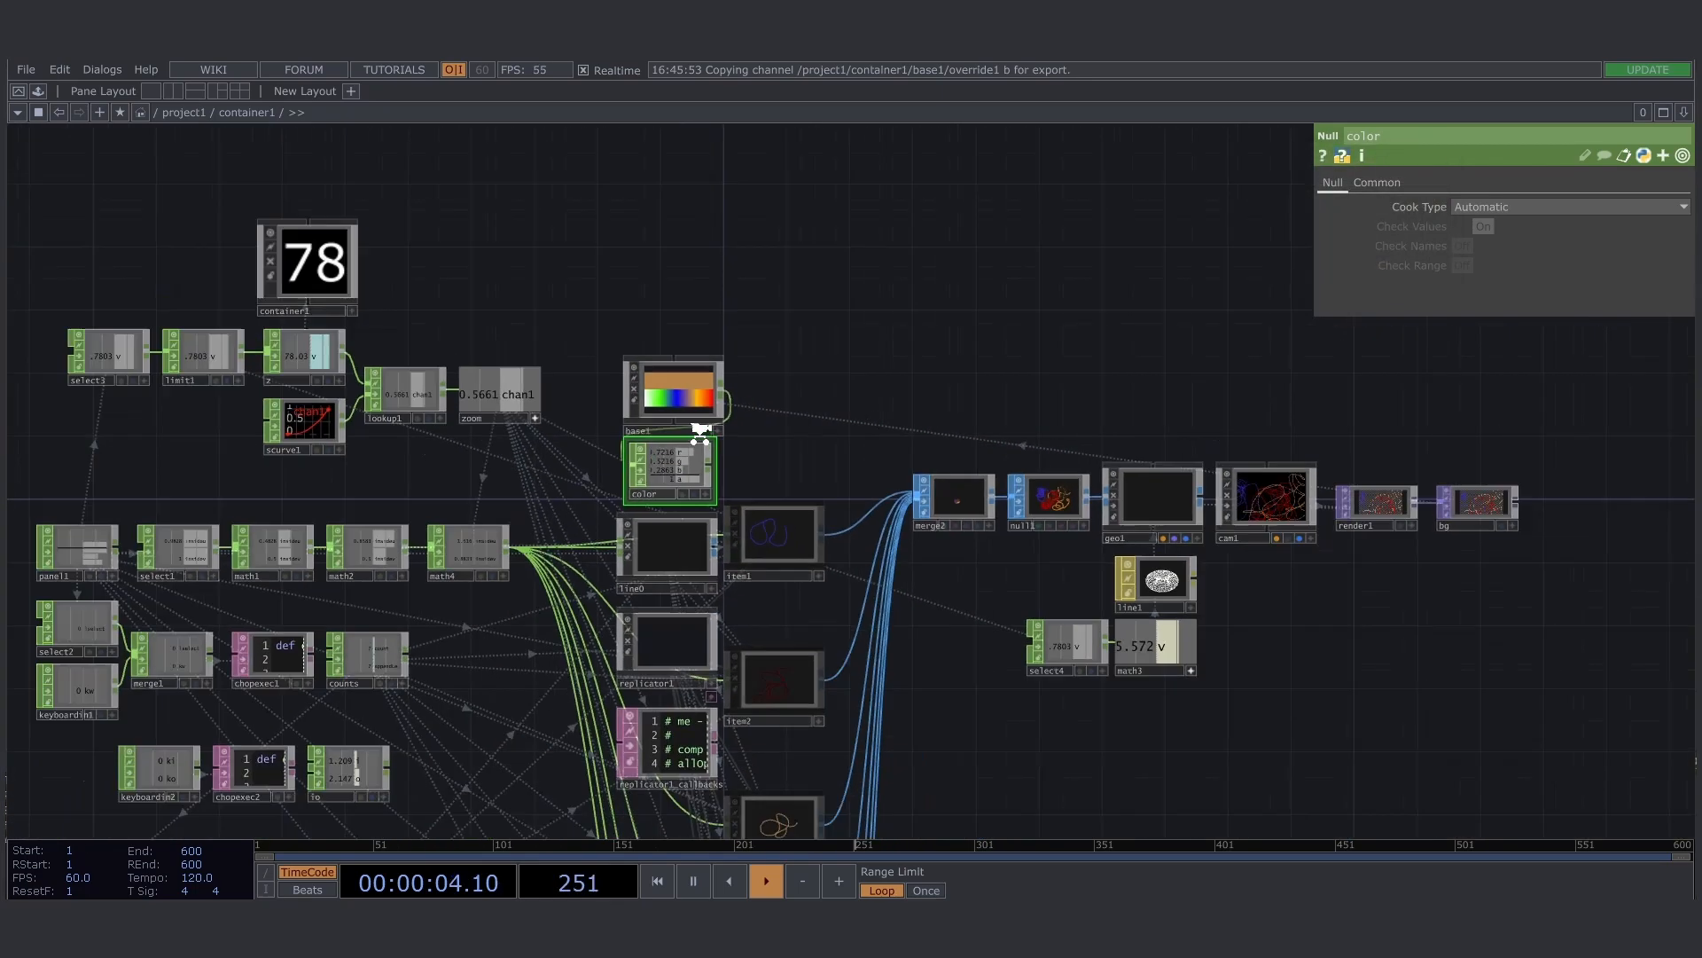
scroll(550, 434, "up", 5)
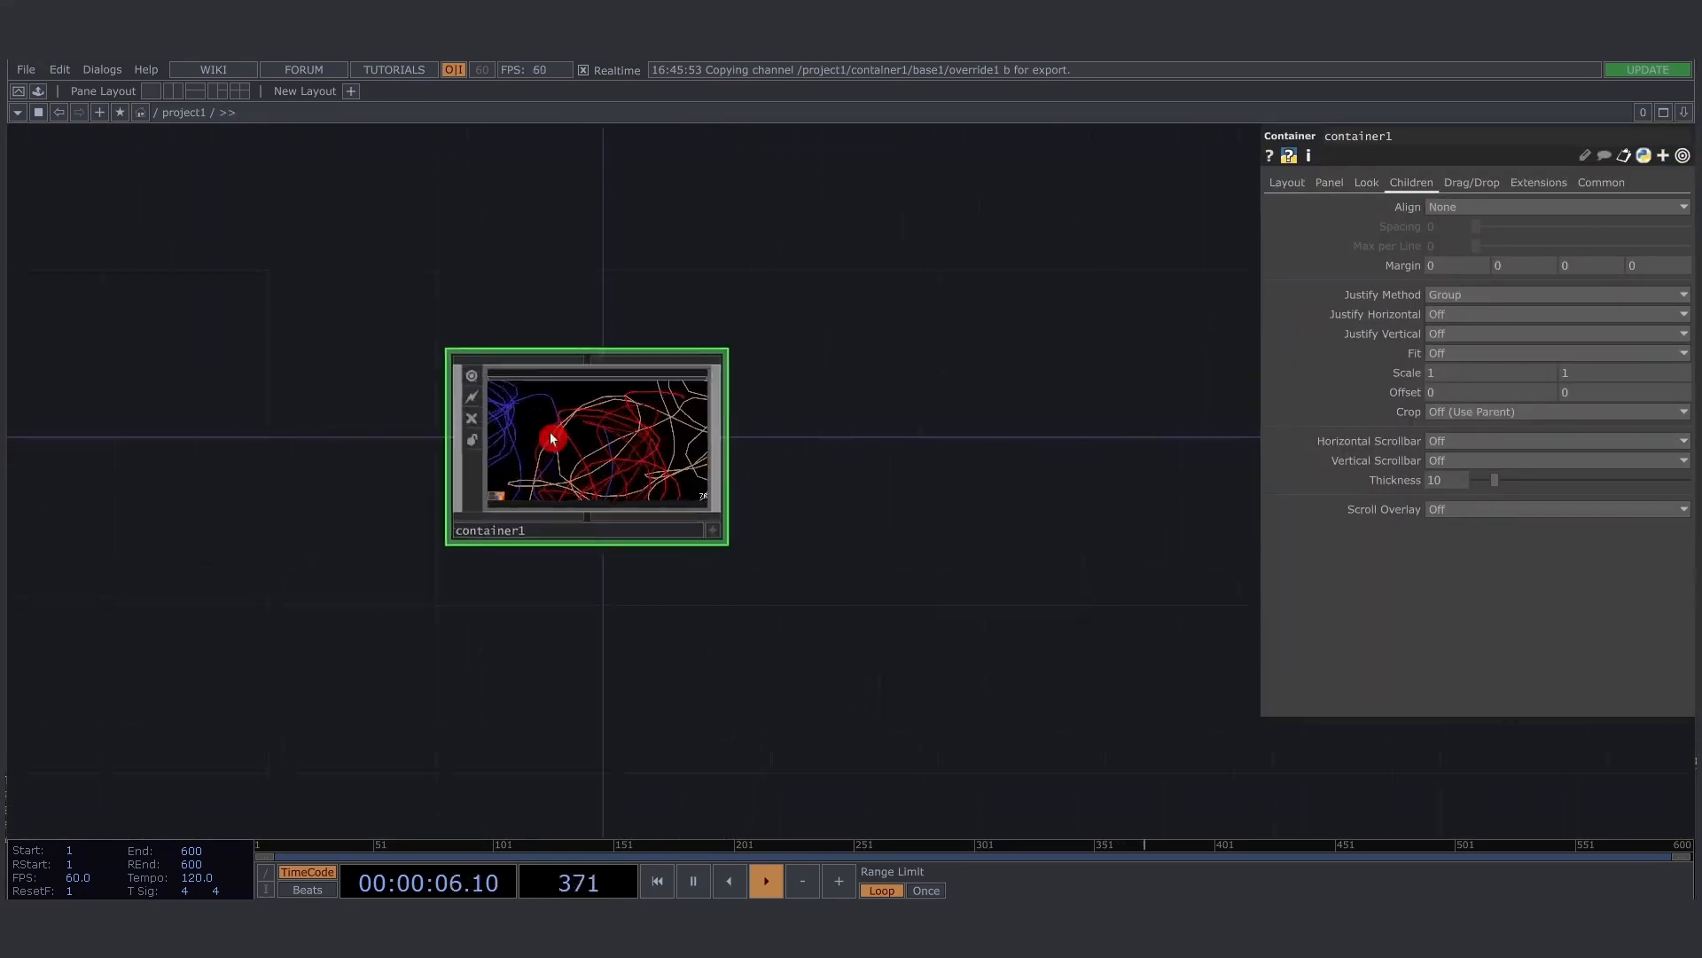
scroll(745, 301, "down", 8)
scroll(679, 376, "up", 5)
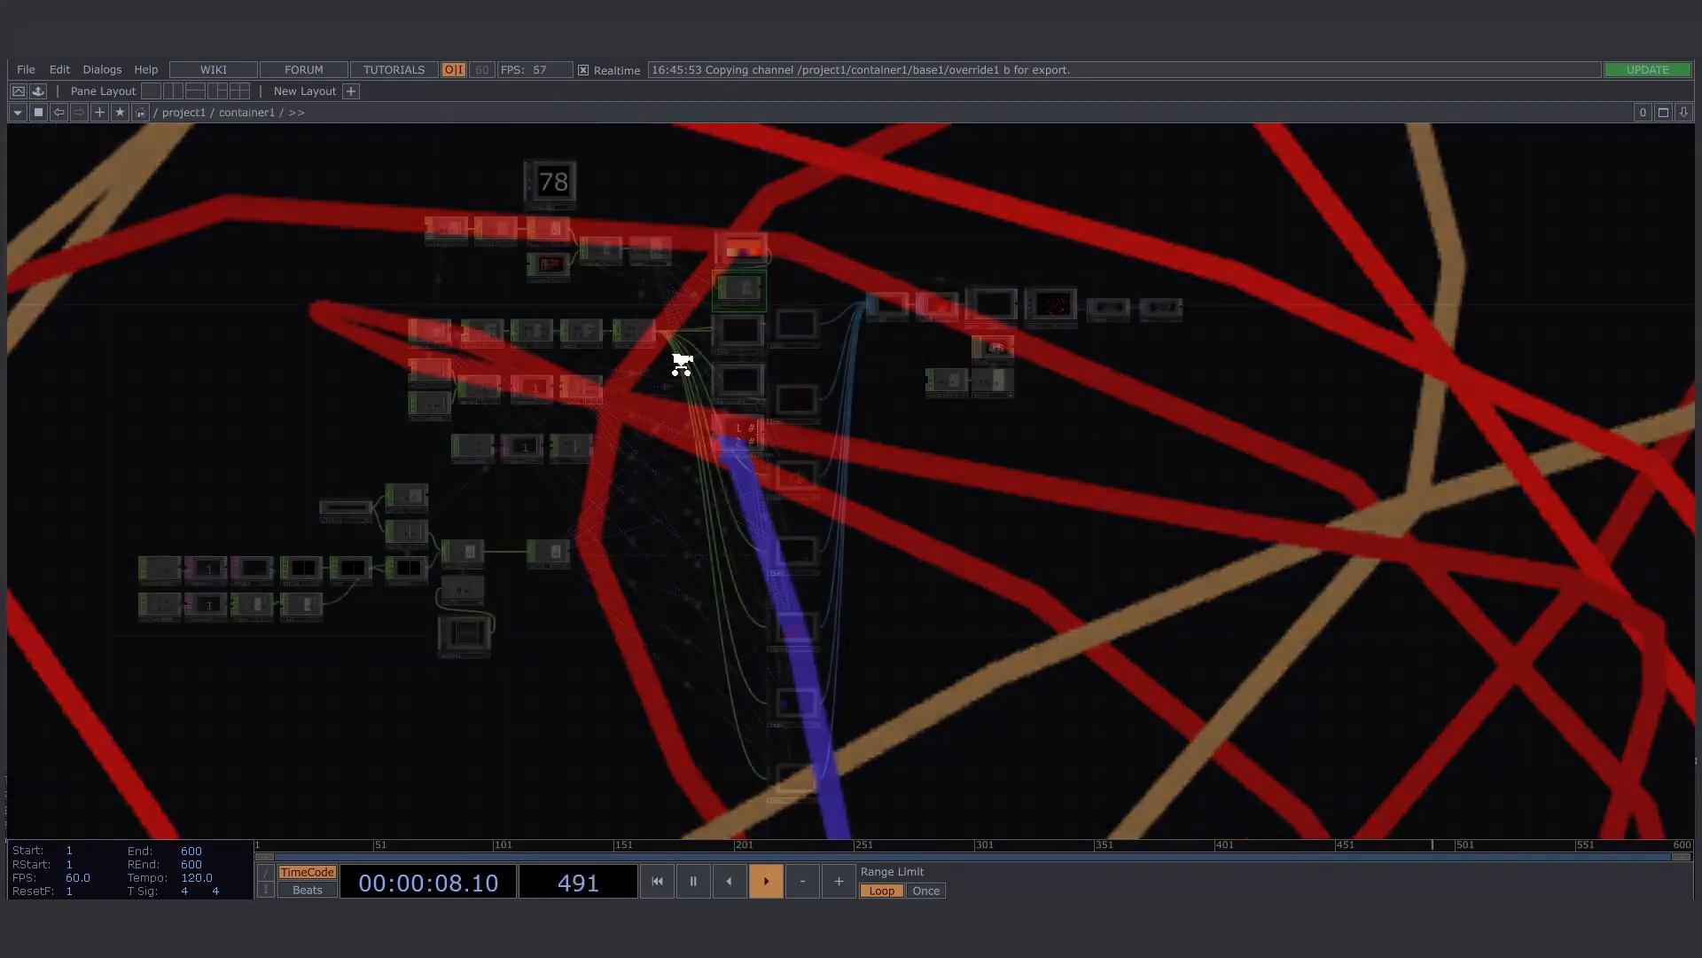
scroll(676, 361, "down", 6)
scroll(815, 249, "up", 8)
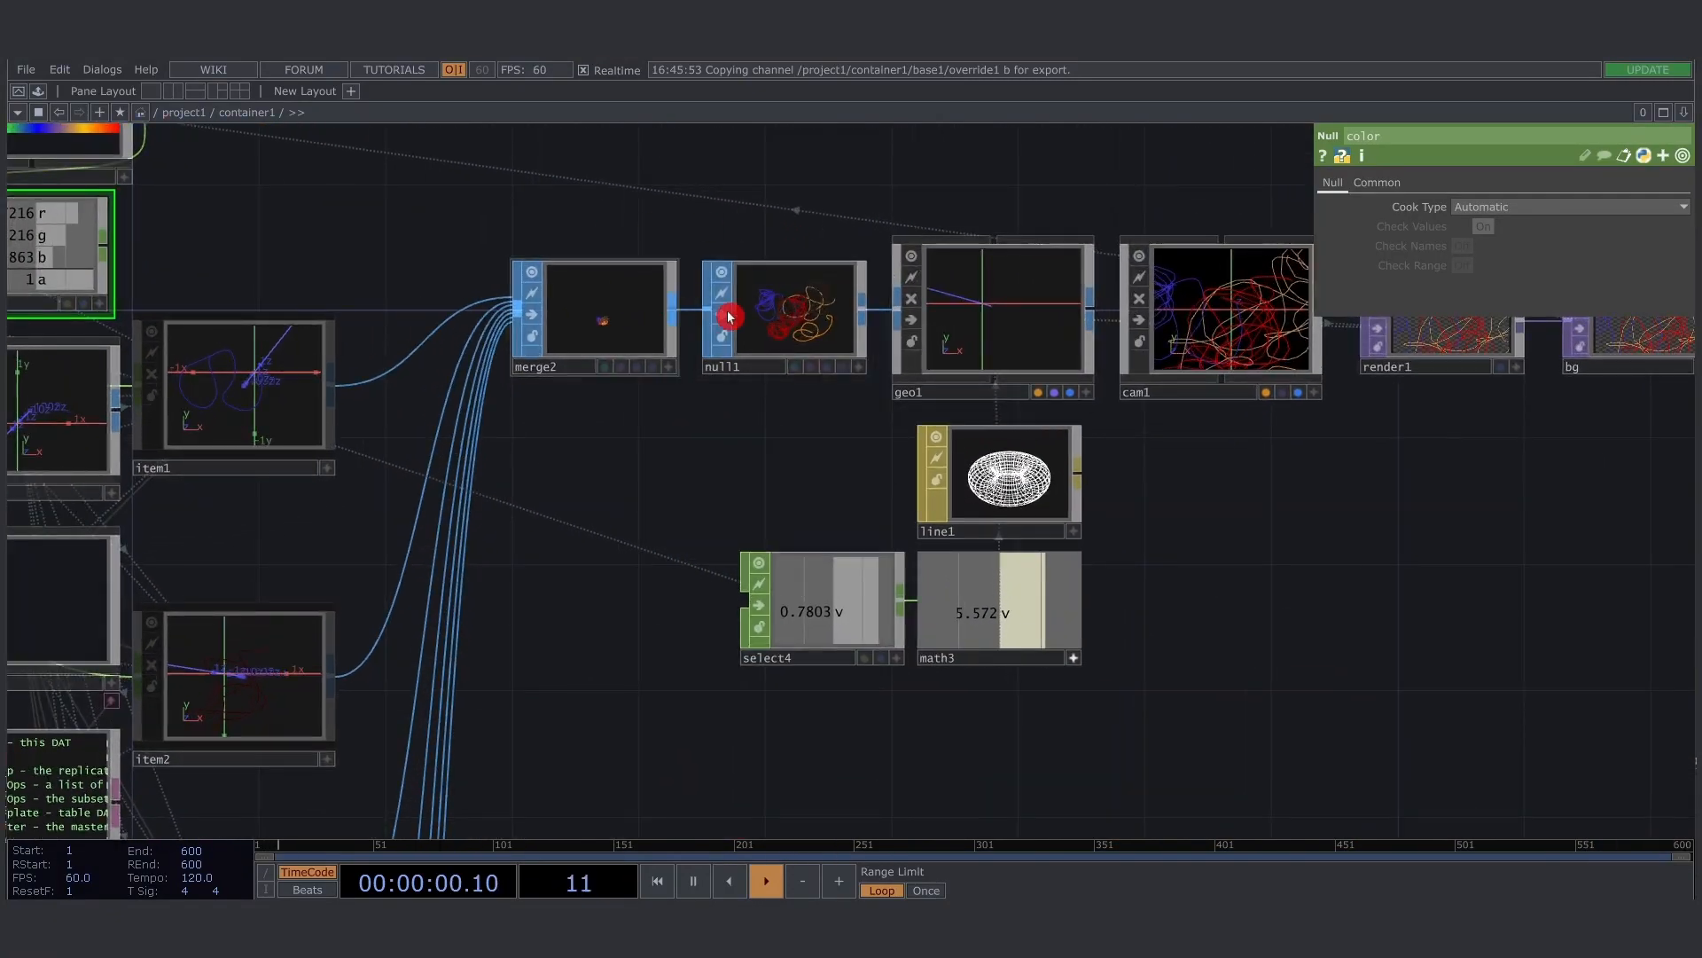
scroll(756, 270, "up", 5)
scroll(827, 331, "up", 5)
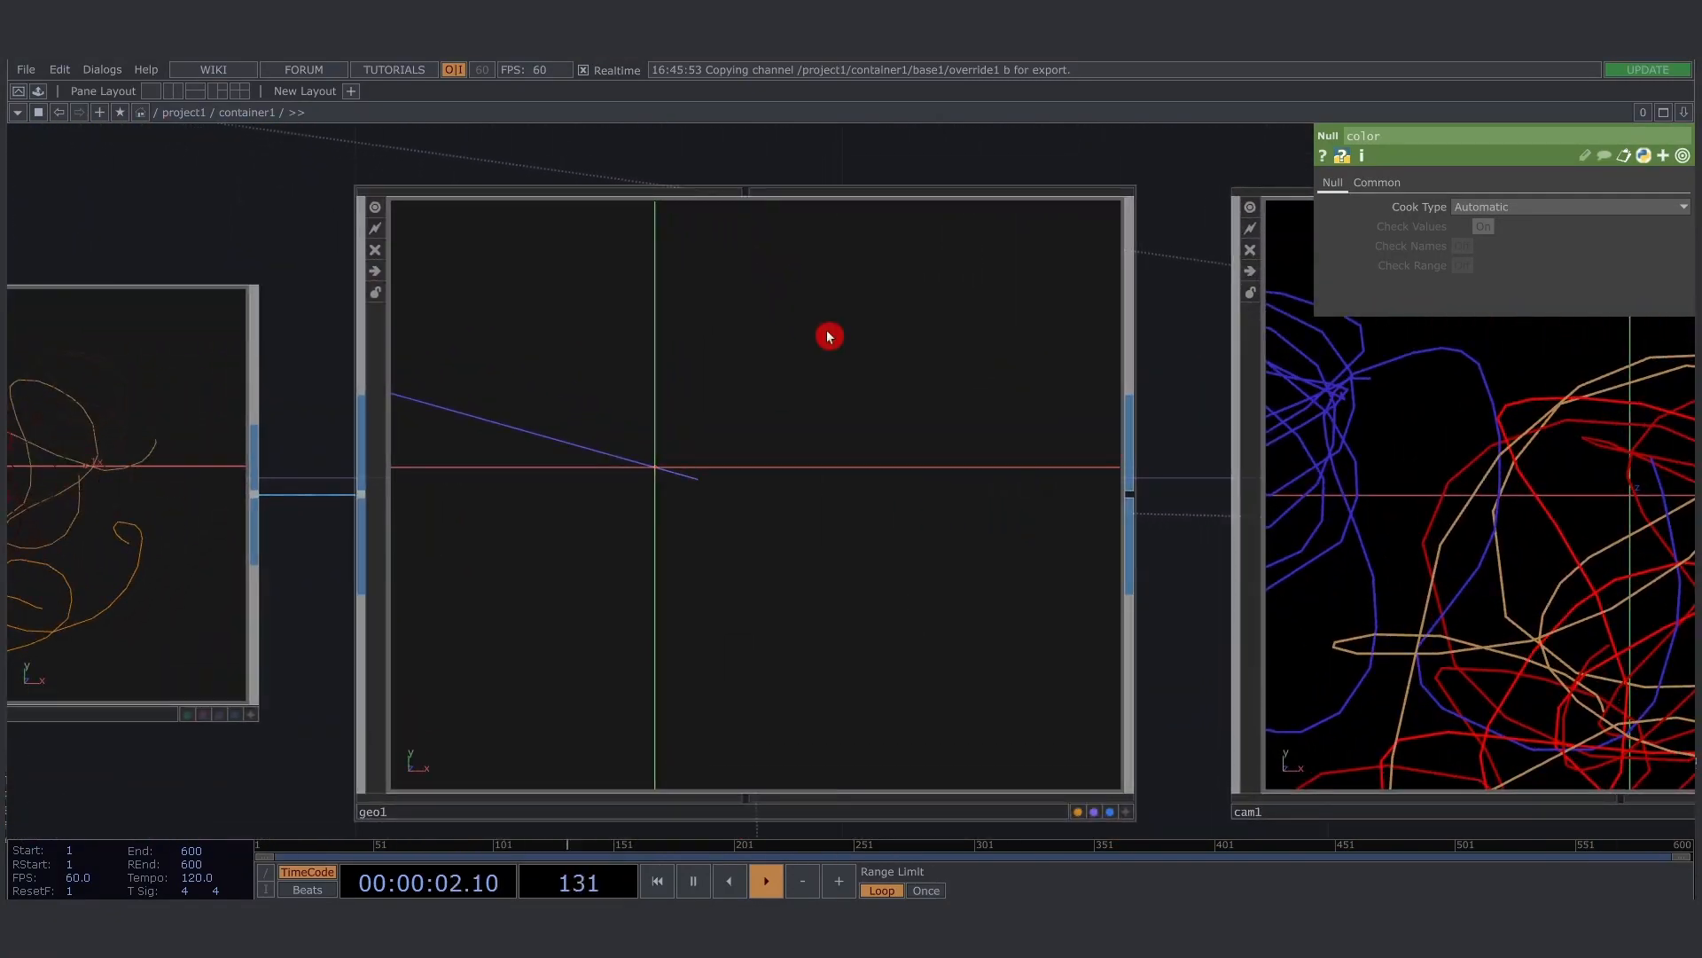
scroll(831, 331, "down", 3)
left_click_drag(577, 224, 1115, 262)
left_click(794, 509)
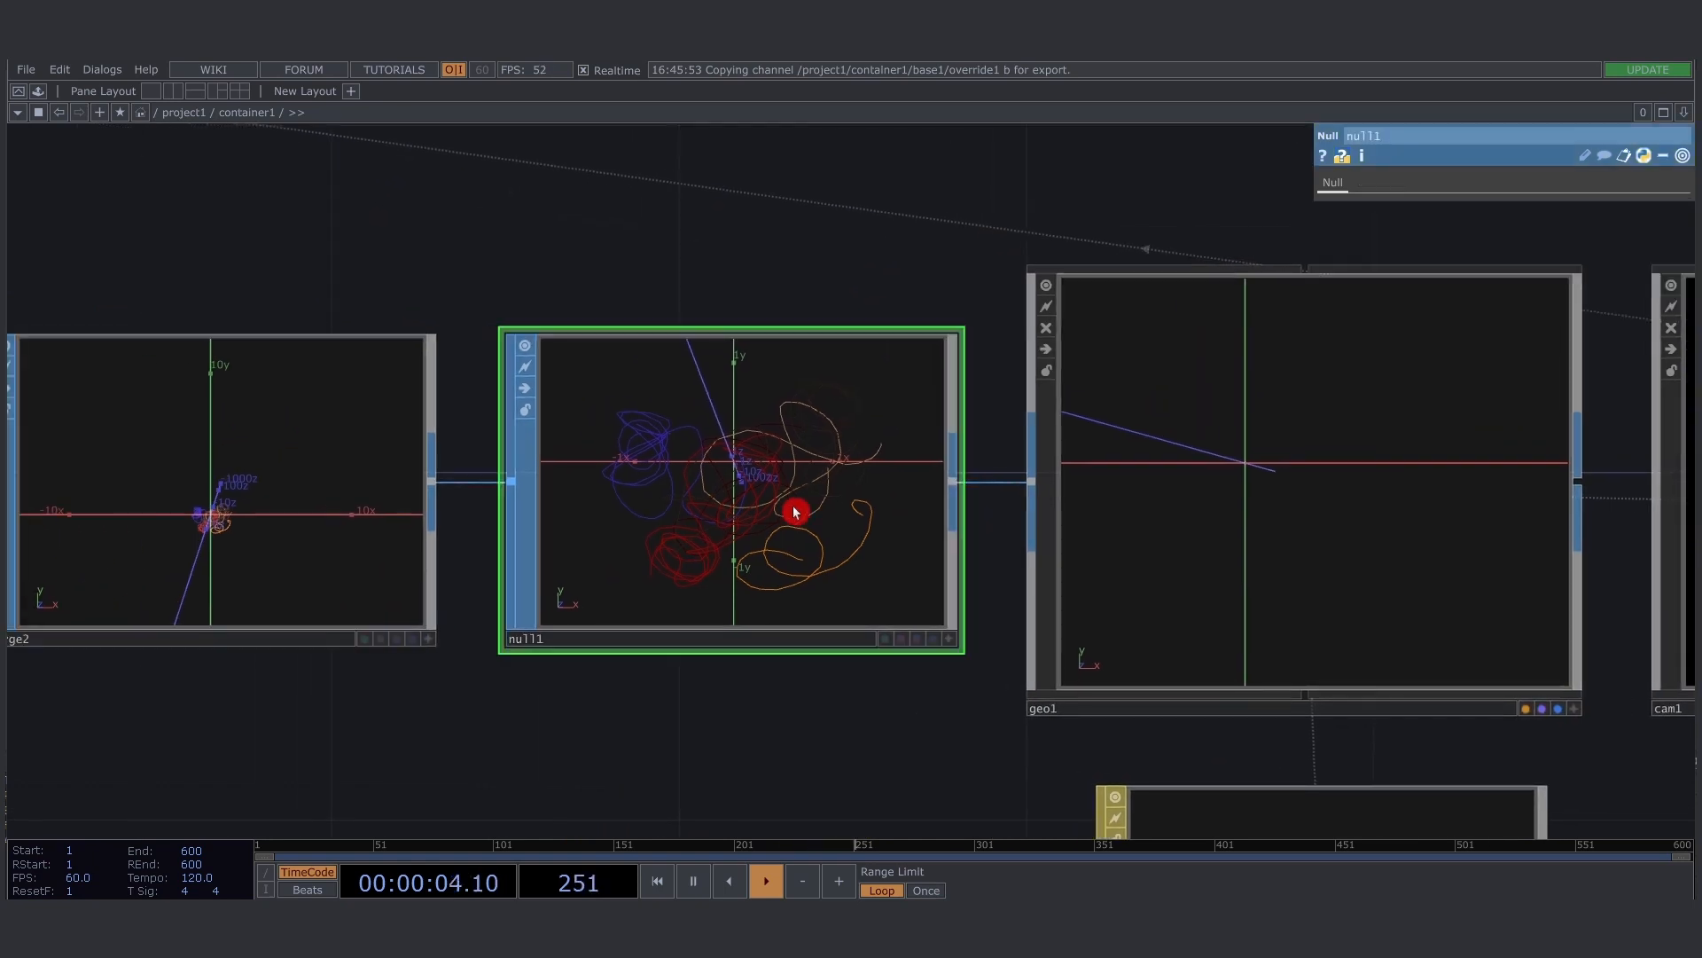
key("a")
left_click_drag(794, 509, 757, 524)
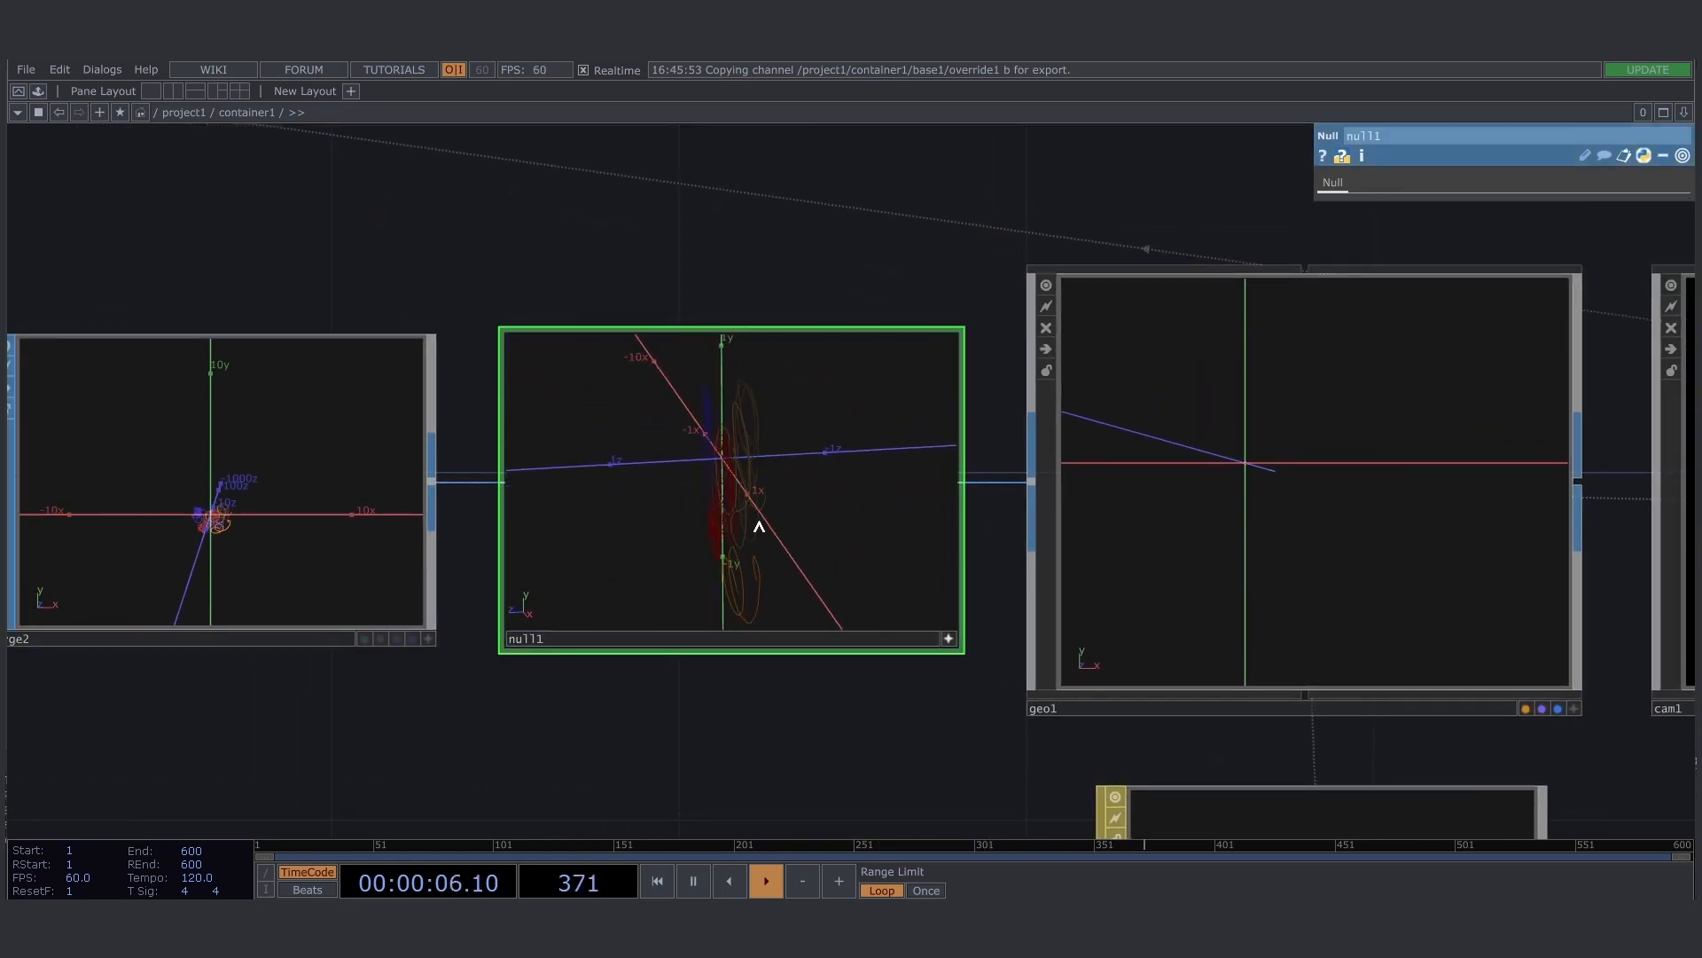
middle_click_drag(756, 521, 725, 440)
left_click_drag(726, 440, 777, 515)
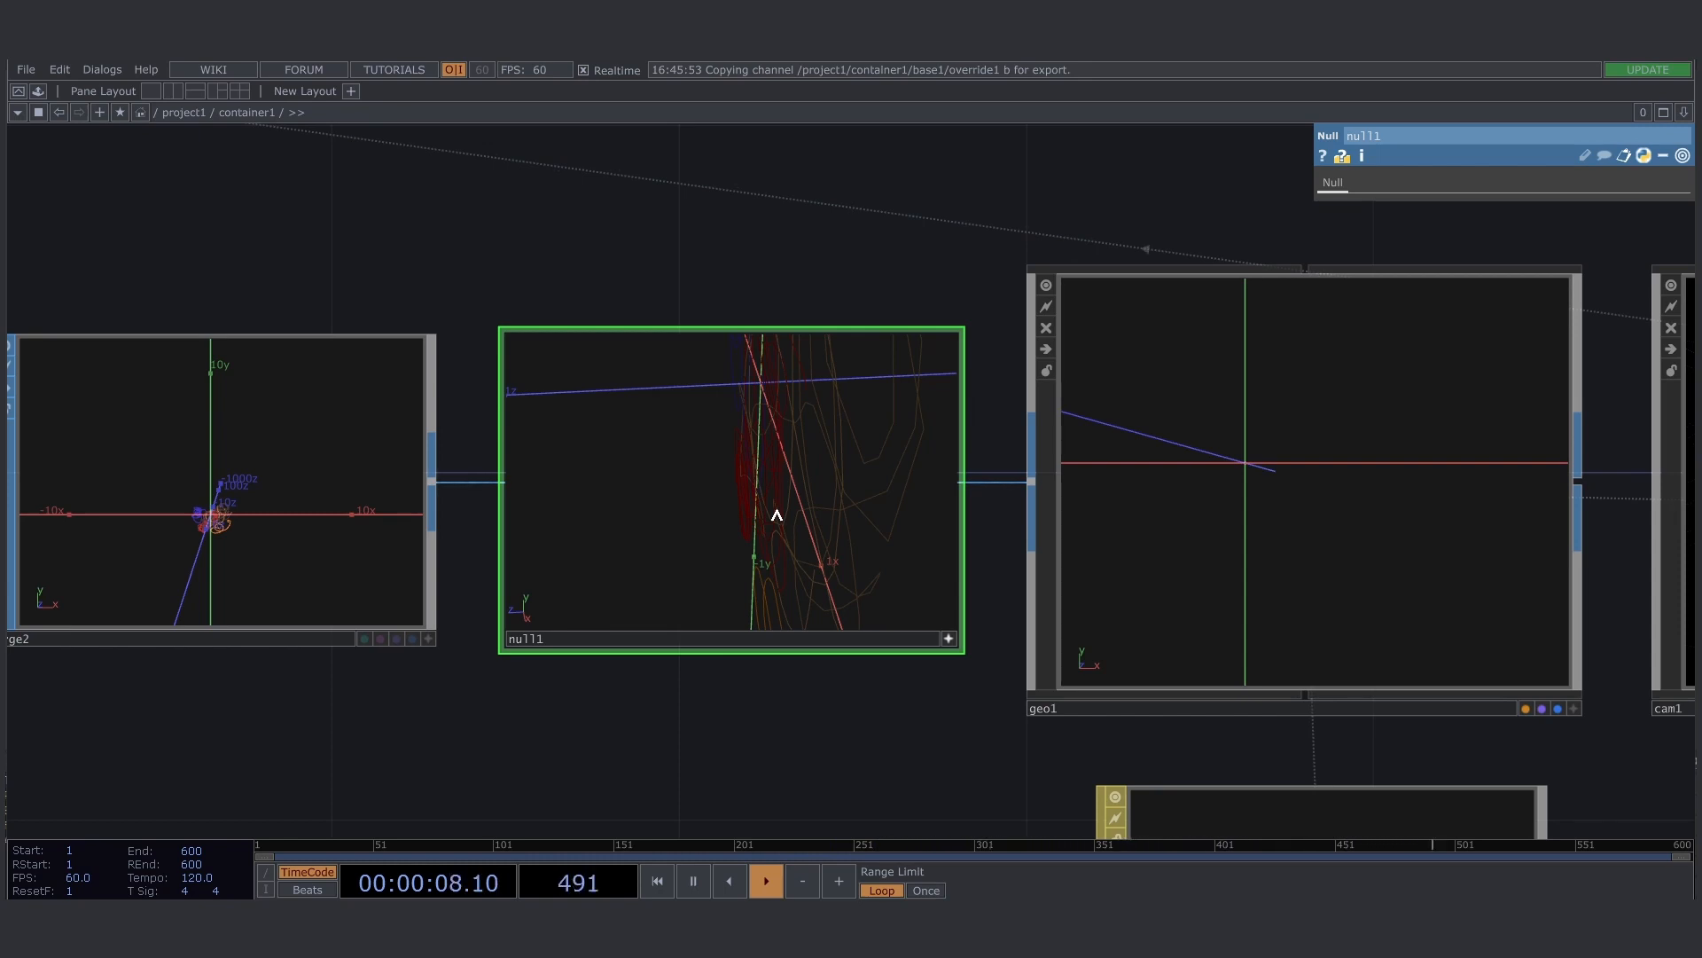
left_click_drag(819, 486, 761, 534)
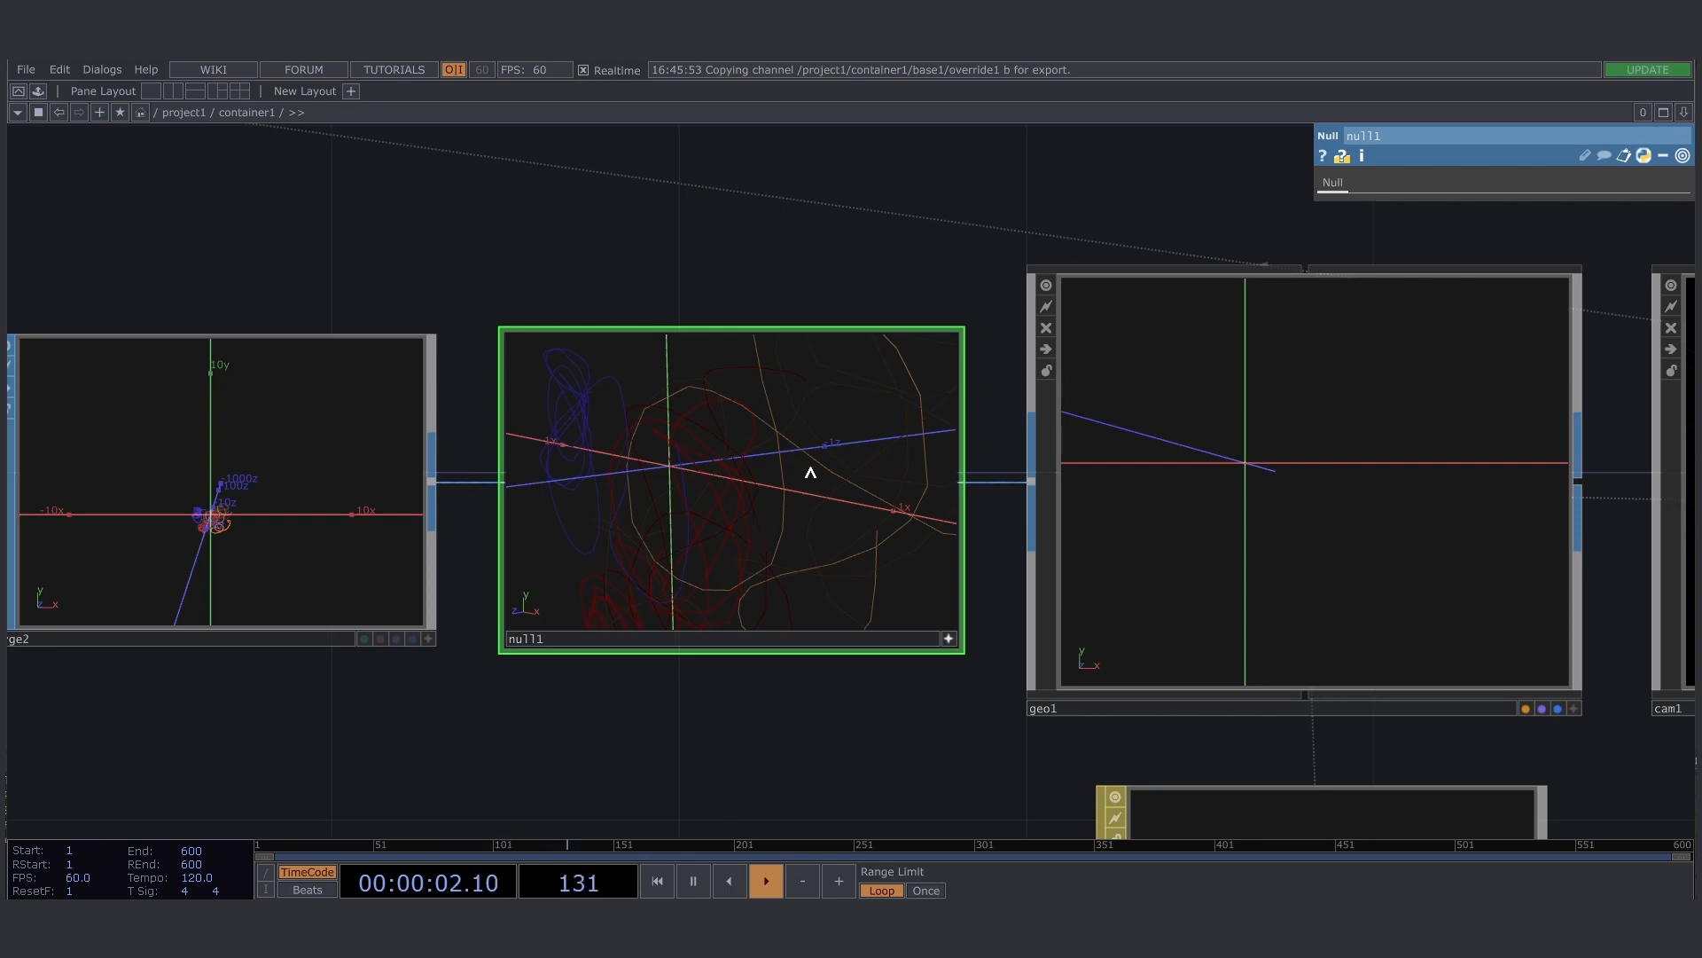
Bring up the canvas again to check the line overlaps, close it and deactivate null1's viewer
key("alt+Tab")
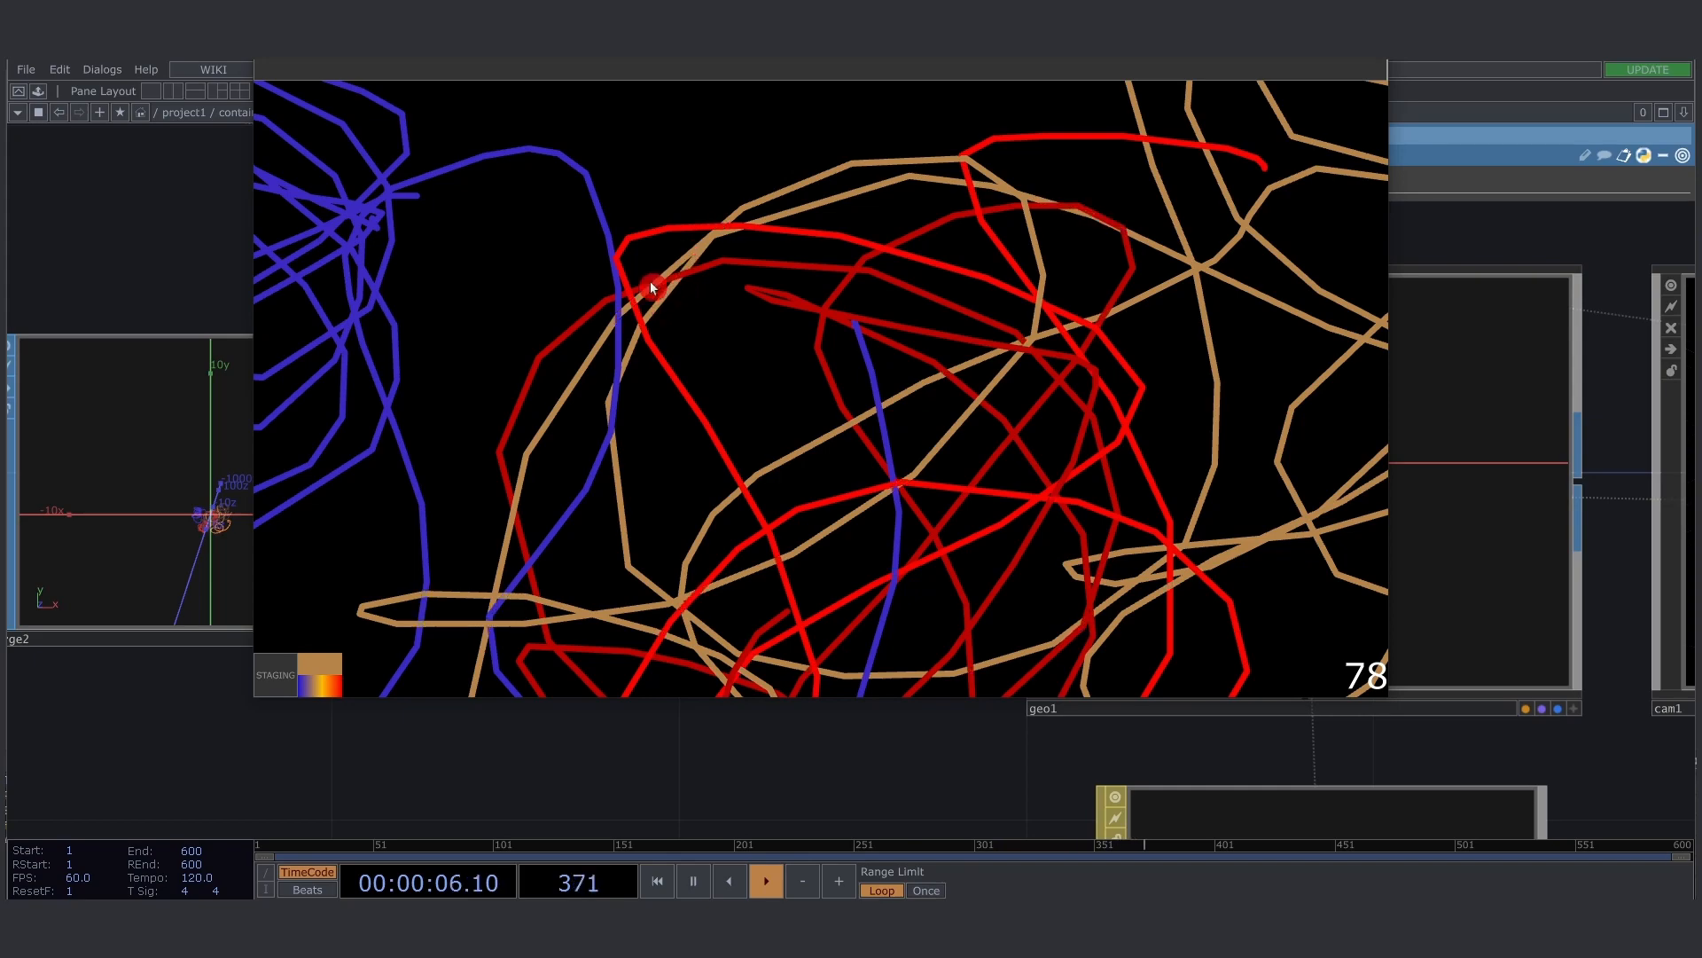
left_click(1362, 67)
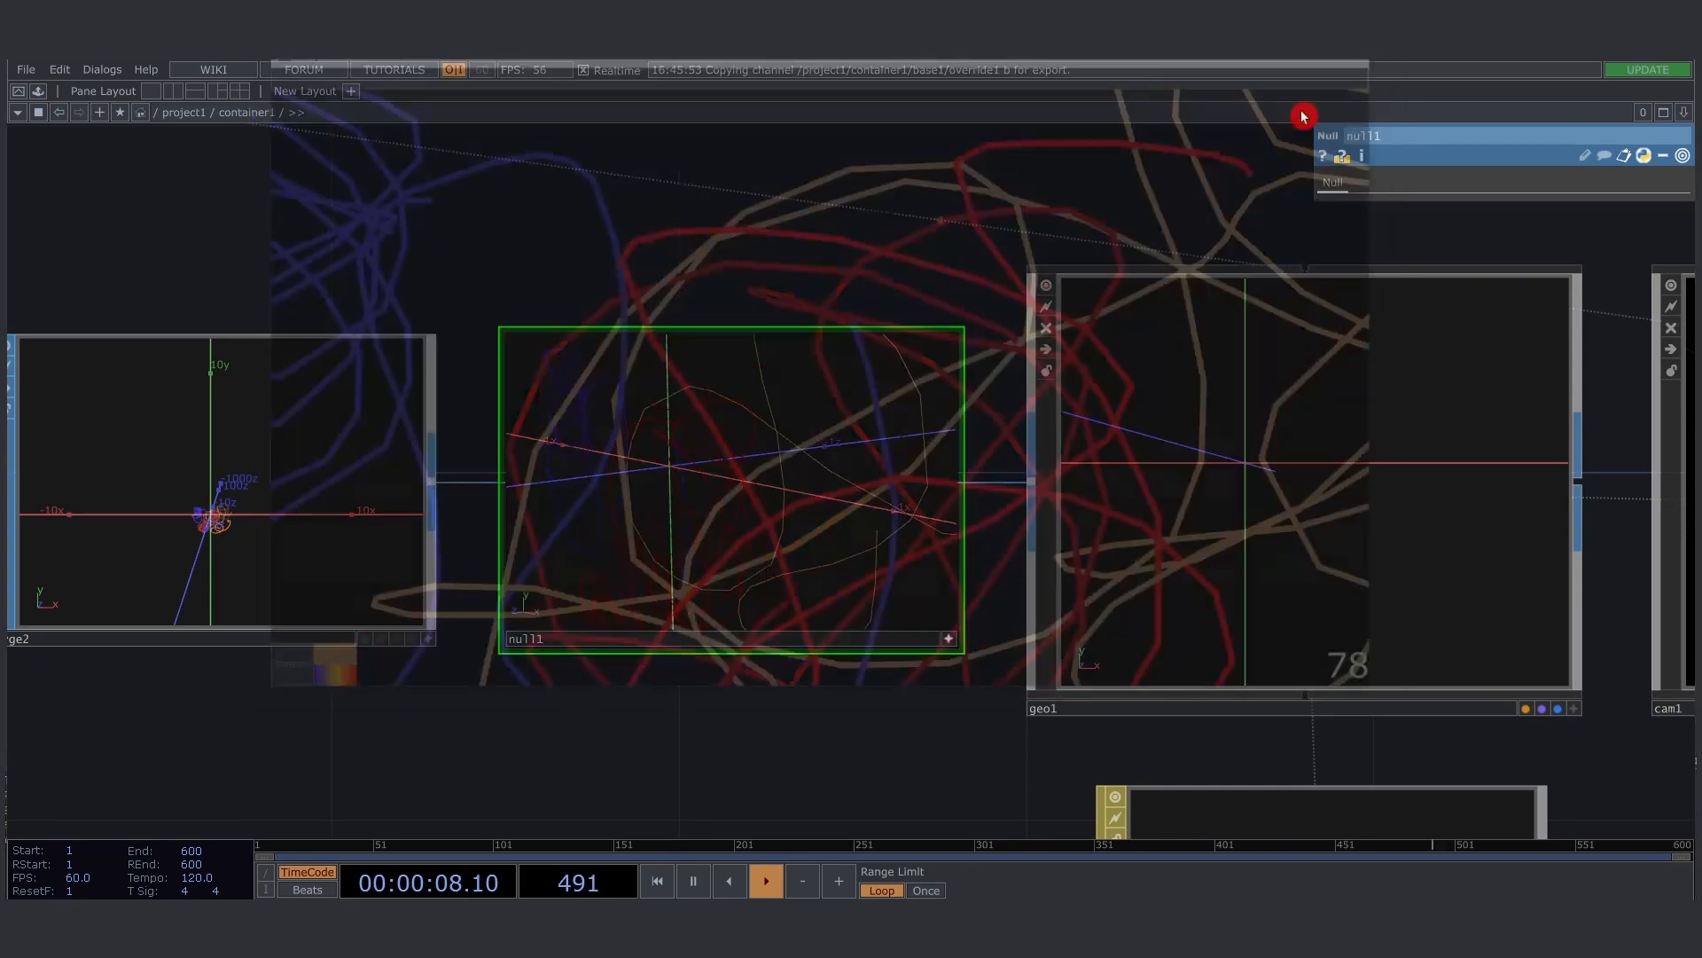
left_click(953, 641)
Open line0 and add a Constant CHOP in the free space above trim2
scroll(1107, 573, "down", 7)
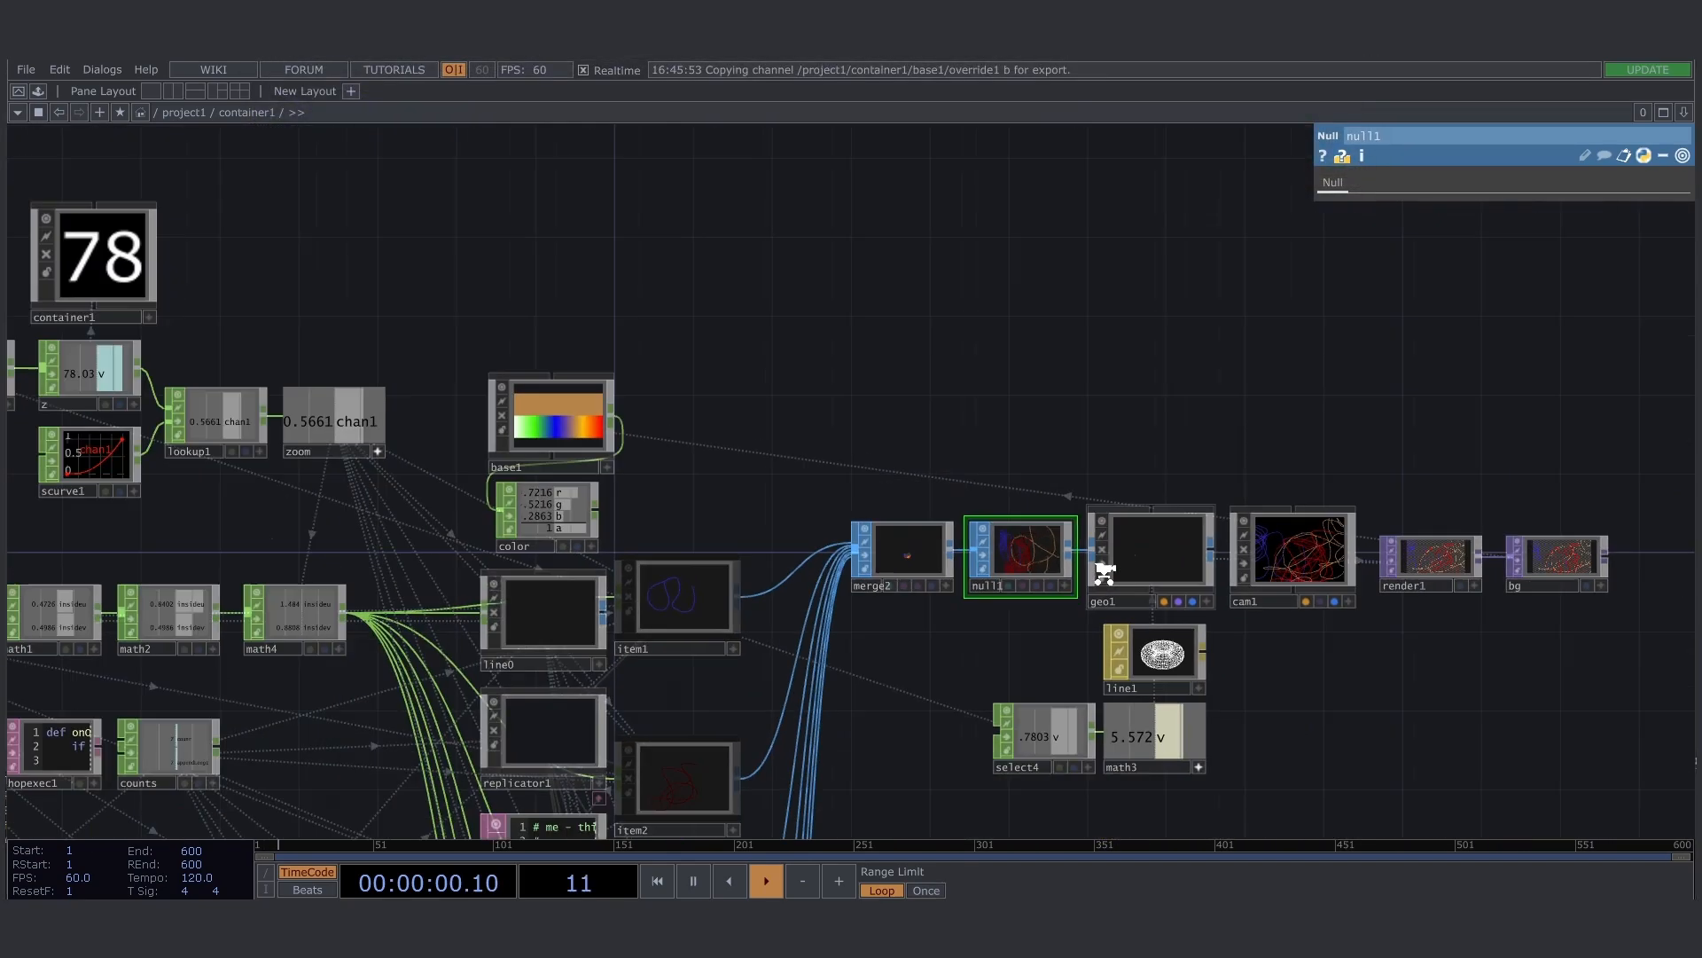
left_click_drag(867, 483, 940, 339)
double_click(734, 464)
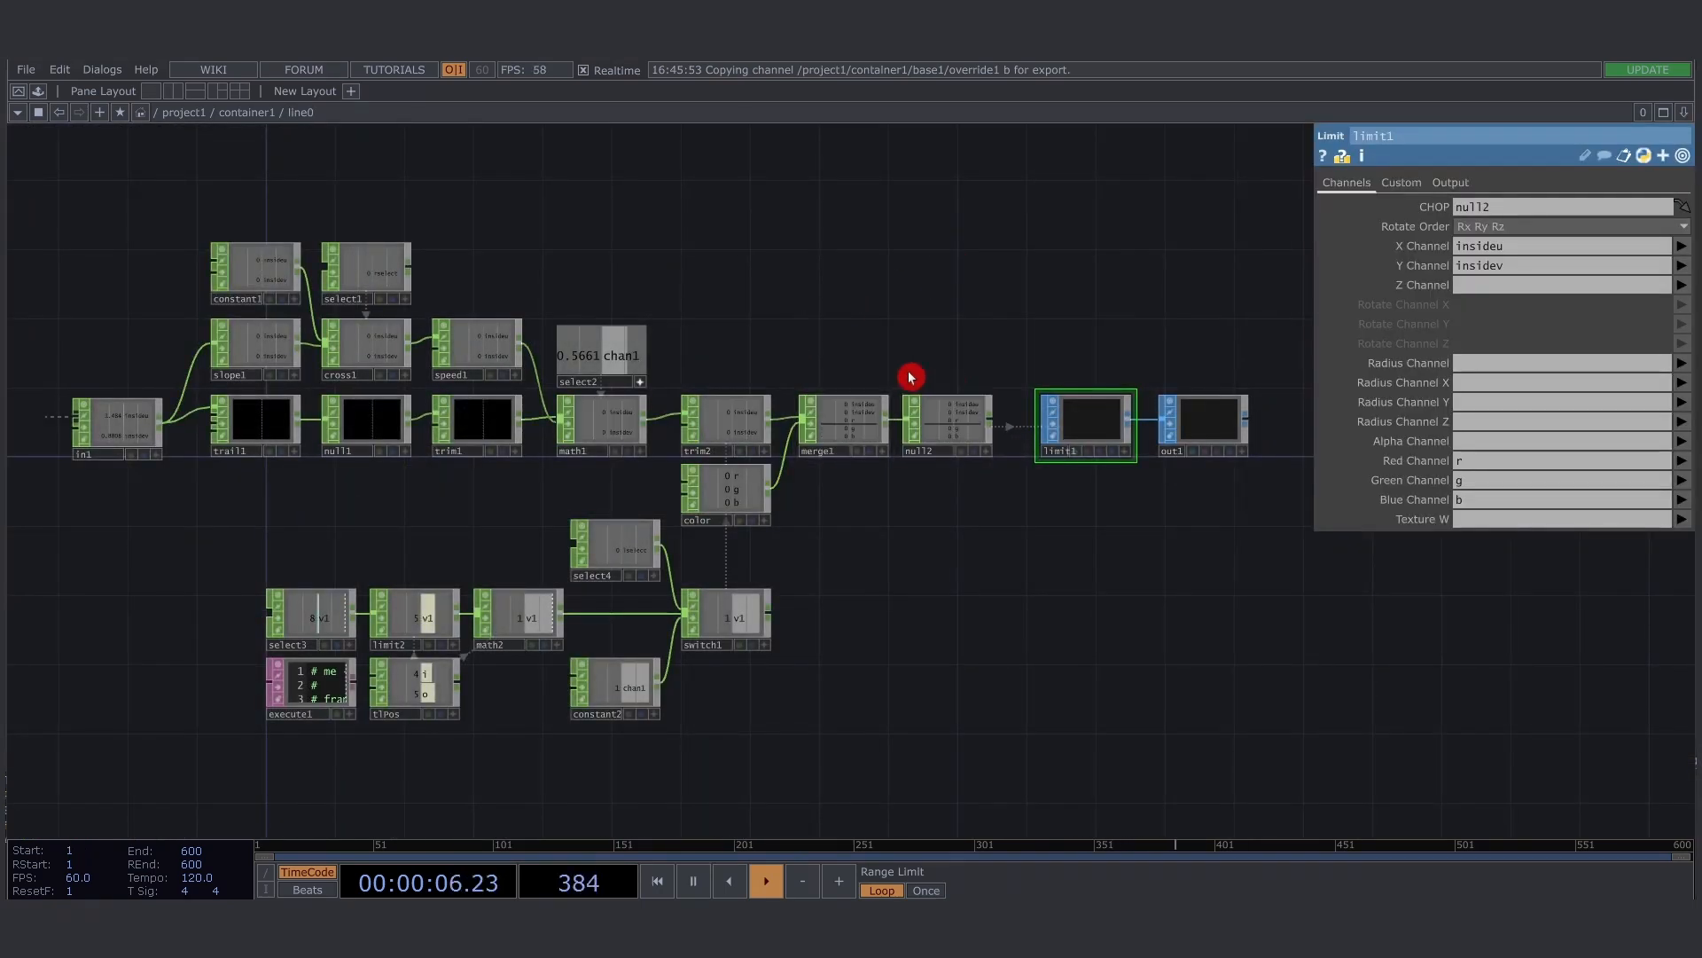
scroll(721, 394, "up", 4)
left_click_drag(733, 346, 597, 369)
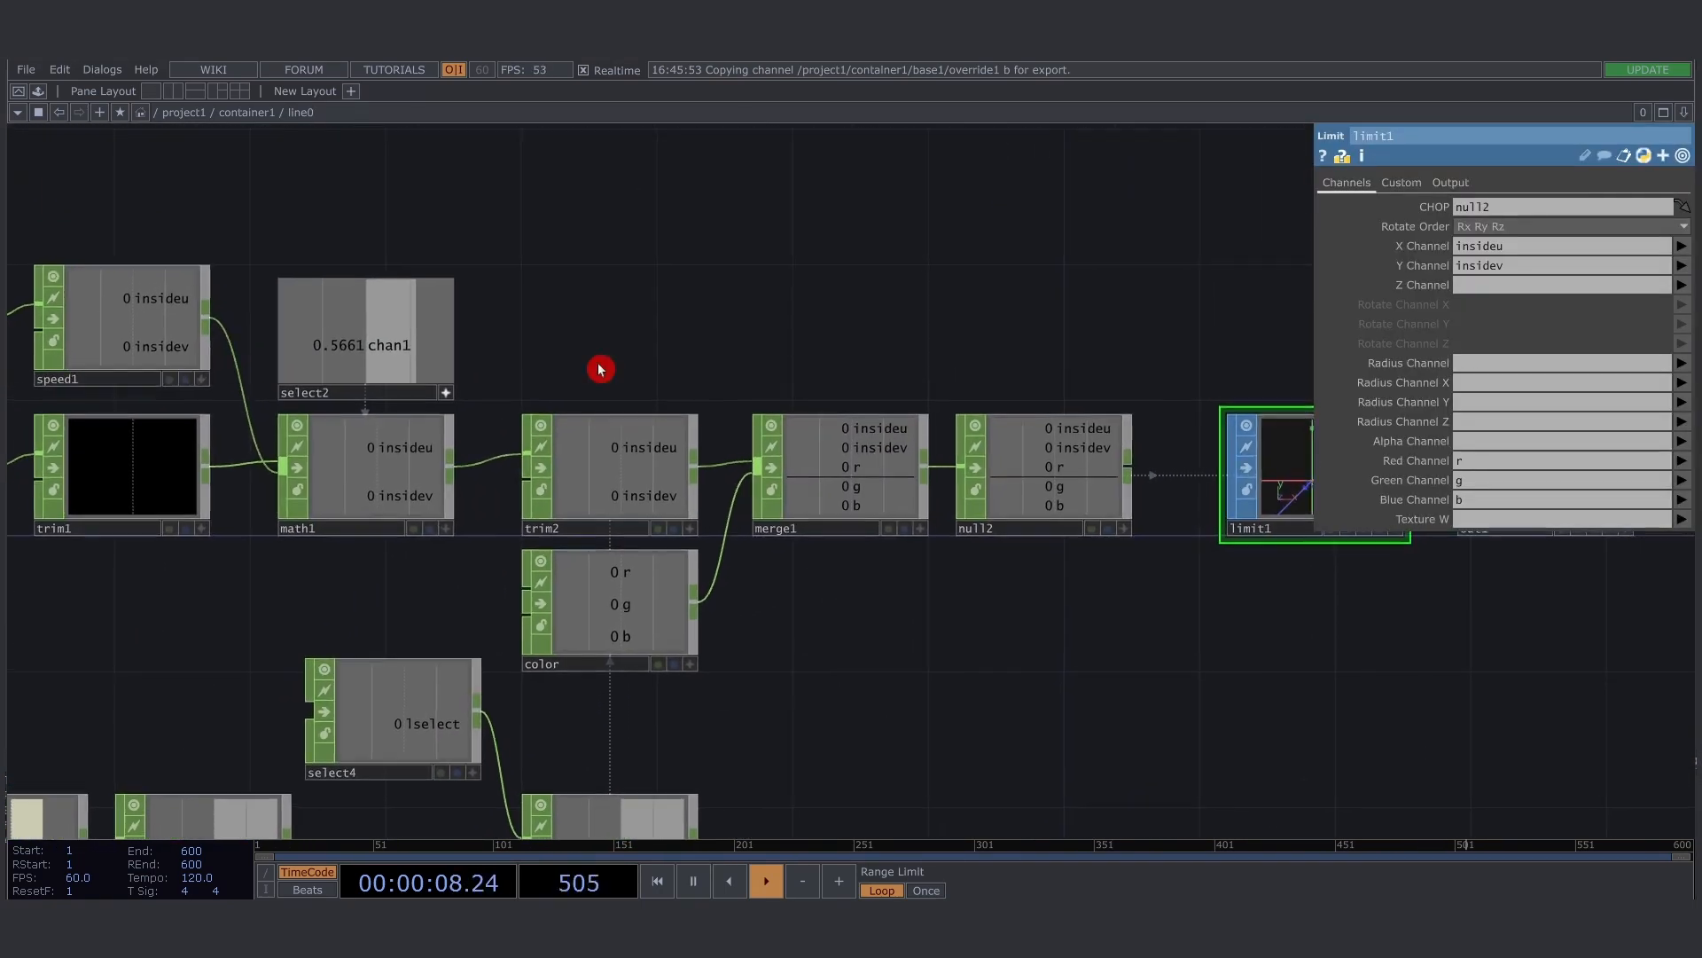
key("Tab")
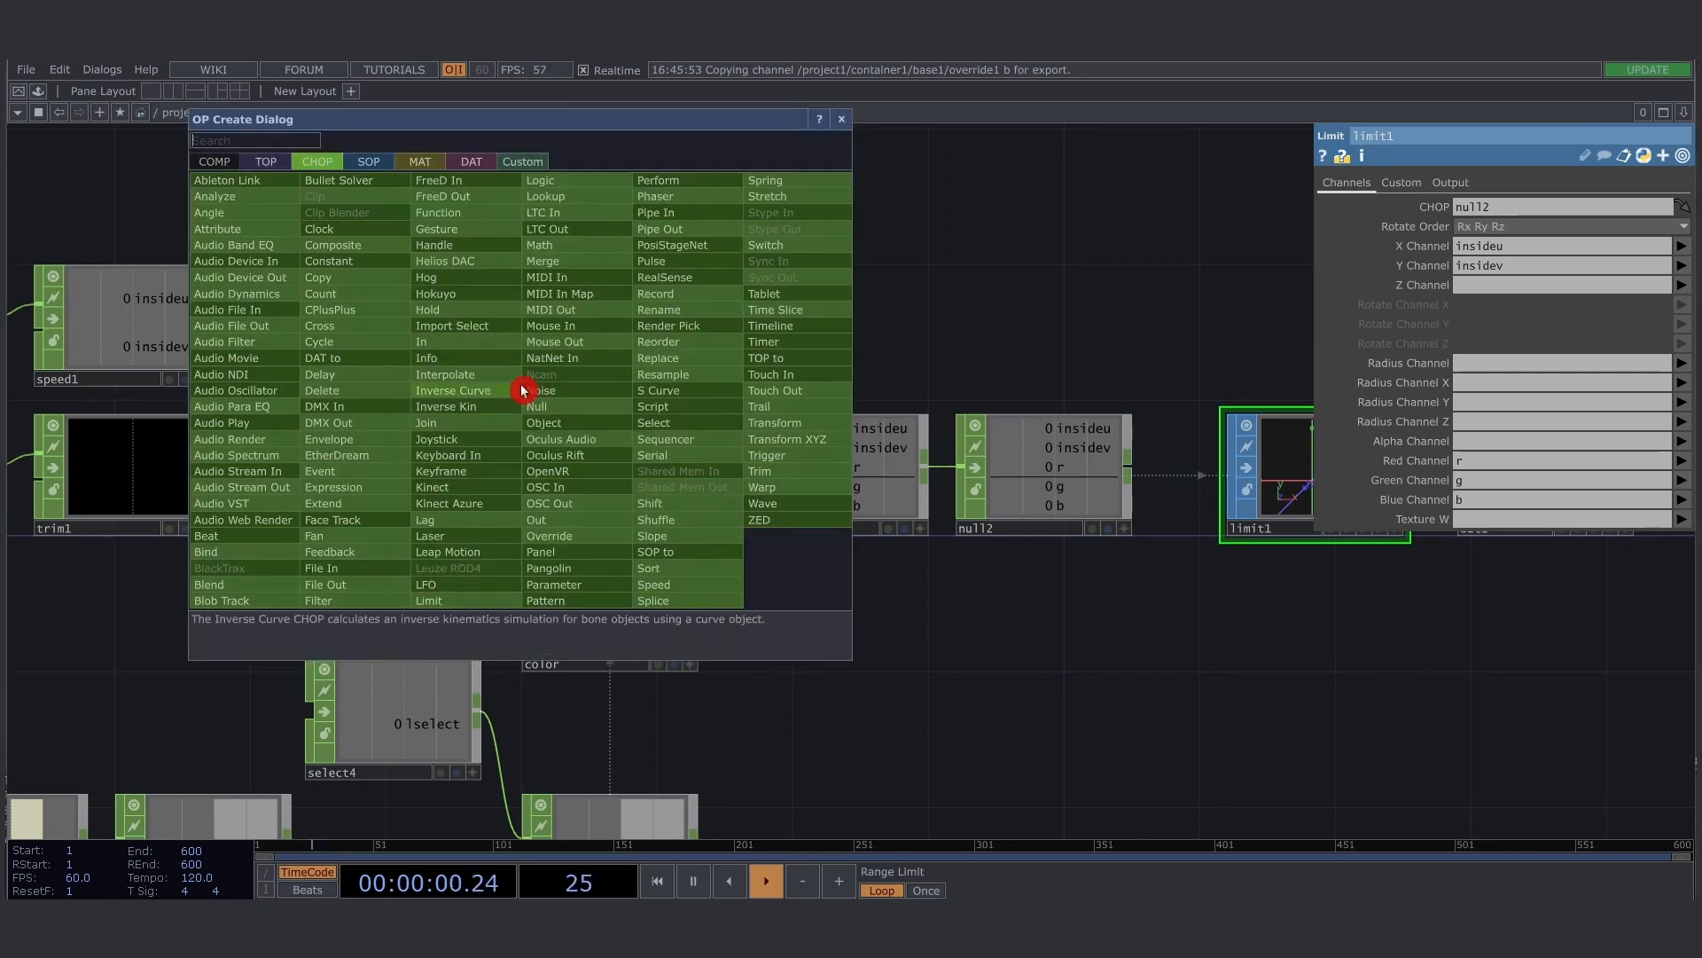
type("cons")
key("Return")
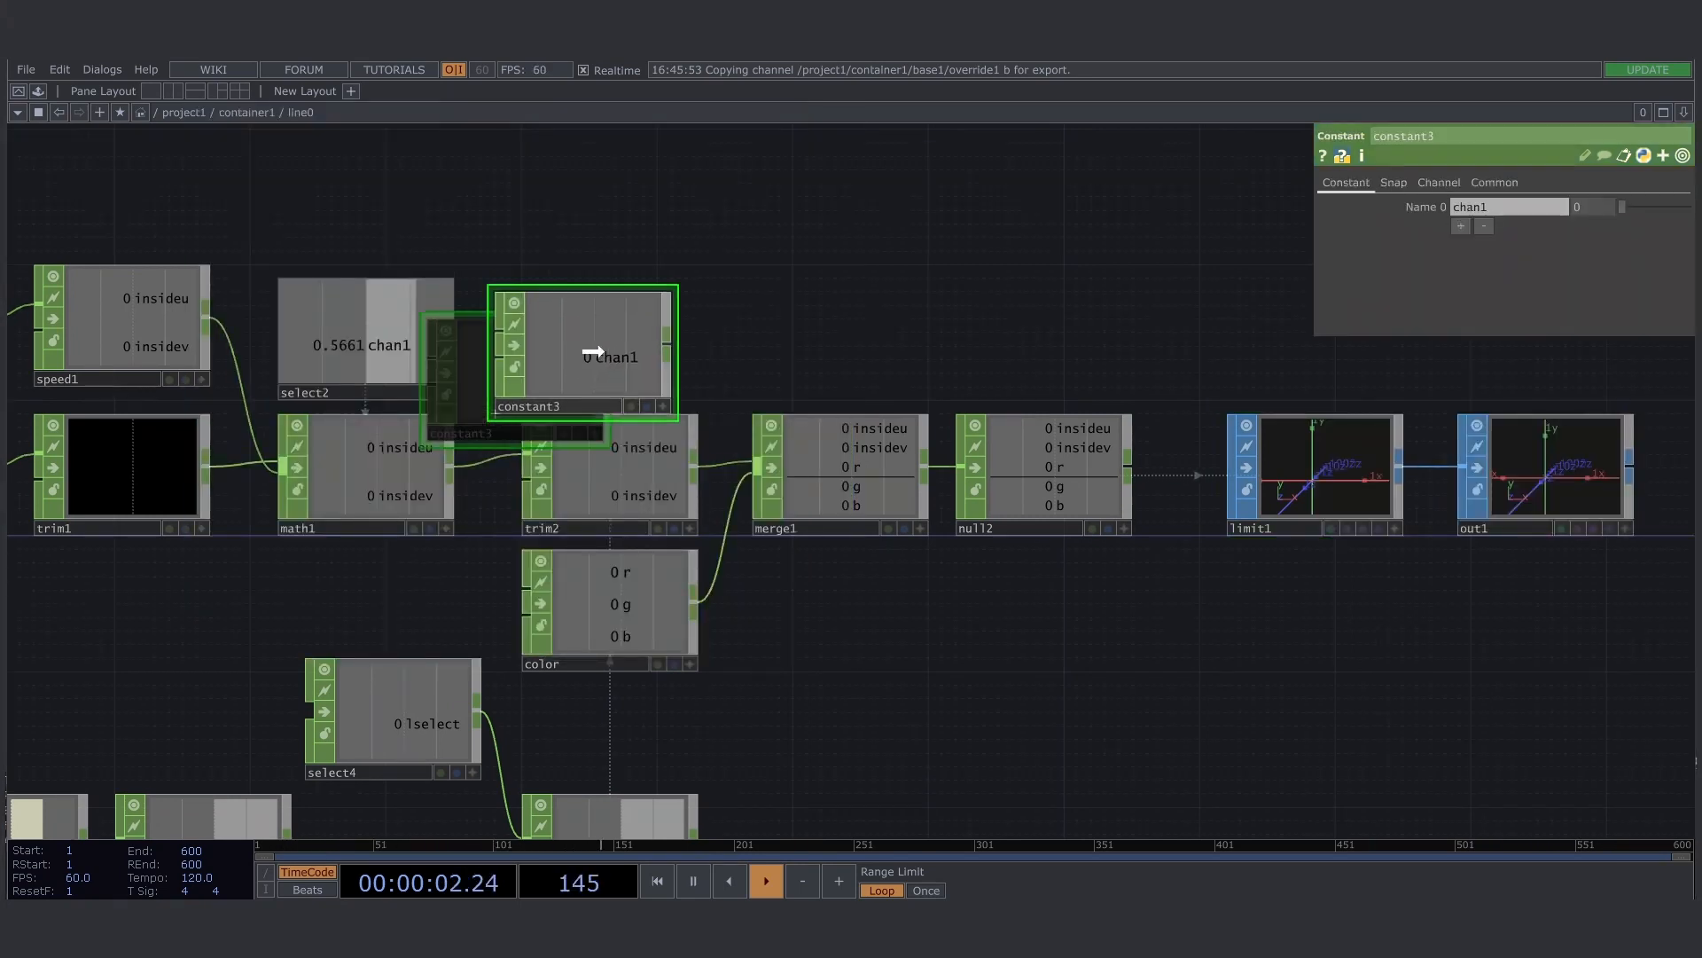
left_click(616, 334)
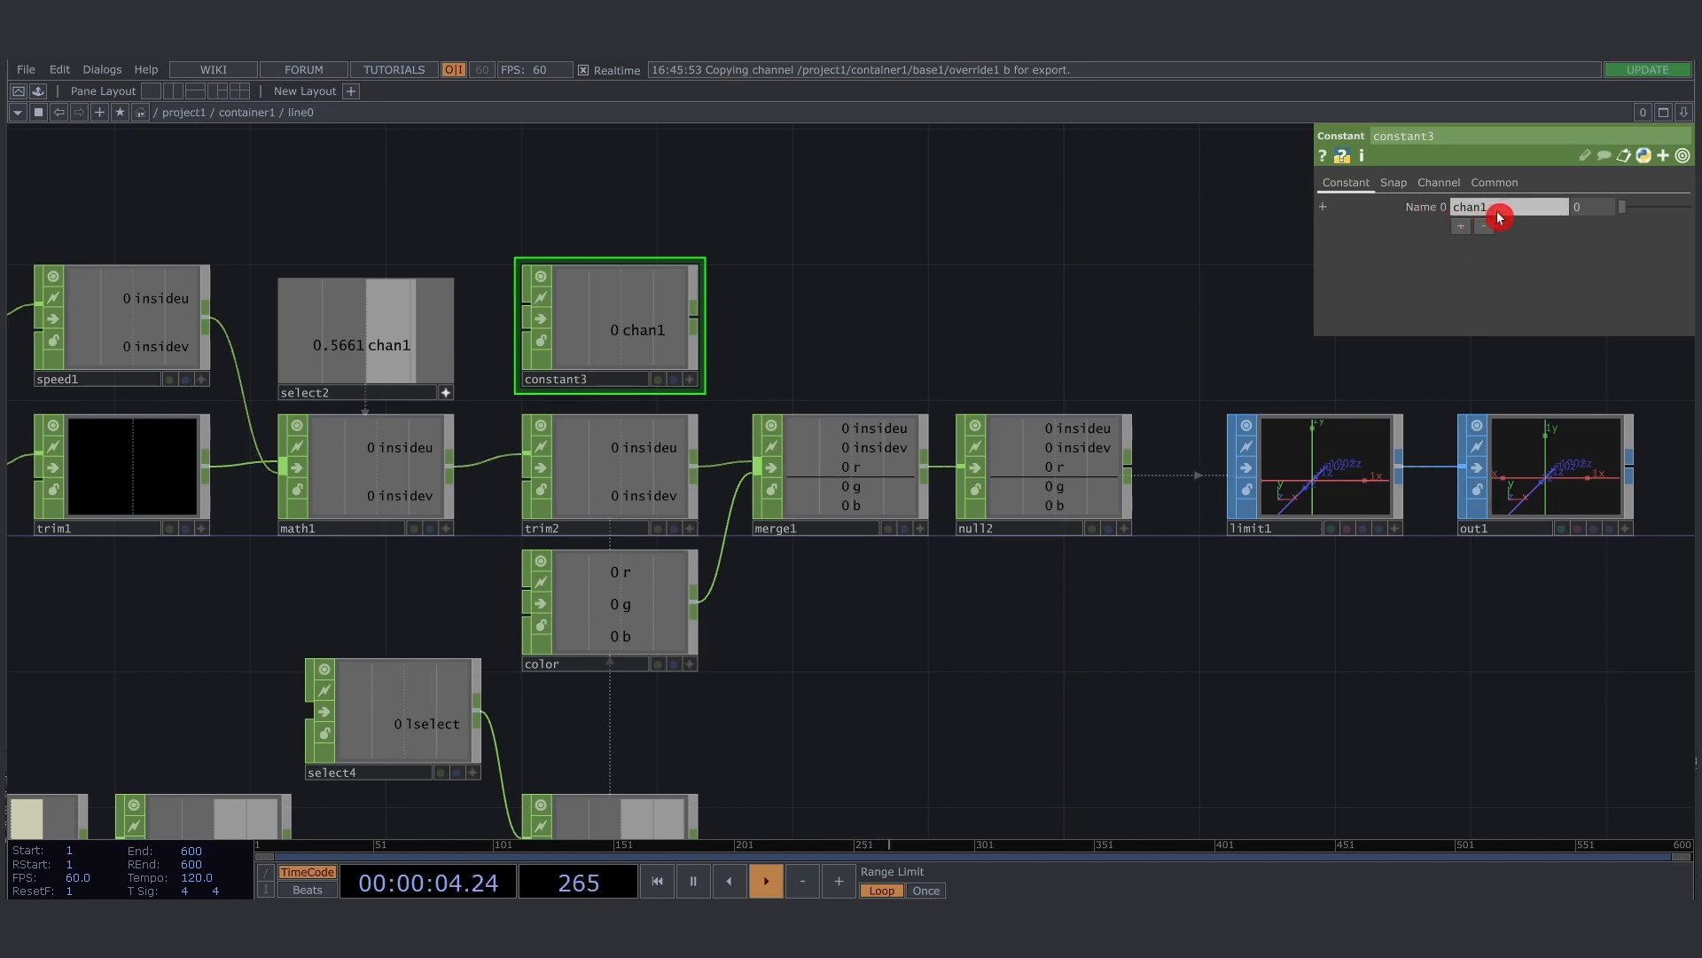
key("Return")
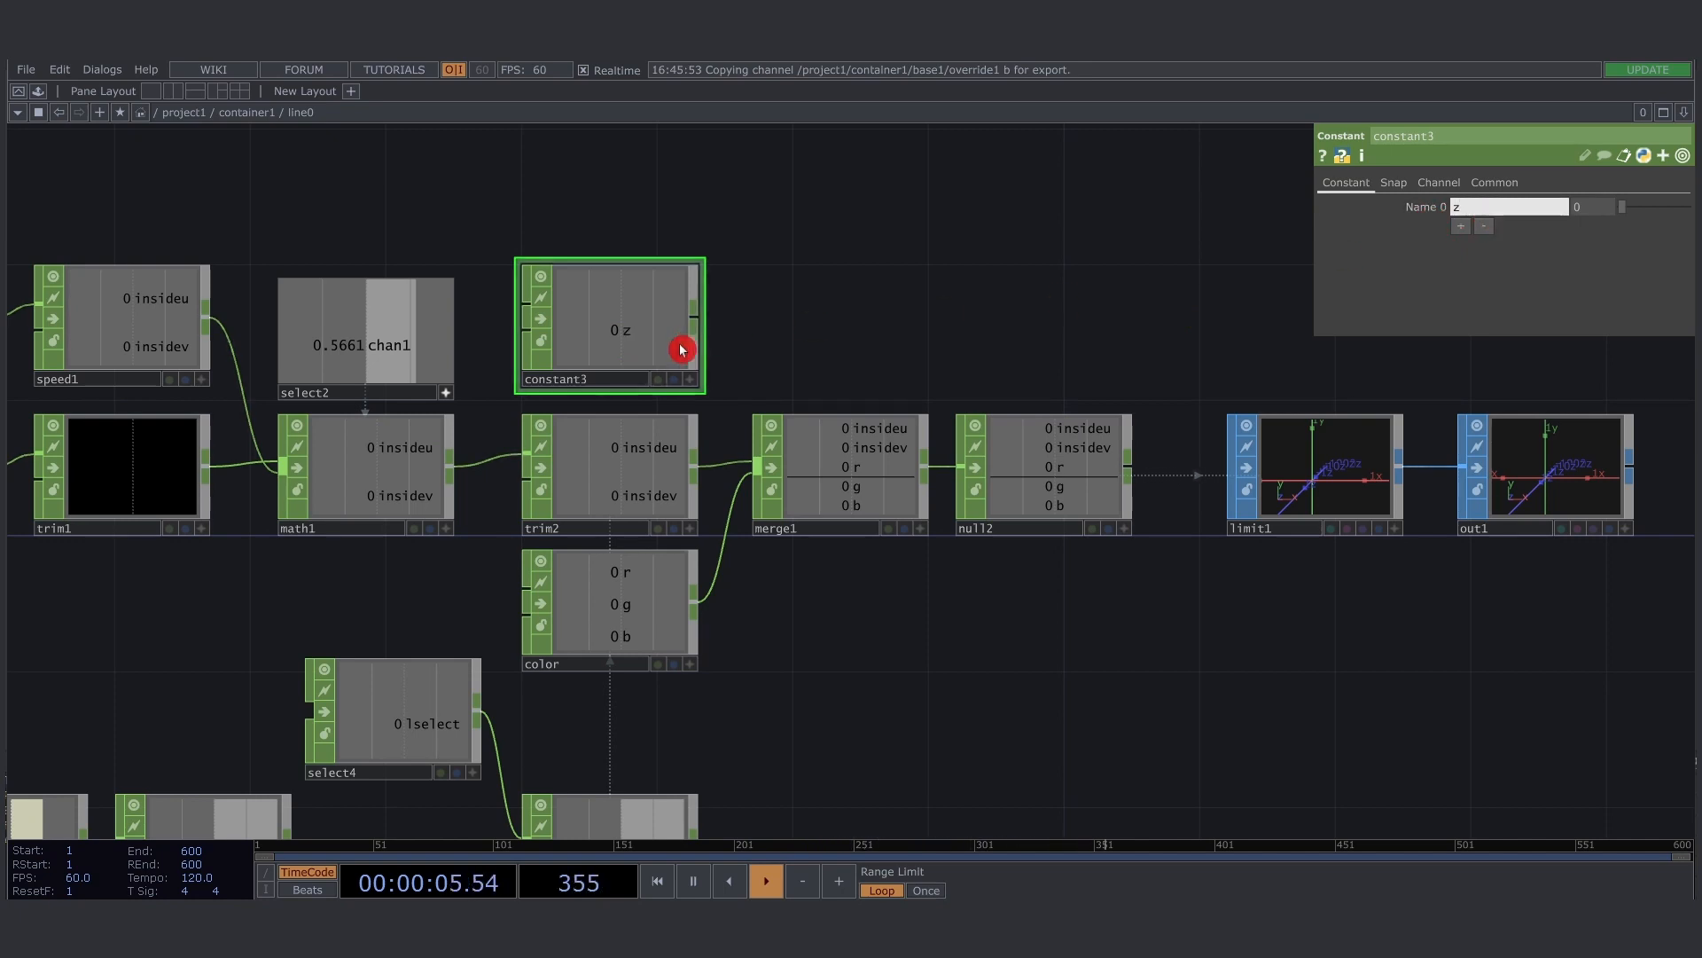
left_click(610, 382)
type("z")
key("Return")
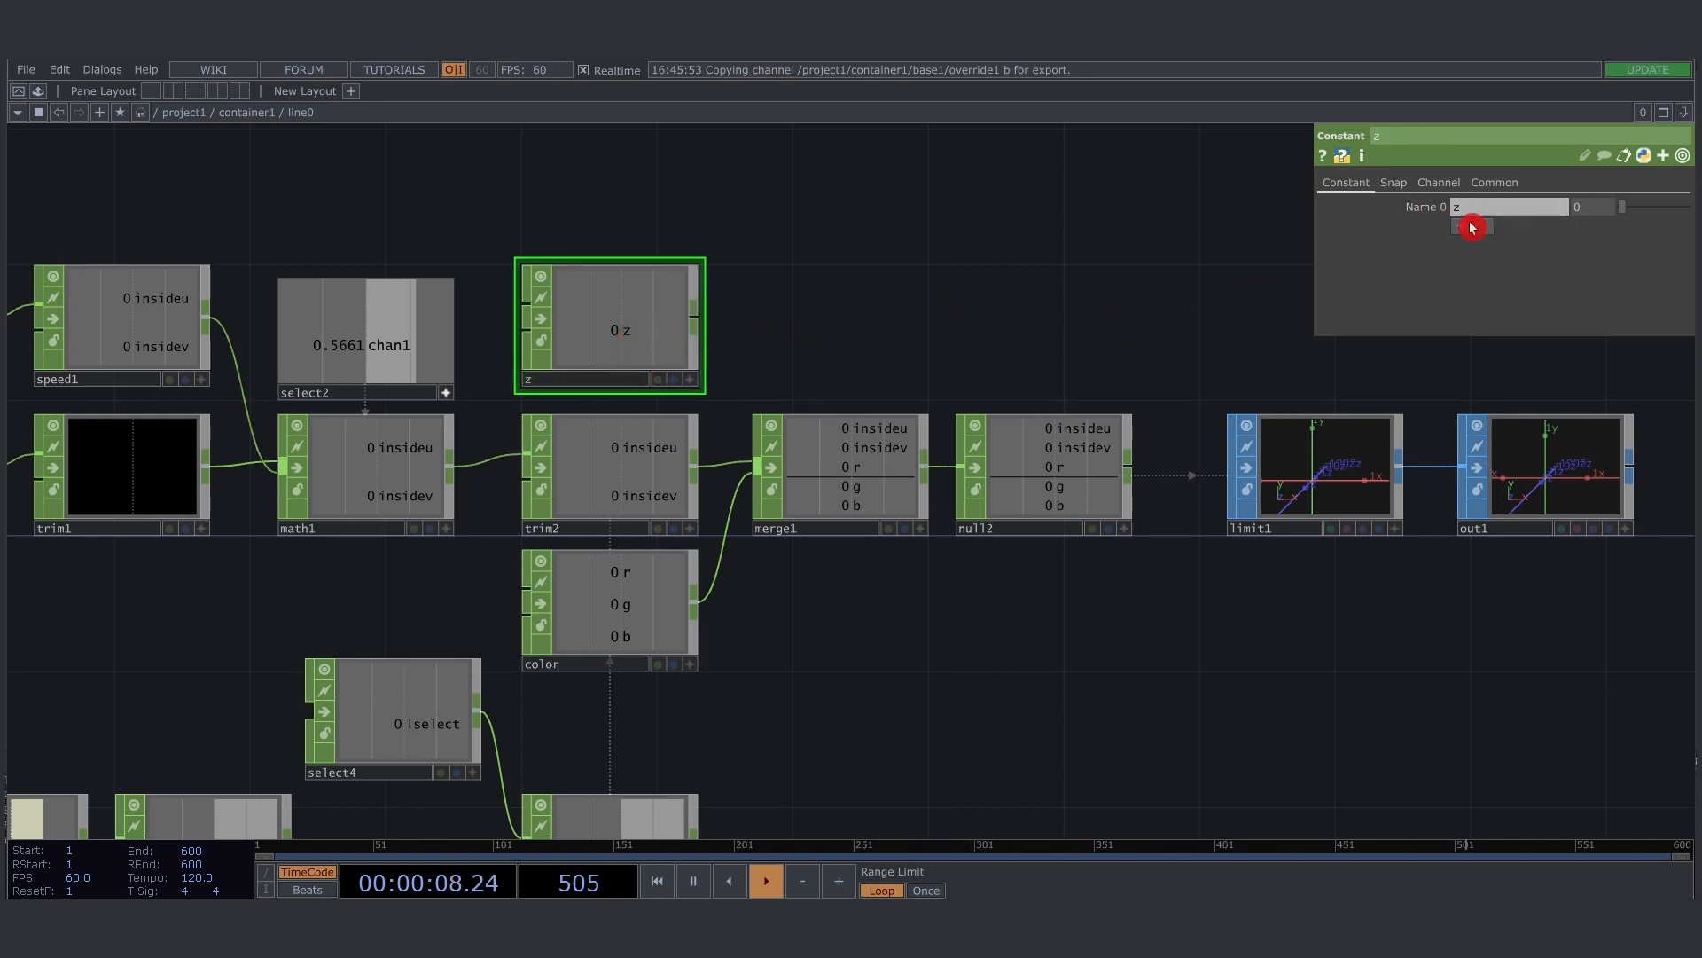
left_click(1429, 209)
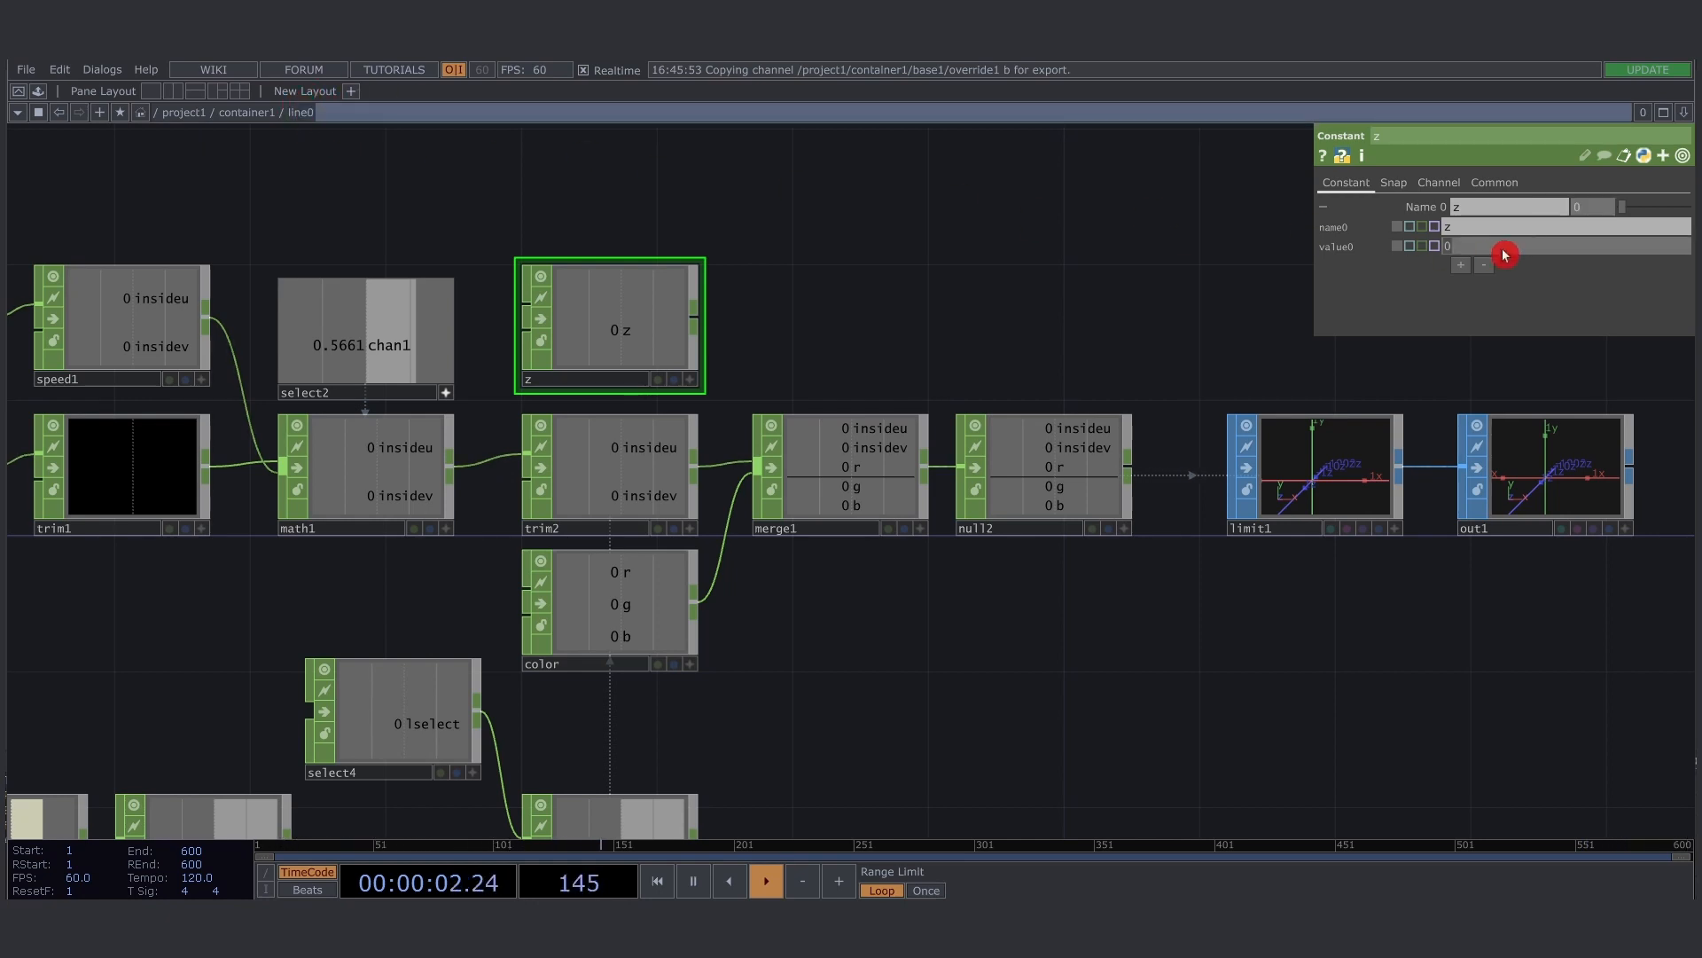
type("me.parent().digits/1000")
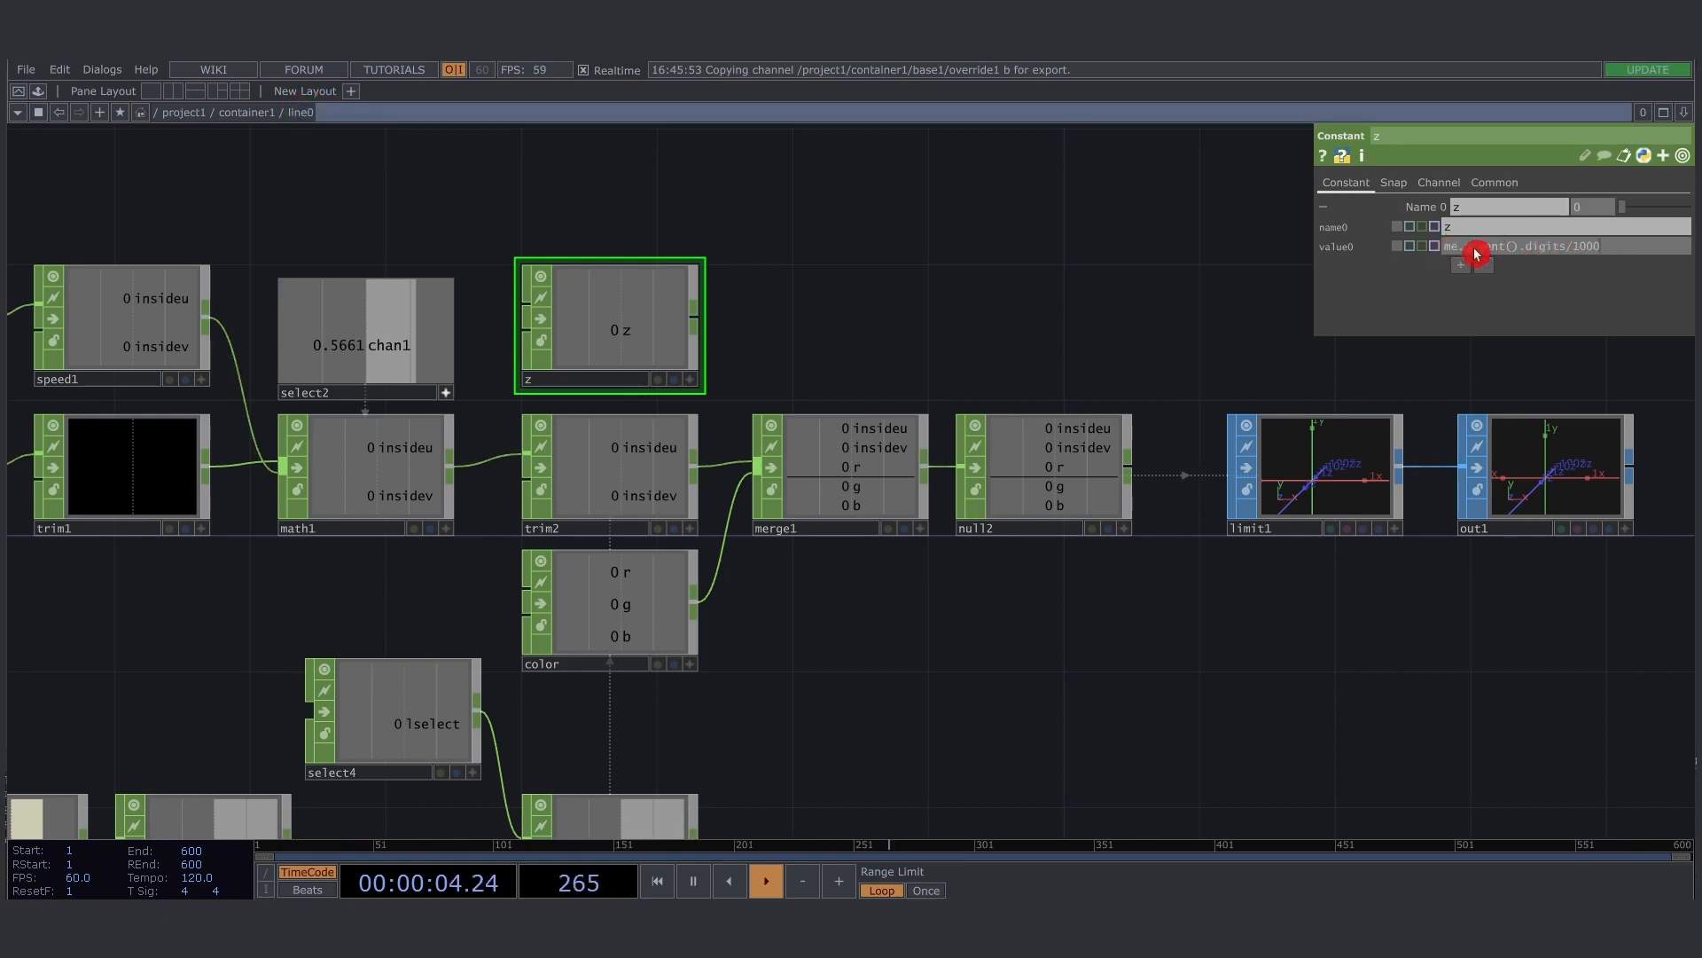
left_click_drag(1458, 249, 1409, 248)
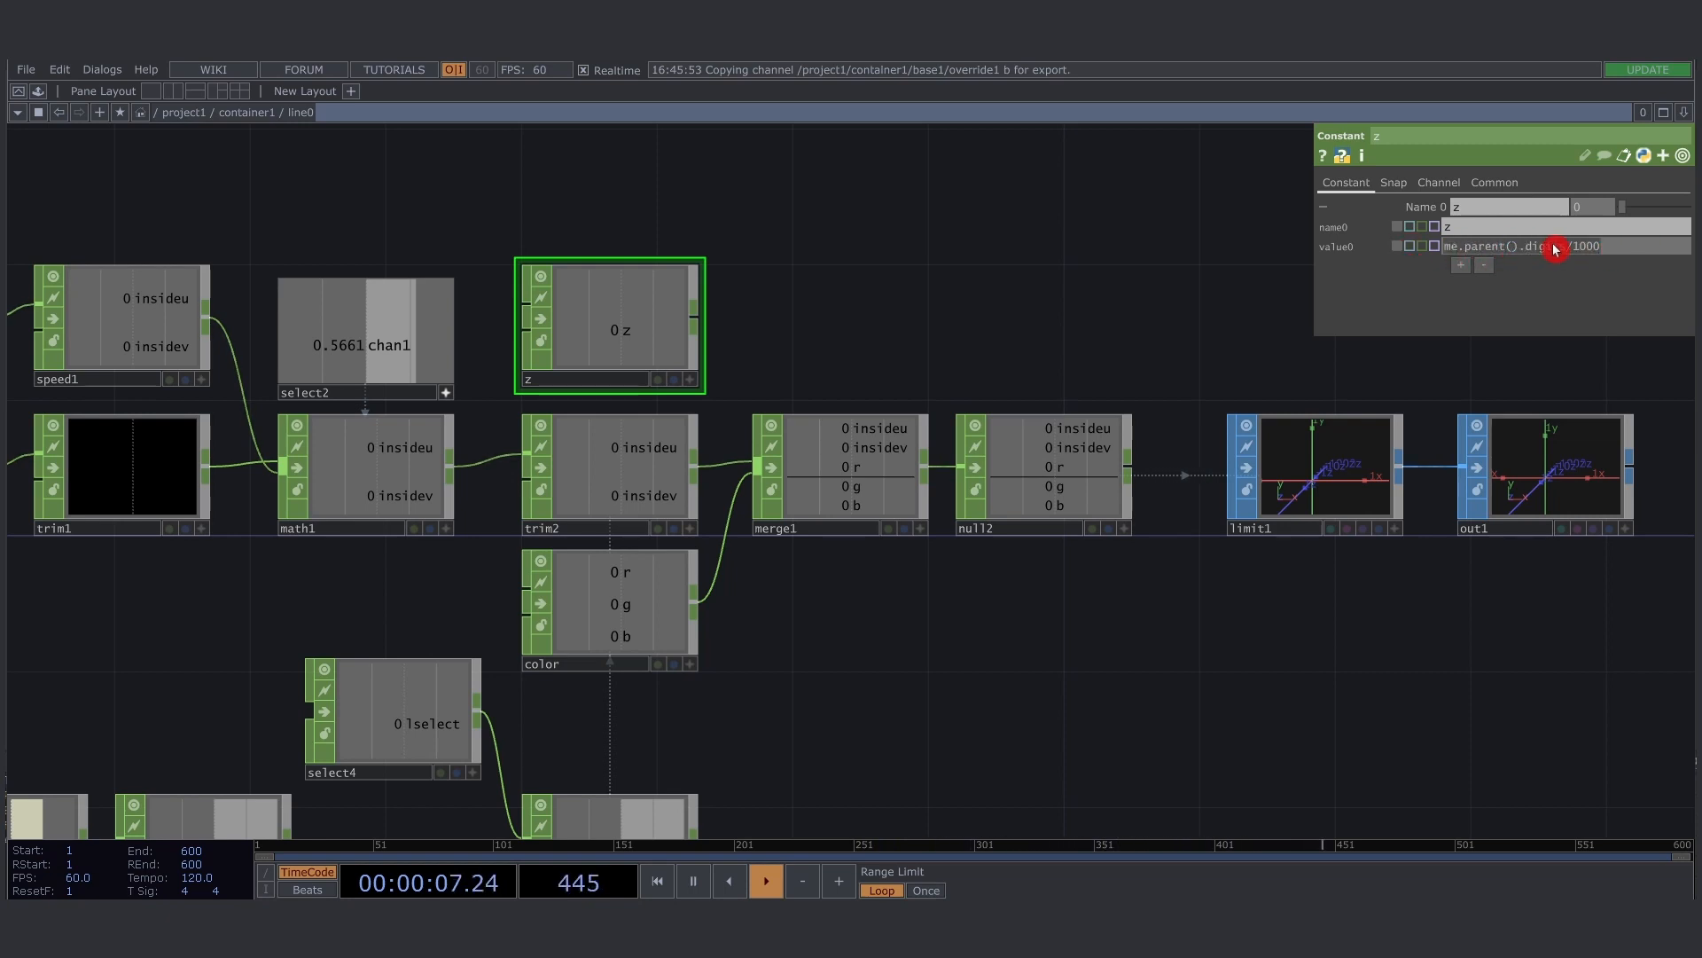
left_click(1629, 251)
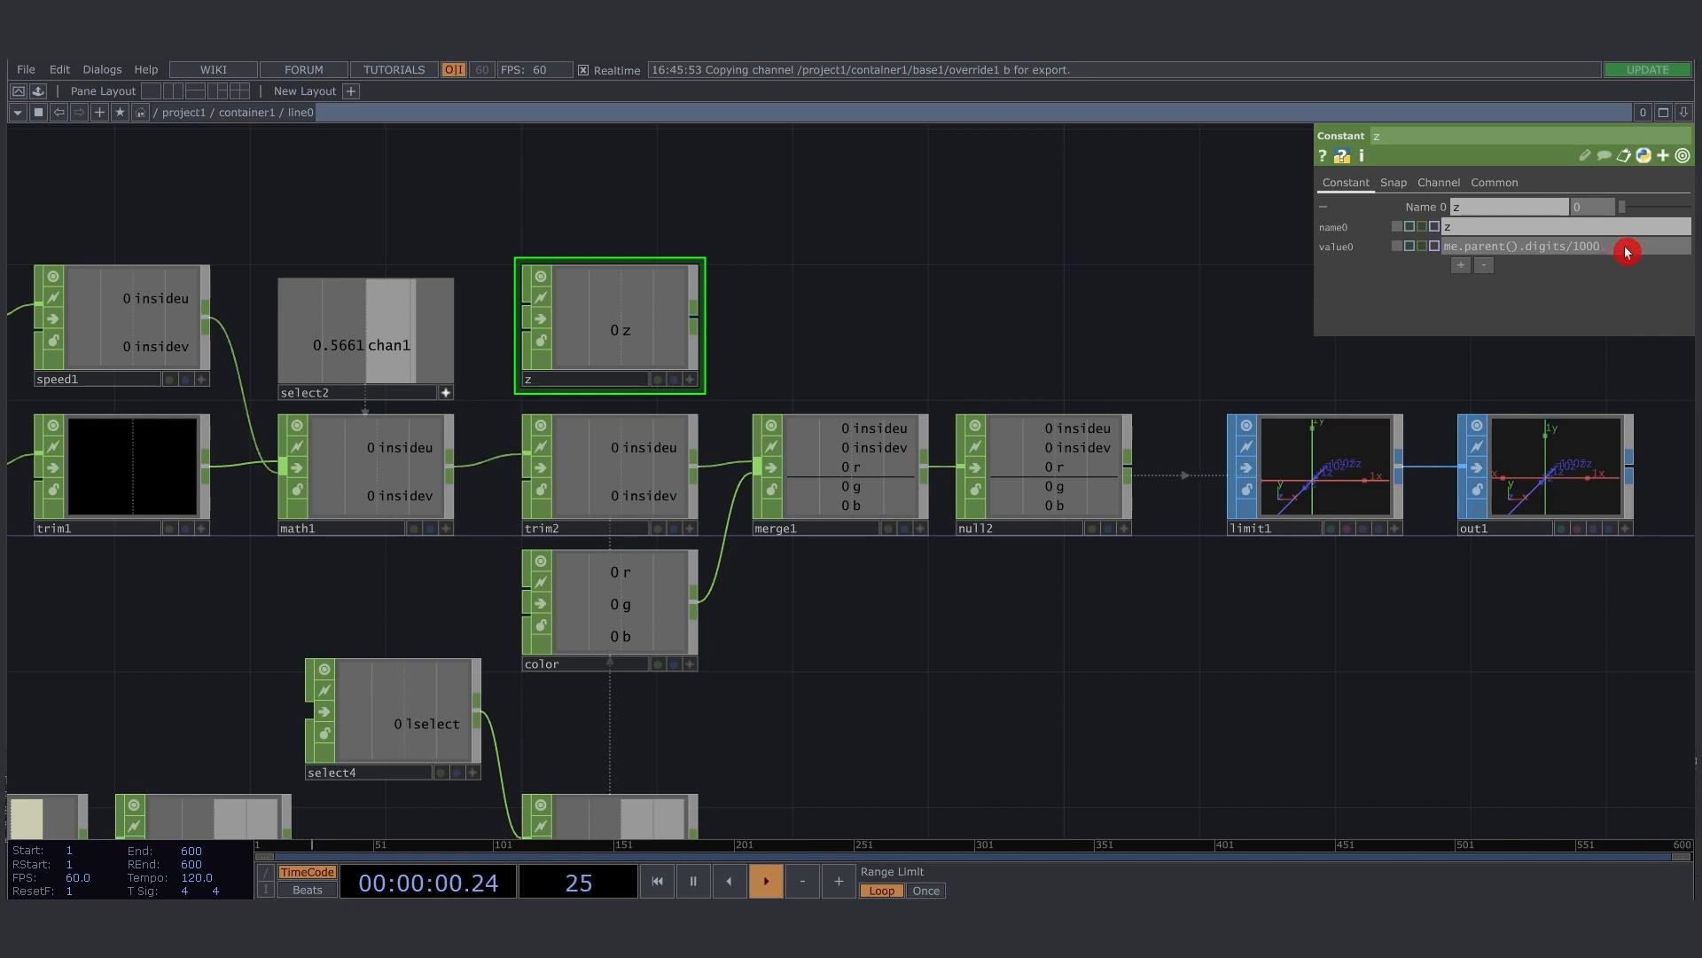
left_click_drag(1629, 252, 1409, 255)
left_click(1410, 253)
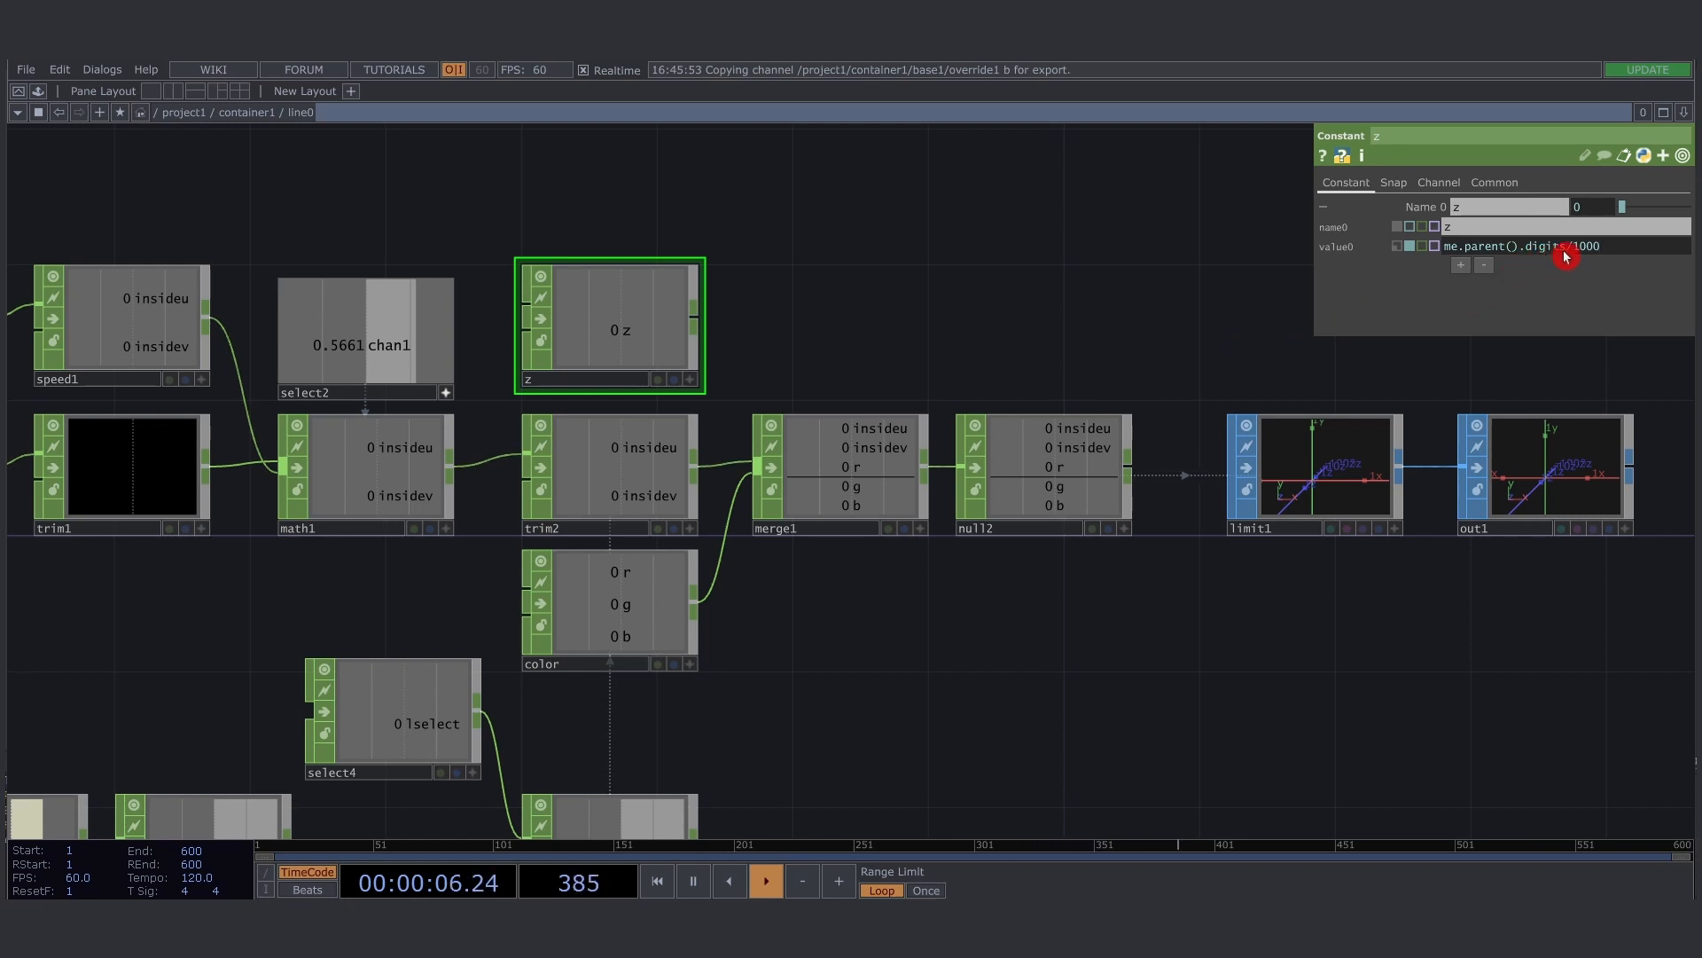
left_click_drag(1564, 252, 1444, 256)
left_click_drag(1620, 251, 1376, 252)
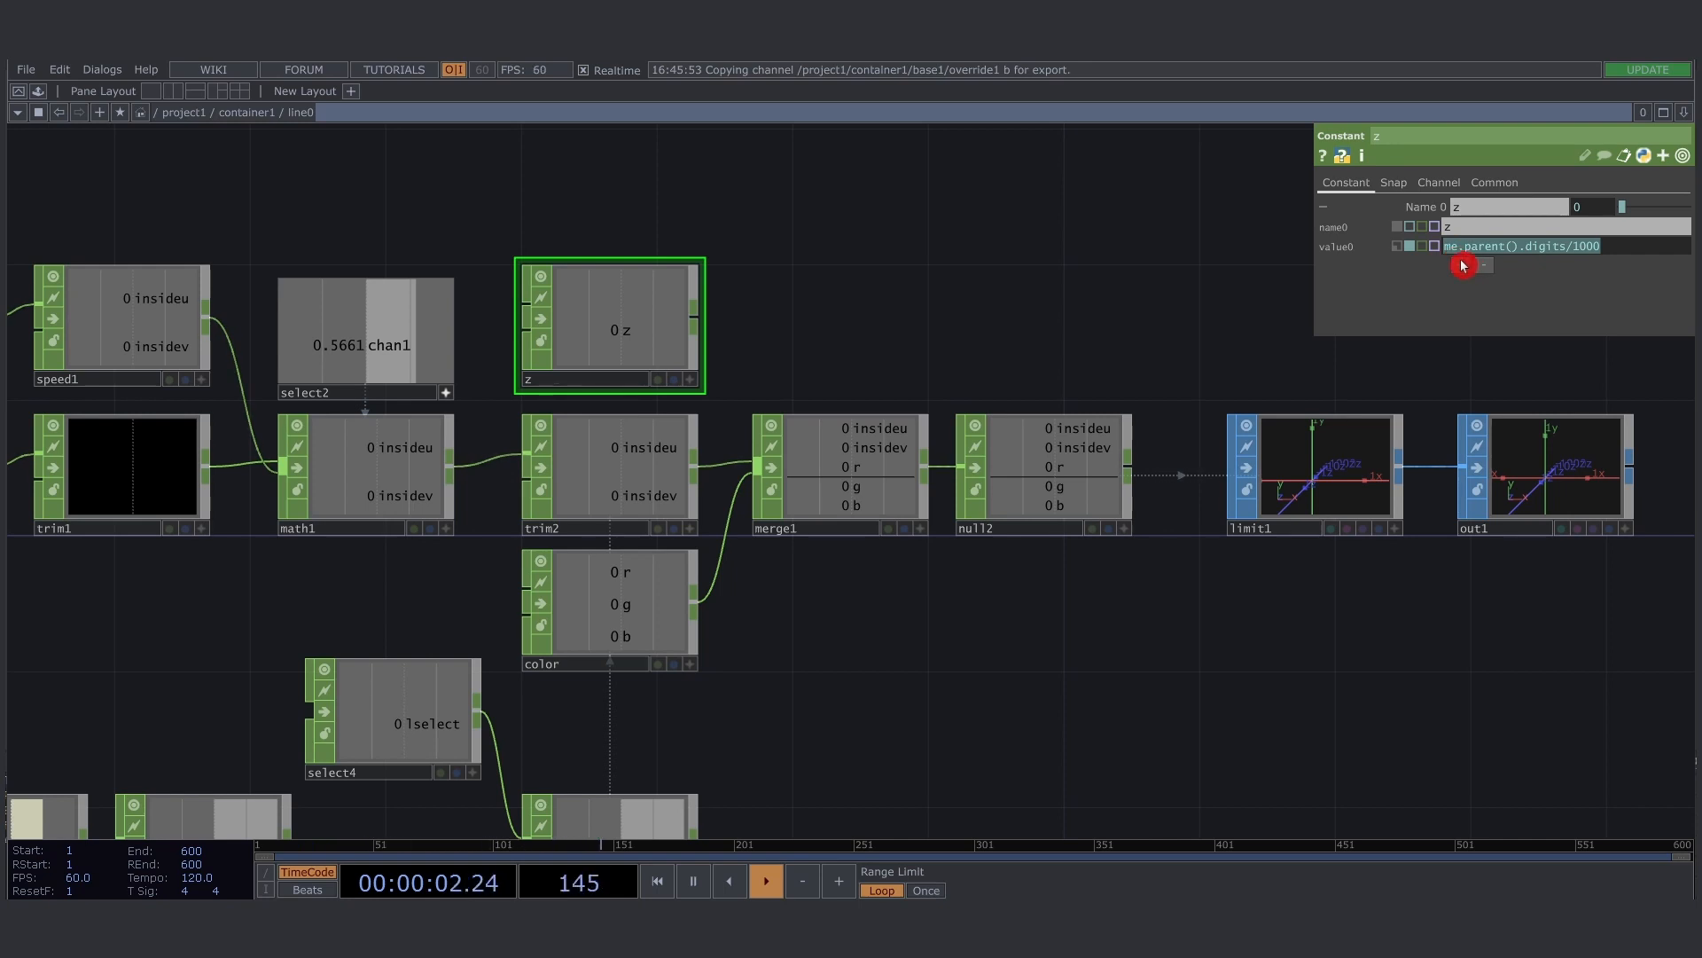
left_click_drag(1621, 249, 1390, 248)
left_click(1621, 251)
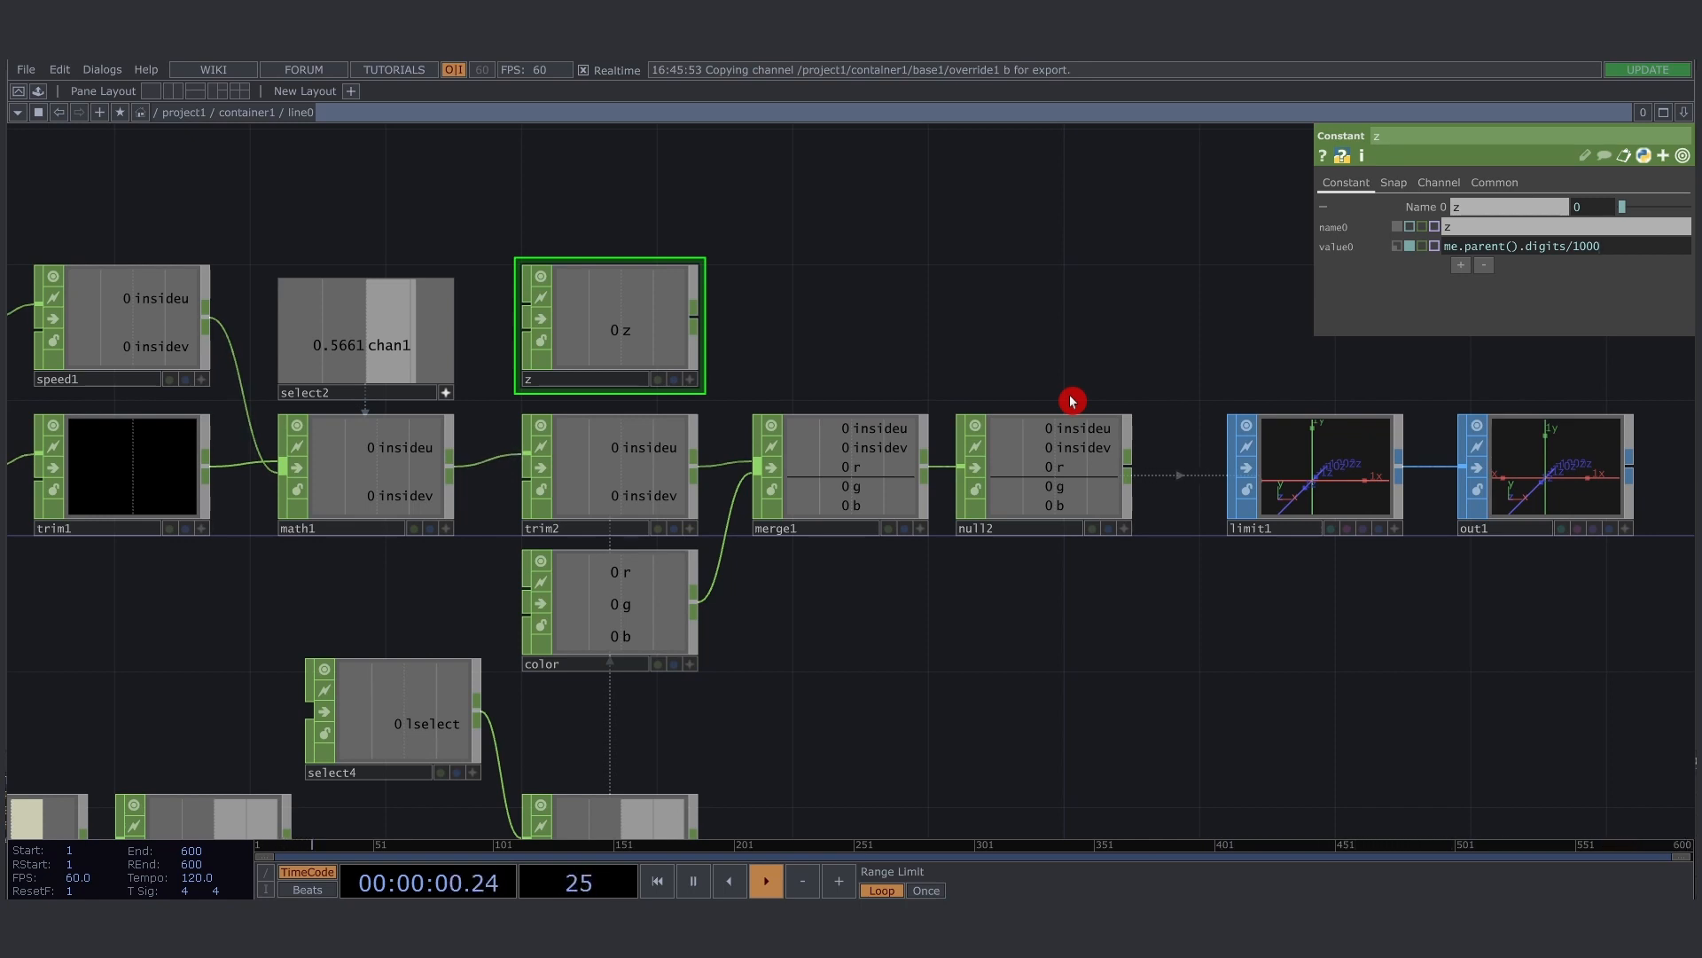
Connect the z Constant into merge1 as an additional input and check merge1's input list
mouse_move(1027, 328)
left_mouse_down()
mouse_move(1008, 320)
mouse_move(1025, 318)
left_mouse_up()
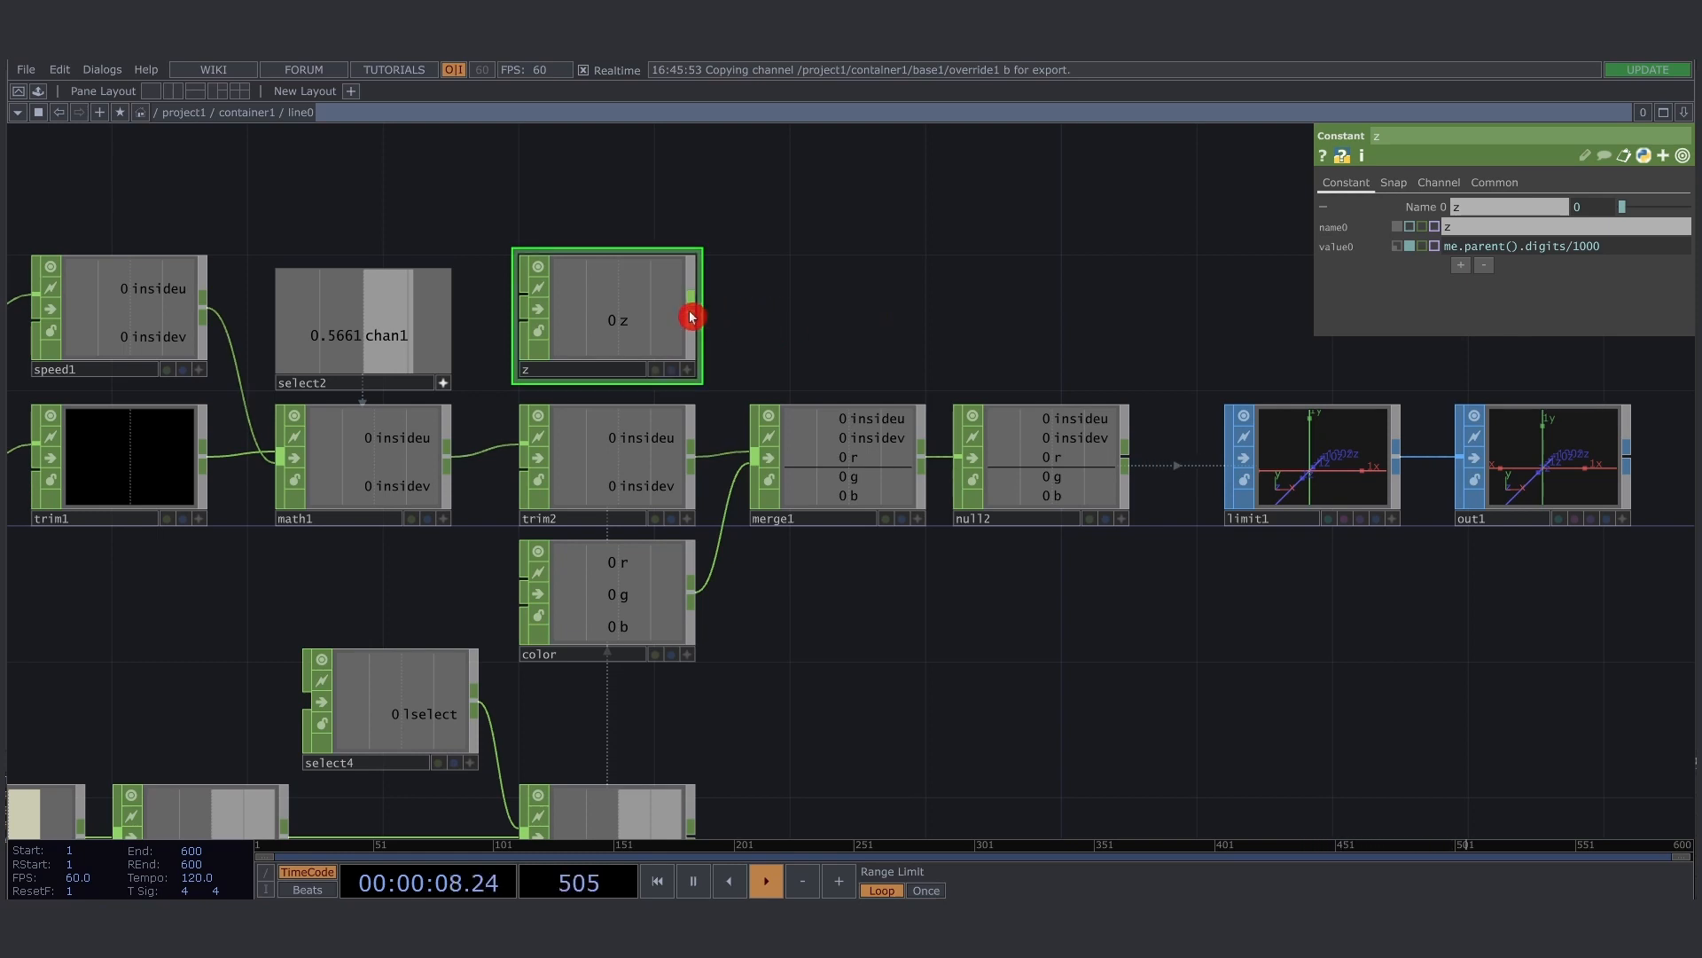
left_click_drag(691, 316, 754, 456)
left_click(896, 420)
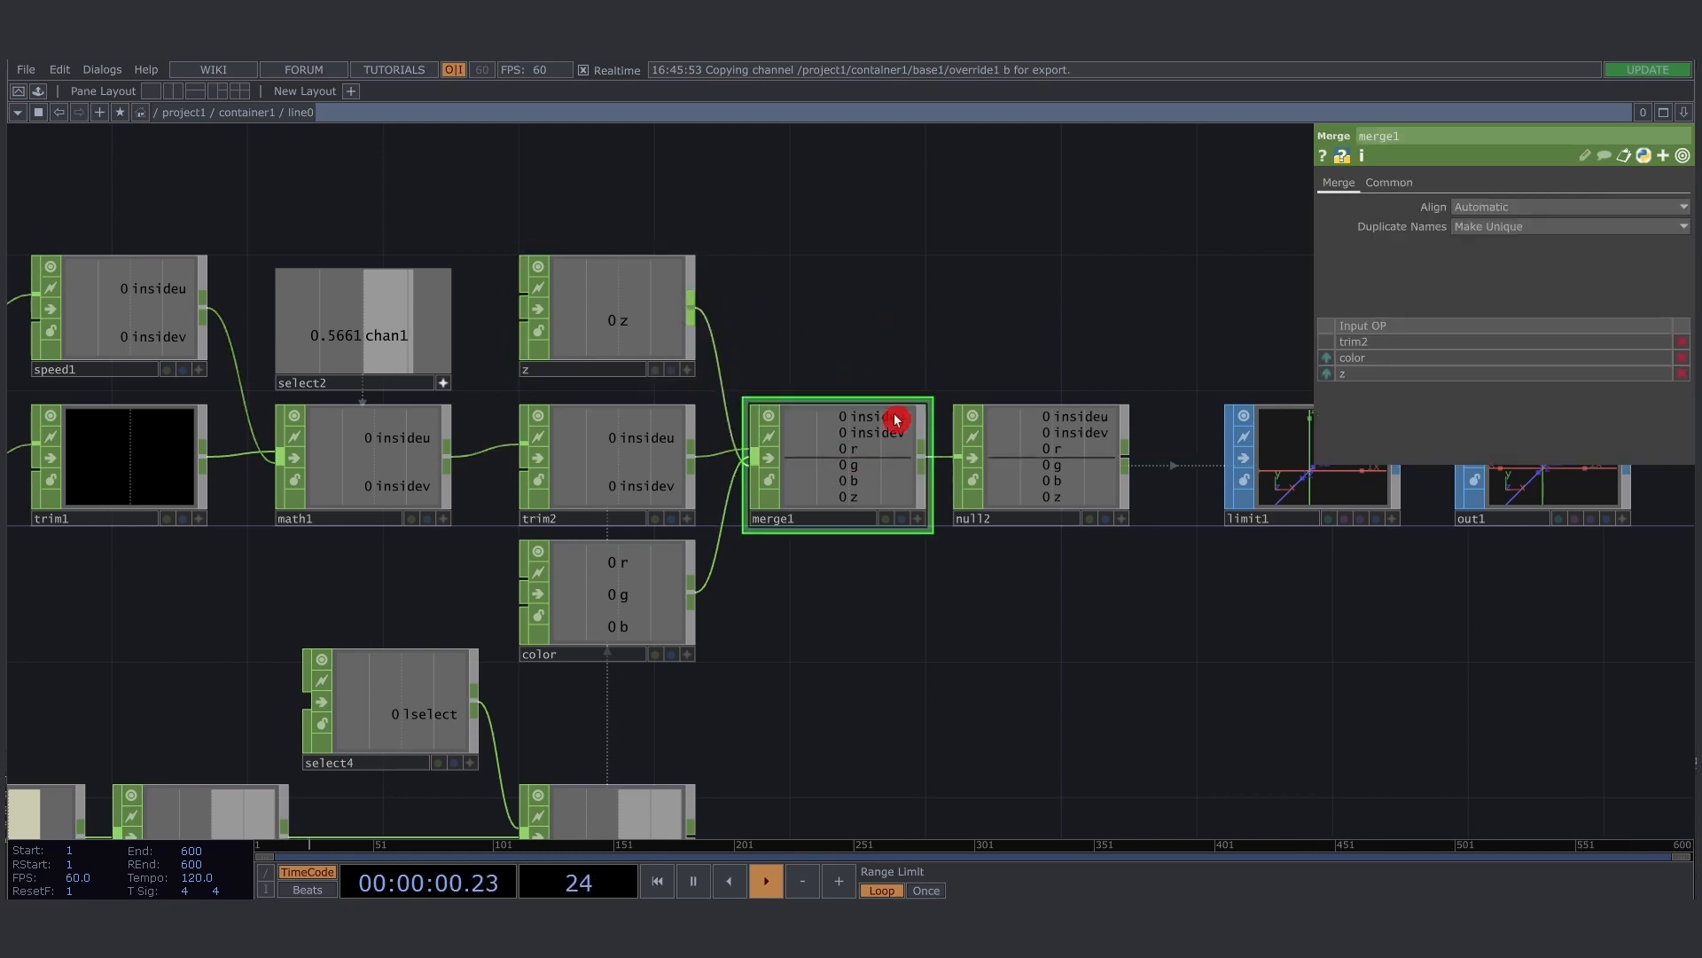
Assign channel z to limit1's Z Channel and go back up to container1's network
left_click_drag(984, 346, 741, 349)
left_click(1121, 467)
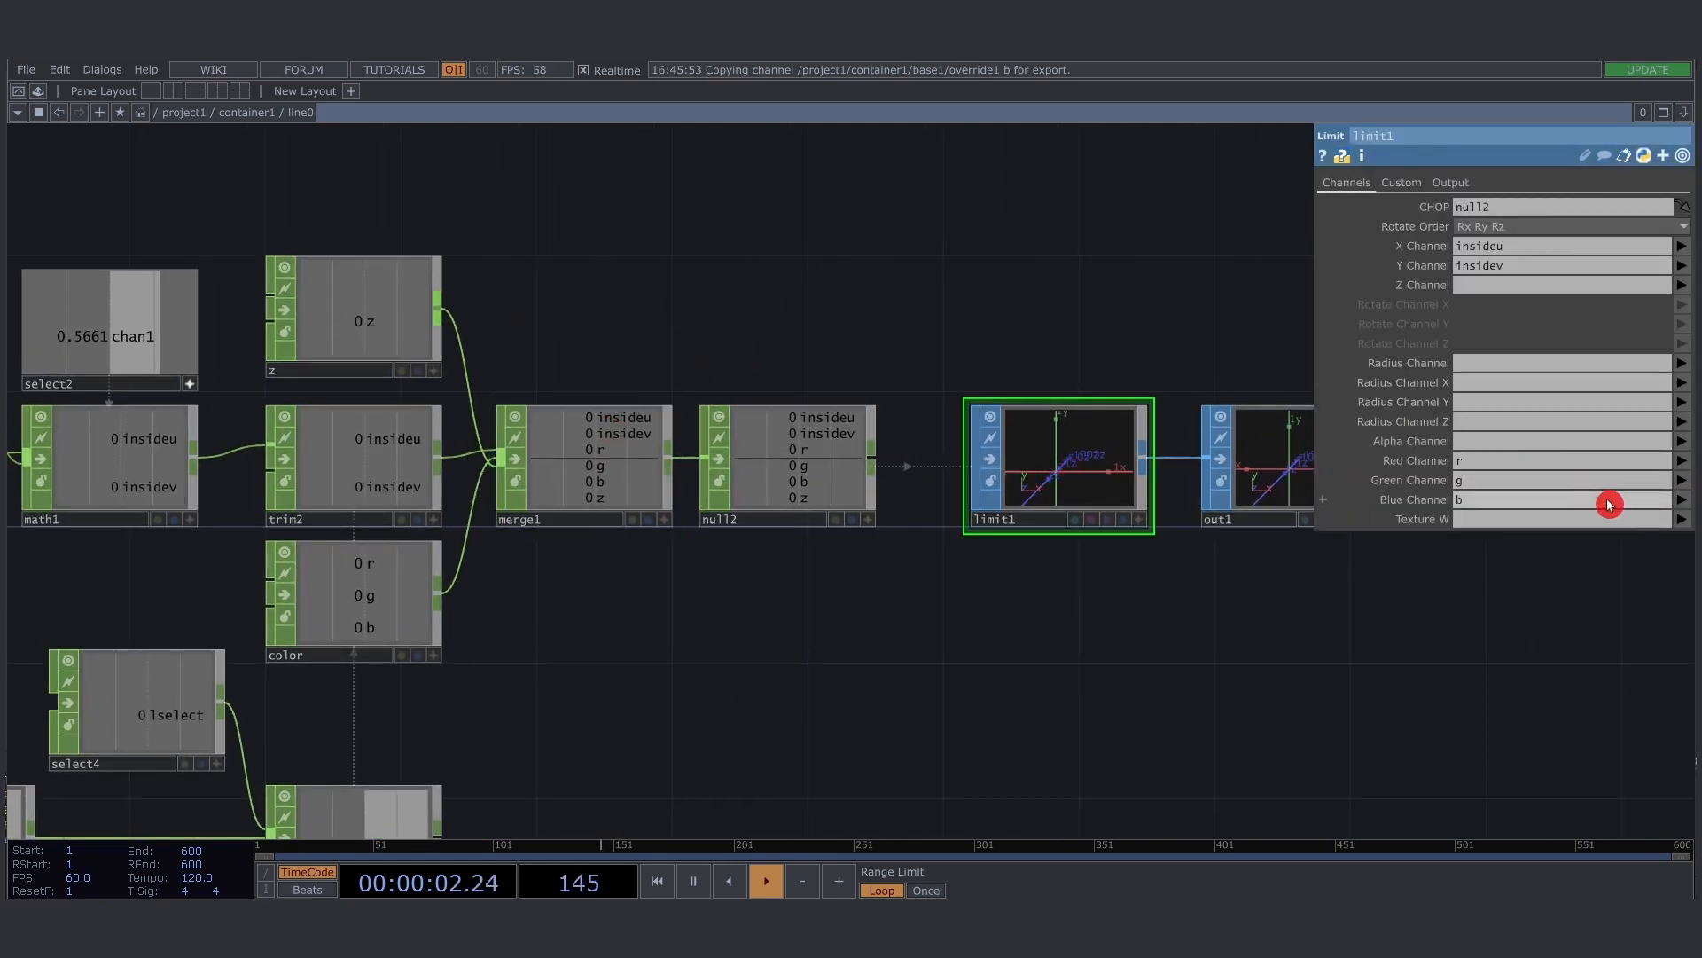
left_click(1684, 285)
left_click(1675, 391)
left_click_drag(812, 338, 936, 337)
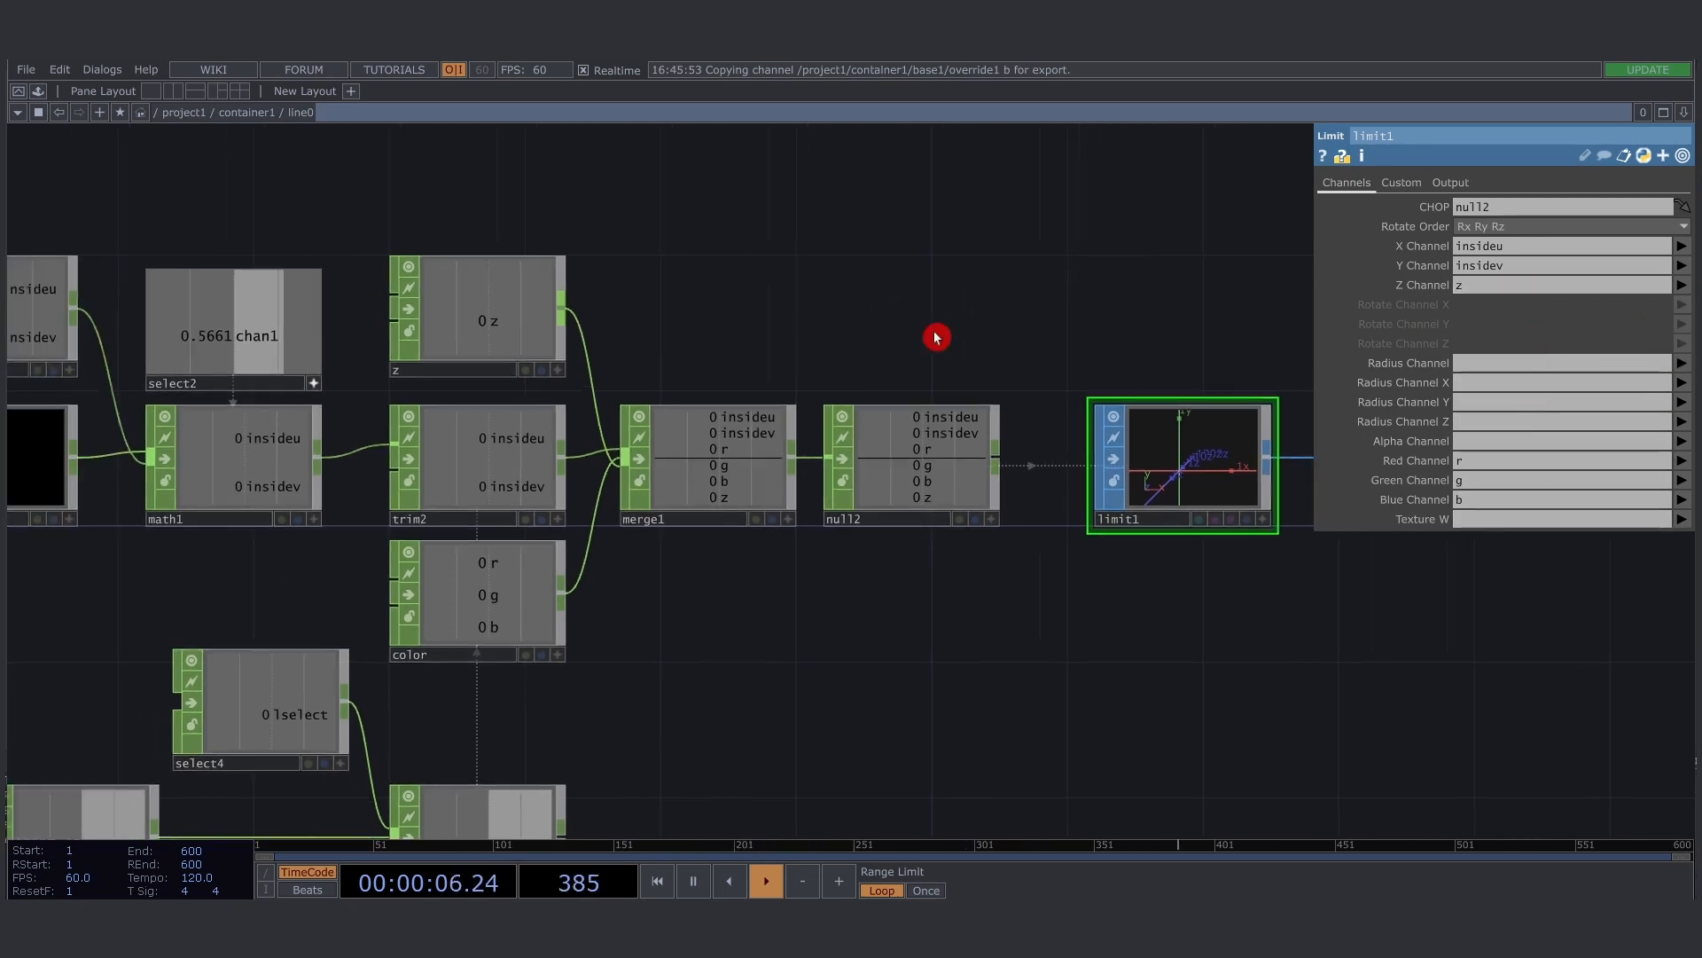
key("u")
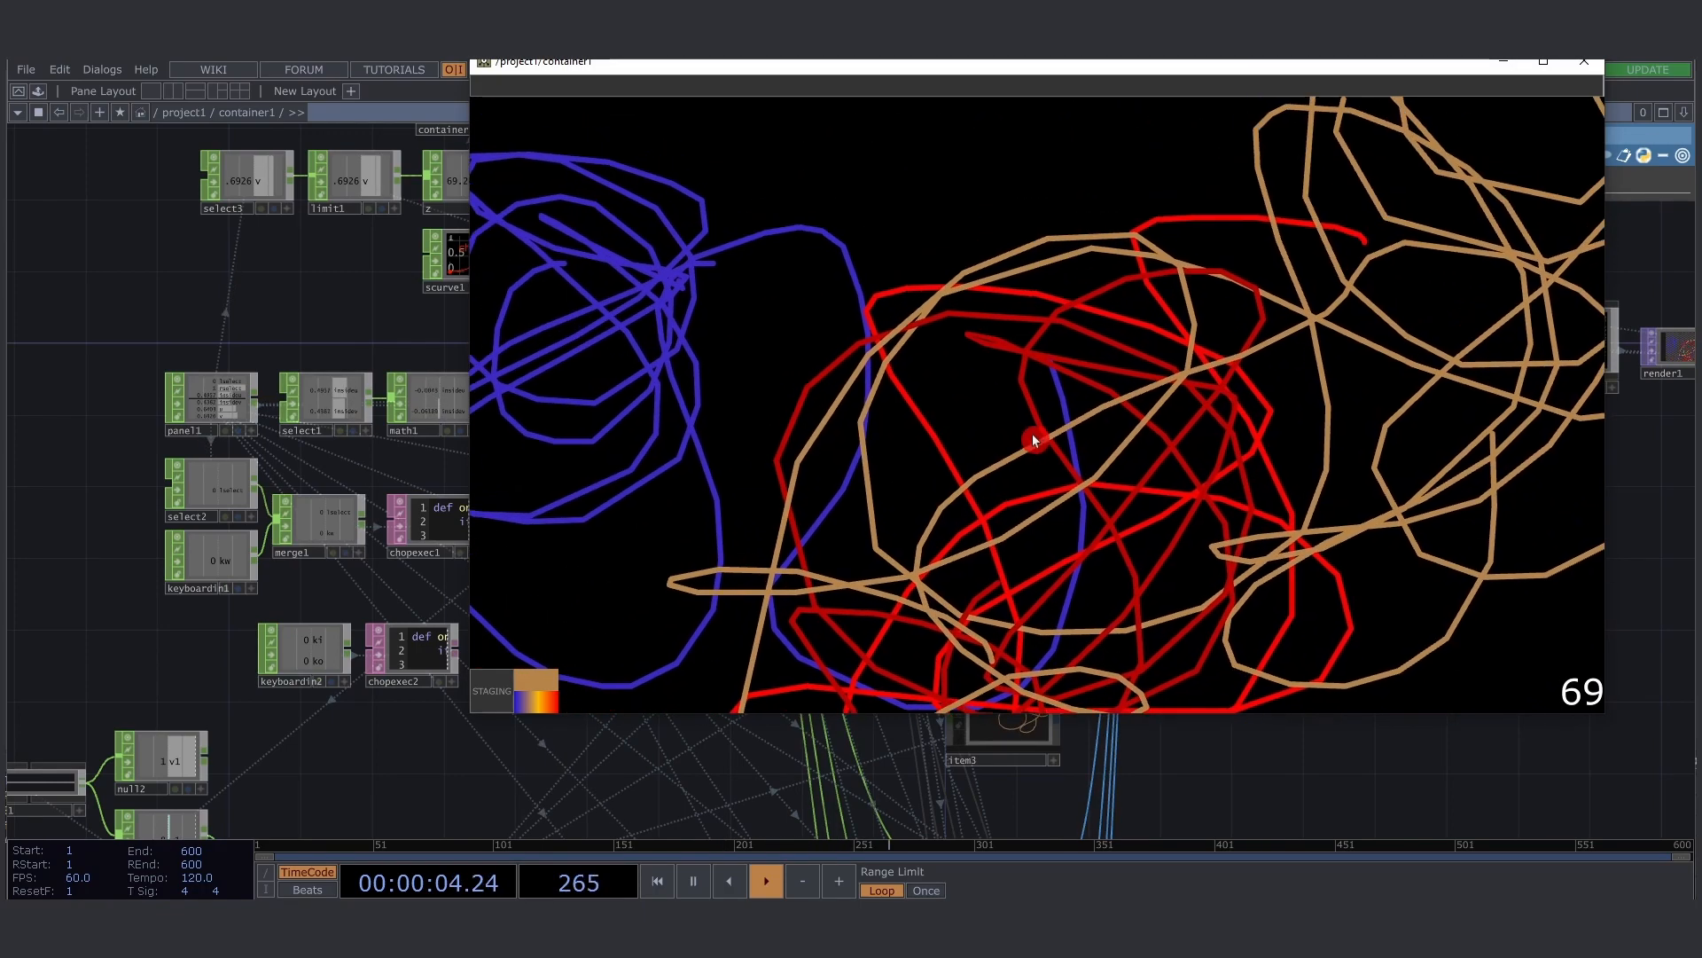
left_click_drag(718, 73, 1227, 167)
left_click_drag(595, 329, 102, 248)
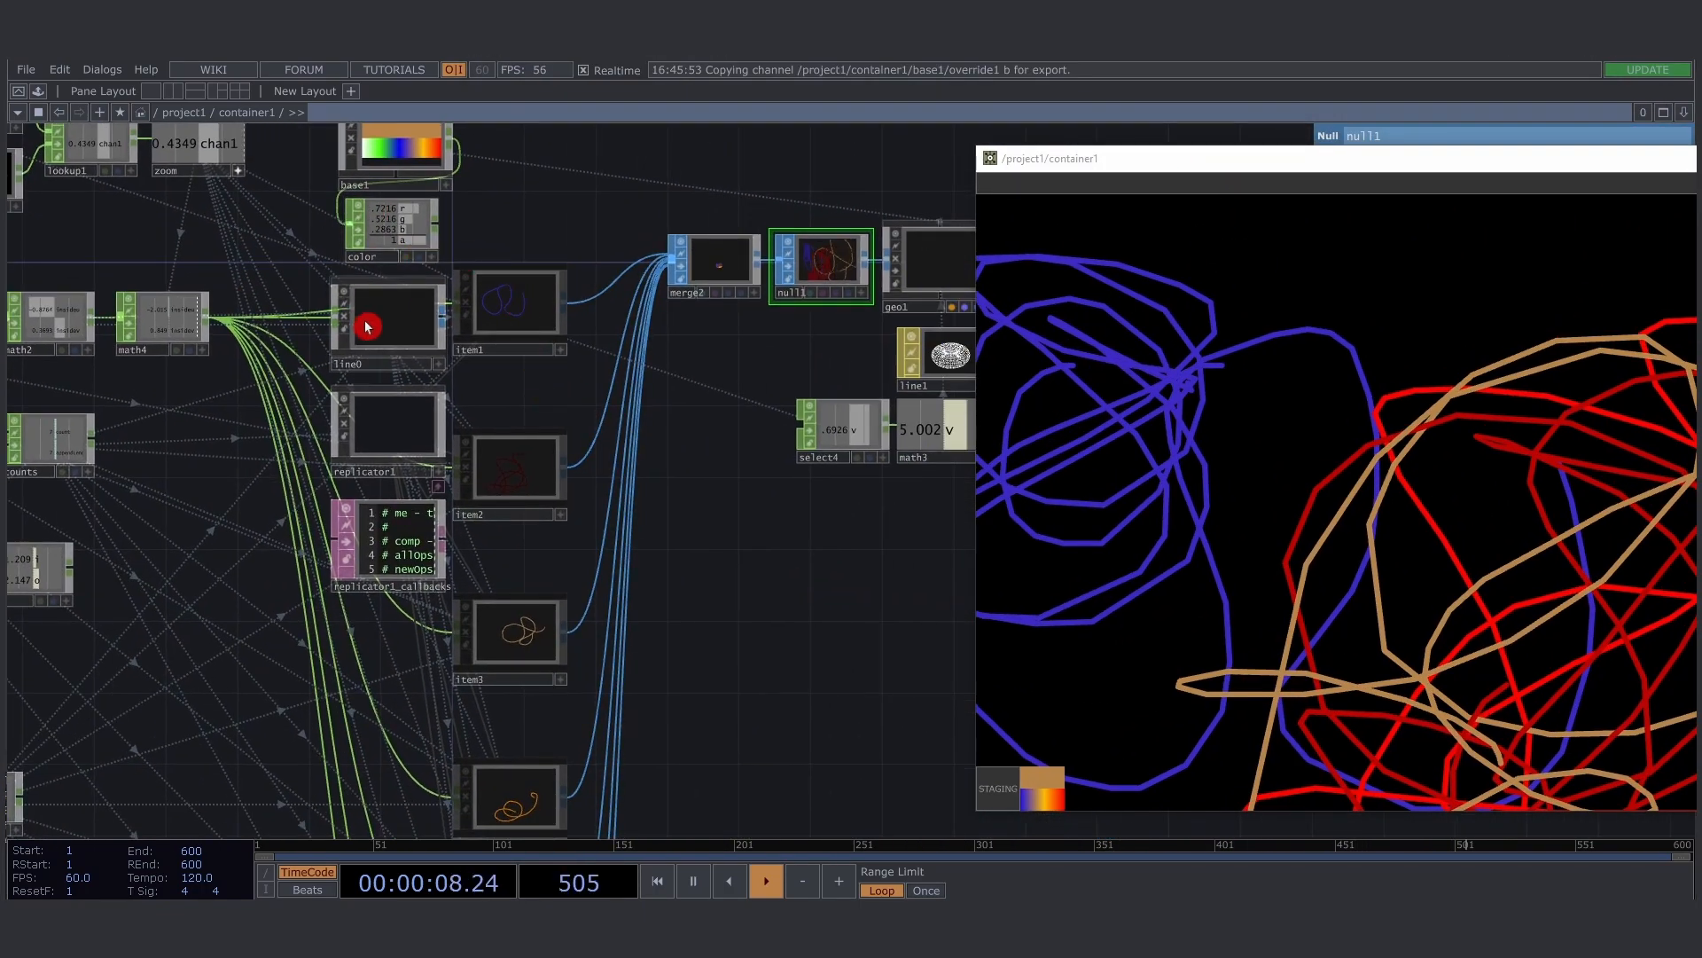
scroll(517, 308, "up", 5)
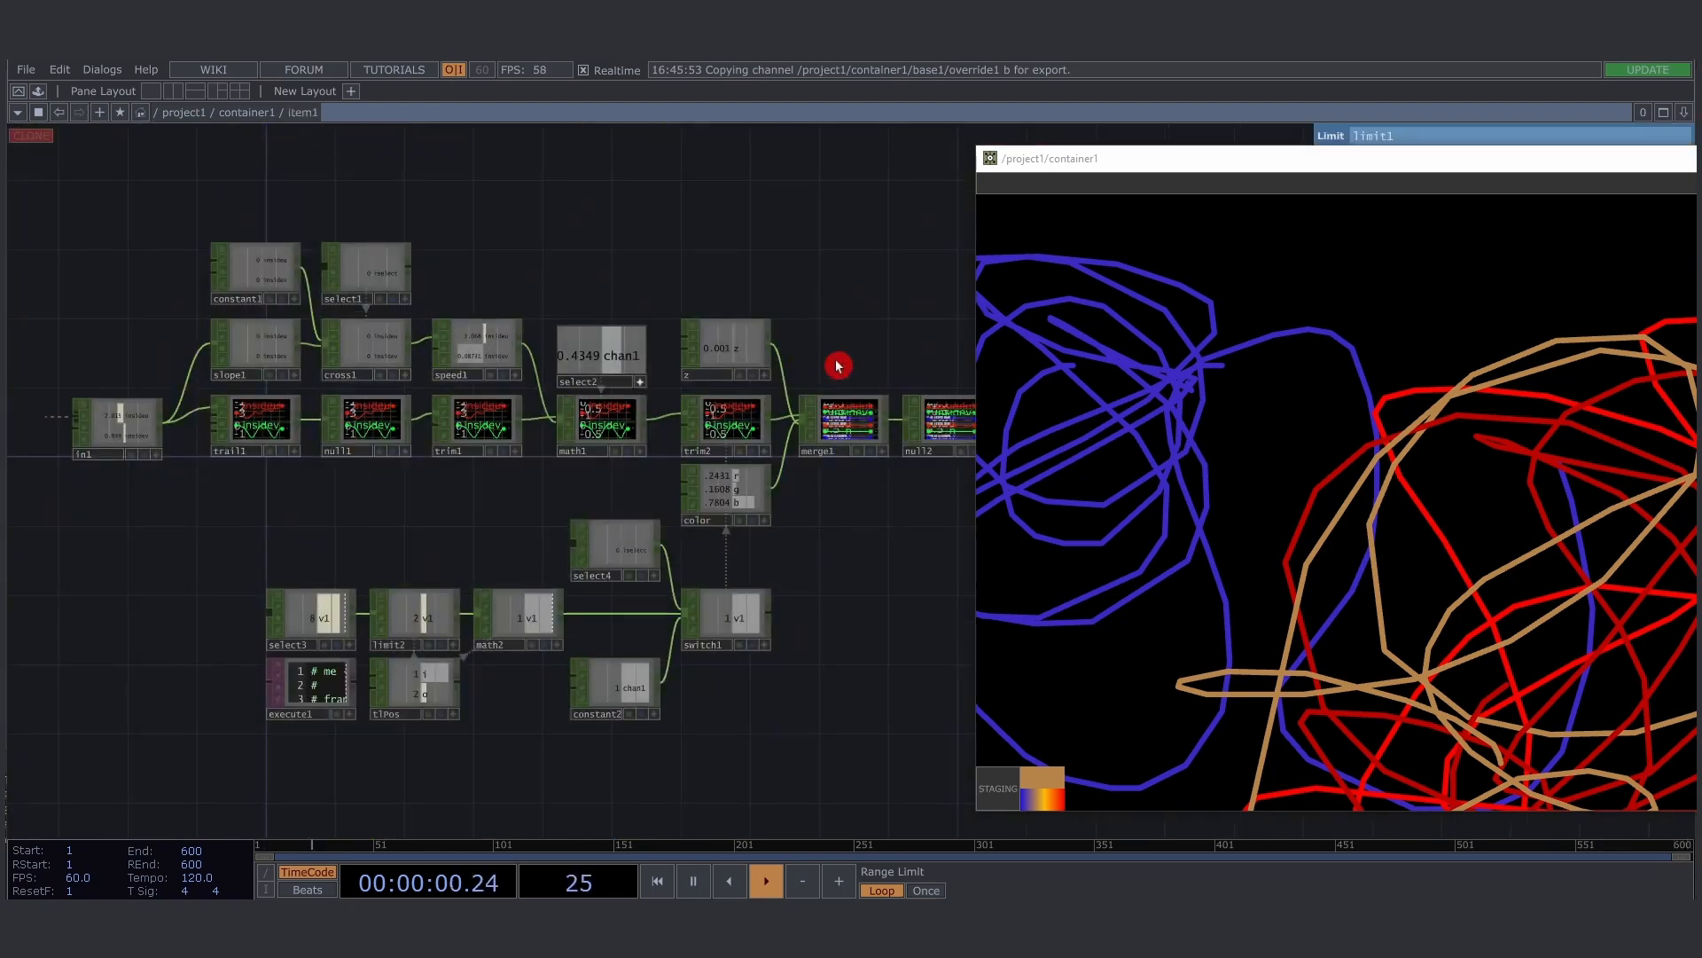
left_click_drag(1076, 163, 1053, 567)
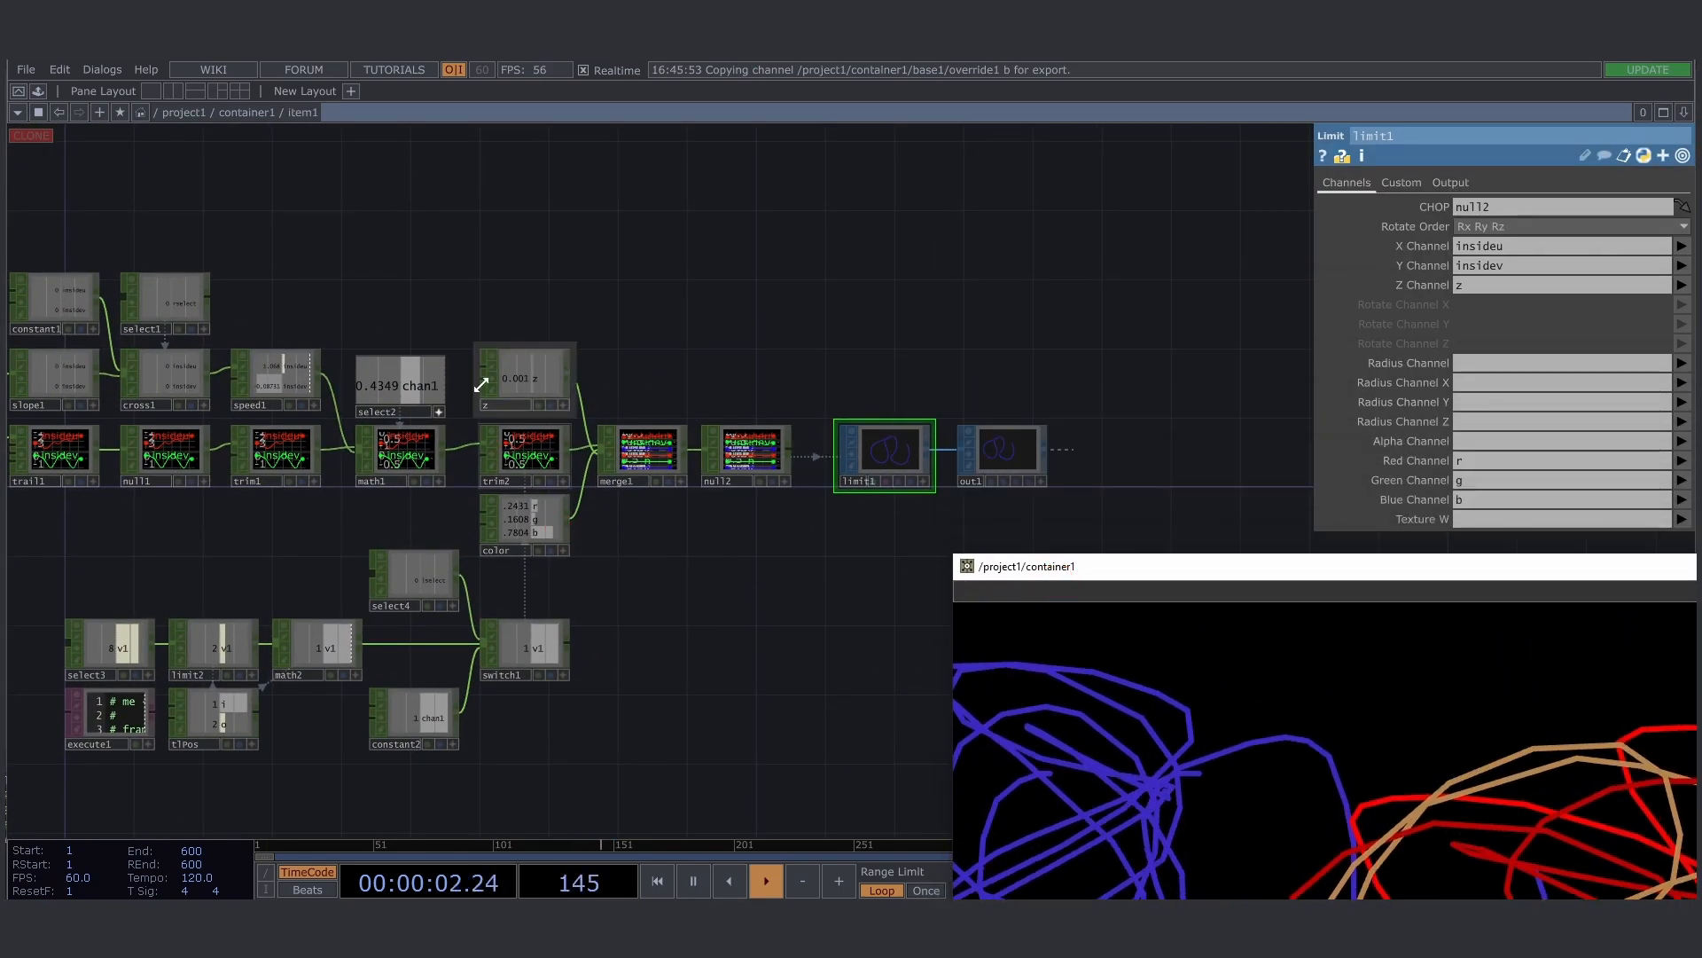
scroll(530, 390, "up", 3)
left_click_drag(779, 387, 984, 247)
left_click(572, 321)
left_click(308, 112)
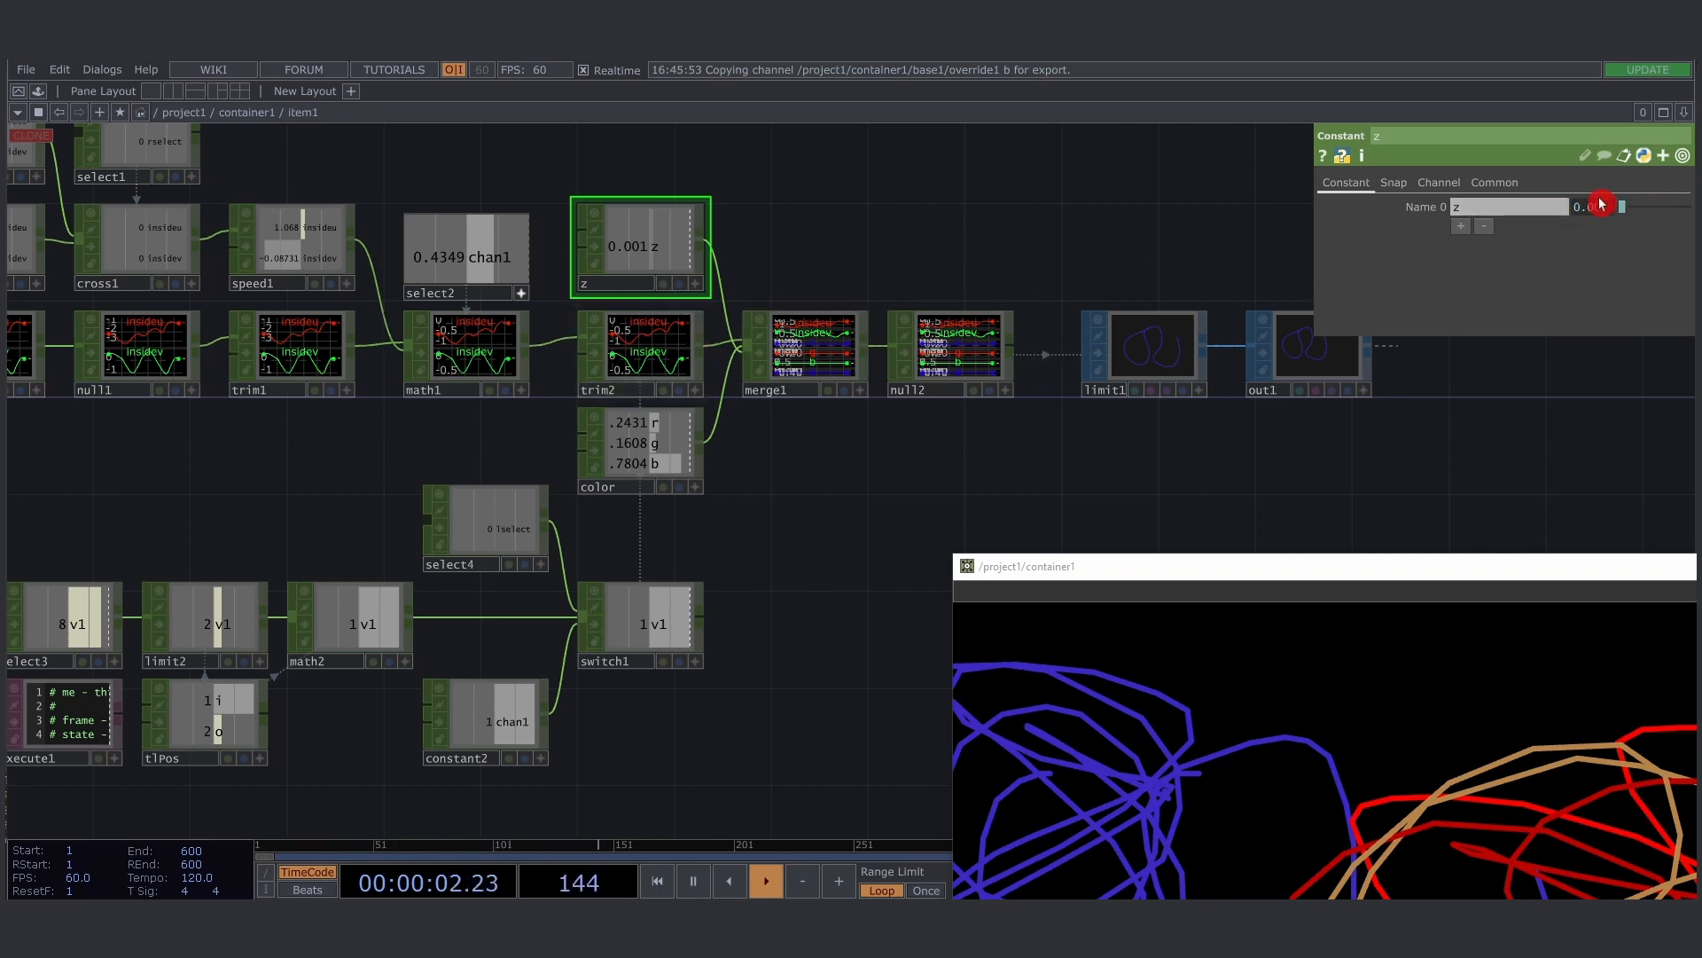
Return to container1, check the z Constant's value inside item2, and bring the canvas window back over the network
left_click(255, 113)
scroll(726, 368, "up", 8)
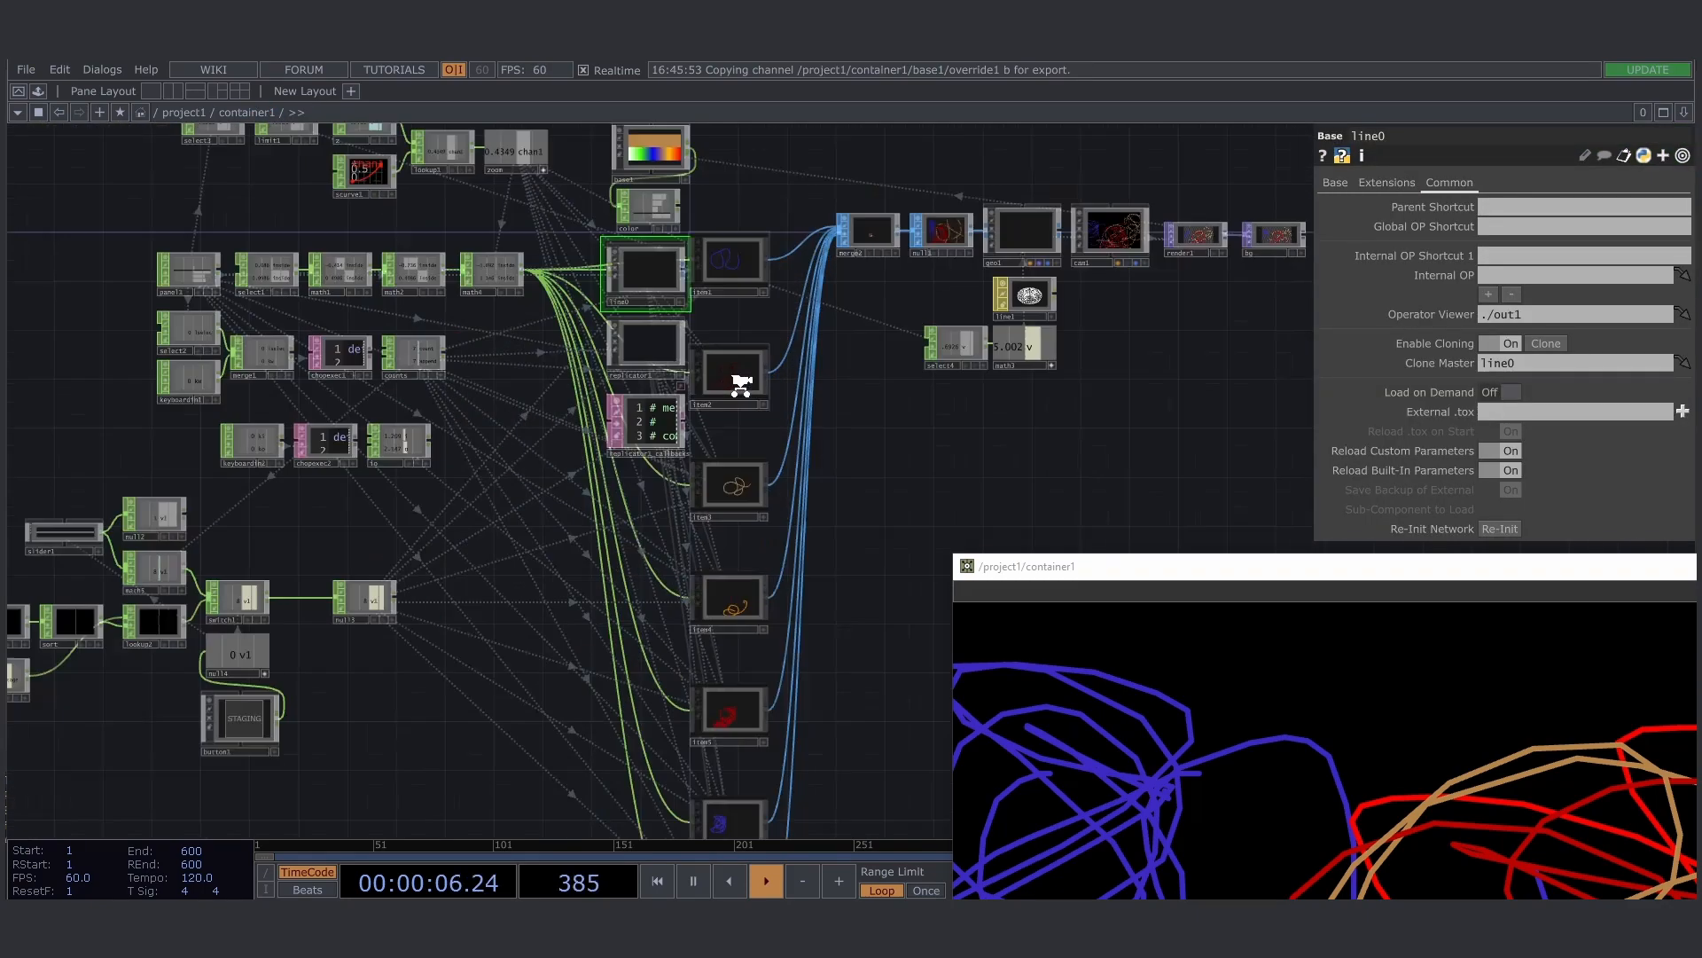
left_click(695, 379)
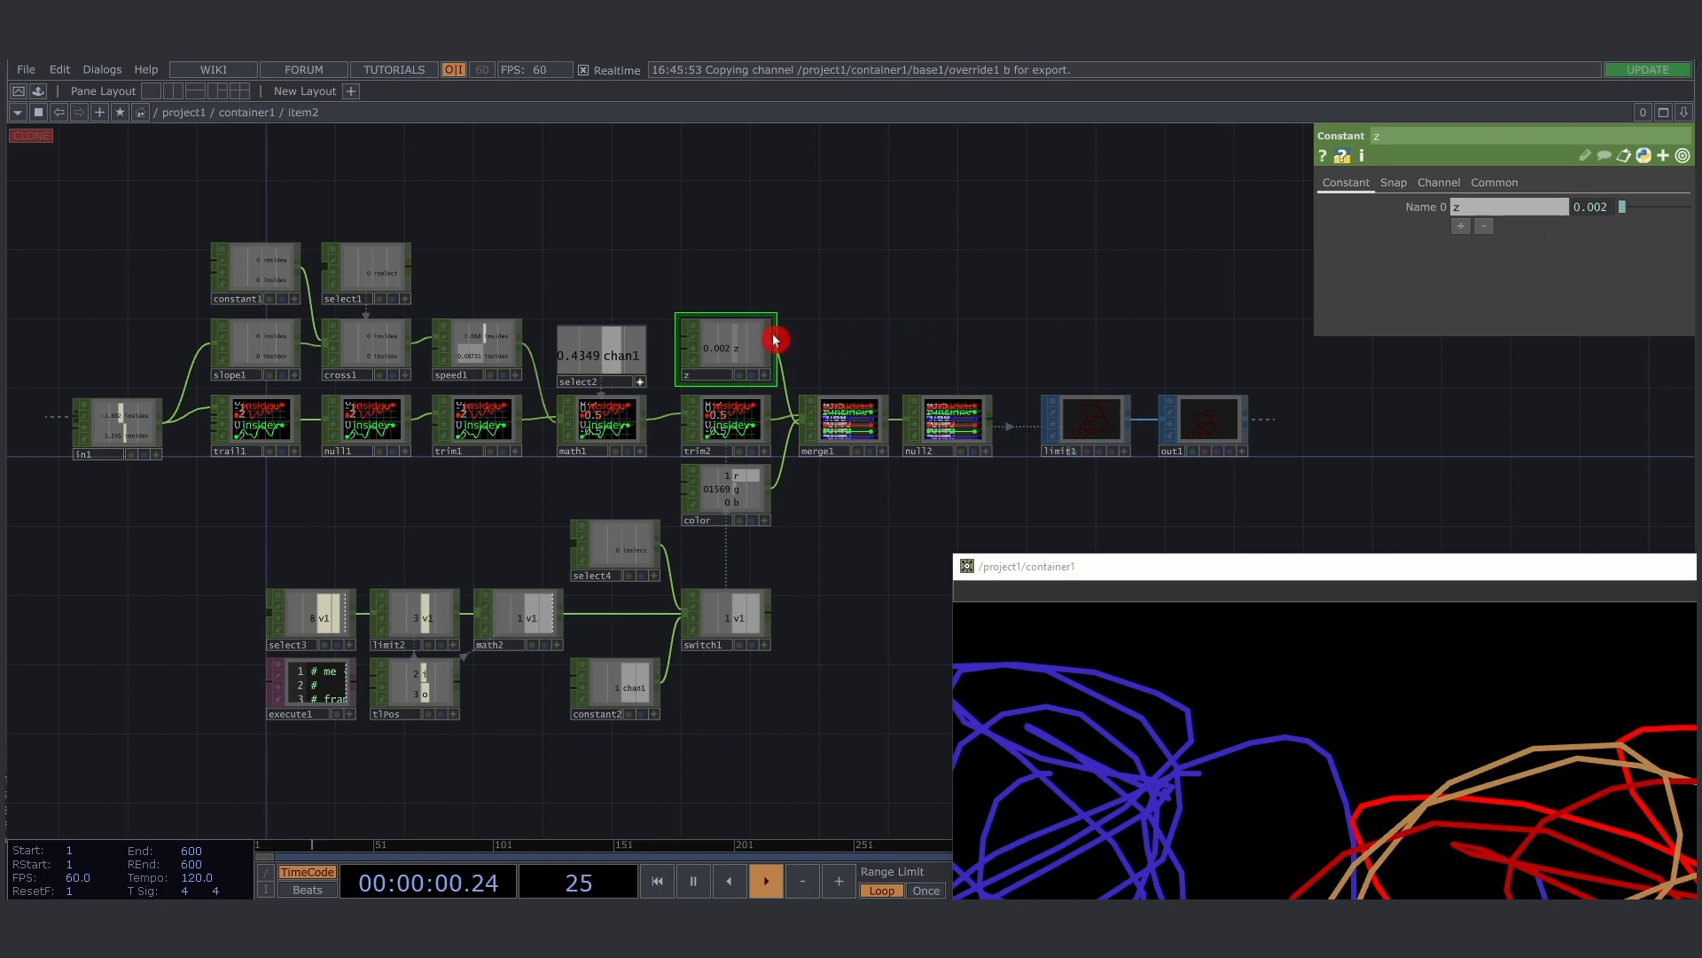
mouse_move(1239, 562)
left_mouse_down()
mouse_move(922, 355)
mouse_move(833, 322)
left_mouse_up()
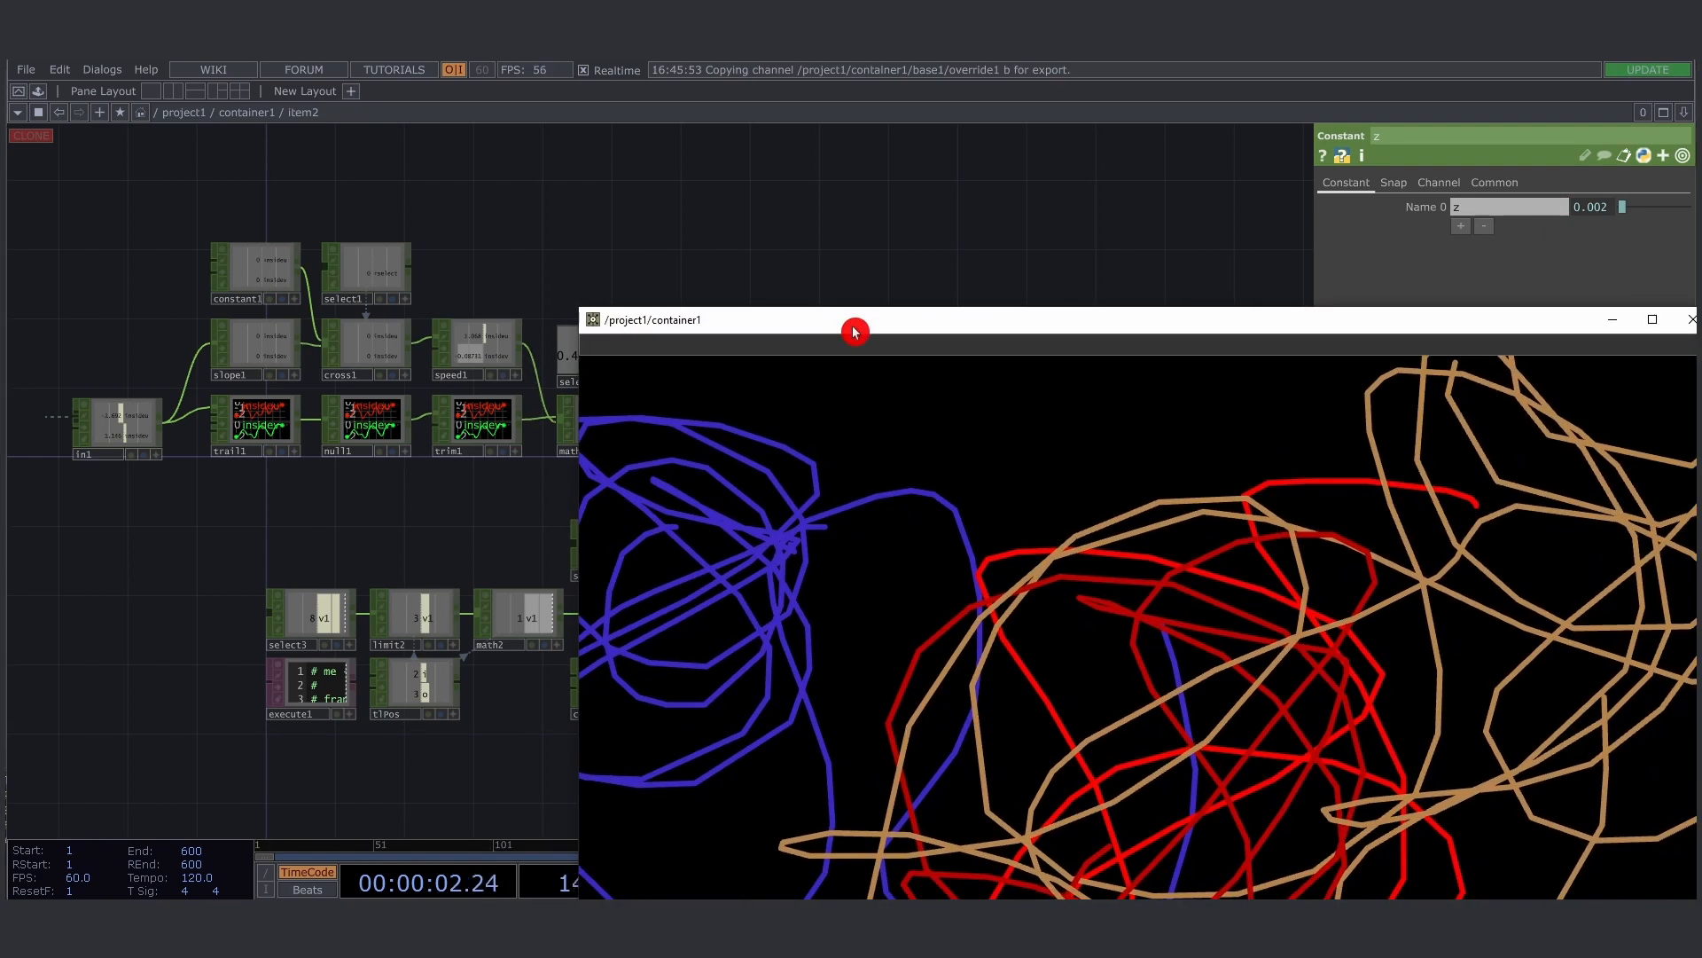